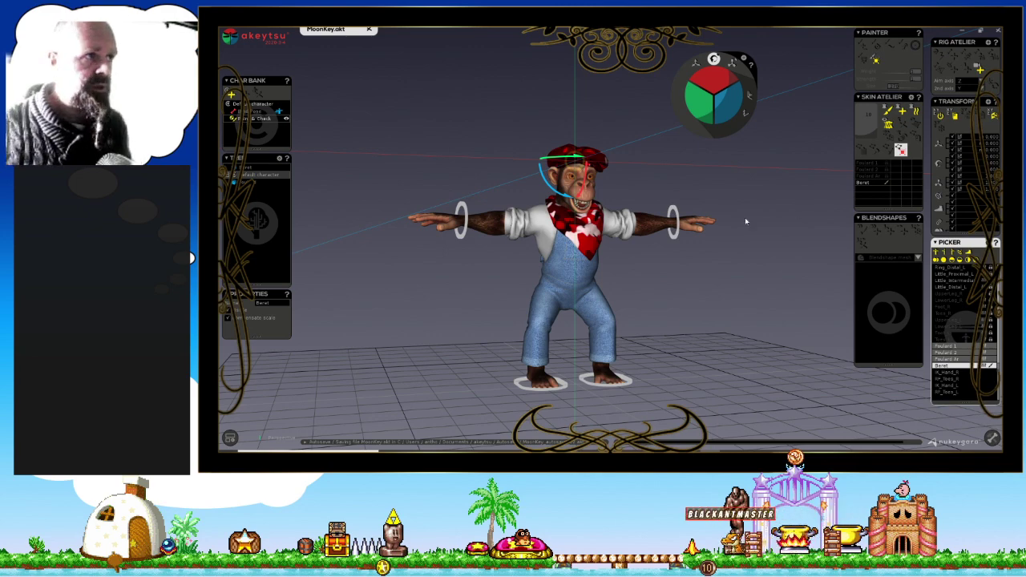
Select the Beret and Foulard joints in the Tree.
mouse_move(745, 222)
middle_down()
mouse_move(680, 289)
mouse_move(486, 275)
mouse_move(642, 289)
mouse_move(785, 277)
mouse_move(775, 286)
middle_up()
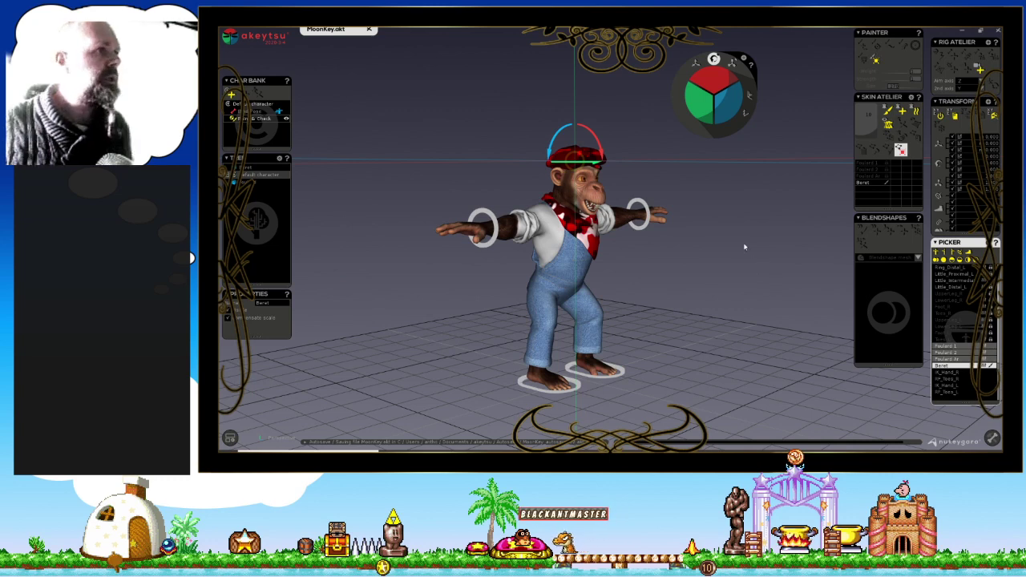
mouse_move(706, 303)
middle_down()
mouse_move(697, 278)
mouse_move(686, 289)
middle_up()
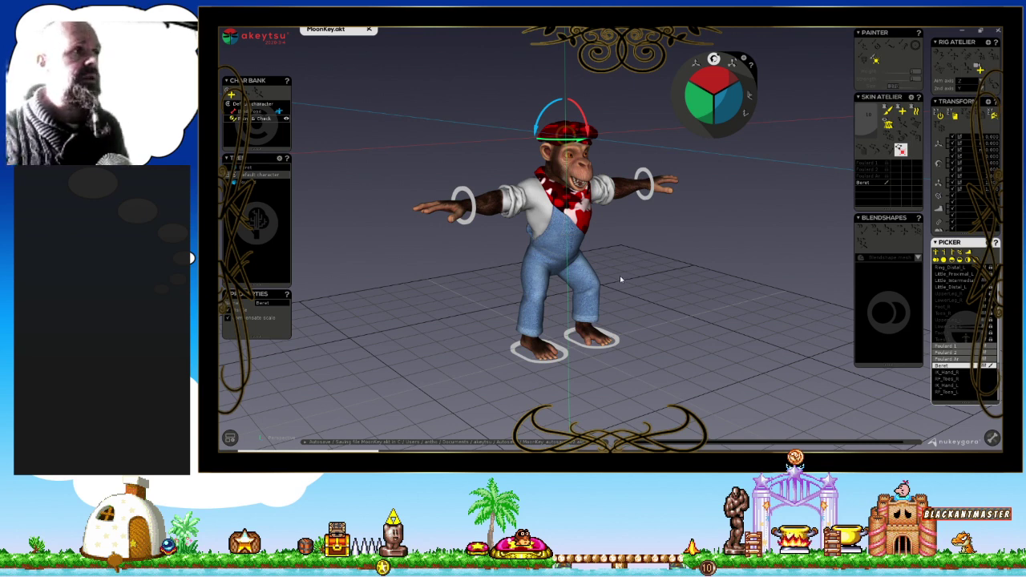
click(247, 181)
click(248, 167)
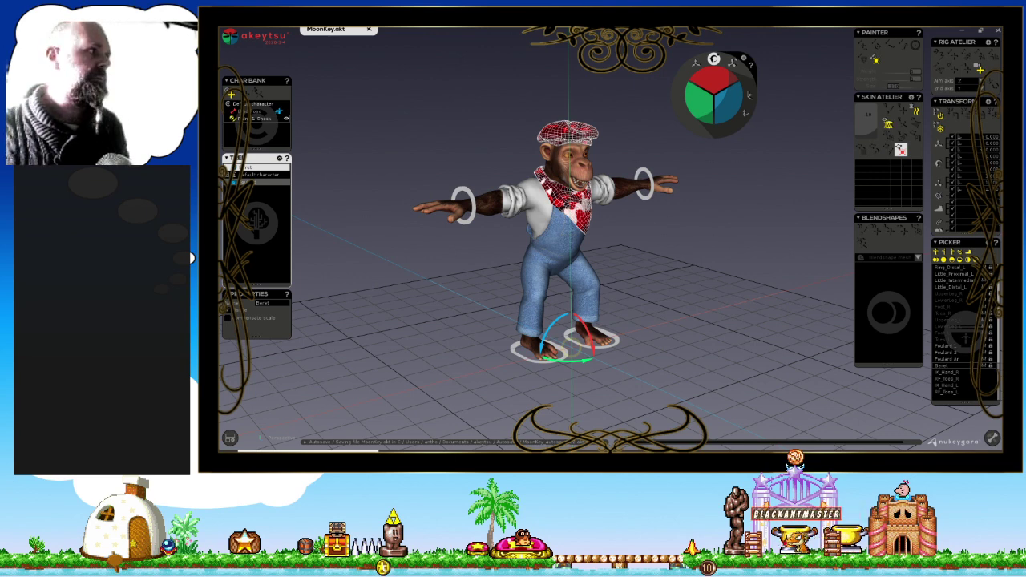
click(962, 392)
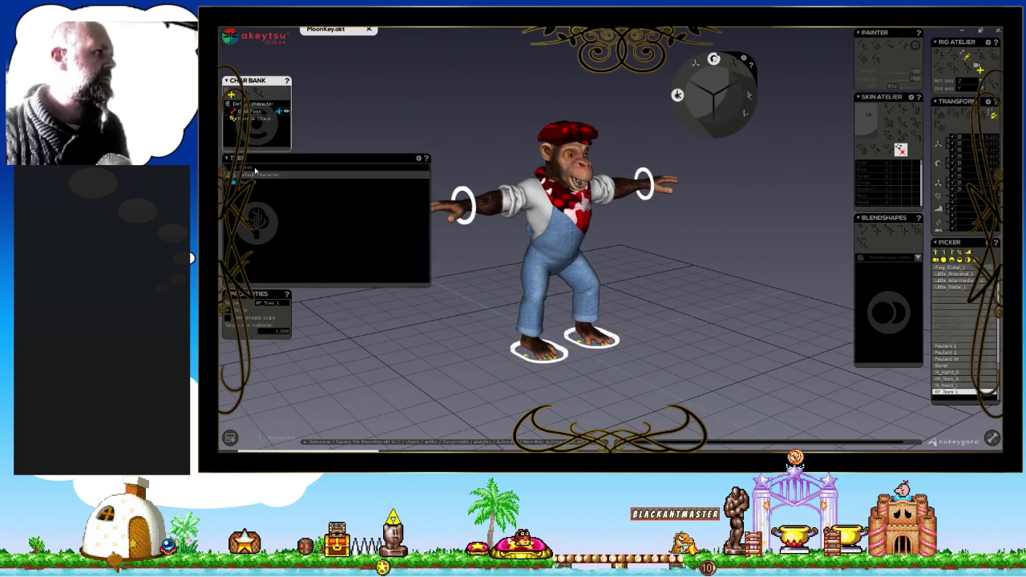
click(249, 167)
click(241, 182)
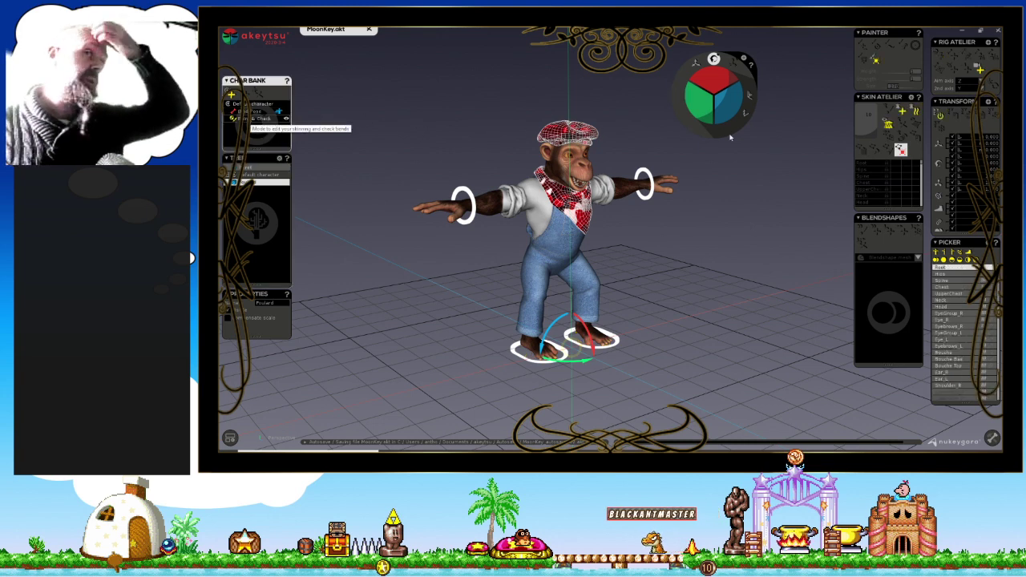
Switch Char Bank to Fix & Check, bind the skin, and select the MoonKey mesh.
click(251, 118)
click(866, 120)
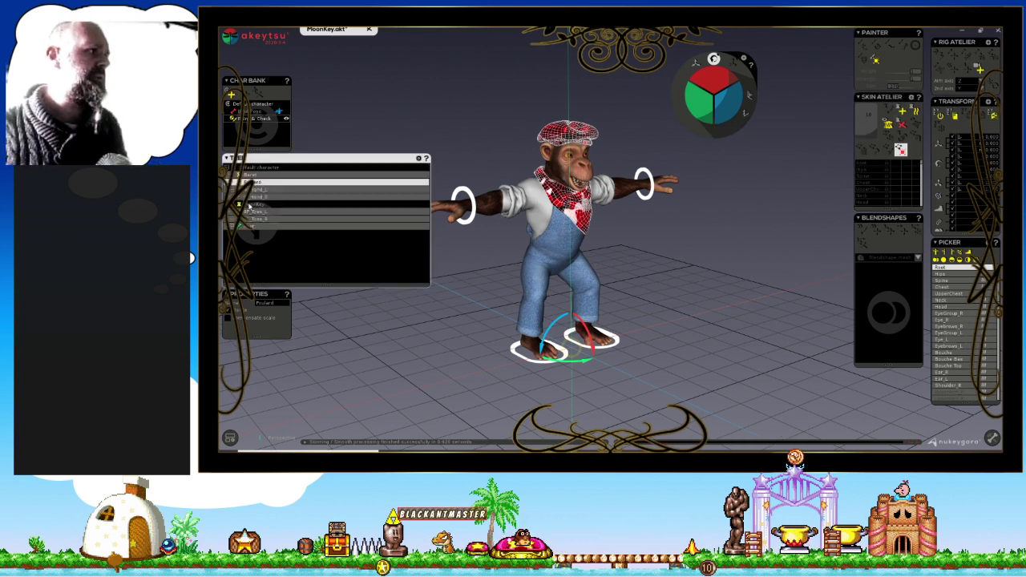
click(253, 204)
mouse_move(494, 173)
middle_down()
mouse_move(480, 155)
mouse_move(521, 112)
mouse_move(439, 146)
middle_up()
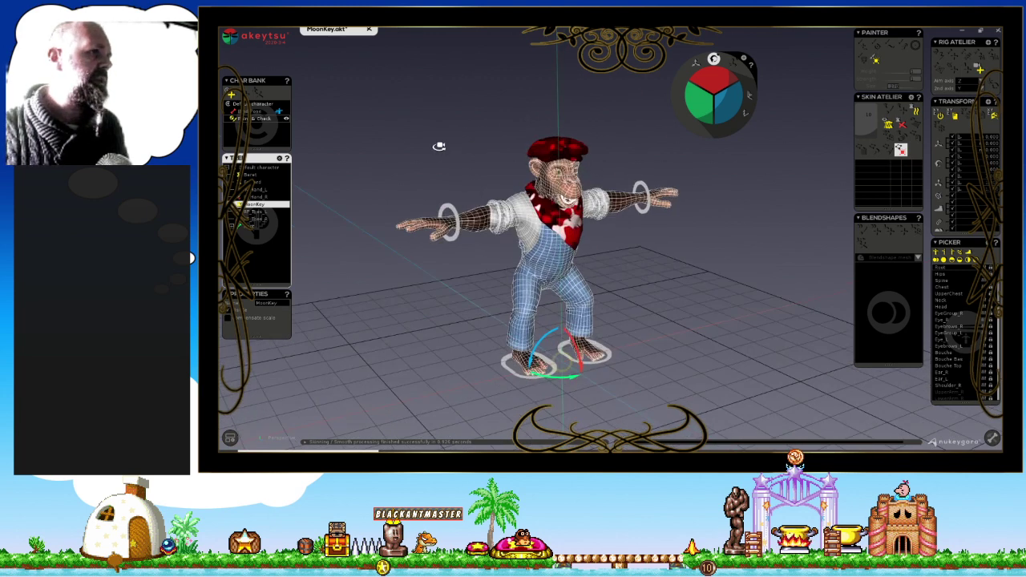
click(552, 149)
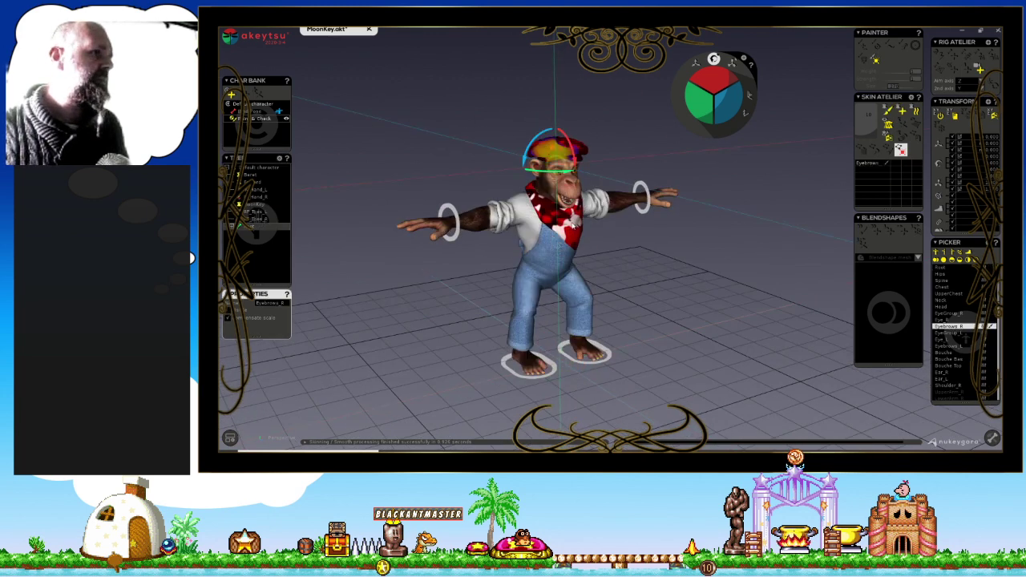
click(565, 228)
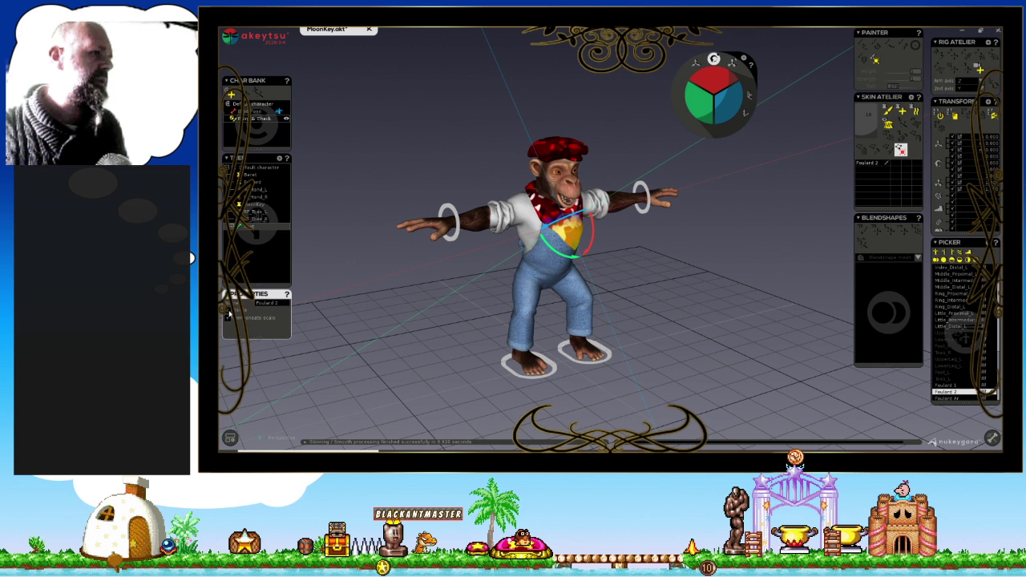
click(574, 151)
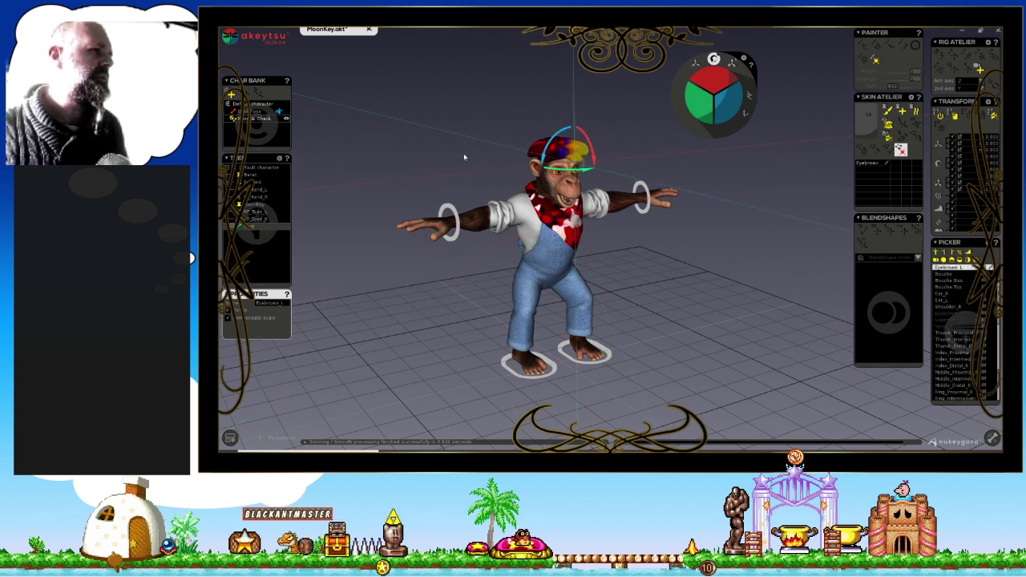
click(537, 153)
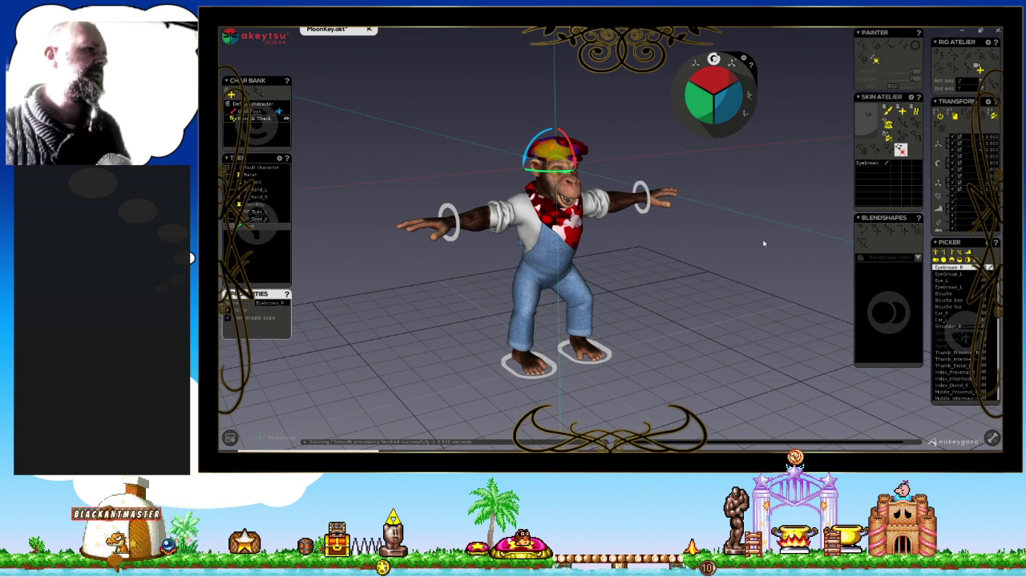
middle_drag(762, 240, 778, 238)
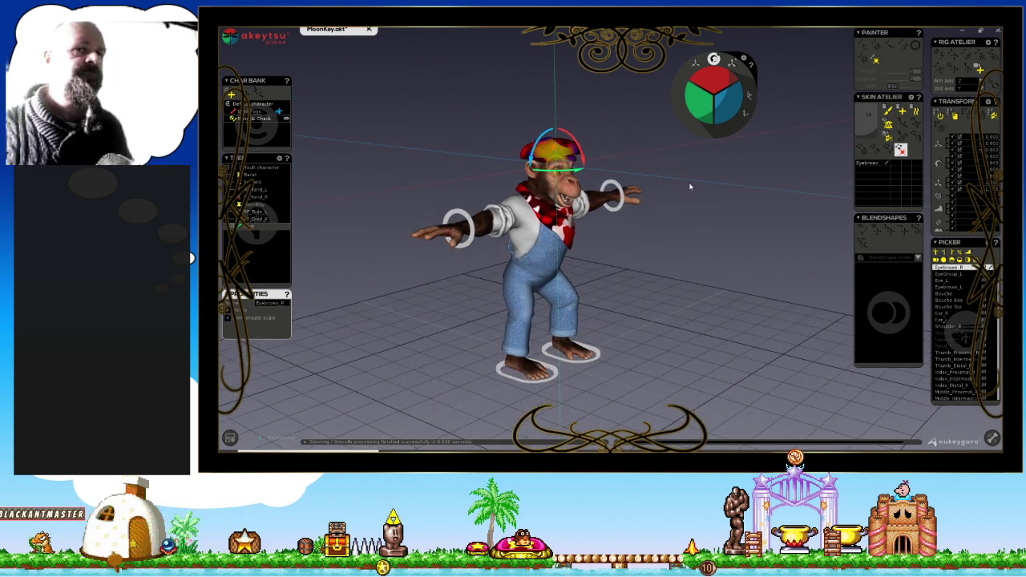
scroll(955, 315, up, 3)
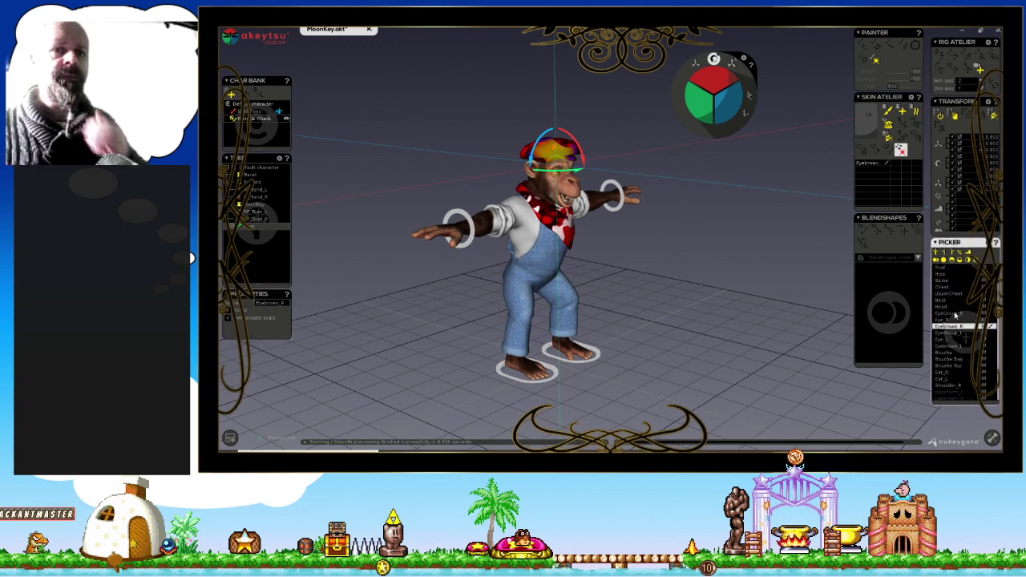
click(945, 267)
mouse_move(609, 305)
middle_down()
mouse_move(638, 311)
mouse_move(724, 273)
mouse_move(770, 280)
mouse_move(650, 276)
middle_up()
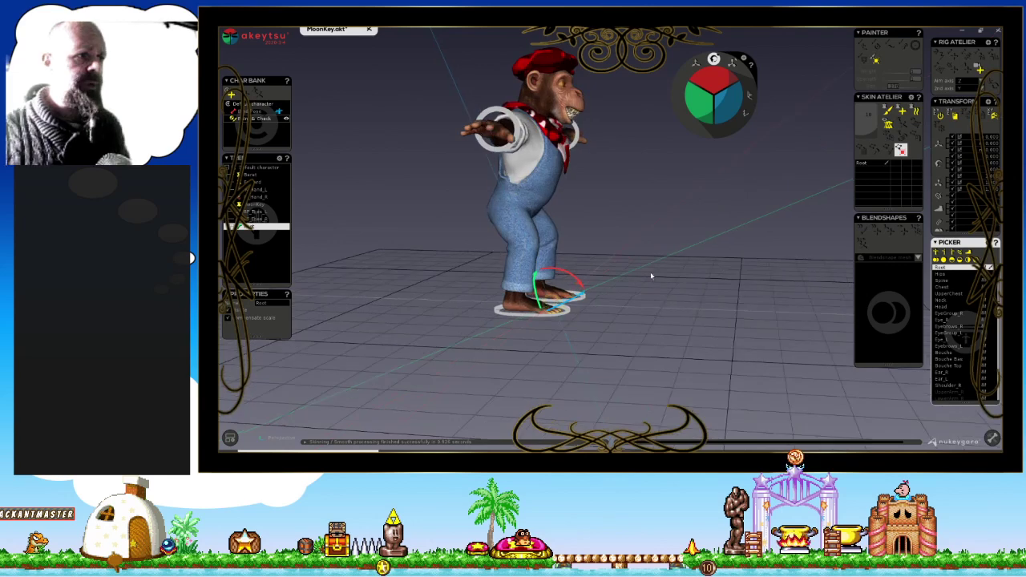
middle_drag(735, 295, 686, 239)
middle_drag(558, 323, 685, 305)
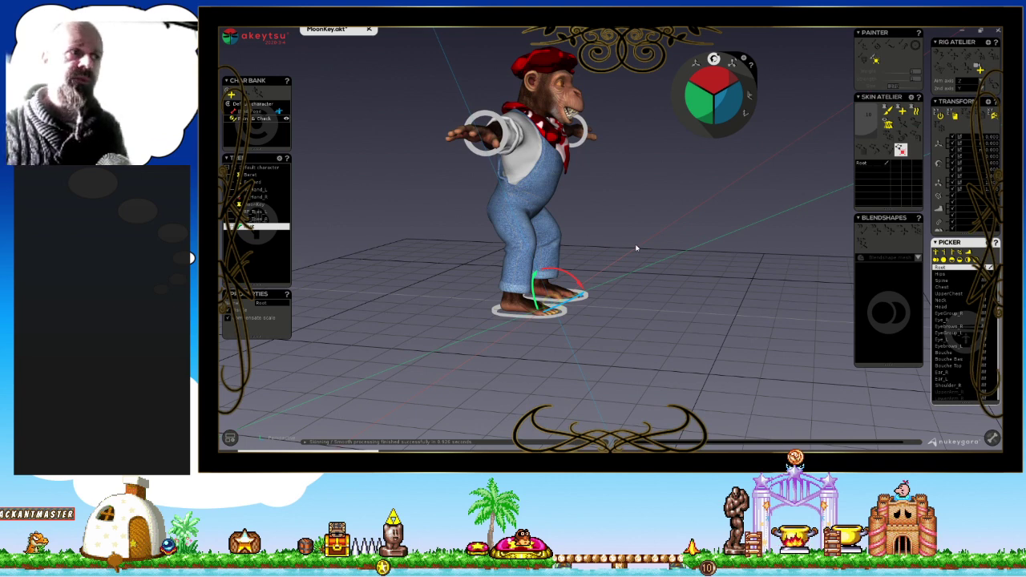
click(696, 64)
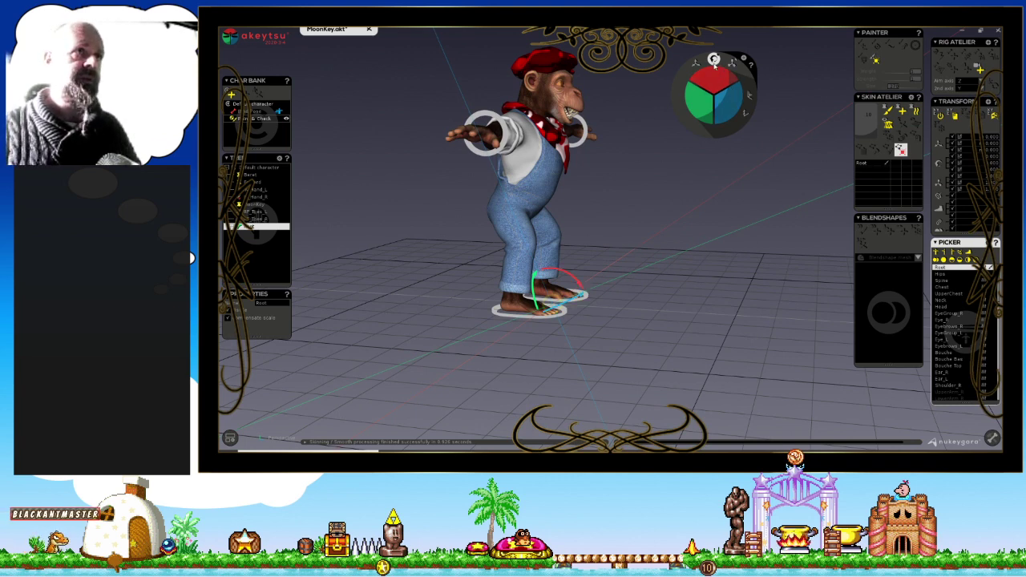
middle_drag(614, 344, 614, 292)
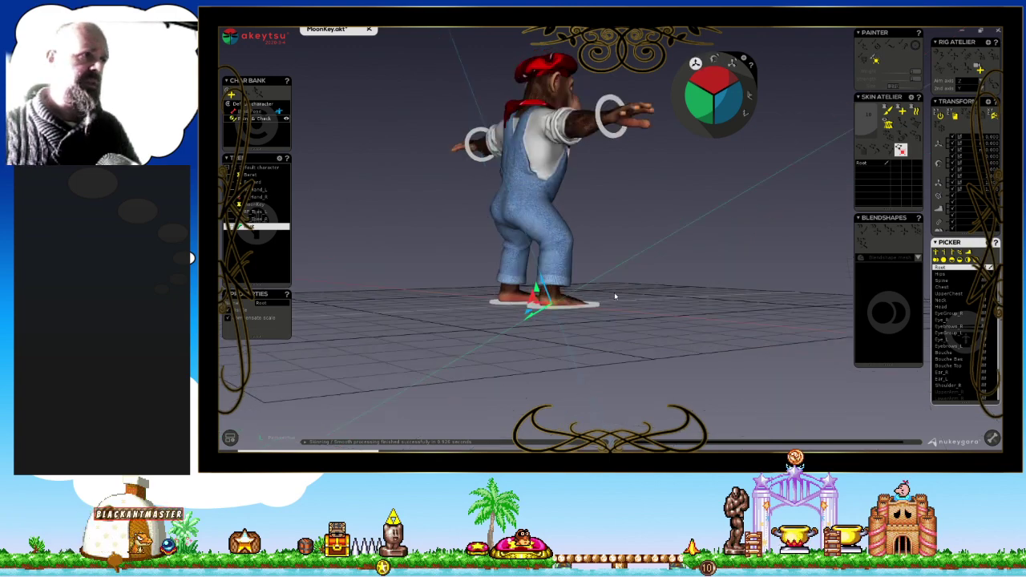
middle_drag(516, 242, 598, 280)
click(507, 206)
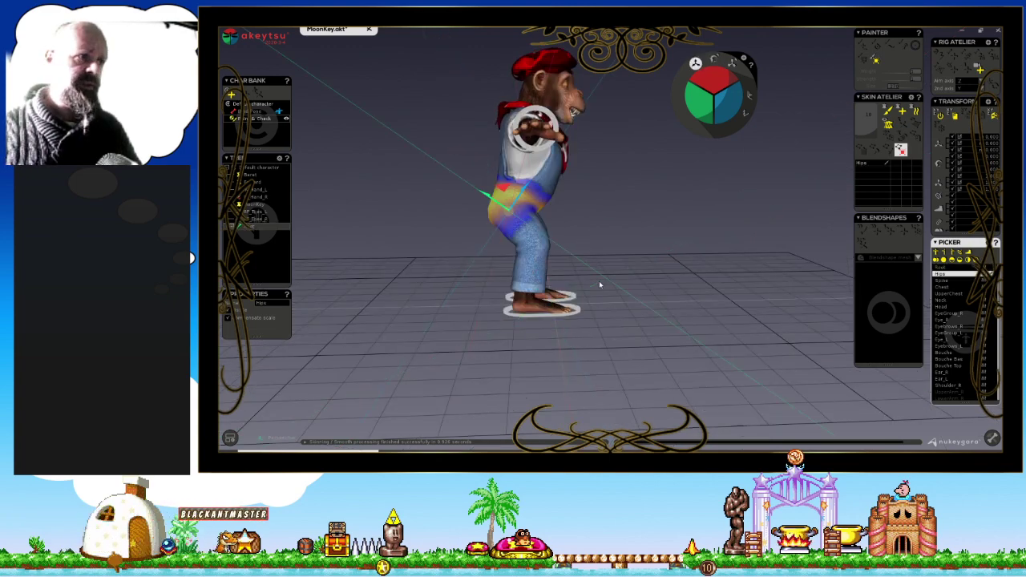
mouse_move(507, 207)
middle_down()
mouse_move(650, 281)
mouse_move(648, 270)
mouse_move(678, 273)
mouse_move(690, 143)
middle_up()
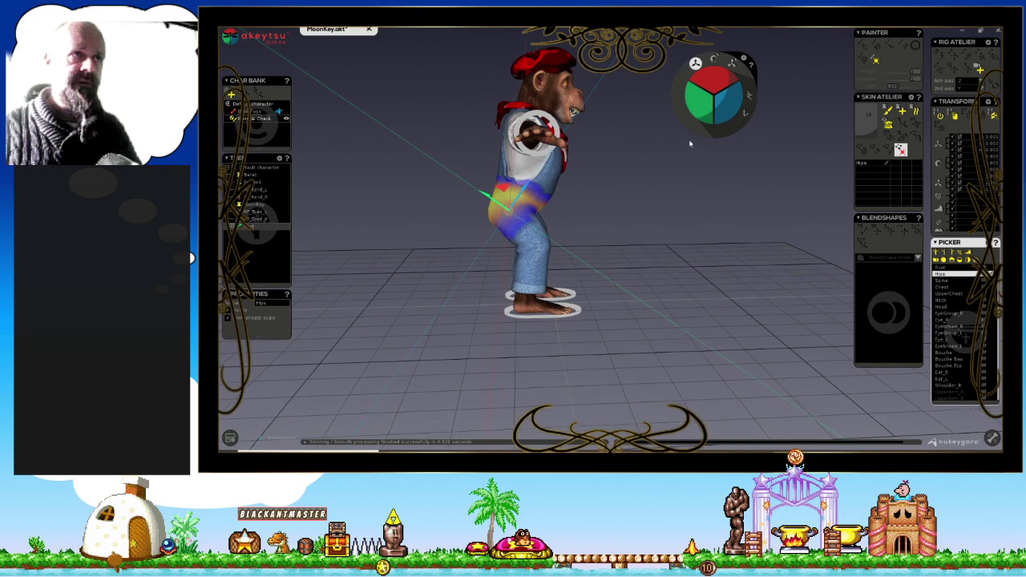
click(253, 113)
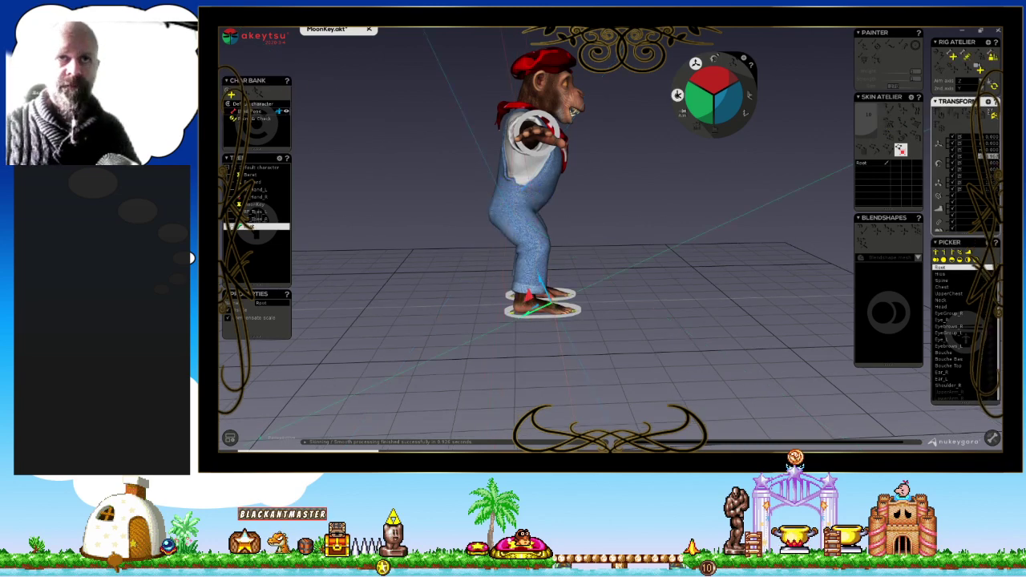
click(635, 207)
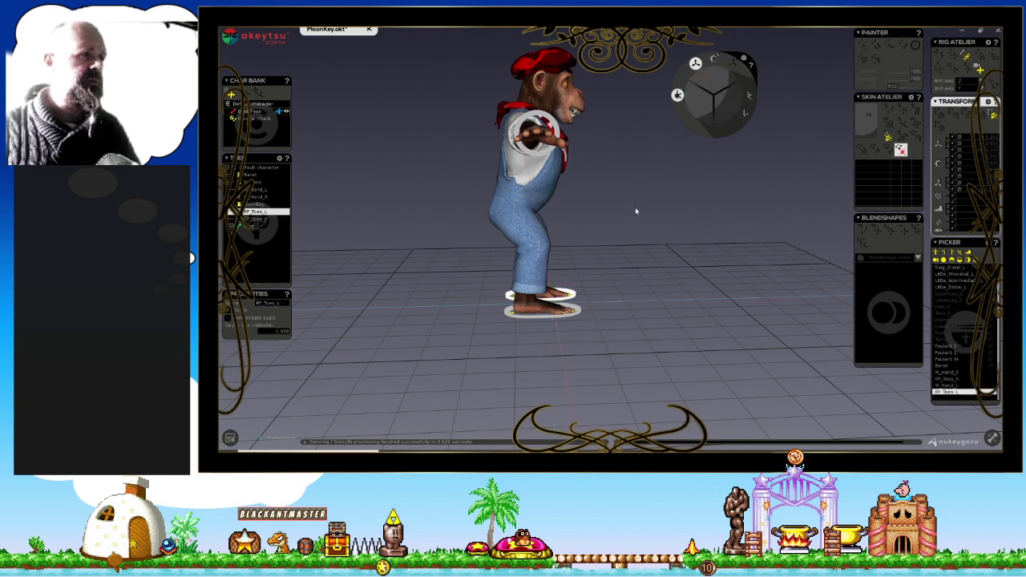
key(Down)
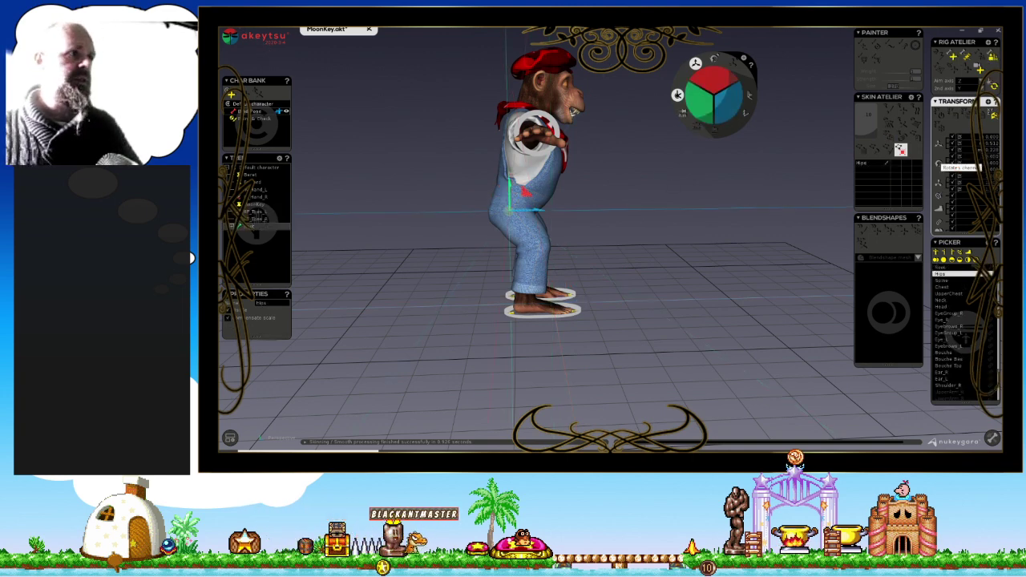
Orbit around the hips and legs, step up to the Spine, and zoom toward the Neck joint.
mouse_move(628, 200)
alt+mouse_down()
mouse_move(587, 237)
mouse_move(641, 245)
mouse_move(636, 214)
mouse_move(646, 201)
mouse_move(751, 215)
alt+mouse_up()
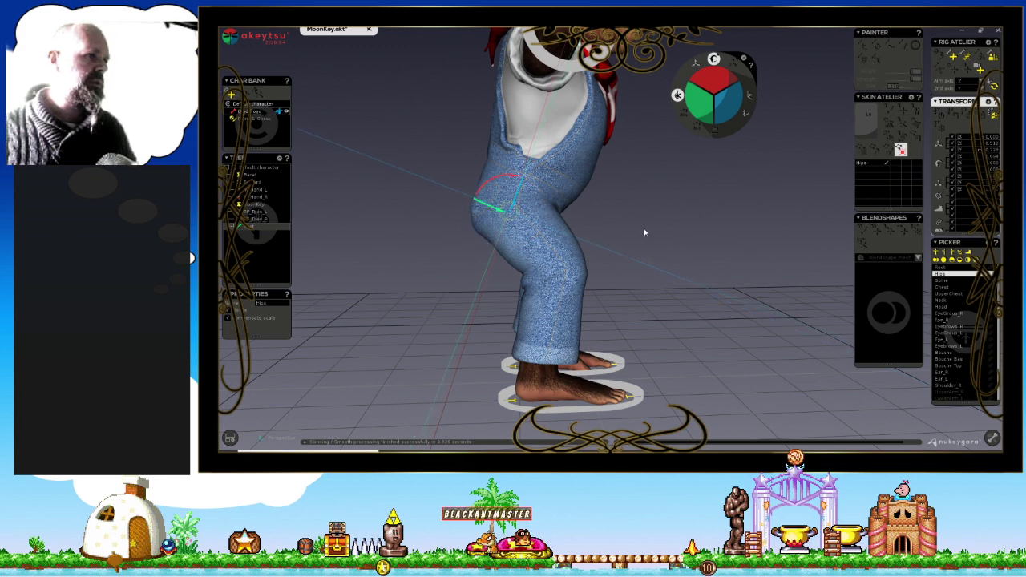
mouse_move(644, 231)
alt+mouse_down()
mouse_move(607, 222)
mouse_move(724, 210)
mouse_move(603, 230)
alt+mouse_up()
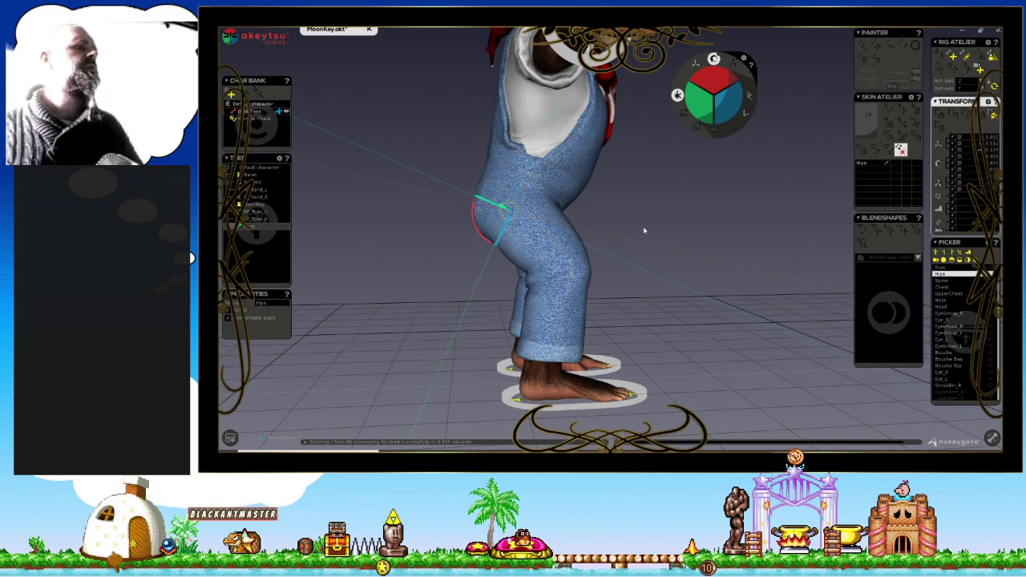
key(Down)
mouse_move(664, 220)
alt+mouse_down()
mouse_move(614, 230)
mouse_move(664, 230)
mouse_move(641, 229)
mouse_move(632, 201)
mouse_move(673, 204)
mouse_move(647, 165)
mouse_move(641, 247)
mouse_move(668, 251)
mouse_move(625, 270)
mouse_move(673, 254)
alt+mouse_up()
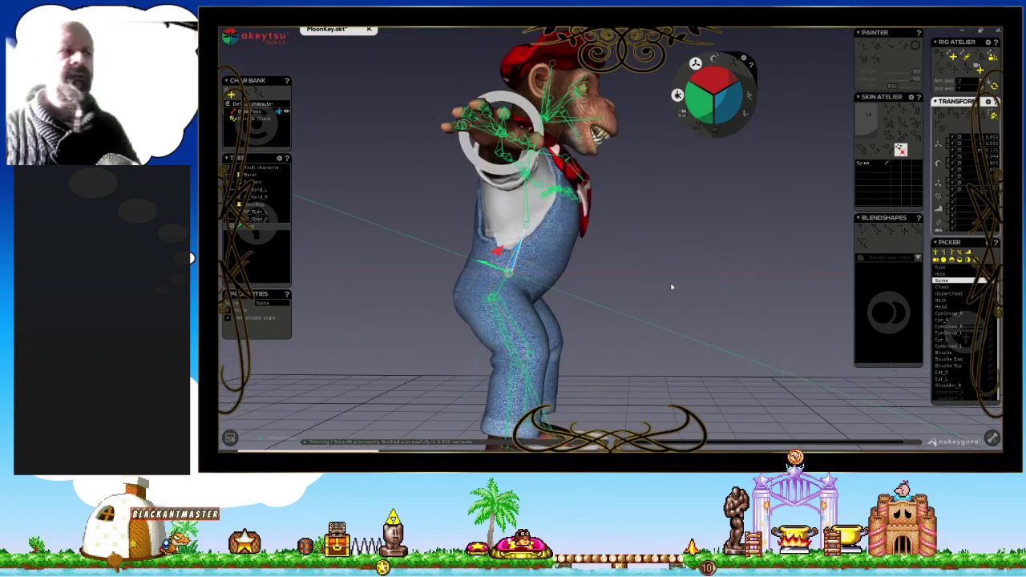
mouse_move(665, 236)
alt+mouse_down()
mouse_move(396, 280)
mouse_move(682, 283)
mouse_move(671, 283)
alt+mouse_up()
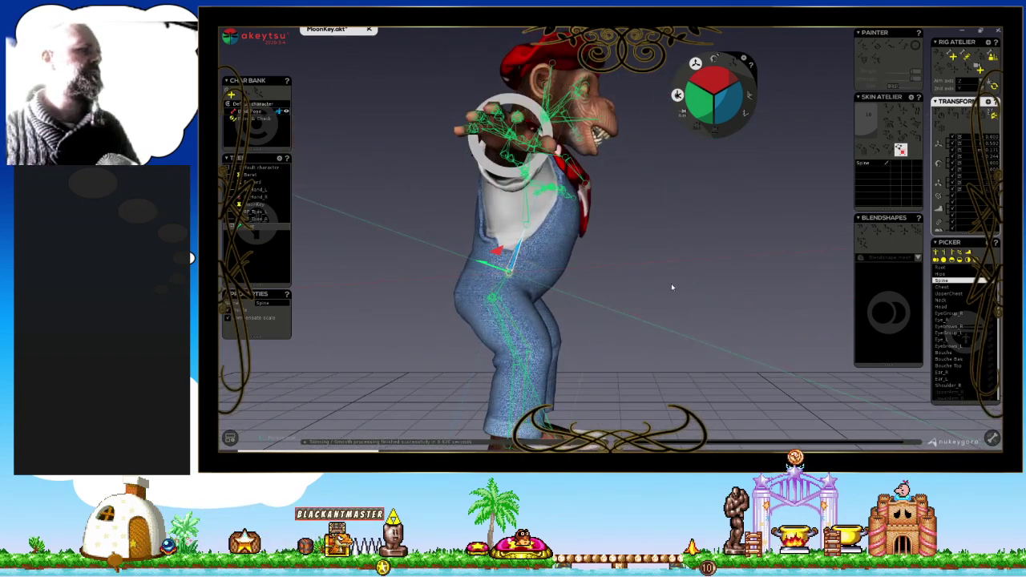
mouse_move(650, 227)
alt+mouse_down()
mouse_move(676, 254)
mouse_move(664, 243)
mouse_move(708, 243)
mouse_move(645, 273)
mouse_move(697, 271)
mouse_move(577, 227)
alt+mouse_up()
scroll(645, 273, up, 3)
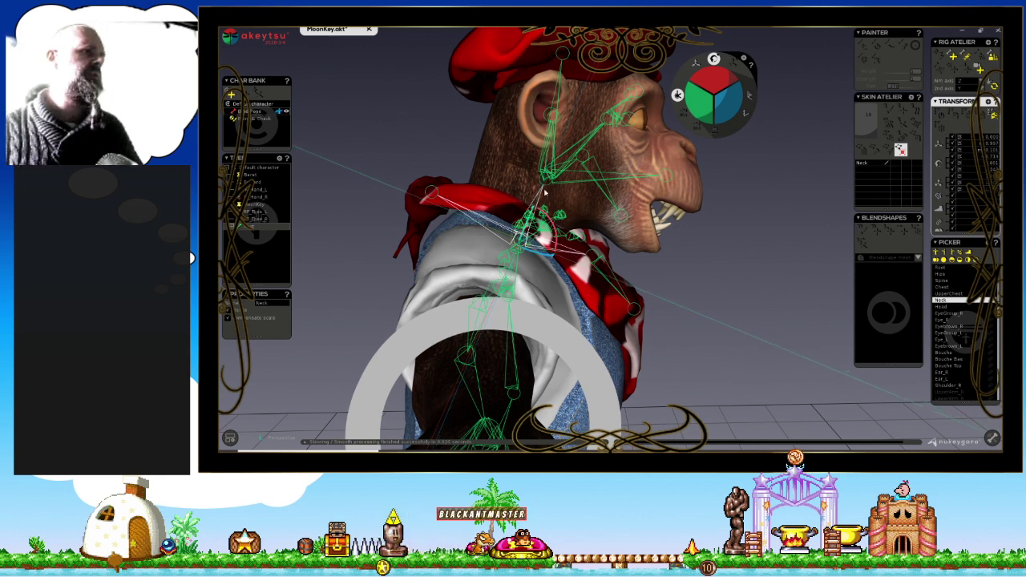
Select the Head joint and view the head in profile.
scroll(543, 192, up, 5)
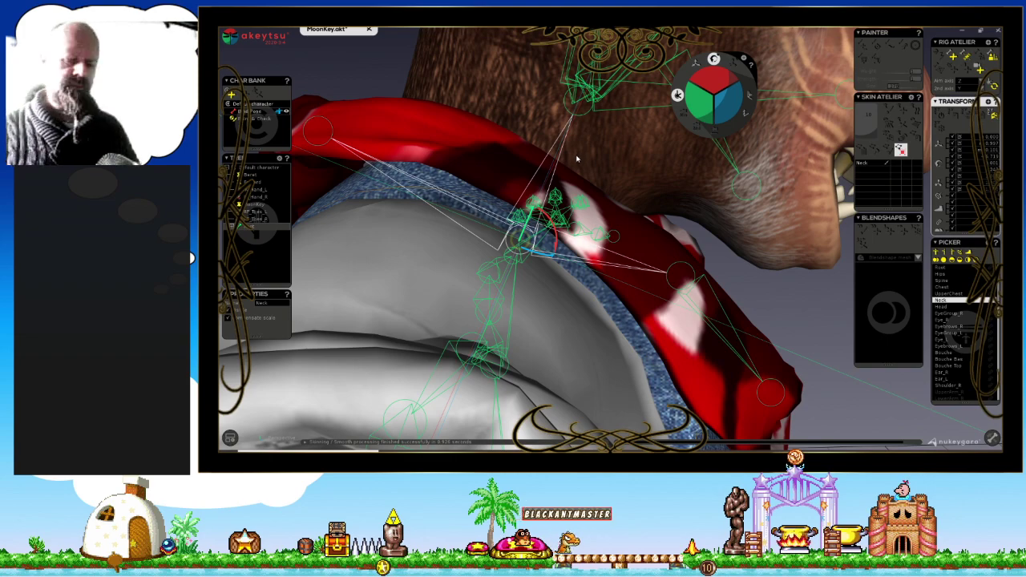
click(576, 159)
mouse_move(576, 158)
middle_down()
mouse_move(598, 244)
mouse_move(656, 325)
middle_up()
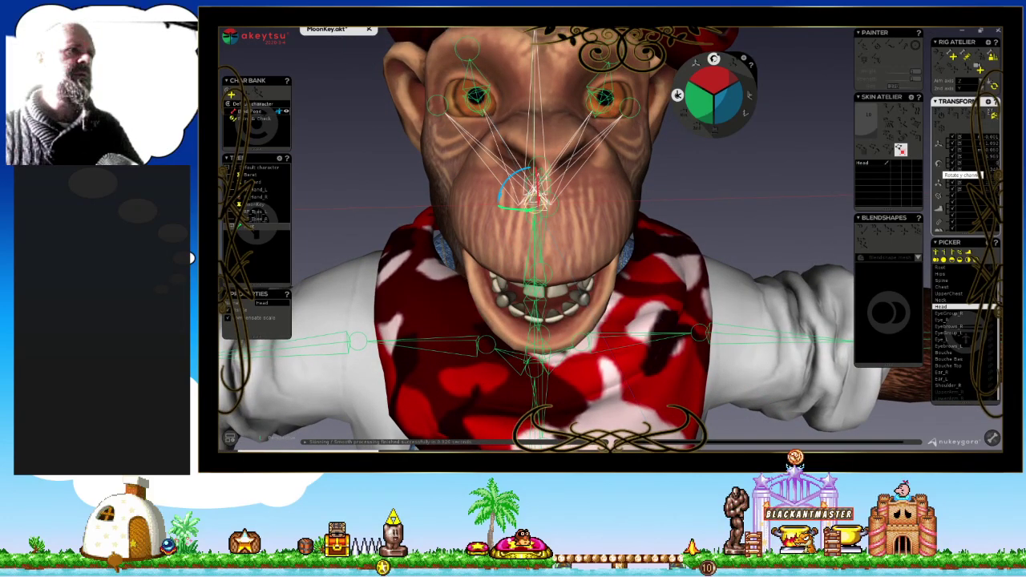
middle_drag(737, 195, 940, 171)
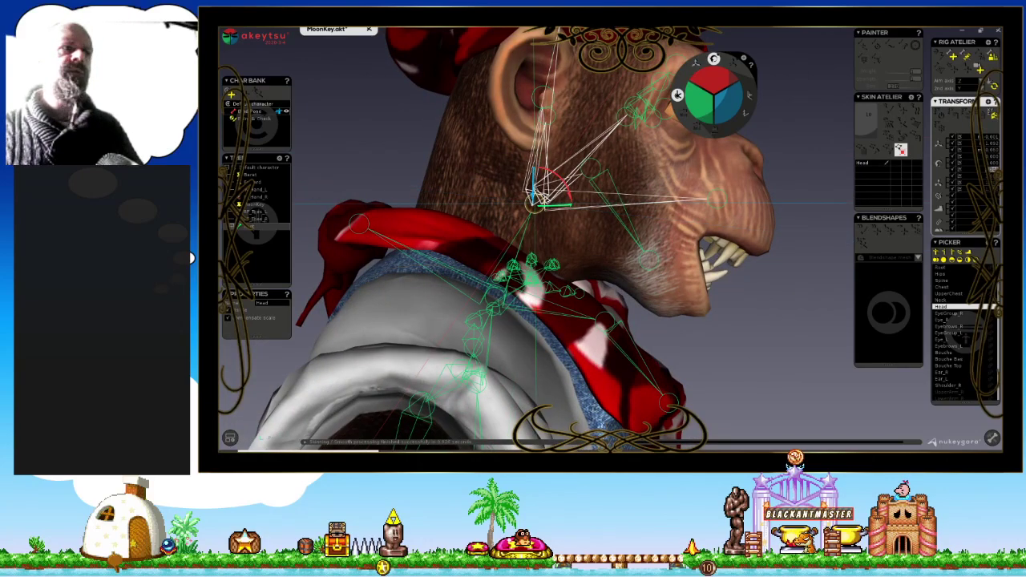
mouse_move(792, 307)
middle_down()
mouse_move(790, 294)
mouse_move(793, 312)
middle_up()
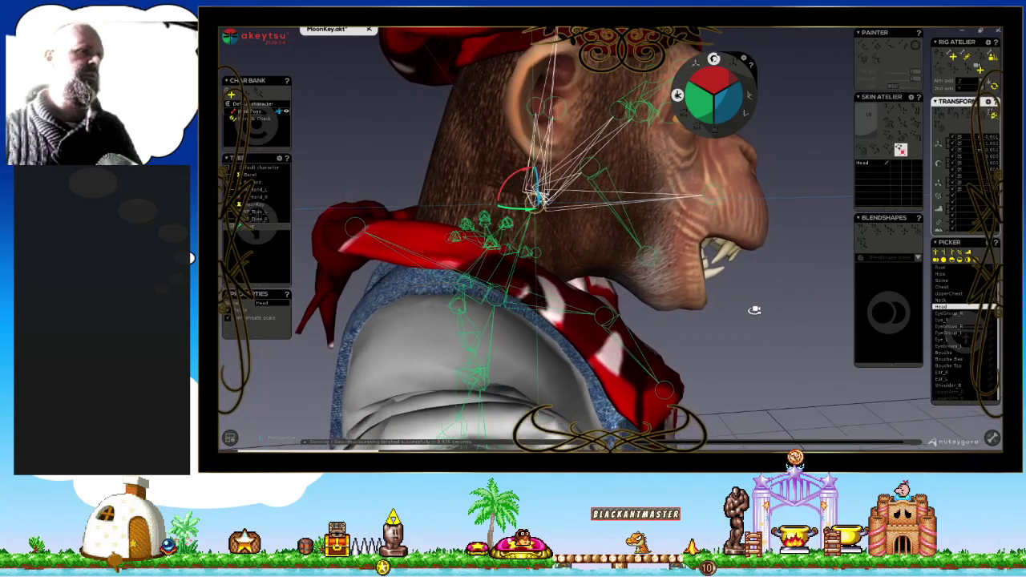
Select EyeGroup_R and rotate it to test the eye-area deformation.
key(Down)
middle_drag(771, 230, 677, 253)
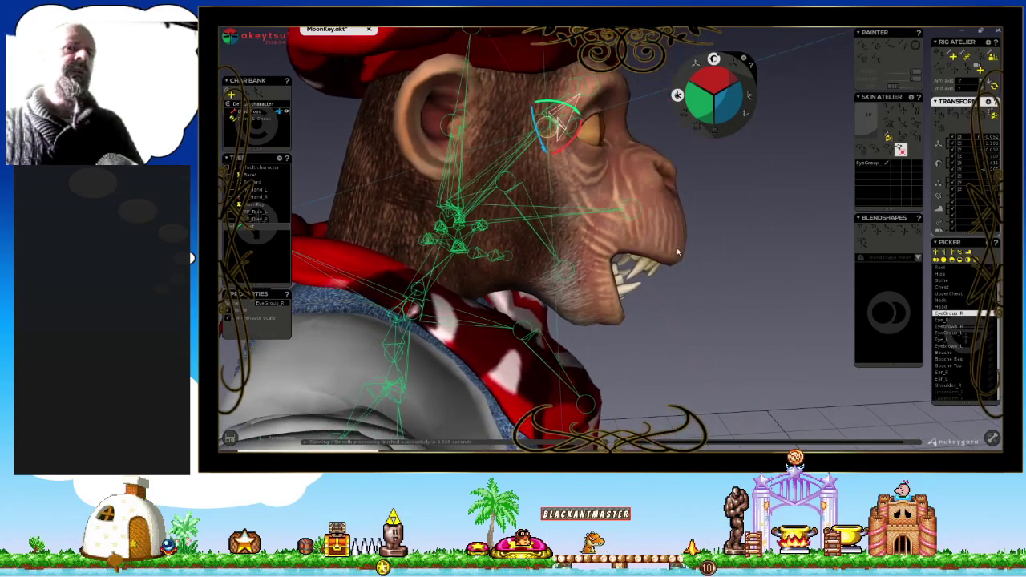
mouse_move(744, 257)
middle_down()
mouse_move(745, 245)
mouse_move(749, 252)
mouse_move(694, 259)
mouse_move(739, 257)
middle_up()
middle_drag(751, 206, 794, 209)
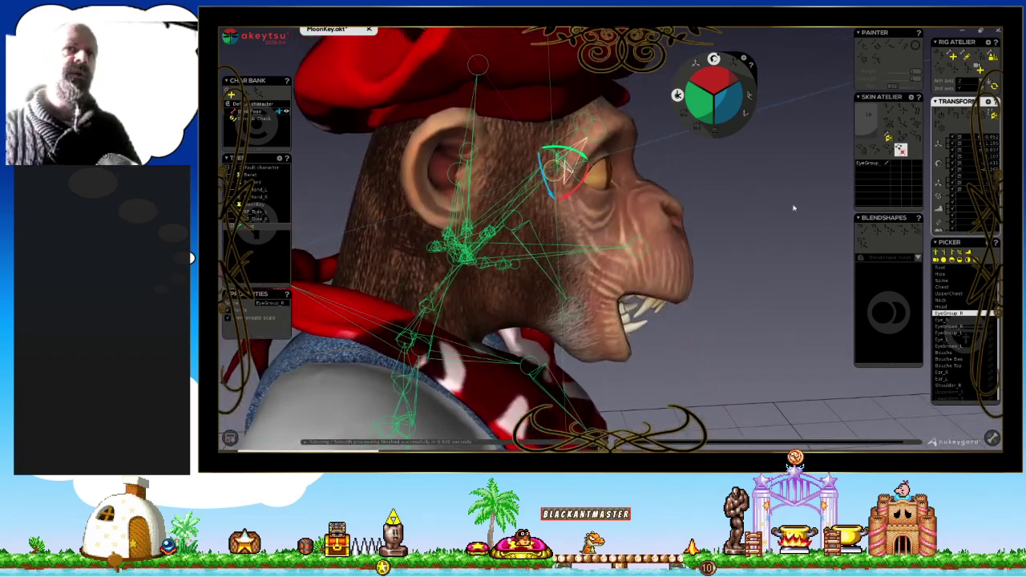
drag(571, 161, 552, 166)
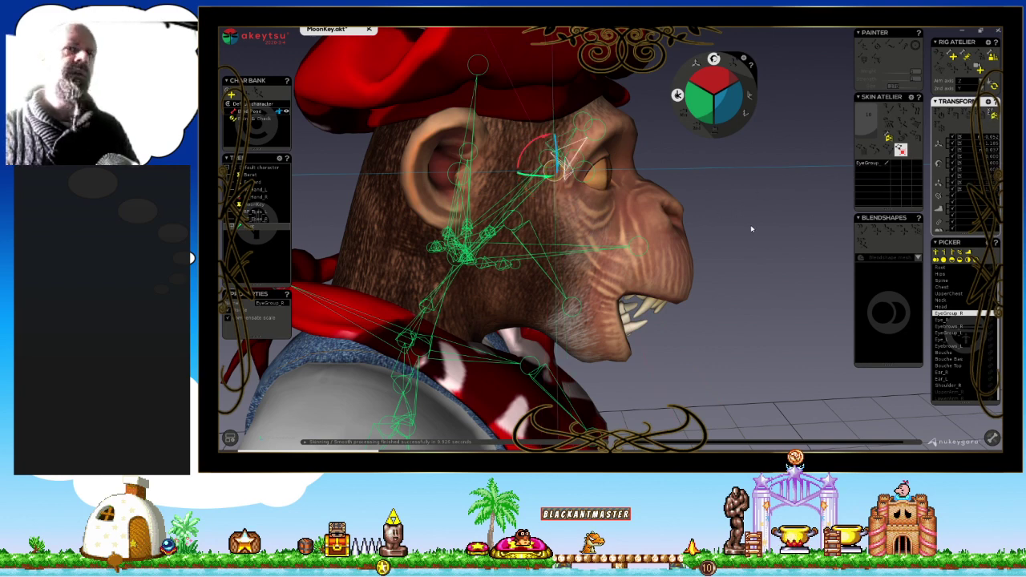
Rotate the Eye_R joint to test it, then select Eyebrows_R.
key(Down)
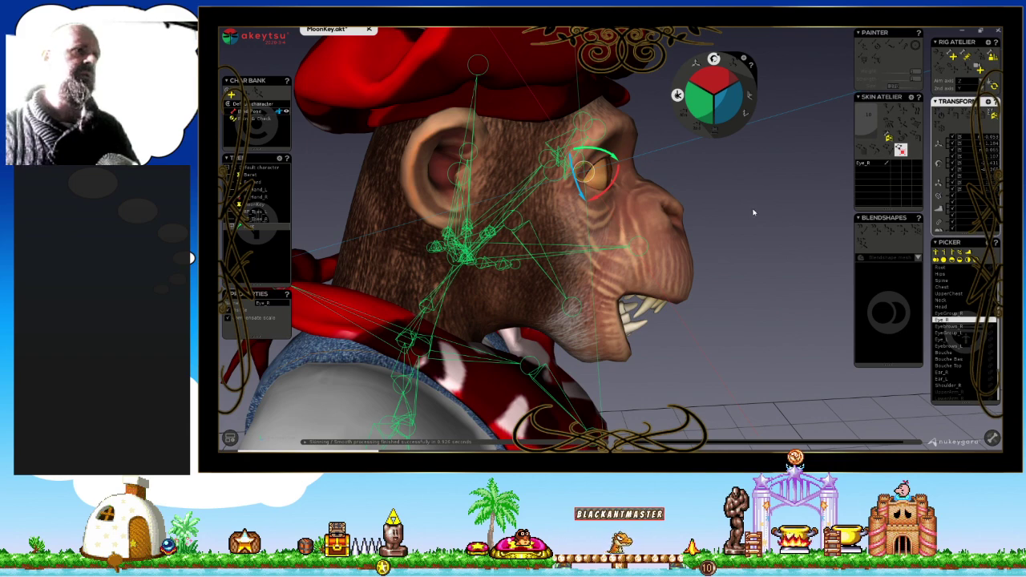
middle_drag(754, 214, 888, 178)
mouse_move(609, 161)
mouse_down()
mouse_move(585, 173)
mouse_move(573, 153)
mouse_up()
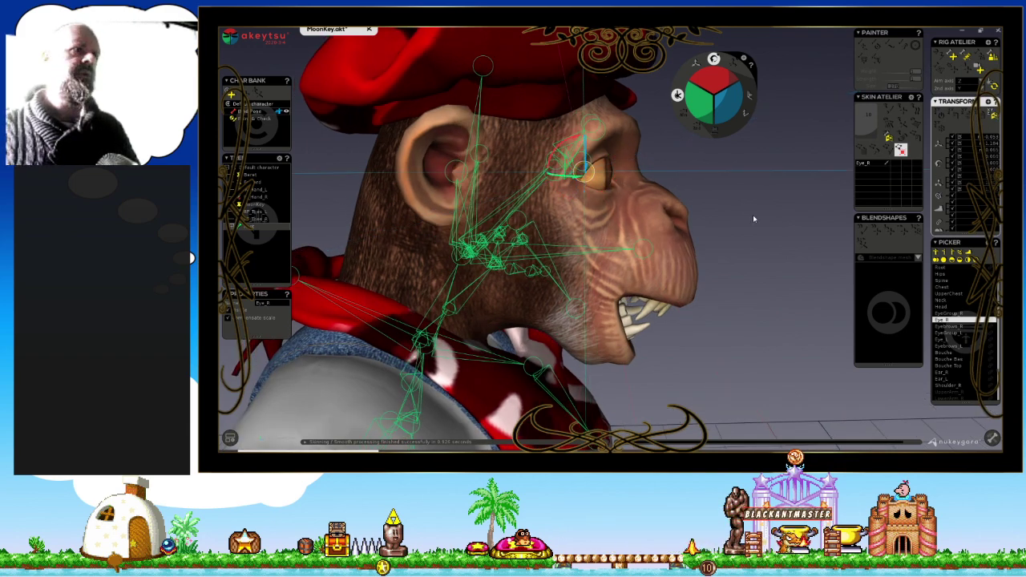
key(Down)
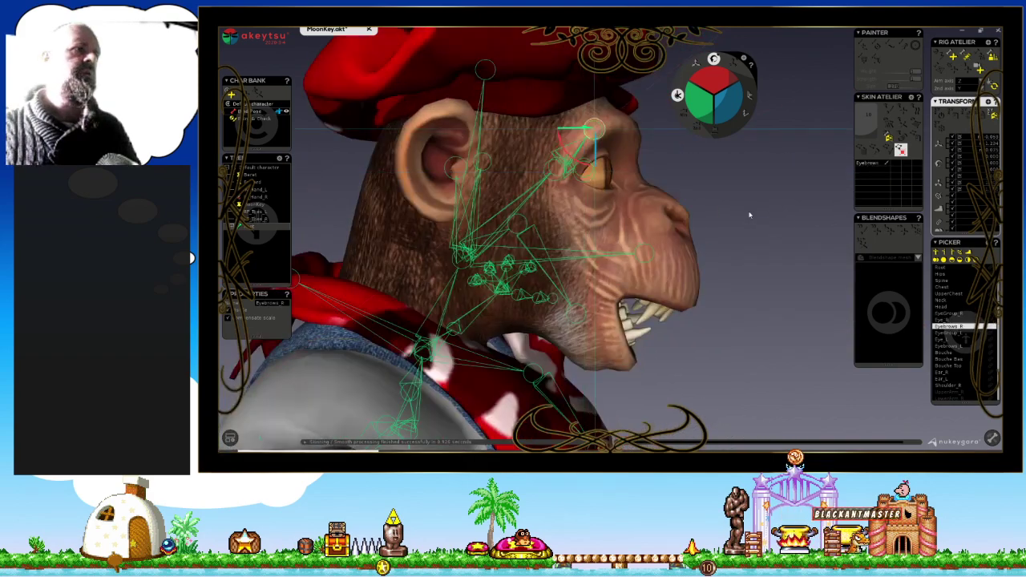
mouse_move(770, 178)
middle_down()
mouse_move(665, 179)
mouse_move(666, 264)
mouse_move(680, 267)
mouse_move(619, 178)
middle_up()
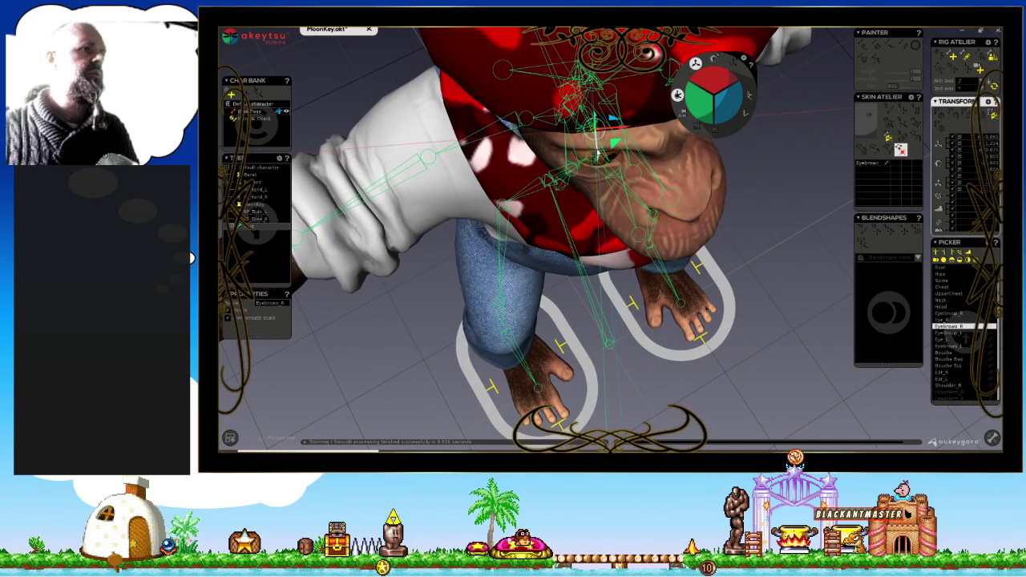
Nudge the Eyebrows_R joint and orbit around the head to check its influence.
middle_drag(732, 275, 630, 146)
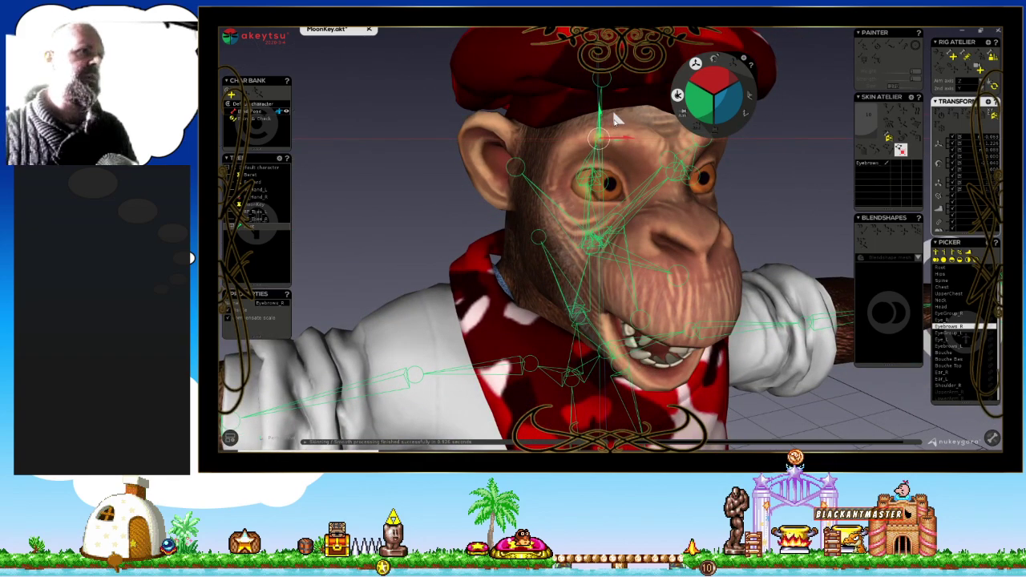
mouse_move(757, 163)
middle_down()
mouse_move(808, 133)
mouse_move(833, 140)
mouse_move(694, 154)
middle_up()
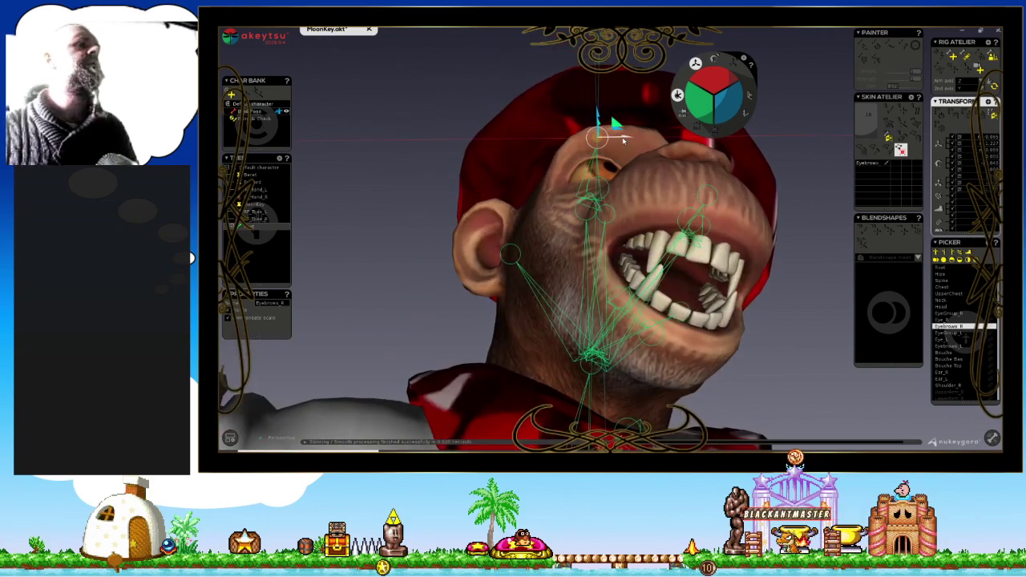
drag(623, 141, 636, 136)
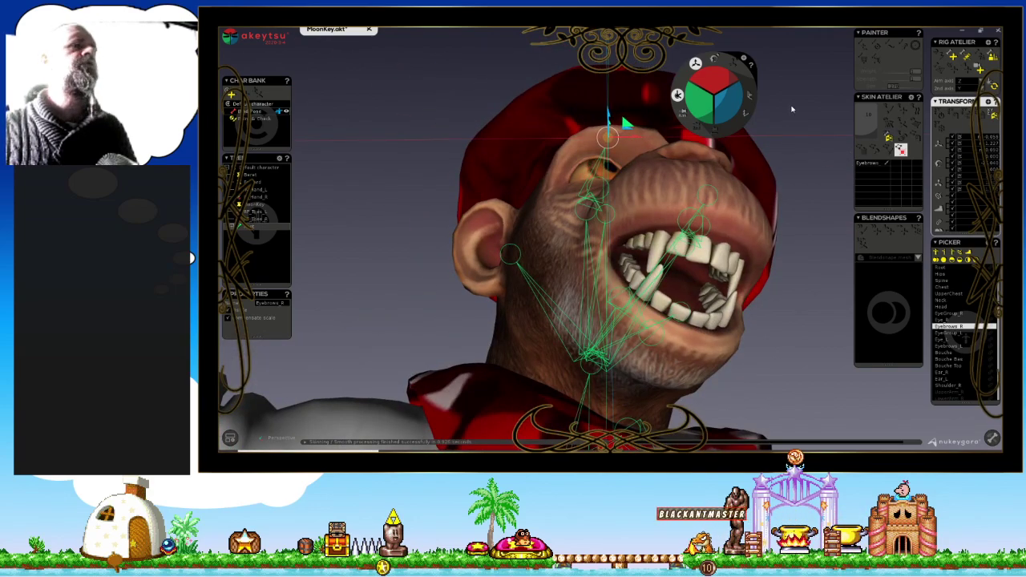
mouse_move(792, 108)
middle_down()
mouse_move(802, 206)
mouse_move(844, 211)
middle_up()
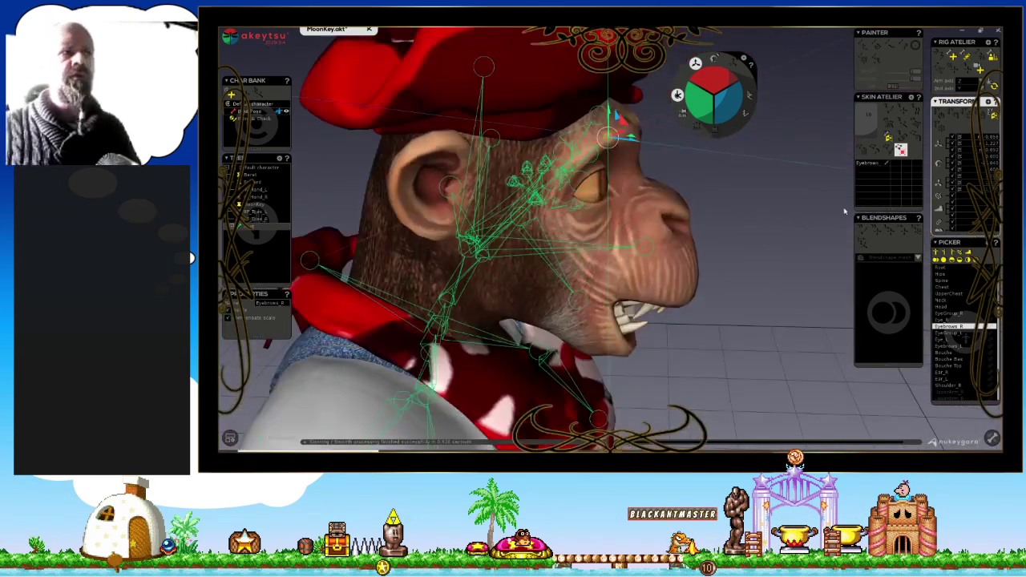
scroll(789, 227, down, 3)
mouse_move(780, 227)
middle_down()
mouse_move(759, 249)
mouse_move(751, 240)
middle_up()
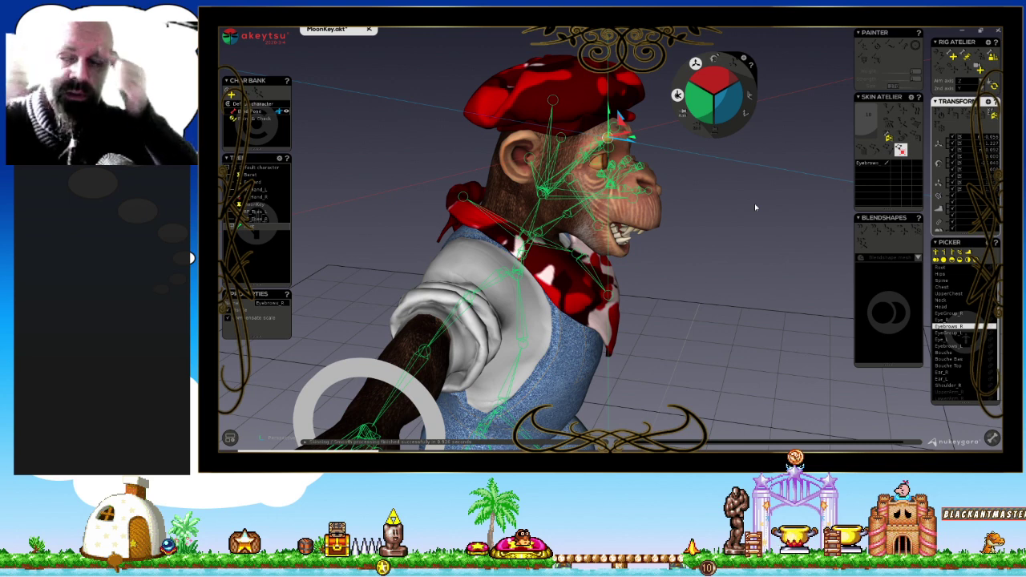
Step through the left eye joints to Eyebrows_L and inspect them from the front.
mouse_move(751, 173)
middle_down()
mouse_move(710, 169)
mouse_move(685, 222)
middle_up()
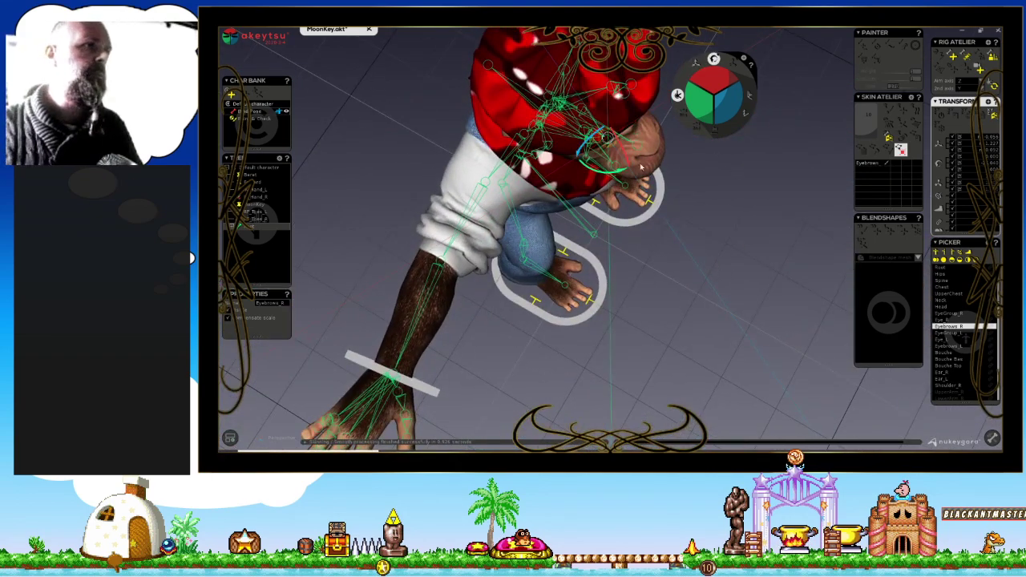
mouse_move(740, 235)
middle_down()
mouse_move(731, 178)
mouse_move(749, 272)
mouse_move(713, 208)
middle_up()
key(Down)
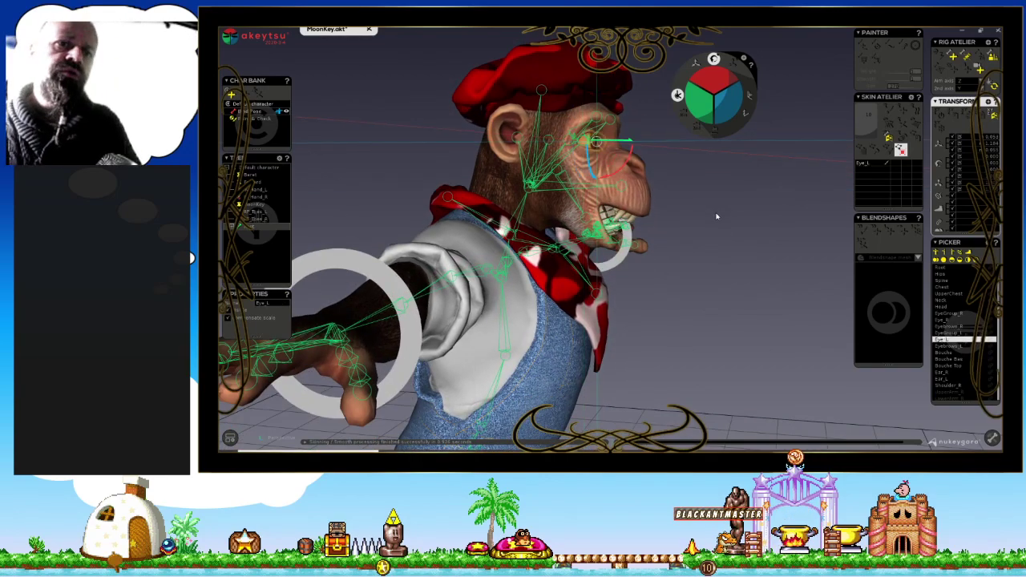
key(Down)
middle_drag(714, 239, 697, 241)
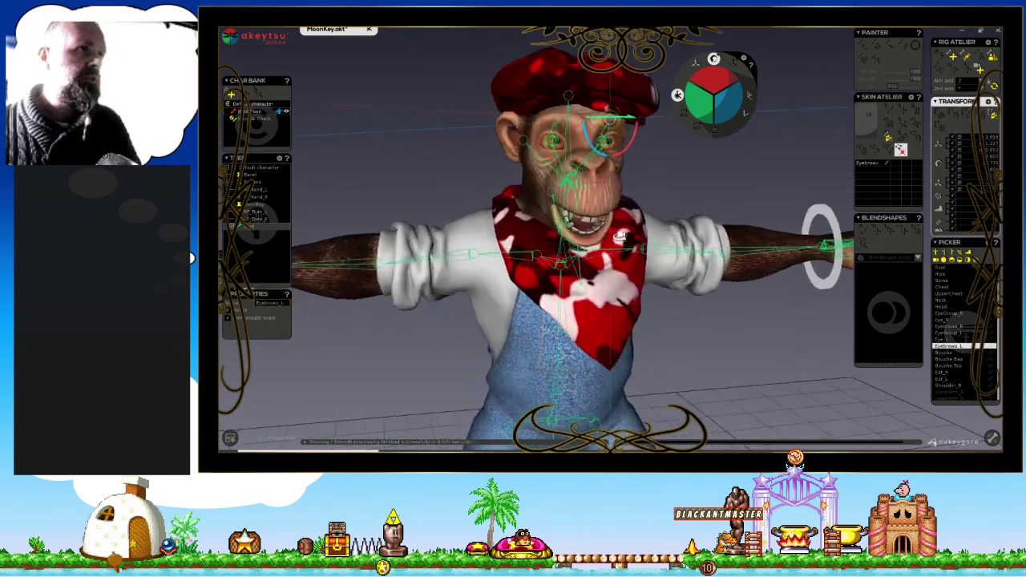
middle_drag(615, 239, 623, 243)
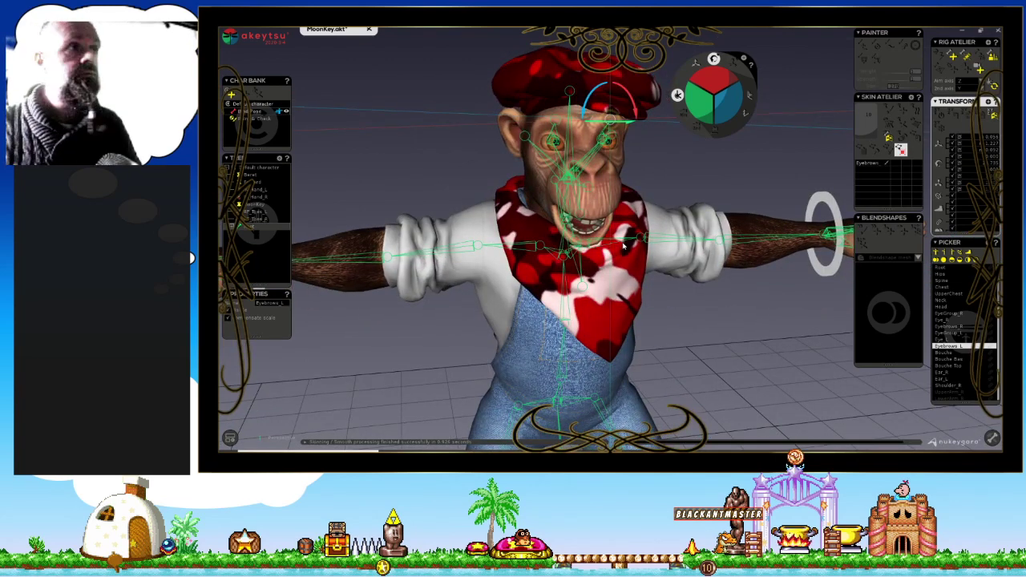
mouse_move(624, 247)
middle_down()
mouse_move(609, 246)
mouse_move(645, 288)
mouse_move(761, 316)
mouse_move(735, 313)
middle_up()
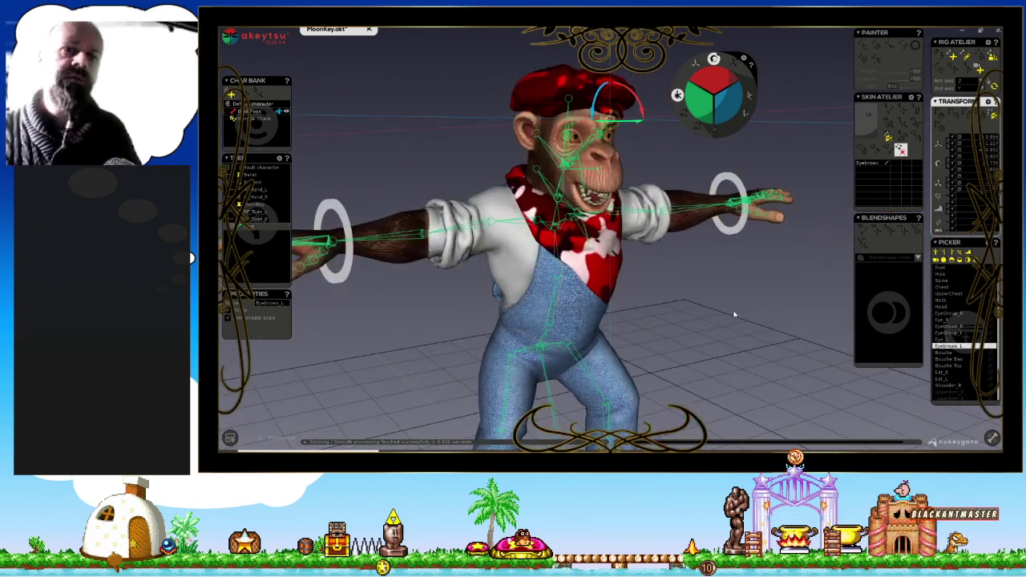
Select the Bouche joint, then the lower jaw Bouche Bas, viewing the head from the side.
key(Down)
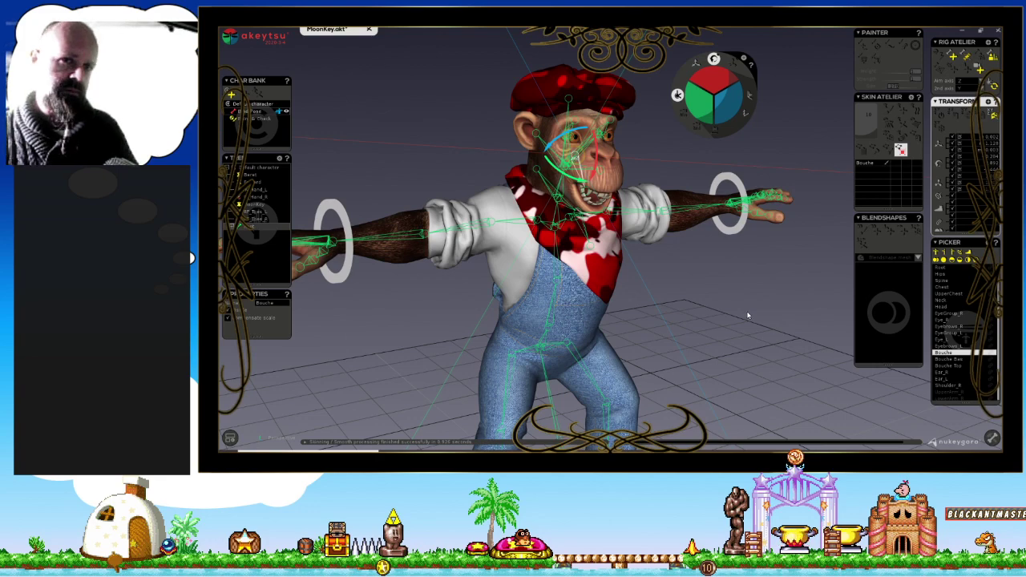
middle_drag(727, 325, 776, 316)
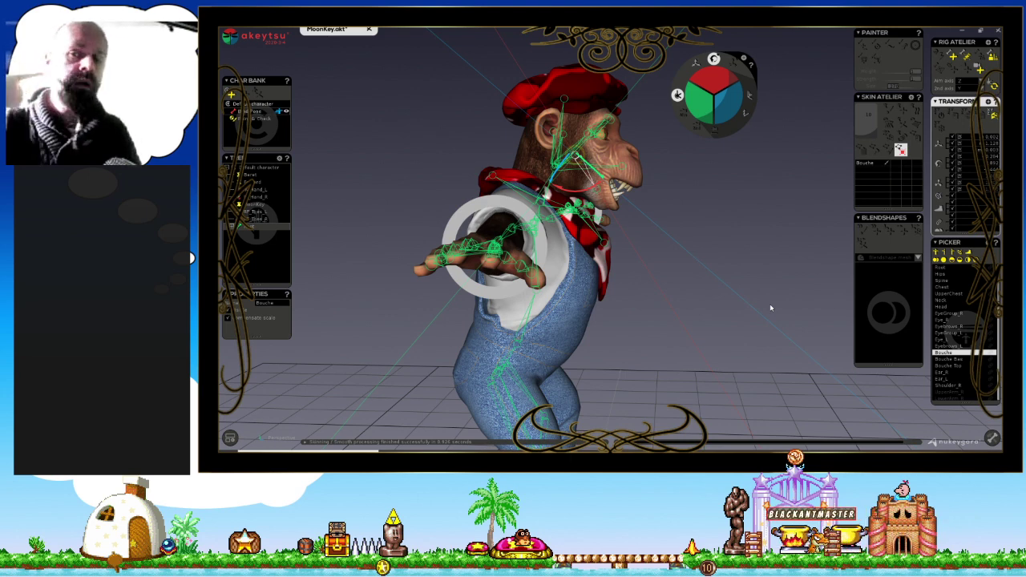
scroll(585, 114, up, 3)
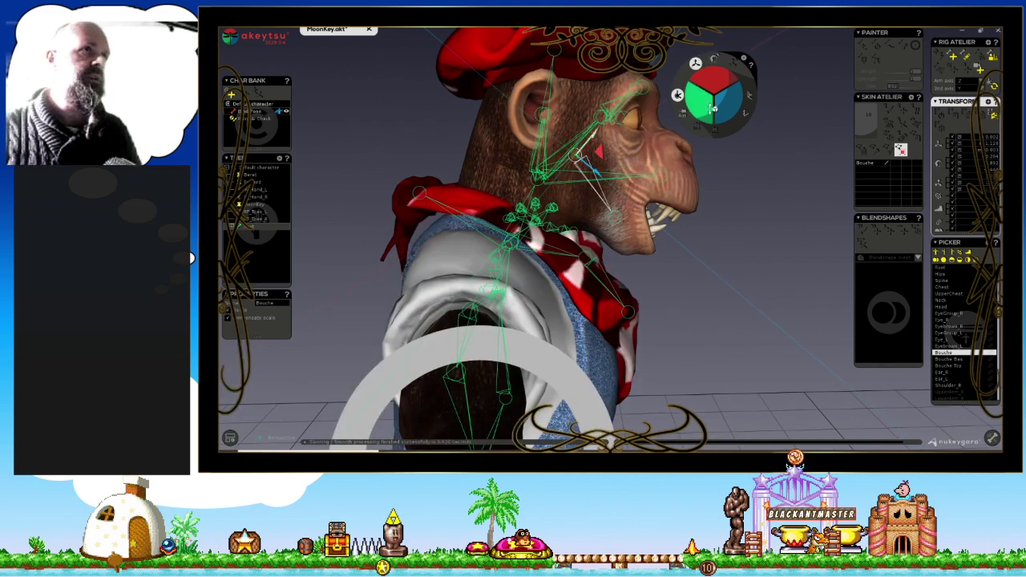
drag(700, 64, 728, 165)
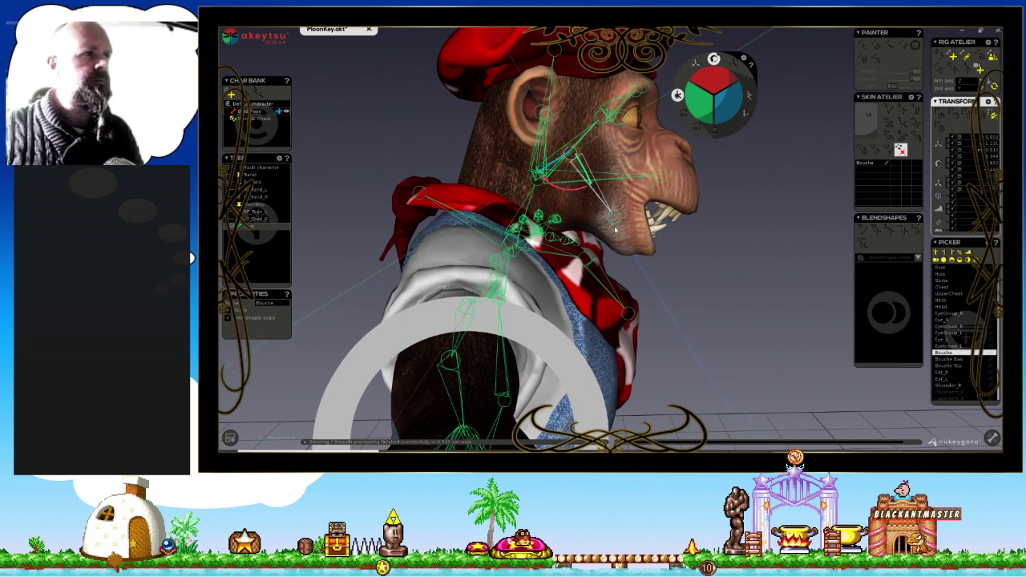
key(Down)
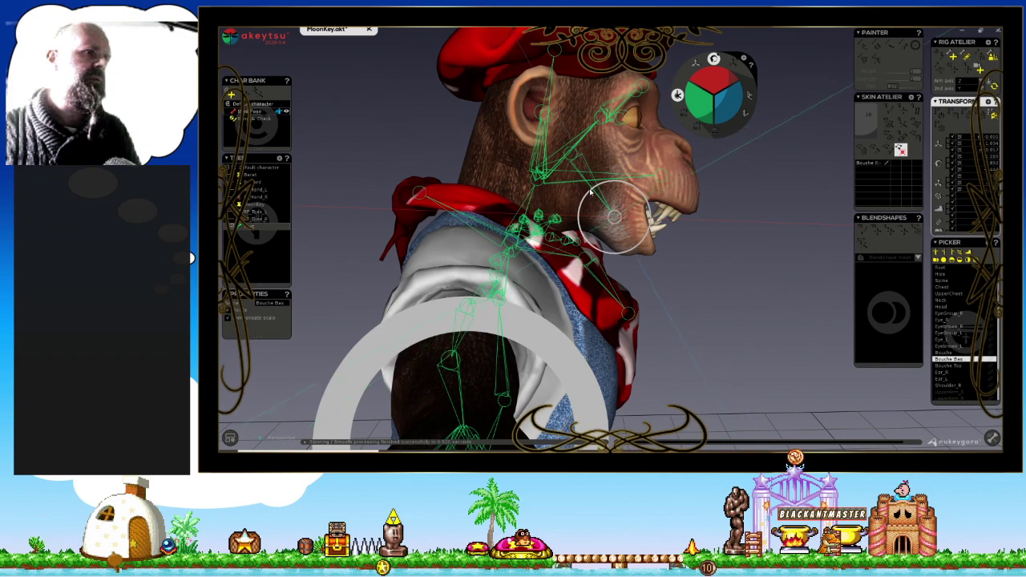
middle_drag(715, 275, 719, 276)
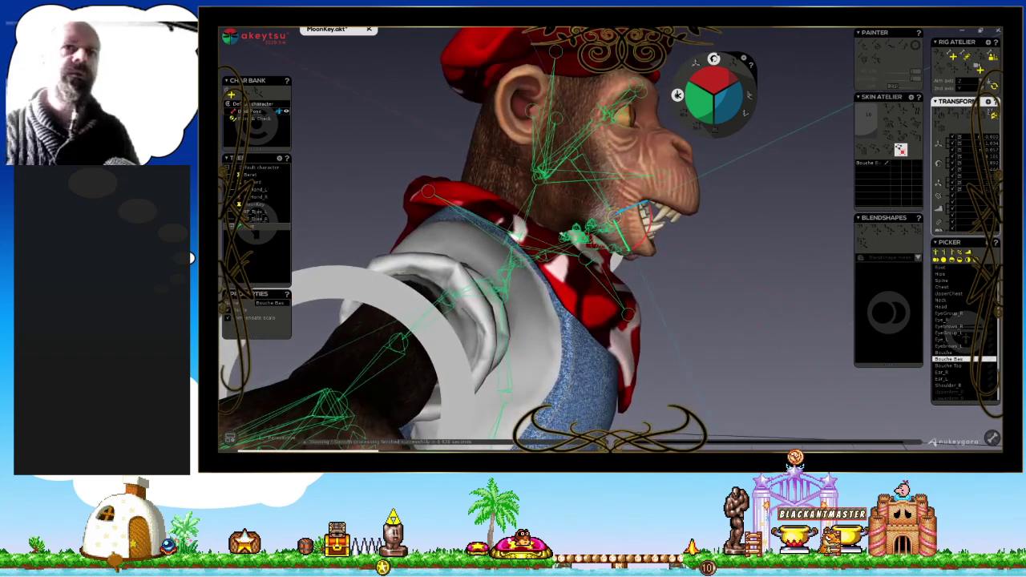
Step back to Bouche, press W, and step down through Bouche Bas to Bouche Top.
key(Up)
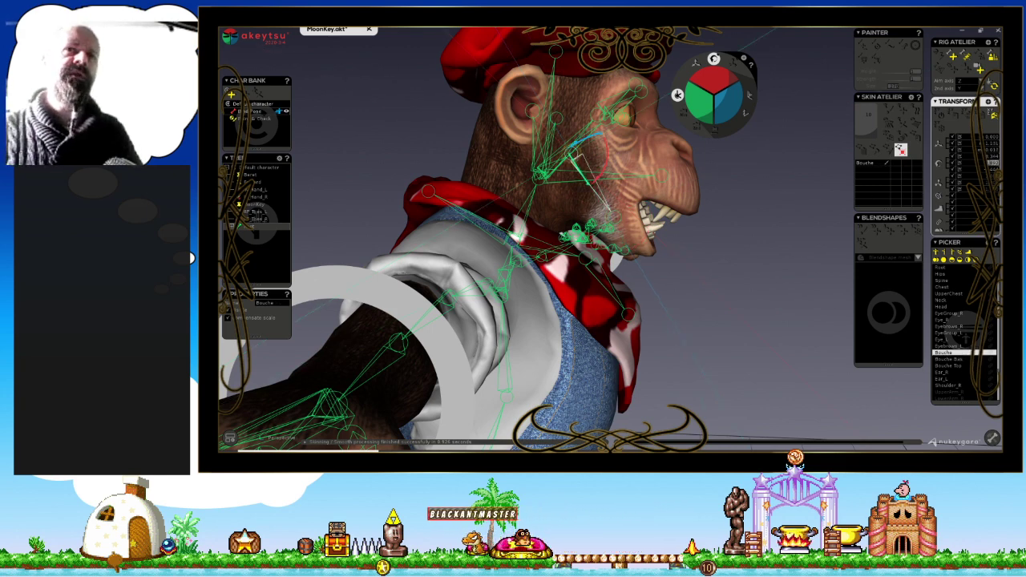
middle_drag(746, 236, 764, 238)
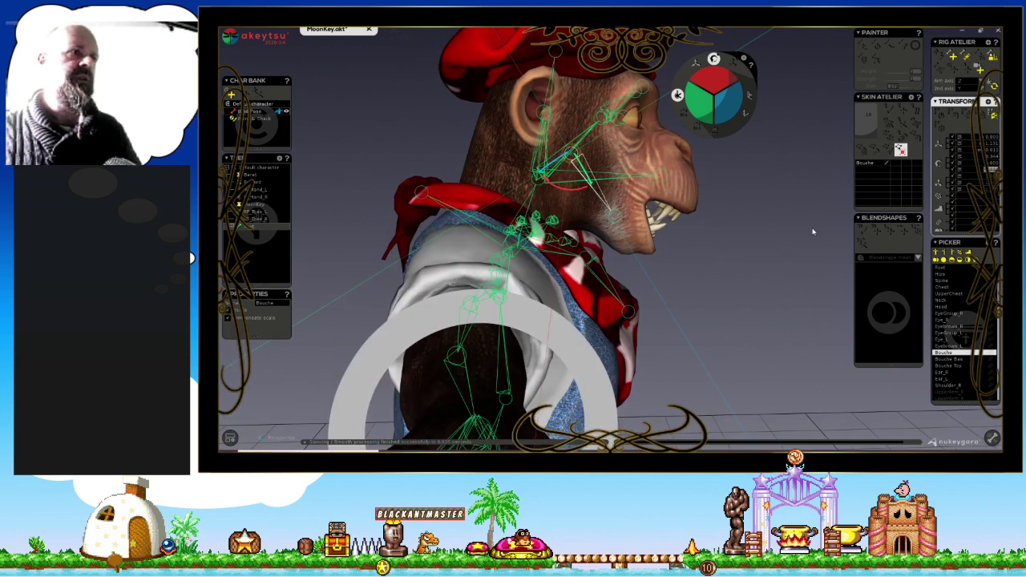
middle_drag(760, 232, 744, 231)
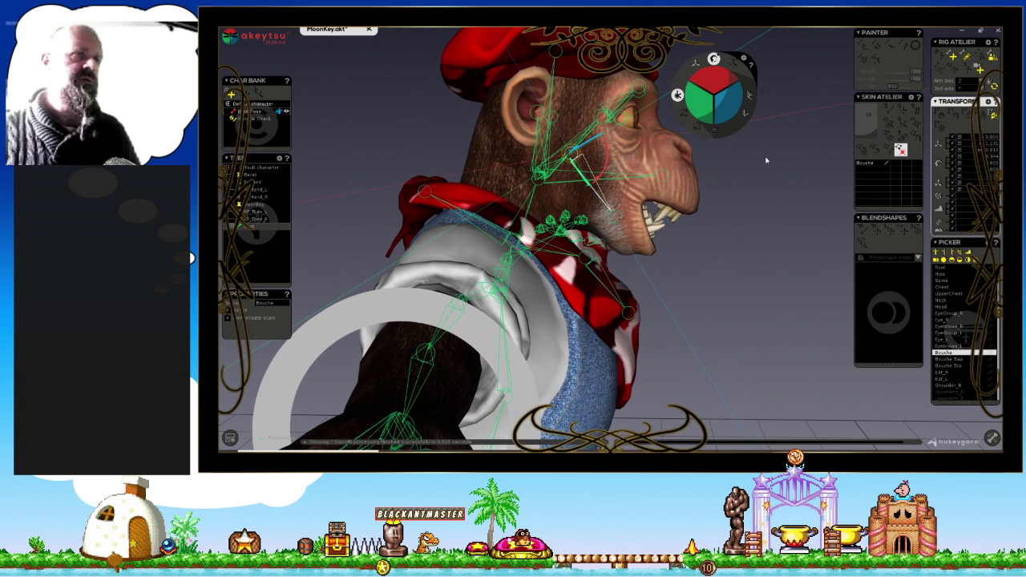
key(w)
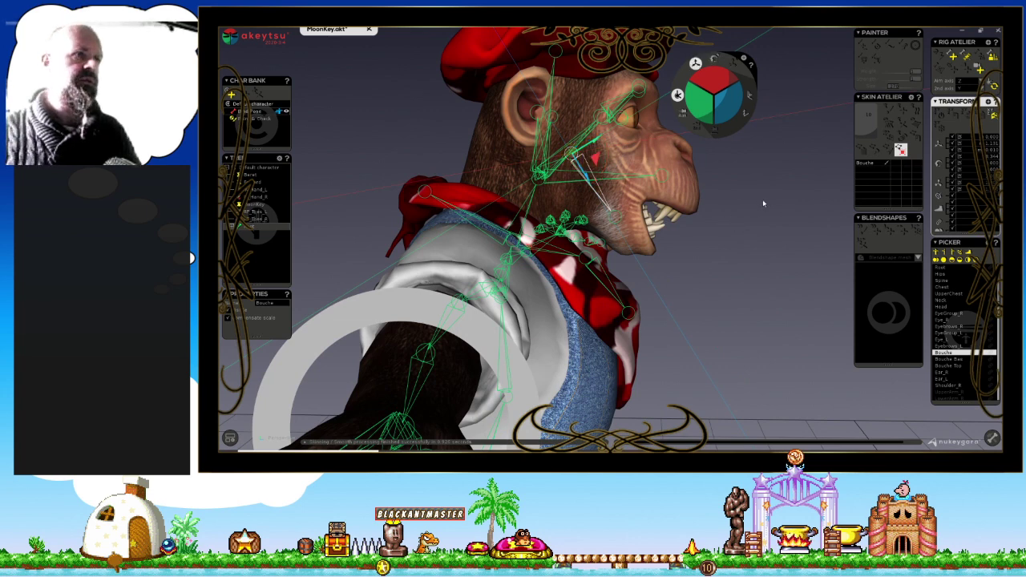
key(Down)
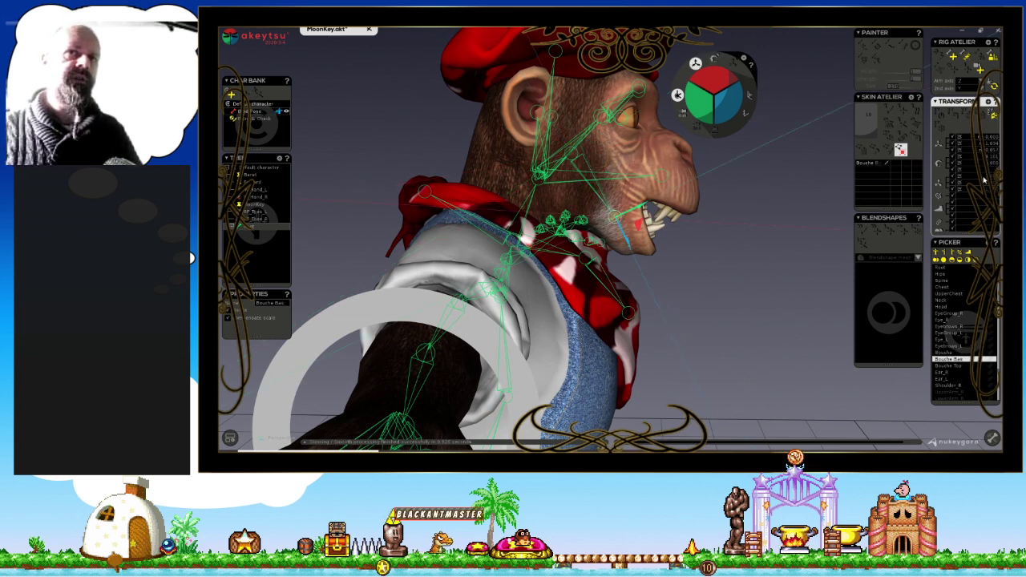
mouse_move(758, 229)
middle_down()
mouse_move(734, 225)
mouse_move(752, 238)
middle_up()
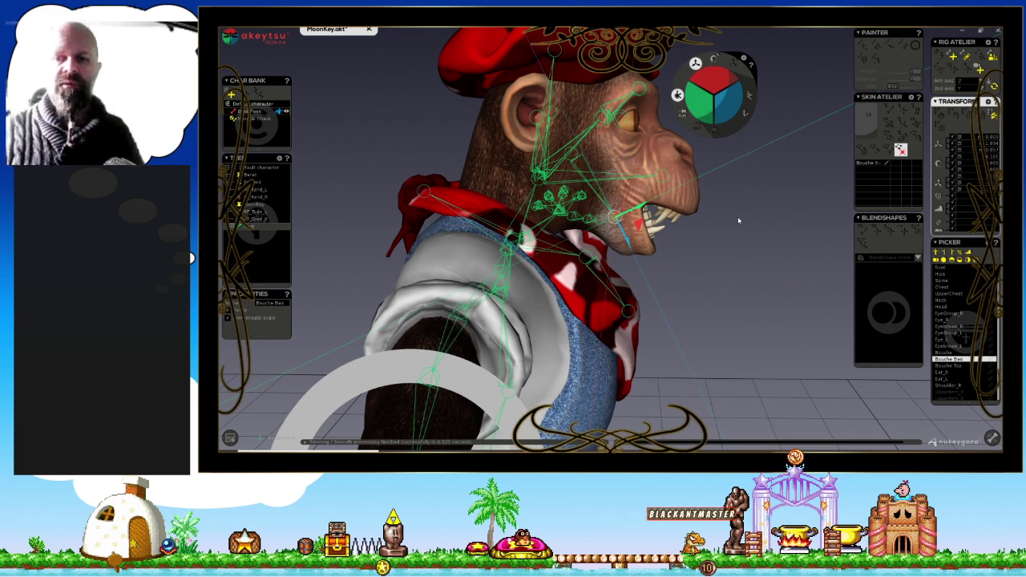
key(Down)
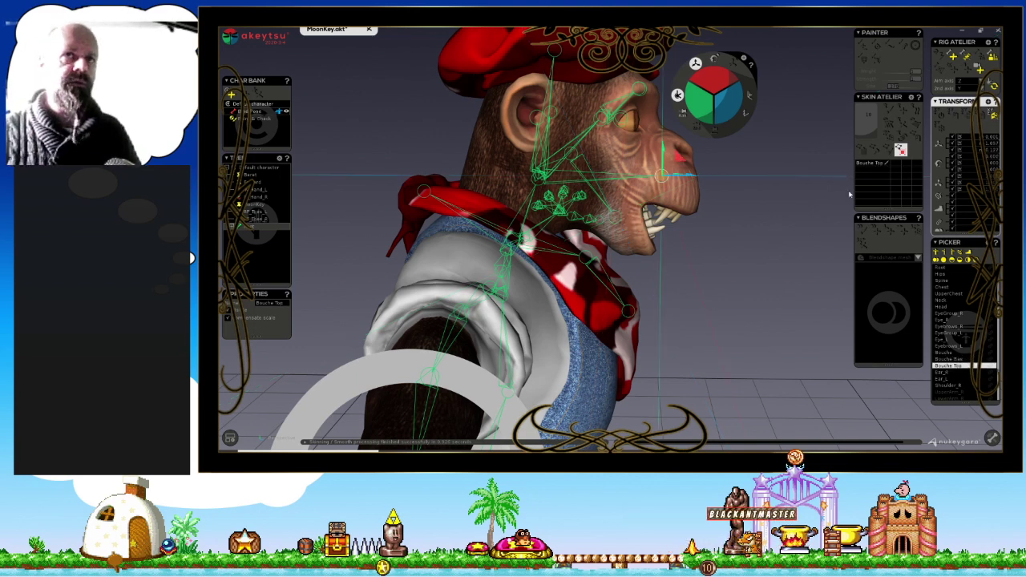
Tilt the Bouche Top joint and inspect how the snout and upper lip deform.
drag(753, 201, 758, 200)
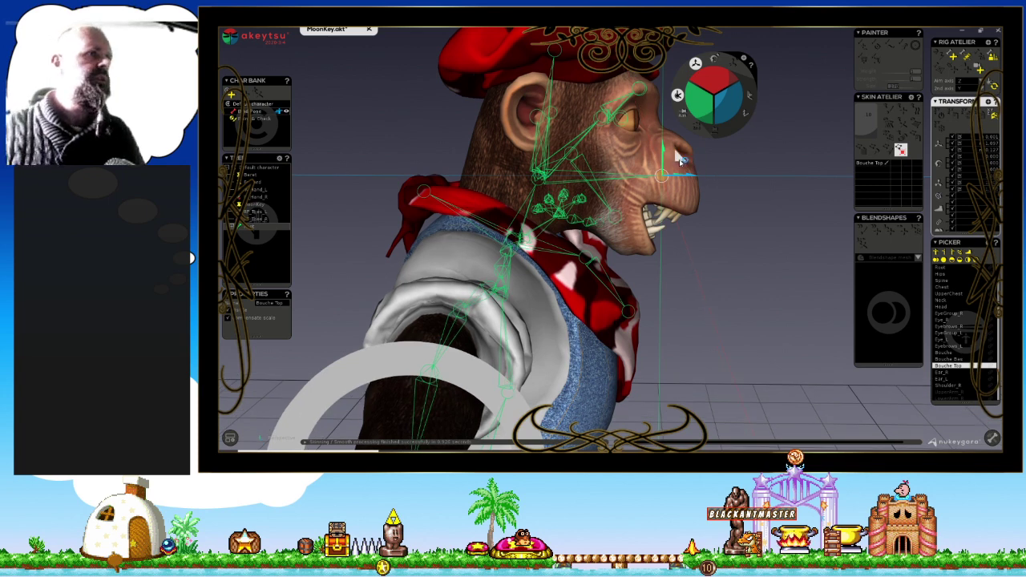
mouse_move(678, 159)
mouse_down()
mouse_move(691, 162)
mouse_move(690, 147)
mouse_up()
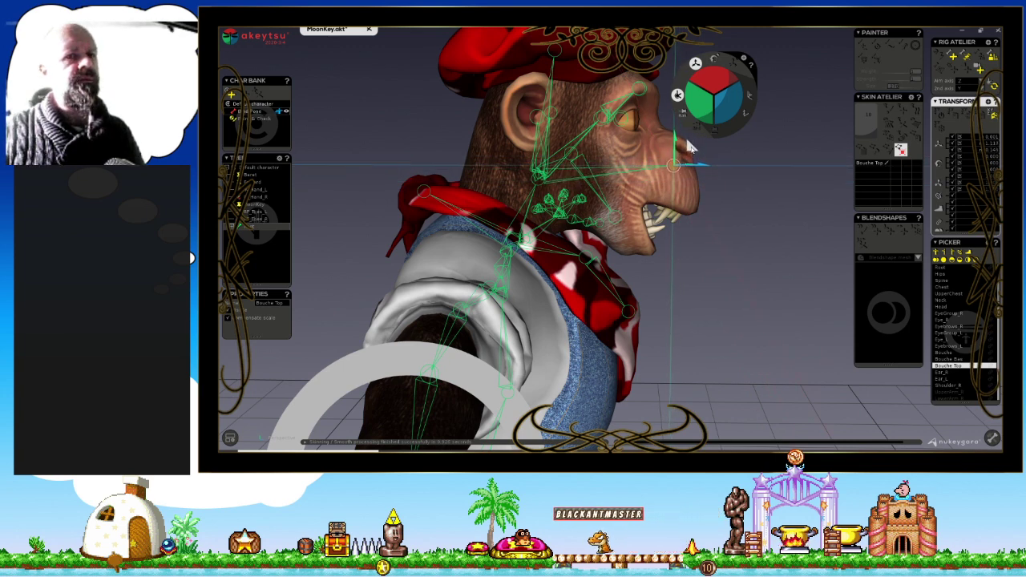
drag(690, 146, 696, 169)
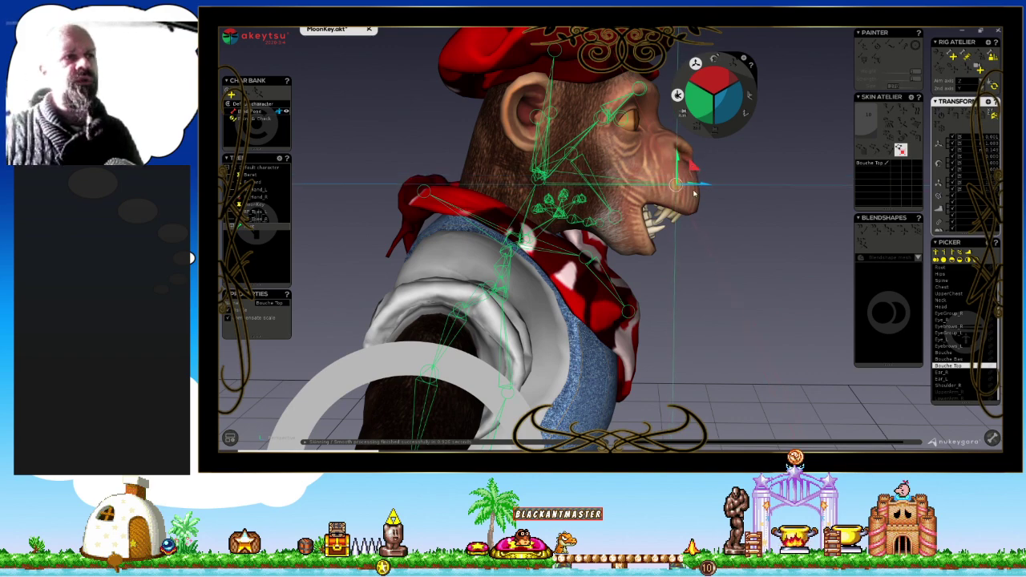
middle_drag(694, 191, 1000, 136)
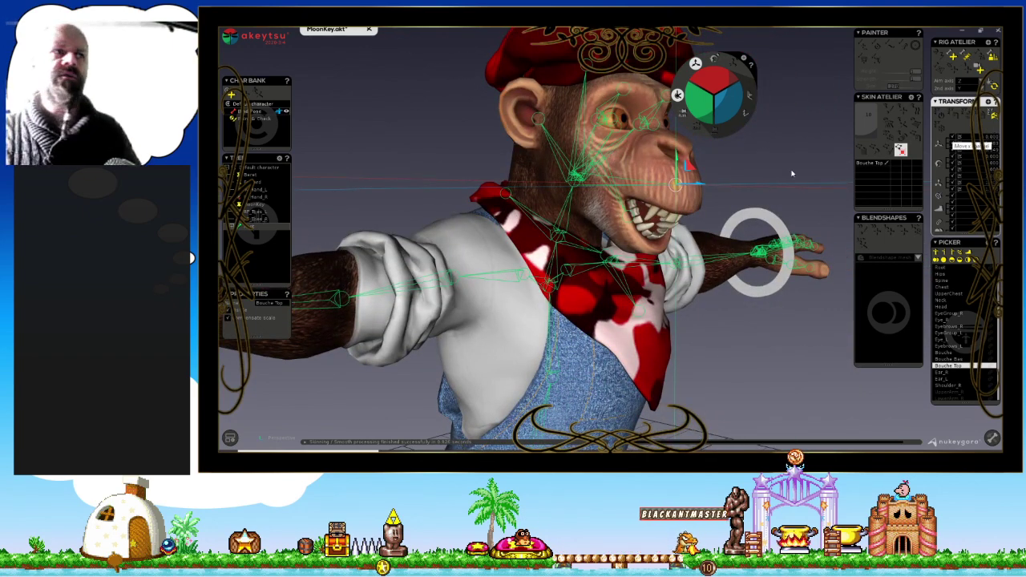
middle_drag(792, 173, 777, 128)
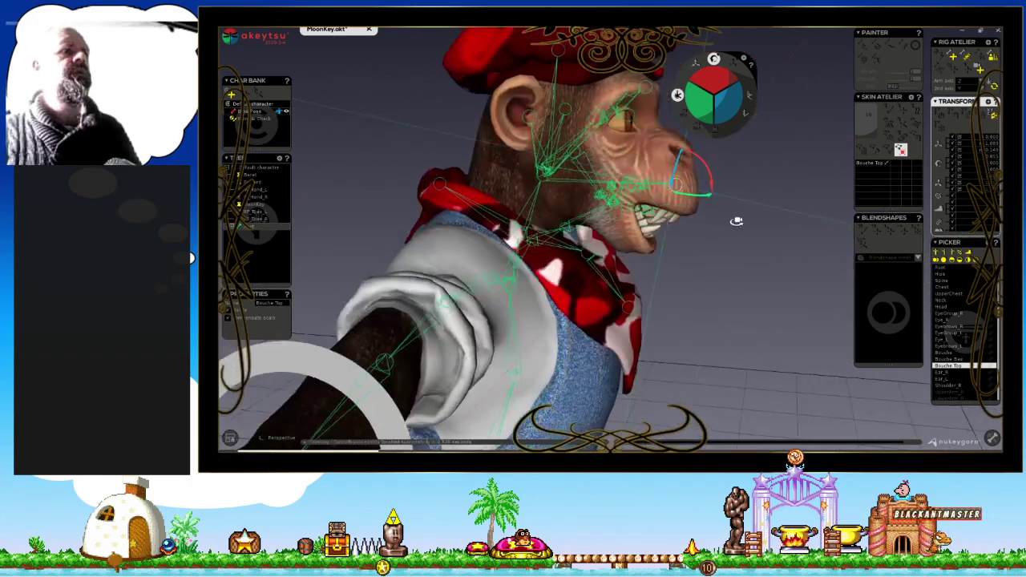
mouse_move(761, 216)
middle_down()
mouse_move(637, 236)
mouse_move(728, 314)
mouse_move(789, 291)
mouse_move(758, 314)
mouse_move(763, 324)
middle_up()
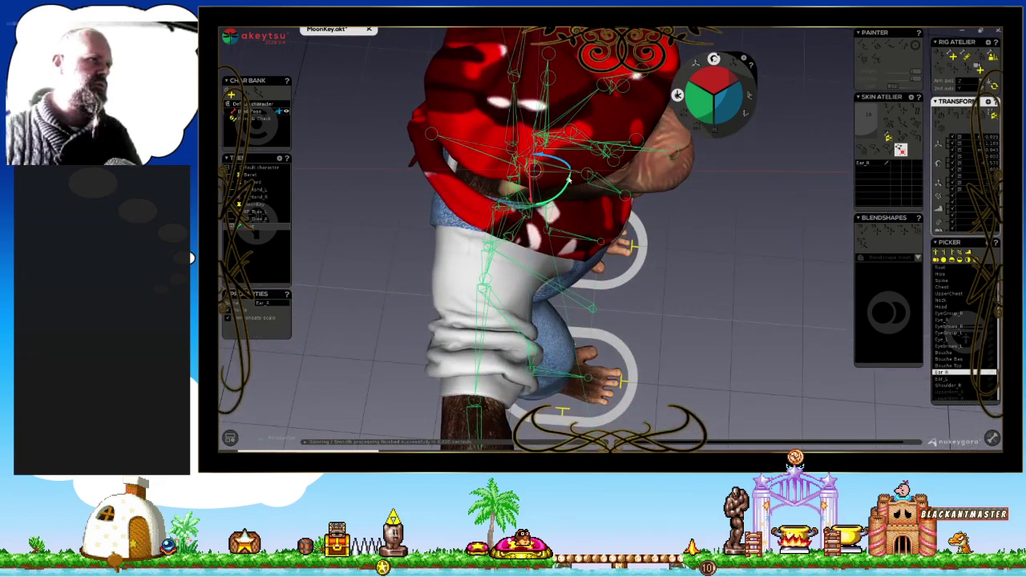
Step from the ear joints down to Shoulder_R, viewing the chimp from the front.
middle_drag(567, 176, 571, 172)
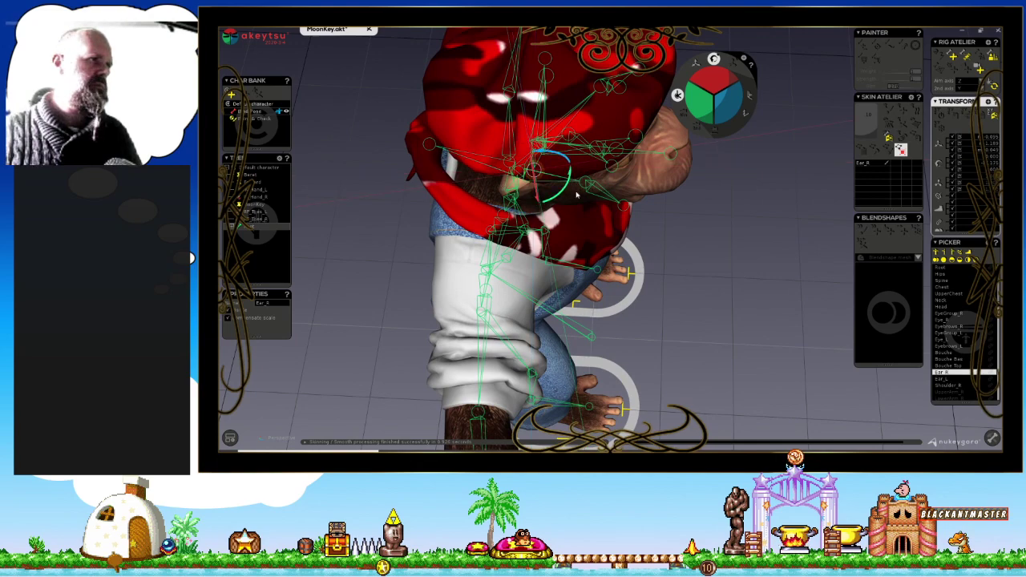
key(Down)
key(Up)
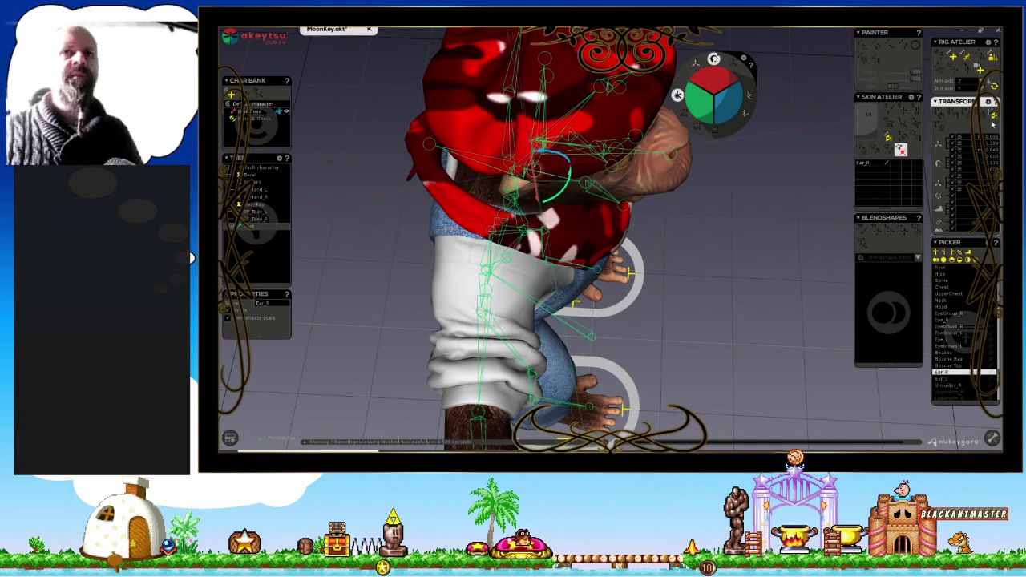
key(Down)
key(Down)
drag(714, 94, 655, 235)
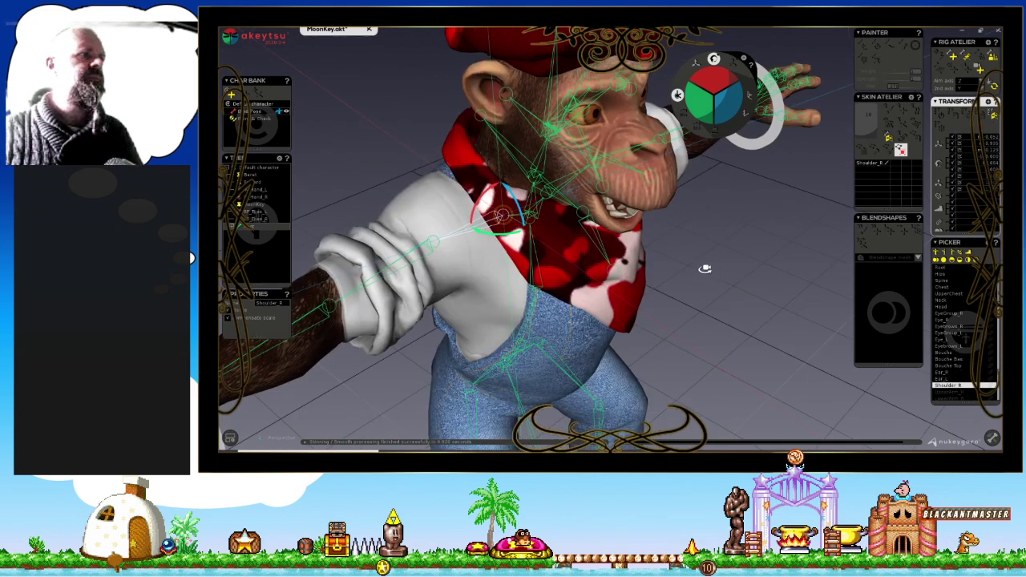
scroll(690, 244, down, 2)
scroll(732, 256, down, 1)
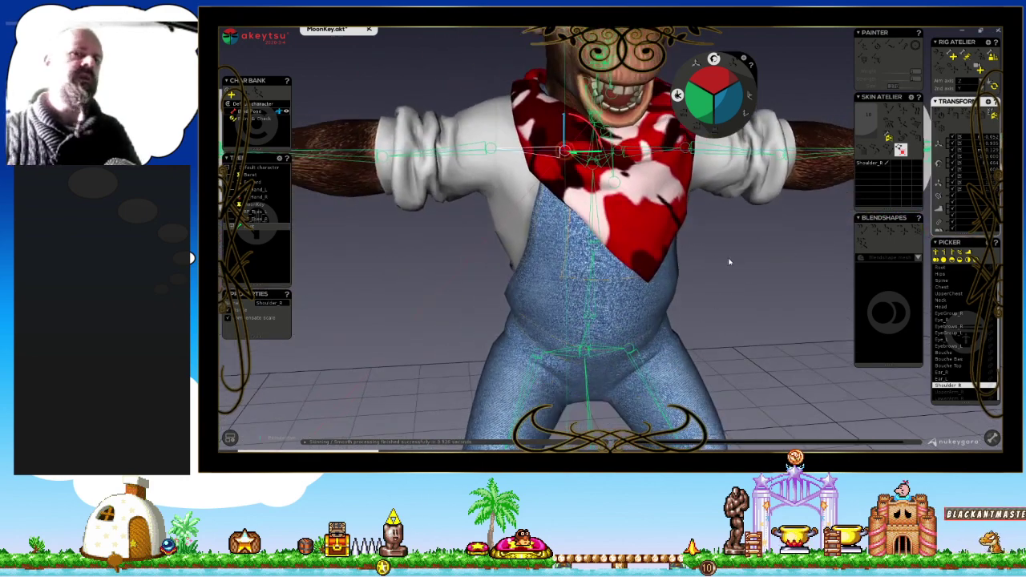
Step through UpperArm_R to the thumb's intermediate joint, framing the right hand close up.
key(Down)
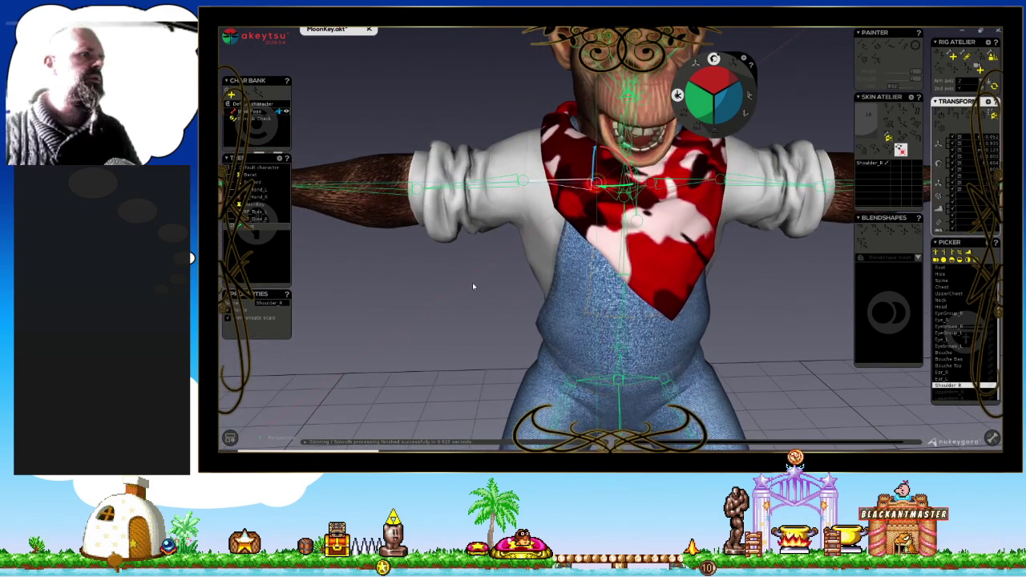
middle_drag(548, 255, 564, 251)
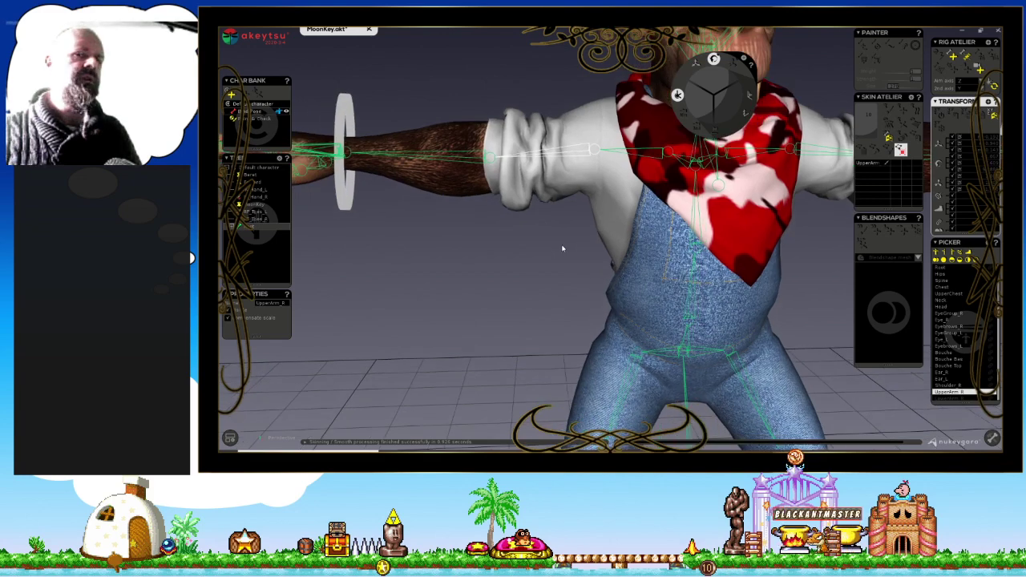
middle_drag(491, 233, 578, 235)
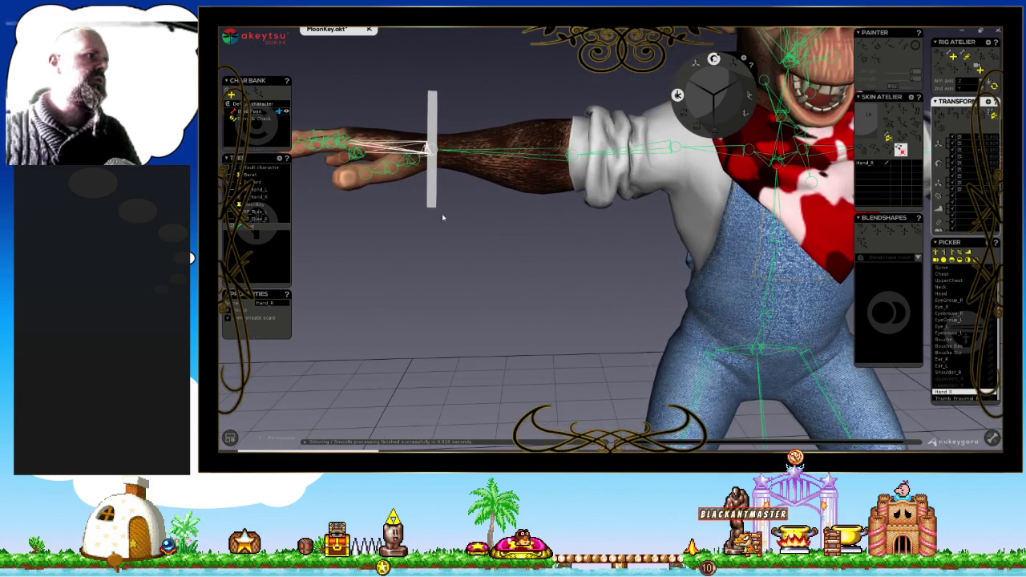
mouse_move(442, 216)
middle_down()
mouse_move(458, 320)
mouse_move(584, 332)
mouse_move(537, 200)
mouse_move(580, 154)
middle_up()
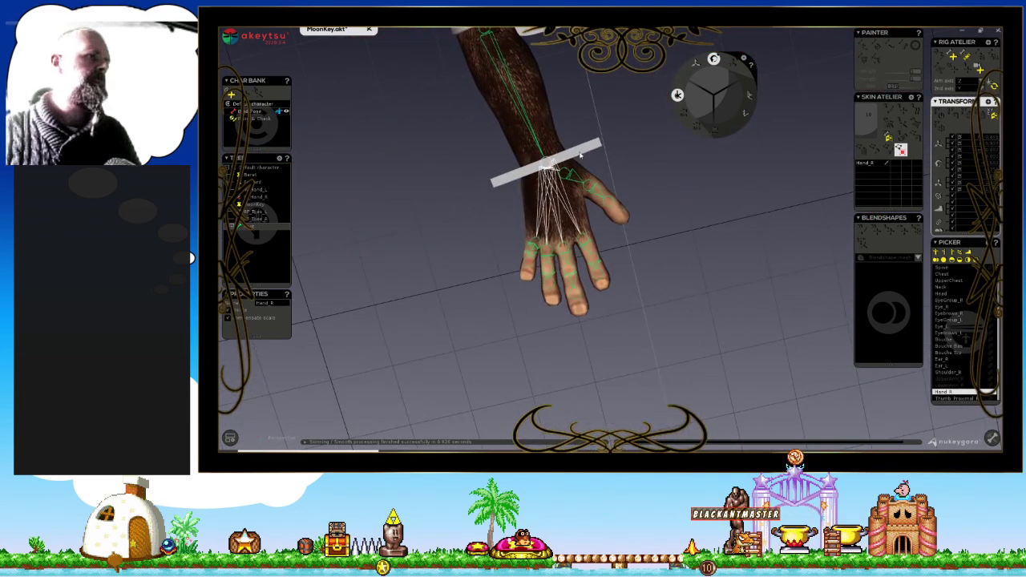
key(Down)
key(Down)
mouse_move(728, 266)
middle_down()
mouse_move(728, 277)
mouse_move(589, 180)
mouse_move(688, 246)
mouse_move(629, 267)
middle_up()
scroll(609, 281, up, 3)
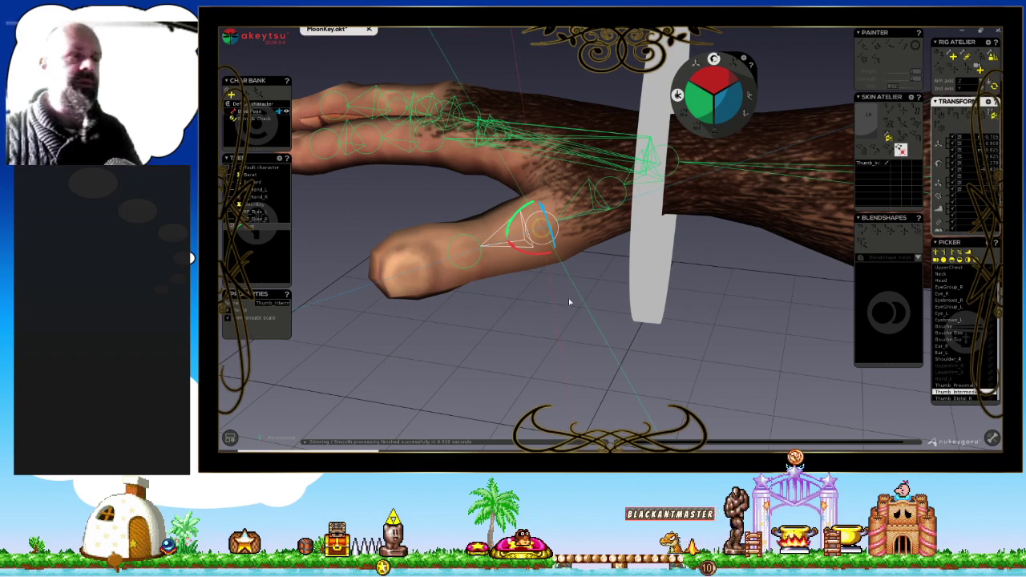
Check the hand from above, then step through Thumb_Distal_R to the index proximal joint.
mouse_move(568, 299)
middle_down()
mouse_move(616, 348)
mouse_move(649, 298)
mouse_move(737, 238)
mouse_move(786, 278)
mouse_move(752, 278)
middle_up()
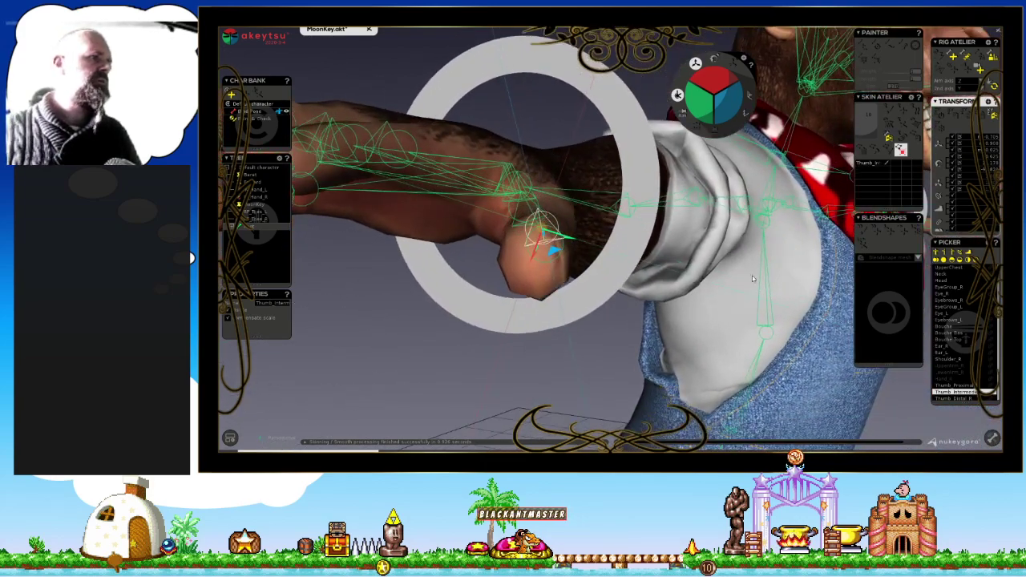
middle_drag(575, 301, 597, 361)
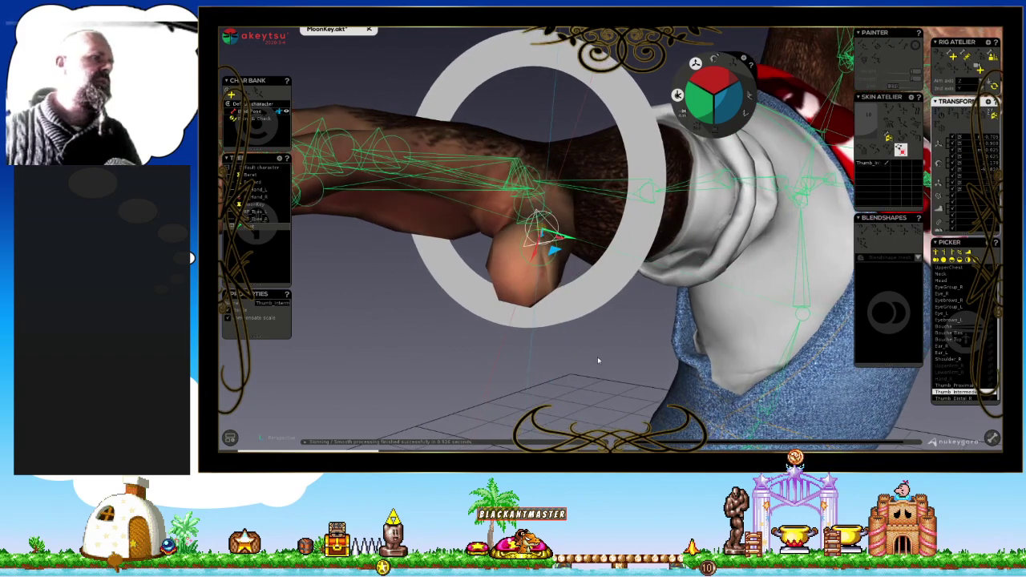
mouse_move(552, 200)
middle_down()
mouse_move(603, 356)
mouse_move(540, 179)
middle_up()
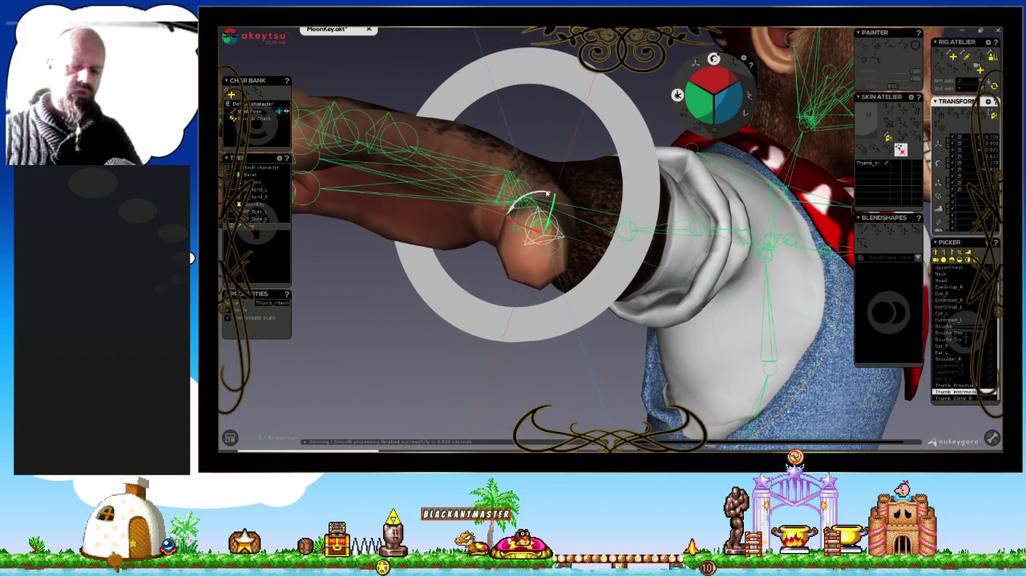
mouse_move(550, 121)
middle_down()
mouse_move(563, 130)
mouse_move(546, 141)
middle_up()
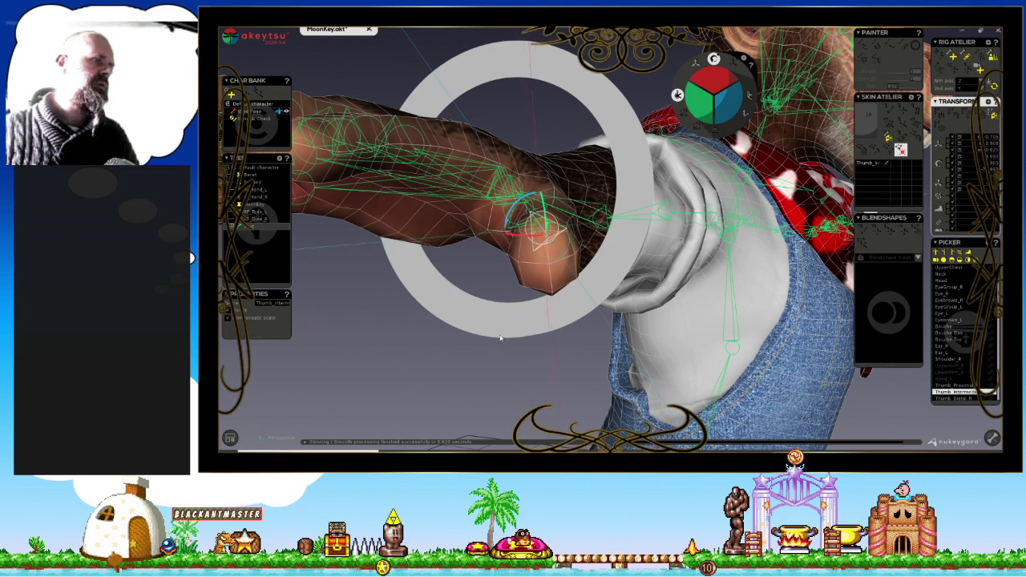
key(Down)
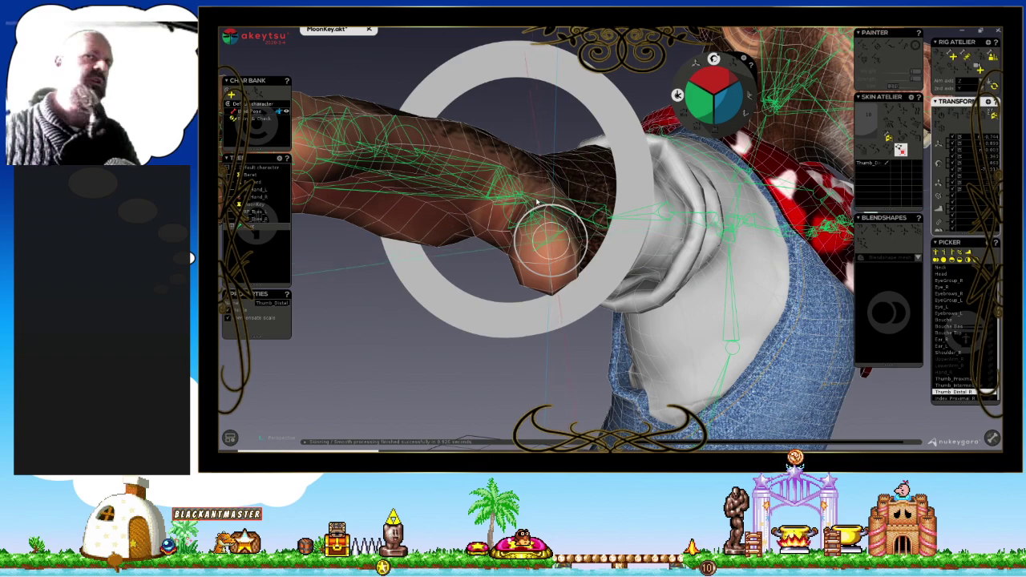
mouse_move(520, 267)
middle_down()
mouse_move(356, 275)
mouse_move(465, 313)
mouse_move(517, 355)
mouse_move(623, 232)
mouse_move(637, 290)
mouse_move(664, 281)
mouse_move(662, 290)
mouse_move(591, 183)
mouse_move(539, 172)
mouse_move(562, 137)
mouse_move(607, 213)
mouse_move(680, 223)
mouse_move(646, 227)
mouse_move(641, 198)
mouse_move(606, 209)
middle_up()
key(Down)
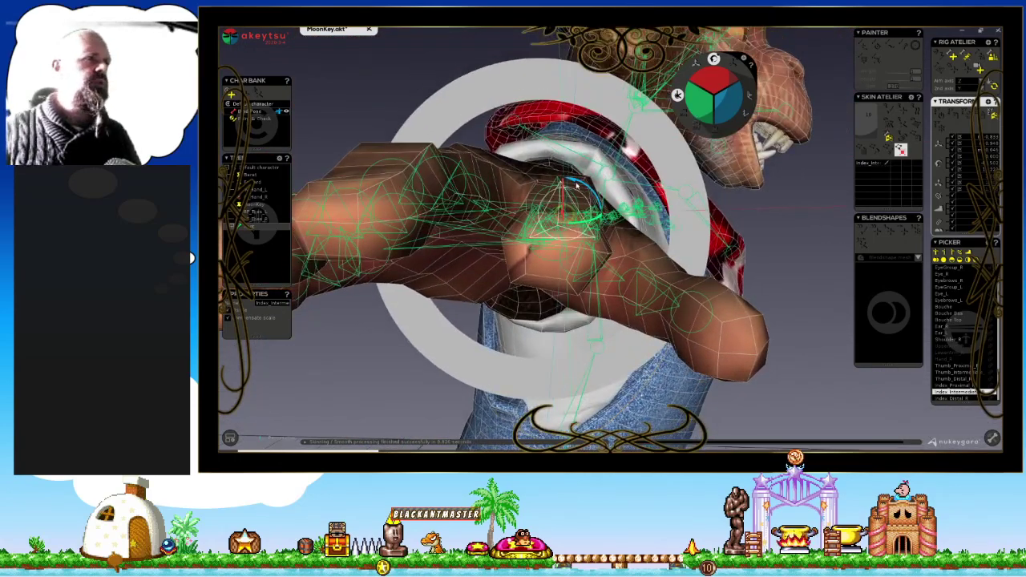
click(576, 185)
mouse_move(695, 258)
middle_down()
mouse_move(772, 236)
mouse_move(766, 221)
middle_up()
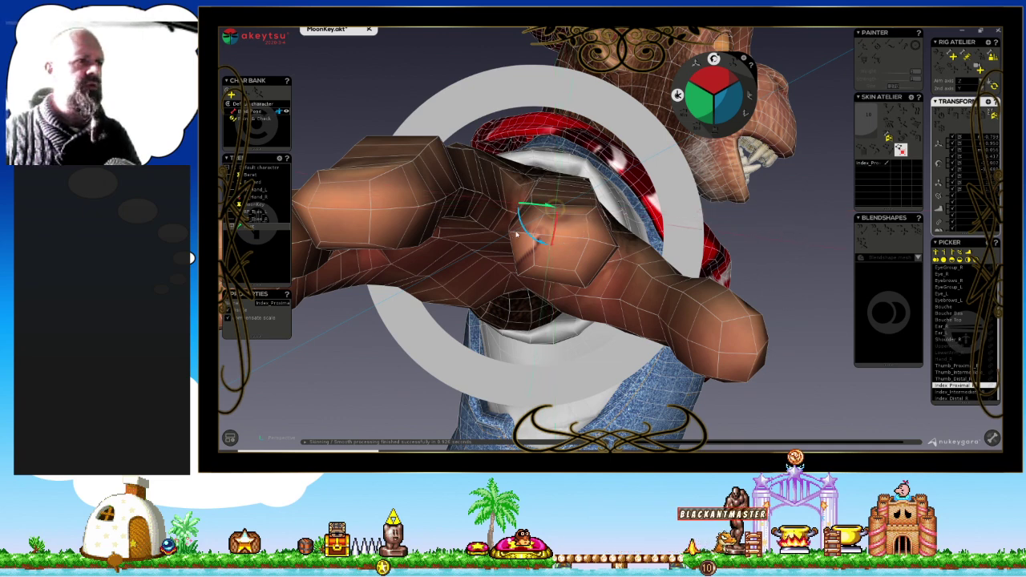
click(557, 232)
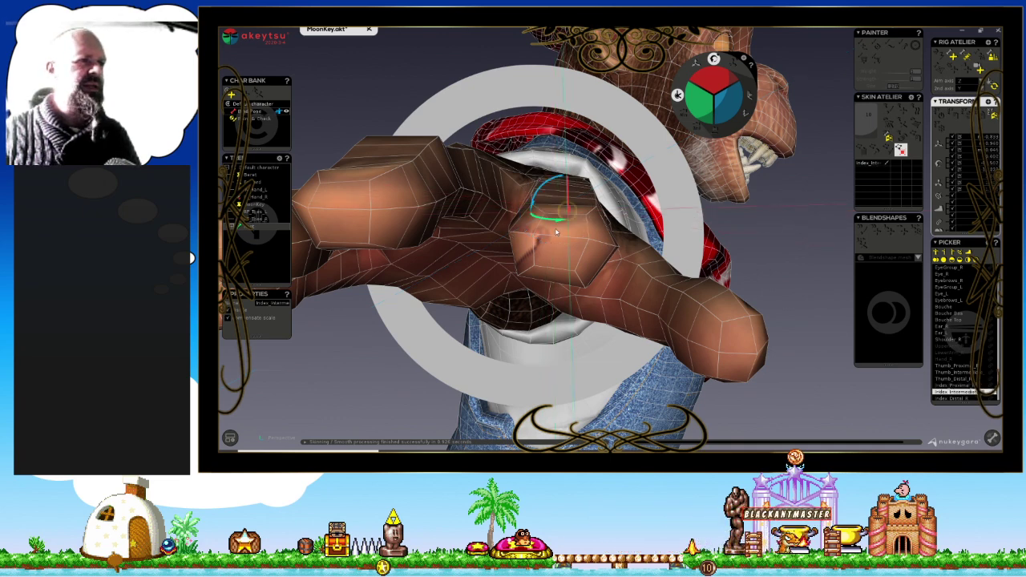
click(561, 186)
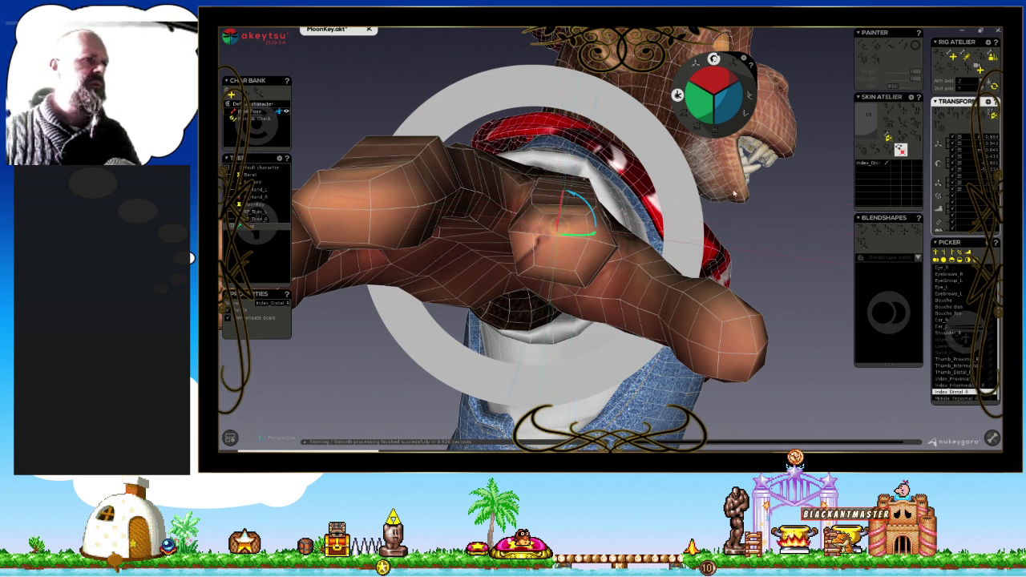
middle_drag(733, 192, 676, 278)
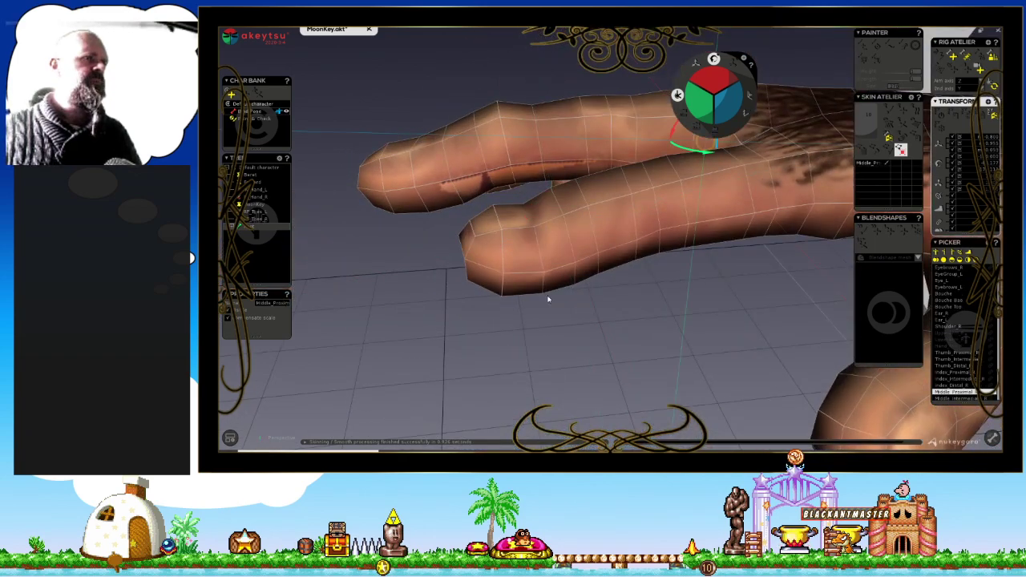
scroll(548, 299, down, 5)
mouse_move(565, 305)
middle_down()
mouse_move(417, 282)
mouse_move(469, 254)
mouse_move(457, 270)
mouse_move(453, 253)
middle_up()
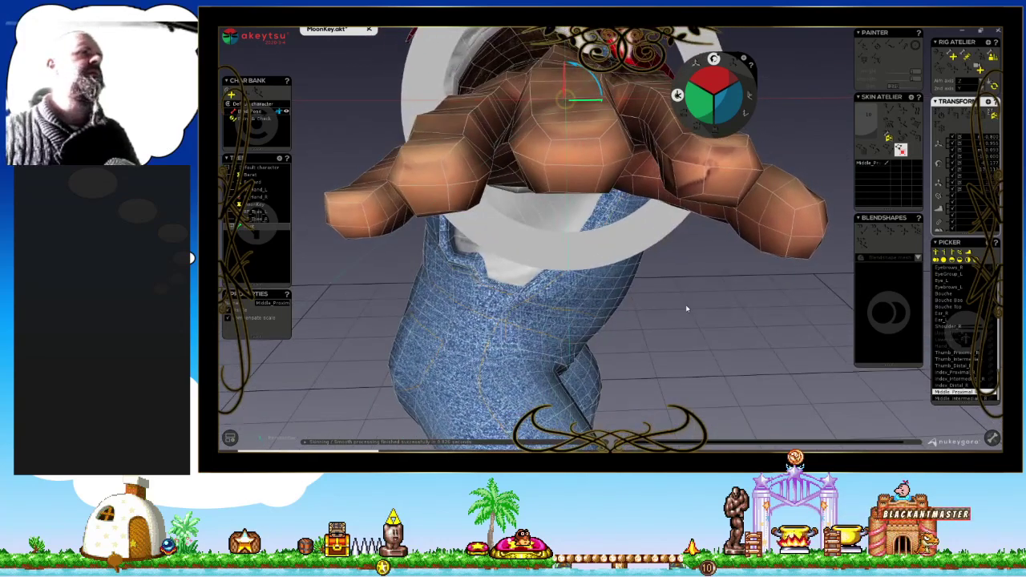
key(Down)
key(Down)
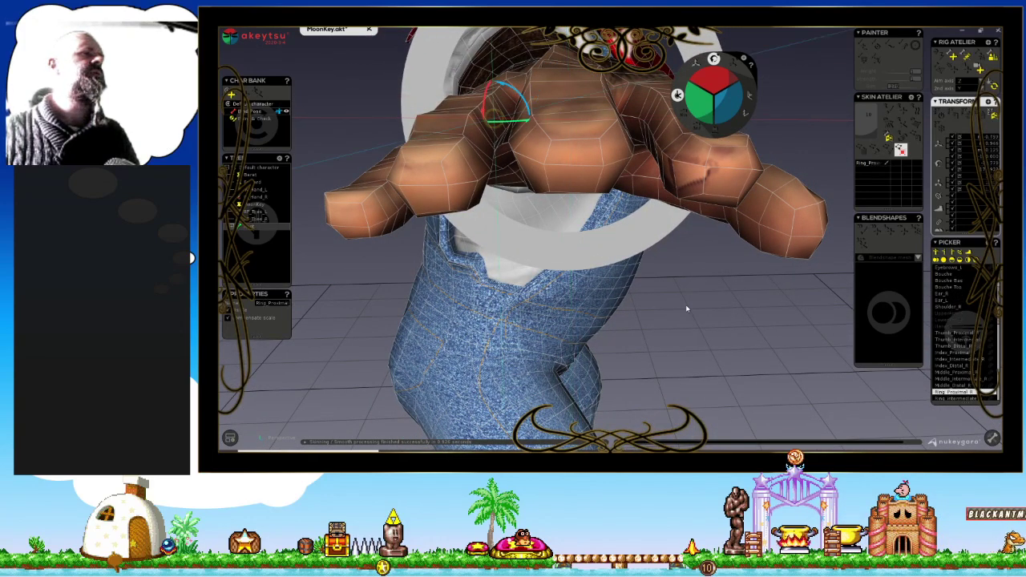
mouse_move(685, 308)
middle_down()
mouse_move(735, 302)
mouse_move(644, 291)
middle_up()
key(Down)
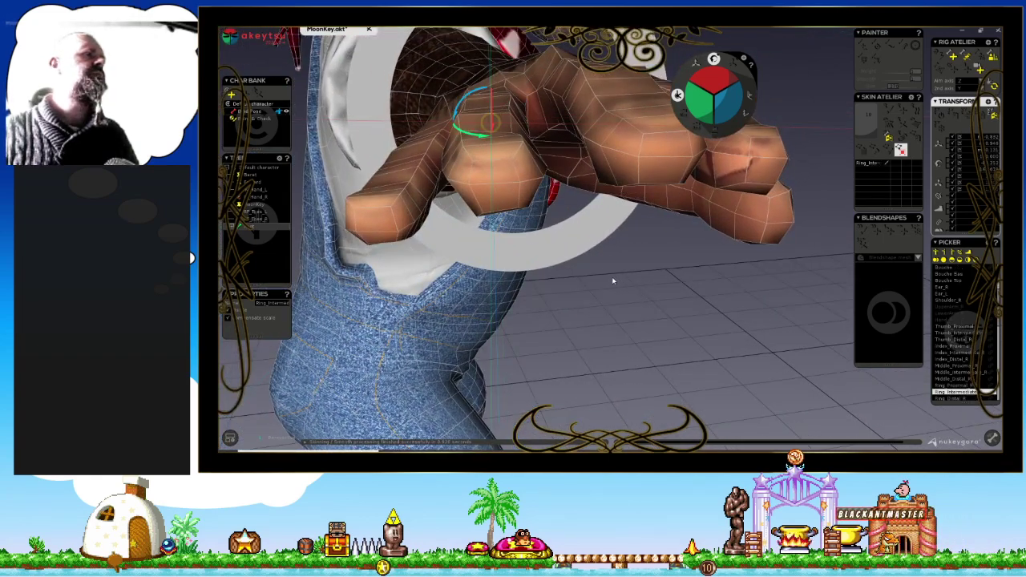
click(491, 120)
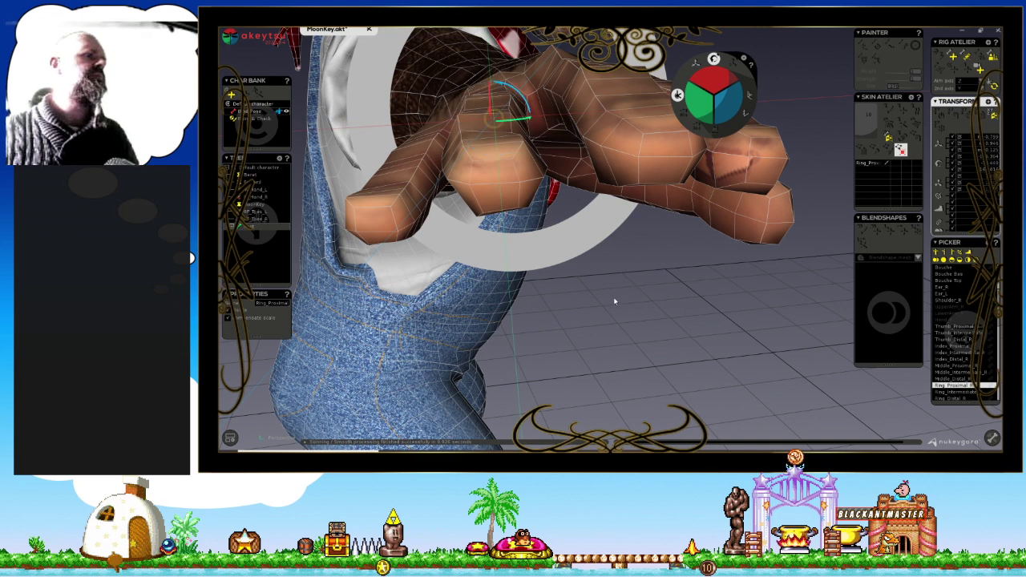
middle_drag(615, 301, 614, 291)
click(518, 150)
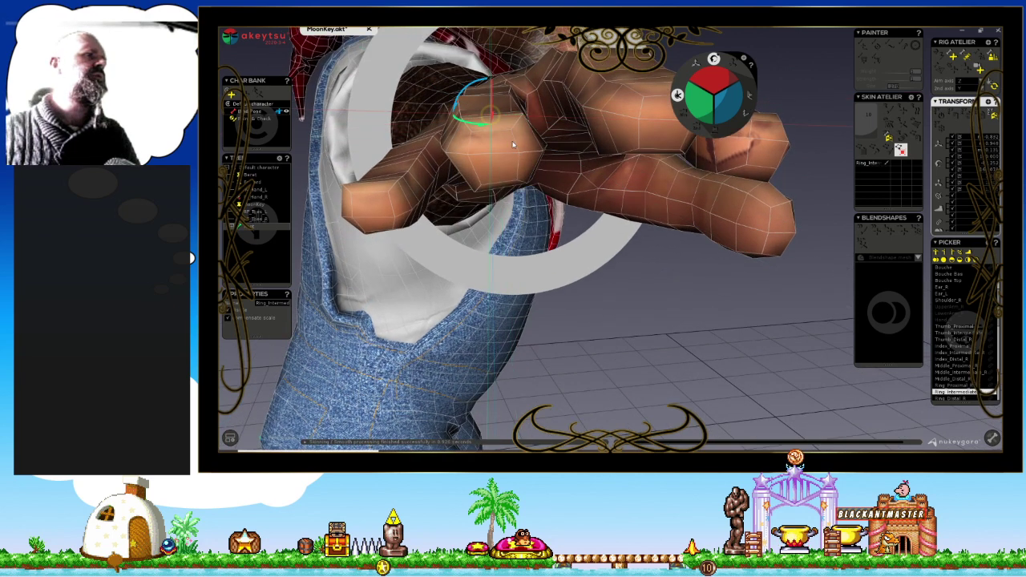
click(478, 80)
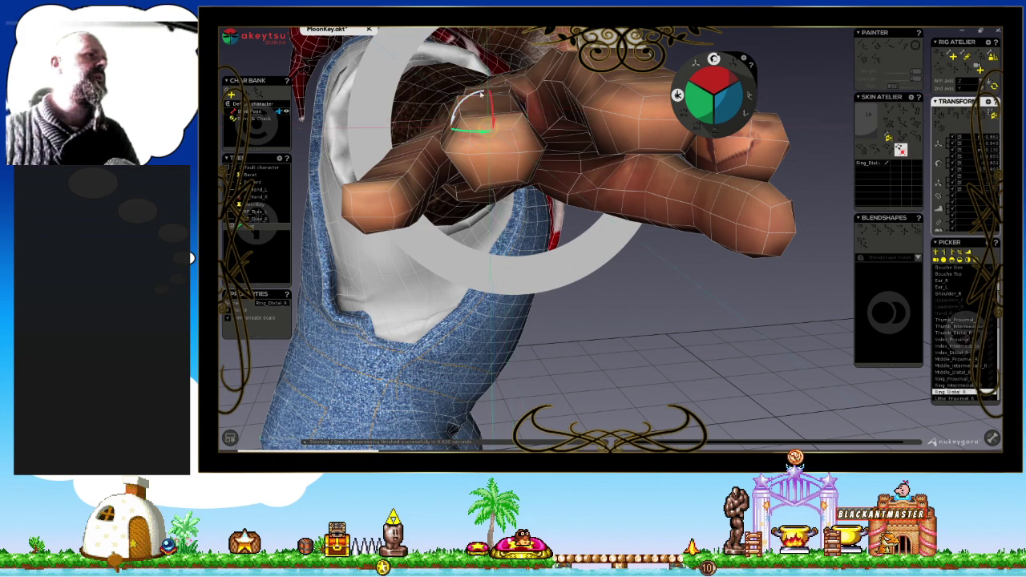
click(479, 94)
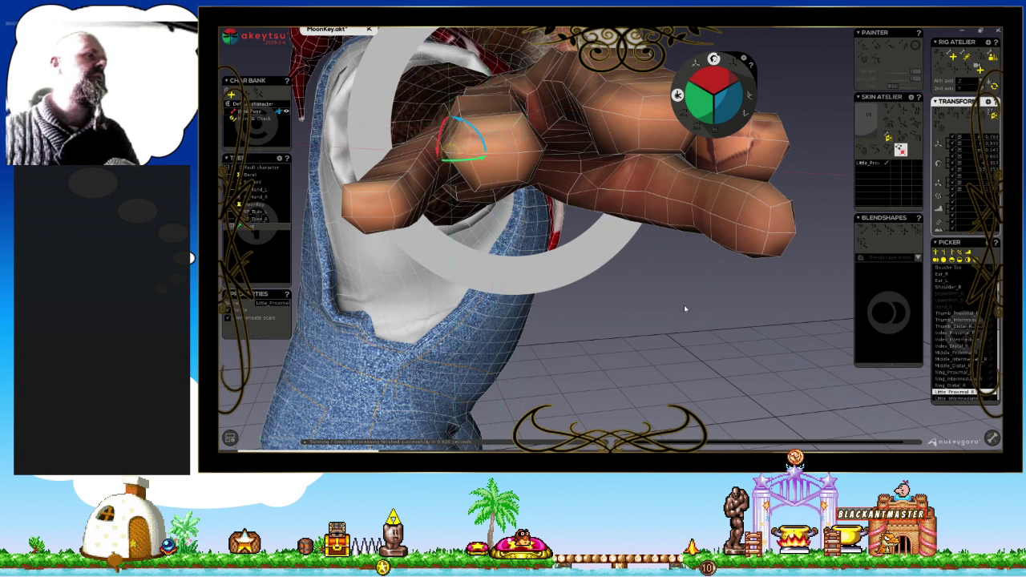
middle_drag(684, 305, 659, 296)
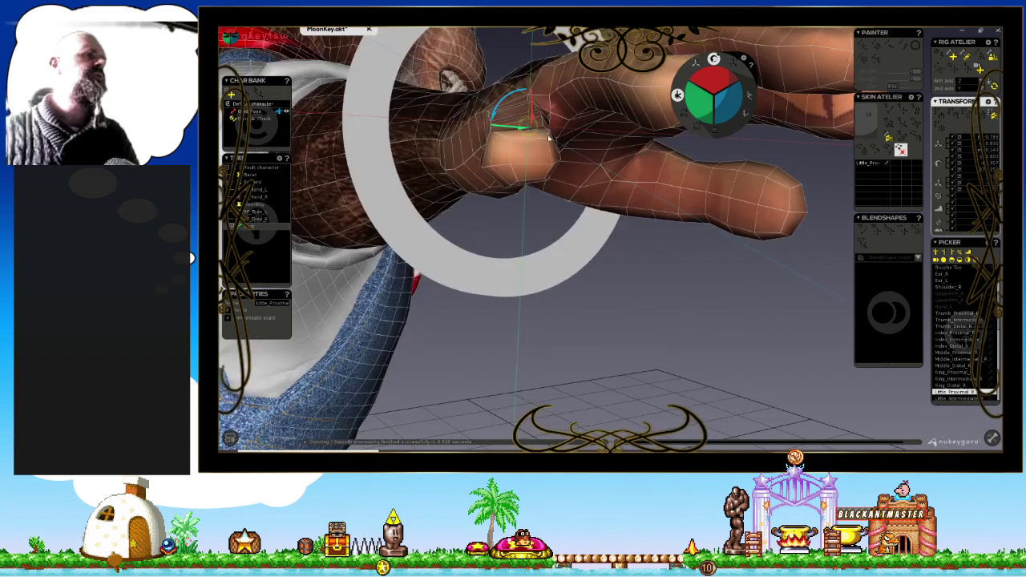
mouse_move(549, 139)
middle_down()
mouse_move(641, 224)
mouse_move(589, 203)
middle_up()
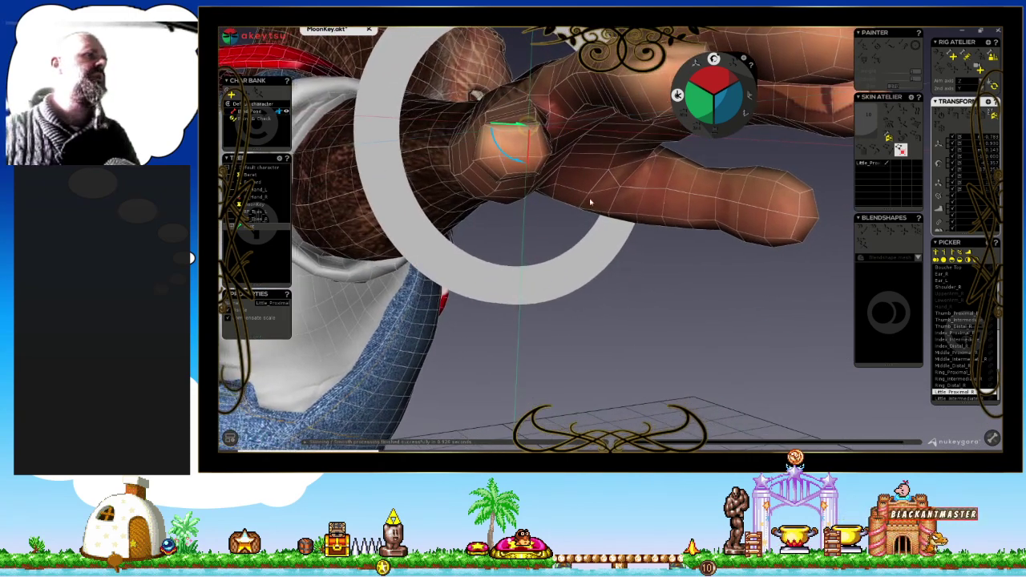
click(513, 162)
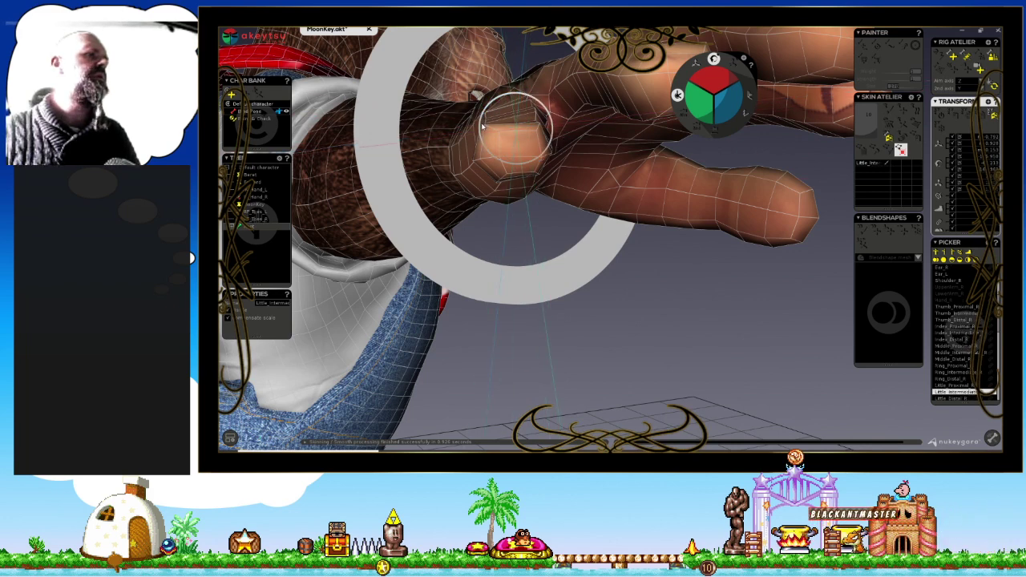
click(483, 126)
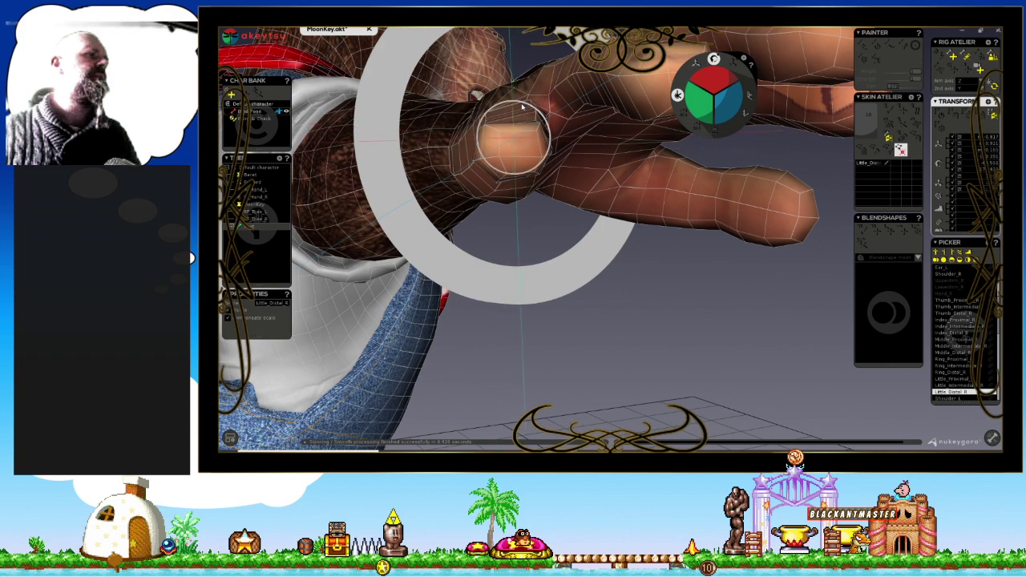
mouse_move(522, 105)
middle_down()
mouse_move(662, 288)
mouse_move(646, 296)
middle_up()
key(Up)
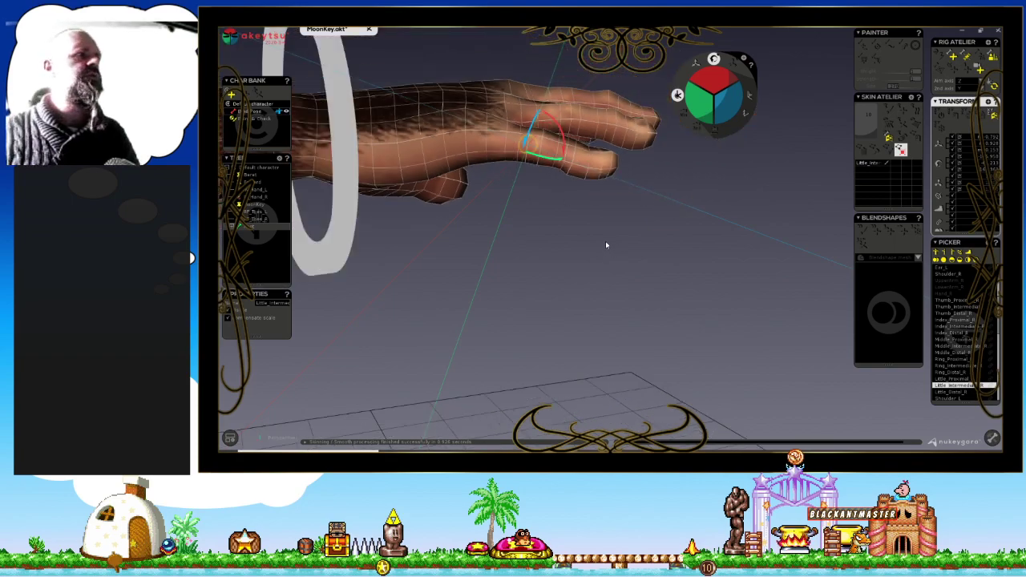
mouse_move(607, 245)
middle_down()
mouse_move(539, 306)
mouse_move(570, 238)
mouse_move(504, 283)
mouse_move(476, 278)
mouse_move(540, 220)
mouse_move(580, 222)
mouse_move(646, 268)
mouse_move(674, 192)
mouse_move(554, 286)
mouse_move(602, 264)
mouse_move(713, 255)
mouse_move(617, 216)
middle_up()
scroll(586, 229, down, 4)
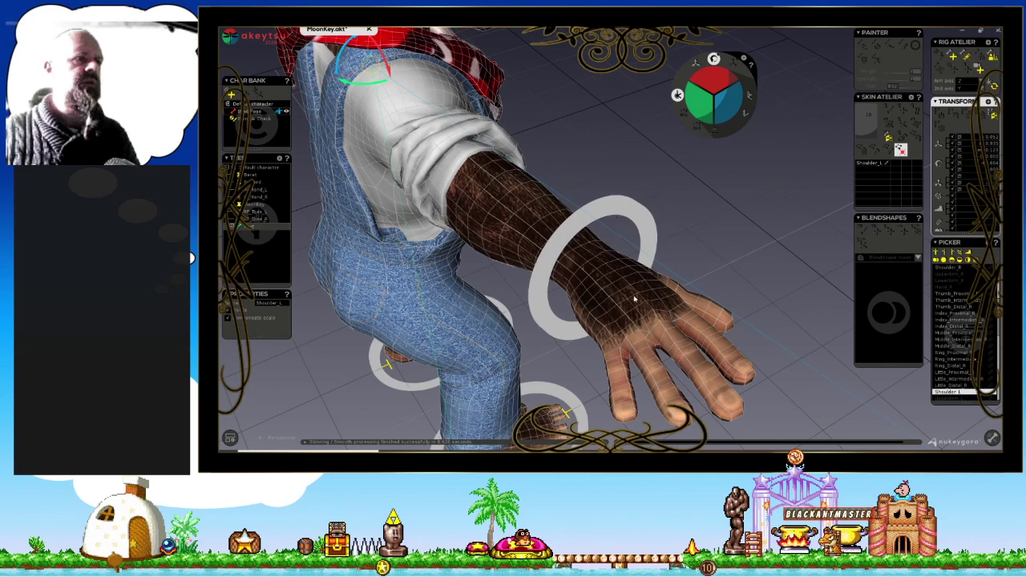
click(662, 301)
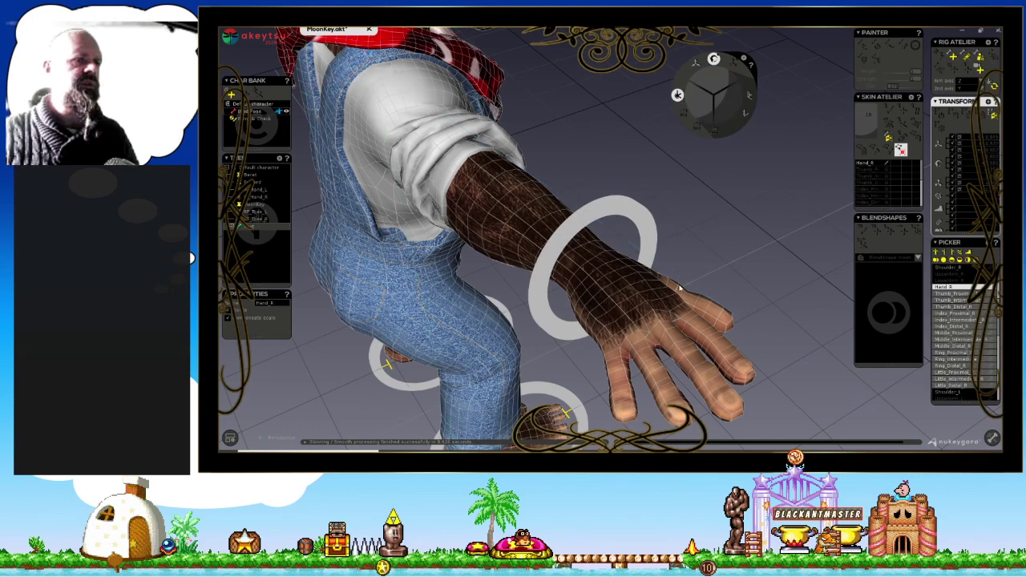
click(704, 303)
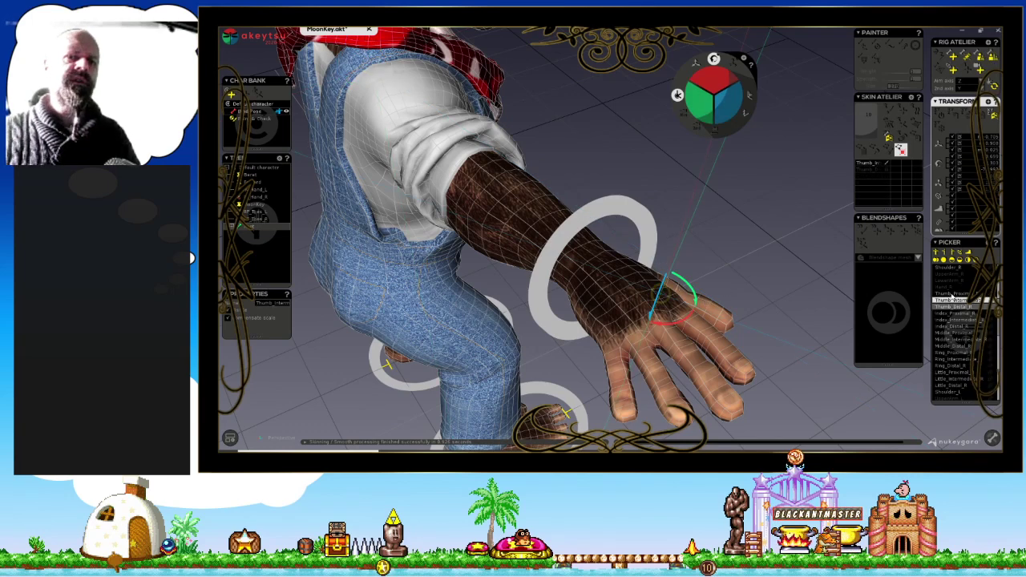
click(950, 295)
shift+click(962, 386)
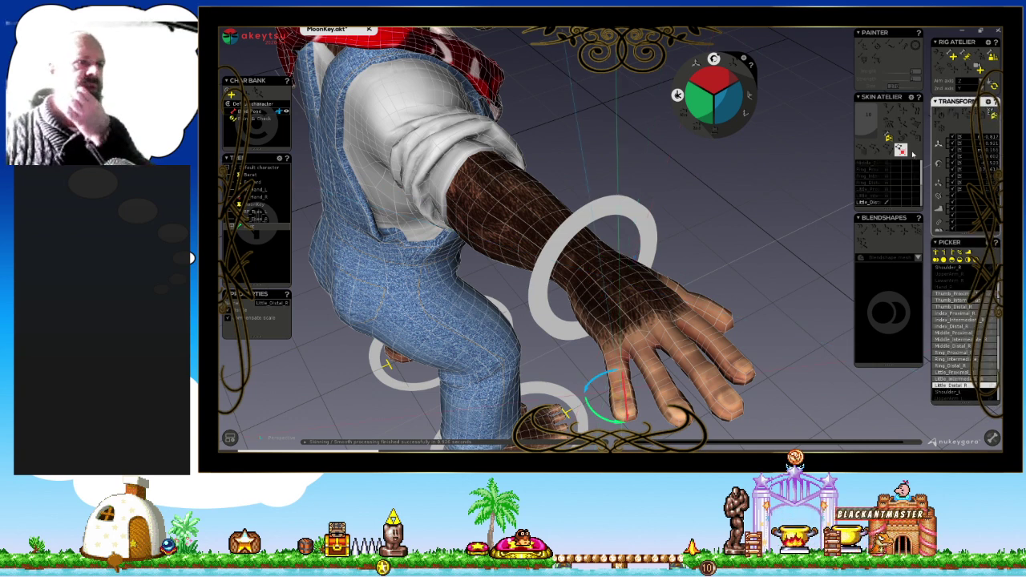
key(ctrl+z)
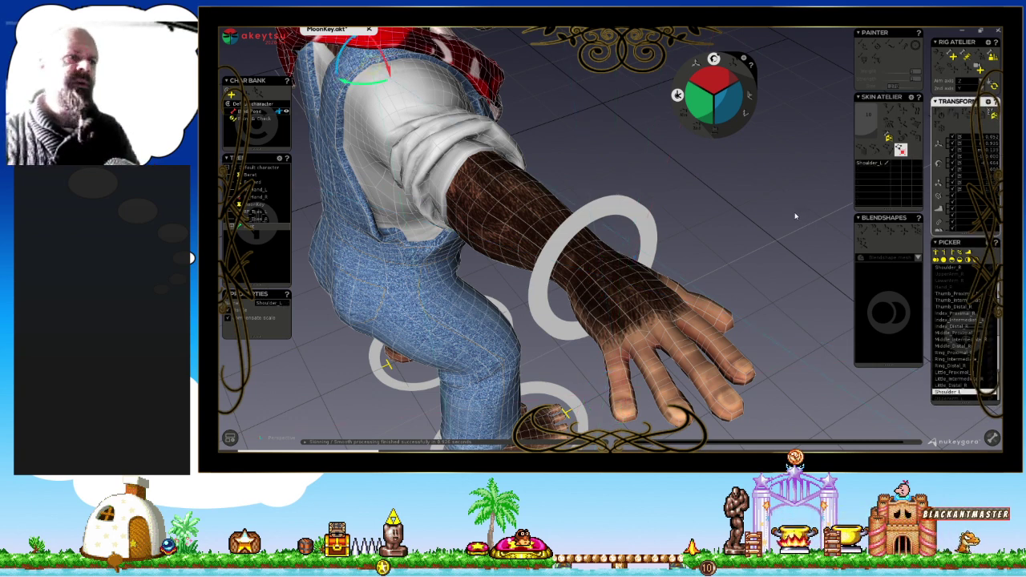
key(Home)
scroll(974, 335, down, 3)
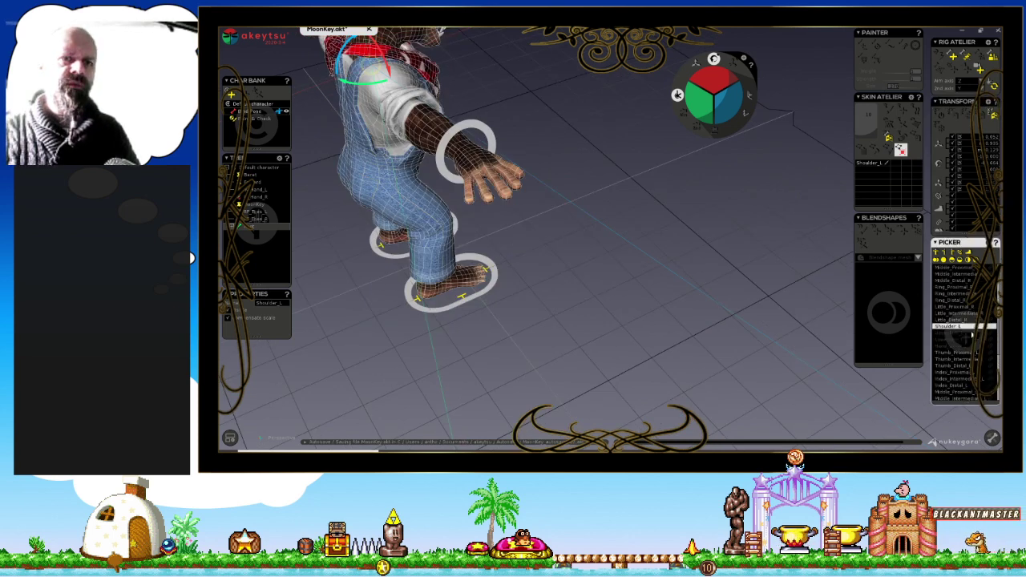
click(959, 366)
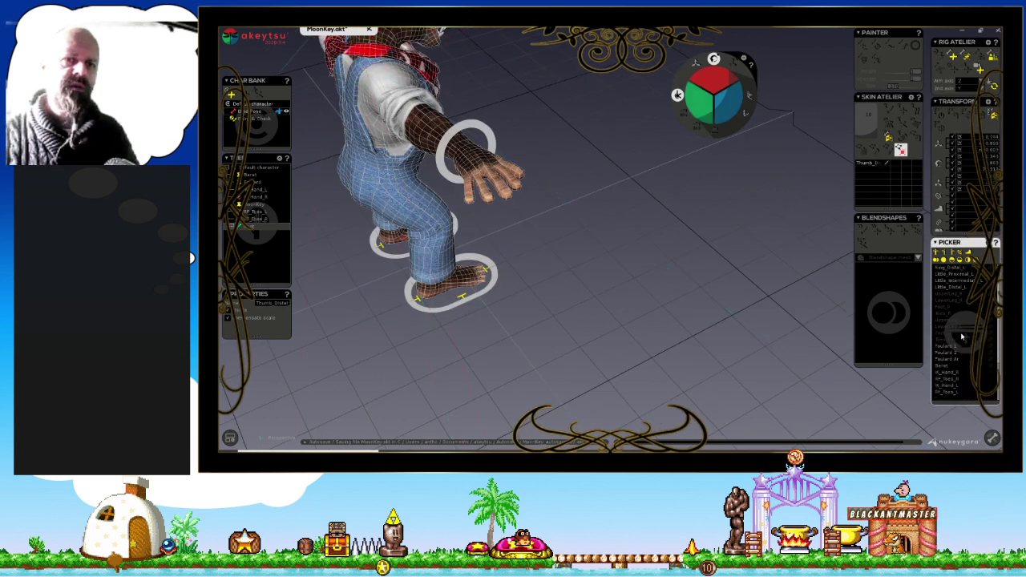
scroll(962, 336, down, 3)
key(Down)
key(Down)
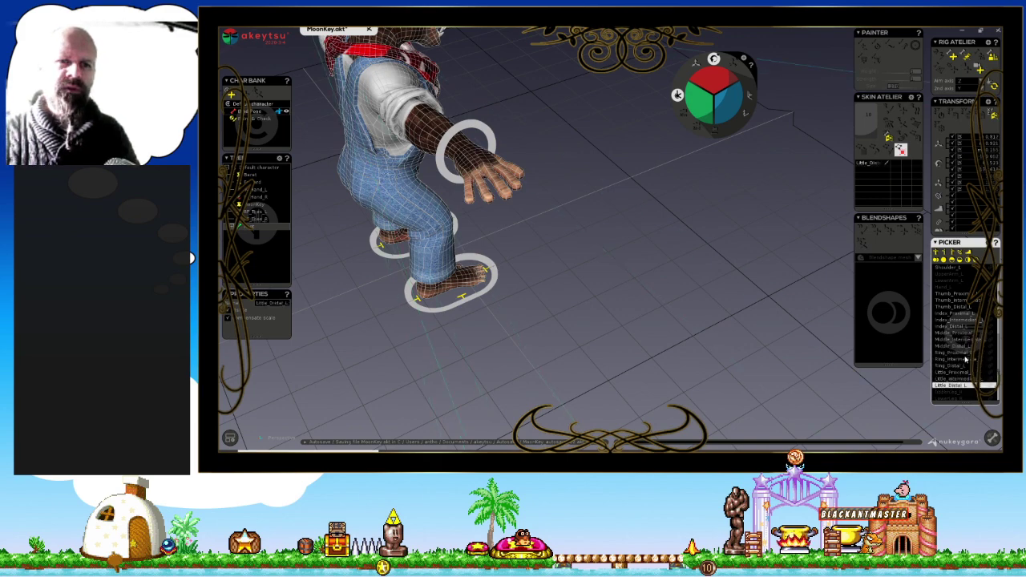
key(Down)
mouse_move(768, 300)
middle_down()
mouse_move(561, 277)
mouse_move(545, 259)
mouse_move(718, 241)
middle_up()
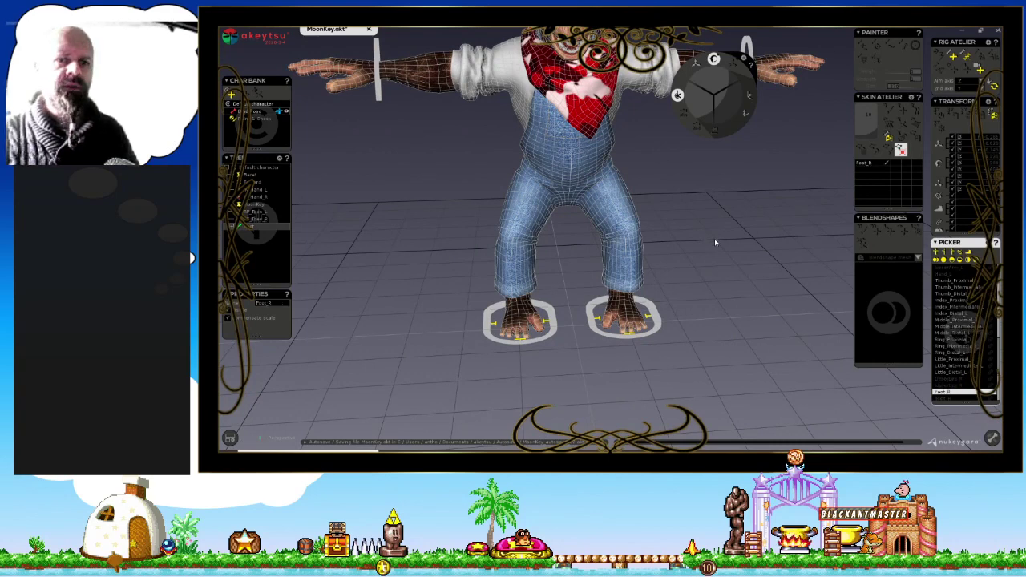
Select the Foulard_1 scarf joint and check it from the side.
scroll(715, 239, down, 3)
scroll(968, 347, down, 3)
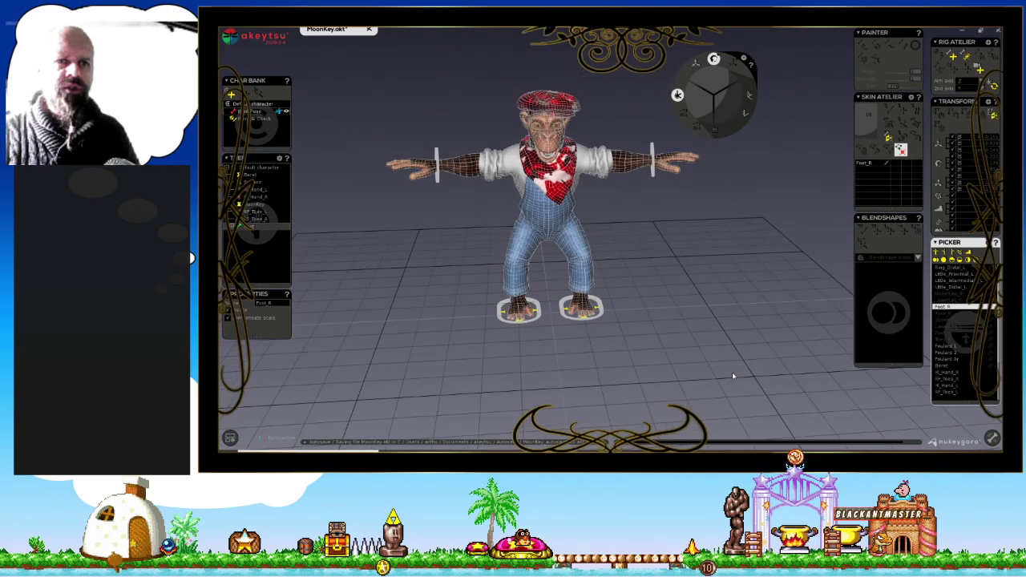
mouse_move(732, 375)
middle_down()
mouse_move(612, 335)
mouse_move(605, 321)
middle_up()
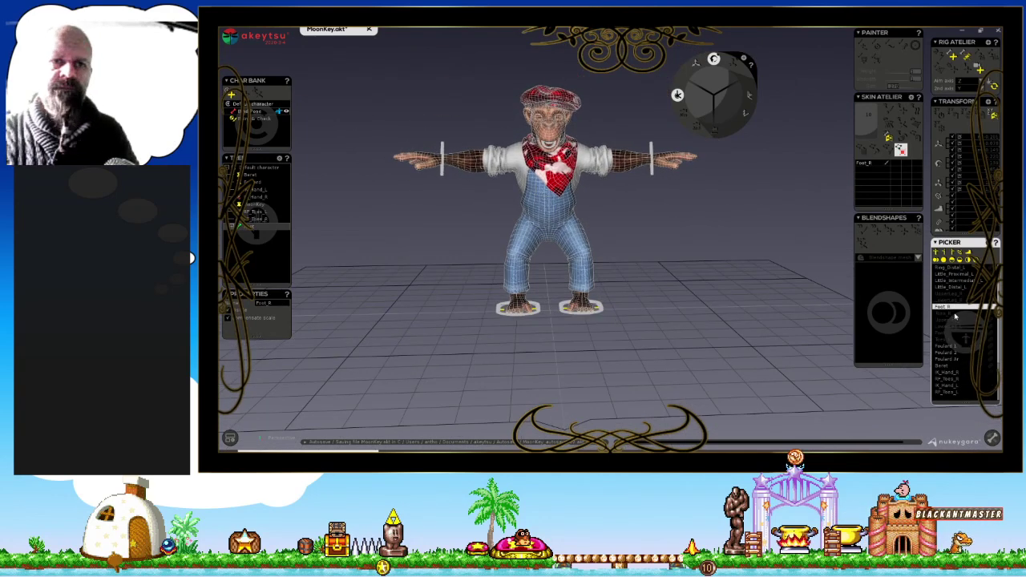
drag(955, 317, 966, 346)
mouse_move(737, 312)
middle_down()
mouse_move(743, 297)
mouse_move(628, 213)
middle_up()
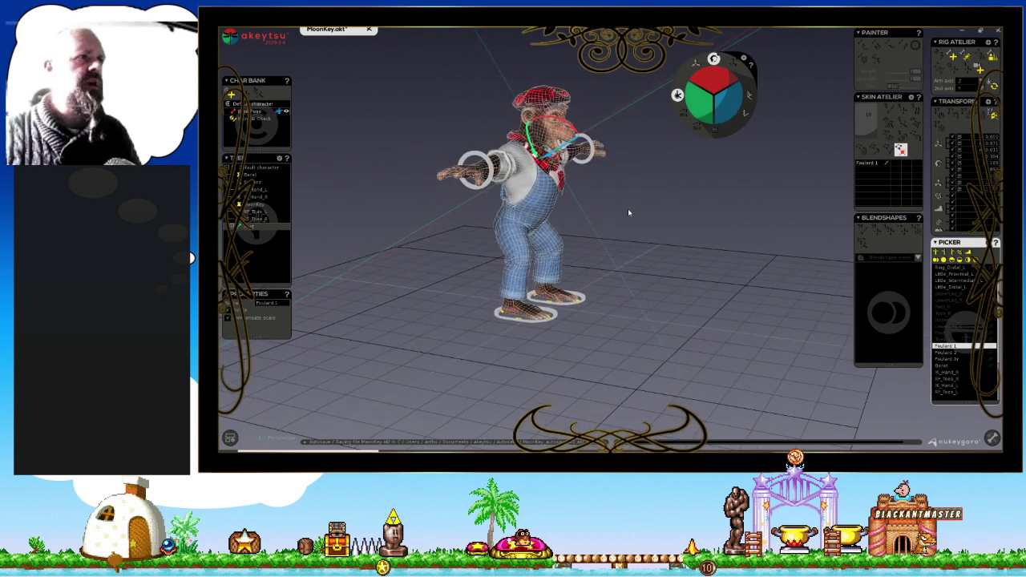
scroll(641, 241, up, 3)
key(Down)
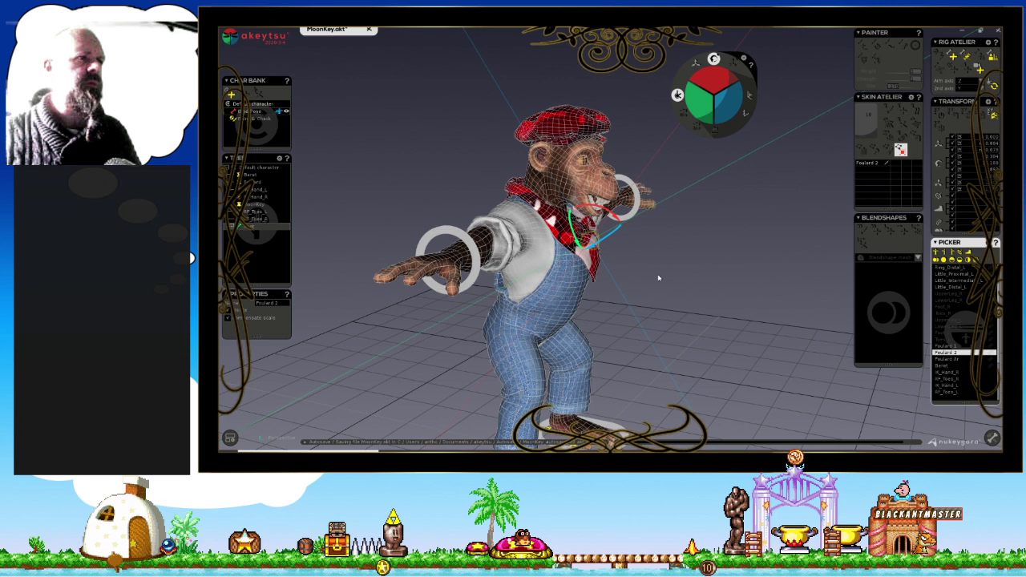
key(Down)
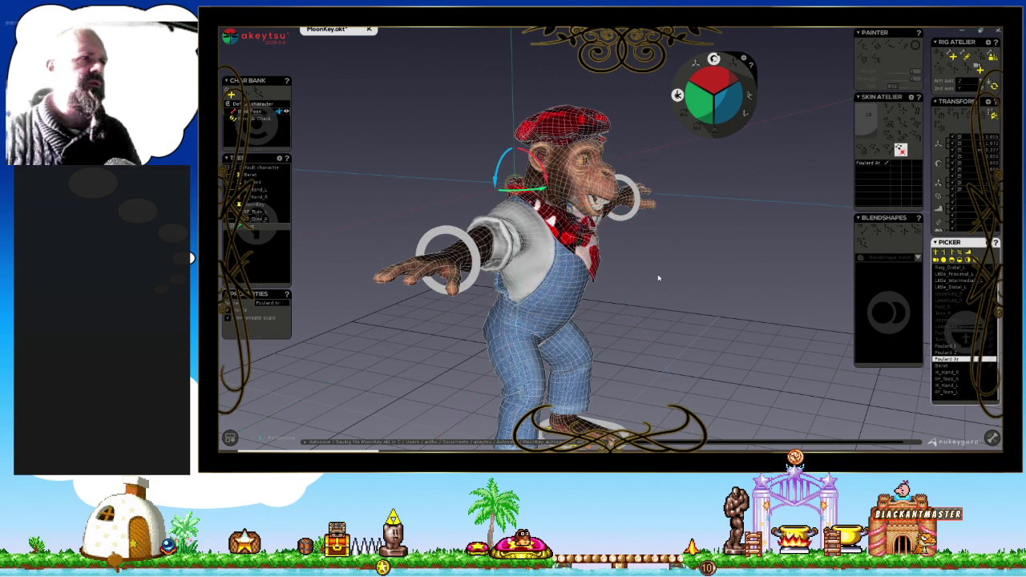
middle_drag(656, 281, 695, 278)
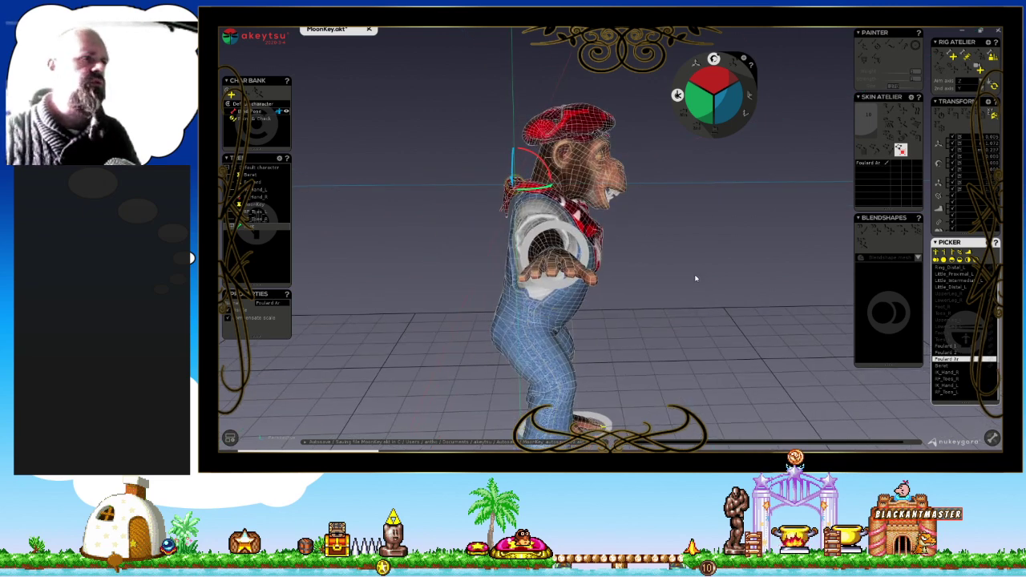
Select the Beret joint, hide the wireframe with W, and switch to Skin & Check.
key(Down)
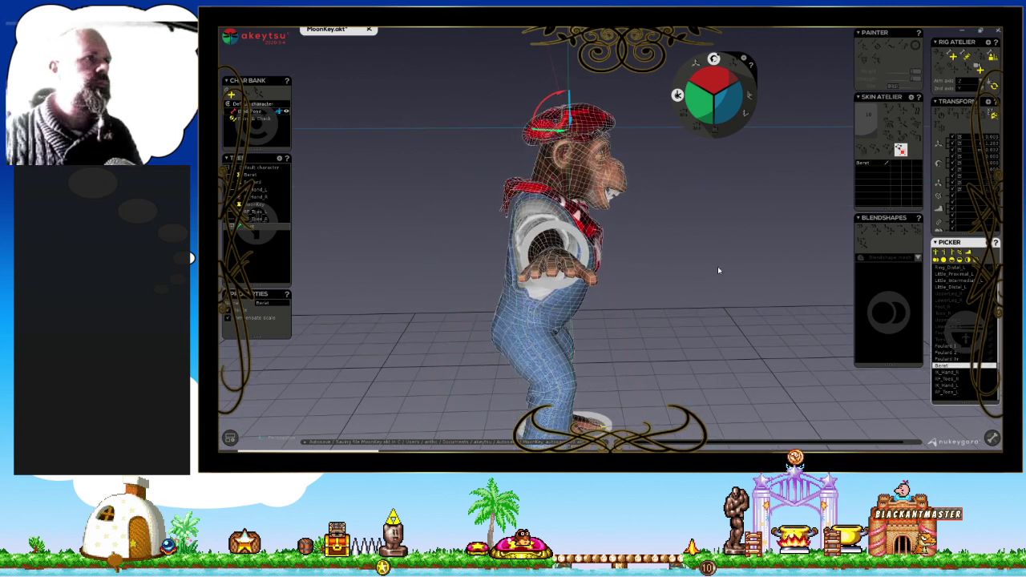
mouse_move(718, 271)
middle_down()
mouse_move(684, 265)
mouse_move(723, 269)
mouse_move(698, 291)
mouse_move(742, 268)
mouse_move(740, 224)
middle_up()
key(w)
click(255, 119)
Select the Hips joint, opening and closing the preferences.
scroll(714, 211, up, 2)
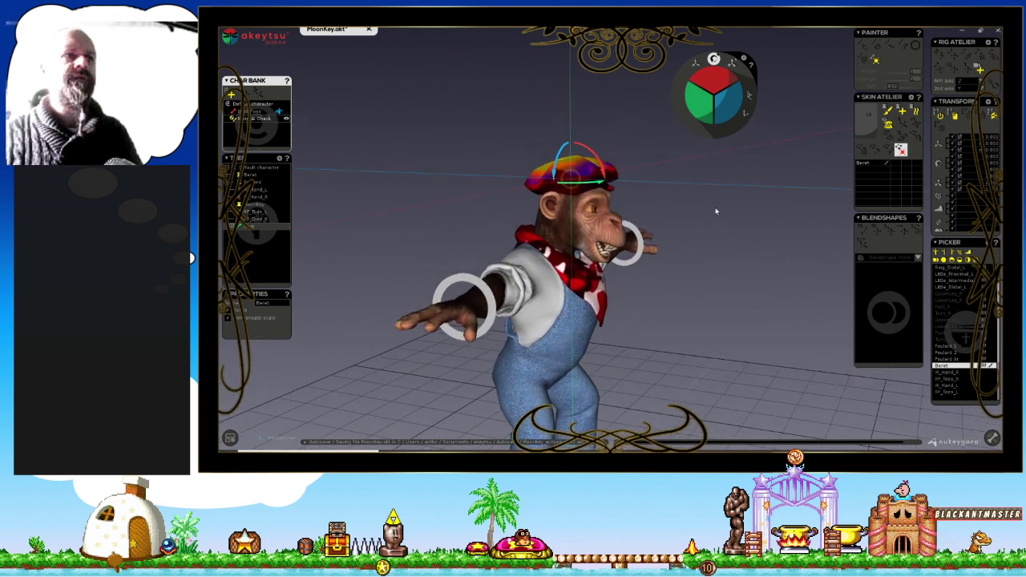
scroll(667, 169, up, 3)
scroll(967, 314, up, 5)
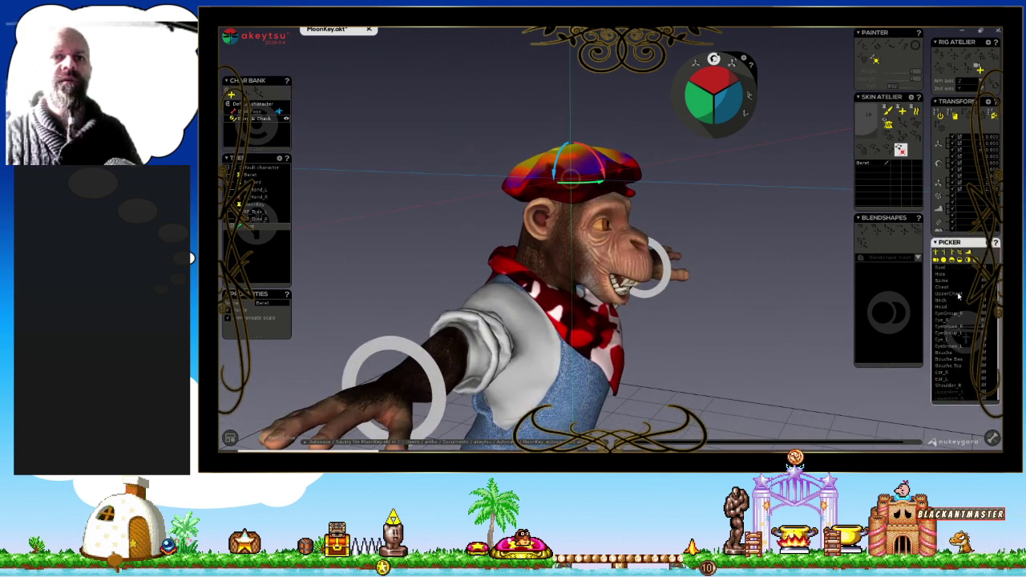
click(941, 276)
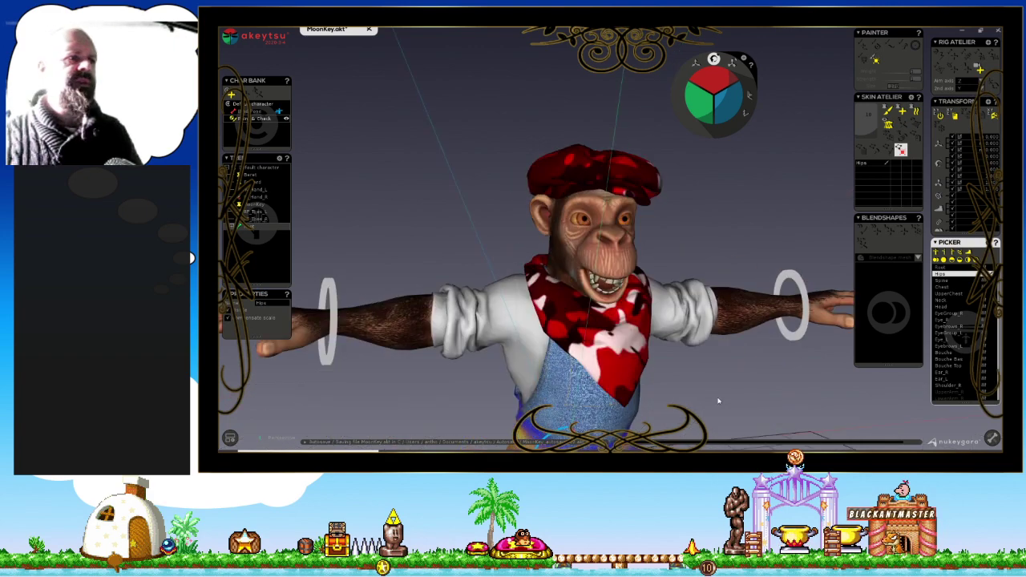
click(745, 62)
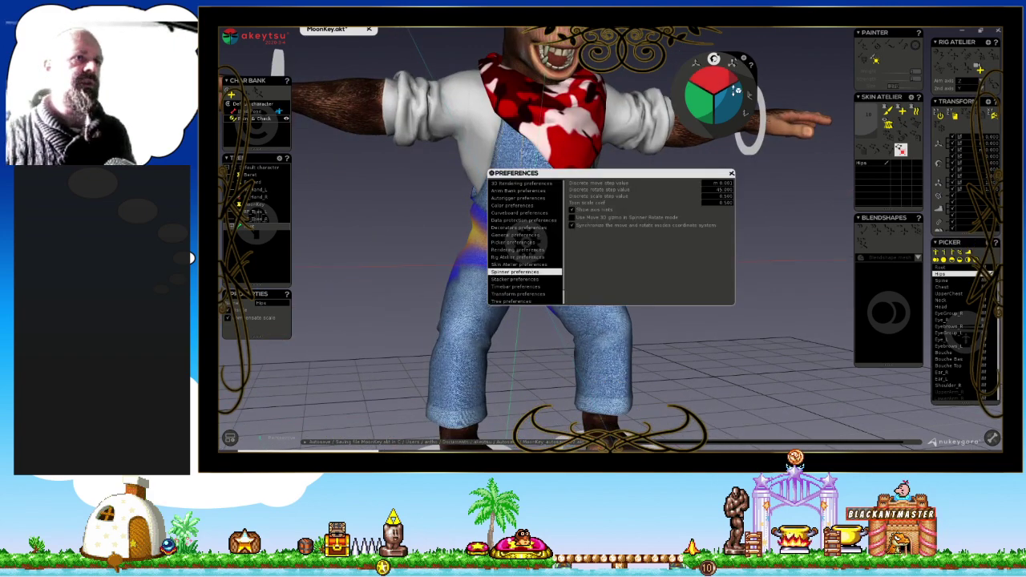
key(Escape)
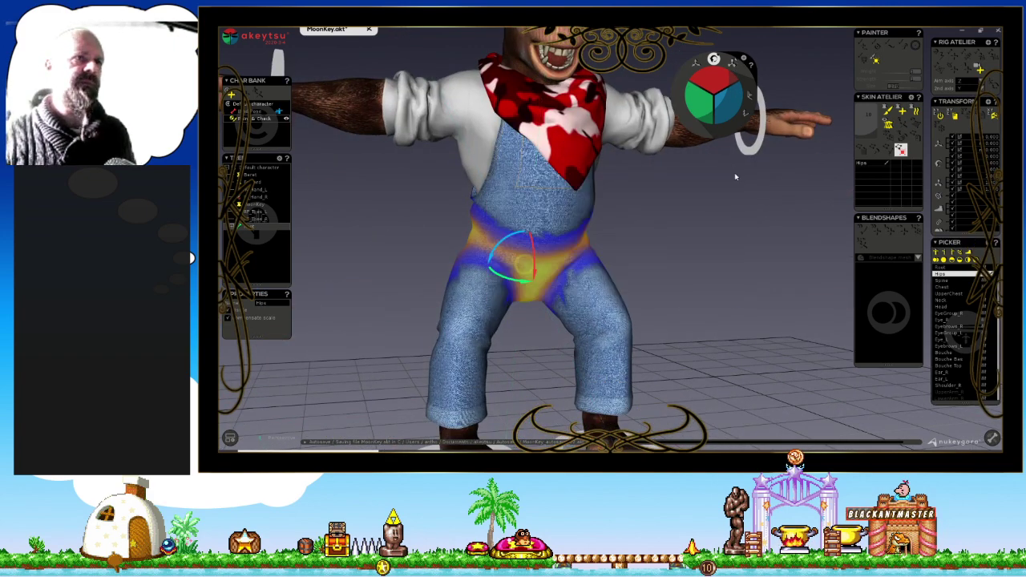
Select the foot controllers and hips controller, then move the hips down into a squat.
mouse_move(746, 244)
middle_down()
mouse_move(752, 257)
mouse_move(692, 235)
mouse_move(682, 257)
mouse_move(710, 241)
mouse_move(640, 296)
middle_up()
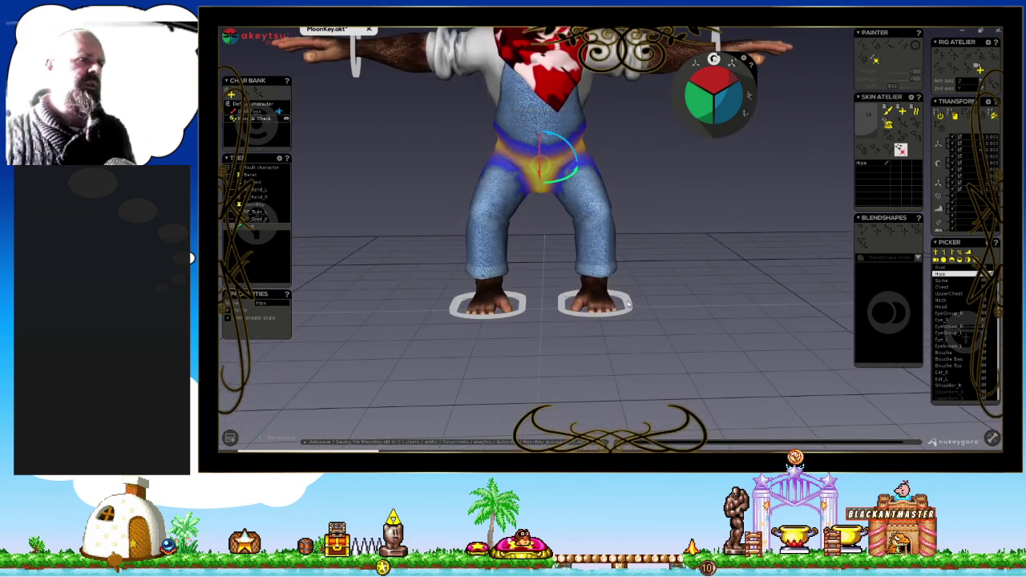
click(601, 310)
shift+click(526, 309)
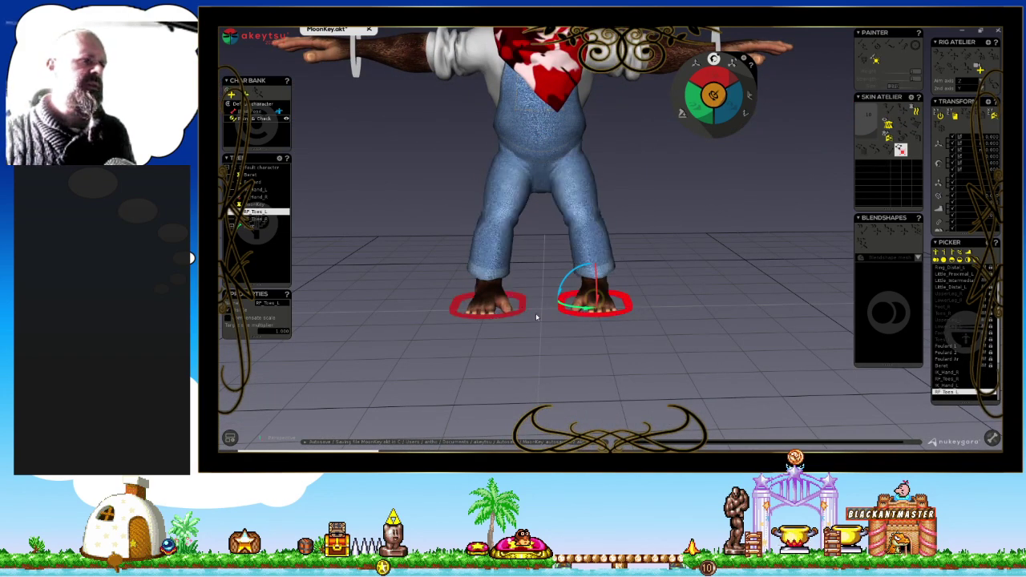
scroll(643, 185, down, 3)
scroll(644, 184, down, 2)
click(578, 232)
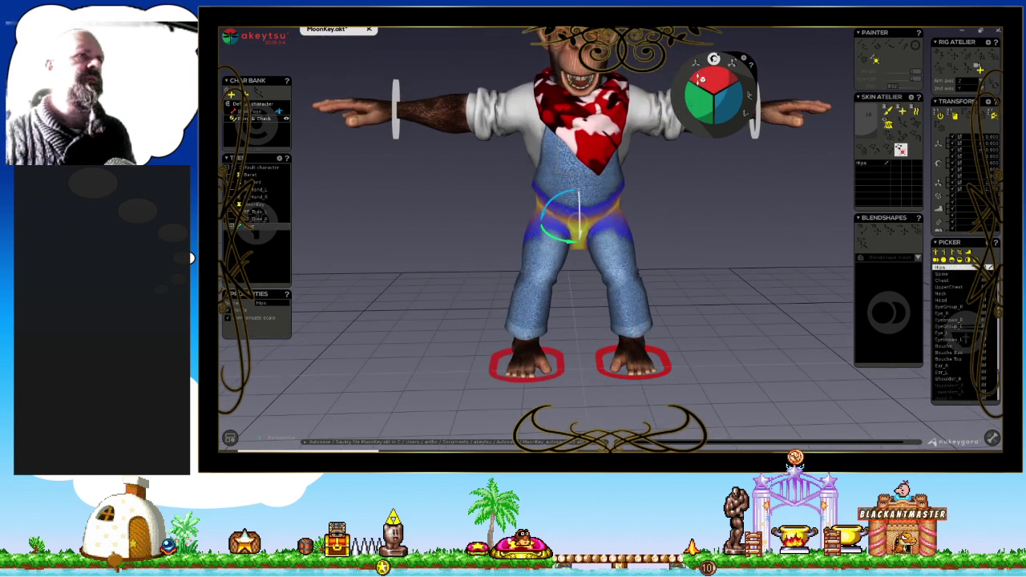
key(w)
mouse_move(589, 204)
mouse_down()
mouse_move(649, 227)
mouse_move(600, 249)
mouse_move(489, 249)
mouse_up()
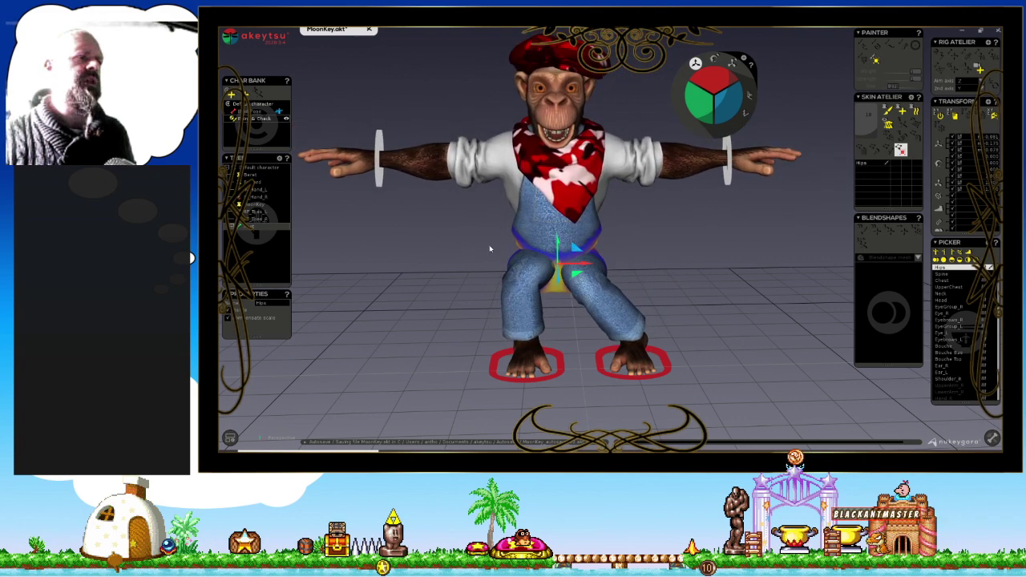
Shift the chimp's hips and upper body to the right over the squat.
middle_drag(490, 249, 484, 259)
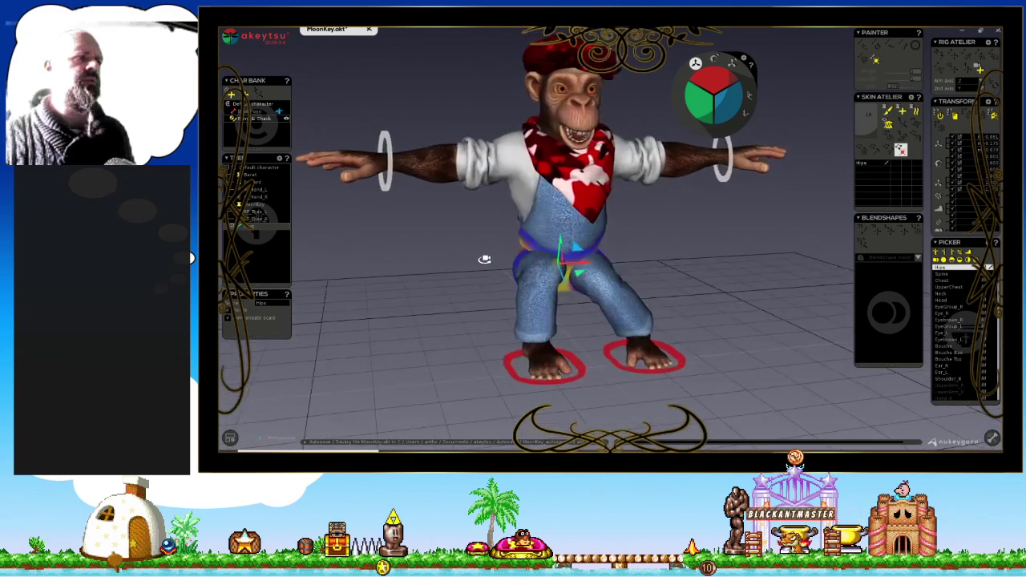
drag(571, 239, 585, 252)
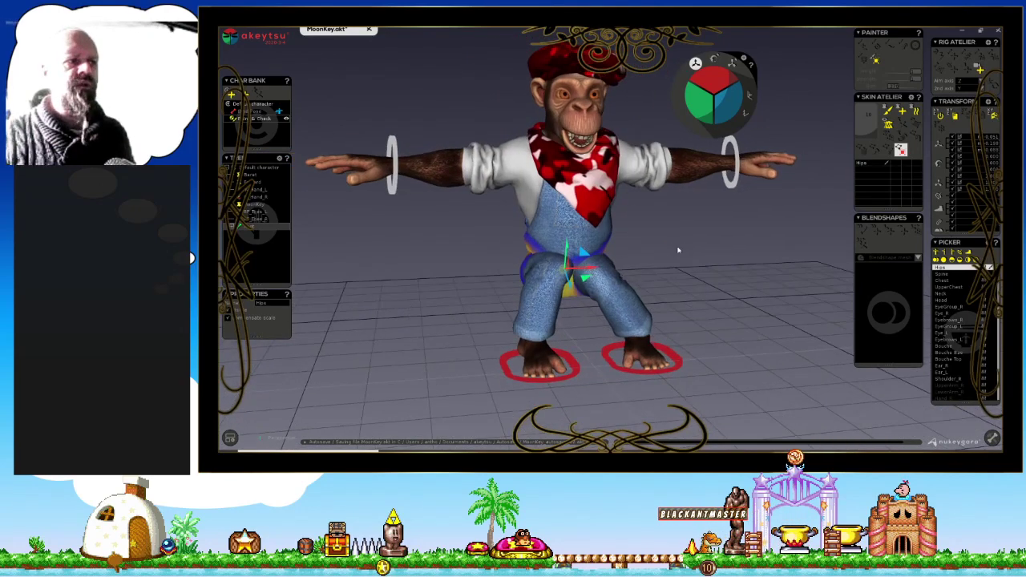
middle_drag(678, 239, 728, 257)
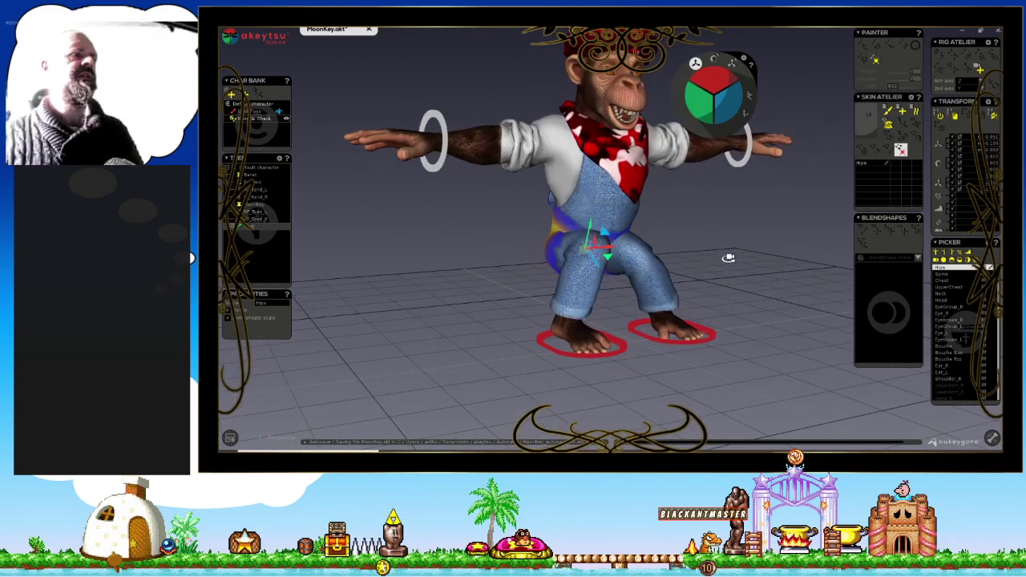
Rotate the Chest, then the Spine and UpperChest bones, to tilt and twist the torso.
key(Down)
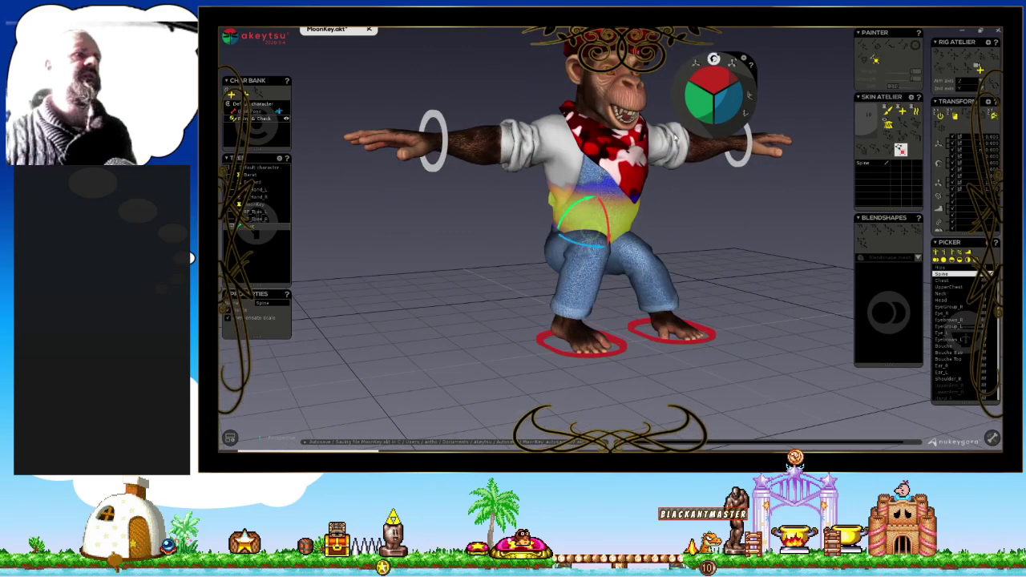
key(Down)
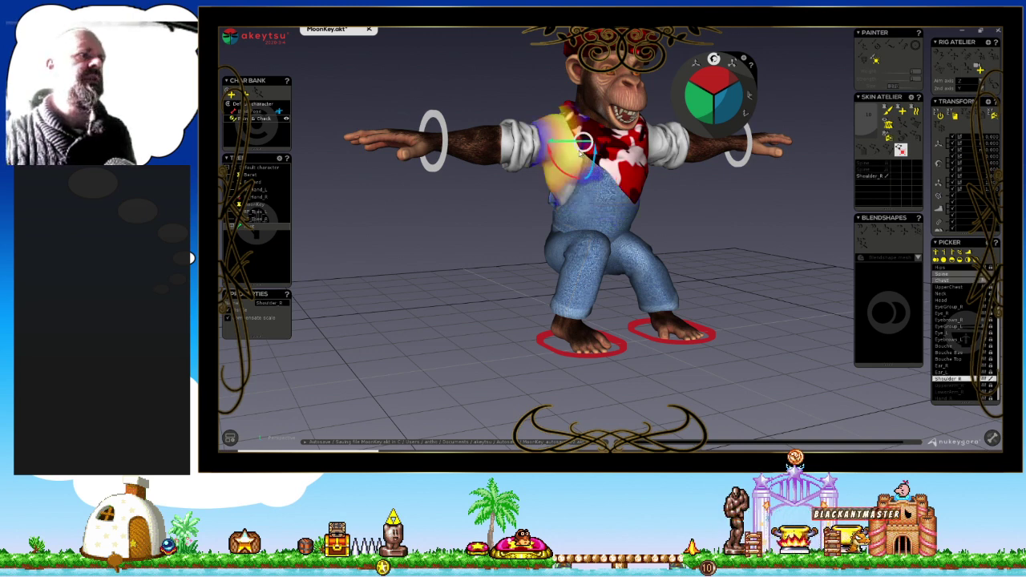
drag(574, 150, 611, 197)
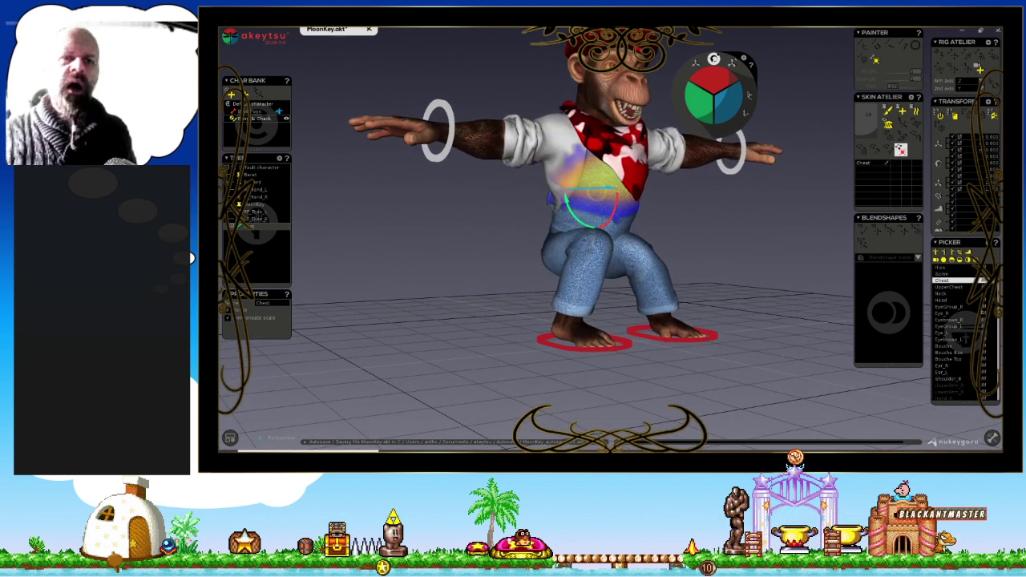
click(952, 275)
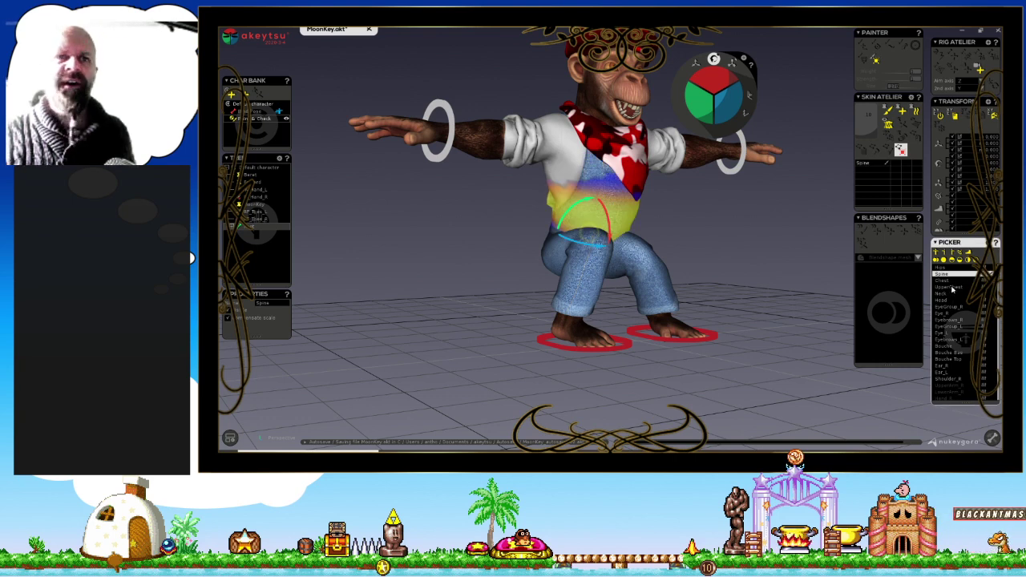
click(952, 288)
mouse_move(619, 149)
mouse_down()
mouse_move(614, 141)
mouse_move(692, 175)
mouse_up()
Frame the chimp from the side and switch to the Painter weight brush.
mouse_move(691, 175)
middle_down()
mouse_move(716, 245)
mouse_move(658, 236)
middle_up()
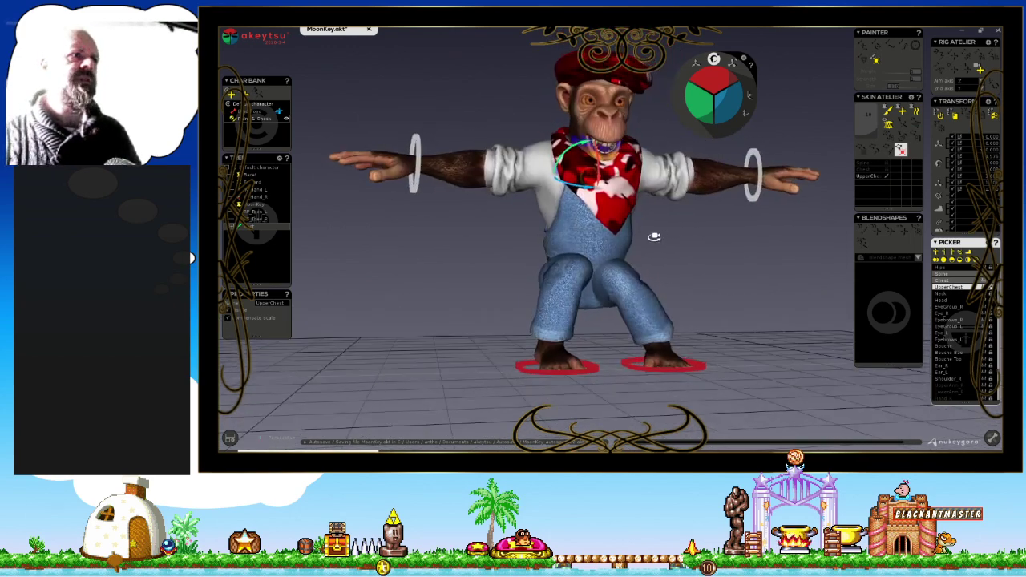
scroll(657, 120, up, 3)
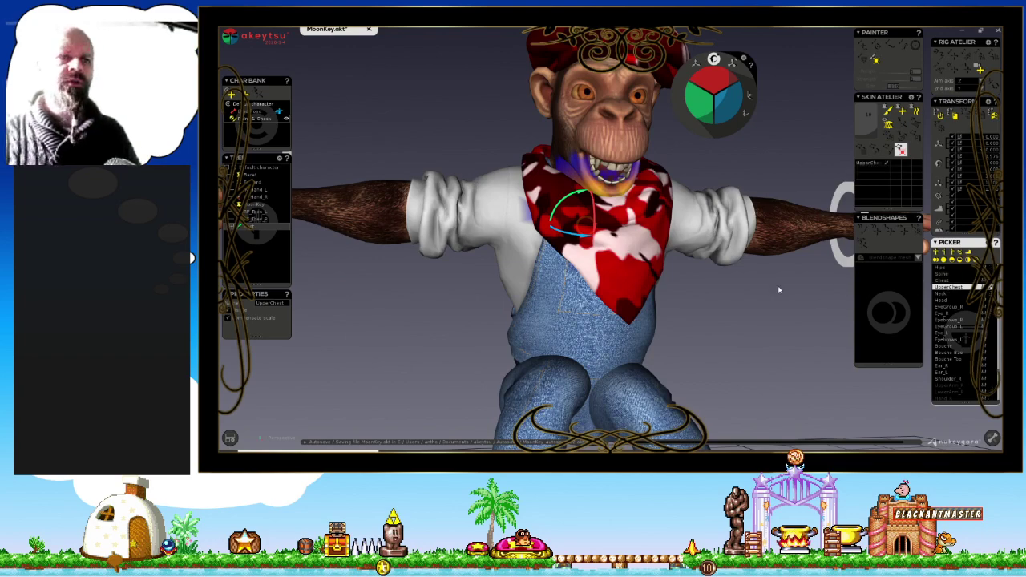
mouse_move(738, 325)
middle_down()
mouse_move(777, 146)
mouse_move(753, 186)
middle_up()
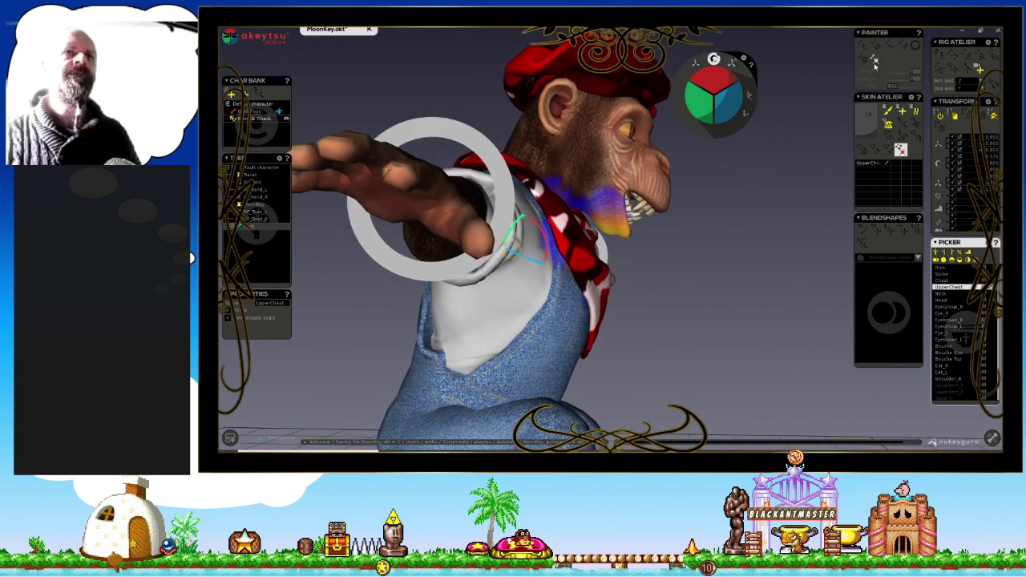
click(888, 45)
click(863, 45)
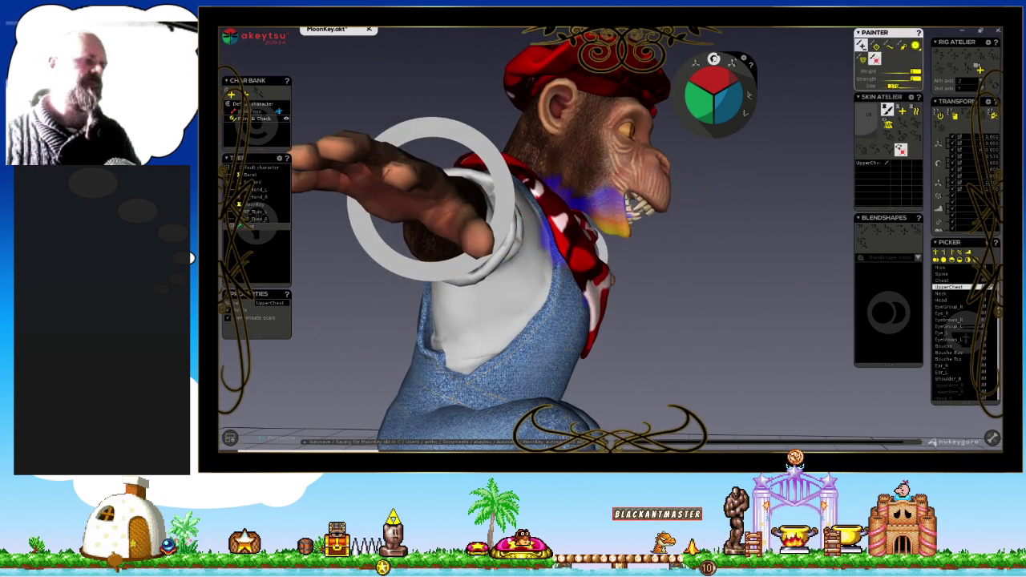
Paint UpperChest weight onto the neck and across the upper back.
middle_drag(641, 212, 633, 215)
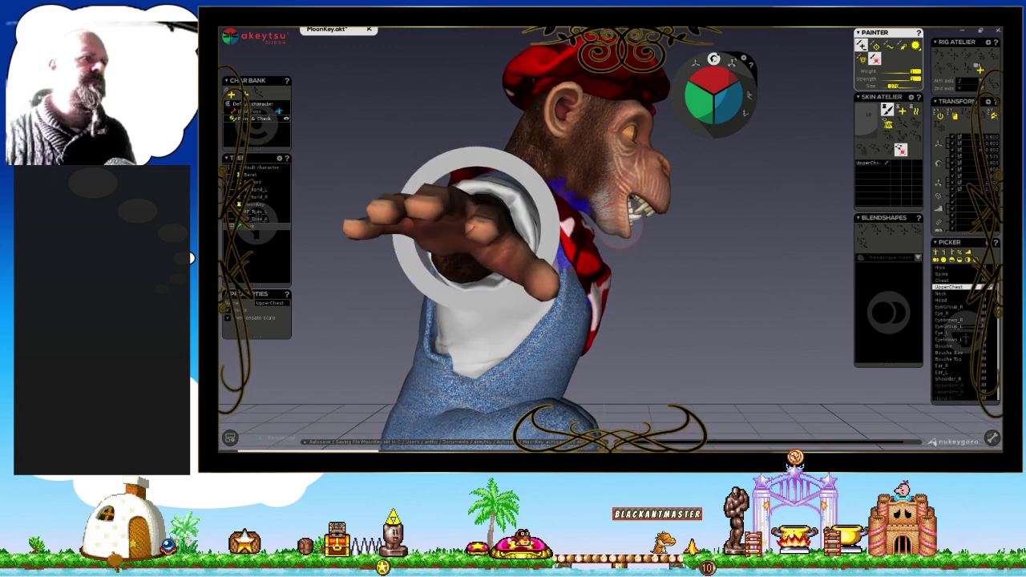
mouse_move(637, 212)
middle_down()
mouse_move(652, 240)
mouse_move(614, 191)
mouse_move(563, 154)
middle_up()
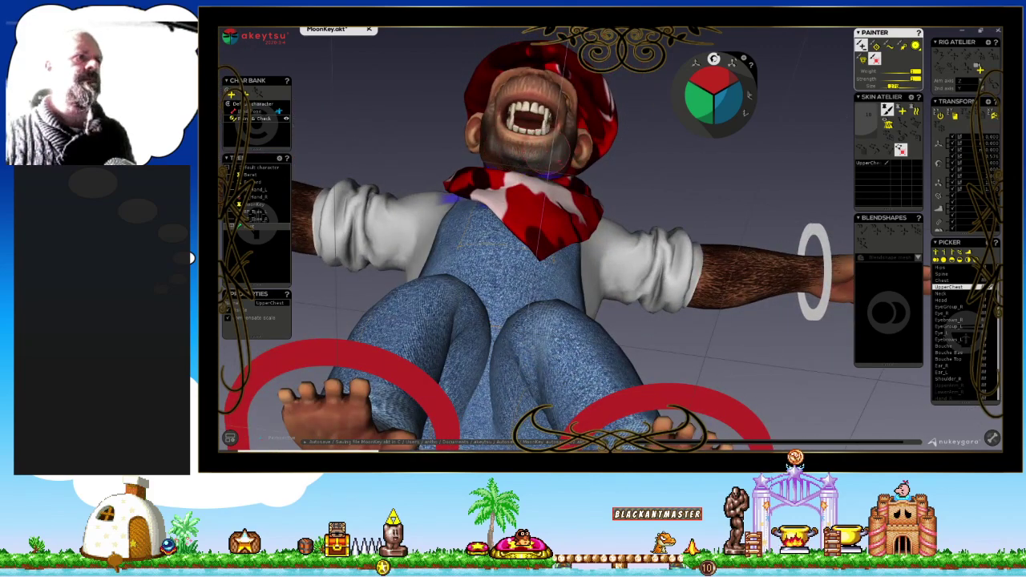
middle_drag(625, 150, 572, 218)
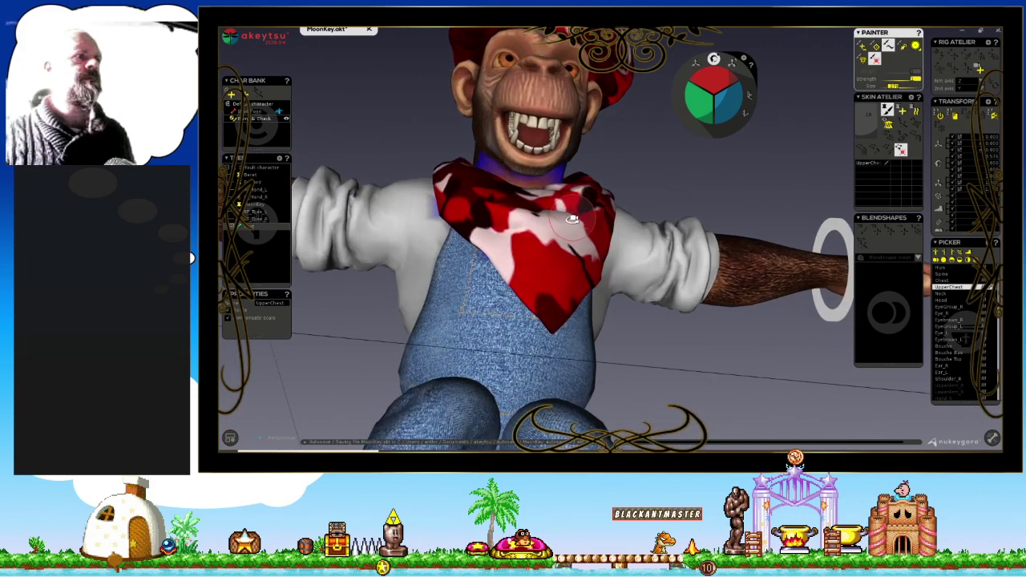
mouse_move(561, 177)
mouse_down()
mouse_move(488, 170)
mouse_move(546, 188)
mouse_move(446, 153)
mouse_up()
middle_drag(685, 170, 420, 246)
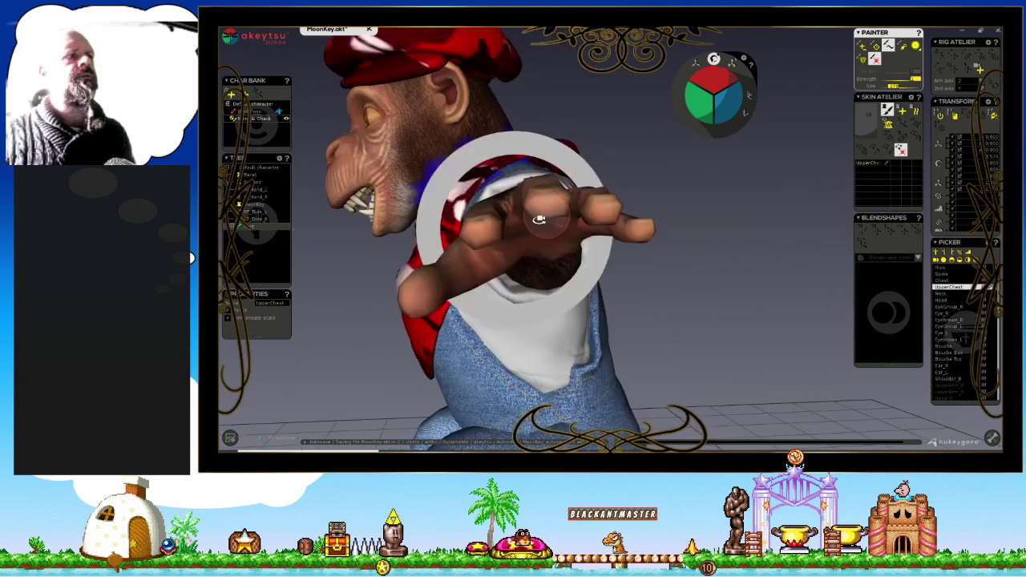
mouse_move(419, 245)
mouse_down()
mouse_move(481, 178)
mouse_move(523, 164)
mouse_move(573, 187)
mouse_move(575, 178)
mouse_move(538, 286)
mouse_move(569, 287)
mouse_move(475, 268)
mouse_move(440, 189)
mouse_up()
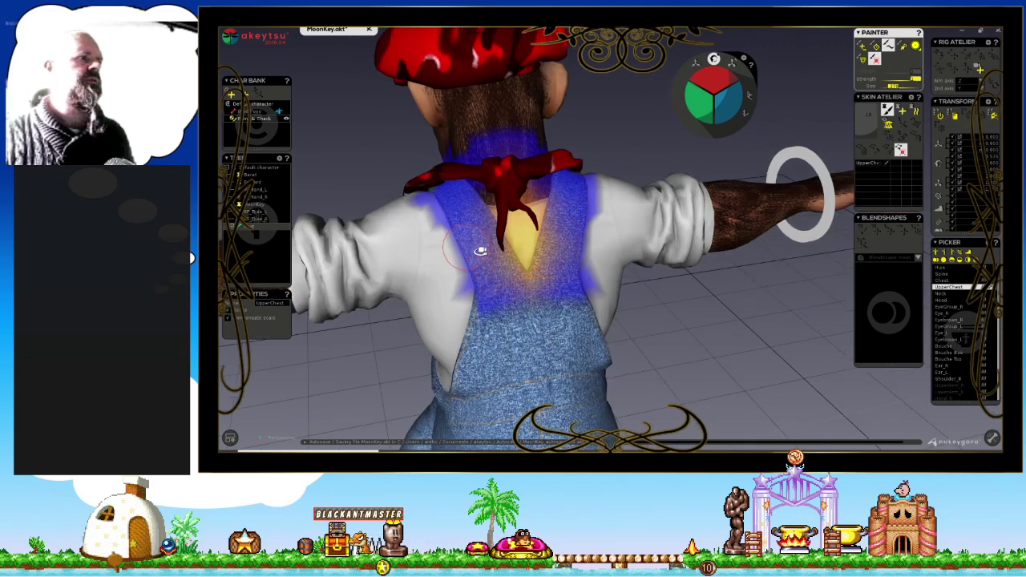
mouse_move(481, 245)
middle_down()
mouse_move(552, 150)
mouse_move(496, 182)
middle_up()
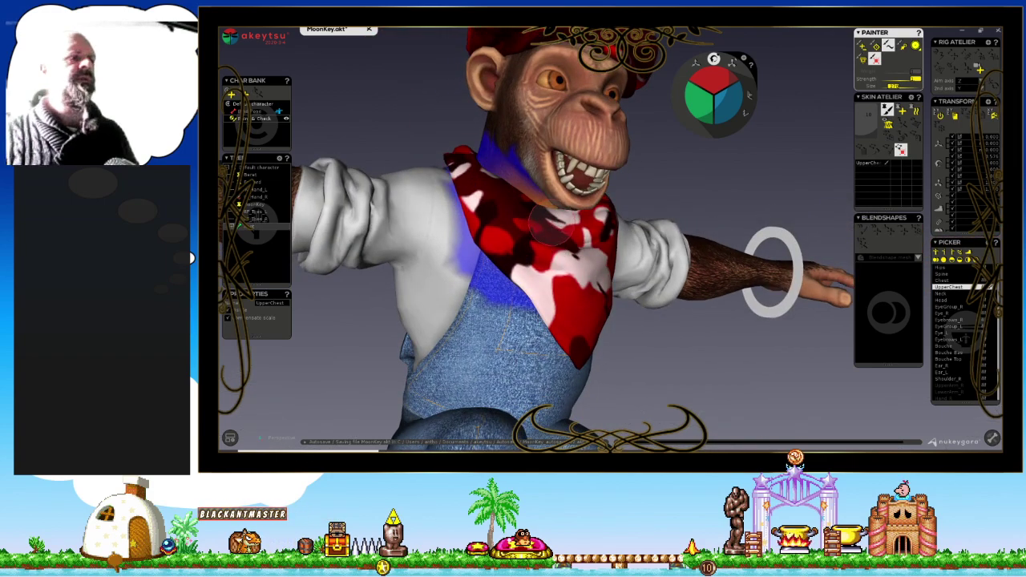
Check the Chest and UpperChest weights, then reduce the Spine weight at the top of the back.
click(552, 229)
scroll(561, 253, down, 3)
middle_drag(561, 253, 524, 268)
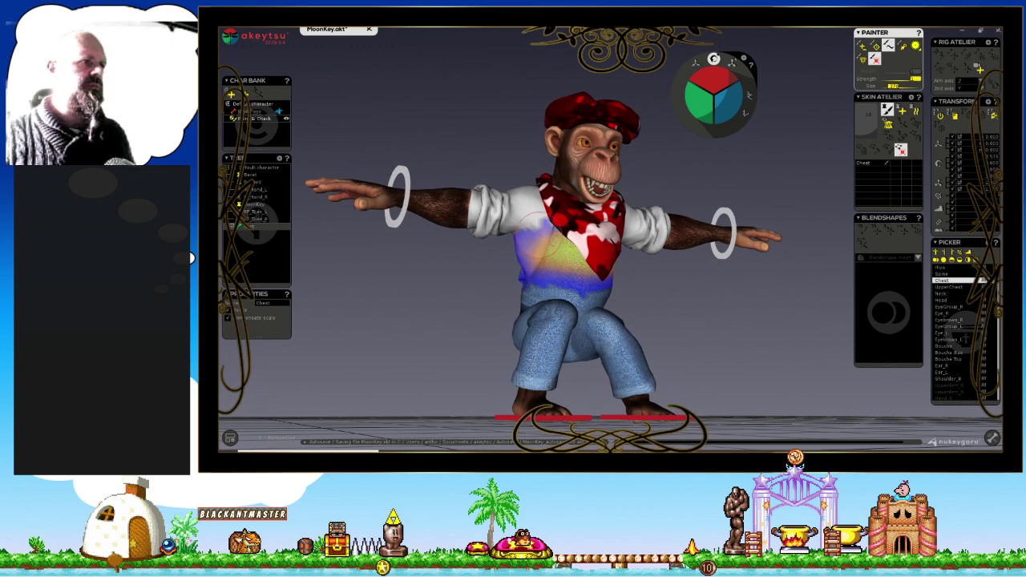
mouse_move(613, 277)
middle_down()
mouse_move(551, 287)
mouse_move(493, 263)
mouse_move(467, 275)
middle_up()
middle_drag(664, 272, 615, 280)
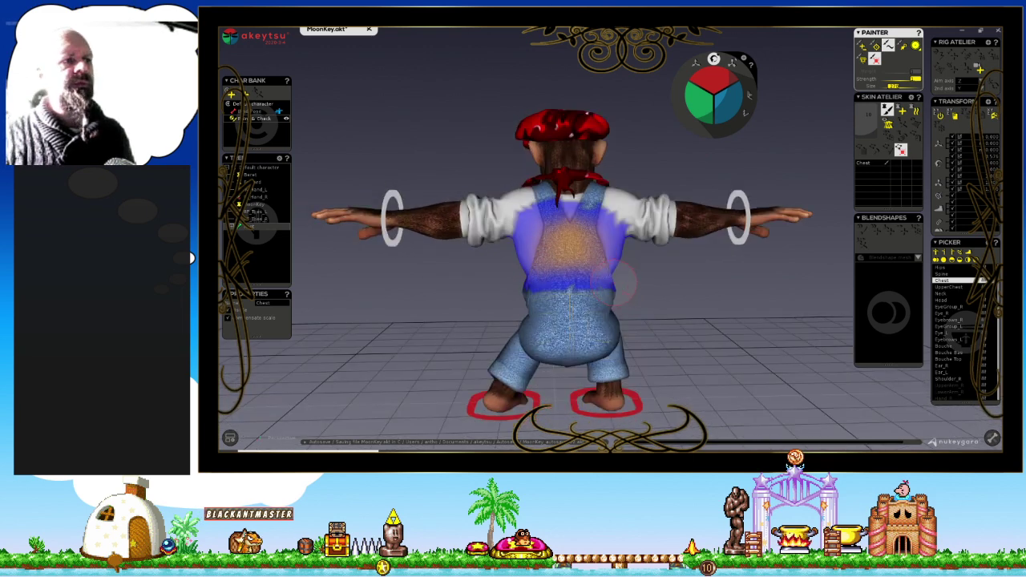
click(594, 242)
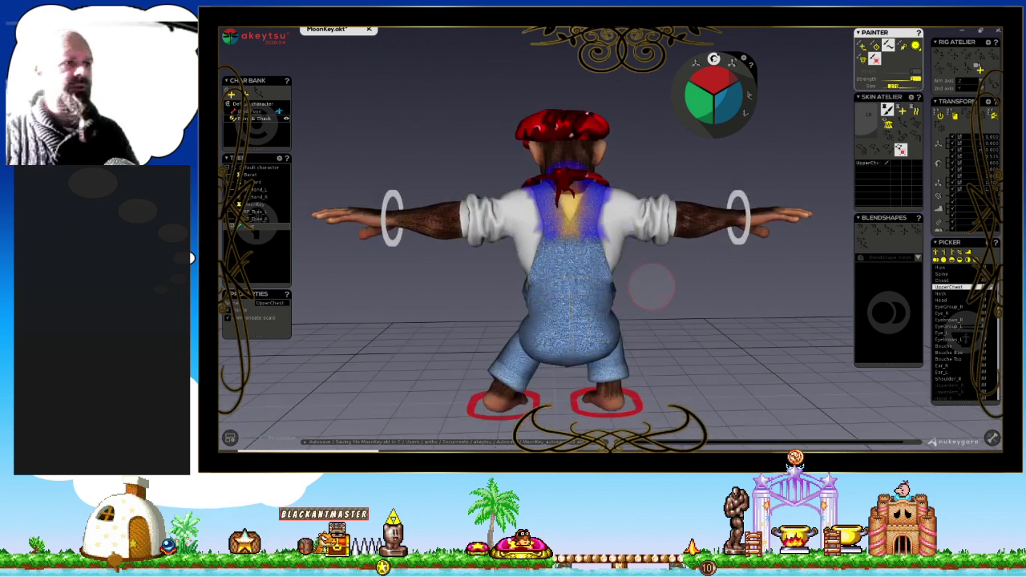
click(593, 273)
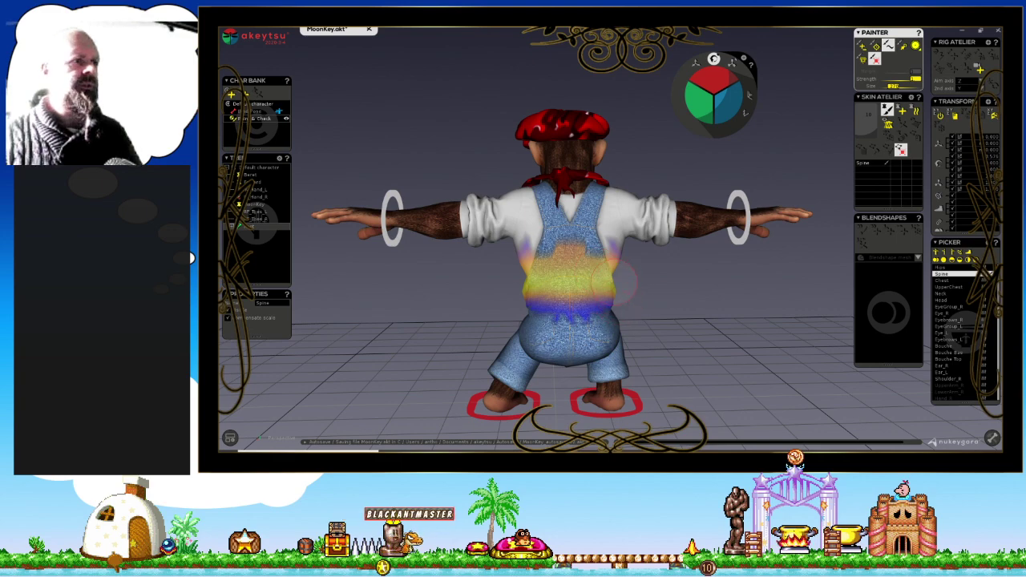
mouse_move(613, 285)
mouse_down()
mouse_move(521, 261)
mouse_move(633, 271)
mouse_up()
Orbit around the torso and select the neck vertices to list their joint influences.
mouse_move(504, 284)
right_down()
mouse_move(686, 246)
mouse_move(646, 278)
right_up()
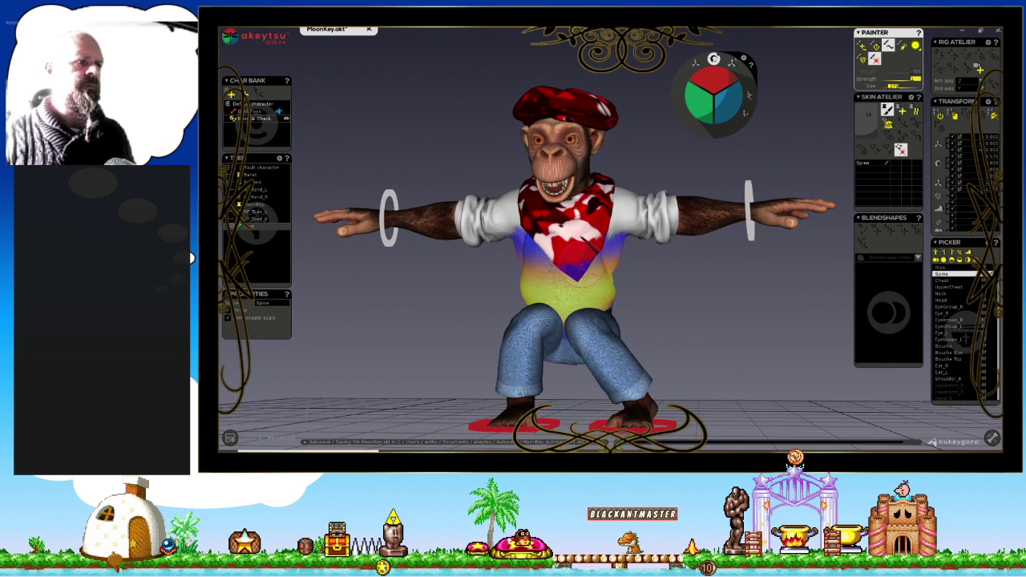
mouse_move(583, 272)
right_down()
mouse_move(687, 314)
mouse_move(665, 276)
right_up()
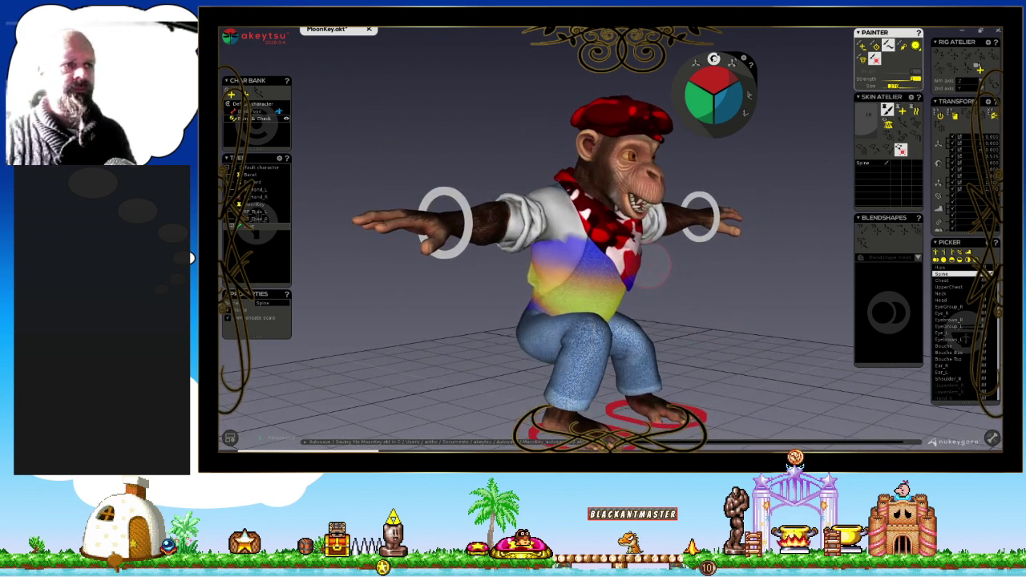
right_drag(655, 272, 678, 280)
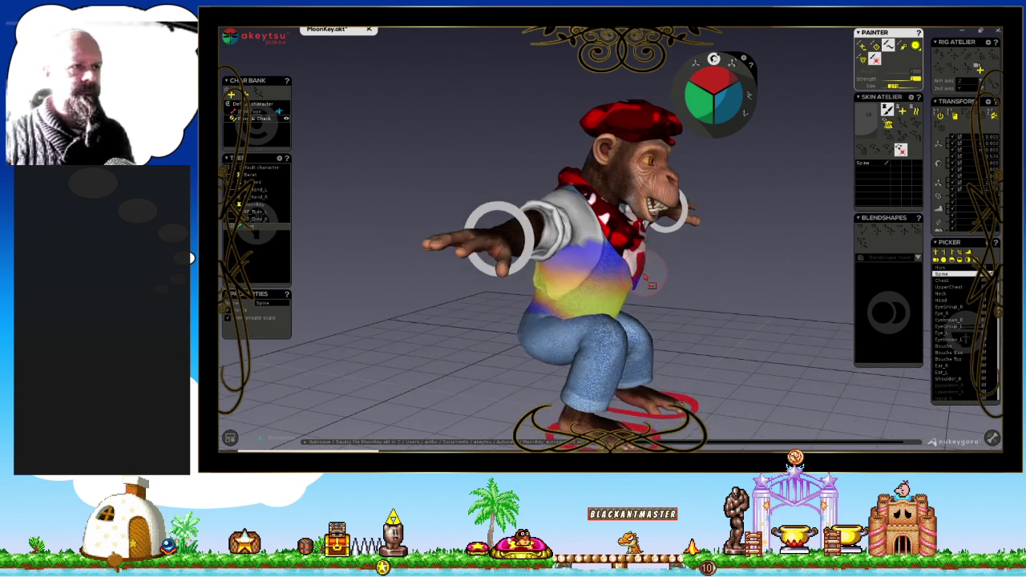
click(656, 277)
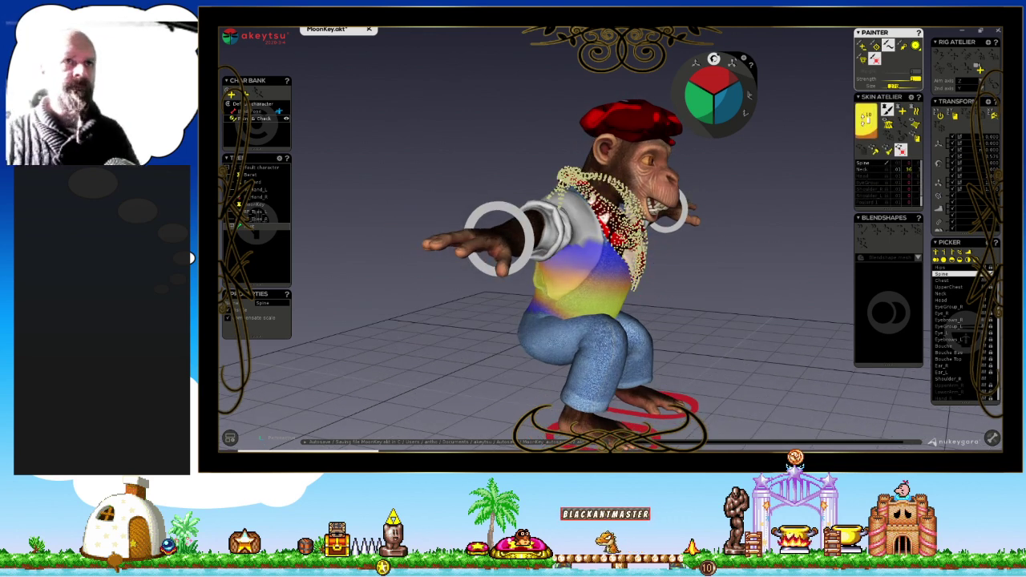
Step the Picker from Hips through Spine, Chest and UpperChest to the Neck joint.
key(Up)
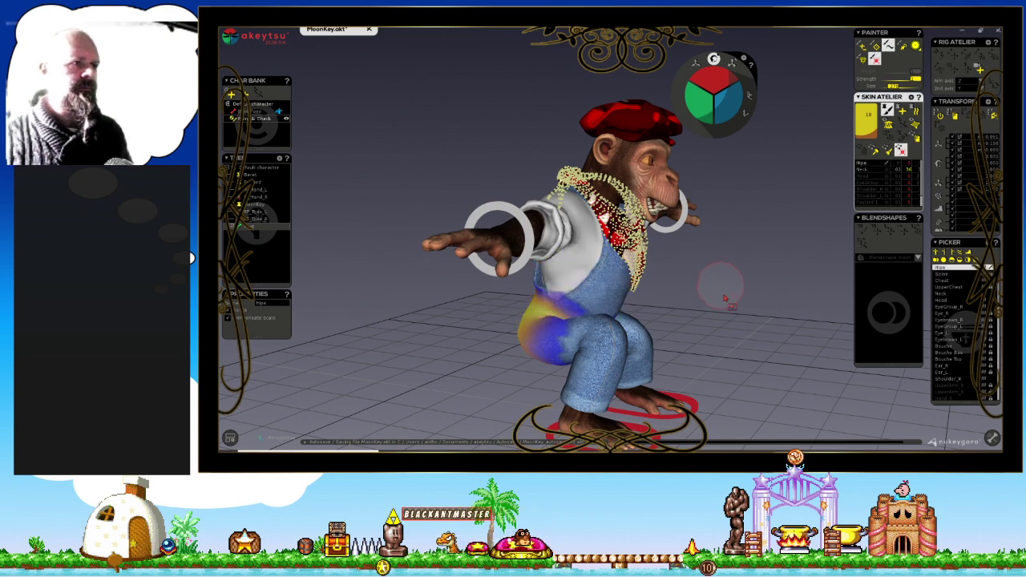
mouse_move(725, 299)
middle_down()
mouse_move(579, 293)
mouse_move(476, 319)
middle_up()
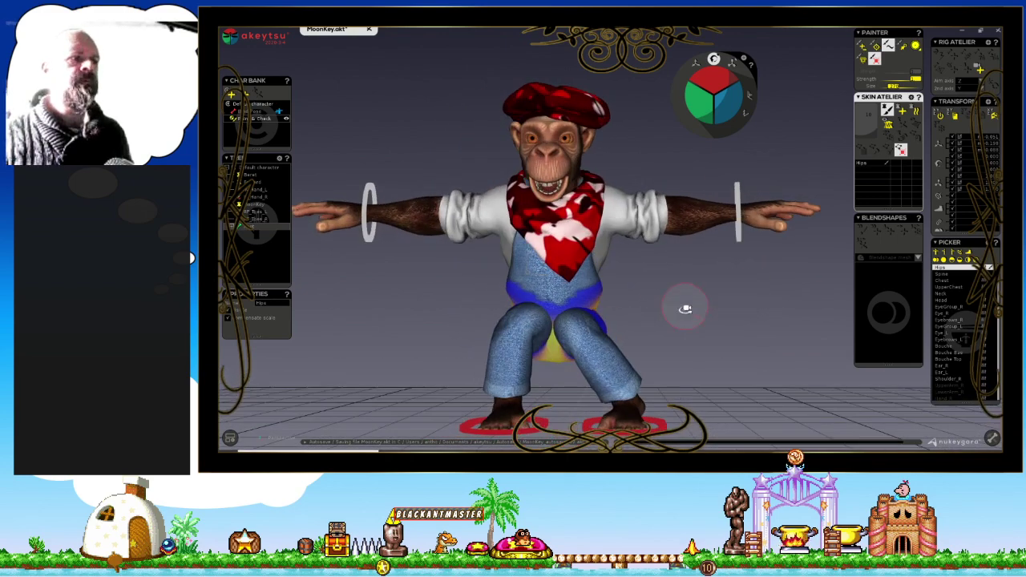
mouse_move(687, 302)
middle_down()
mouse_move(827, 307)
mouse_move(782, 312)
middle_up()
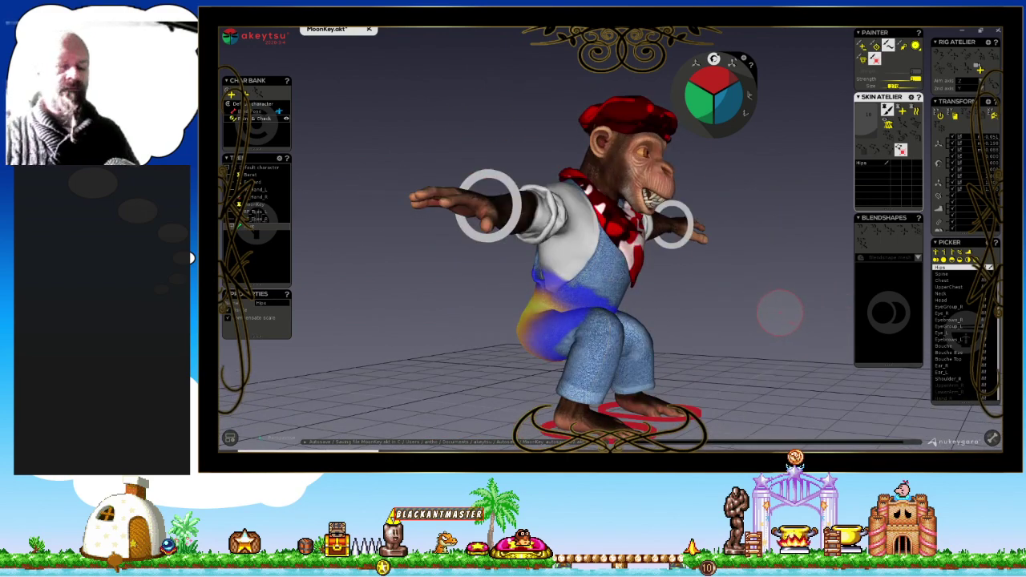
key(Down)
key(Down)
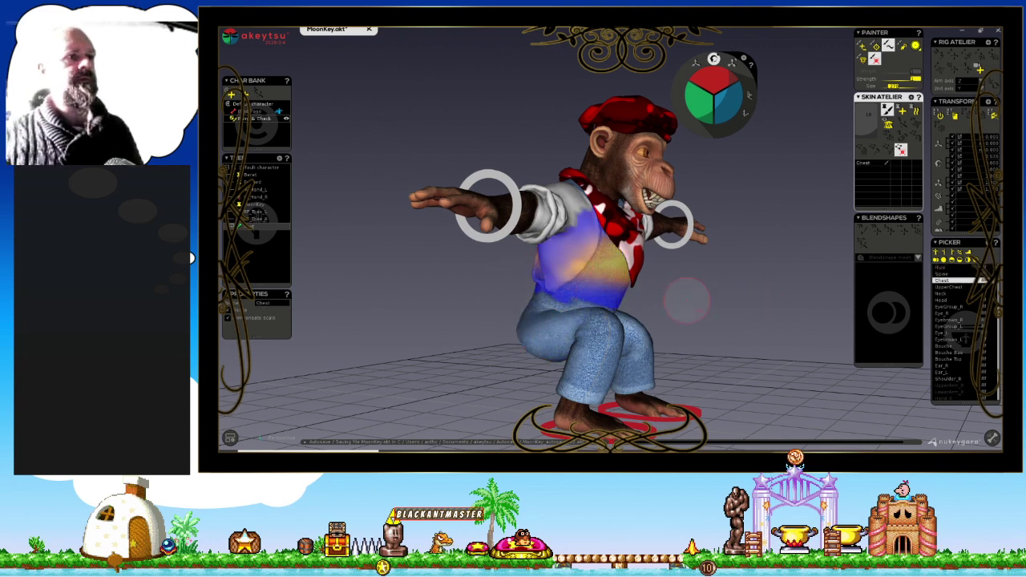
key(Down)
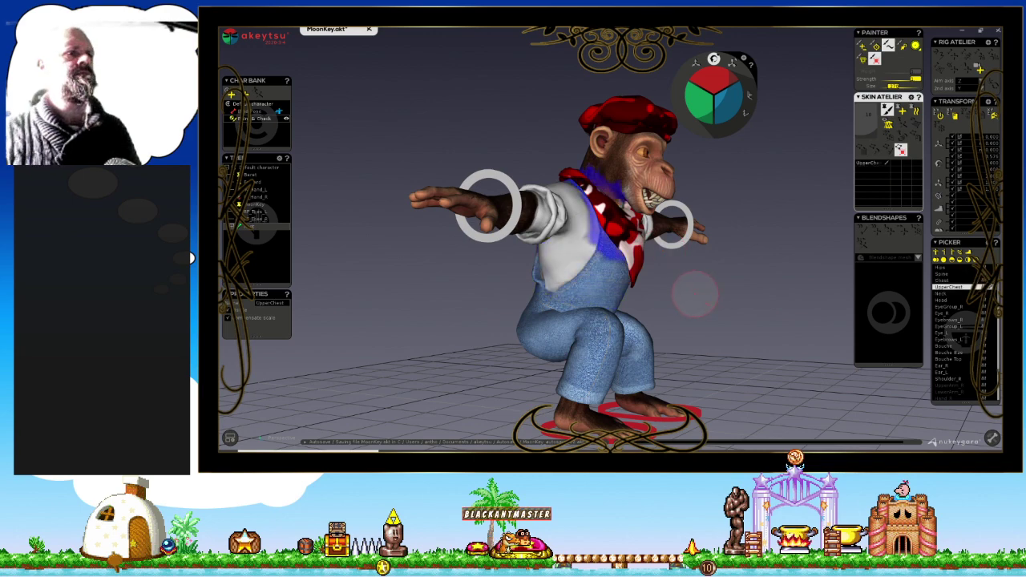
key(Down)
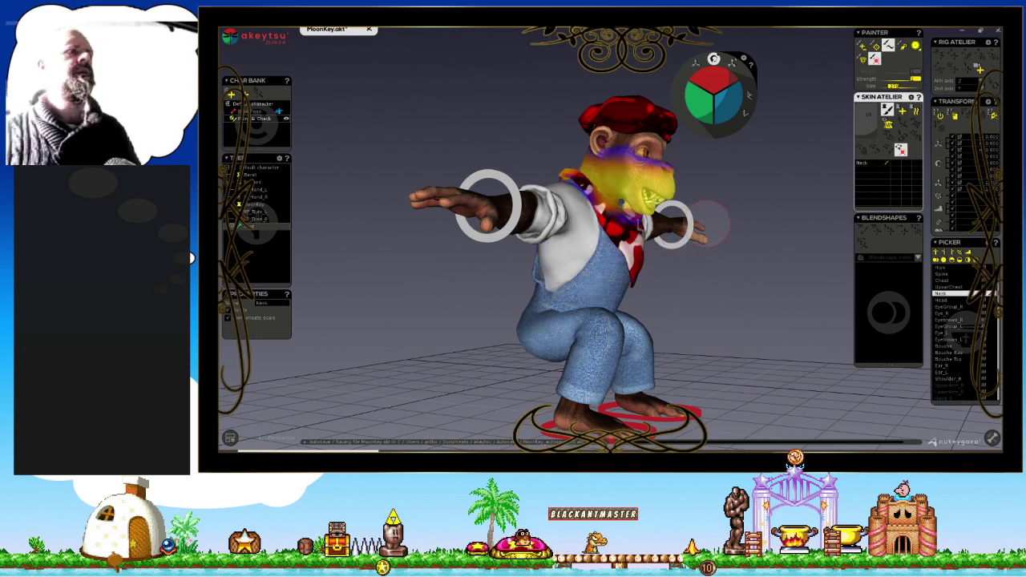
Pan, zoom in and orbit until the chimp's head and shoulder fill the view.
mouse_move(733, 201)
alt+middle_down()
mouse_move(675, 231)
mouse_move(710, 243)
mouse_move(502, 202)
alt+middle_up()
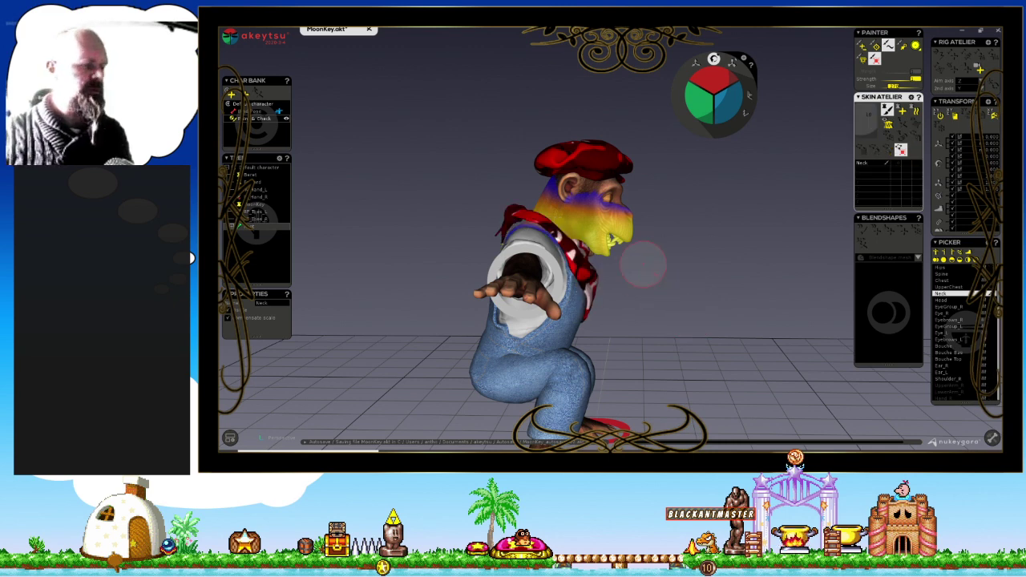
scroll(677, 277, up, 1)
scroll(685, 274, up, 1)
middle_drag(689, 275, 662, 286)
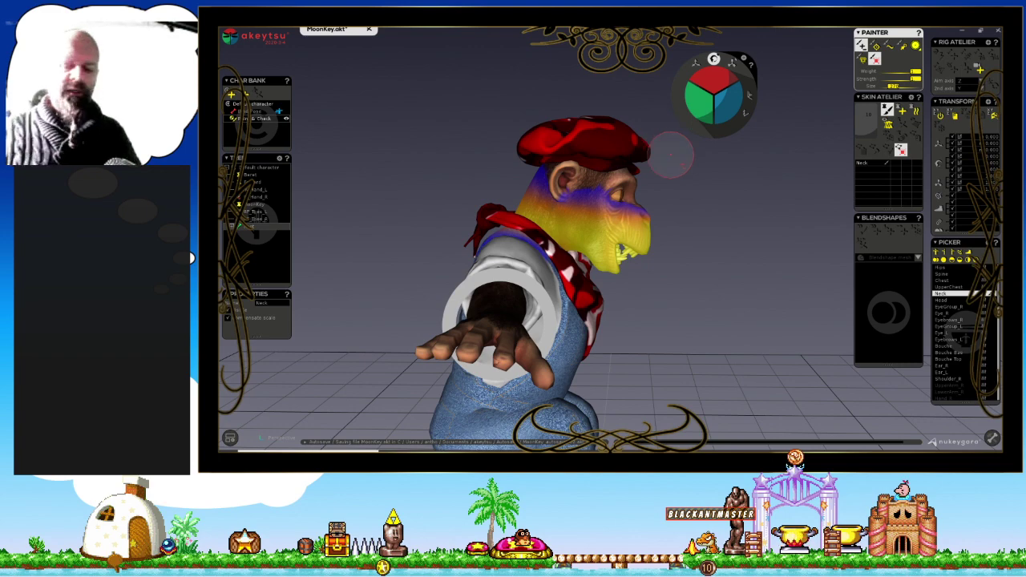
scroll(600, 215, up, 1)
scroll(594, 208, up, 1)
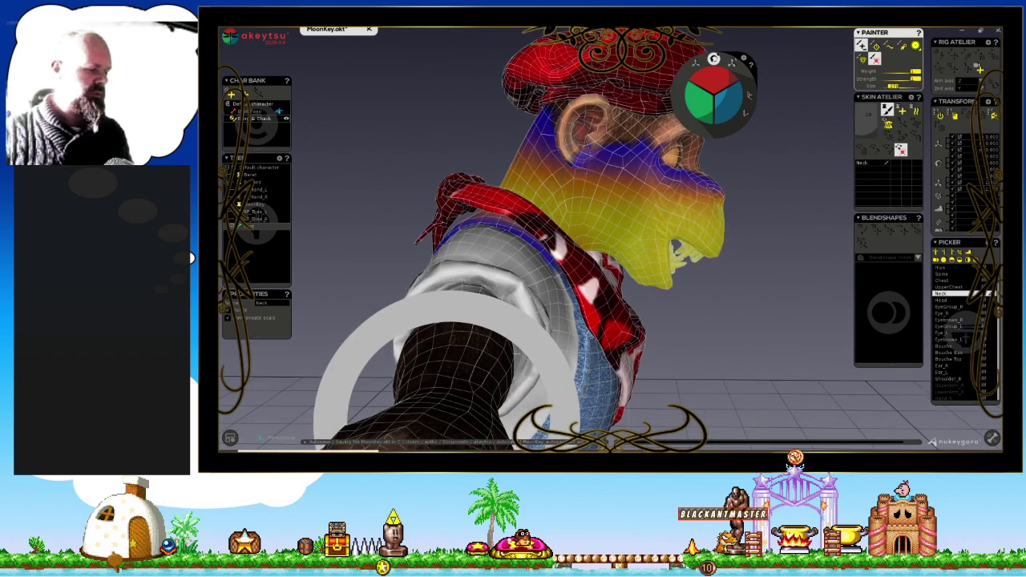
Erase Neck weight from around the eye, the jaw, the chin and below the jaw.
middle_drag(609, 140, 489, 143)
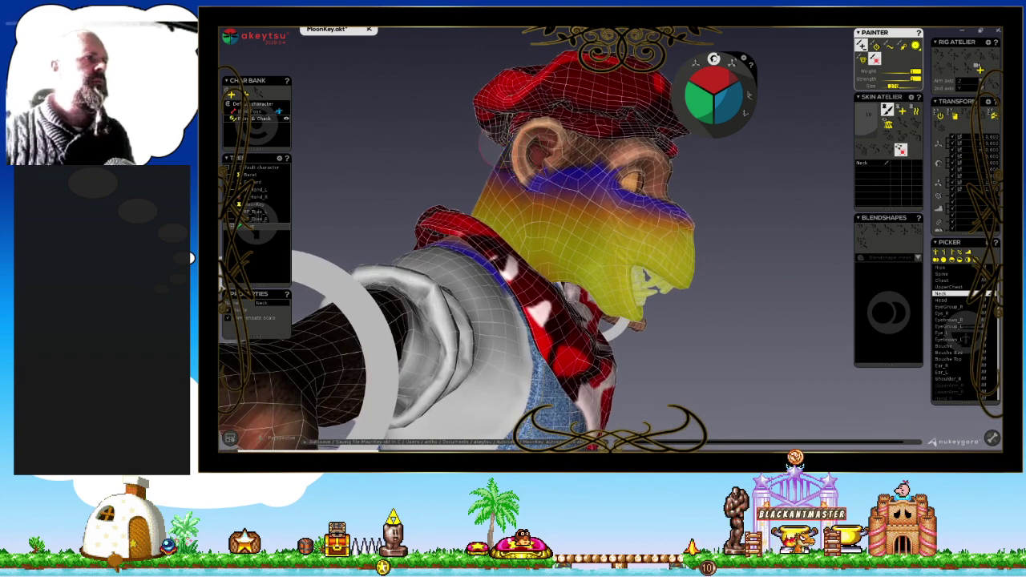
drag(521, 170, 593, 184)
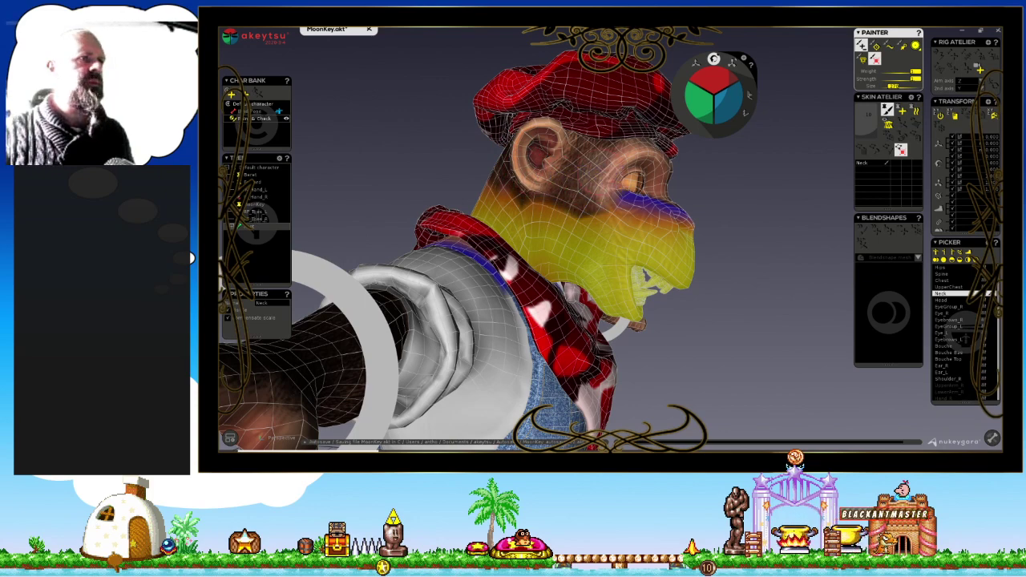
middle_drag(609, 200, 669, 240)
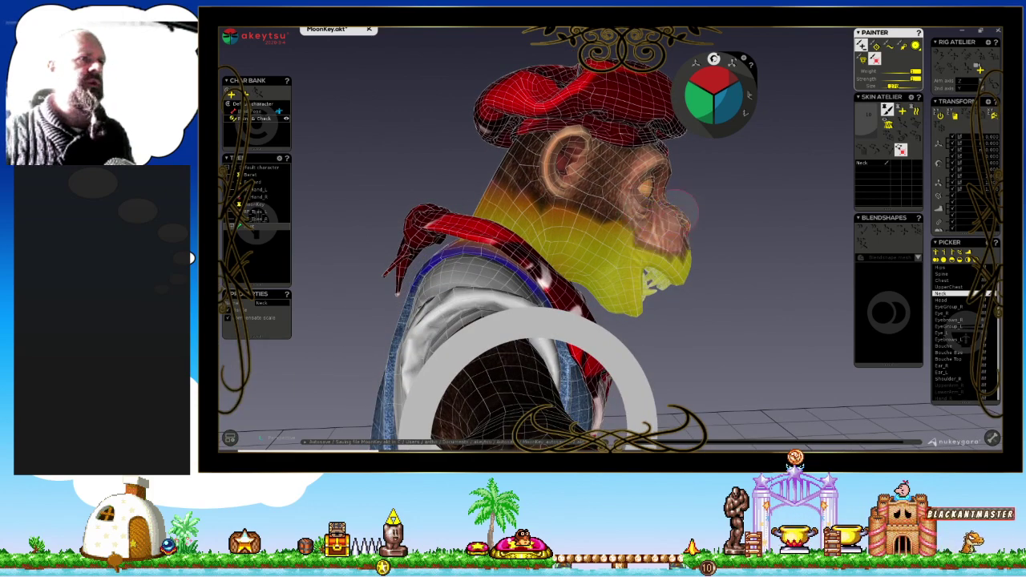
mouse_move(683, 281)
mouse_down()
mouse_move(641, 301)
mouse_move(654, 252)
mouse_move(622, 308)
mouse_move(605, 212)
mouse_up()
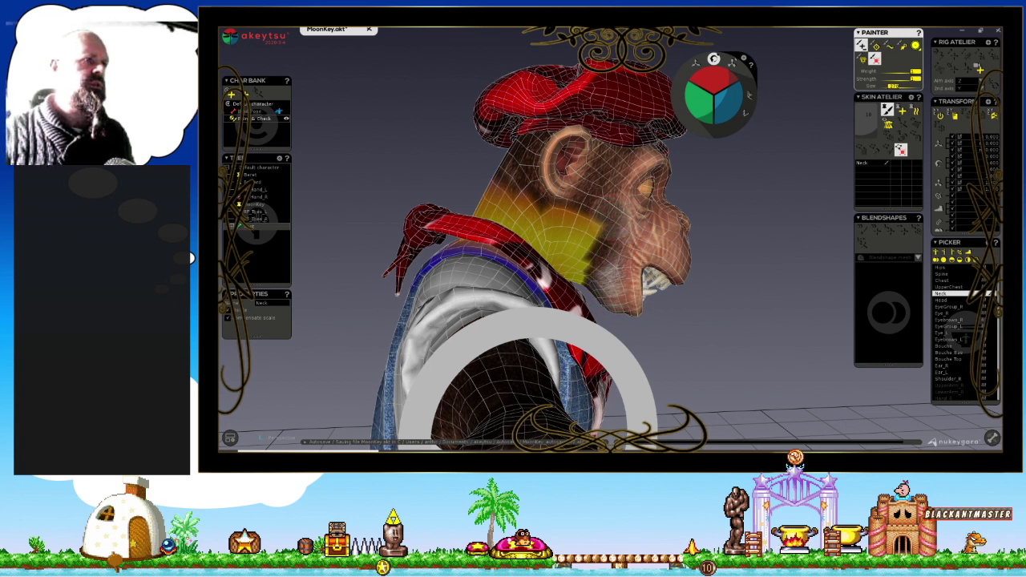
mouse_move(579, 282)
mouse_down()
mouse_move(598, 209)
mouse_move(581, 210)
mouse_up()
drag(594, 264, 574, 212)
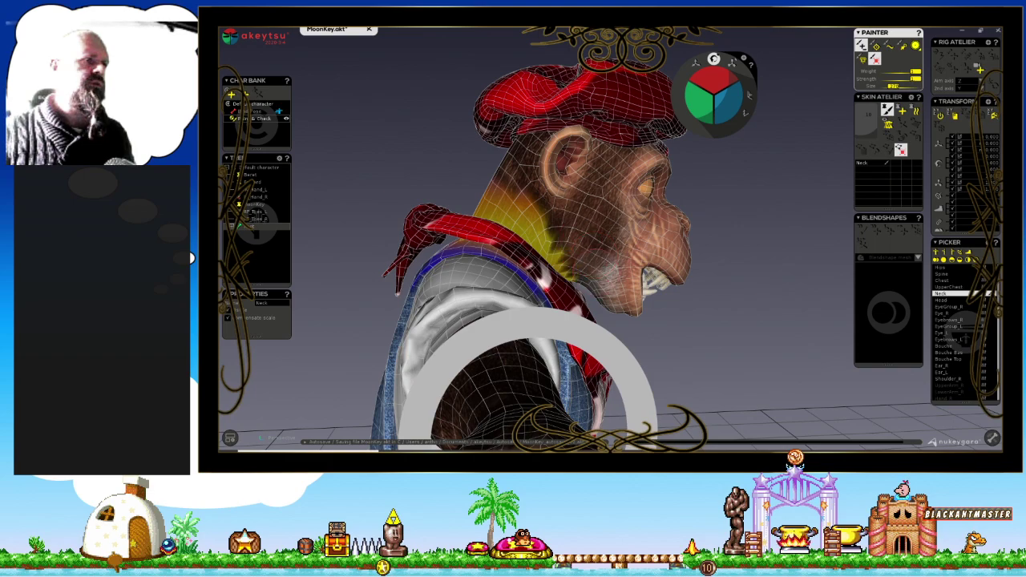
Switch to the add brush and paint Neck weight back along the neck.
mouse_move(758, 264)
middle_down()
mouse_move(477, 175)
mouse_move(564, 200)
middle_up()
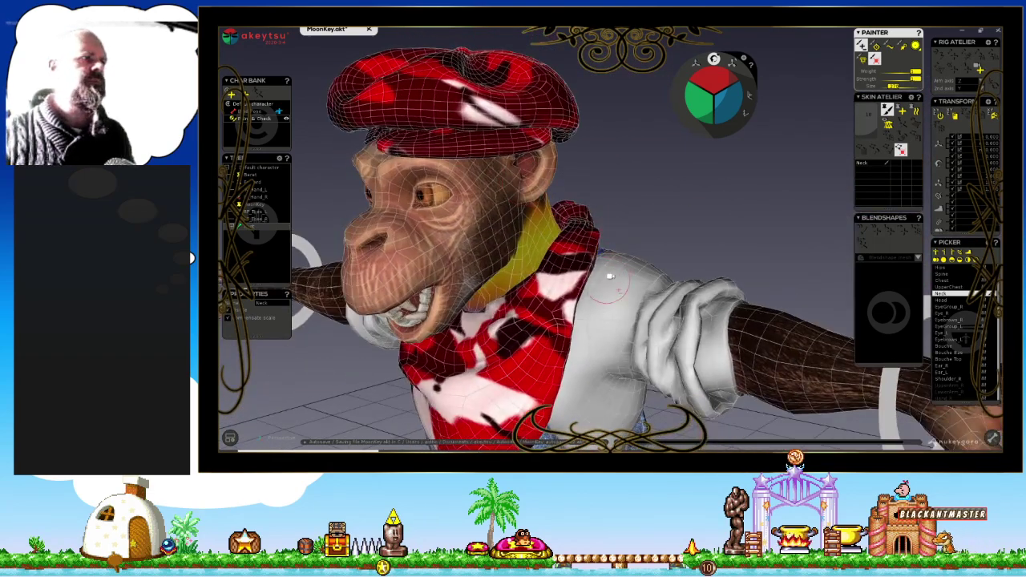
middle_drag(571, 315, 543, 268)
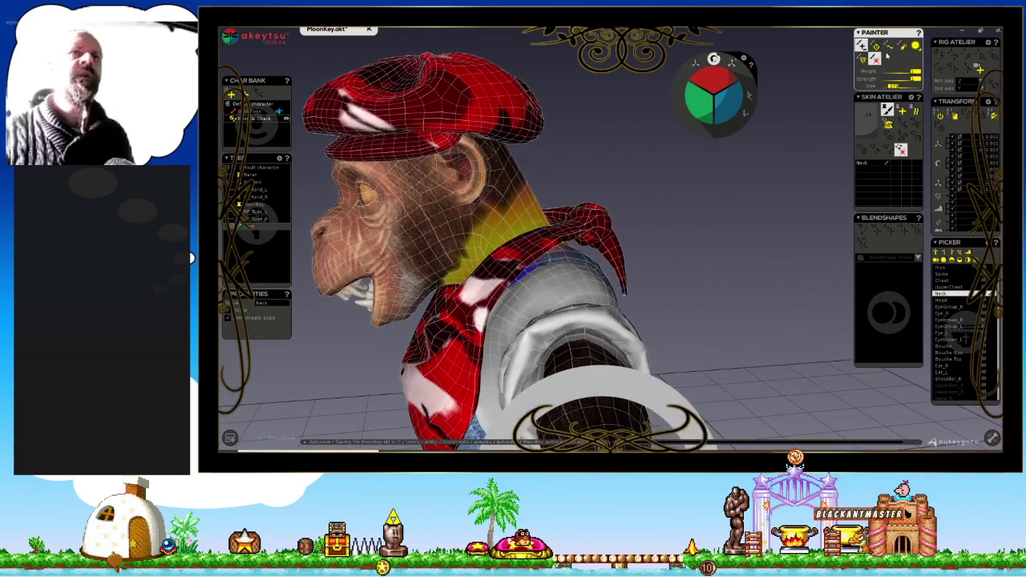
click(888, 47)
drag(480, 236, 528, 167)
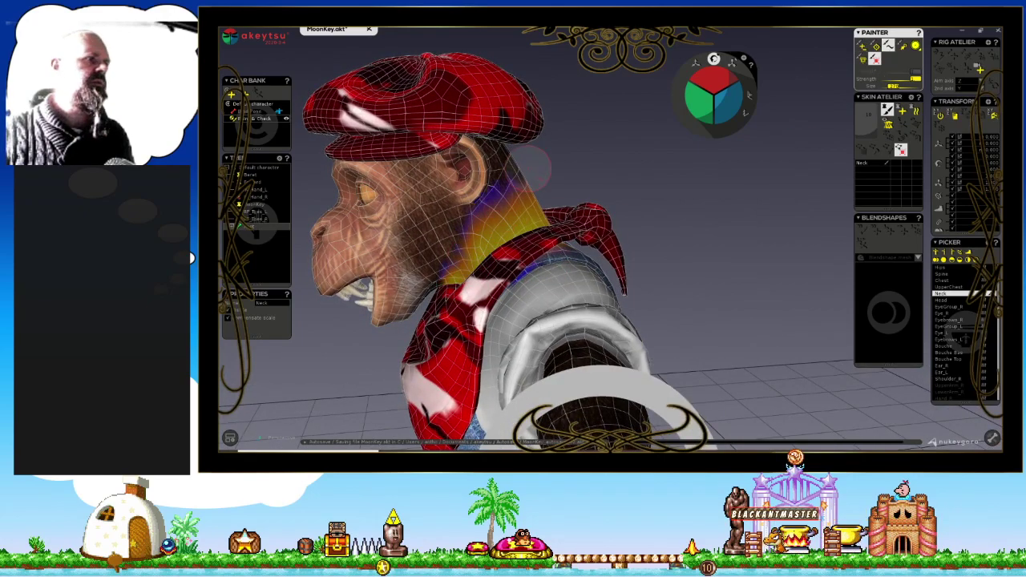
Inspect the Neck weights from the back and sides, removing stray weight from the left shoulder.
middle_drag(562, 192, 422, 209)
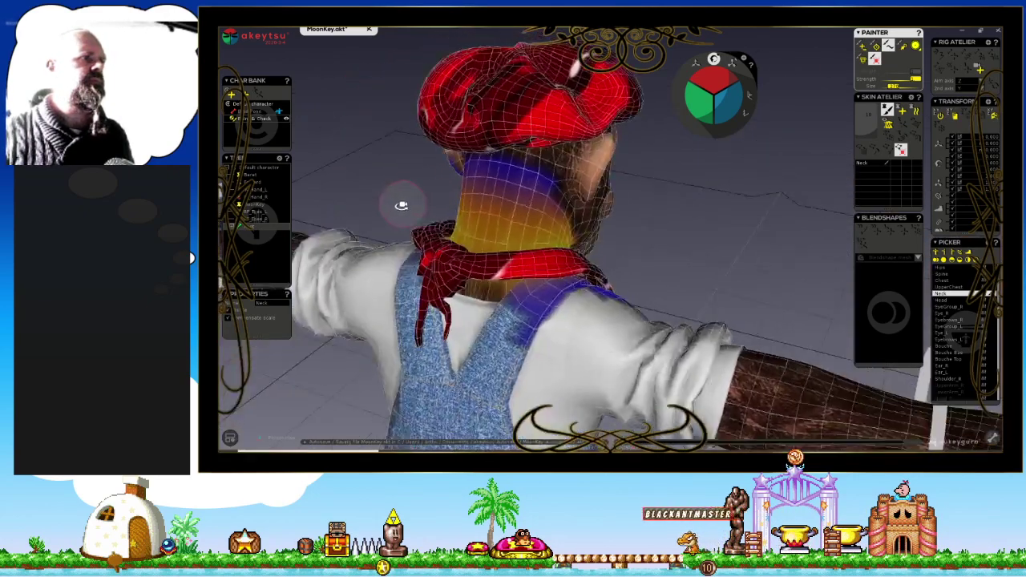
mouse_move(561, 212)
middle_down()
mouse_move(361, 201)
mouse_move(465, 196)
middle_up()
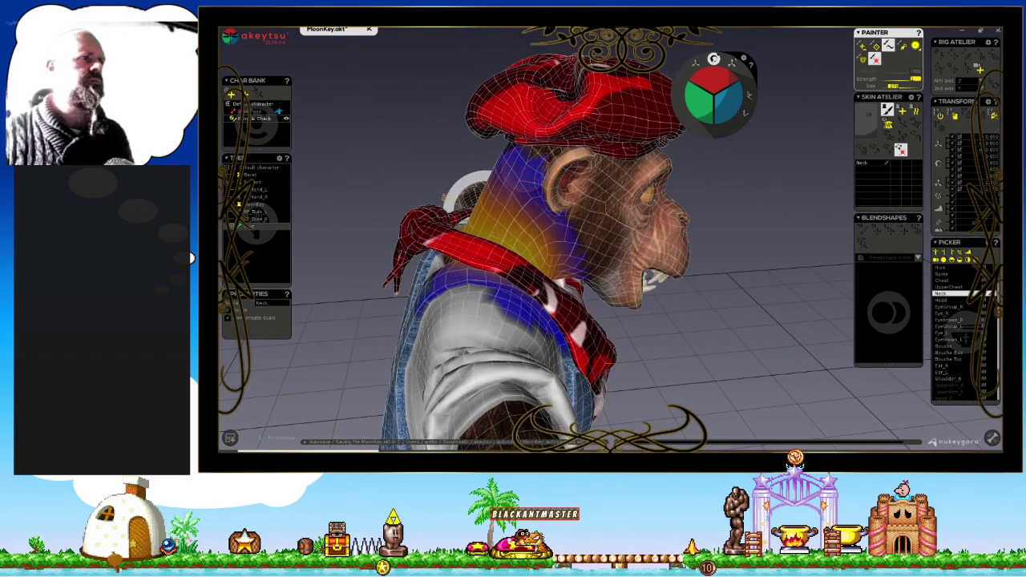
mouse_move(447, 170)
middle_down()
mouse_move(648, 160)
mouse_move(544, 173)
mouse_move(503, 154)
middle_up()
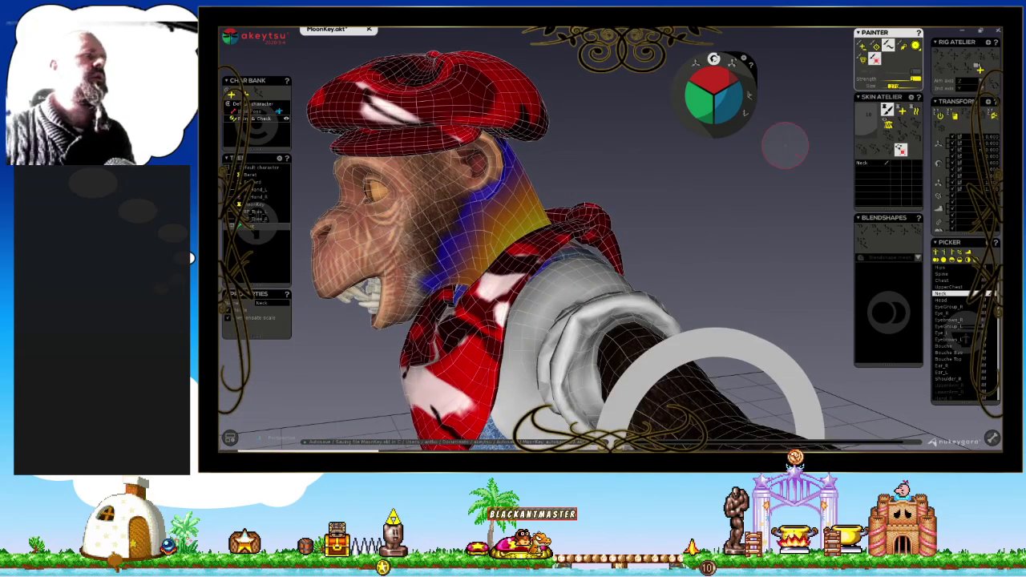
mouse_move(690, 151)
middle_down()
mouse_move(609, 138)
mouse_move(436, 166)
middle_up()
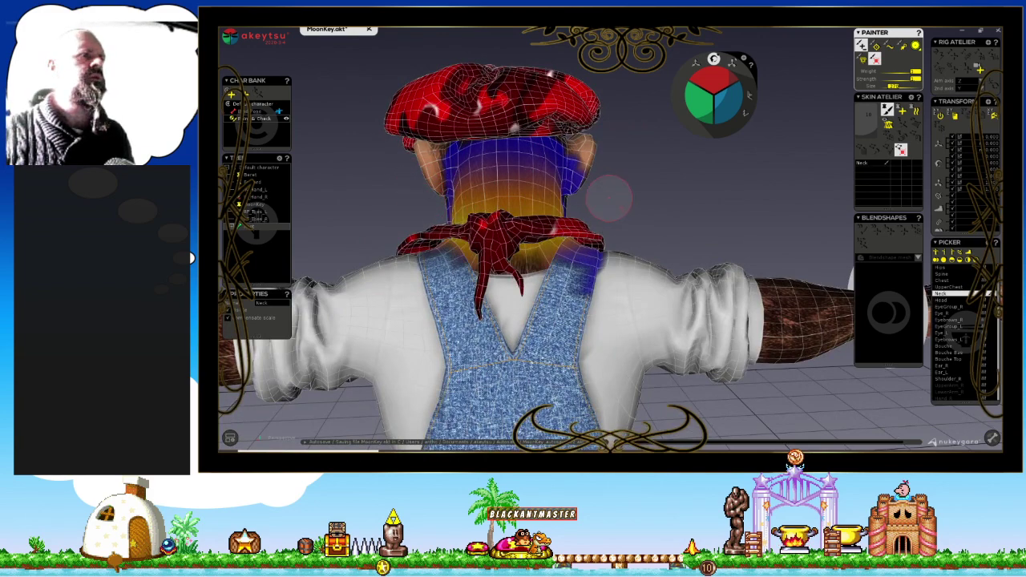
mouse_move(637, 192)
middle_down()
mouse_move(447, 191)
mouse_move(429, 214)
middle_up()
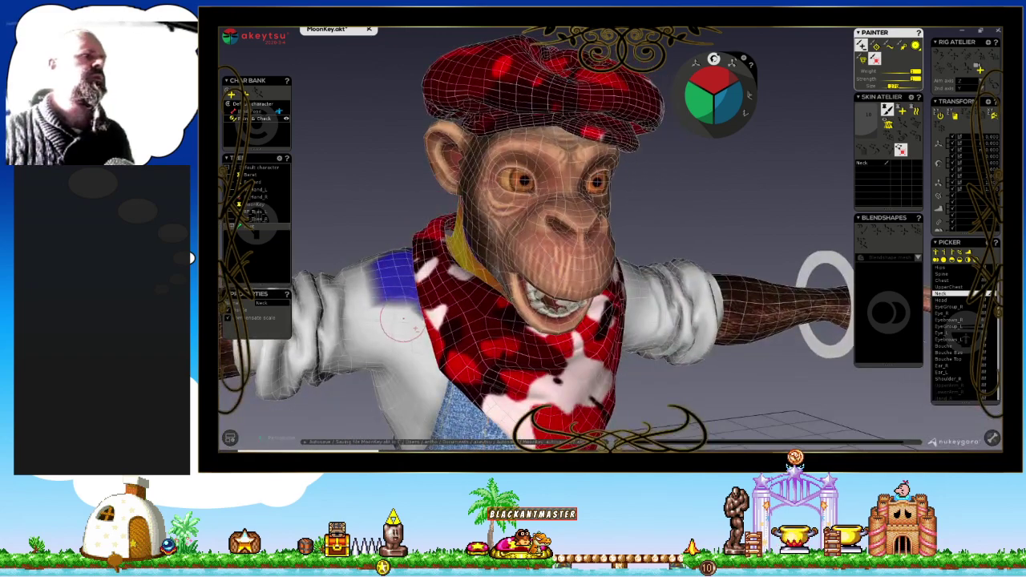
drag(401, 321, 393, 280)
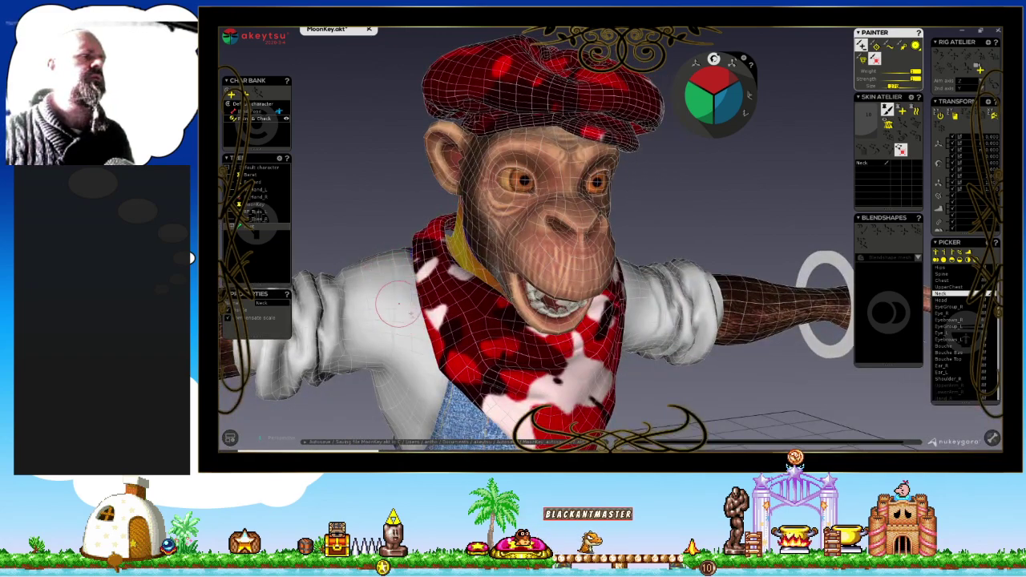
Spread the Neck weight across the upper shoulders, extending it over the right shoulder.
mouse_move(355, 195)
middle_down()
mouse_move(596, 200)
mouse_move(633, 238)
mouse_move(608, 201)
middle_up()
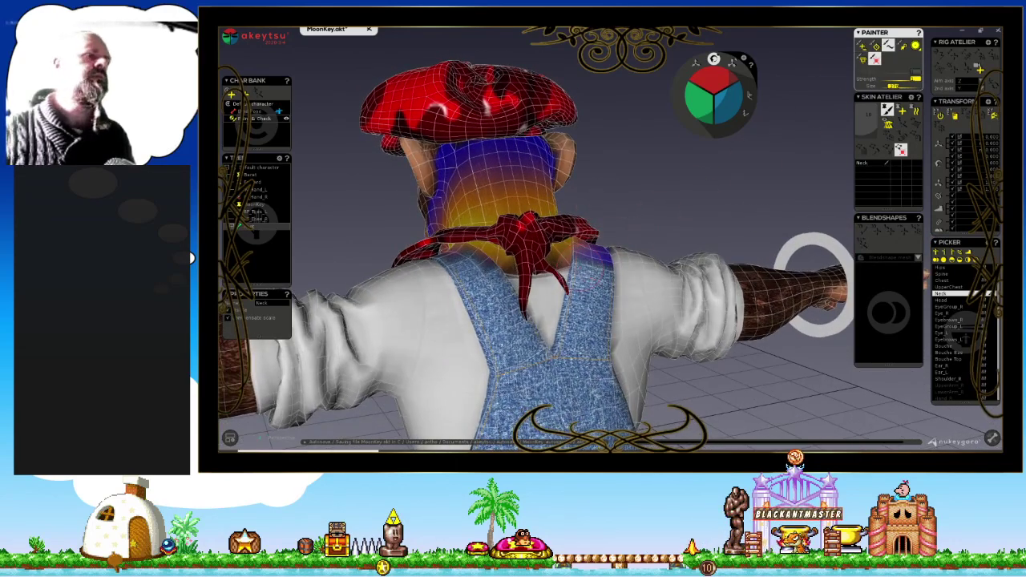
drag(617, 263, 449, 268)
middle_drag(445, 256, 449, 264)
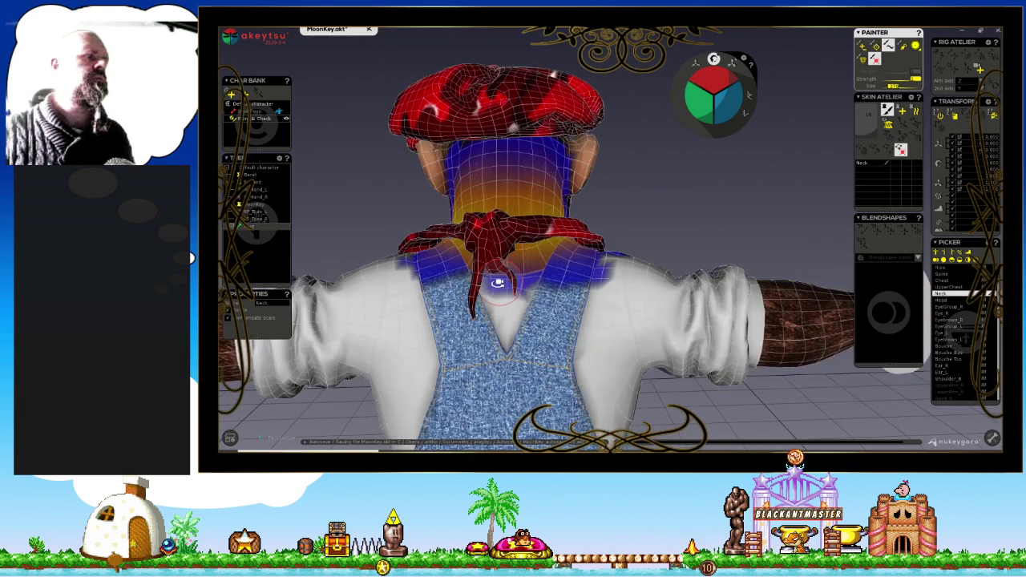
drag(481, 276, 592, 285)
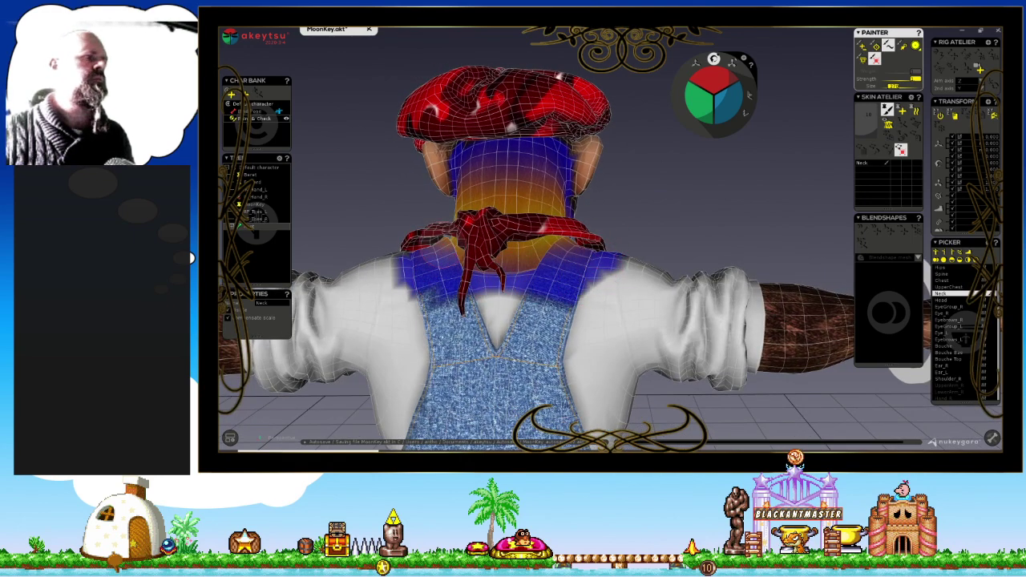
Orbit around the chimp to review the Neck weight falloff from front, sides and back.
middle_drag(438, 240, 641, 202)
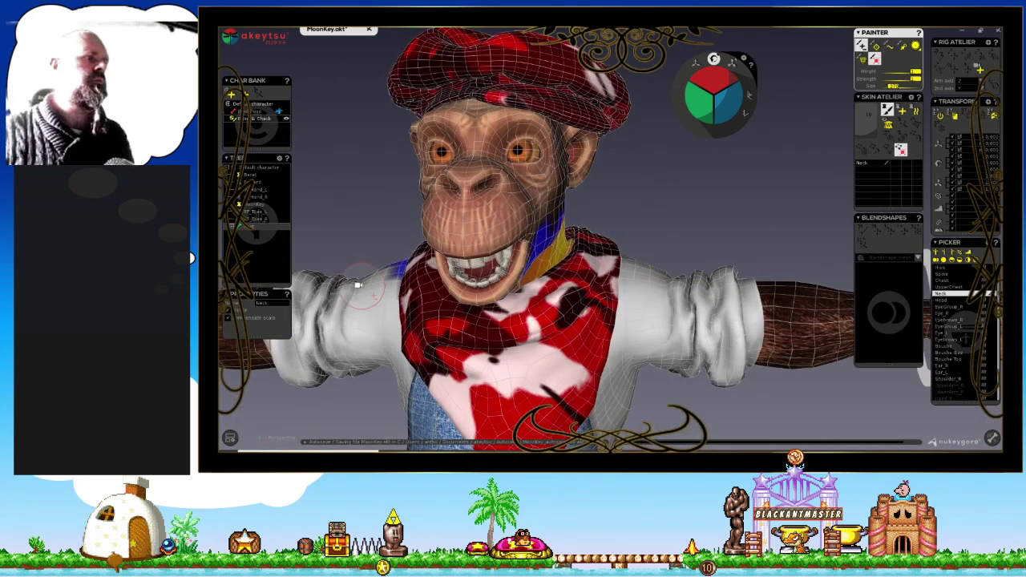
middle_drag(359, 285, 619, 318)
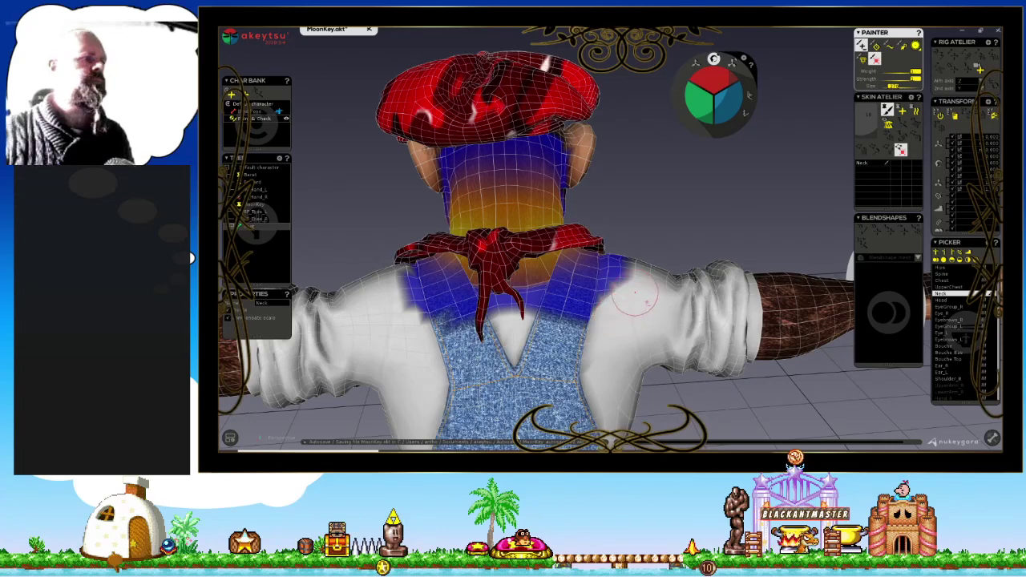
middle_drag(419, 295, 385, 287)
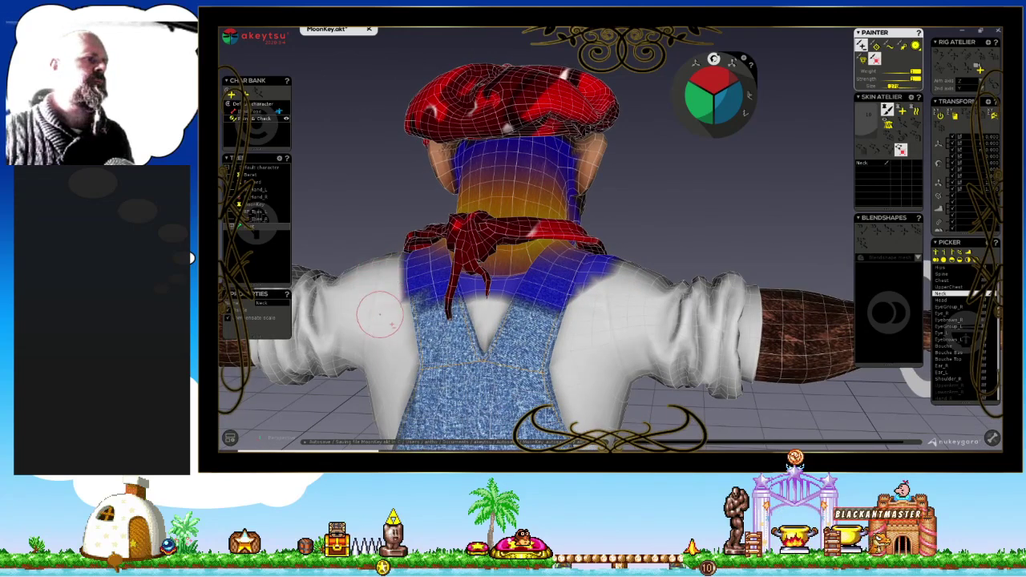
middle_drag(600, 305, 630, 300)
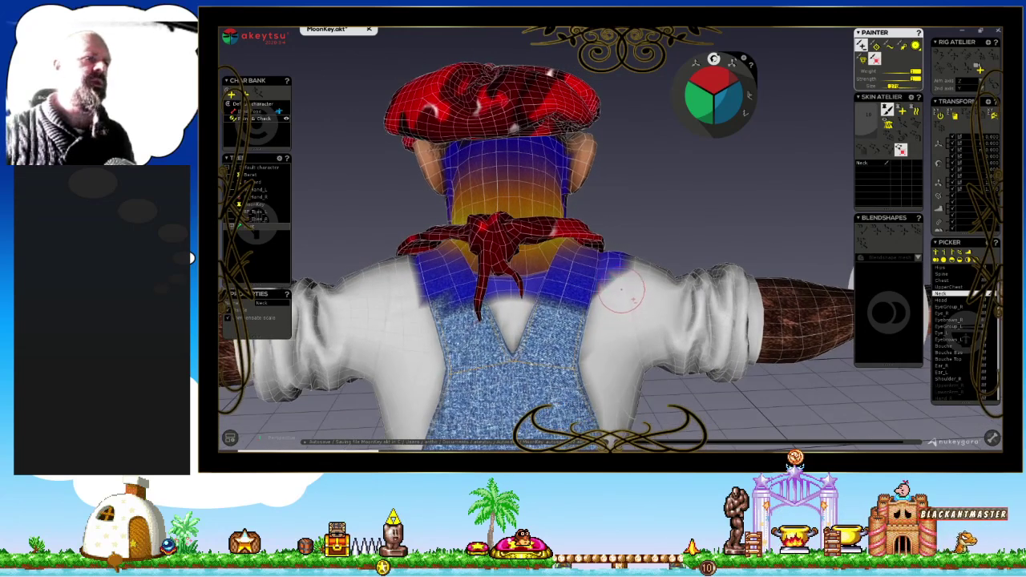
mouse_move(672, 240)
middle_down()
mouse_move(419, 228)
mouse_move(393, 292)
mouse_move(637, 343)
mouse_move(802, 293)
mouse_move(756, 286)
mouse_move(775, 294)
mouse_move(561, 317)
middle_up()
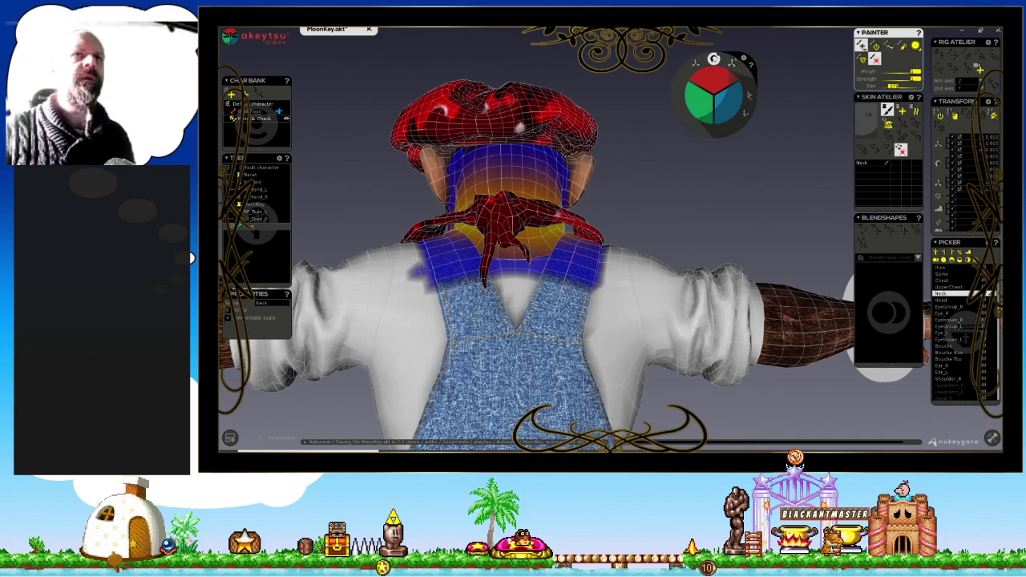
mouse_move(579, 347)
middle_down()
mouse_move(561, 385)
mouse_move(414, 361)
middle_up()
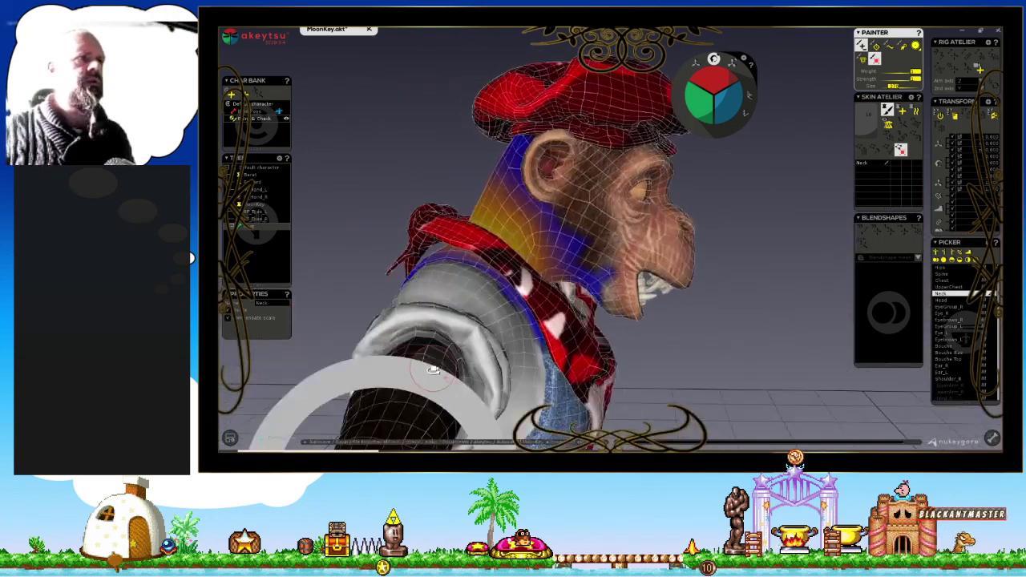
middle_drag(502, 326, 386, 314)
middle_drag(395, 350, 605, 318)
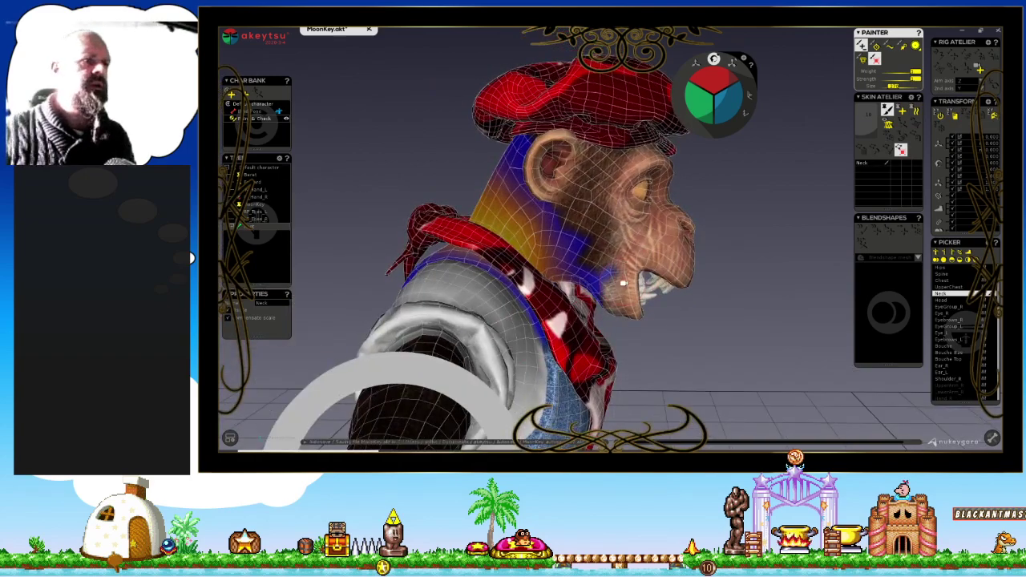
middle_drag(624, 283, 399, 292)
middle_drag(684, 299, 449, 295)
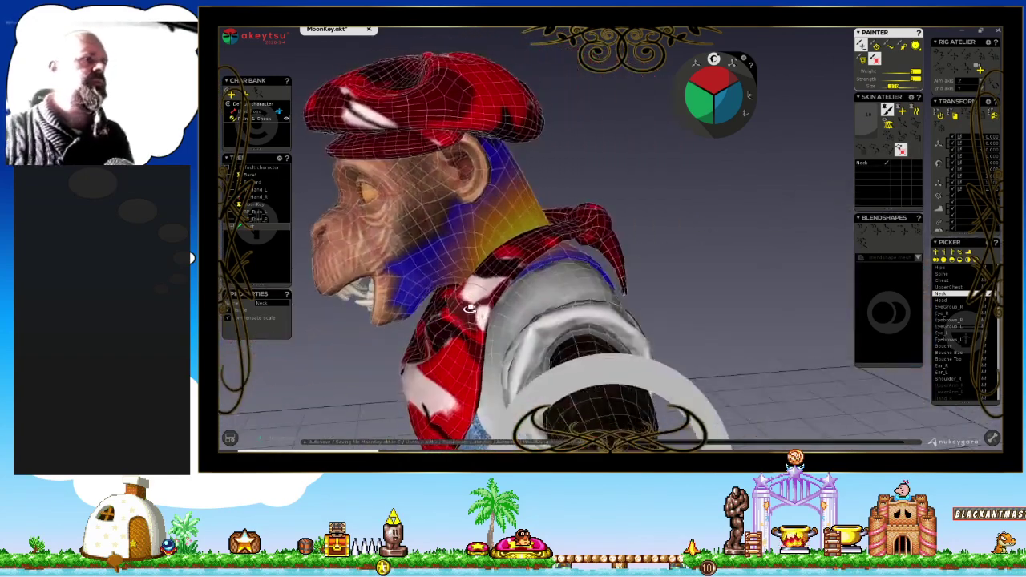
mouse_move(385, 325)
middle_down()
mouse_move(521, 301)
mouse_move(449, 320)
mouse_move(432, 304)
middle_up()
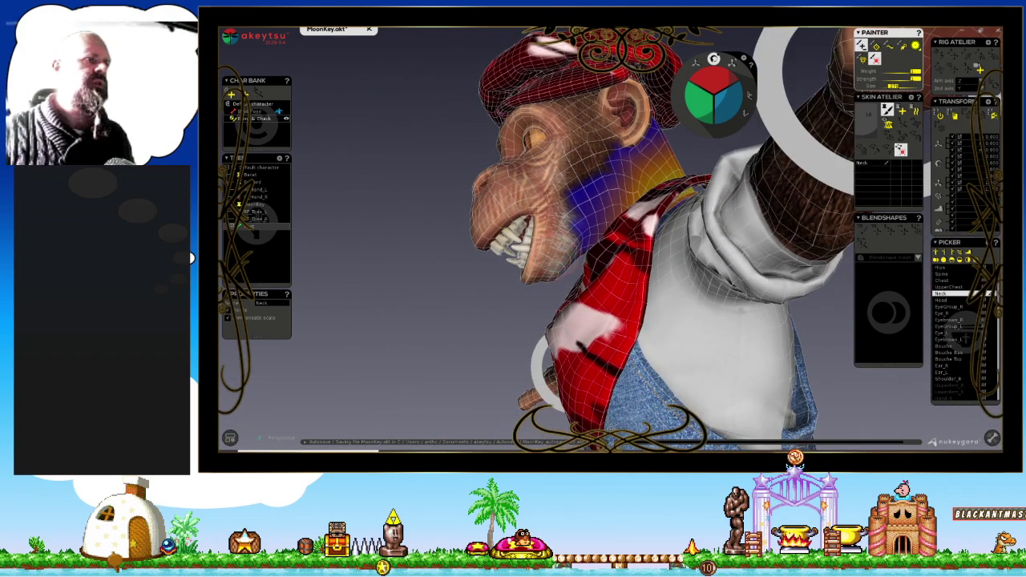
mouse_move(558, 222)
middle_down()
mouse_move(499, 293)
mouse_move(740, 284)
mouse_move(663, 255)
mouse_move(648, 206)
mouse_move(647, 215)
middle_up()
Switch to the Head joint and inspect its weights from above and in profile.
click(645, 215)
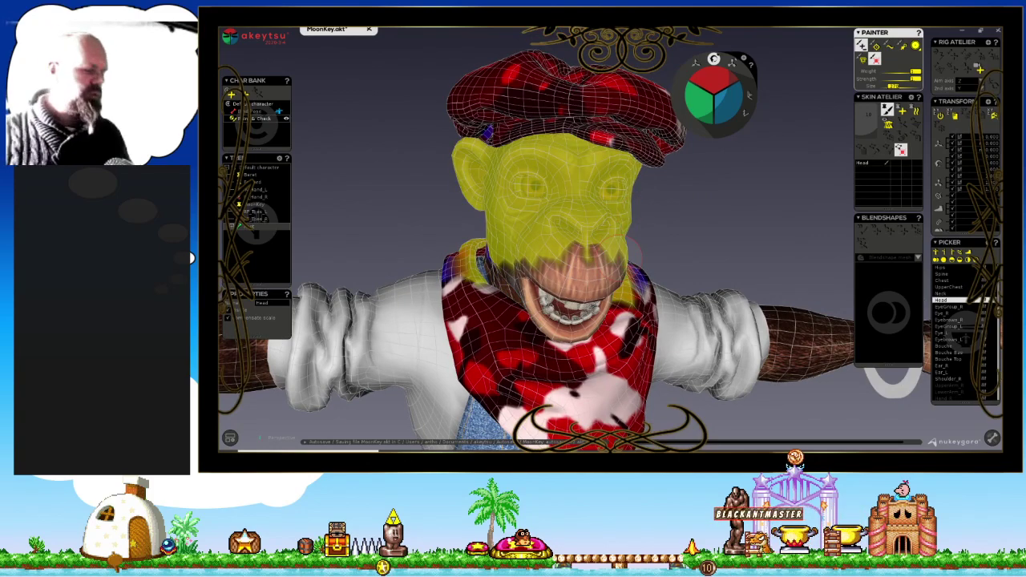
mouse_move(626, 248)
middle_down()
mouse_move(642, 232)
mouse_move(669, 252)
middle_up()
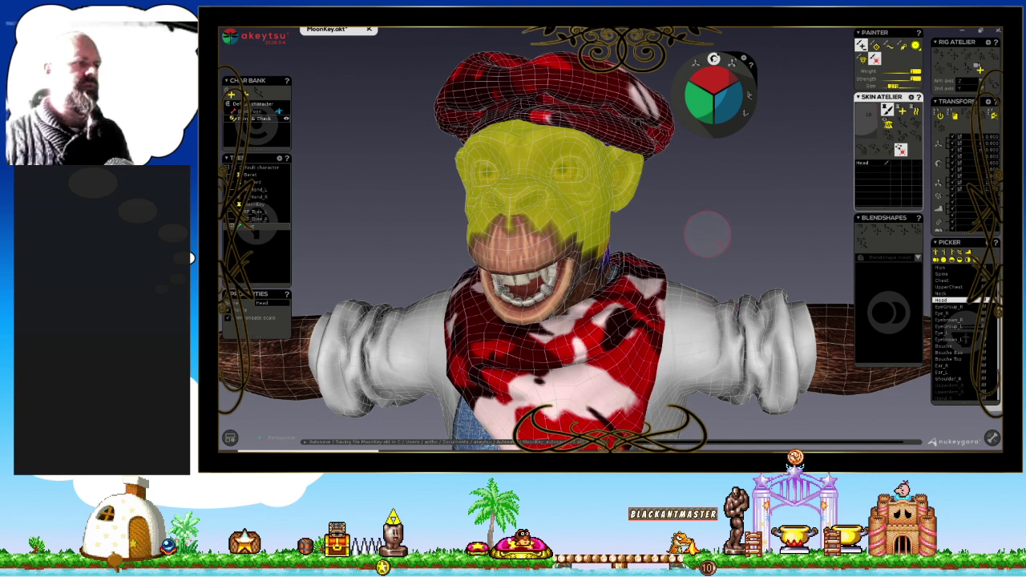
mouse_move(576, 279)
middle_down()
mouse_move(705, 279)
mouse_move(716, 300)
mouse_move(689, 249)
mouse_move(701, 224)
middle_up()
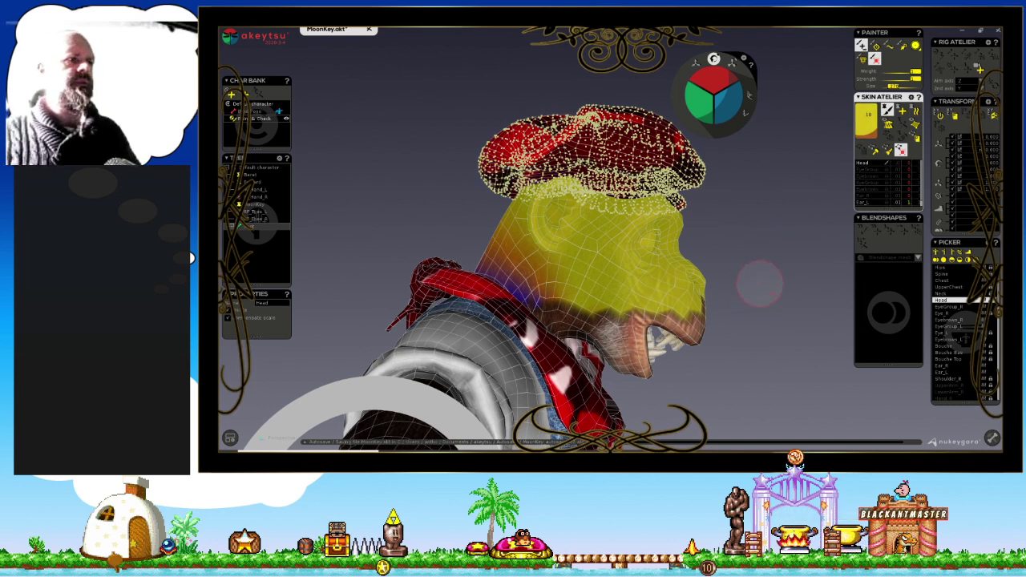
Select the beret and bandana meshes and hide them with H.
click(726, 295)
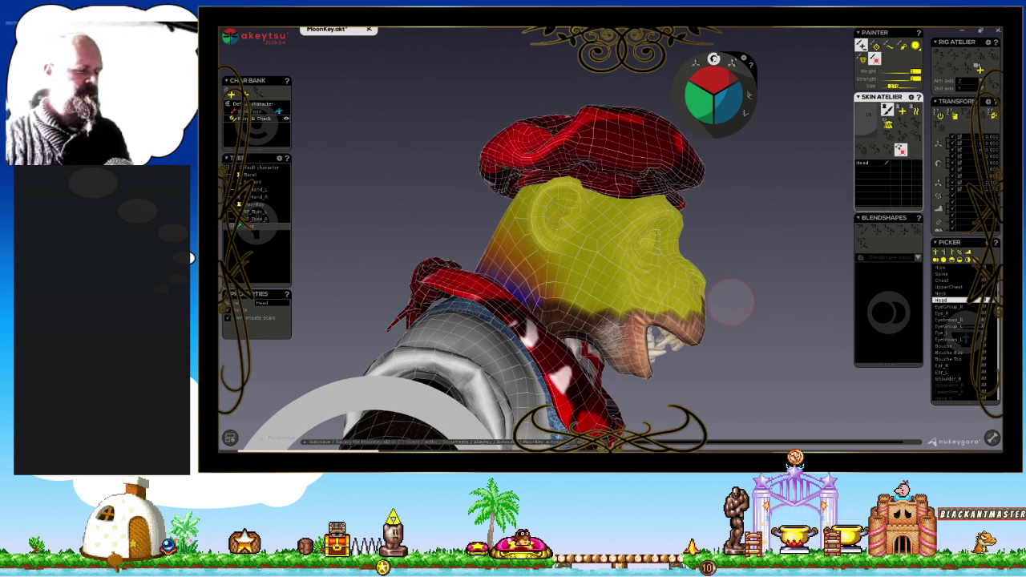
mouse_move(729, 300)
middle_down()
mouse_move(717, 314)
mouse_move(675, 275)
mouse_move(706, 288)
mouse_move(465, 255)
middle_up()
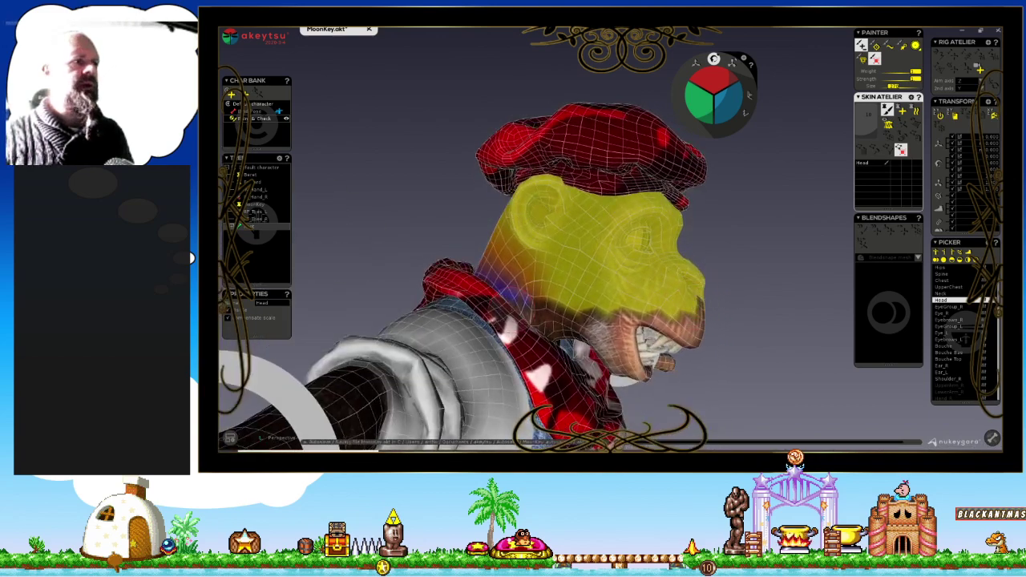
click(451, 251)
click(480, 138)
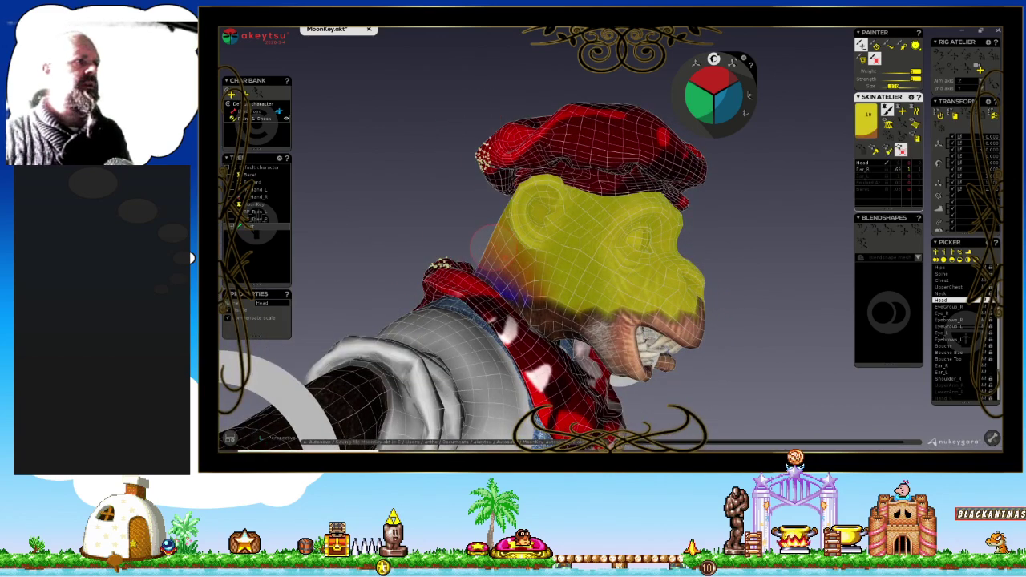
double_click(483, 238)
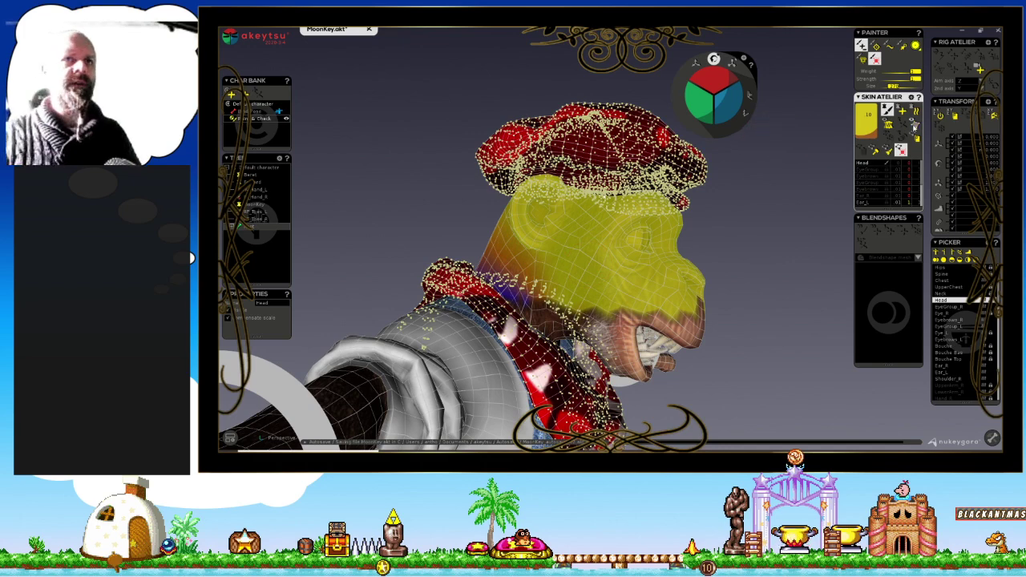
key(h)
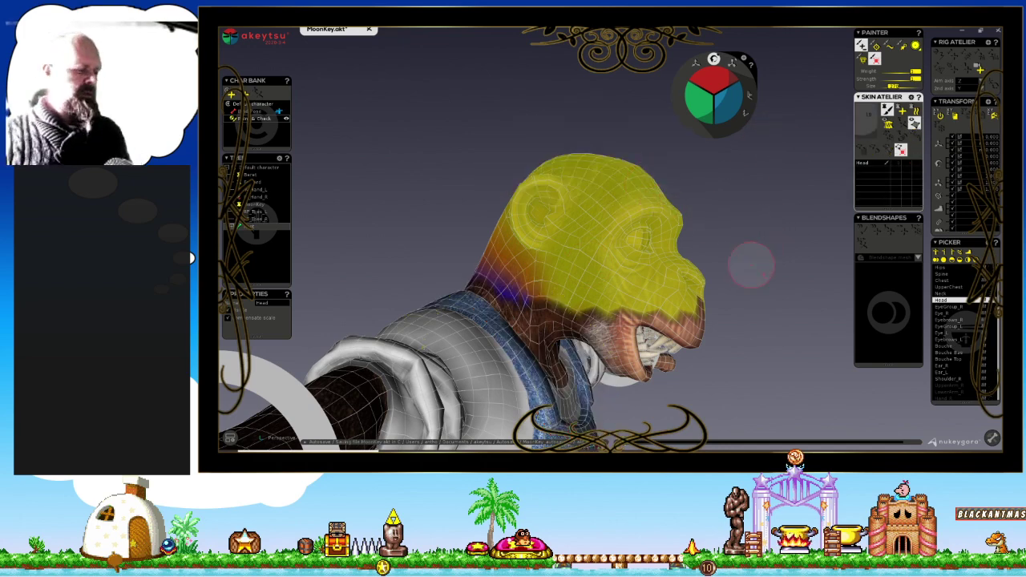
mouse_move(752, 265)
middle_down()
mouse_move(639, 202)
mouse_move(623, 266)
mouse_move(683, 273)
mouse_move(732, 304)
mouse_move(740, 328)
mouse_move(695, 298)
mouse_move(717, 292)
mouse_move(703, 280)
mouse_move(724, 284)
middle_up()
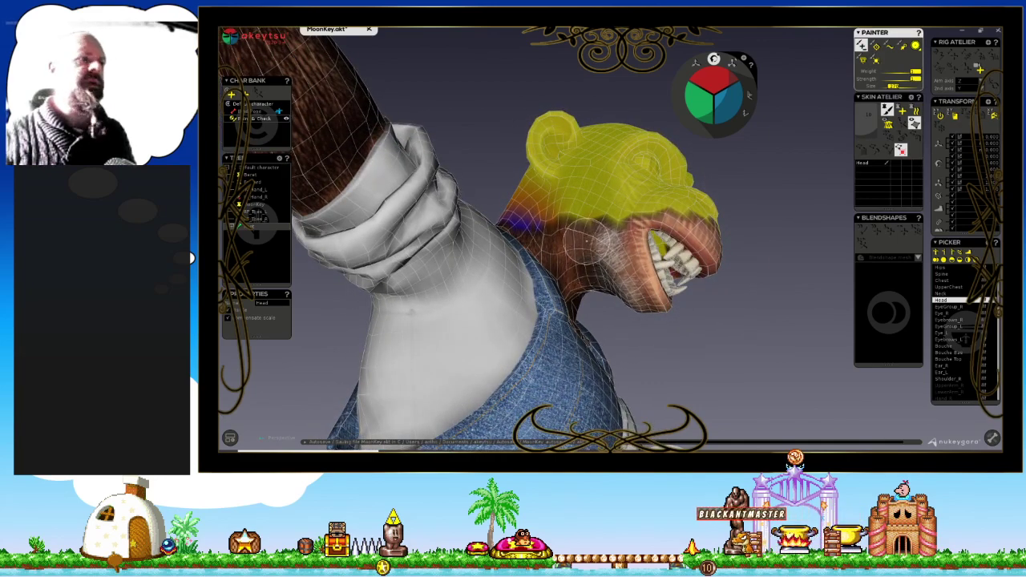
Extend the Head weight down into the neck, then check it from the side and the open mouth.
scroll(578, 241, up, 3)
mouse_move(570, 196)
mouse_down()
mouse_move(533, 142)
mouse_move(493, 122)
mouse_move(570, 197)
mouse_up()
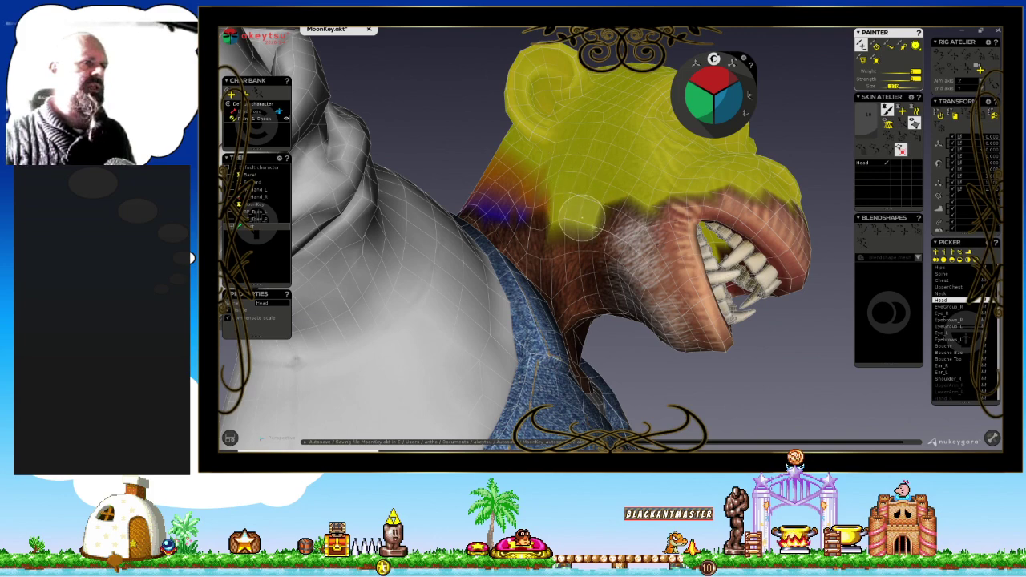
mouse_move(609, 317)
middle_down()
mouse_move(596, 339)
mouse_move(455, 361)
middle_up()
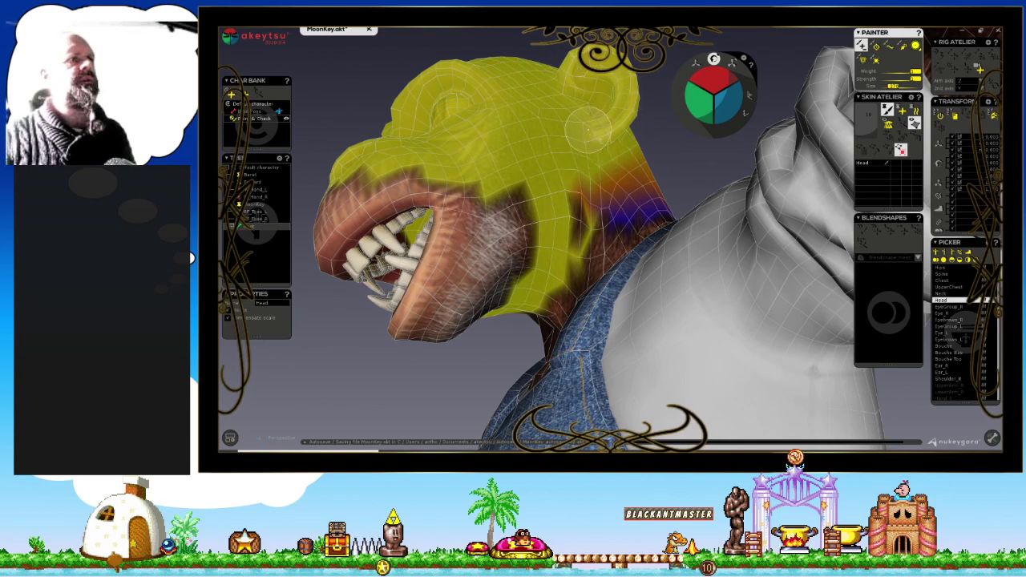
mouse_move(552, 268)
middle_down()
mouse_move(607, 236)
mouse_move(637, 246)
mouse_move(589, 241)
mouse_move(554, 252)
mouse_move(648, 284)
middle_up()
mouse_move(562, 186)
middle_down()
mouse_move(552, 179)
mouse_move(565, 181)
mouse_move(545, 224)
mouse_move(477, 244)
middle_up()
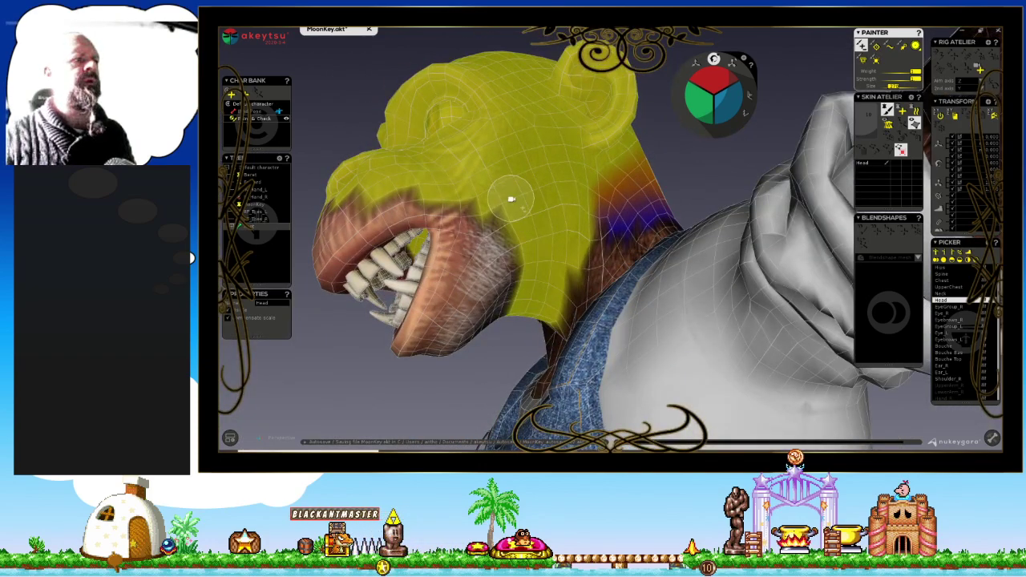
mouse_move(509, 197)
middle_down()
mouse_move(563, 198)
mouse_move(595, 171)
mouse_move(613, 181)
mouse_move(603, 174)
middle_up()
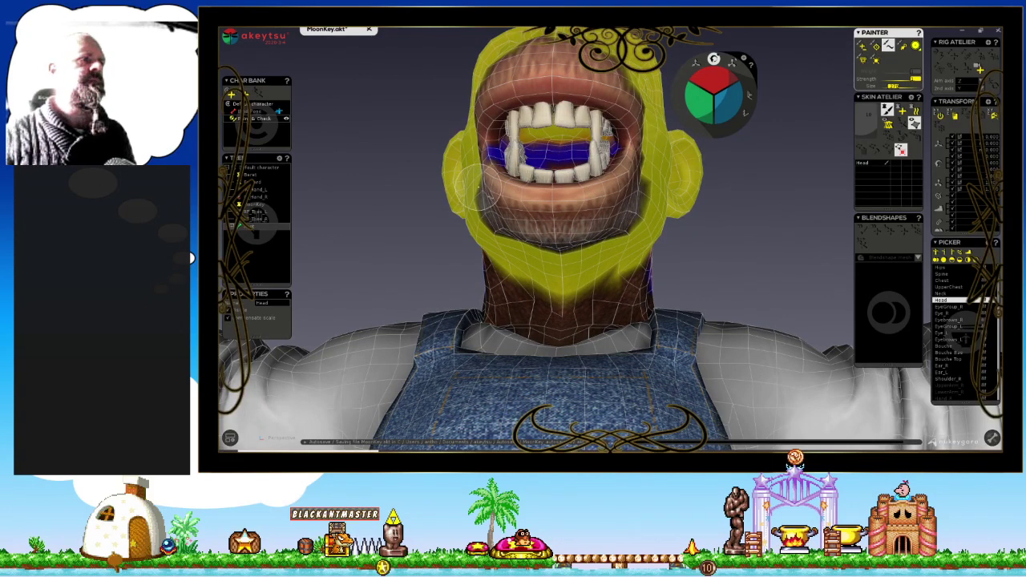
Paint lower Head weight over the cheek, jaw and neck, touching up the back of the neck.
mouse_move(624, 210)
mouse_down()
mouse_move(634, 184)
mouse_move(509, 240)
mouse_up()
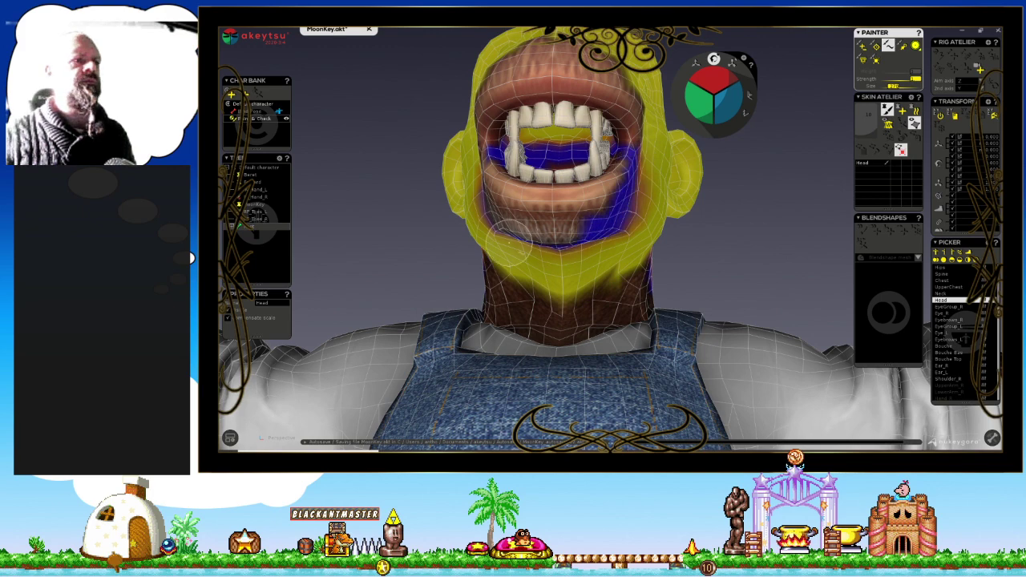
mouse_move(609, 277)
mouse_down()
mouse_move(589, 295)
mouse_move(523, 295)
mouse_move(482, 281)
mouse_move(619, 294)
mouse_up()
mouse_move(633, 276)
middle_down()
mouse_move(543, 321)
mouse_move(559, 305)
middle_up()
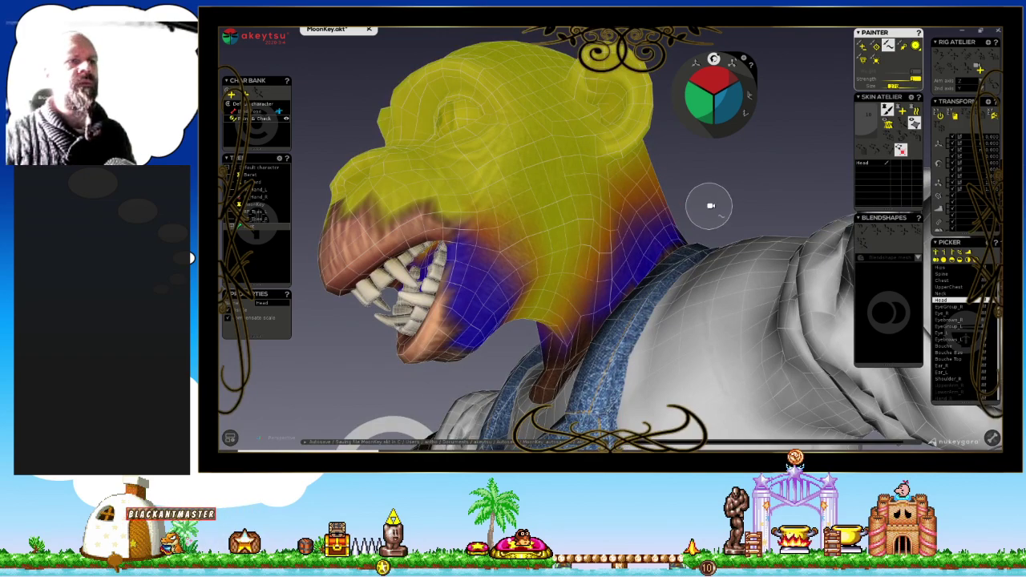
mouse_move(710, 206)
middle_down()
mouse_move(596, 240)
mouse_move(547, 236)
middle_up()
mouse_move(548, 236)
mouse_down()
mouse_move(641, 252)
mouse_move(658, 232)
mouse_up()
mouse_move(658, 232)
middle_down()
mouse_move(527, 264)
mouse_move(474, 259)
mouse_move(555, 222)
mouse_move(653, 325)
mouse_move(623, 291)
middle_up()
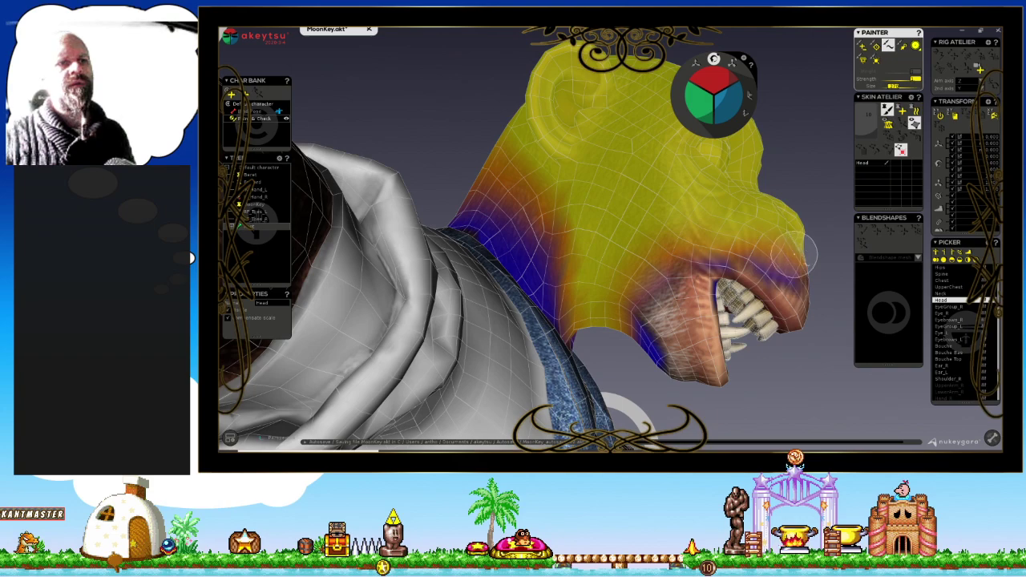
mouse_move(751, 232)
middle_down()
mouse_move(572, 248)
mouse_move(687, 217)
mouse_move(652, 216)
middle_up()
Lower the Head weight around the mouth's left side and inside the upper mouth.
mouse_move(501, 217)
middle_down()
mouse_move(509, 178)
mouse_move(541, 249)
mouse_move(529, 240)
middle_up()
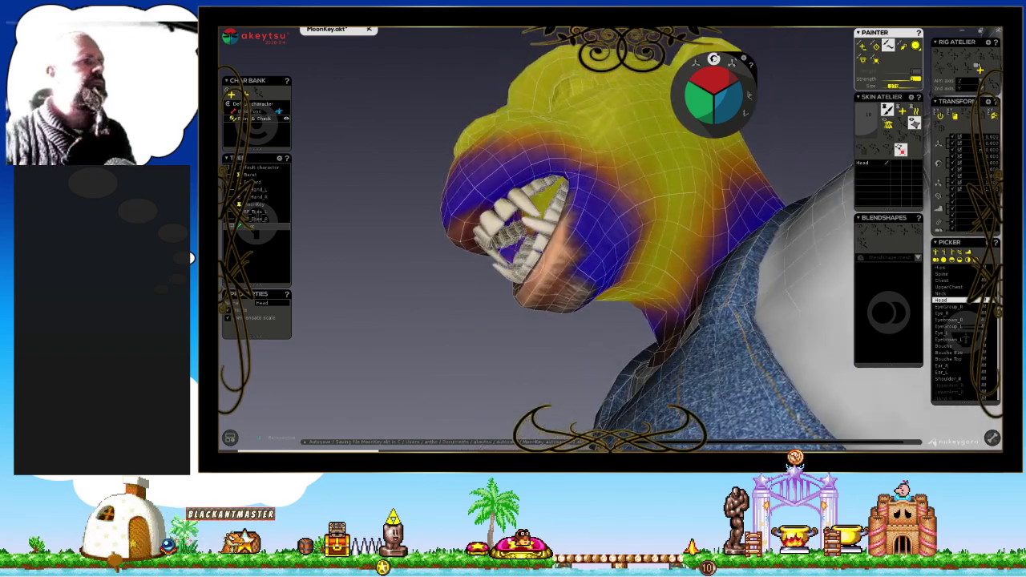
mouse_move(601, 210)
middle_down()
mouse_move(610, 185)
mouse_move(589, 192)
middle_up()
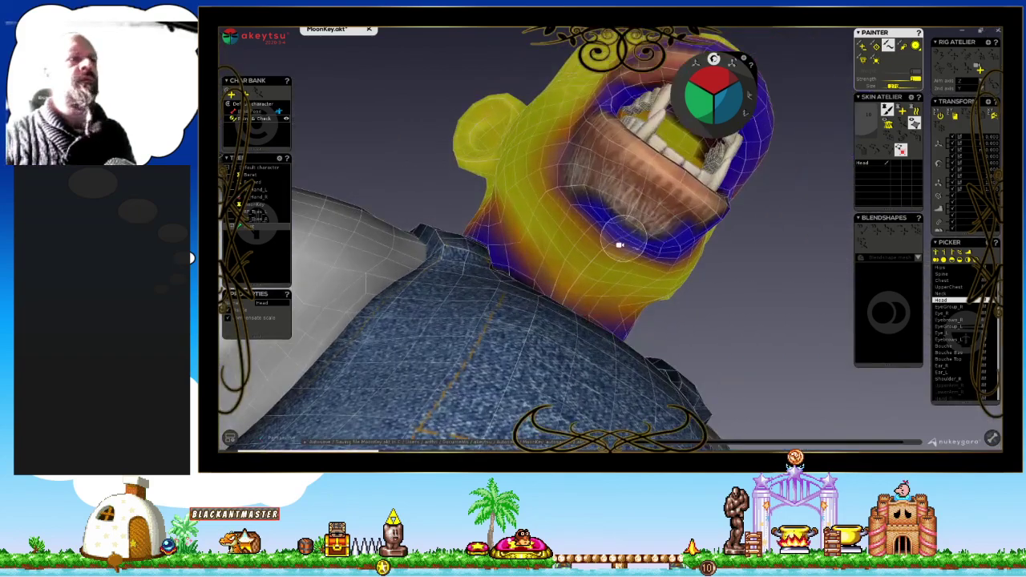
mouse_move(590, 193)
mouse_down()
mouse_move(589, 121)
mouse_move(597, 140)
mouse_move(584, 173)
mouse_move(605, 186)
mouse_up()
middle_drag(605, 186, 626, 240)
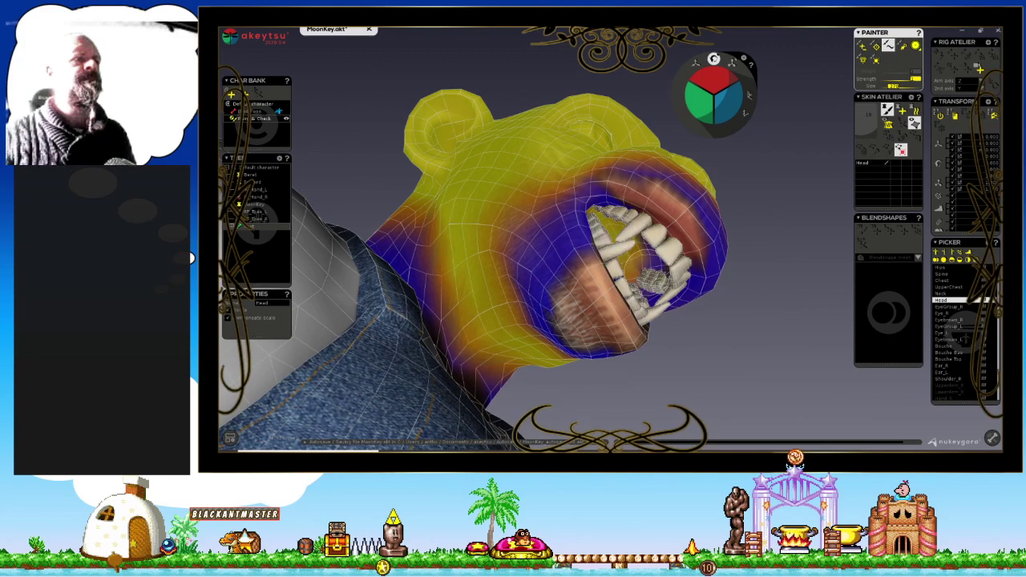
drag(618, 196, 681, 240)
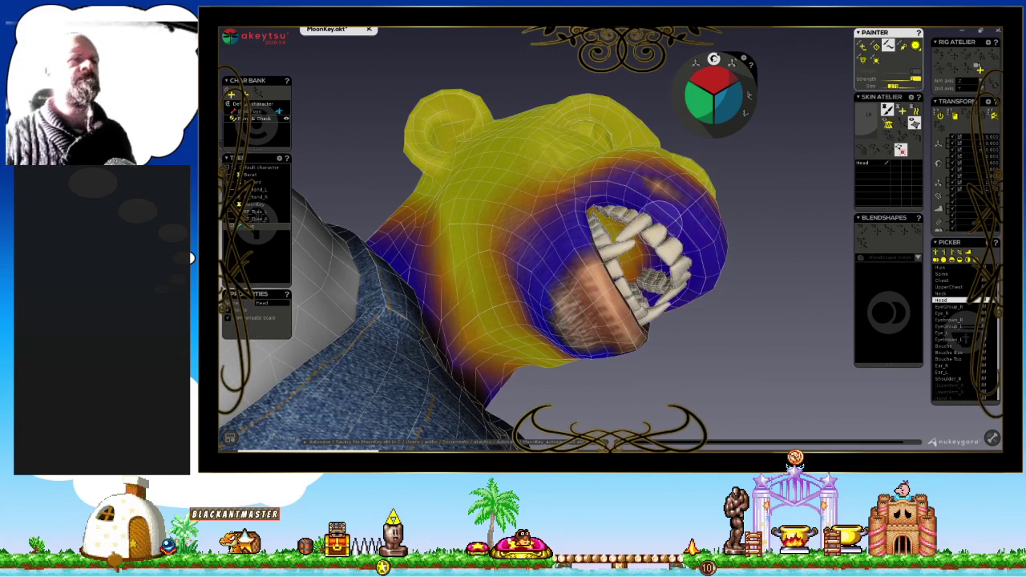
mouse_move(641, 235)
middle_down()
mouse_move(669, 273)
mouse_move(672, 248)
mouse_move(583, 277)
mouse_move(537, 256)
middle_up()
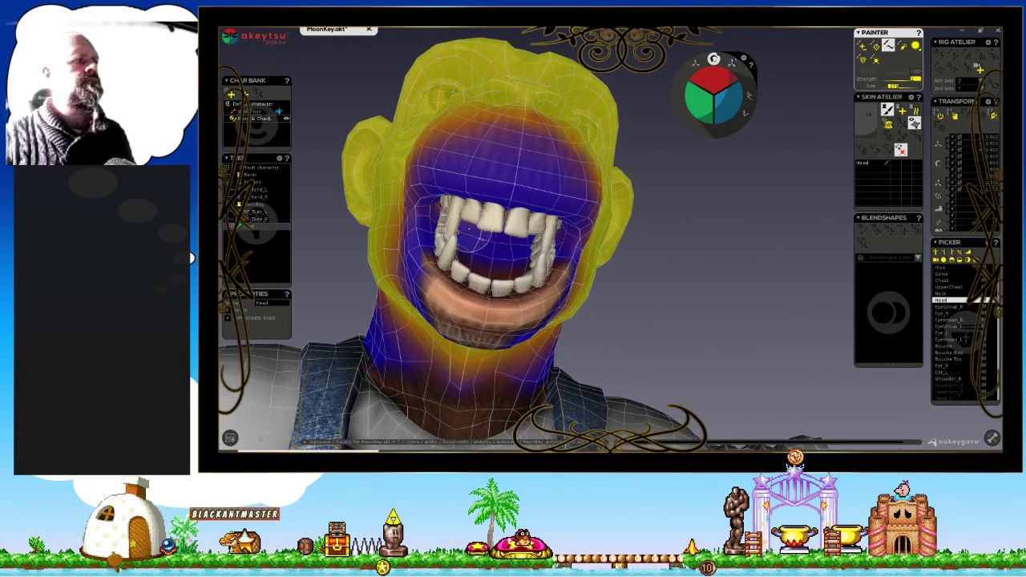
mouse_move(497, 241)
middle_down()
mouse_move(568, 278)
mouse_move(594, 345)
middle_up()
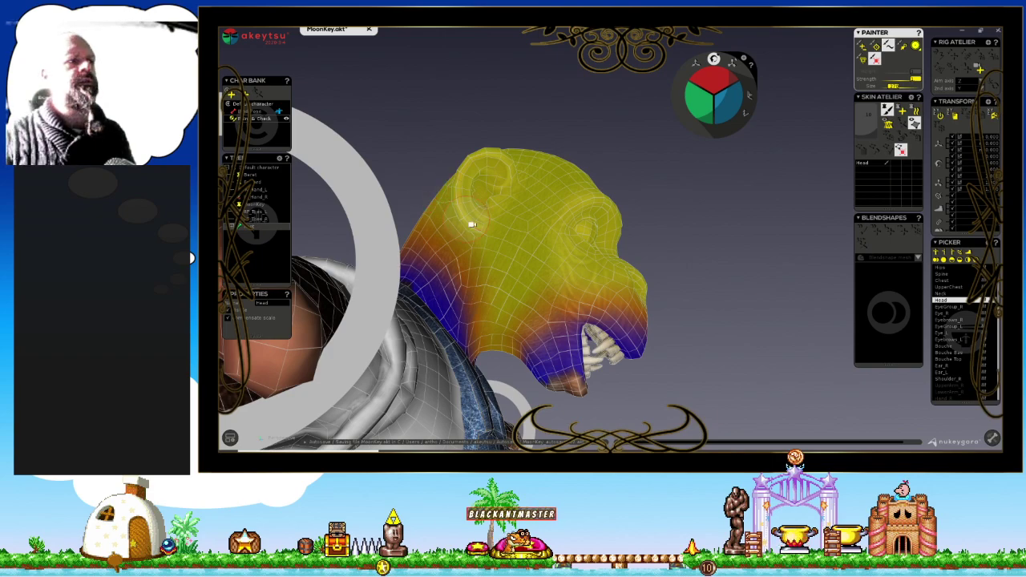
mouse_move(445, 204)
middle_down()
mouse_move(681, 255)
mouse_move(786, 243)
mouse_move(703, 257)
mouse_move(657, 232)
middle_up()
Switch to EyeGroup_R and move in close to a side view of the chimp's right eye.
key(Down)
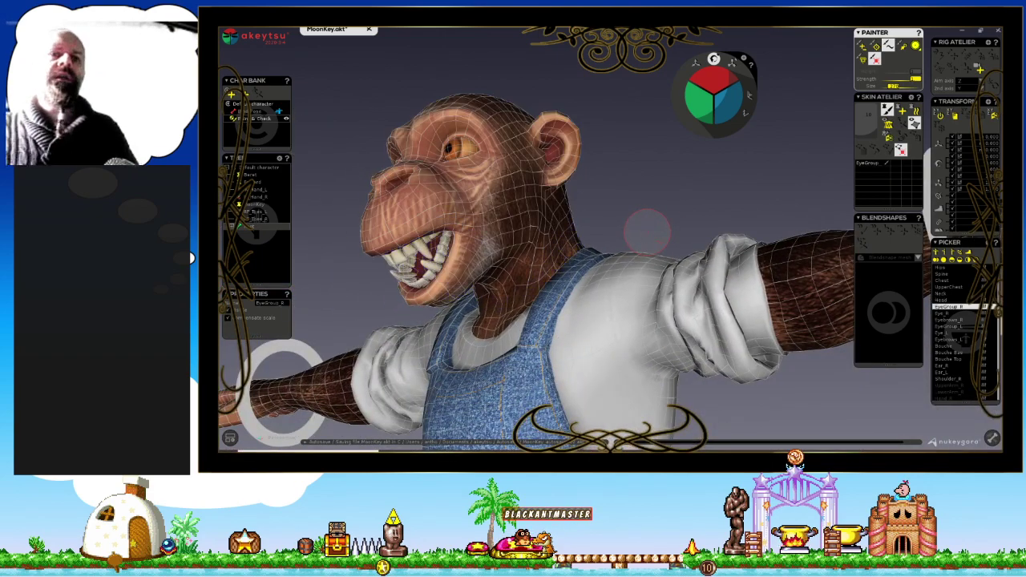
middle_drag(620, 213, 733, 222)
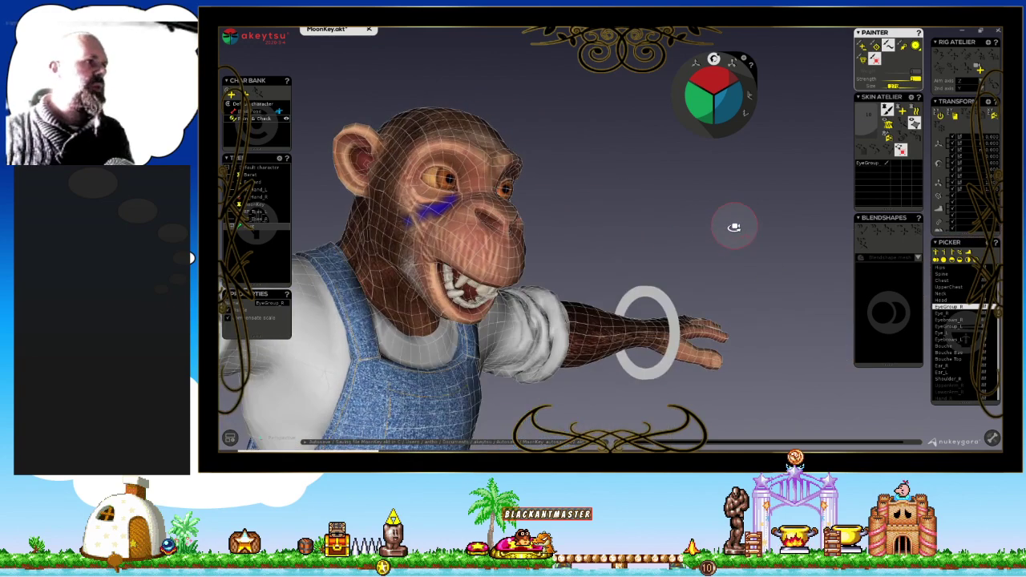
mouse_move(594, 208)
middle_down()
mouse_move(667, 236)
mouse_move(812, 92)
middle_up()
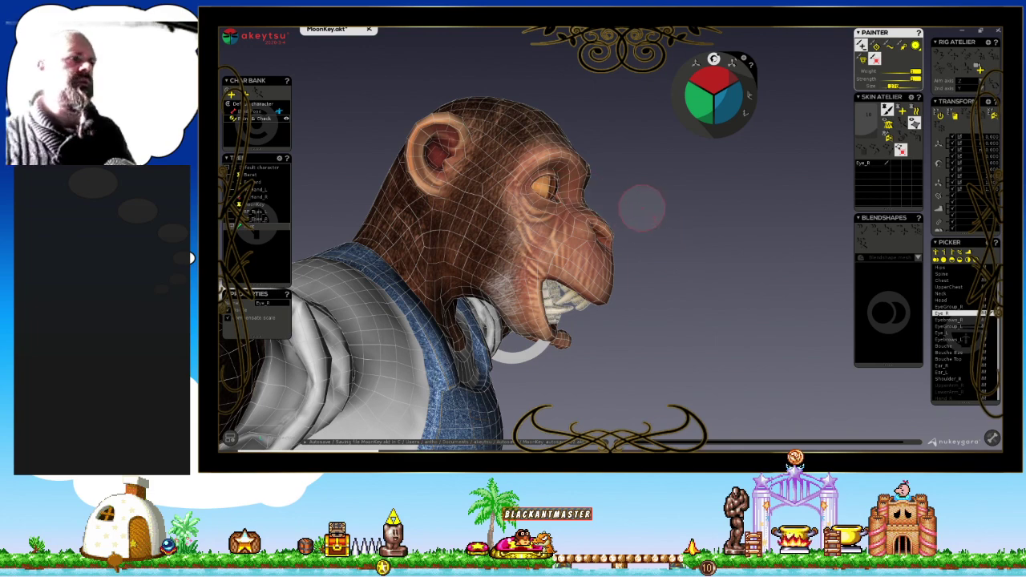
middle_drag(655, 220, 724, 236)
scroll(724, 236, up, 3)
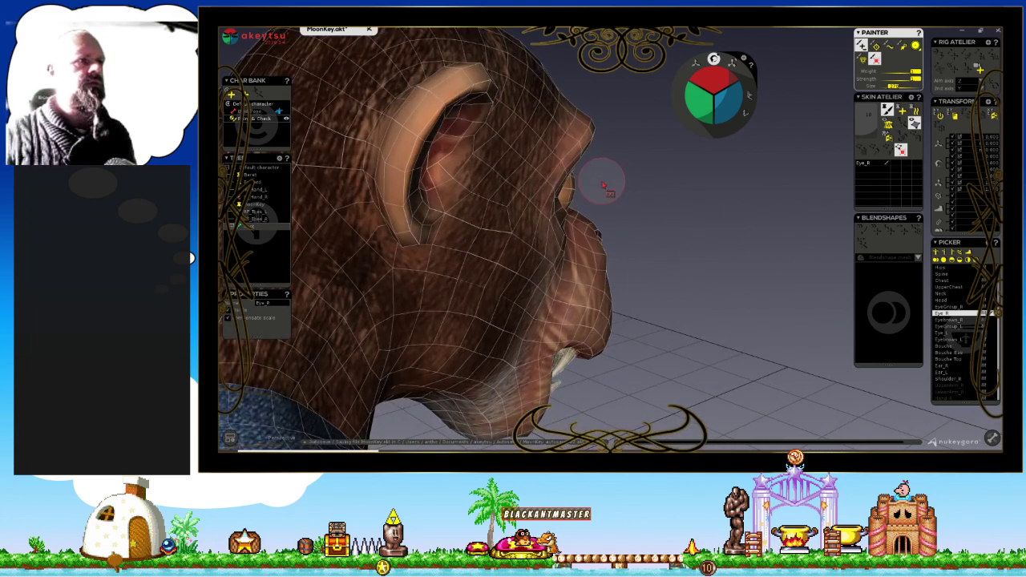
Select the right-eye vertices, preview the Eye_R weights, then make Eyebrows_R active.
click(571, 195)
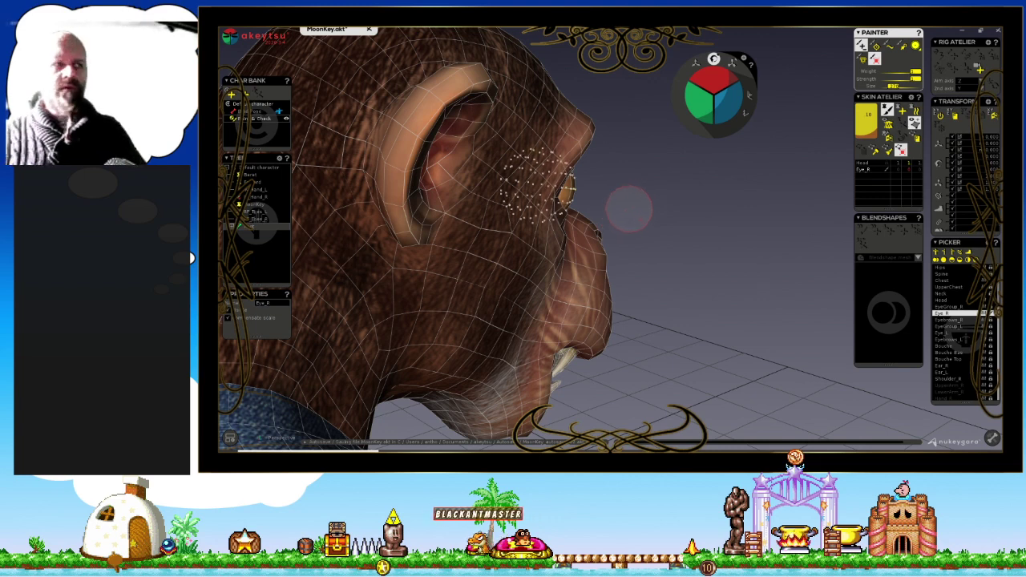
click(690, 189)
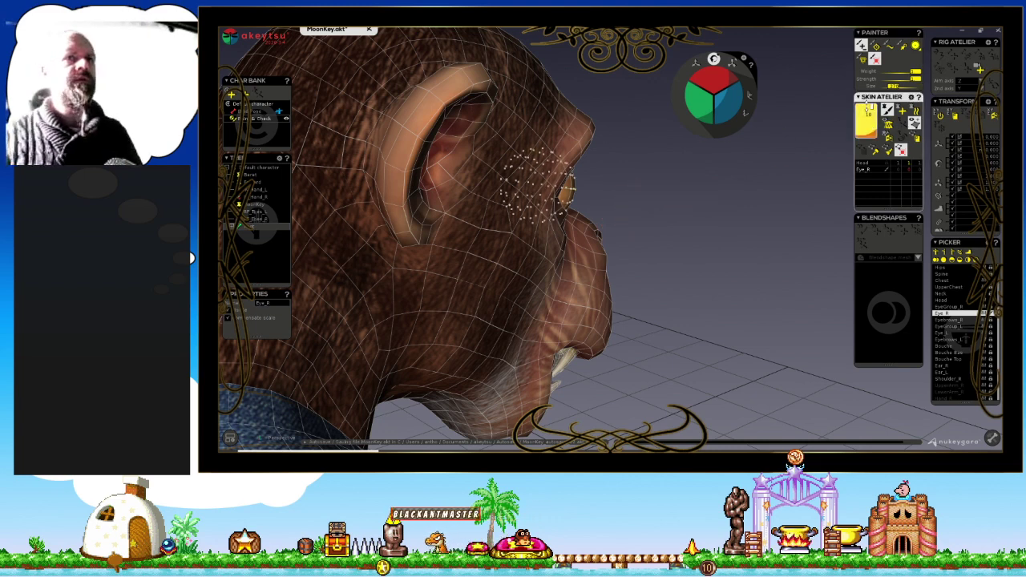
click(661, 246)
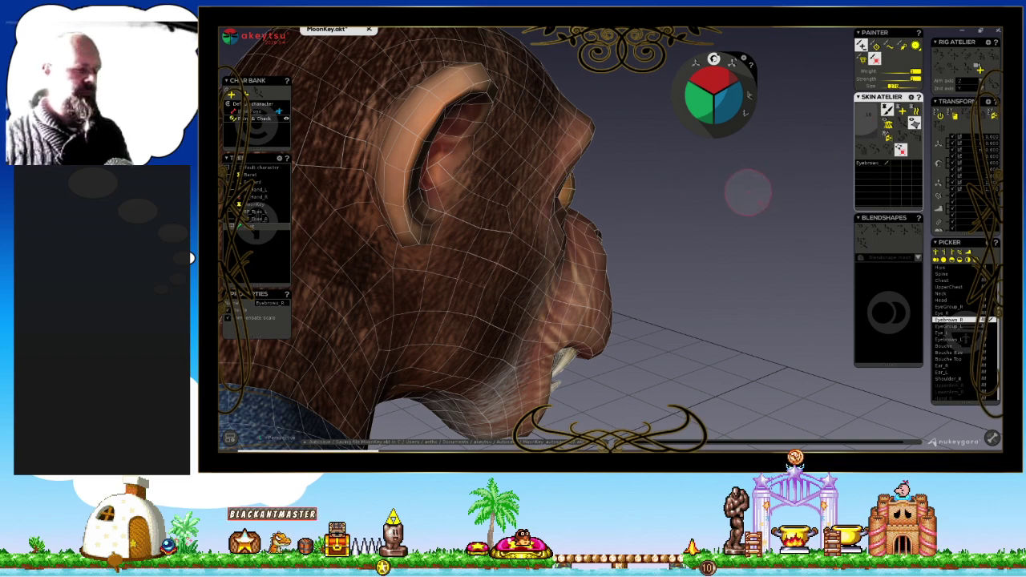
Paint Eyebrows_R weight up across the right brow with light falloff over the forehead.
mouse_move(758, 219)
middle_down()
mouse_move(653, 211)
mouse_move(720, 176)
middle_up()
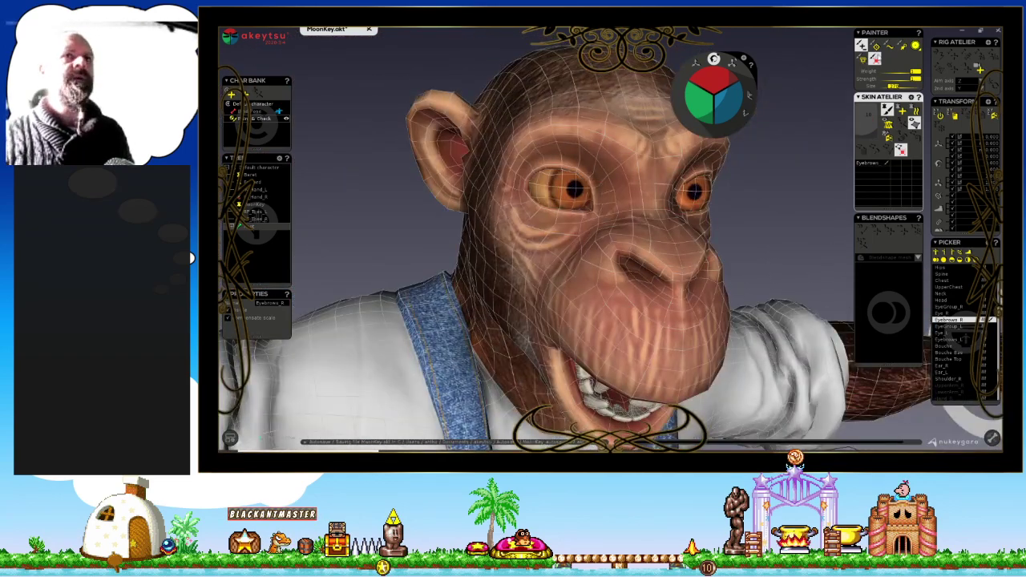
middle_drag(657, 167, 593, 193)
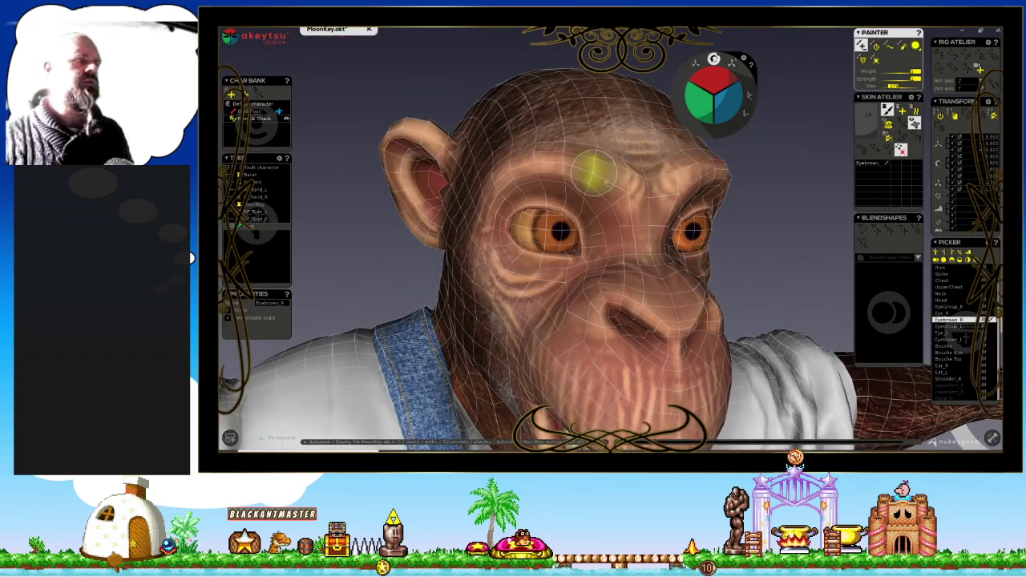
middle_drag(556, 170, 574, 173)
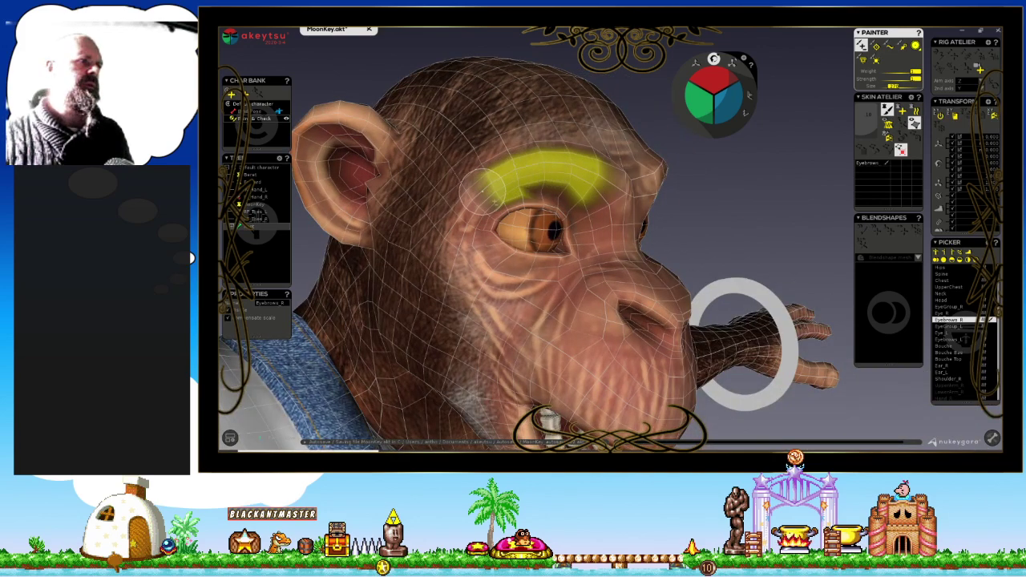
mouse_move(566, 173)
middle_down()
mouse_move(571, 146)
mouse_move(574, 182)
mouse_move(687, 218)
mouse_move(579, 229)
middle_up()
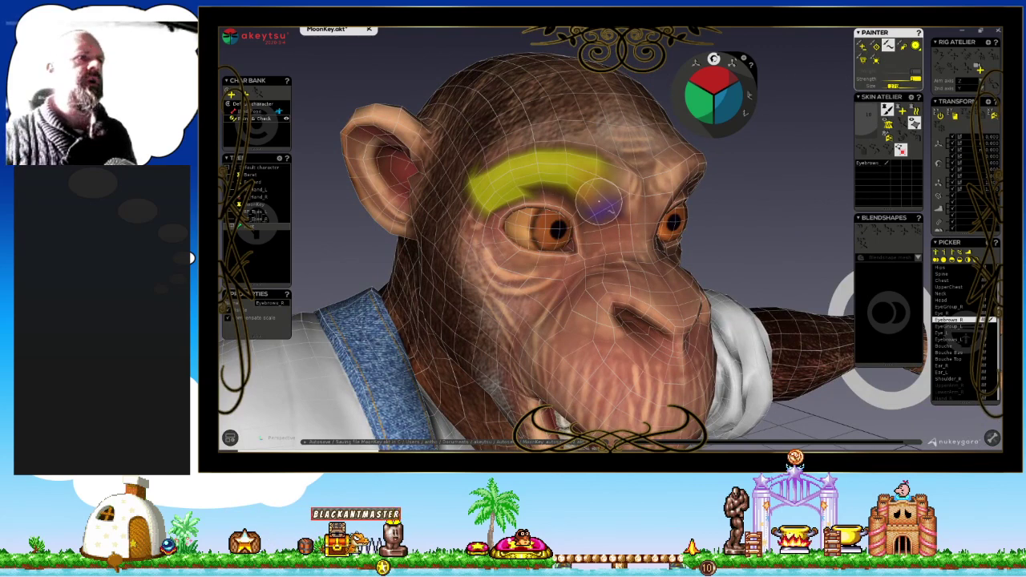
mouse_move(599, 203)
mouse_down()
mouse_move(602, 178)
mouse_move(521, 164)
mouse_move(485, 182)
mouse_move(478, 216)
mouse_move(510, 180)
mouse_move(590, 180)
mouse_up()
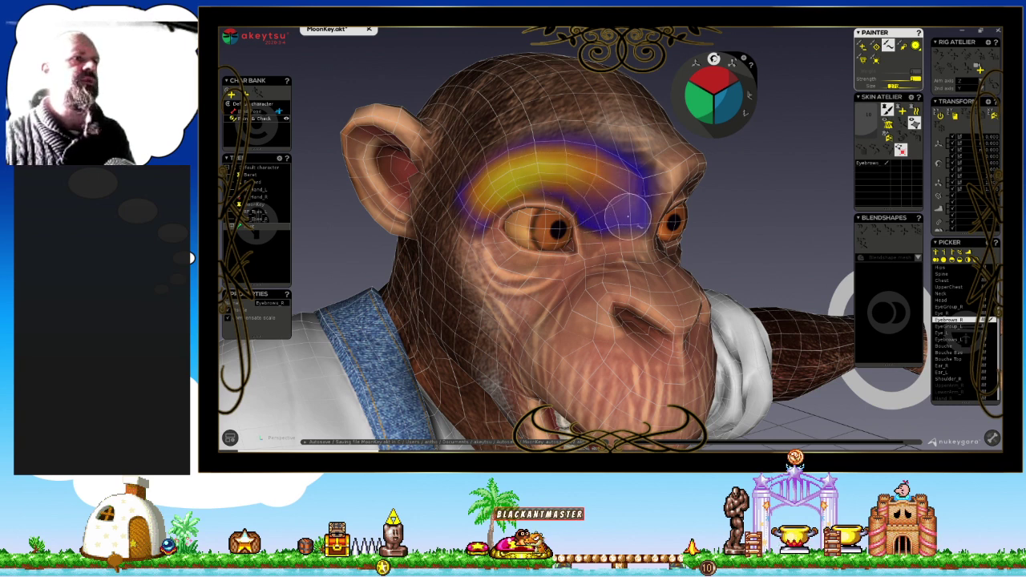
mouse_move(542, 144)
mouse_down()
mouse_move(481, 189)
mouse_move(473, 212)
mouse_move(612, 143)
mouse_up()
From a near-frontal view, paint strong Eyebrows_R weight along the full brow and touch it up.
mouse_move(674, 199)
middle_down()
mouse_move(667, 188)
mouse_move(677, 201)
middle_up()
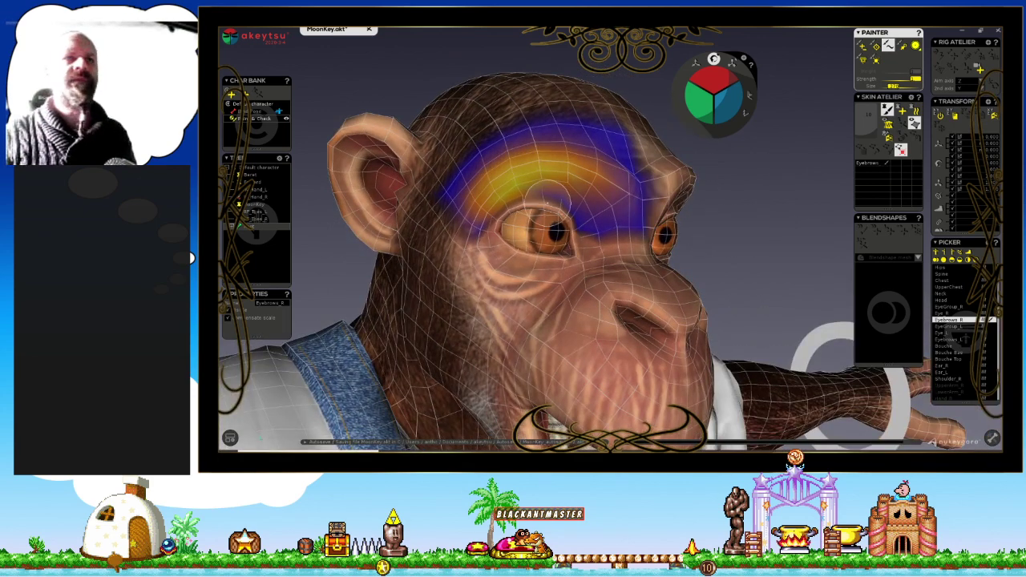
scroll(498, 201, up, 2)
scroll(476, 217, up, 2)
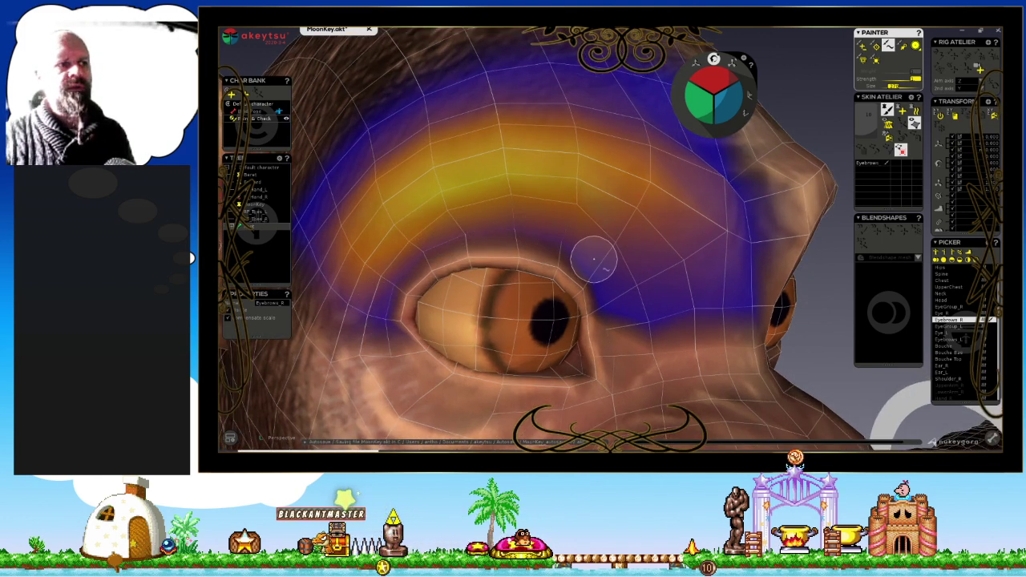
scroll(672, 302, down, 2)
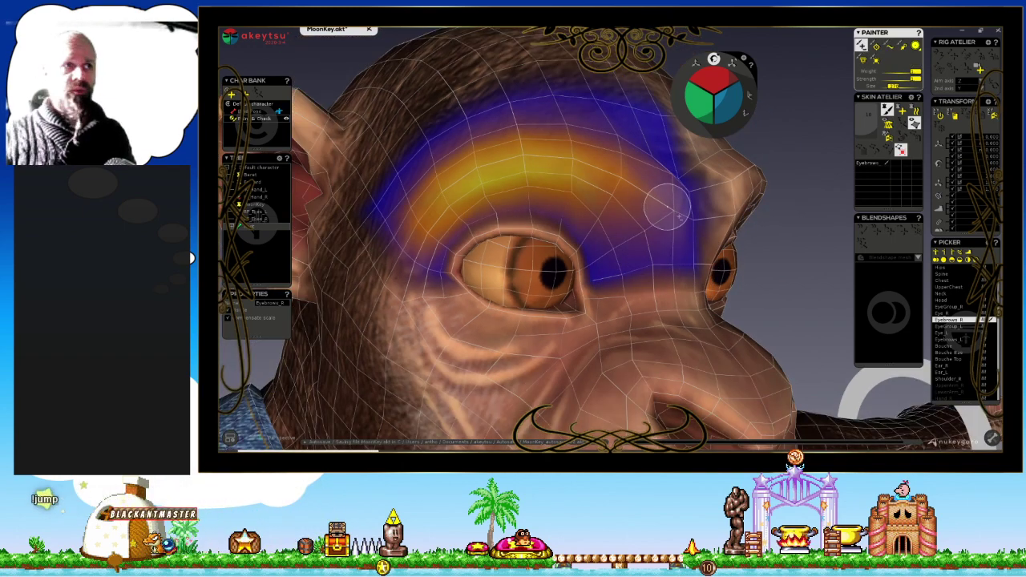
middle_drag(622, 228, 614, 213)
mouse_move(648, 208)
mouse_down()
mouse_move(661, 174)
mouse_move(650, 198)
mouse_move(561, 168)
mouse_up()
mouse_move(562, 169)
middle_down()
mouse_move(576, 177)
mouse_move(545, 164)
middle_up()
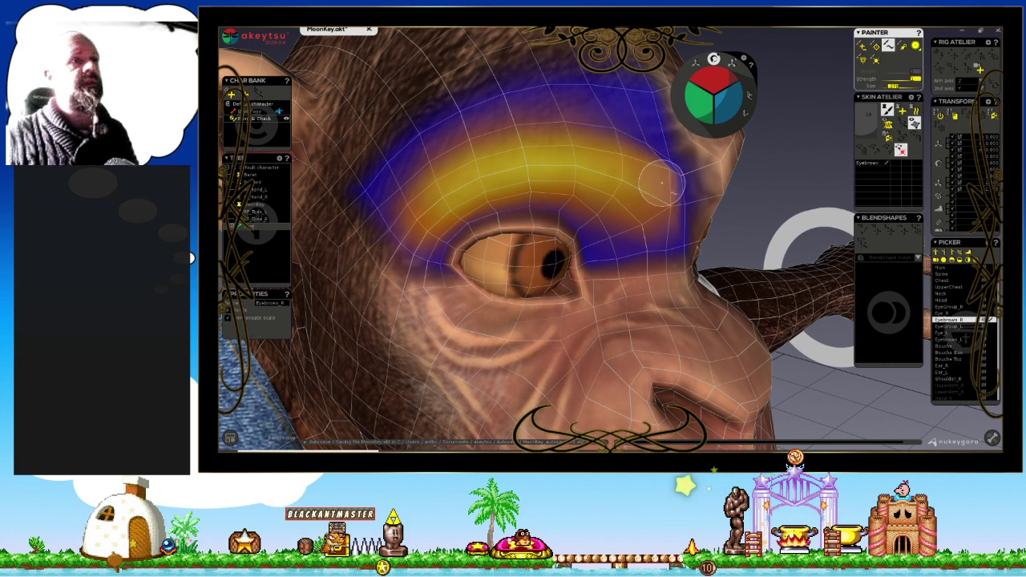
mouse_move(662, 189)
middle_down()
mouse_move(650, 205)
mouse_move(664, 156)
middle_up()
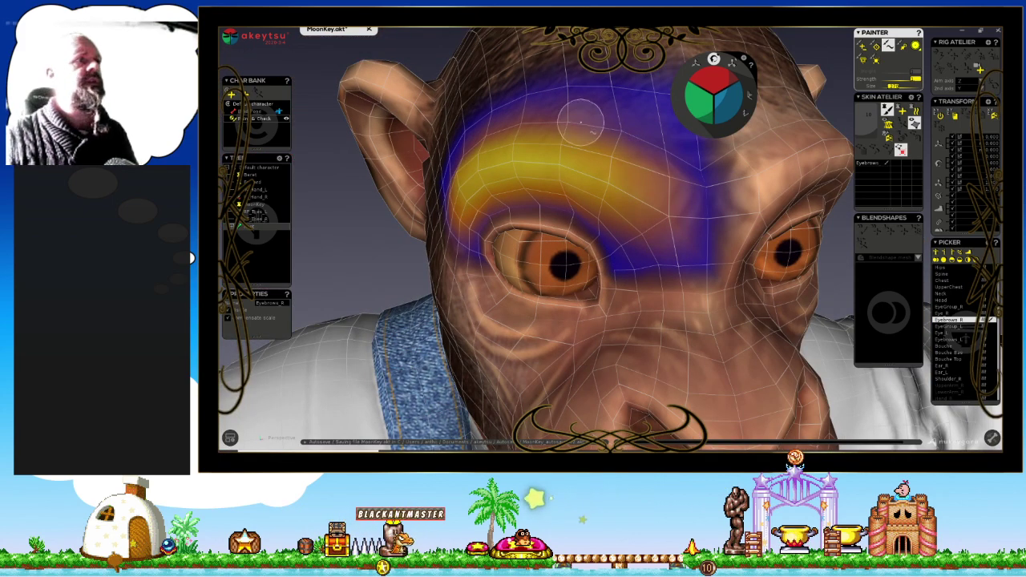
scroll(653, 240, down, 3)
scroll(623, 248, down, 2)
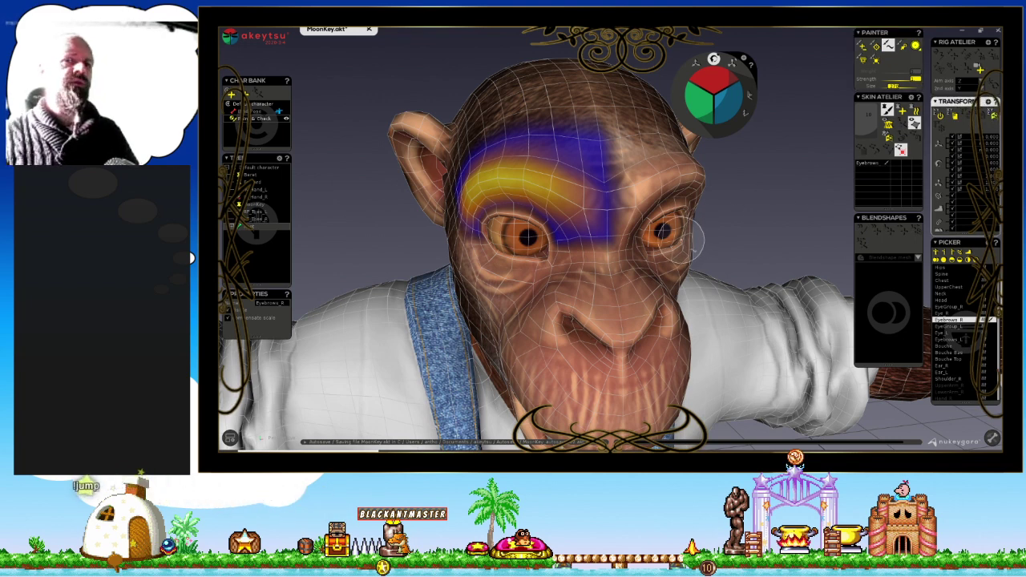
Mirror the eyebrow weights to the left side, extend the forehead falloff, and check EyeGroup_L.
key(Up)
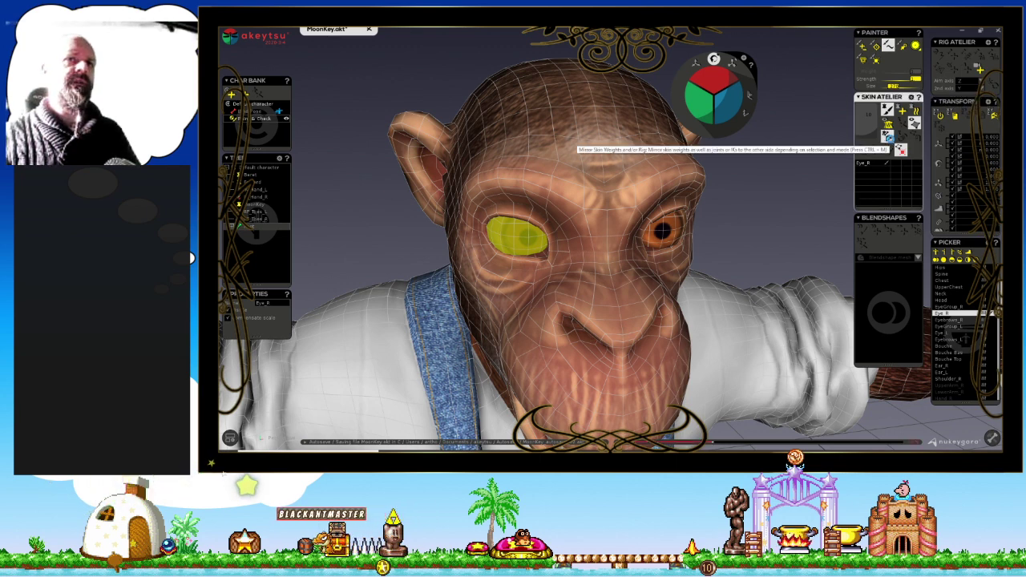
key(Down)
key(Down)
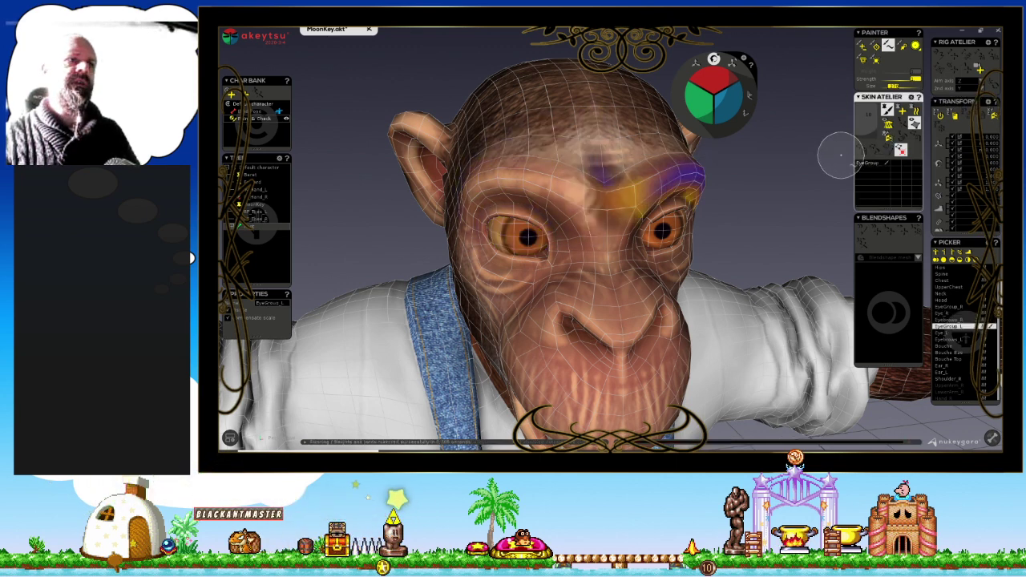
key(Up)
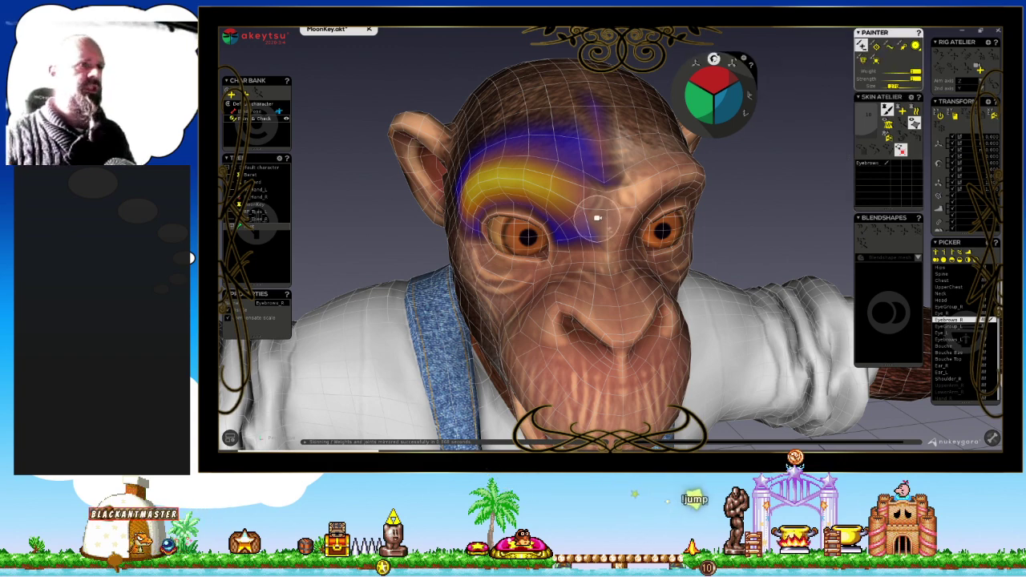
middle_drag(593, 218, 583, 178)
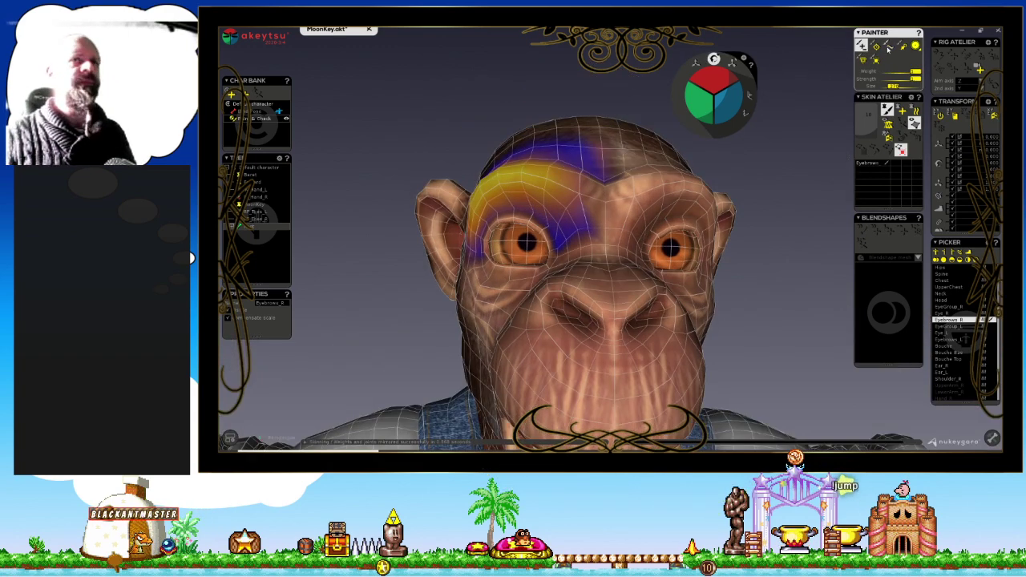
mouse_move(597, 182)
mouse_down()
mouse_move(611, 184)
mouse_move(609, 212)
mouse_move(619, 193)
mouse_up()
key(Down)
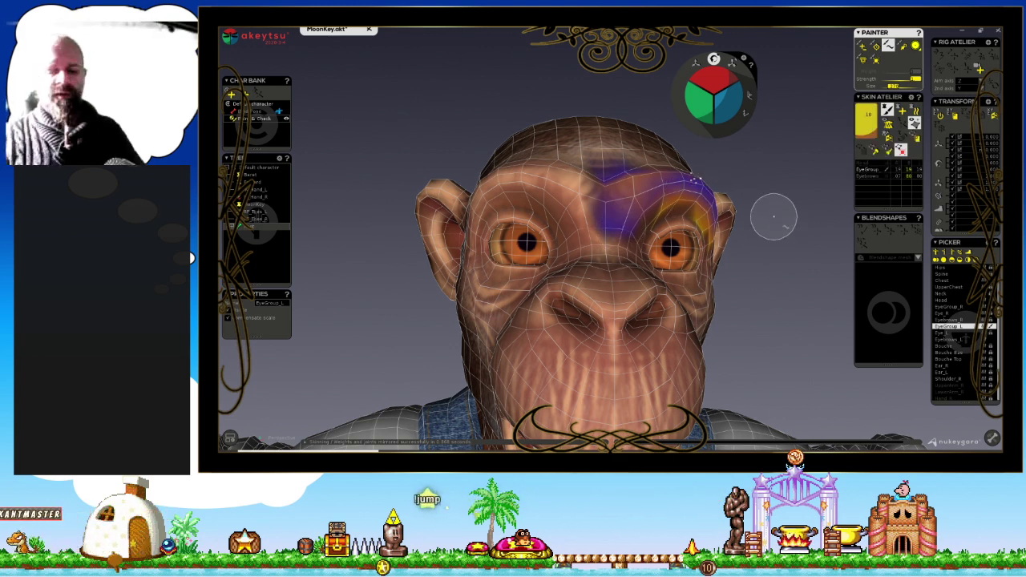
Inspect EyeGroup_R, Eye_R, Eyebrows_R, EyeGroup_L, Eye_L and Eyebrows_L weights in turn.
key(Escape)
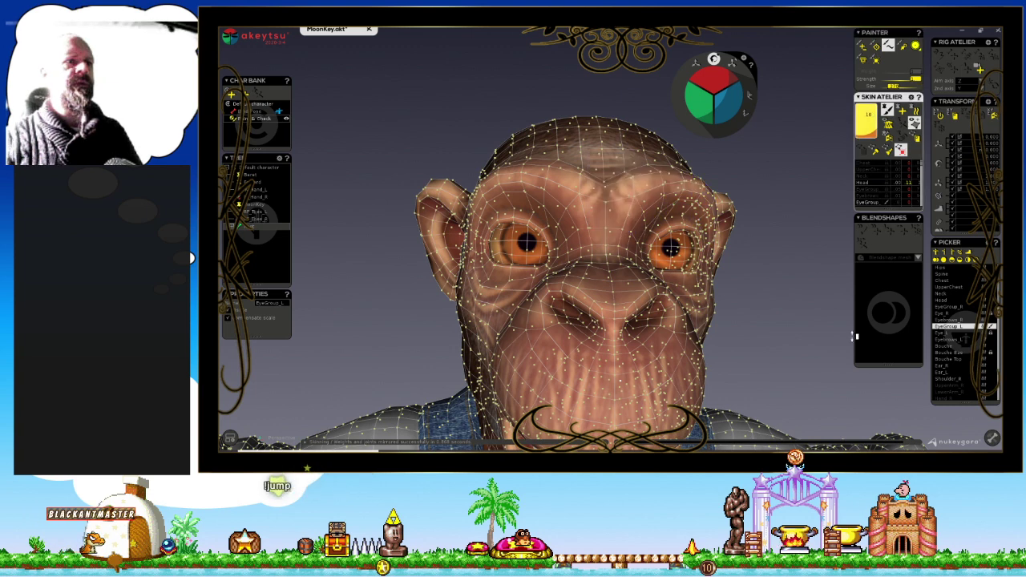
click(877, 160)
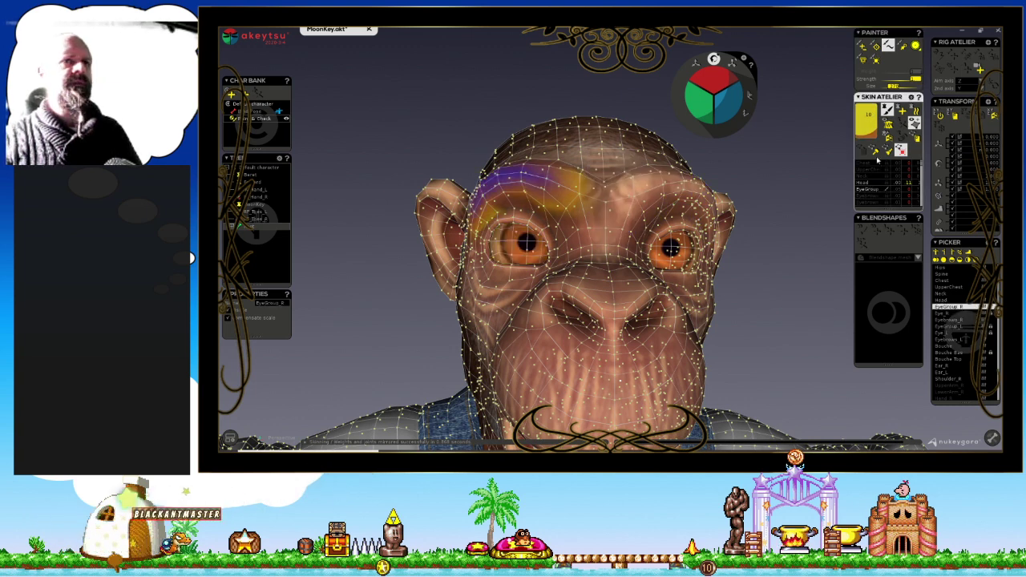
click(950, 313)
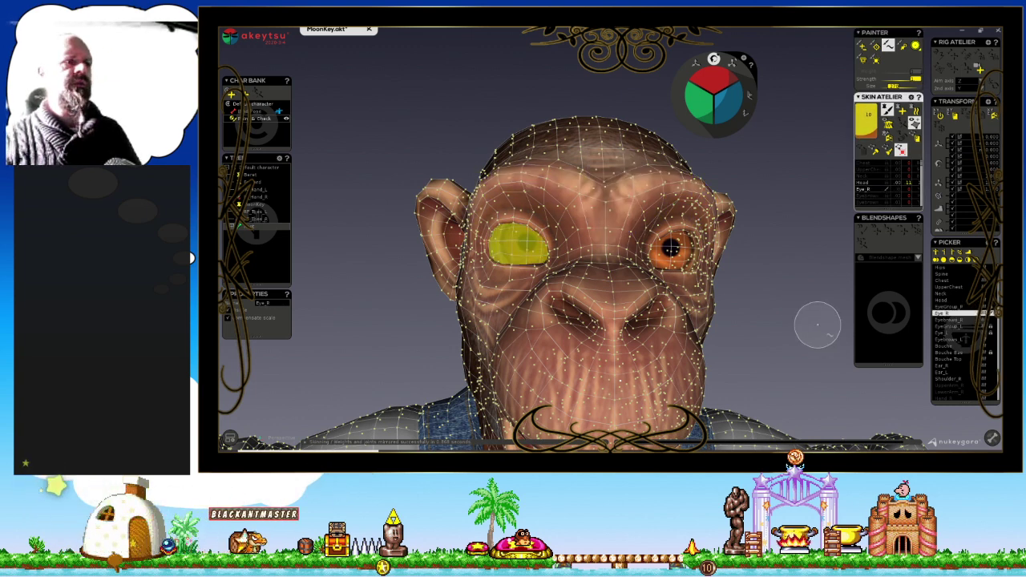
click(950, 319)
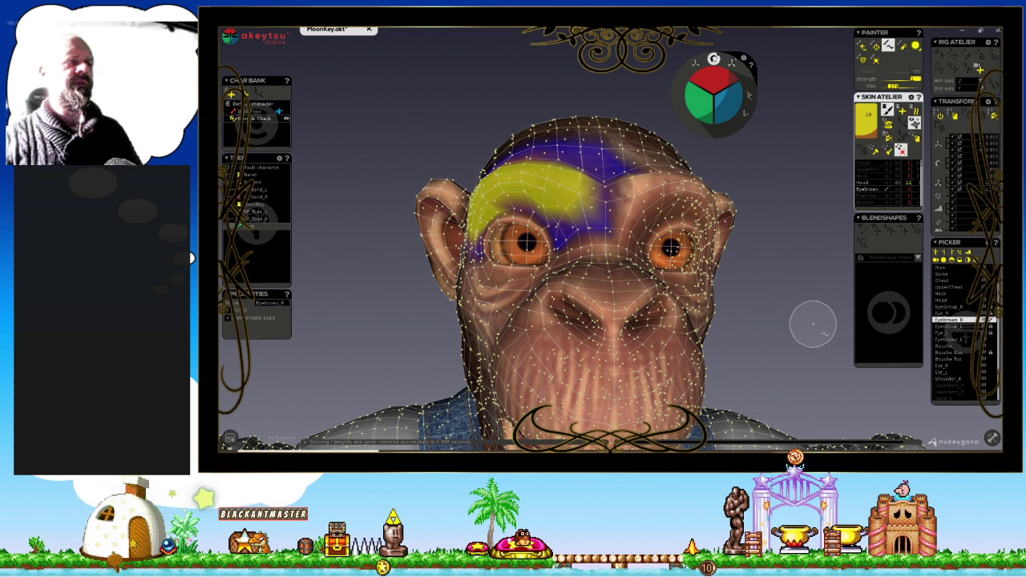
click(949, 326)
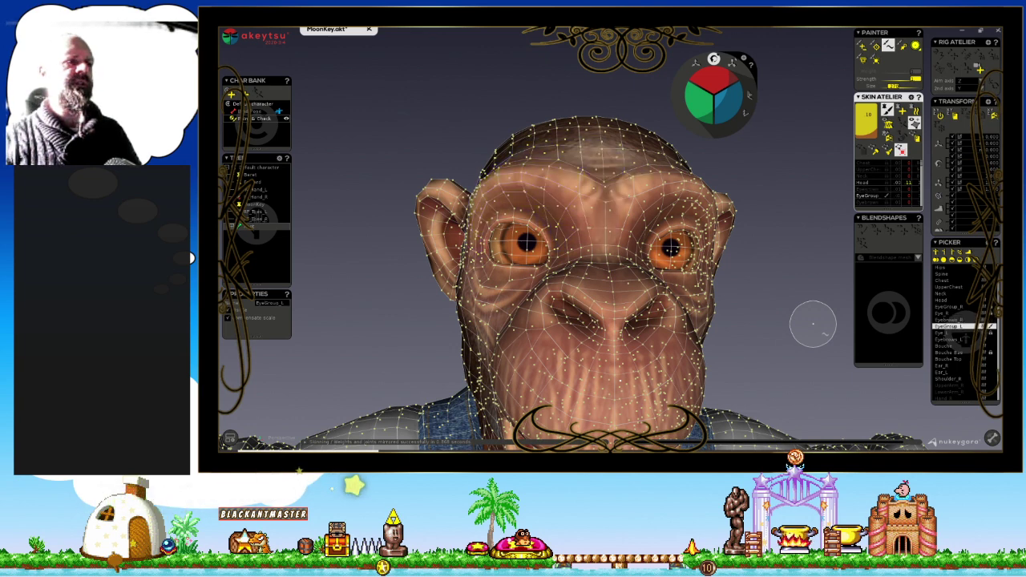
click(950, 319)
click(949, 333)
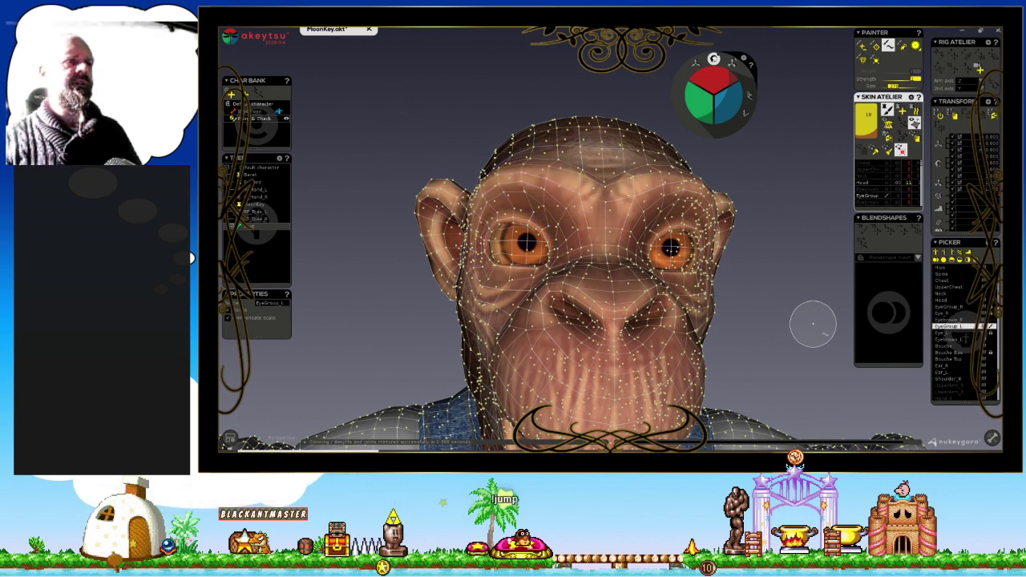
click(950, 339)
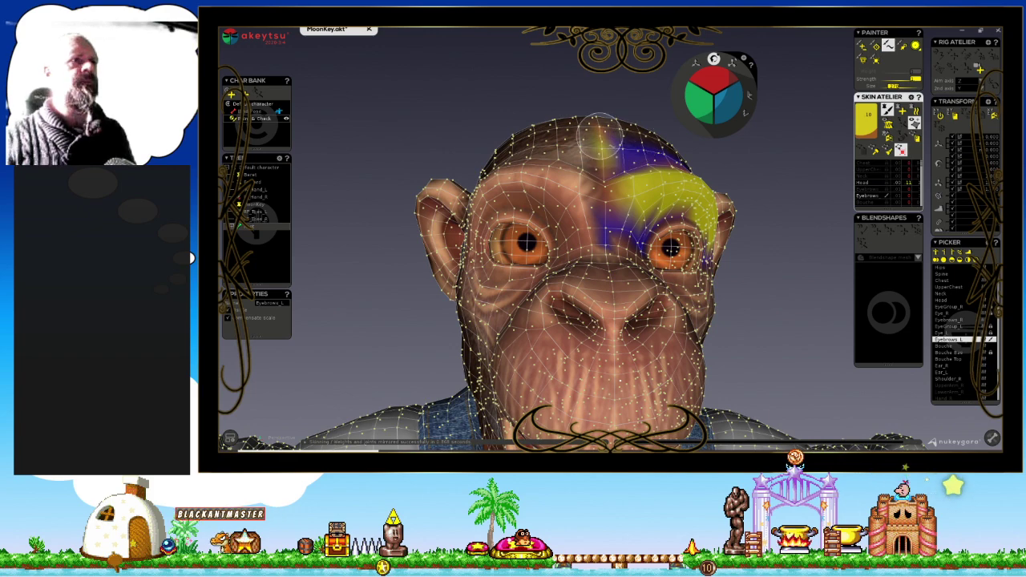
Paint away the stray Eyebrows_L weight on the crown, then zoom in on the left brow.
drag(600, 136, 611, 210)
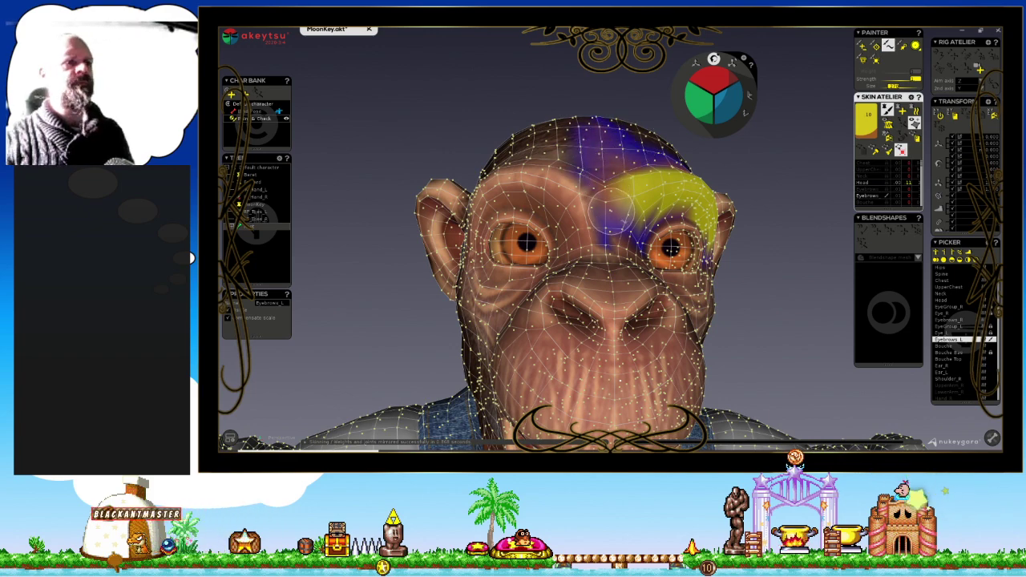
middle_drag(611, 210, 638, 222)
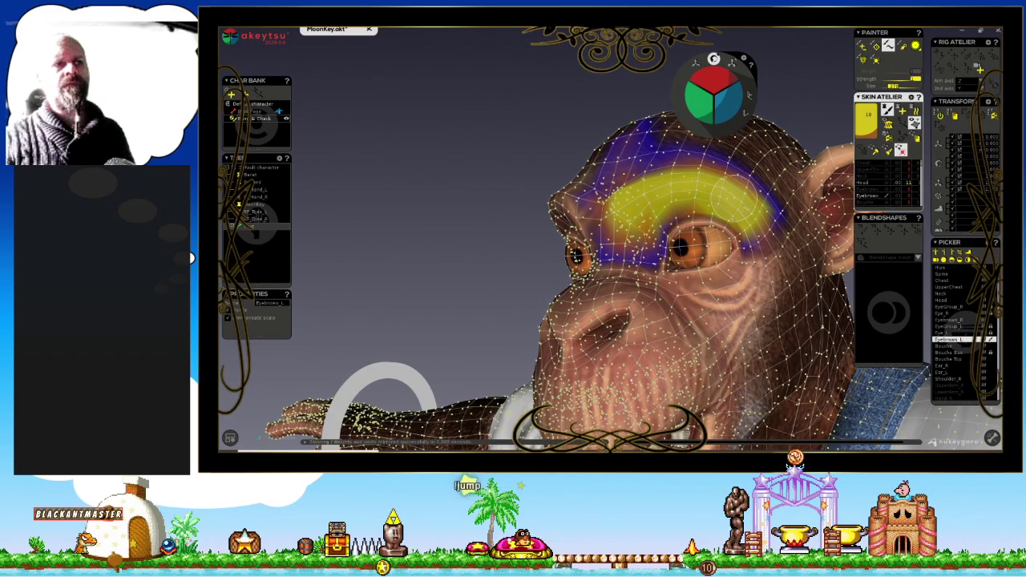
scroll(750, 211, up, 3)
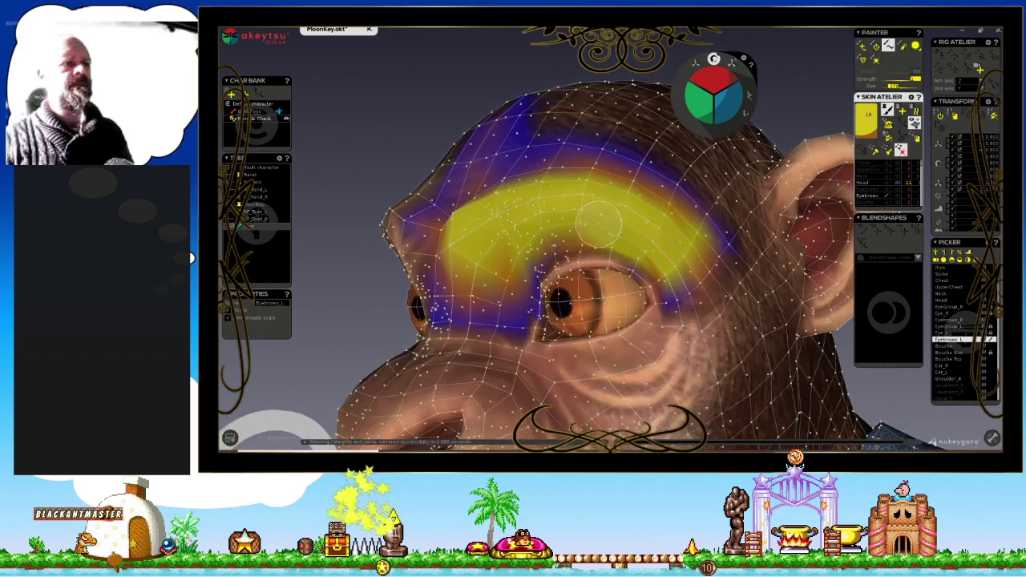
scroll(750, 212, up, 3)
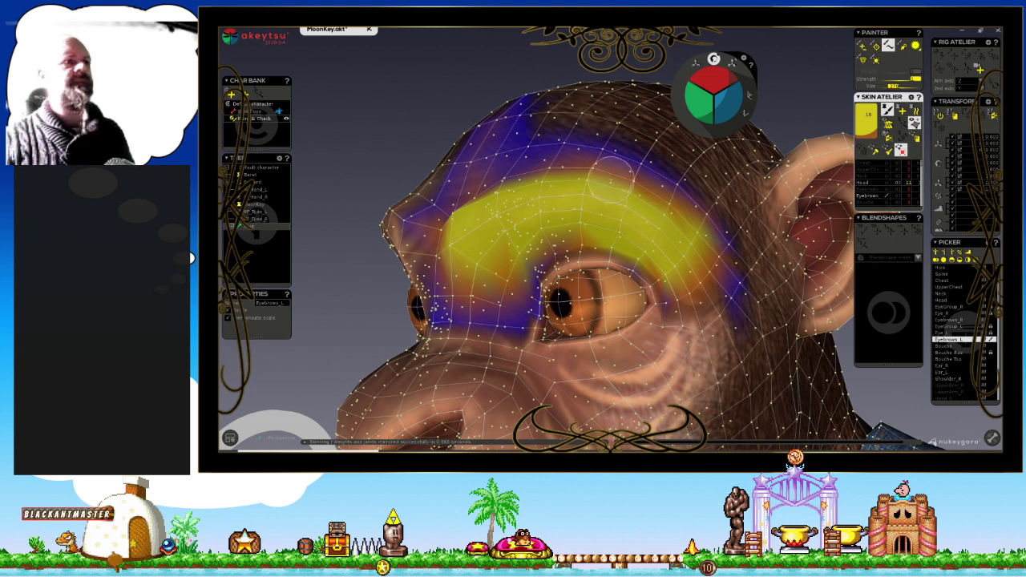
Switch to the Head joint and paint a wider Head weight band across the brow.
key(Up)
key(Up)
key(Up)
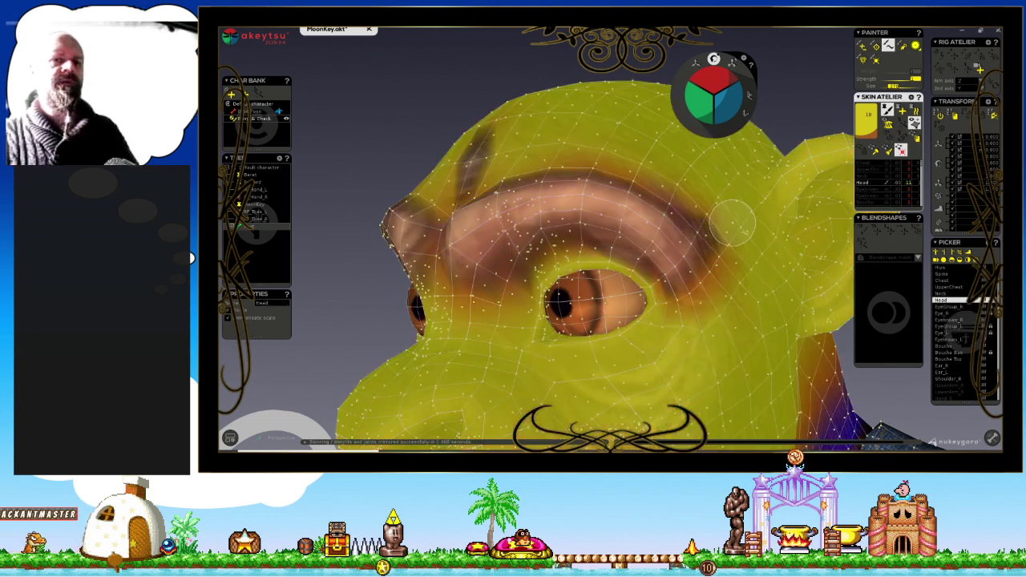
mouse_move(731, 225)
mouse_down()
mouse_move(704, 239)
mouse_move(619, 238)
mouse_move(521, 264)
mouse_up()
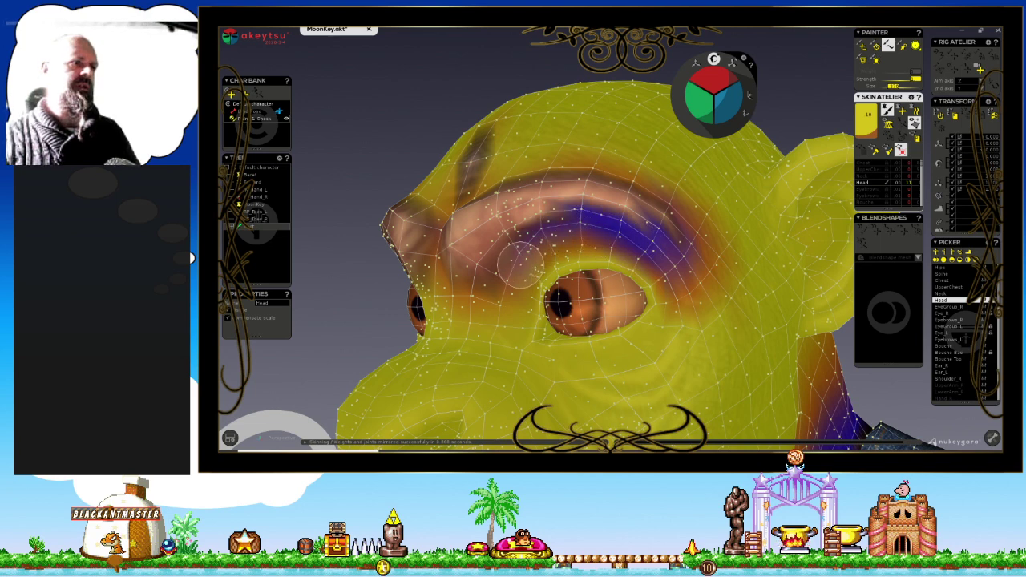
mouse_move(493, 299)
mouse_down()
mouse_move(517, 233)
mouse_move(641, 241)
mouse_move(706, 268)
mouse_move(599, 183)
mouse_move(485, 197)
mouse_move(469, 271)
mouse_move(491, 188)
mouse_move(462, 158)
mouse_up()
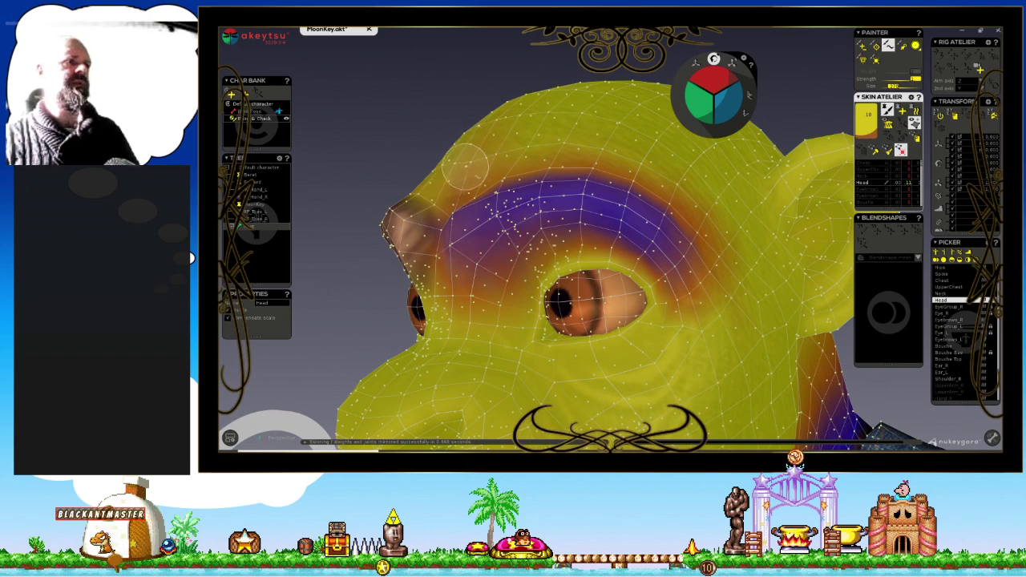
scroll(473, 189, down, 2)
scroll(501, 212, down, 2)
mouse_move(504, 219)
alt+mouse_down()
mouse_move(598, 259)
mouse_move(560, 175)
alt+mouse_up()
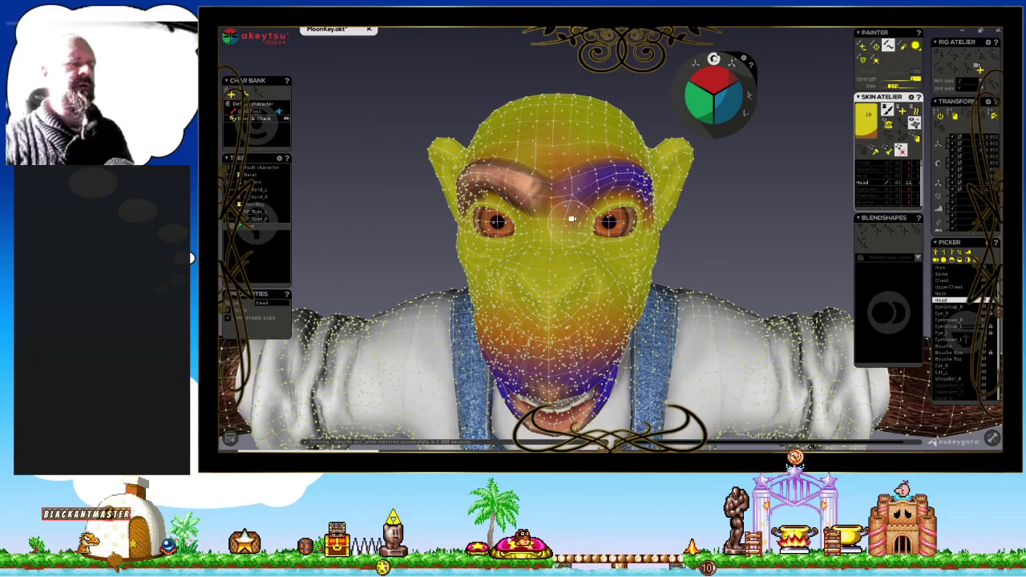
mouse_move(567, 213)
alt+mouse_down()
mouse_move(561, 233)
mouse_move(539, 195)
mouse_move(591, 213)
mouse_move(551, 215)
alt+mouse_up()
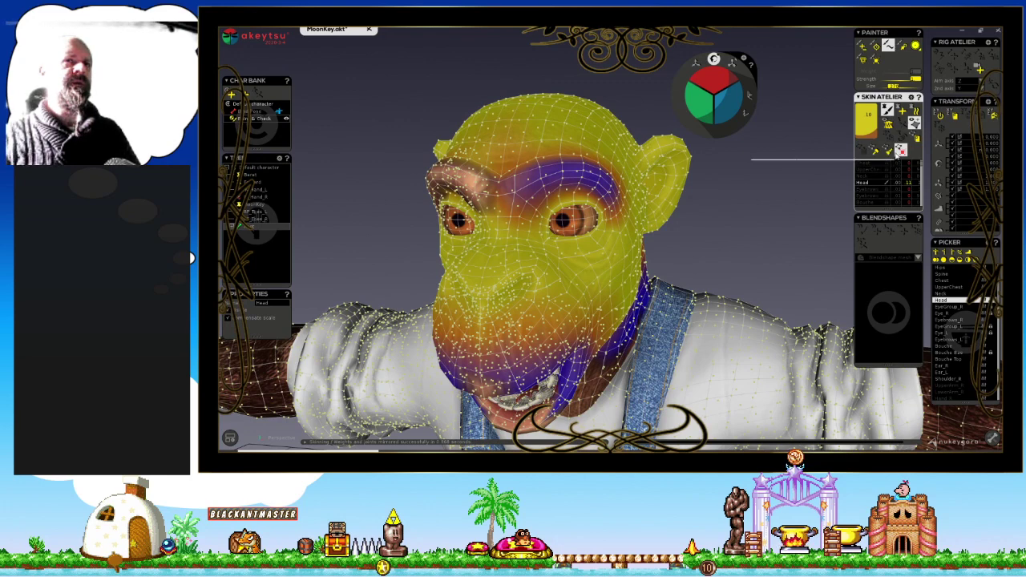
Cycle through the Eyebrows, EyeGroup and Eye joints' weights with arrow keys, ending on Bouche.
click(951, 340)
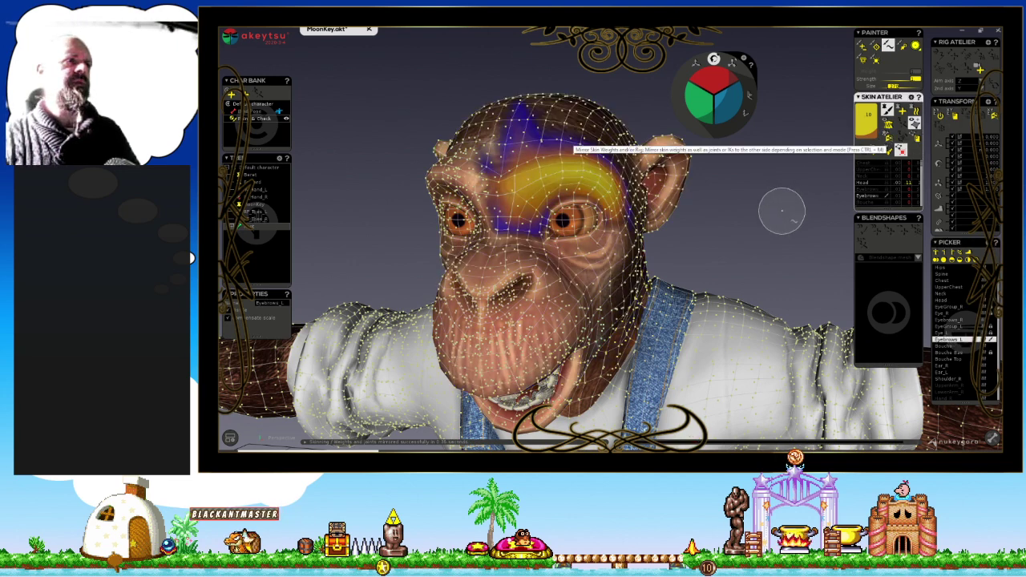
key(Up)
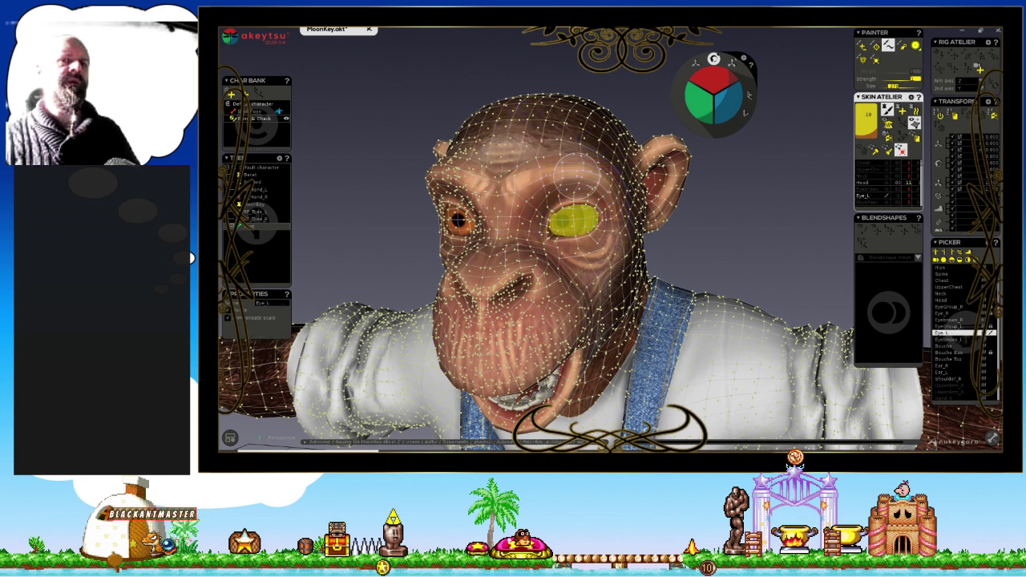
key(Up)
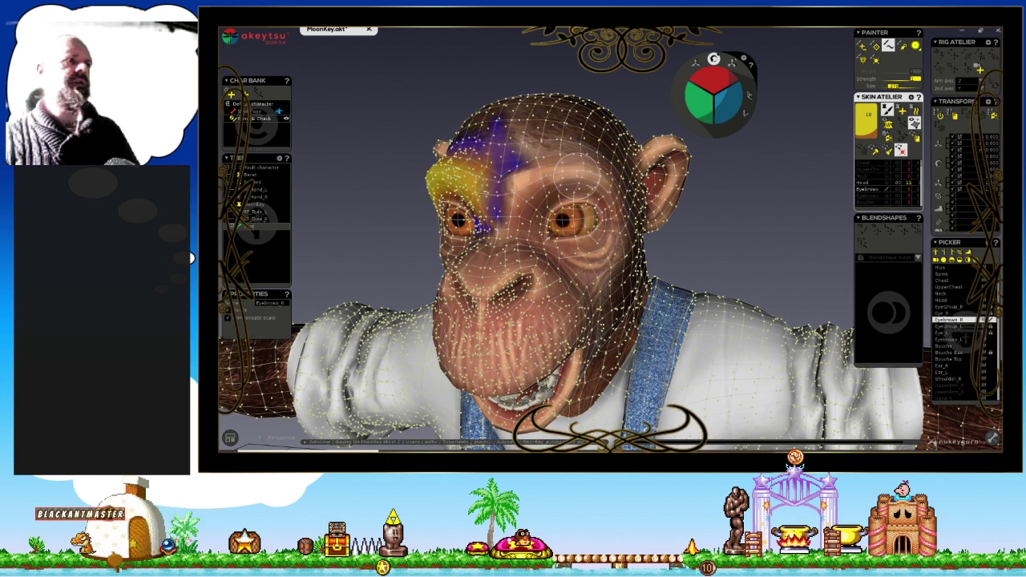
key(Down)
key(Down)
key(Down)
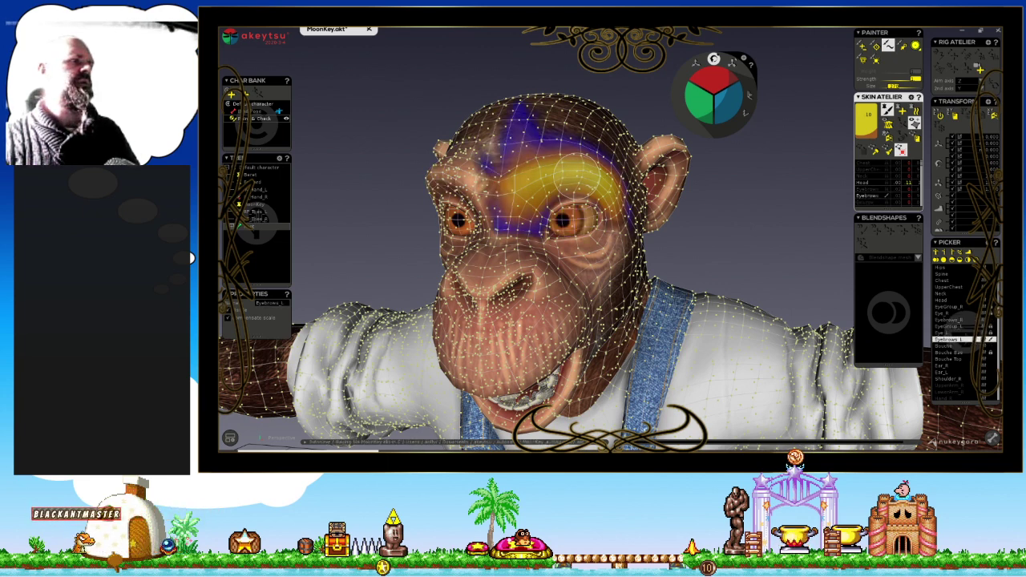
key(Up)
key(Up)
key(Up)
key(Up)
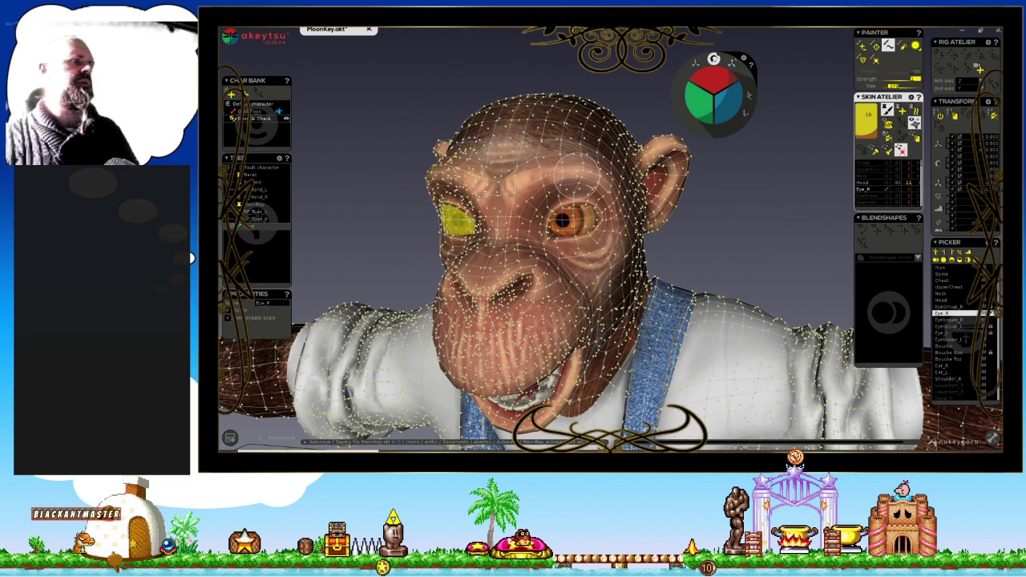
key(Up)
key(Down)
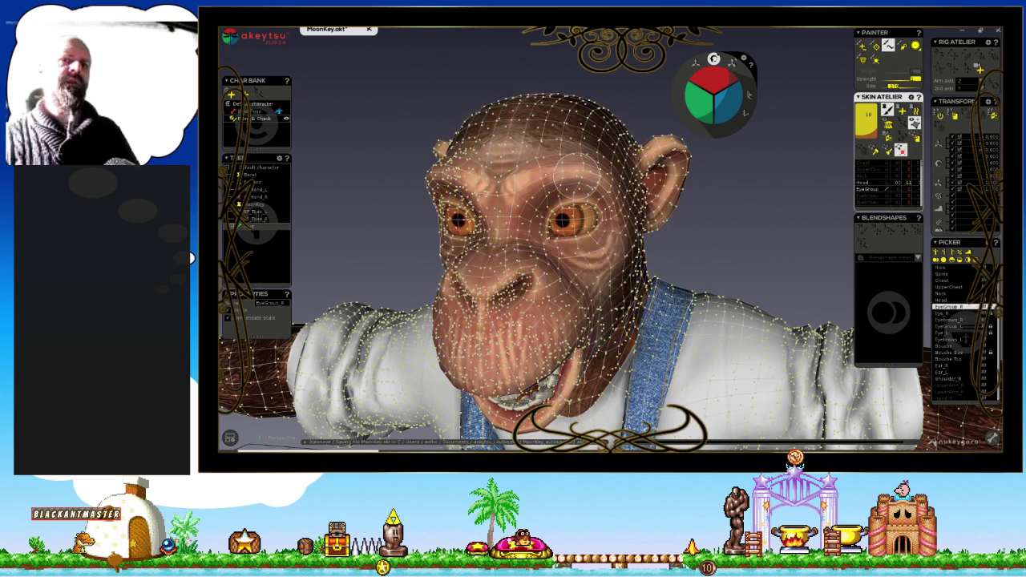
key(Down)
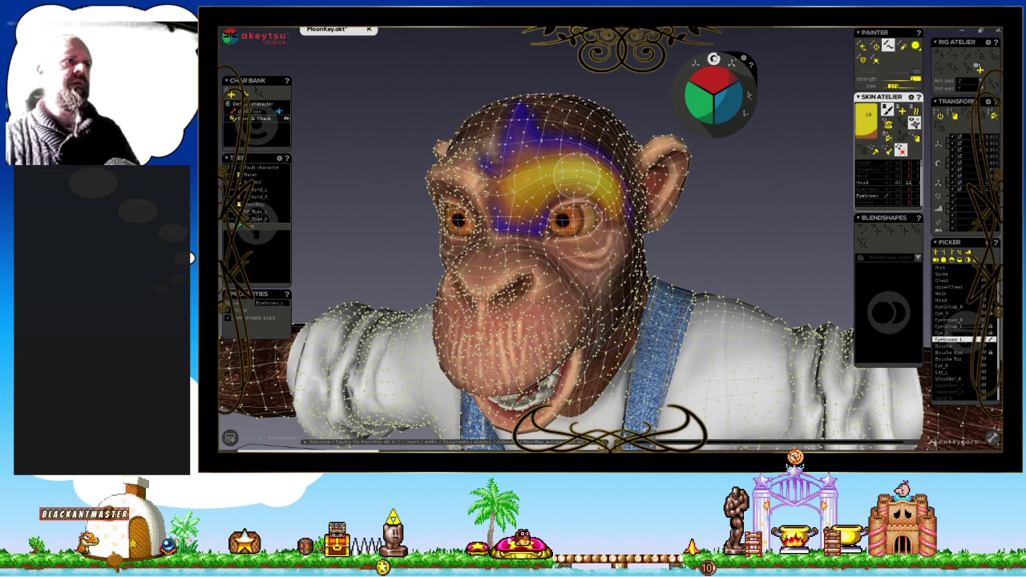
key(Down)
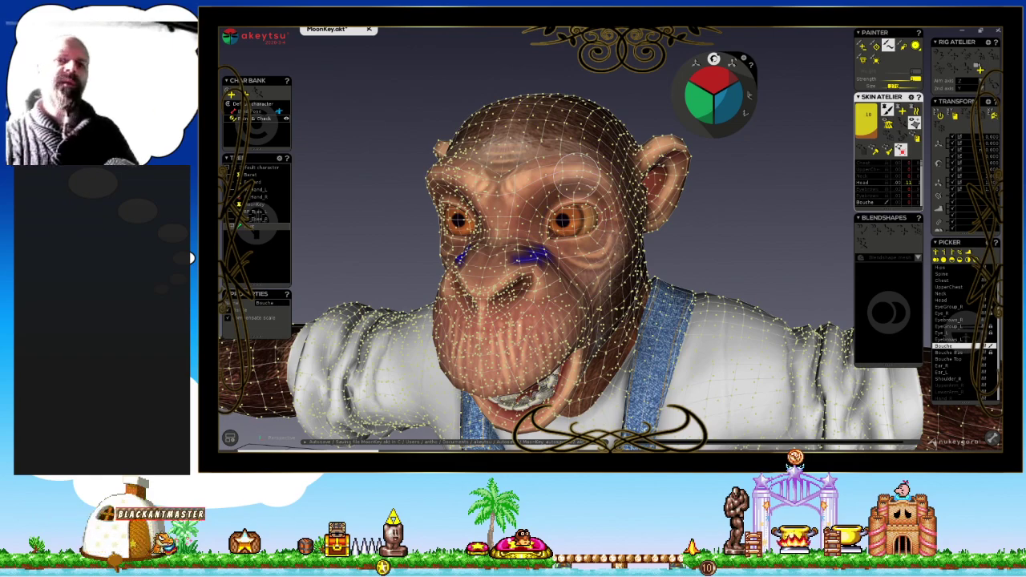
With the Painter brush, paint Bouche weight down the first cheek.
middle_drag(575, 170, 763, 222)
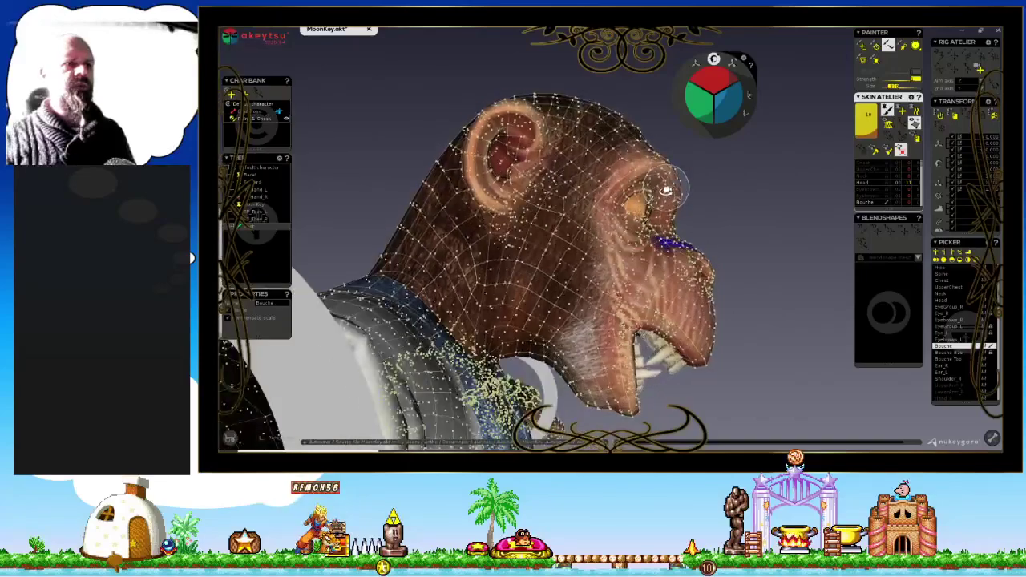
click(877, 47)
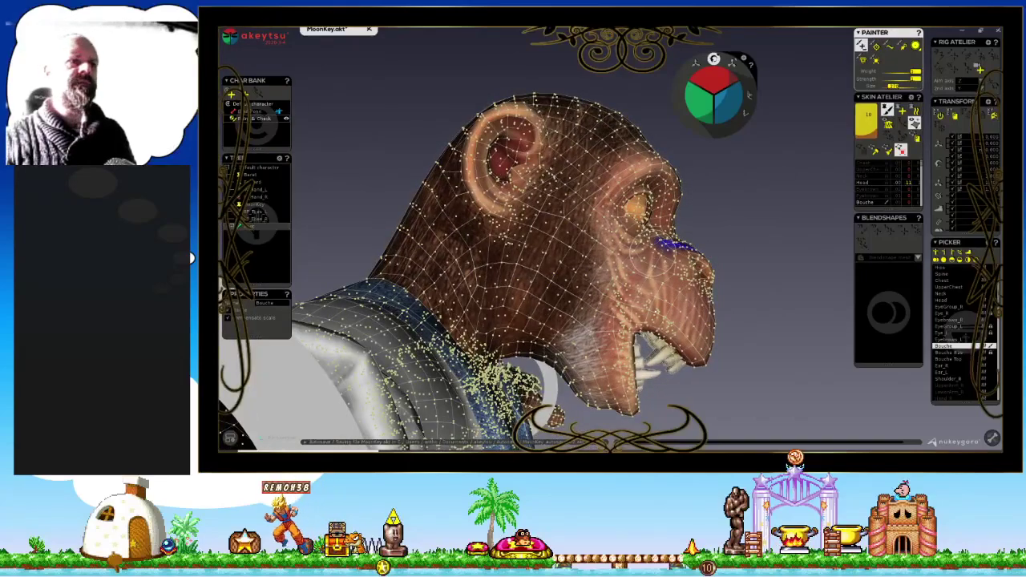
mouse_move(807, 259)
middle_down()
mouse_move(605, 243)
mouse_move(405, 203)
mouse_move(561, 279)
mouse_move(703, 264)
mouse_move(656, 210)
mouse_move(638, 264)
mouse_move(642, 251)
middle_up()
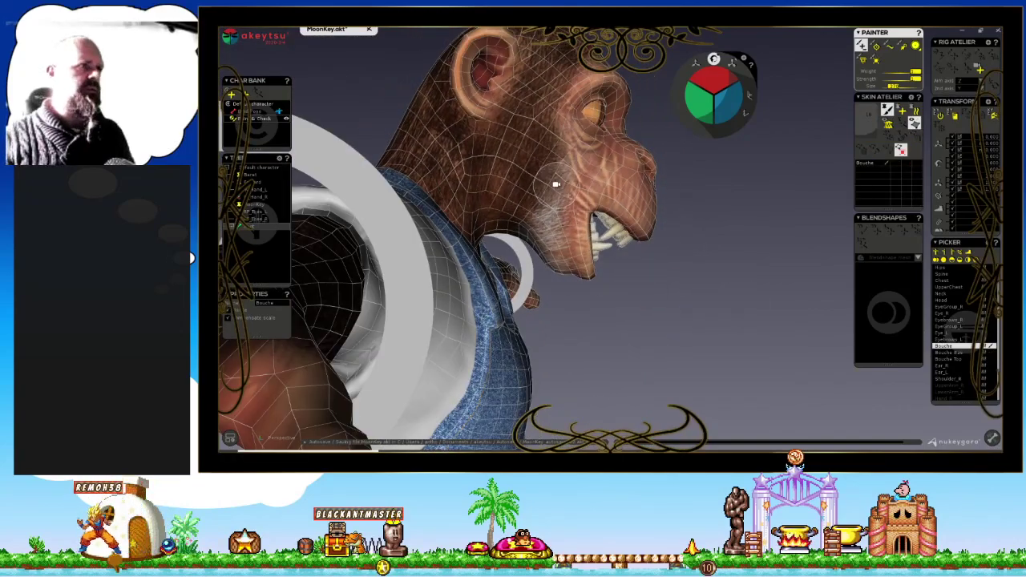
drag(525, 147, 551, 213)
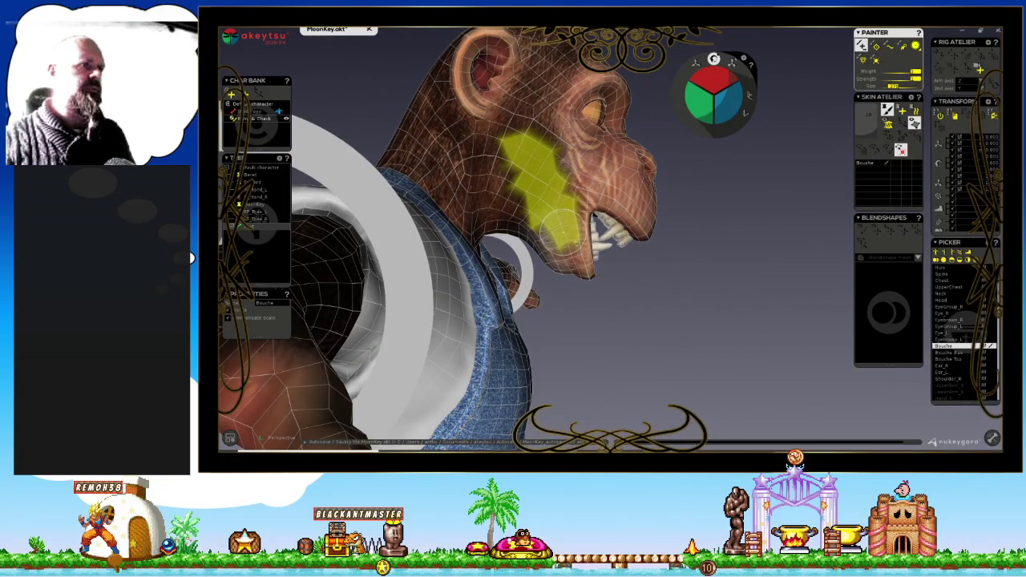
mouse_move(545, 181)
middle_down()
mouse_move(561, 211)
mouse_move(535, 168)
middle_up()
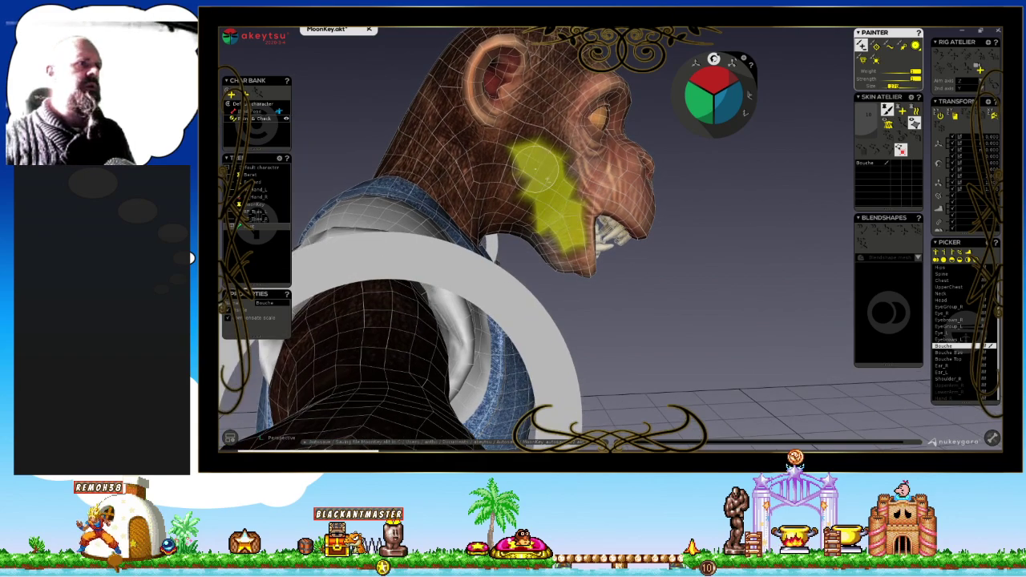
mouse_move(530, 211)
middle_down()
mouse_move(561, 222)
mouse_move(532, 236)
mouse_move(500, 206)
middle_up()
scroll(536, 216, up, 3)
Extend the Bouche weight down the neck and along the jaw edge.
mouse_move(499, 206)
mouse_down()
mouse_move(474, 230)
mouse_move(465, 289)
mouse_up()
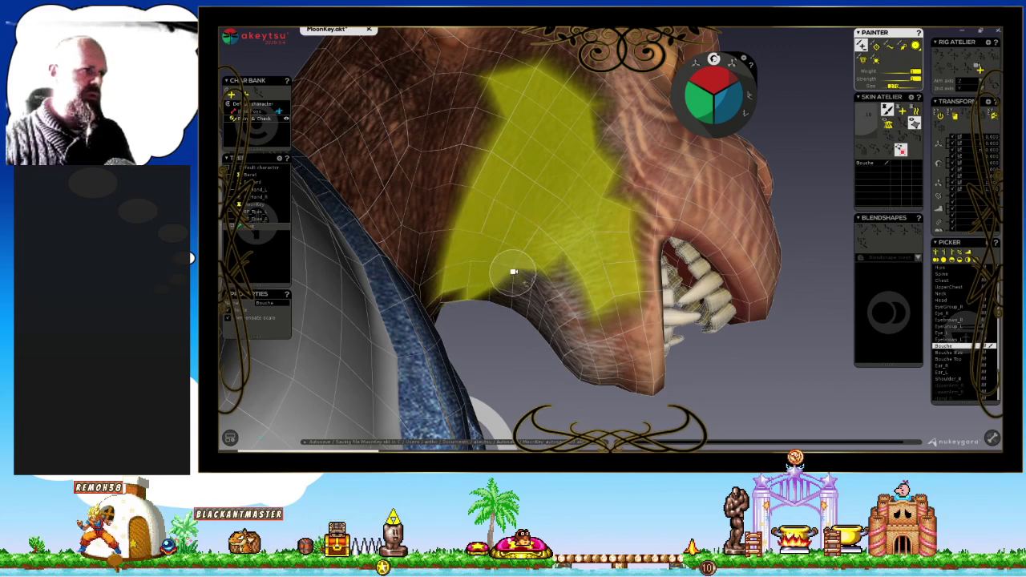
middle_drag(513, 271, 467, 229)
mouse_move(486, 258)
mouse_down()
mouse_move(498, 269)
mouse_move(510, 184)
mouse_move(562, 292)
mouse_move(574, 240)
mouse_move(608, 217)
mouse_move(621, 264)
mouse_up()
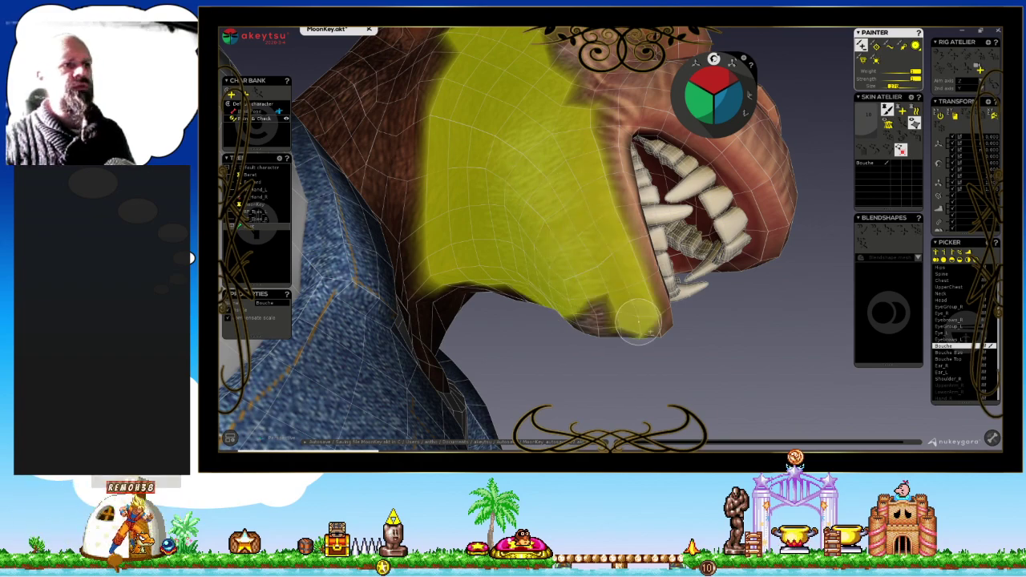
mouse_move(621, 265)
middle_down()
mouse_move(470, 293)
mouse_move(587, 213)
mouse_move(572, 264)
middle_up()
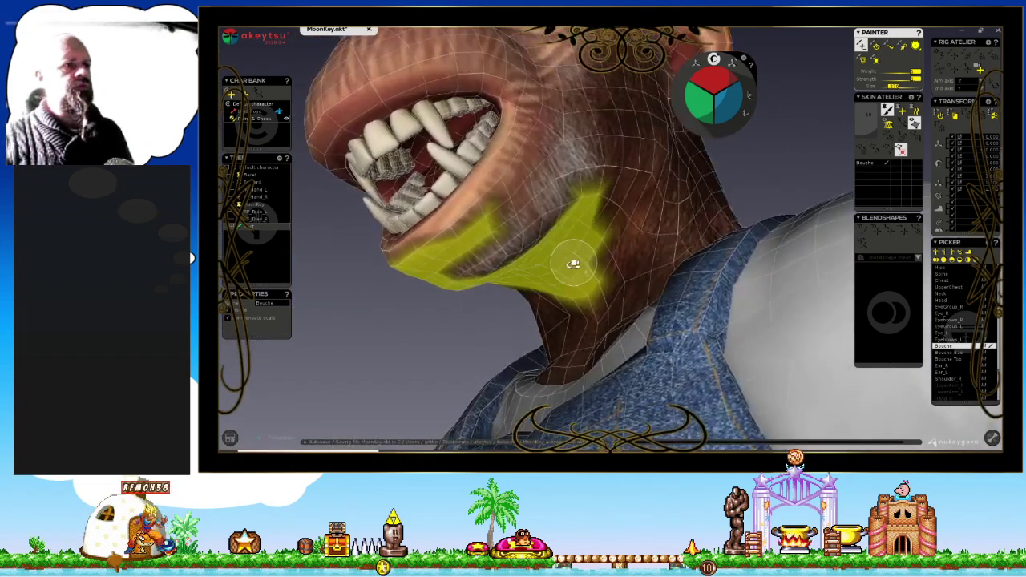
drag(573, 264, 633, 168)
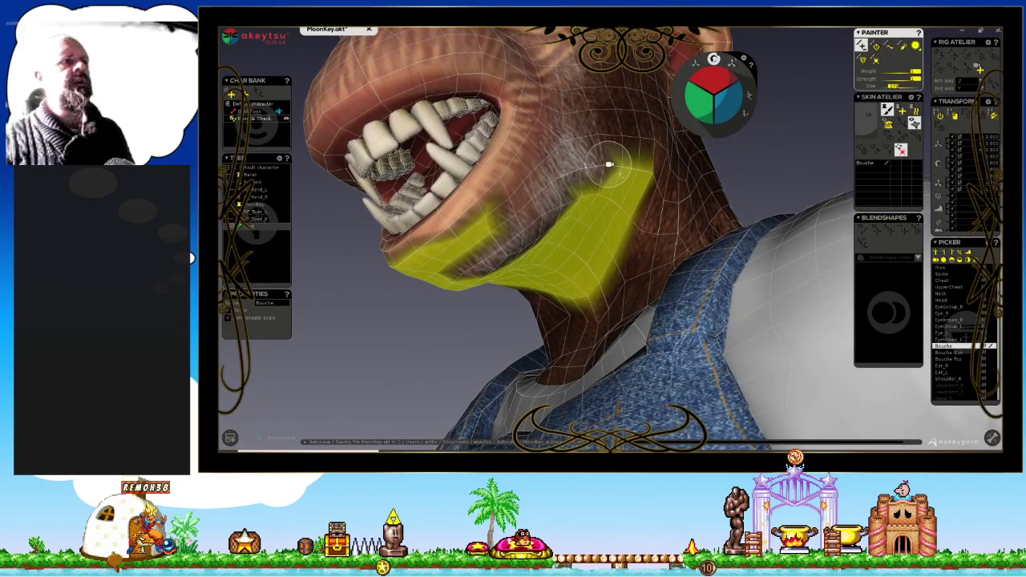
Paint Bouche weight over the other cheek and jaw, filling the remaining dark gaps.
middle_drag(609, 164, 714, 184)
middle_drag(470, 151, 536, 164)
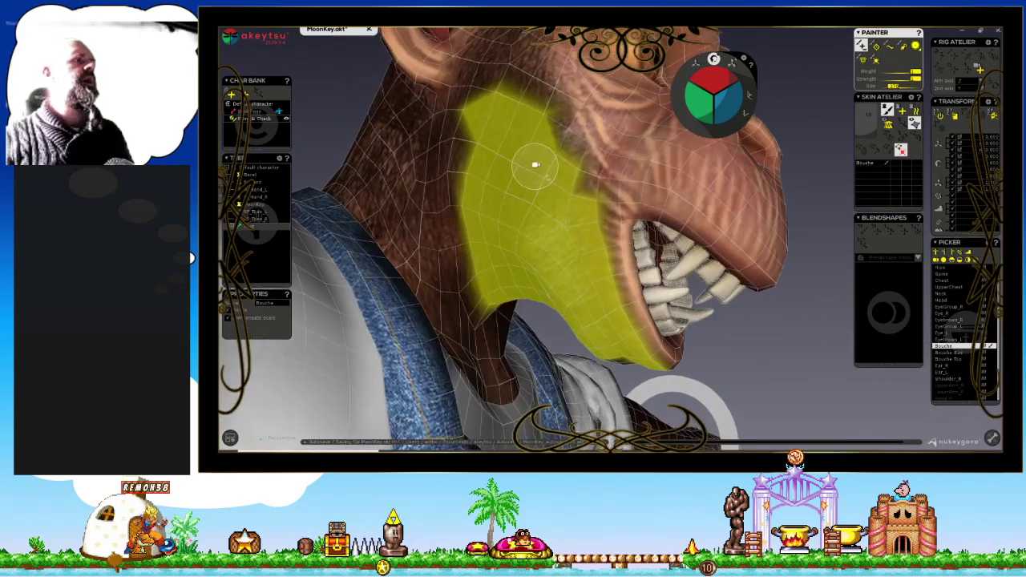
drag(535, 165, 591, 155)
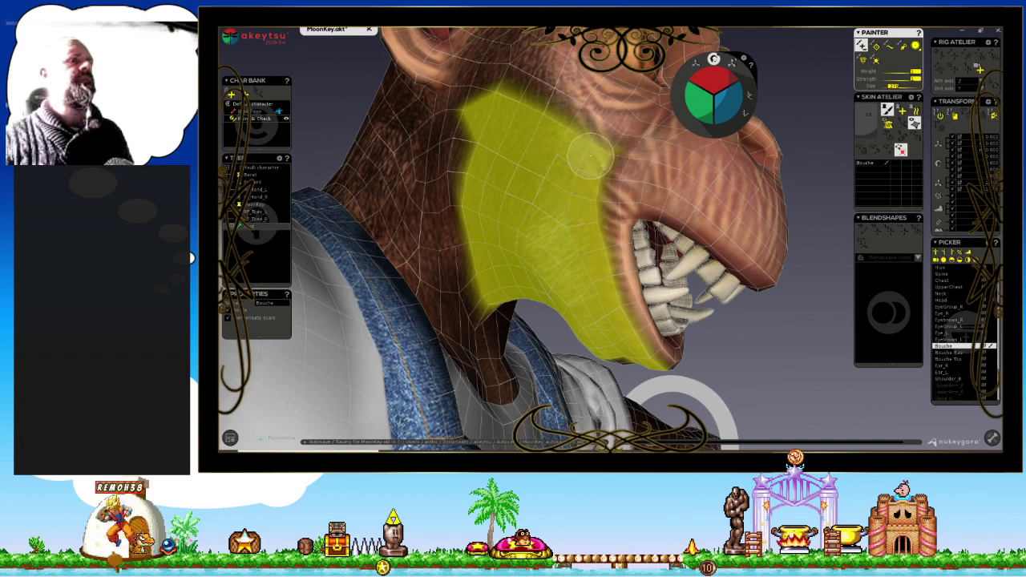
middle_drag(596, 184, 612, 223)
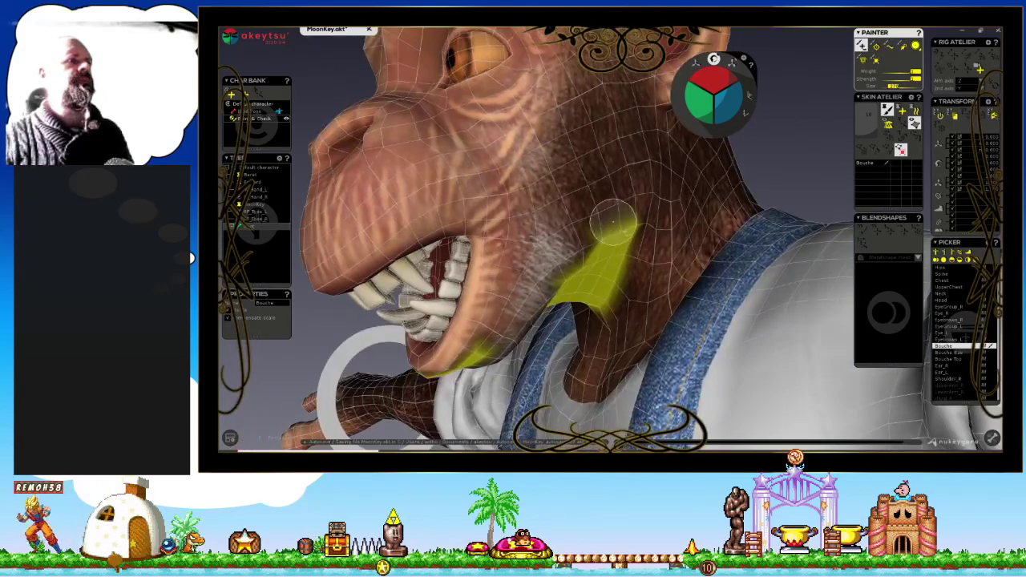
mouse_move(612, 222)
mouse_down()
mouse_move(615, 144)
mouse_move(589, 195)
mouse_up()
mouse_move(589, 194)
middle_down()
mouse_move(776, 227)
mouse_move(598, 232)
mouse_move(577, 207)
middle_up()
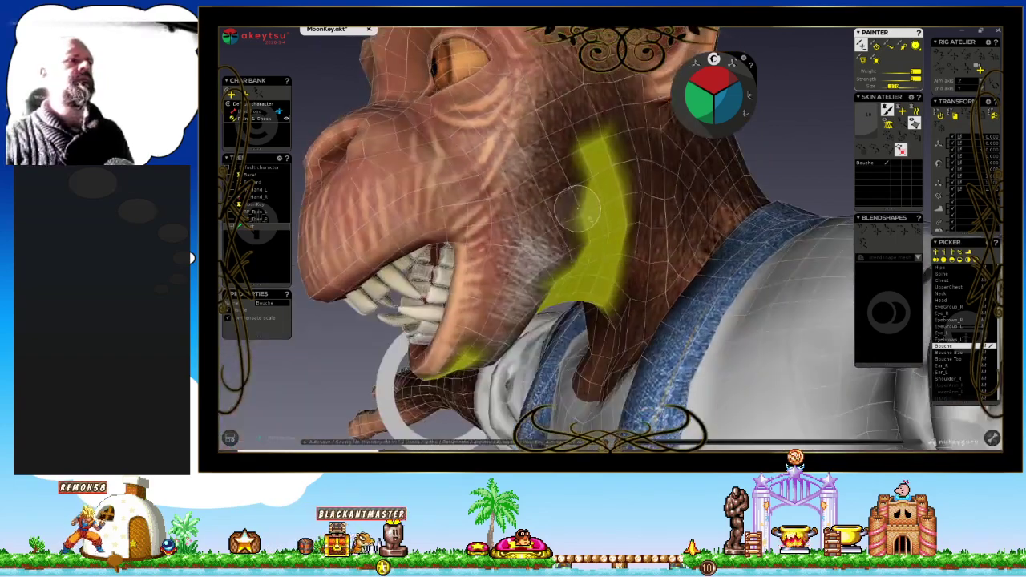
mouse_move(578, 208)
mouse_down()
mouse_move(585, 112)
mouse_move(561, 200)
mouse_move(538, 154)
mouse_move(521, 193)
mouse_move(513, 281)
mouse_move(485, 336)
mouse_move(497, 320)
mouse_up()
mouse_move(497, 320)
middle_down()
mouse_move(535, 235)
mouse_move(516, 201)
middle_up()
mouse_move(515, 202)
mouse_down()
mouse_move(459, 224)
mouse_move(537, 138)
mouse_move(481, 182)
mouse_move(422, 186)
mouse_move(469, 150)
mouse_move(509, 97)
mouse_move(550, 80)
mouse_move(578, 136)
mouse_up()
mouse_move(577, 136)
middle_down()
mouse_move(599, 217)
mouse_move(568, 264)
mouse_move(737, 264)
mouse_move(763, 292)
mouse_move(684, 274)
mouse_move(652, 251)
mouse_move(517, 265)
mouse_move(727, 248)
mouse_move(715, 245)
middle_up()
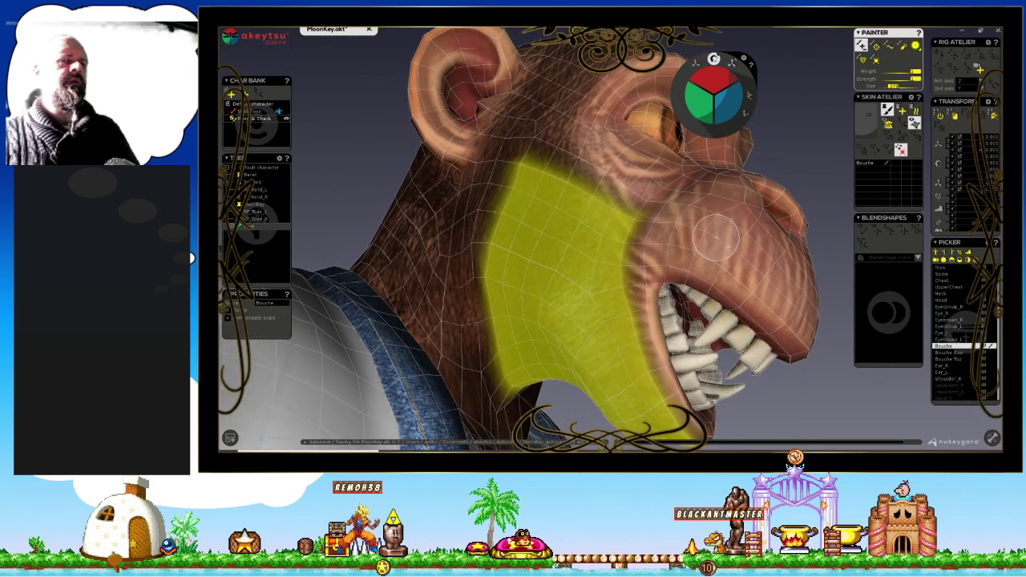
Switch to Bouche Bas, view under the jaw, and hide the body mesh to isolate the teeth.
key(Down)
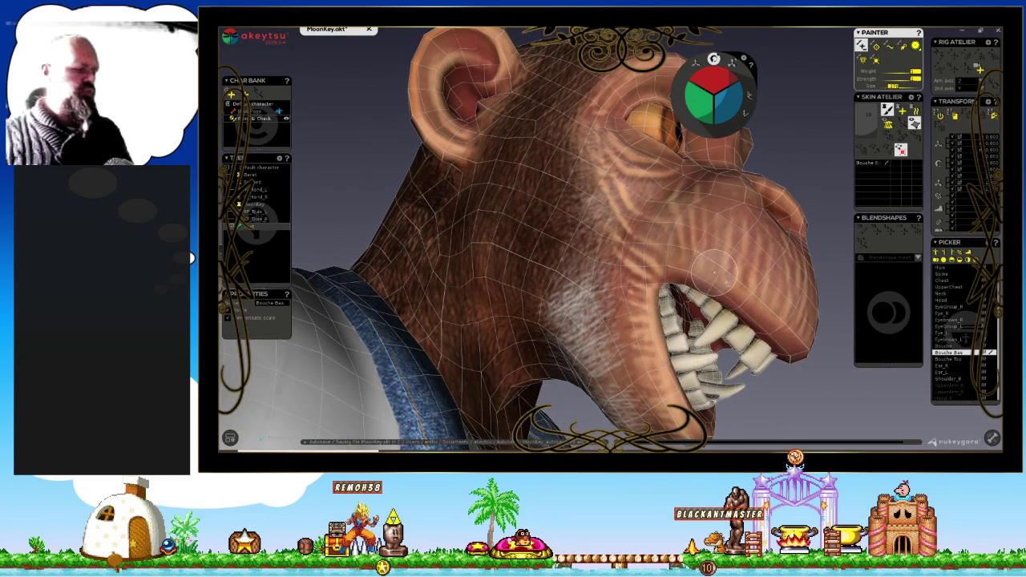
mouse_move(734, 300)
middle_down()
mouse_move(674, 228)
mouse_move(688, 297)
middle_up()
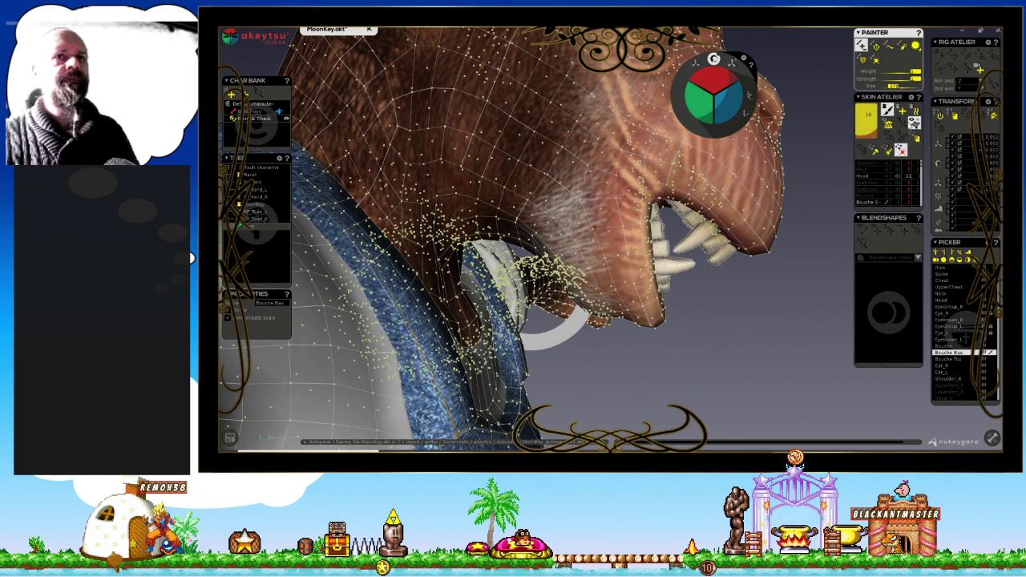
click(914, 126)
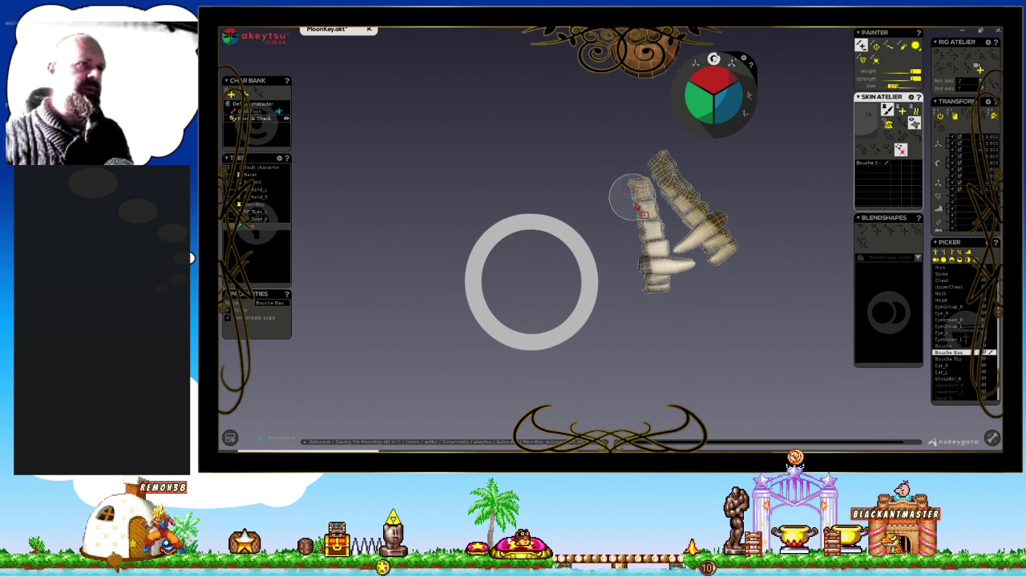
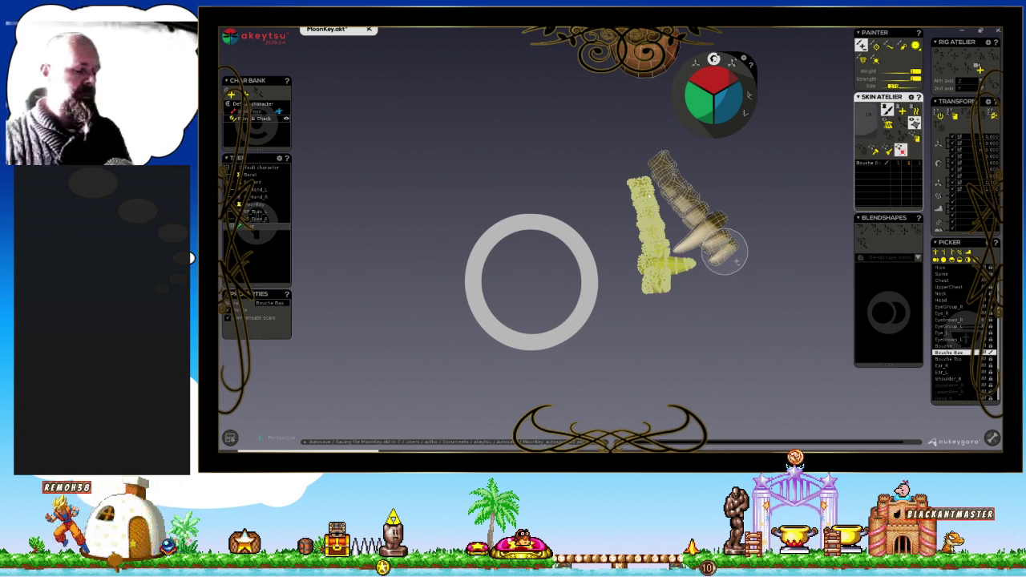
Clear the lower teeth highlight and inspect the Bouche Bas jaw weights from below and the sides.
click(914, 122)
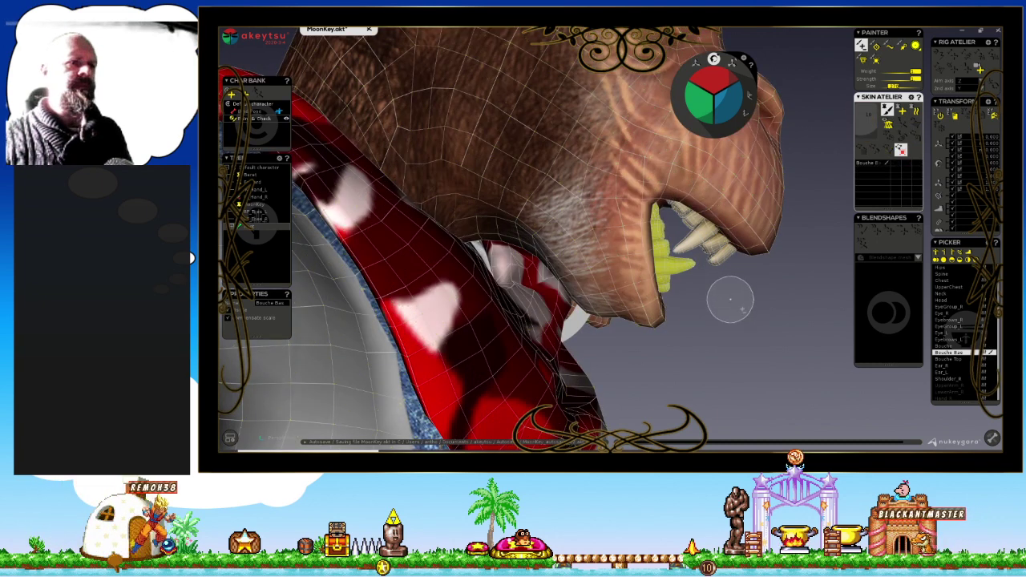
alt+drag(729, 299, 687, 320)
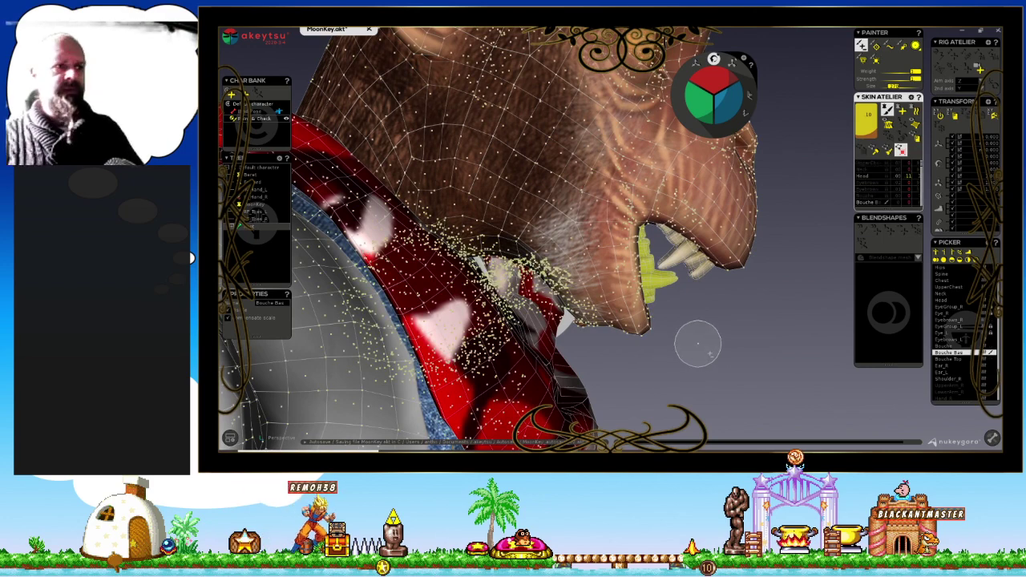
alt+drag(709, 303, 701, 325)
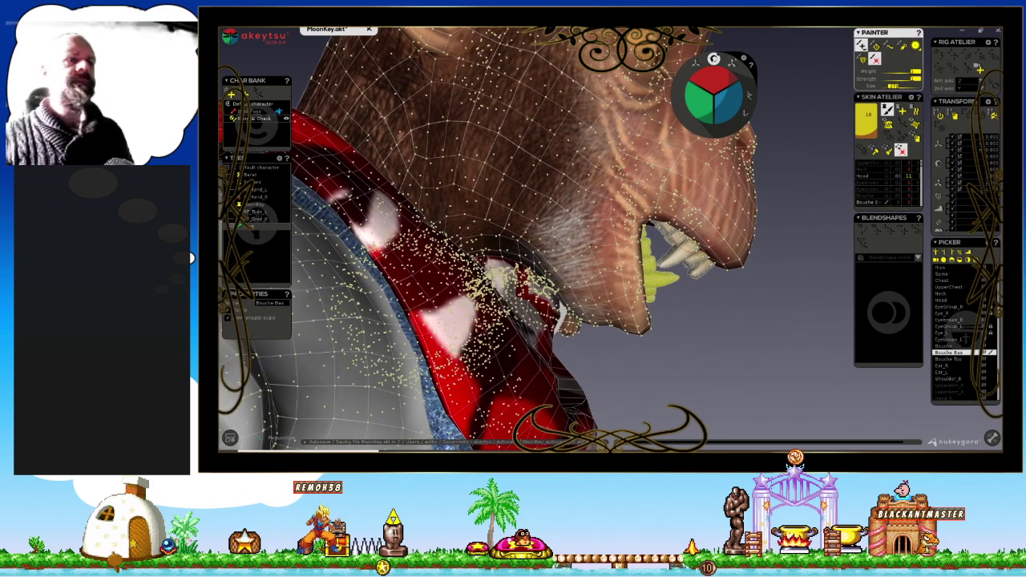
alt+drag(712, 238, 671, 265)
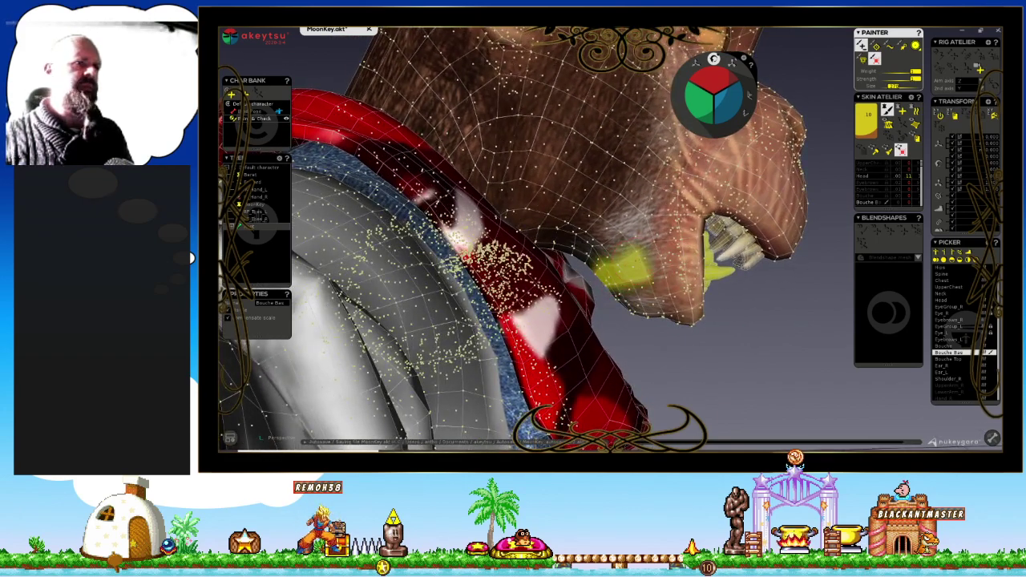
alt+drag(645, 283, 629, 295)
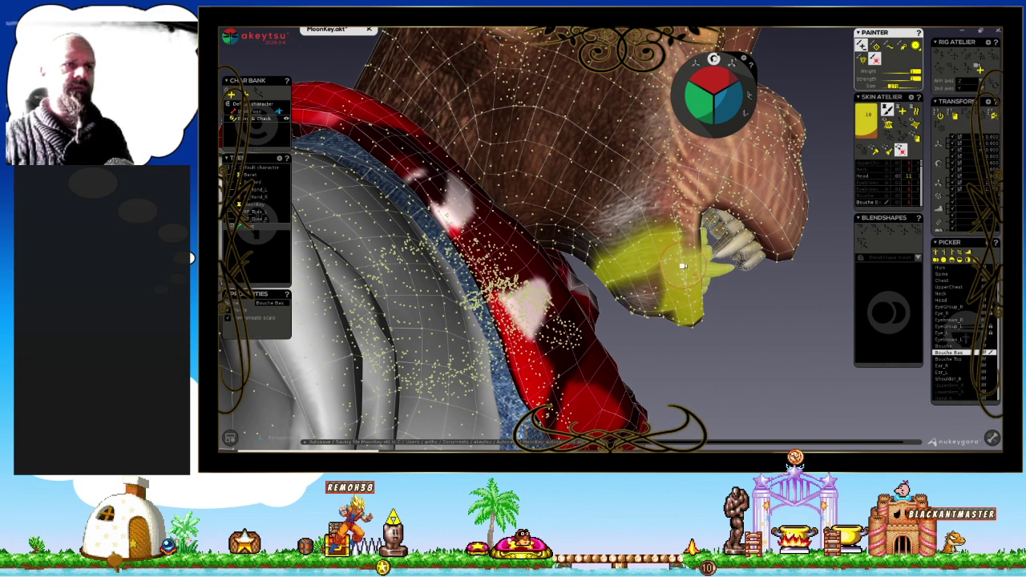
alt+drag(682, 265, 679, 269)
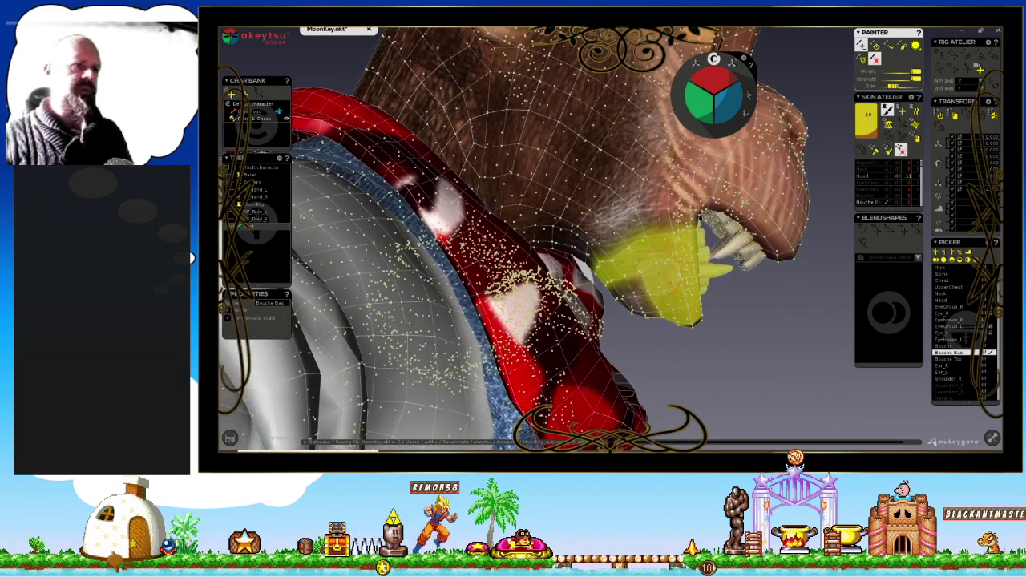
mouse_move(682, 294)
alt+mouse_down()
mouse_move(467, 279)
mouse_move(446, 267)
mouse_move(514, 292)
alt+mouse_up()
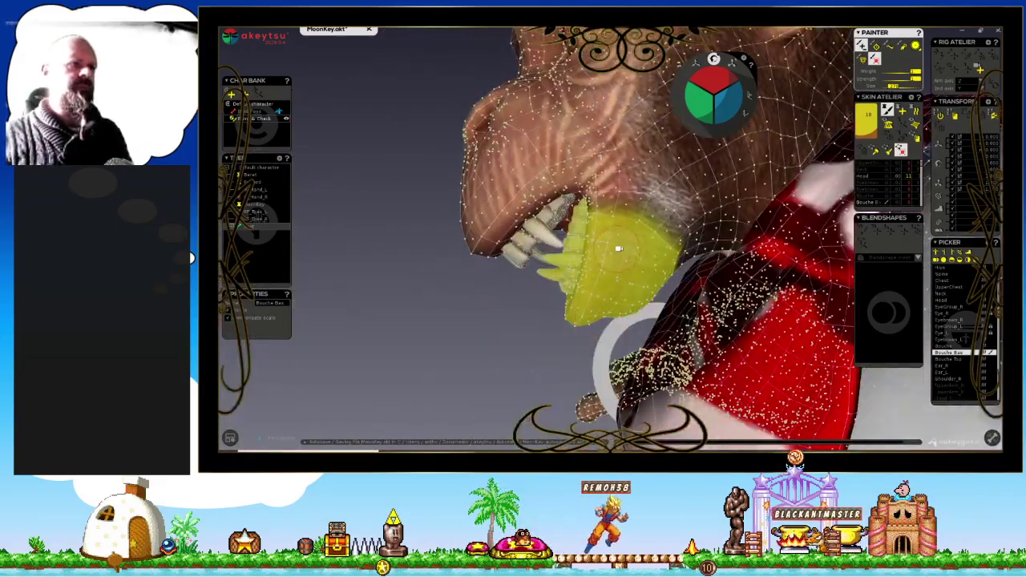
mouse_move(618, 248)
alt+mouse_down()
mouse_move(665, 257)
mouse_move(710, 204)
mouse_move(839, 259)
mouse_move(849, 283)
mouse_move(646, 231)
mouse_move(654, 240)
mouse_move(412, 229)
alt+mouse_up()
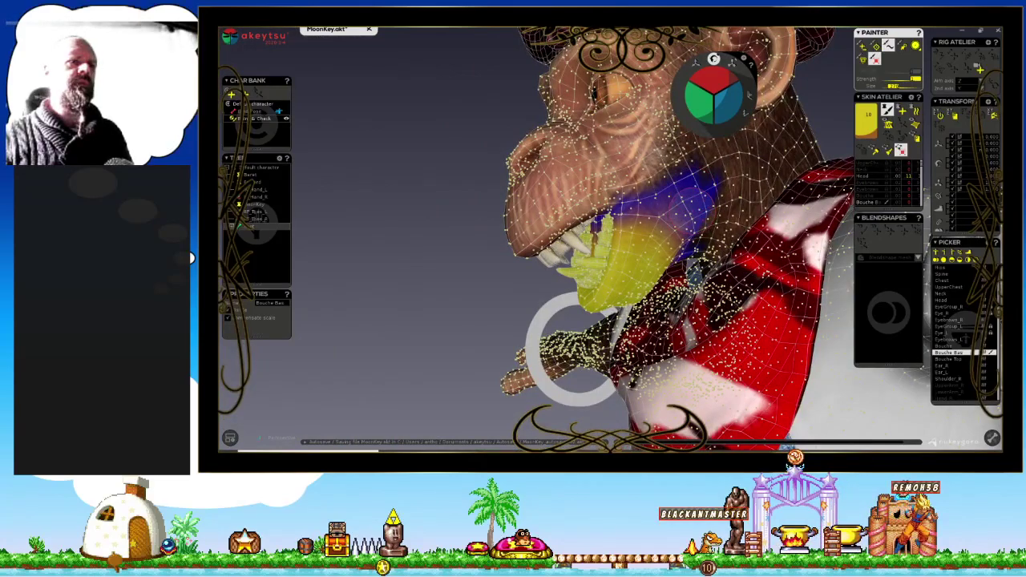
Paint a light Bouche Bas weight falloff from the jaw onto the neck.
alt+drag(679, 208, 778, 146)
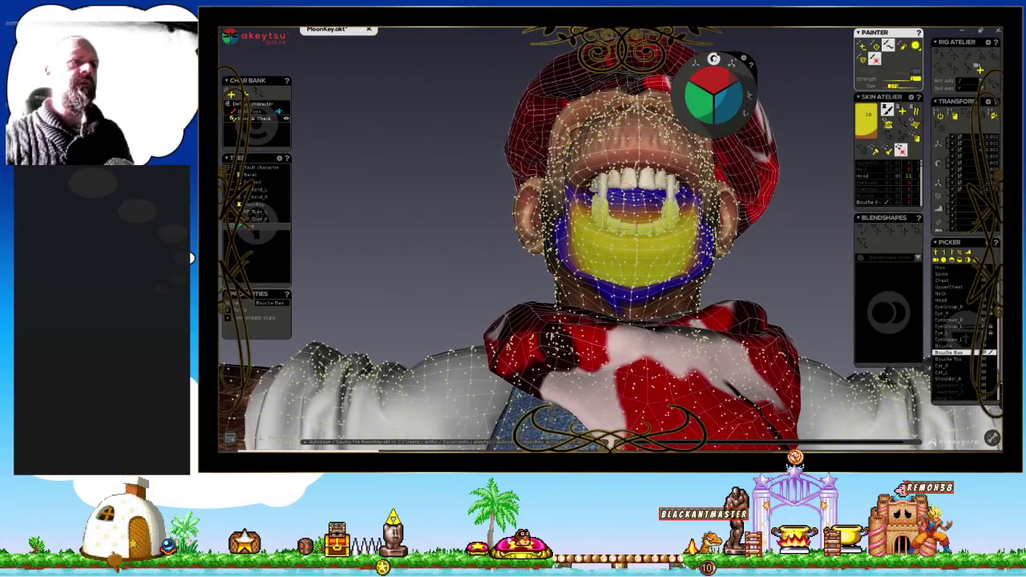
alt+drag(625, 289, 739, 298)
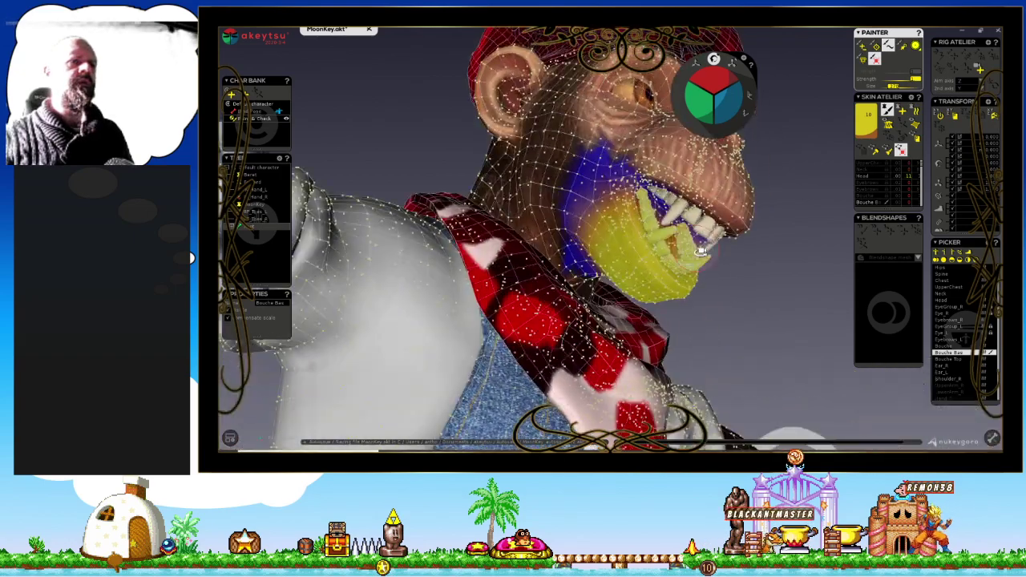
alt+drag(613, 219, 652, 328)
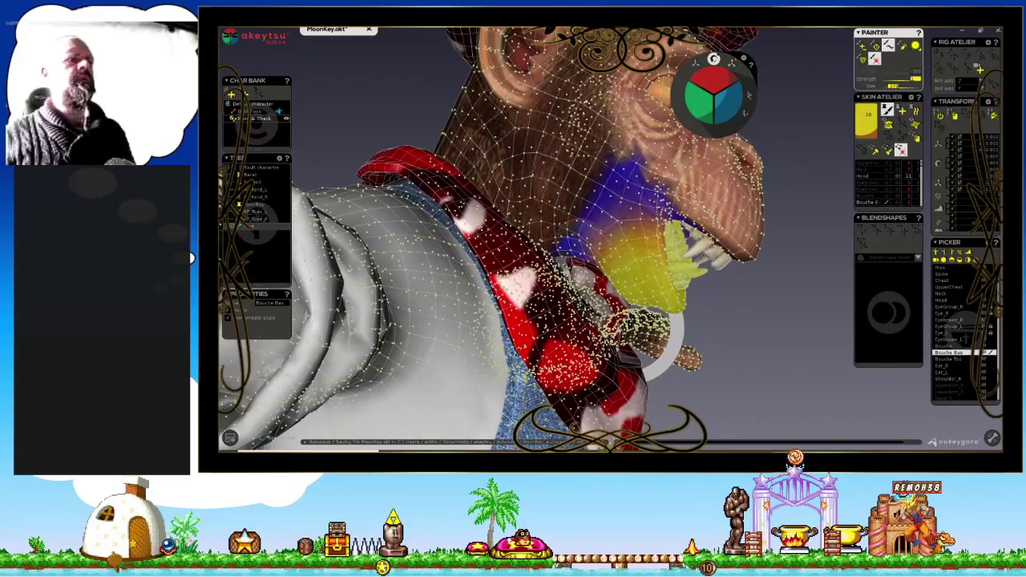
mouse_move(574, 253)
mouse_down()
mouse_move(569, 168)
mouse_move(614, 200)
mouse_move(337, 204)
mouse_up()
mouse_move(593, 364)
alt+mouse_down()
mouse_move(740, 298)
mouse_move(718, 298)
alt+mouse_up()
Switch to Bouche Top and weight the upper teeth with the head mesh hidden.
key(Down)
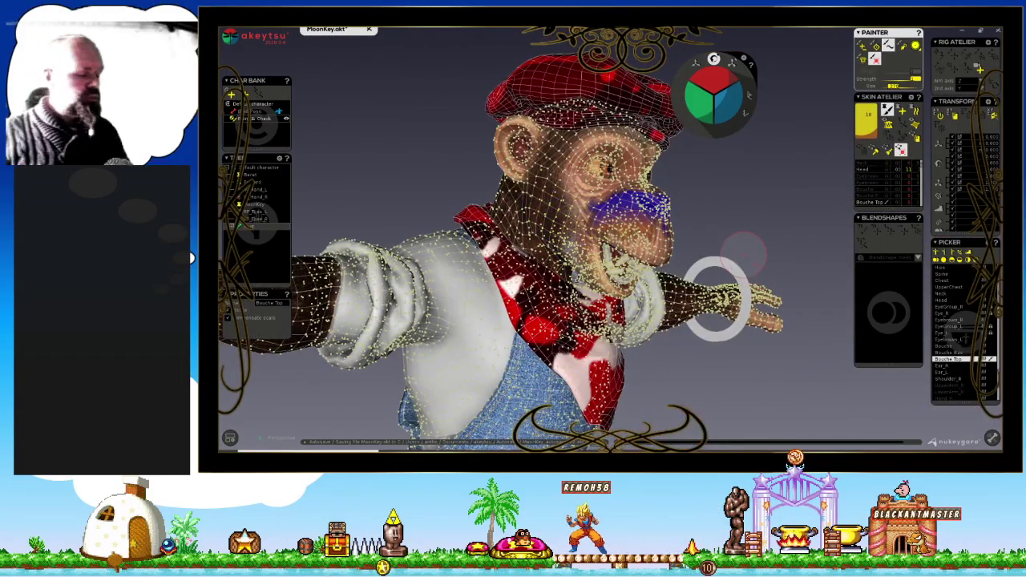
alt+drag(694, 218, 749, 223)
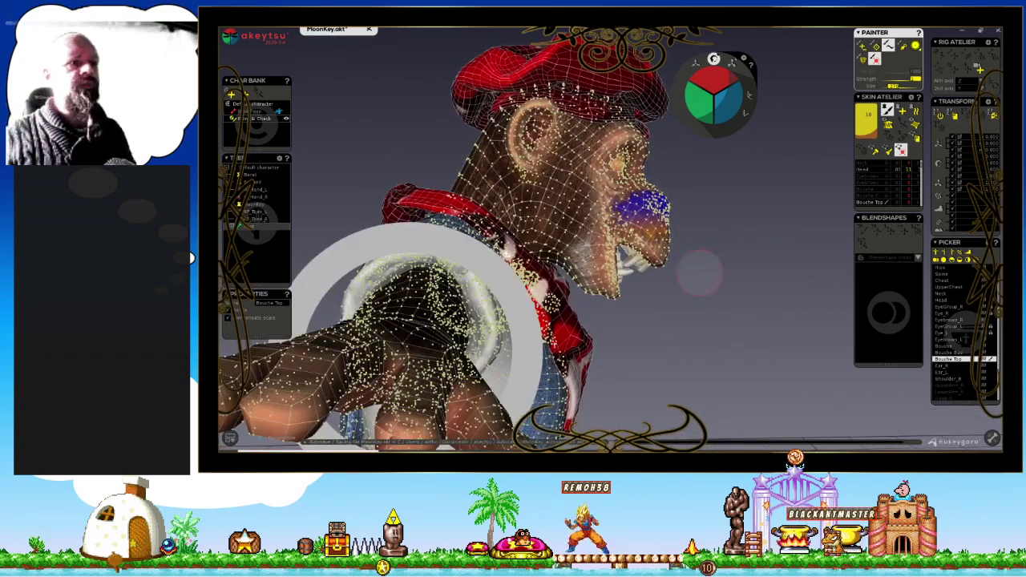
scroll(698, 269, up, 3)
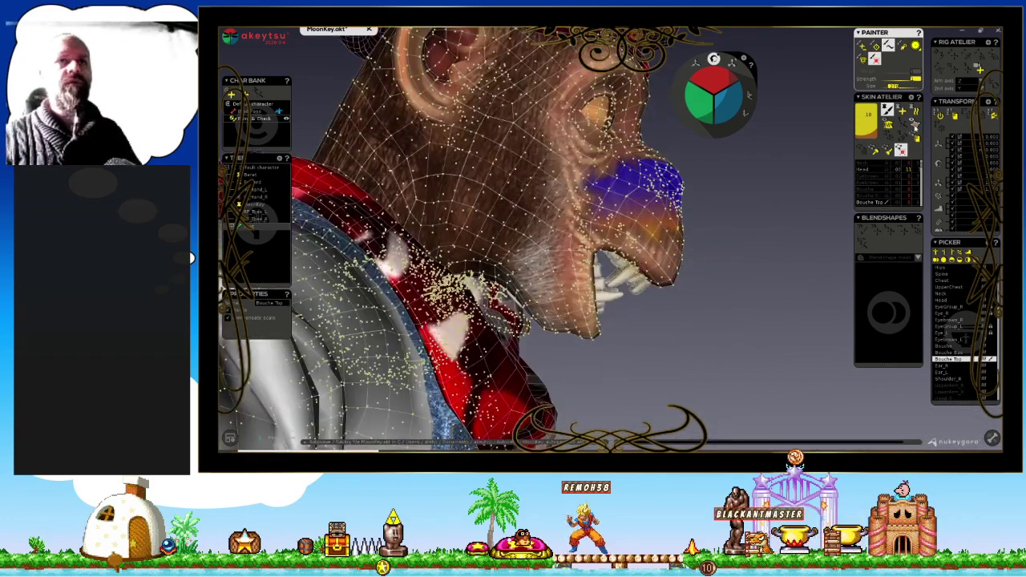
key(h)
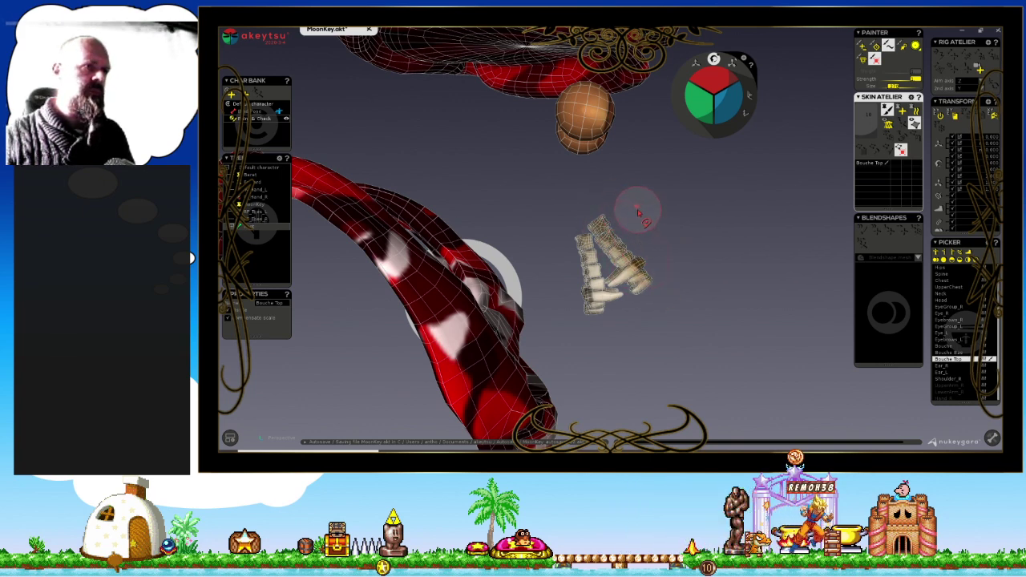
click(638, 210)
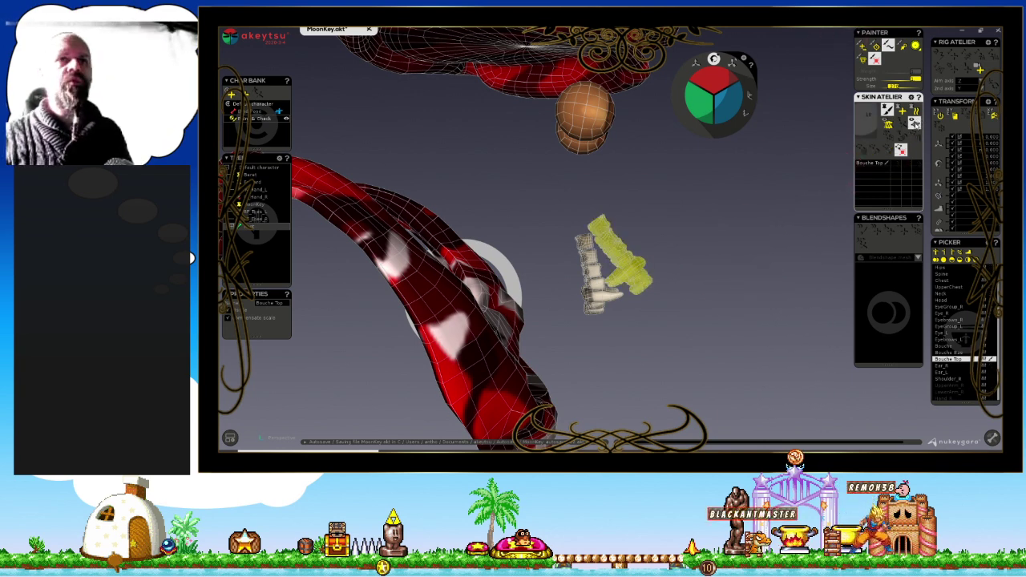
key(h)
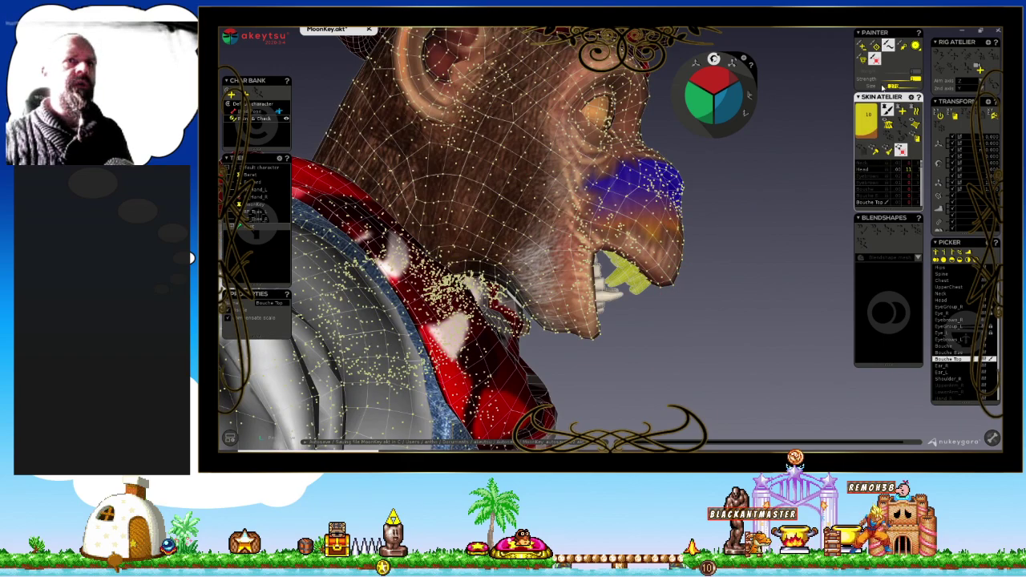
Paint full Bouche Top weight on the snout with a weak falloff across cheeks and muzzle.
click(863, 49)
middle_drag(698, 221, 646, 256)
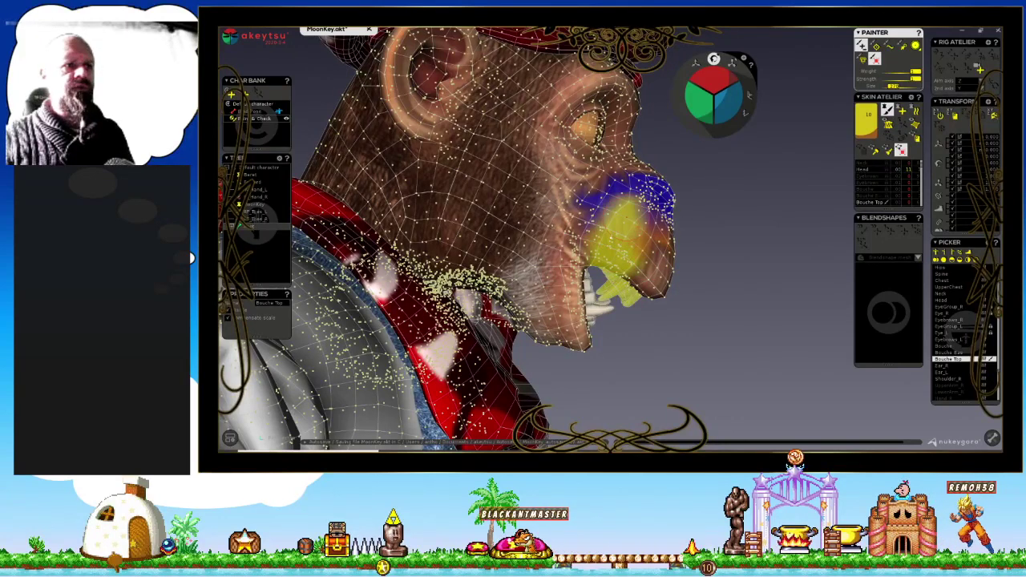
mouse_move(619, 239)
mouse_down()
mouse_move(633, 231)
mouse_move(662, 283)
mouse_up()
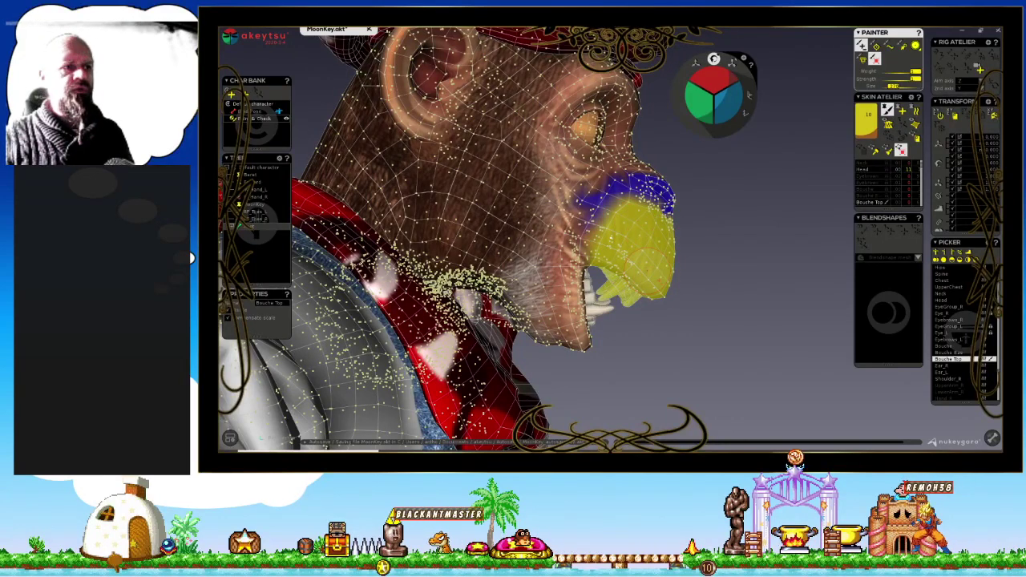
mouse_move(736, 277)
middle_down()
mouse_move(527, 255)
mouse_move(477, 291)
mouse_move(627, 277)
mouse_move(490, 294)
mouse_move(469, 316)
mouse_move(589, 269)
mouse_move(606, 289)
mouse_move(745, 229)
mouse_move(759, 255)
mouse_move(727, 238)
mouse_move(596, 257)
mouse_move(770, 192)
mouse_move(586, 230)
mouse_move(649, 218)
middle_up()
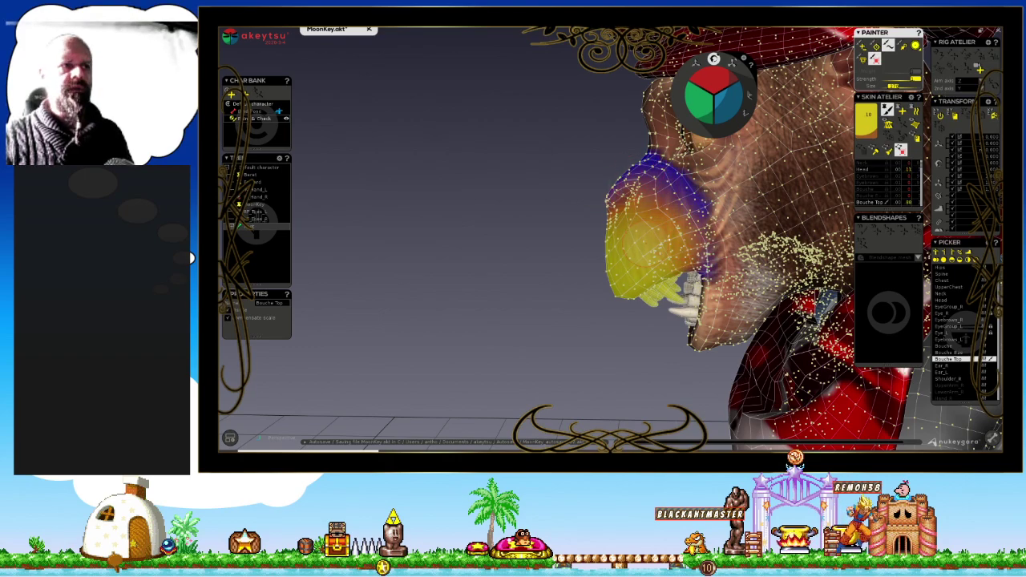
mouse_move(590, 264)
middle_down()
mouse_move(824, 259)
mouse_move(714, 237)
mouse_move(614, 259)
mouse_move(584, 253)
middle_up()
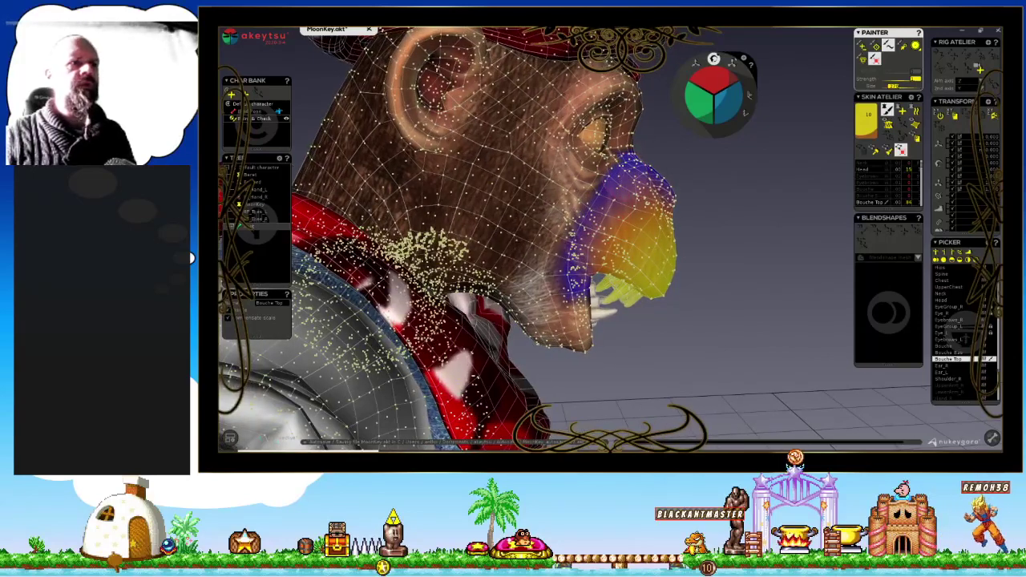
drag(597, 164, 568, 228)
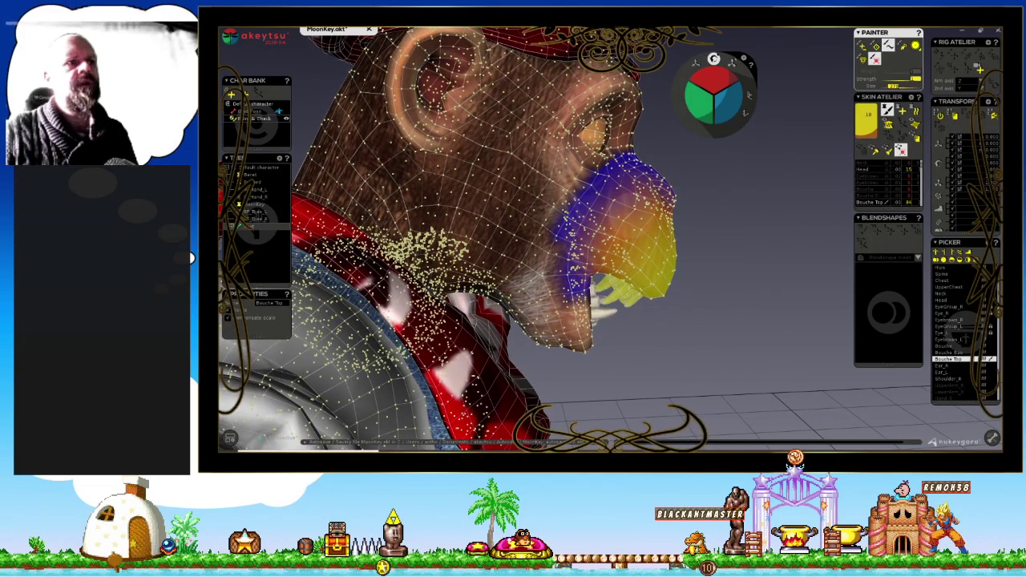
scroll(703, 252, down, 5)
mouse_move(703, 251)
middle_down()
mouse_move(722, 305)
mouse_move(749, 321)
middle_up()
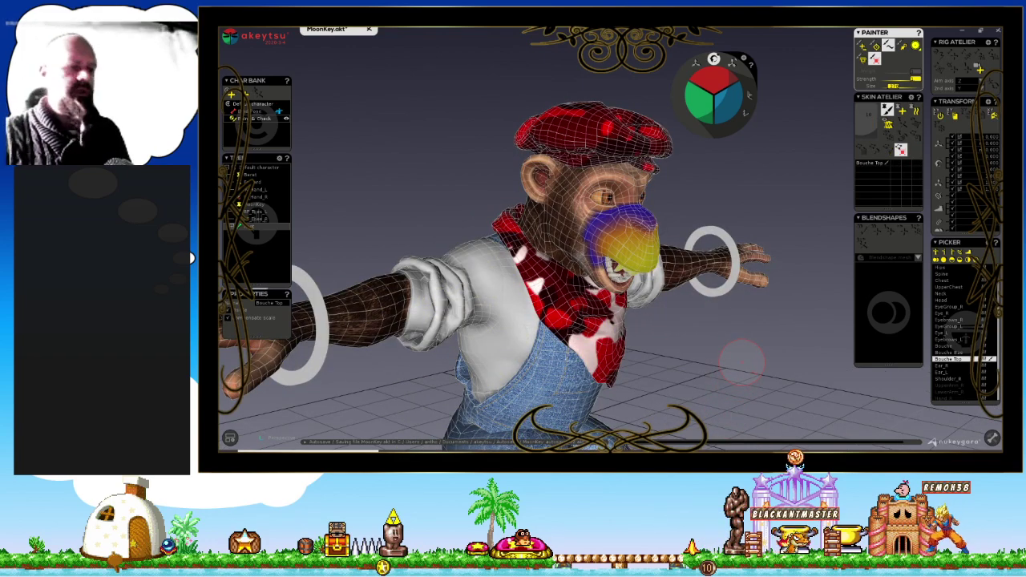
Switch to Ear_R and hide the beret to expose the ears.
key(Down)
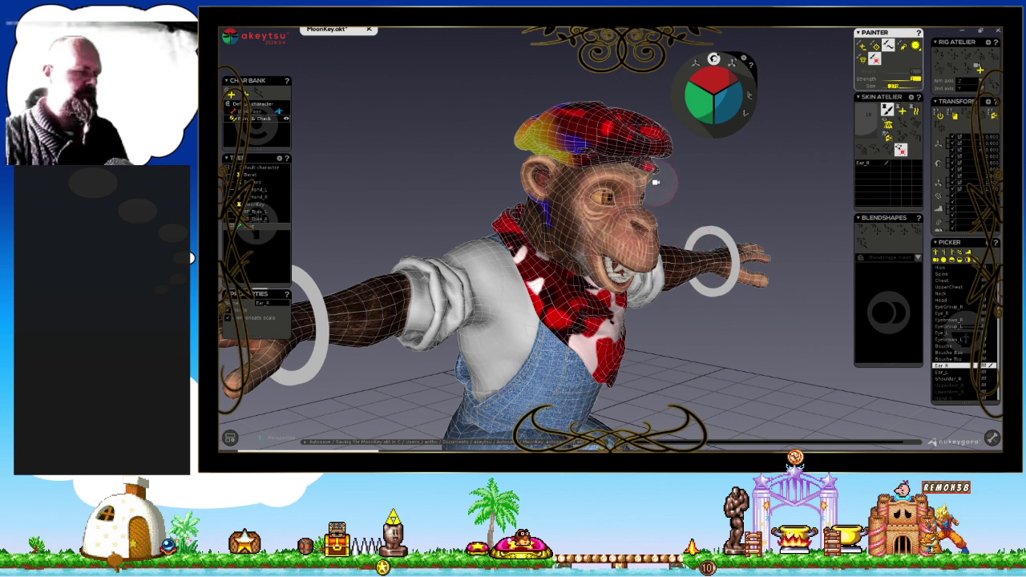
middle_drag(655, 183, 609, 189)
click(624, 135)
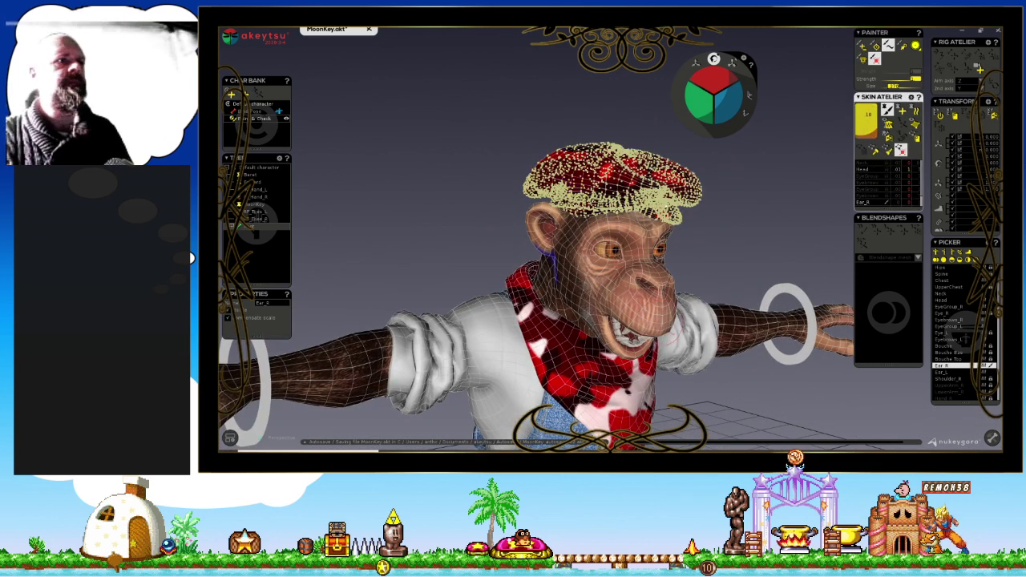
click(731, 245)
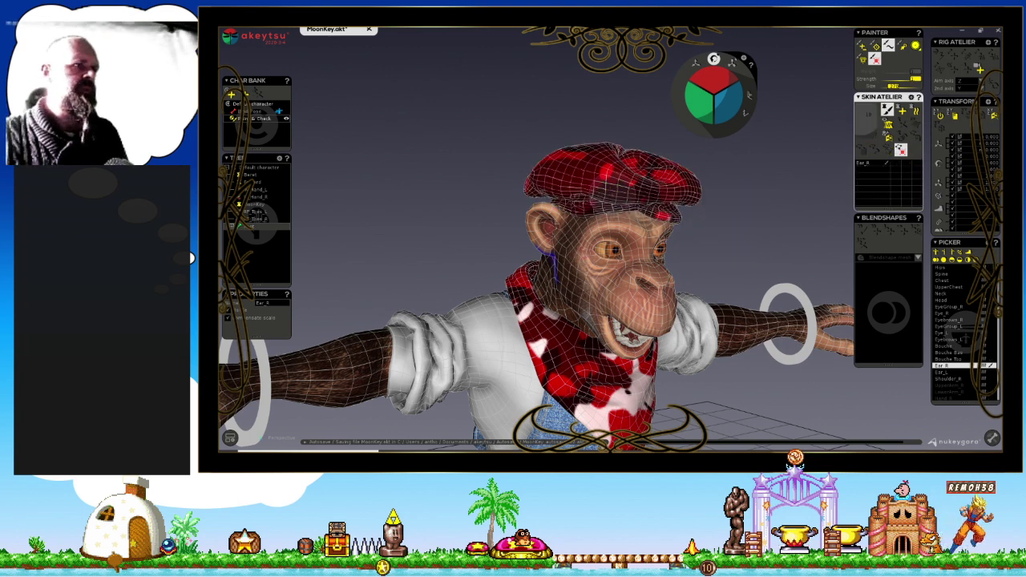
drag(626, 144, 562, 150)
drag(697, 171, 561, 192)
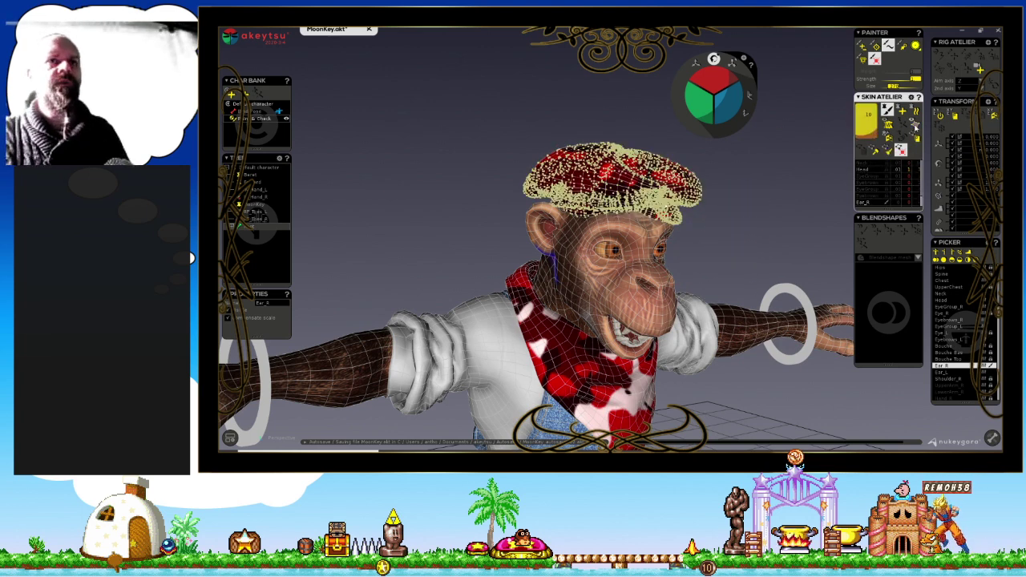
click(914, 125)
Paint the right ear fully onto Ear_R and spread weight onto the head around it.
scroll(536, 193, up, 3)
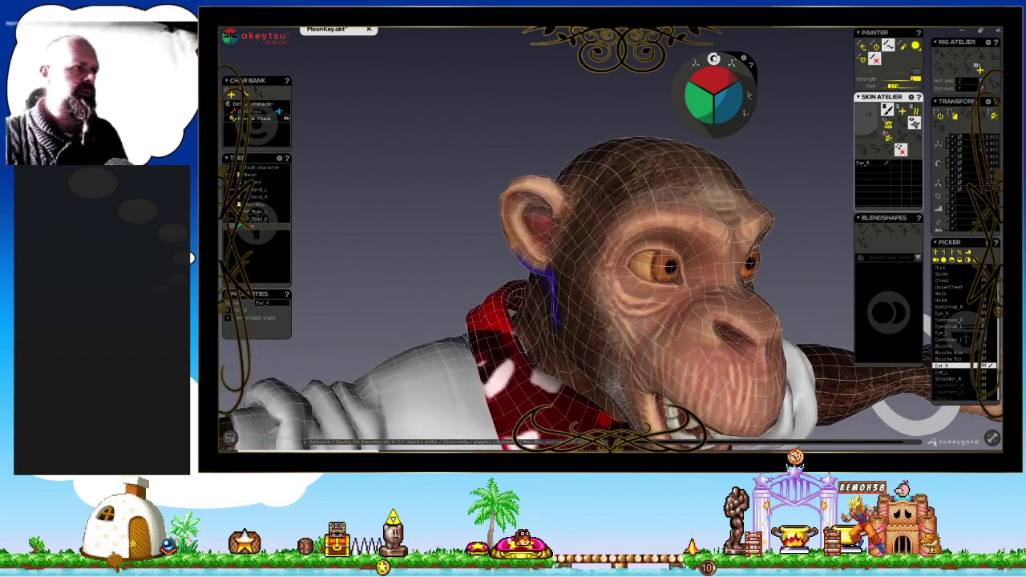
middle_drag(535, 192, 764, 97)
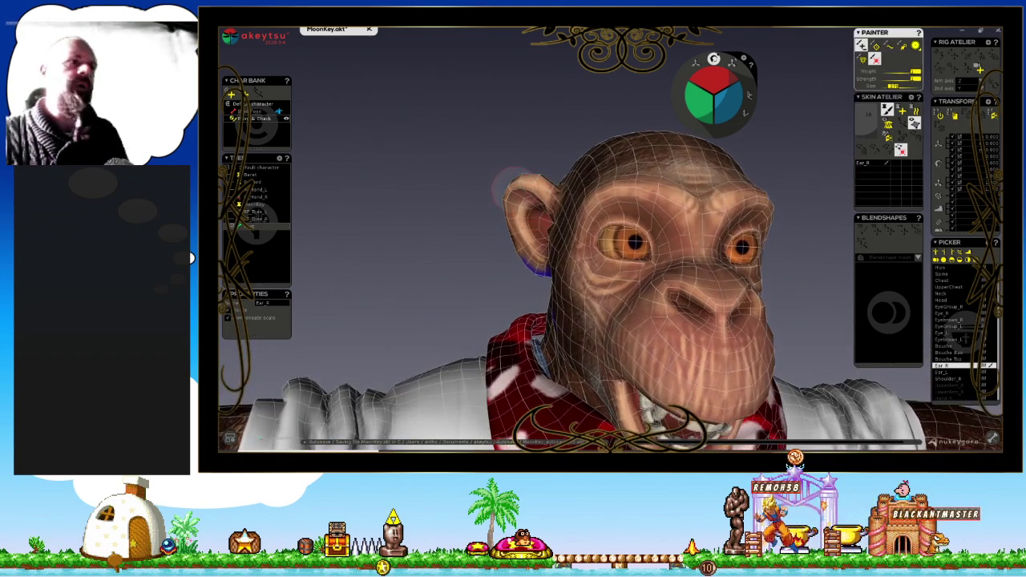
drag(529, 160, 462, 263)
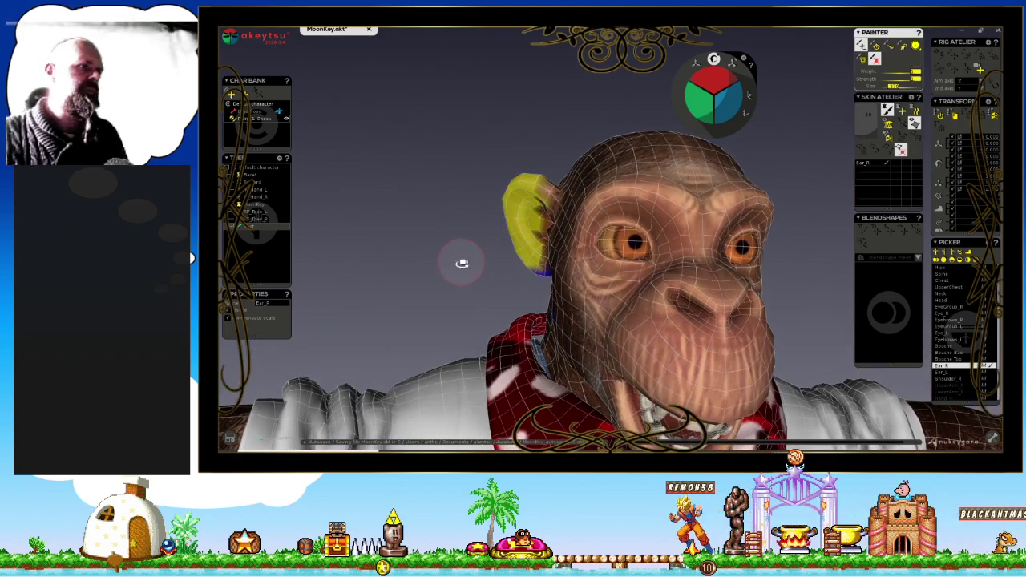
middle_drag(463, 263, 703, 286)
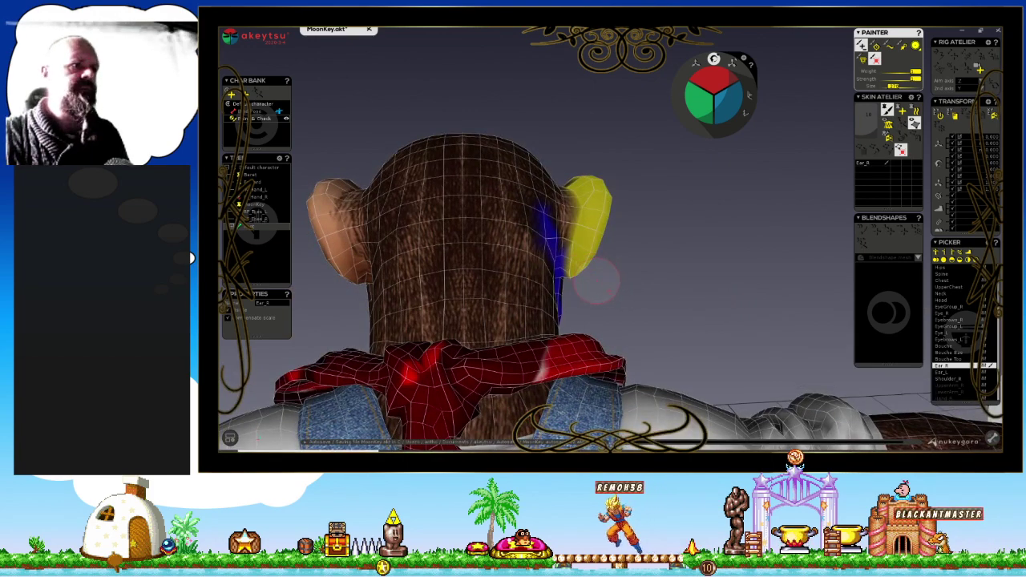
middle_drag(585, 160, 644, 204)
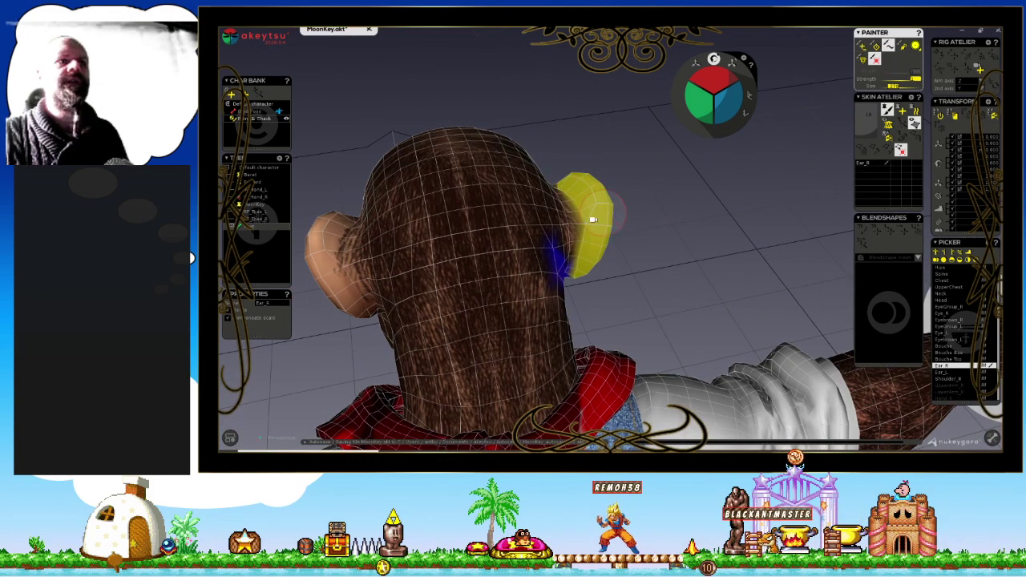
middle_drag(593, 219, 541, 217)
drag(541, 217, 553, 264)
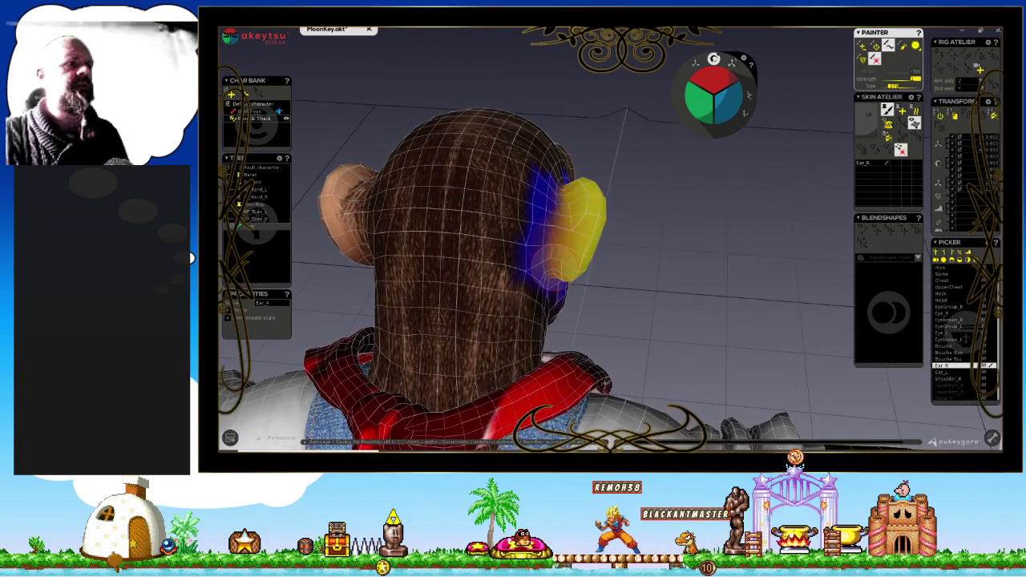
middle_drag(560, 248, 577, 200)
drag(577, 197, 610, 193)
Erase stray Ear_R weight below the ear, on the cheek and around the ear's base.
mouse_move(601, 189)
middle_down()
mouse_move(526, 157)
mouse_move(571, 197)
middle_up()
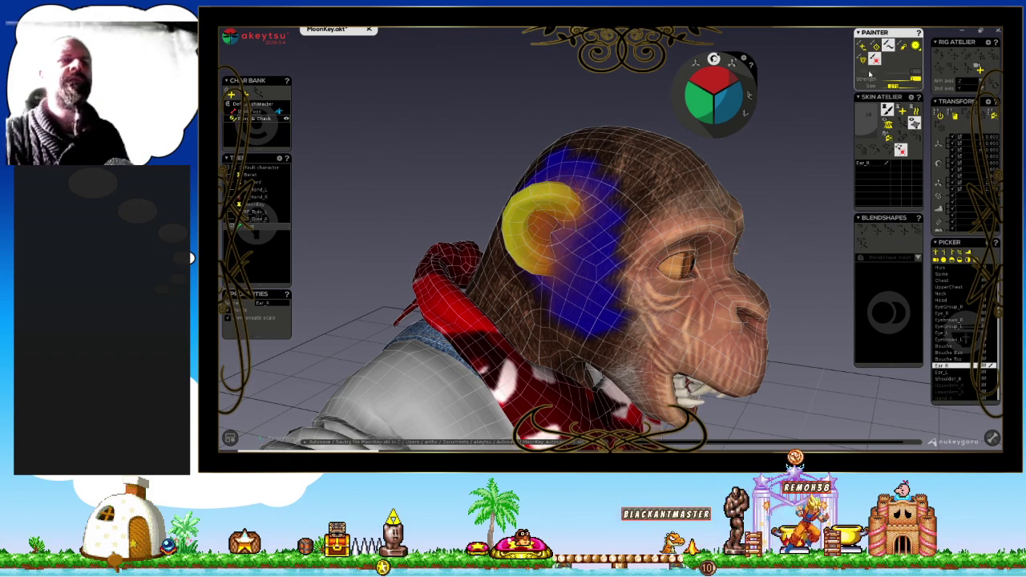
middle_drag(609, 240, 561, 240)
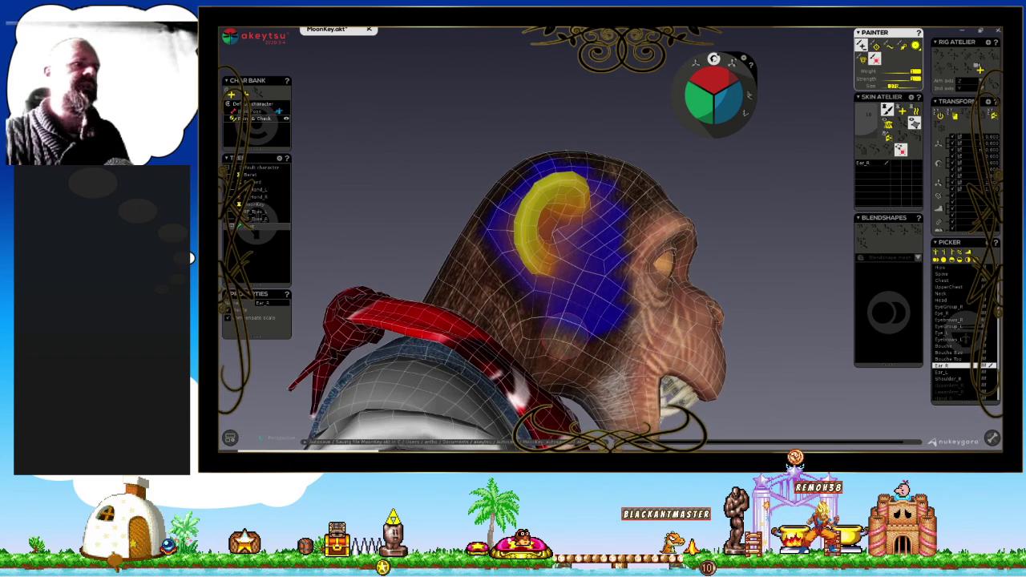
drag(565, 333, 609, 261)
drag(605, 329, 623, 284)
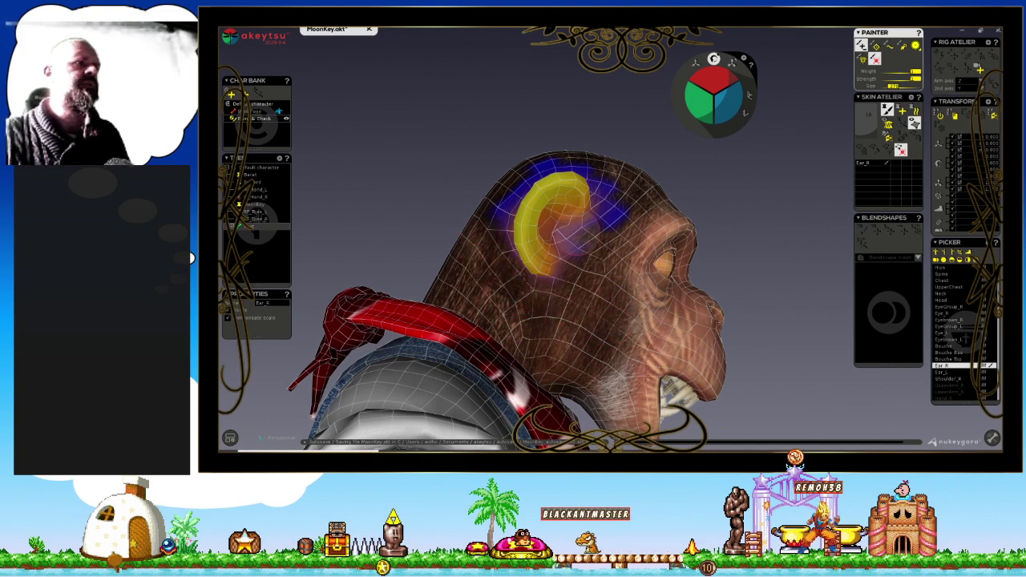
drag(663, 228, 633, 180)
middle_drag(633, 181, 595, 256)
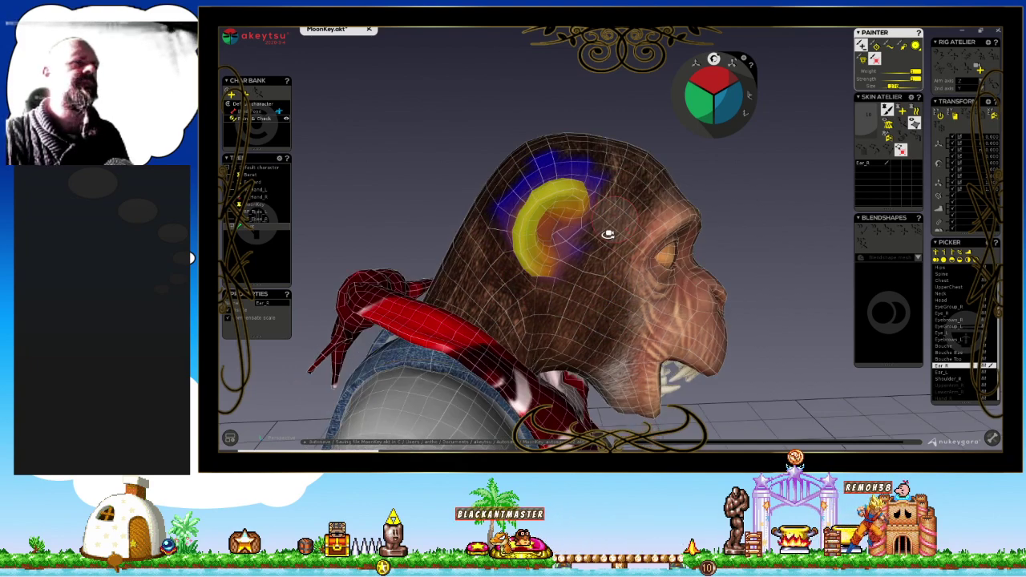
mouse_move(606, 176)
mouse_down()
mouse_move(569, 168)
mouse_move(508, 180)
mouse_up()
middle_drag(508, 180, 492, 193)
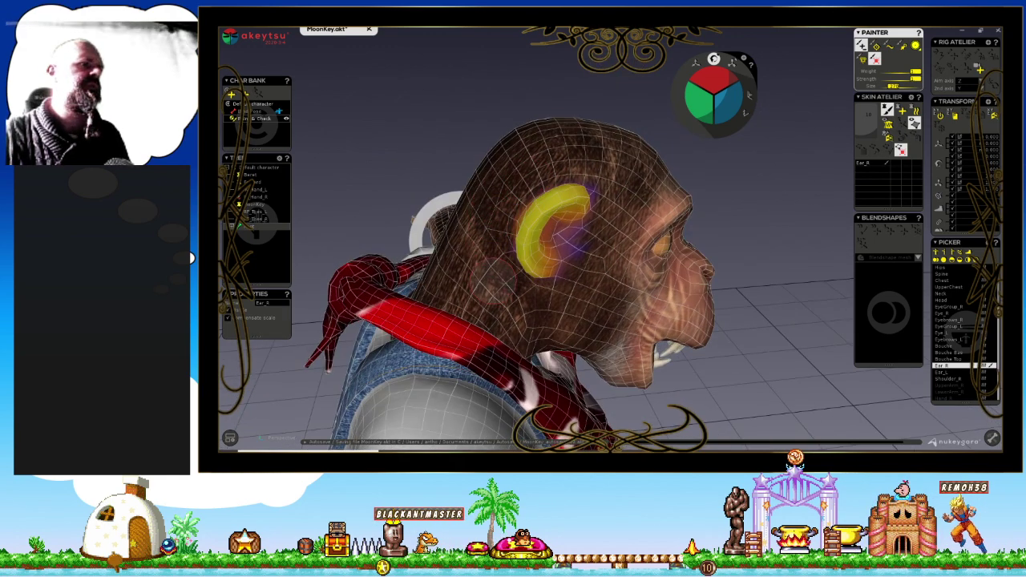
Inspect the right ear from behind and the side, then check the mirrored left ear.
mouse_move(485, 305)
middle_down()
mouse_move(502, 264)
mouse_move(550, 286)
mouse_move(818, 90)
middle_up()
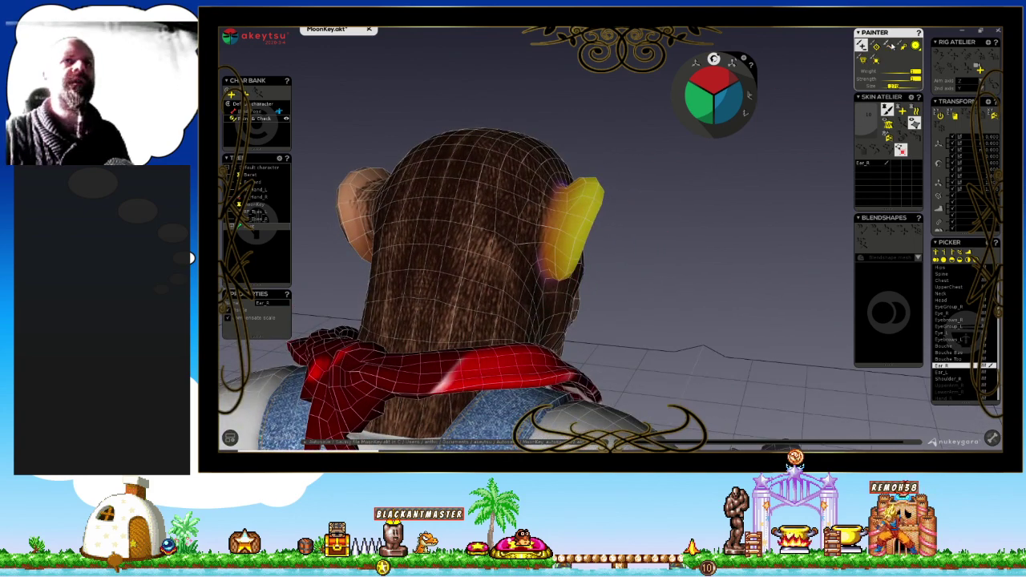
scroll(523, 182, up, 3)
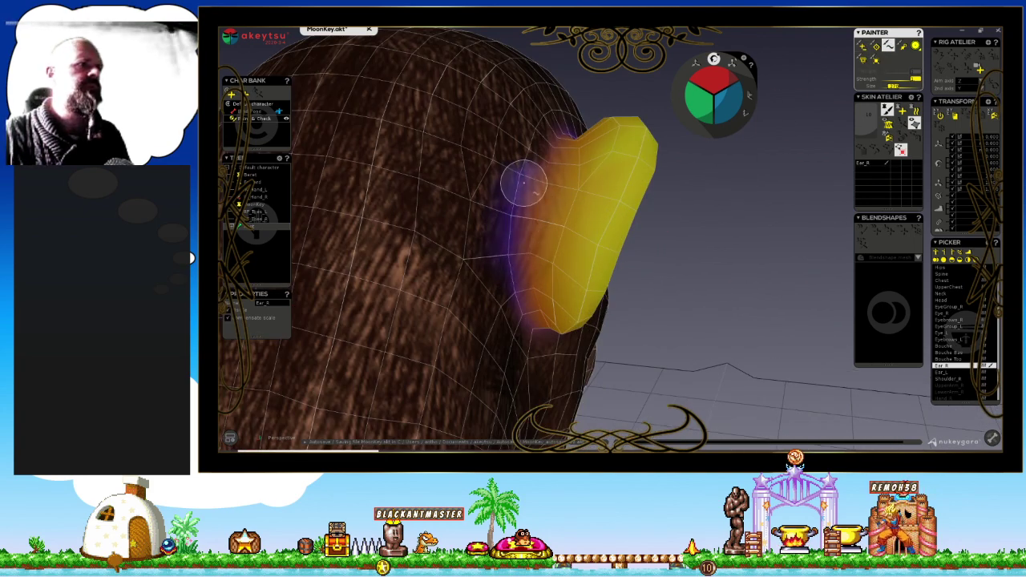
middle_drag(553, 131, 474, 202)
mouse_move(602, 142)
middle_down()
mouse_move(554, 146)
mouse_move(642, 150)
middle_up()
mouse_move(593, 200)
middle_down()
mouse_move(572, 230)
mouse_move(600, 211)
middle_up()
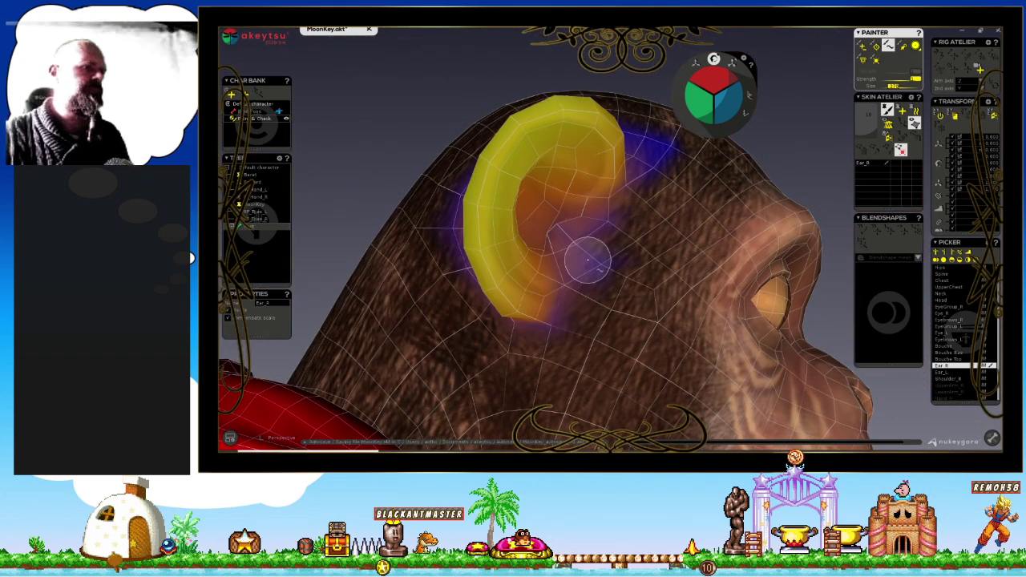
scroll(593, 259, down, 3)
mouse_move(597, 264)
middle_down()
mouse_move(802, 355)
mouse_move(585, 281)
middle_up()
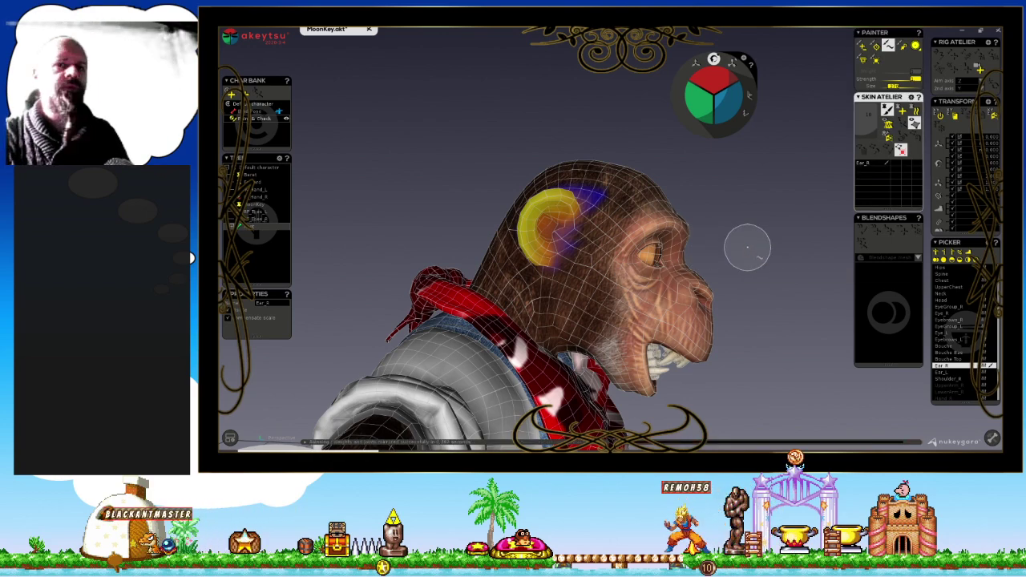
mouse_move(747, 248)
middle_down()
mouse_move(564, 259)
mouse_move(495, 297)
mouse_move(683, 254)
middle_up()
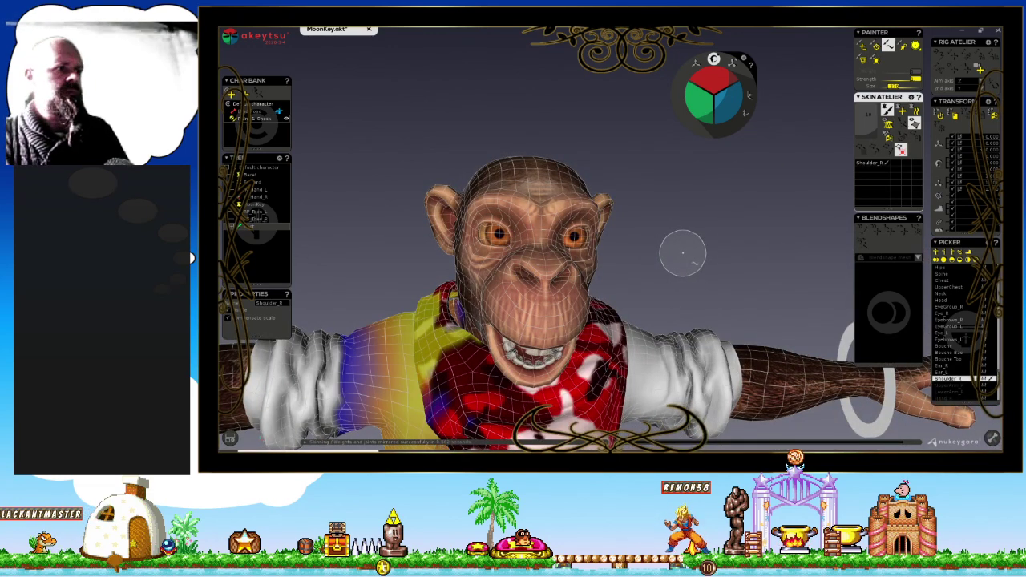
Paint Shoulder_R weight across the scarf, chest and upper back.
mouse_move(673, 282)
middle_down()
mouse_move(701, 197)
mouse_move(589, 303)
middle_up()
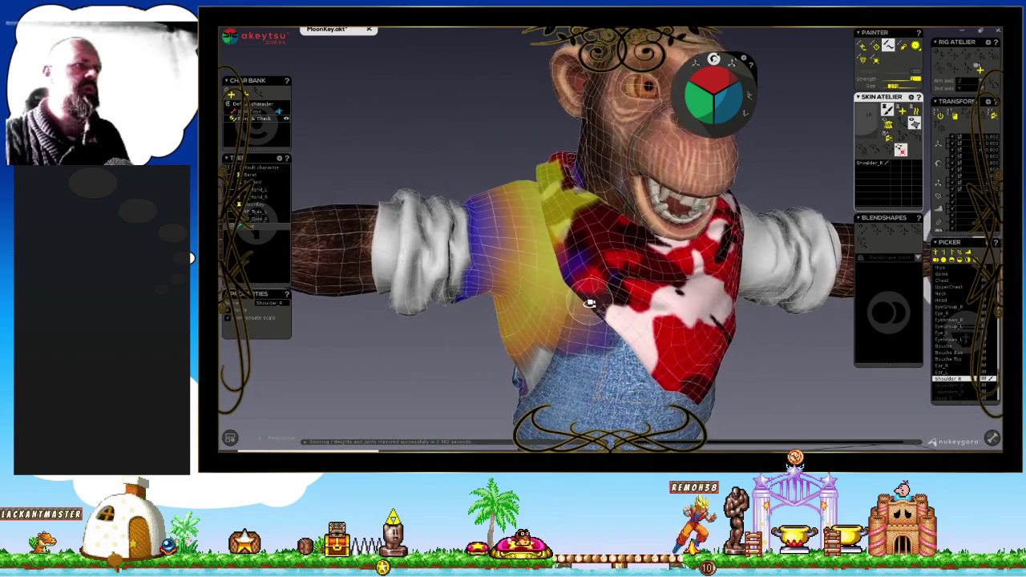
mouse_move(580, 230)
middle_down()
mouse_move(735, 279)
mouse_move(609, 215)
mouse_move(653, 229)
mouse_move(622, 264)
mouse_move(678, 192)
mouse_move(578, 266)
mouse_move(639, 235)
mouse_move(619, 228)
middle_up()
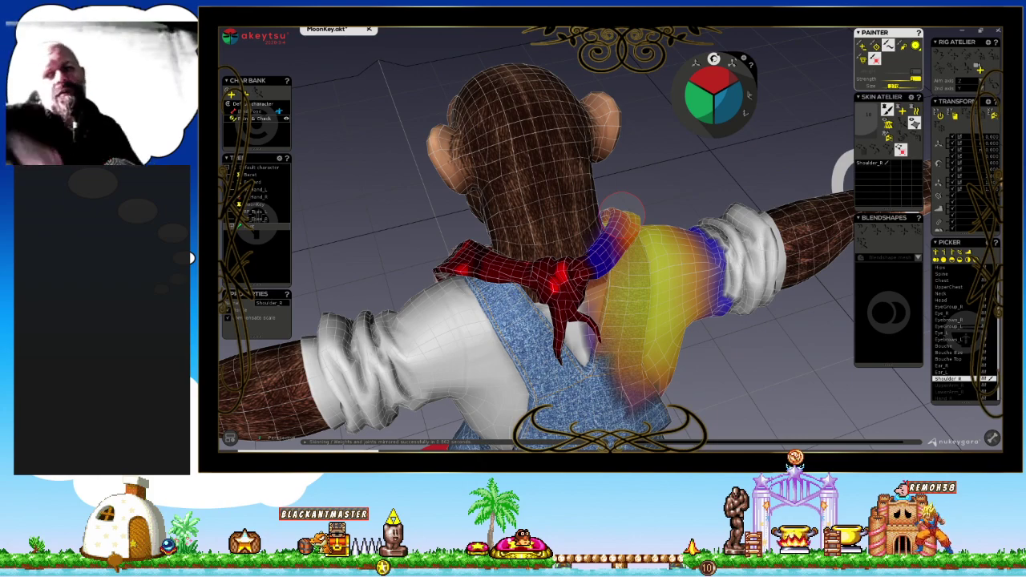
mouse_move(662, 222)
middle_down()
mouse_move(424, 155)
mouse_move(572, 263)
middle_up()
mouse_move(572, 263)
mouse_down()
mouse_move(557, 241)
mouse_move(565, 280)
mouse_move(571, 255)
mouse_move(562, 341)
mouse_move(559, 247)
mouse_move(536, 229)
mouse_up()
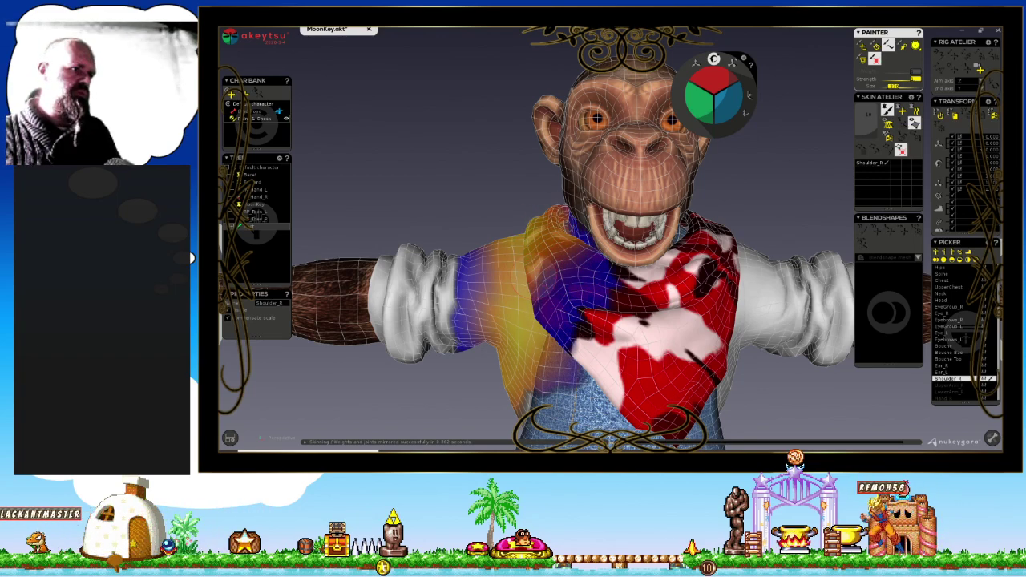
middle_drag(556, 217, 810, 261)
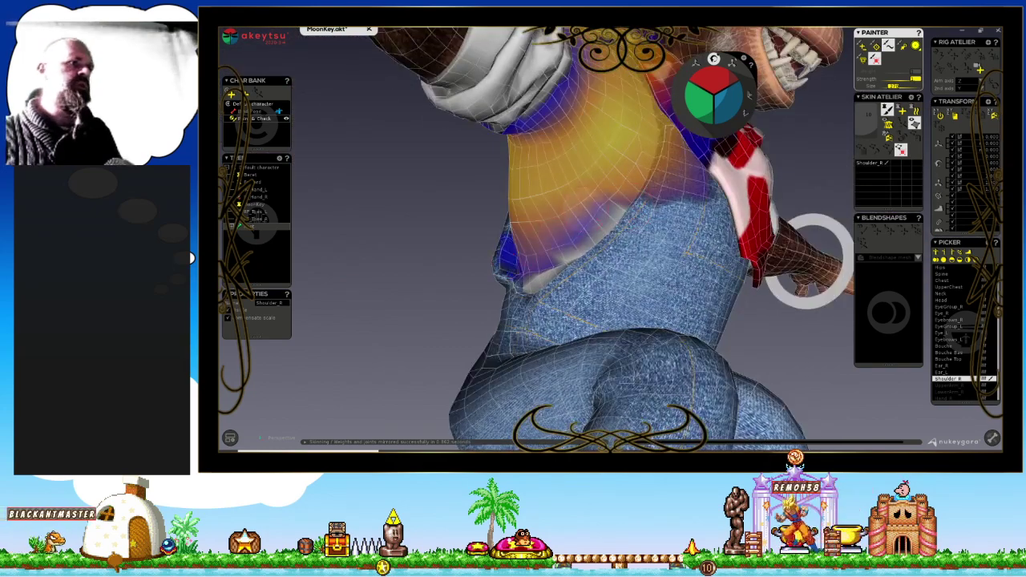
drag(597, 231, 517, 197)
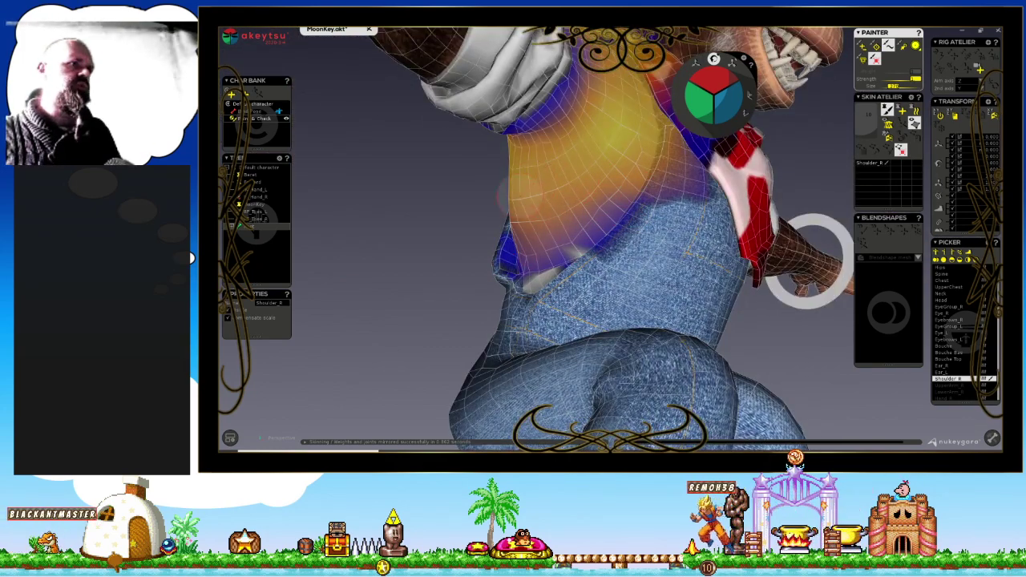
mouse_move(534, 241)
middle_down()
mouse_move(602, 236)
mouse_move(646, 259)
mouse_move(621, 236)
mouse_move(665, 272)
middle_up()
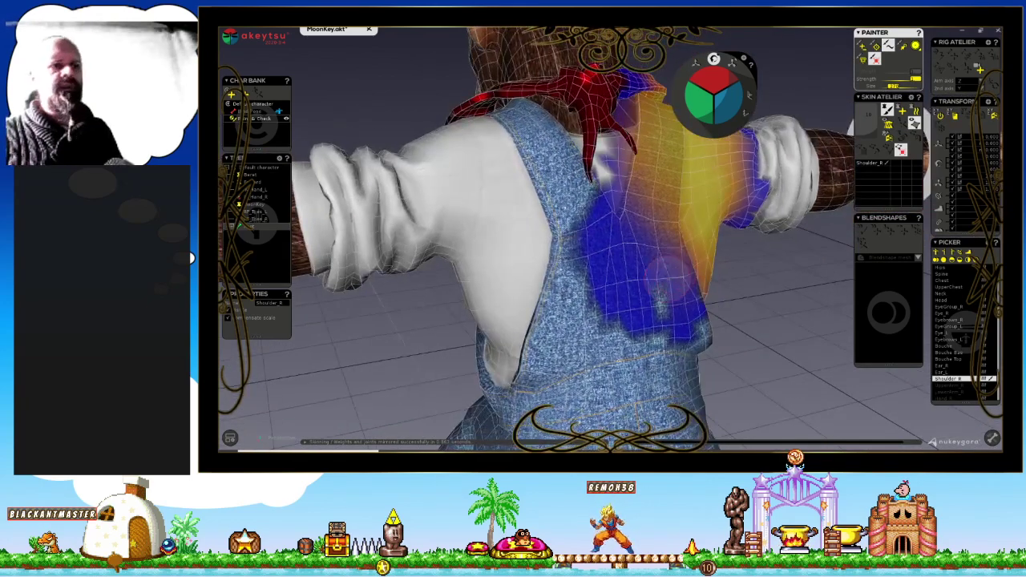
mouse_move(667, 284)
mouse_down()
mouse_move(709, 314)
mouse_move(687, 255)
mouse_up()
middle_drag(756, 242, 618, 271)
Switch to UpperArm_R, strengthen its weight near the shoulder and clear it from the forearm.
key(Down)
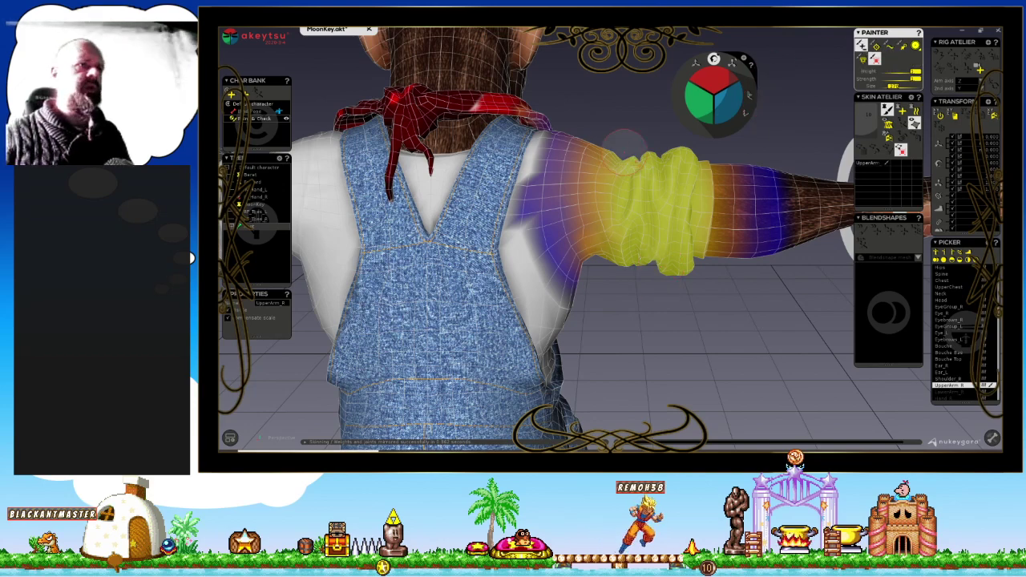
mouse_move(622, 149)
middle_down()
mouse_move(630, 212)
mouse_move(620, 164)
middle_up()
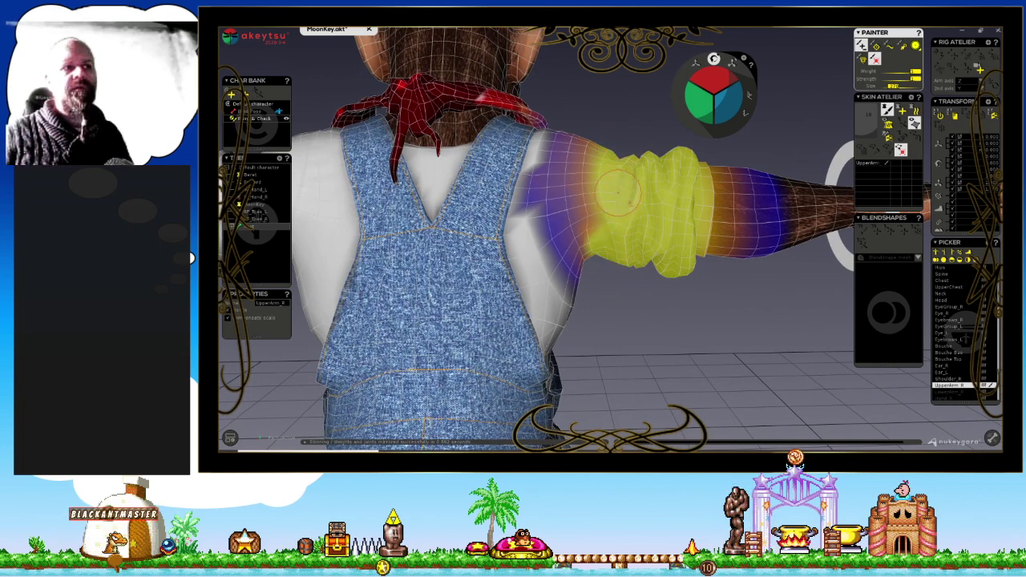
mouse_move(605, 183)
mouse_down()
mouse_move(585, 265)
mouse_move(561, 166)
mouse_up()
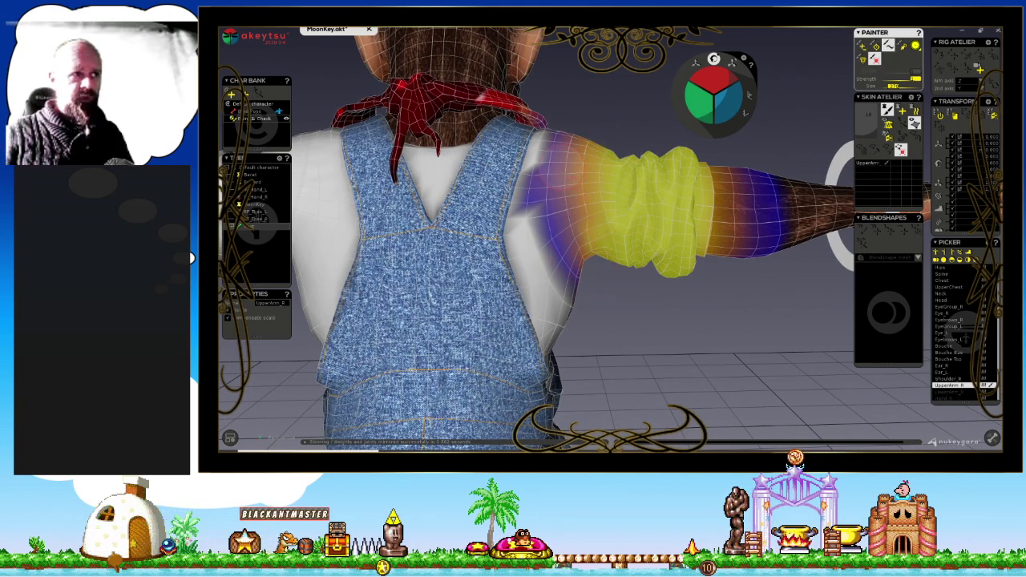
middle_drag(756, 269, 682, 288)
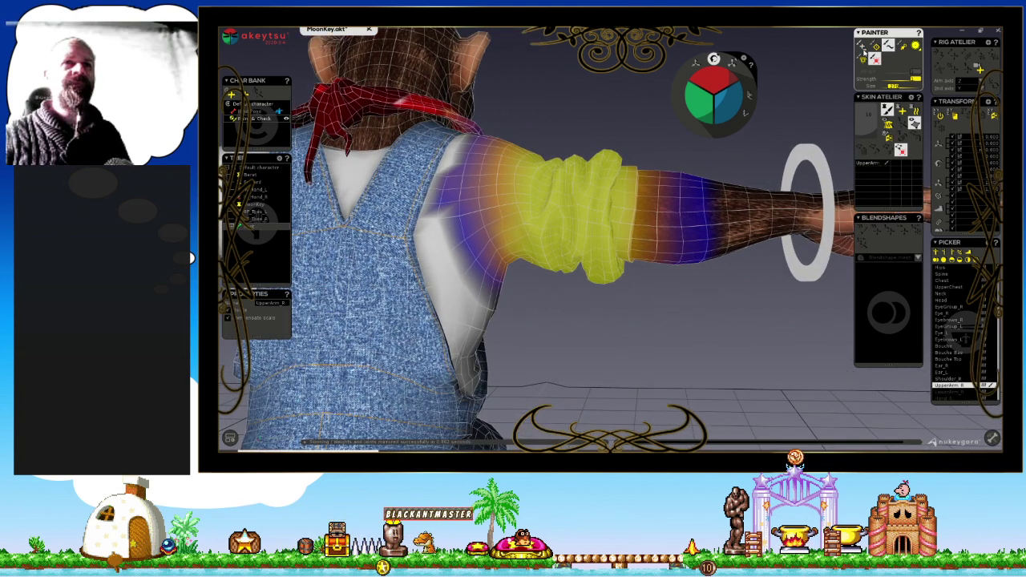
drag(700, 183, 706, 275)
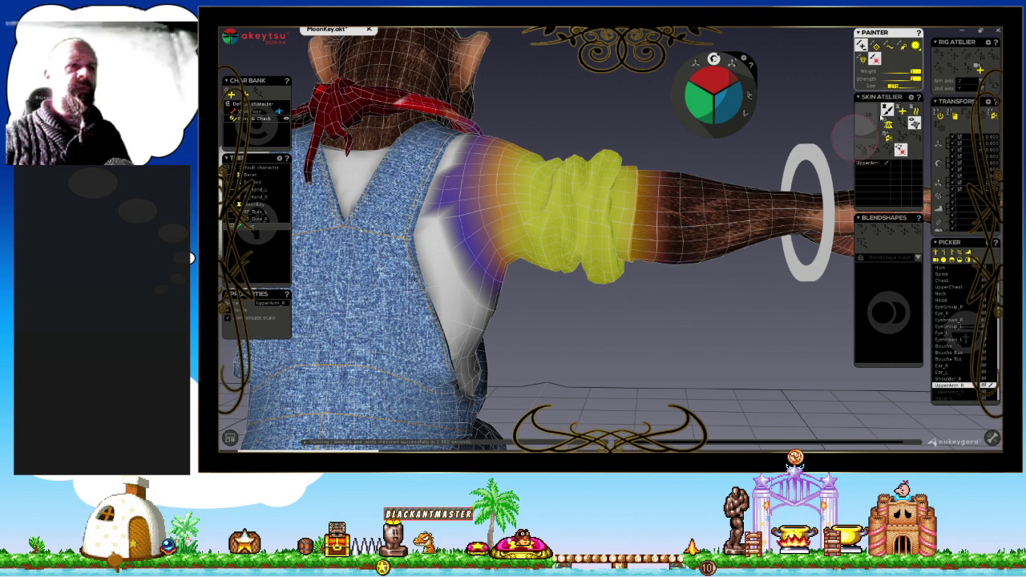
middle_drag(701, 171, 696, 156)
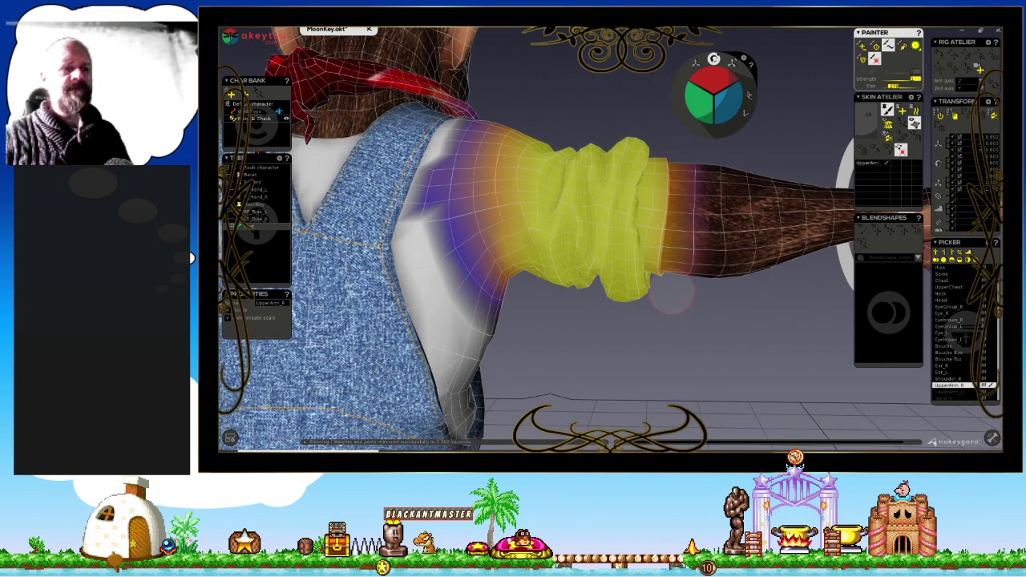
Switch to LowerArm_R and add weight at the sleeve edge.
key(Down)
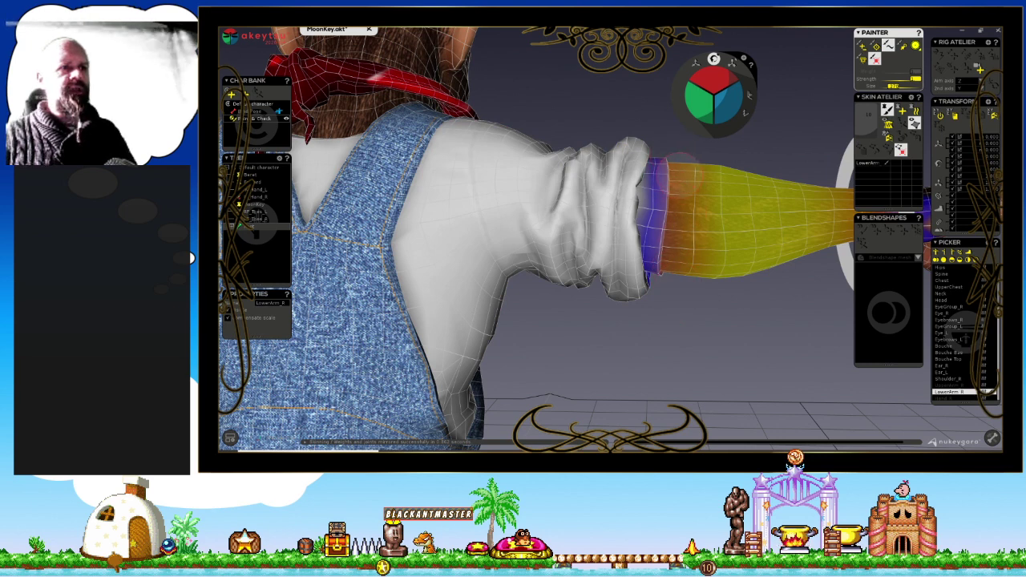
mouse_move(666, 258)
mouse_down()
mouse_move(655, 181)
mouse_move(648, 201)
mouse_move(660, 298)
mouse_move(648, 123)
mouse_move(642, 193)
mouse_up()
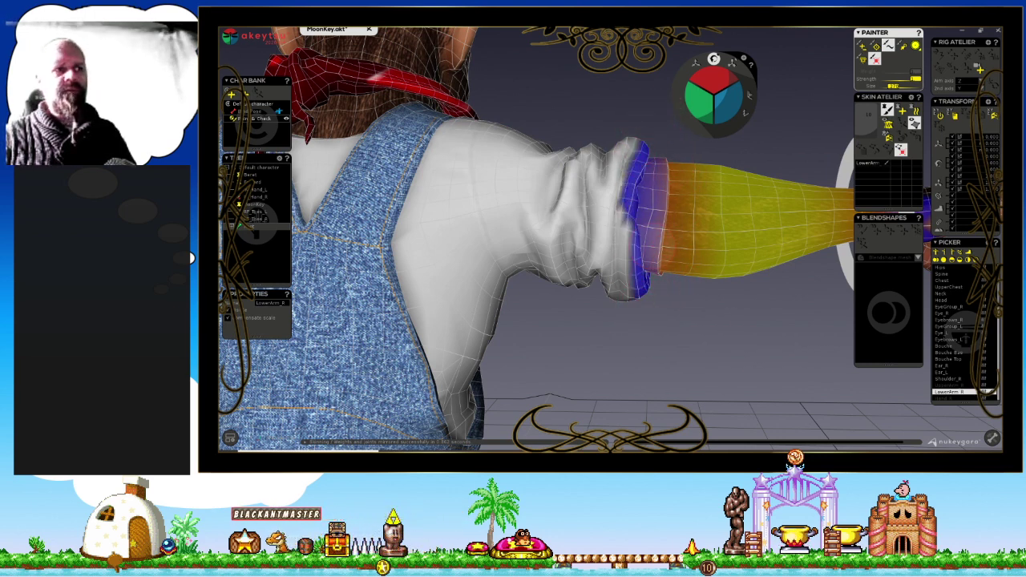
scroll(652, 296, down, 5)
scroll(650, 294, down, 1)
scroll(650, 294, up, 3)
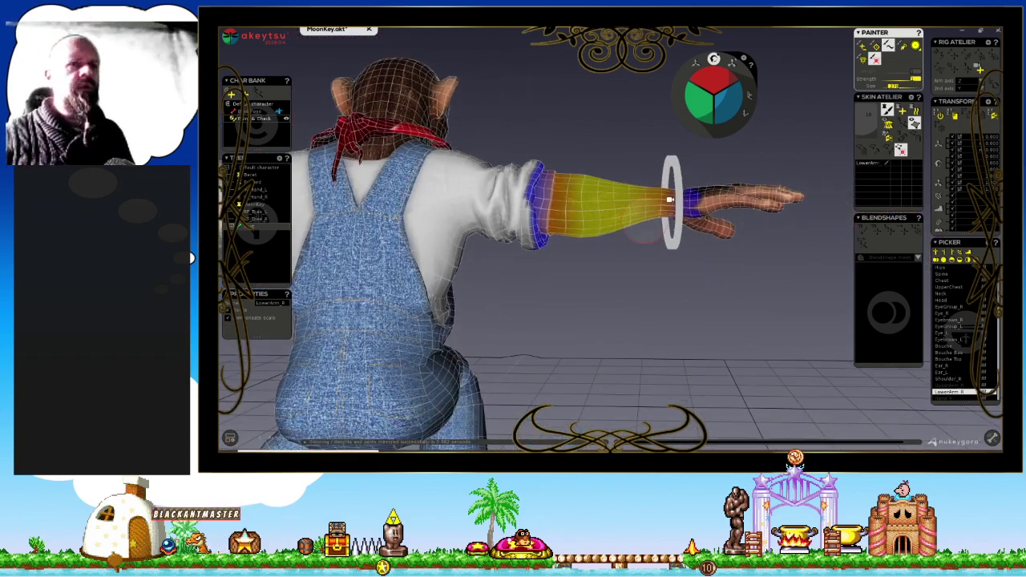
mouse_move(669, 198)
middle_down()
mouse_move(678, 304)
mouse_move(625, 296)
mouse_move(552, 239)
mouse_move(803, 148)
middle_up()
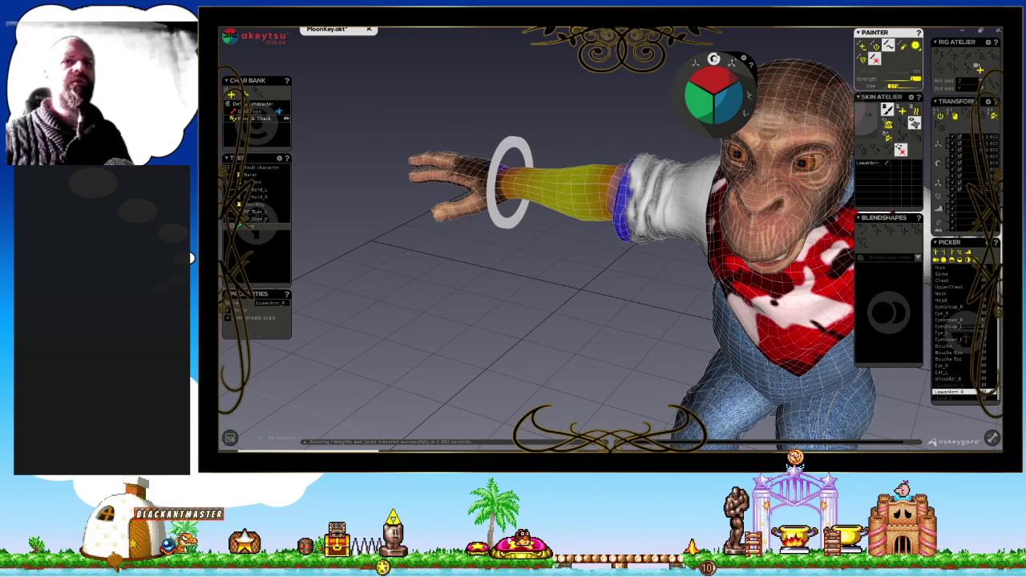
Rotate the right upper arm joint down to test deformation, then resume weight painting.
click(888, 118)
middle_drag(617, 184, 626, 159)
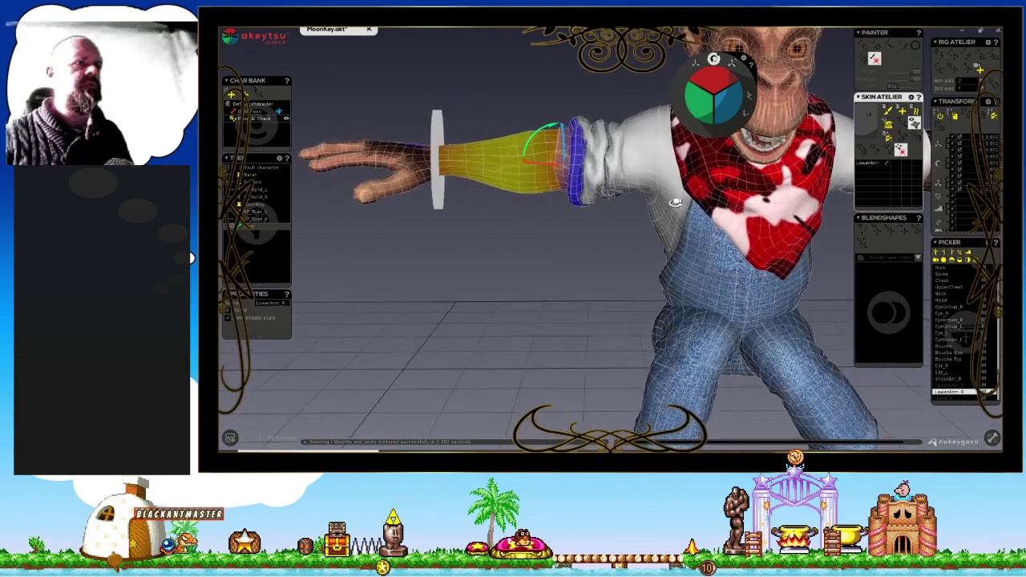
click(627, 160)
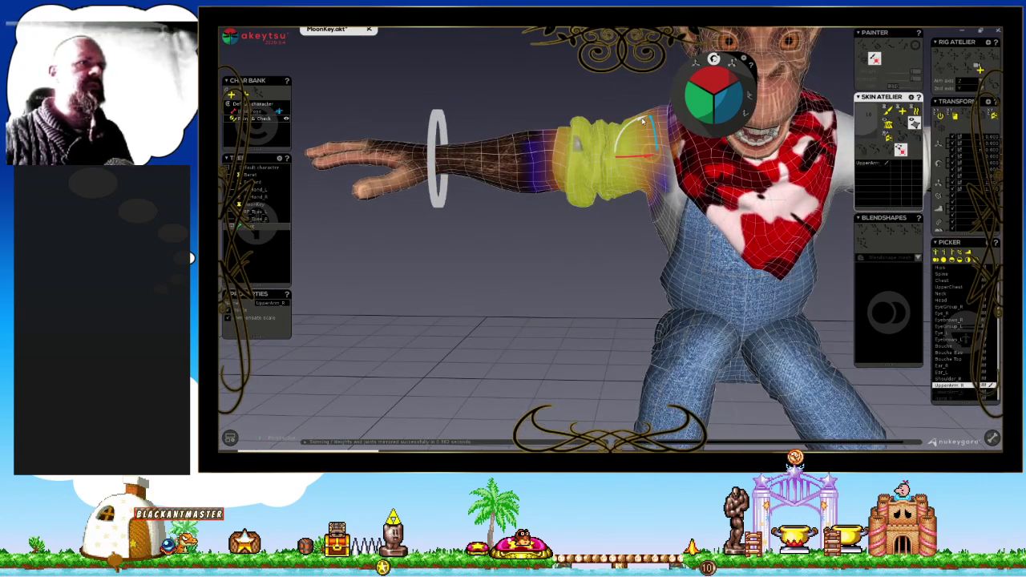
drag(643, 122, 615, 125)
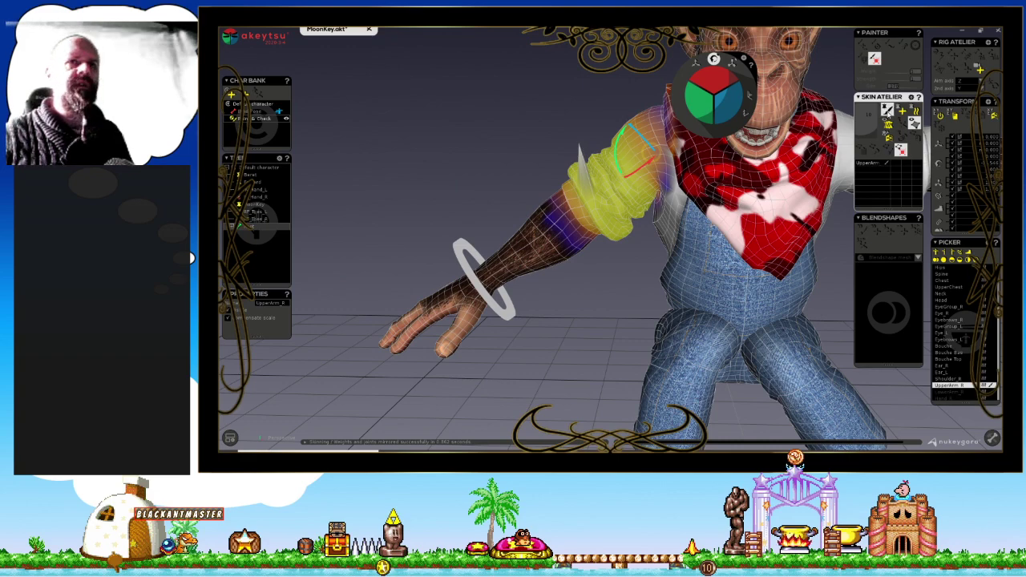
key(p)
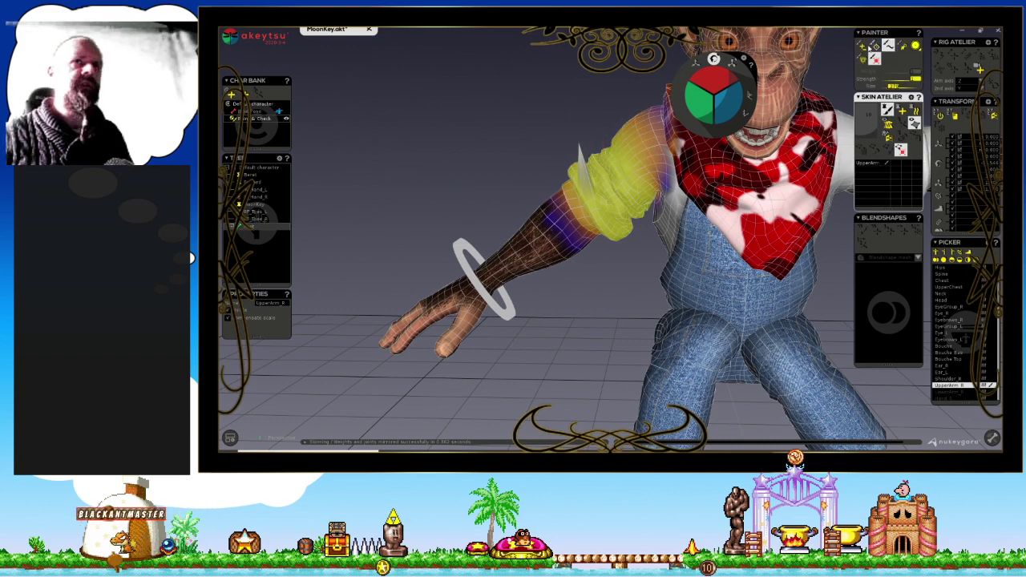
Paint UpperArm_R weight along the arm's chest side and further down the arm.
mouse_move(586, 137)
middle_down()
mouse_move(566, 131)
mouse_move(716, 190)
mouse_move(550, 155)
mouse_move(561, 152)
middle_up()
middle_drag(711, 211, 592, 167)
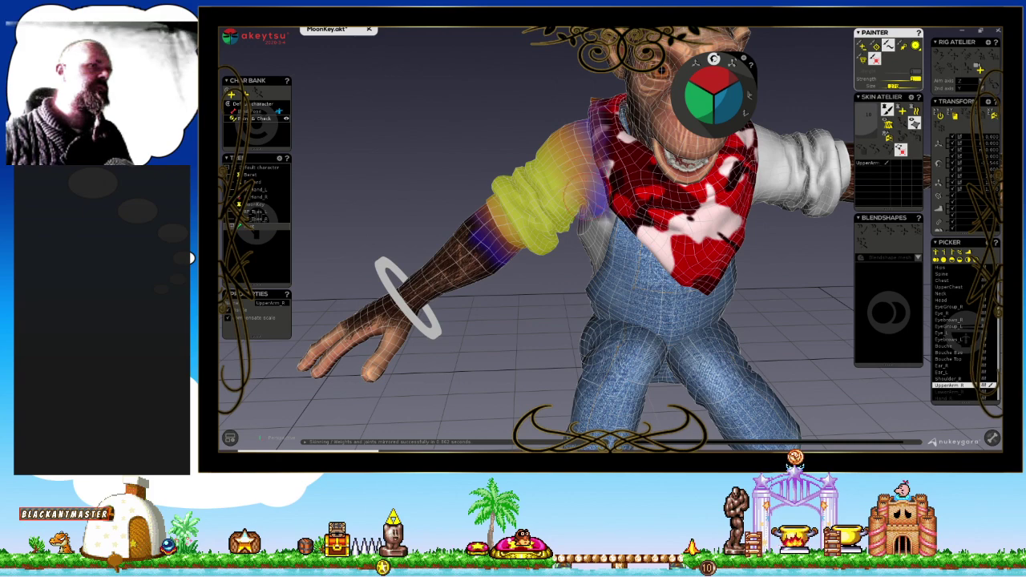
mouse_move(581, 204)
middle_down()
mouse_move(561, 200)
mouse_move(572, 201)
middle_up()
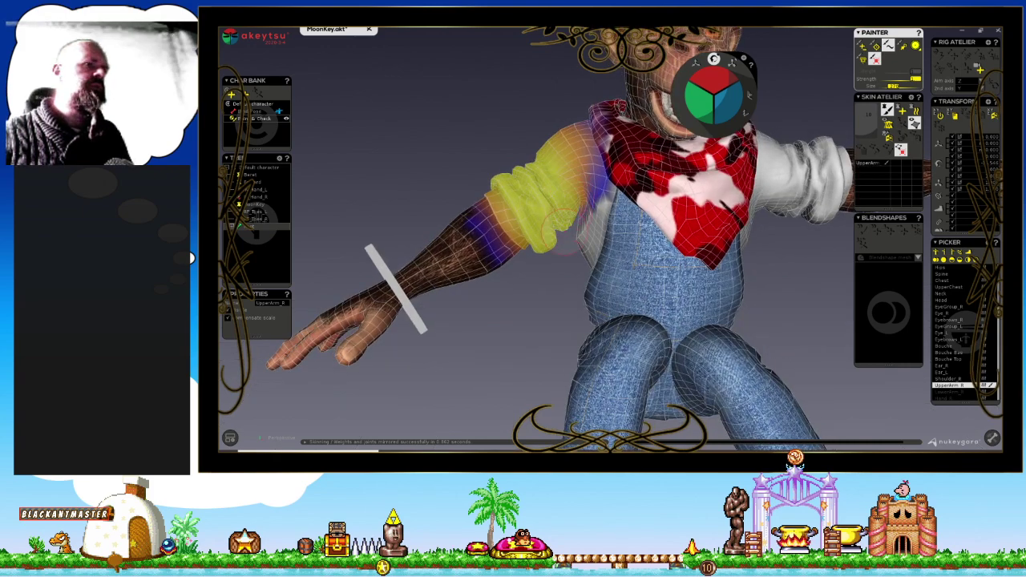
drag(573, 257, 551, 117)
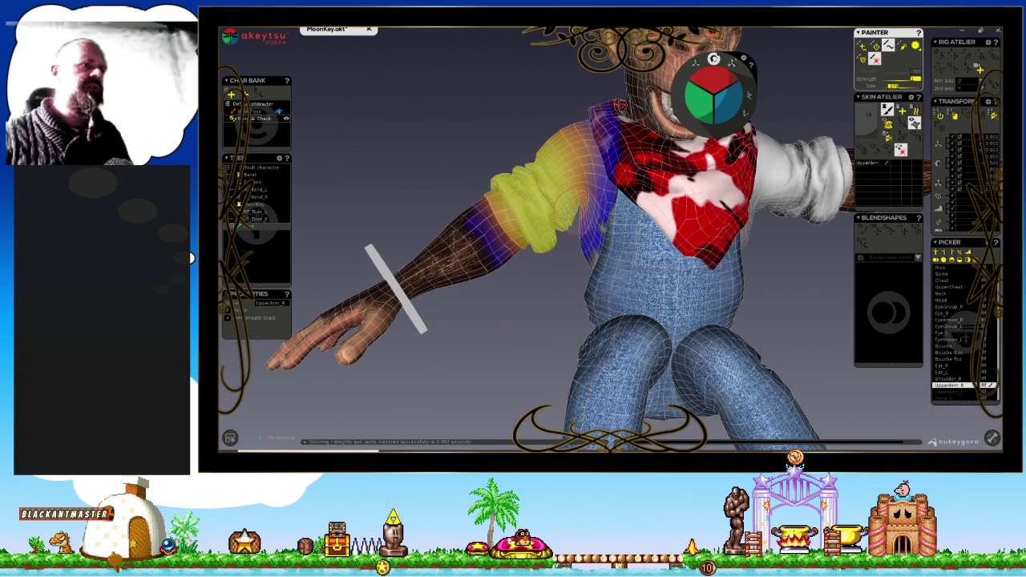
middle_drag(505, 81, 747, 134)
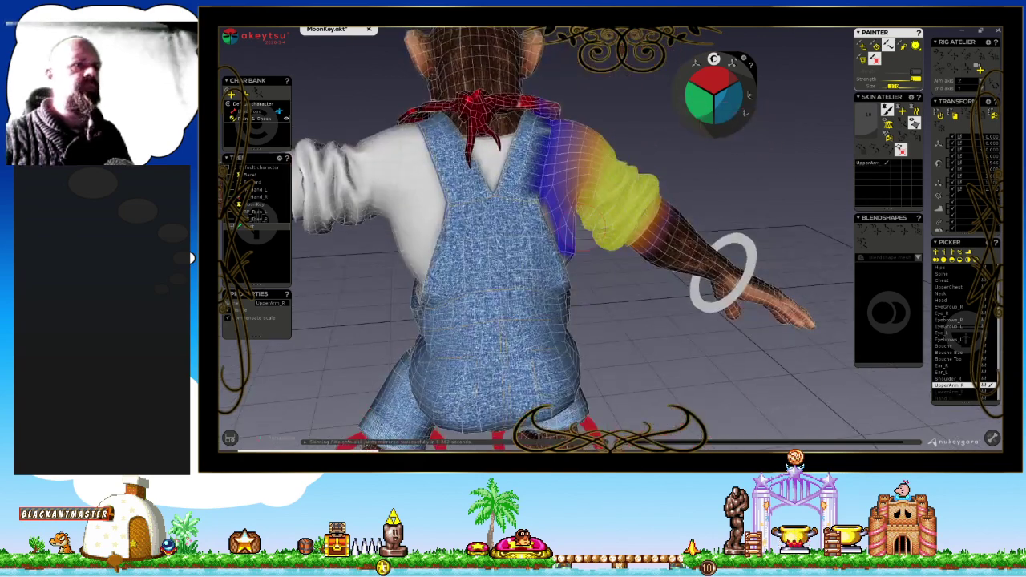
drag(553, 201, 624, 244)
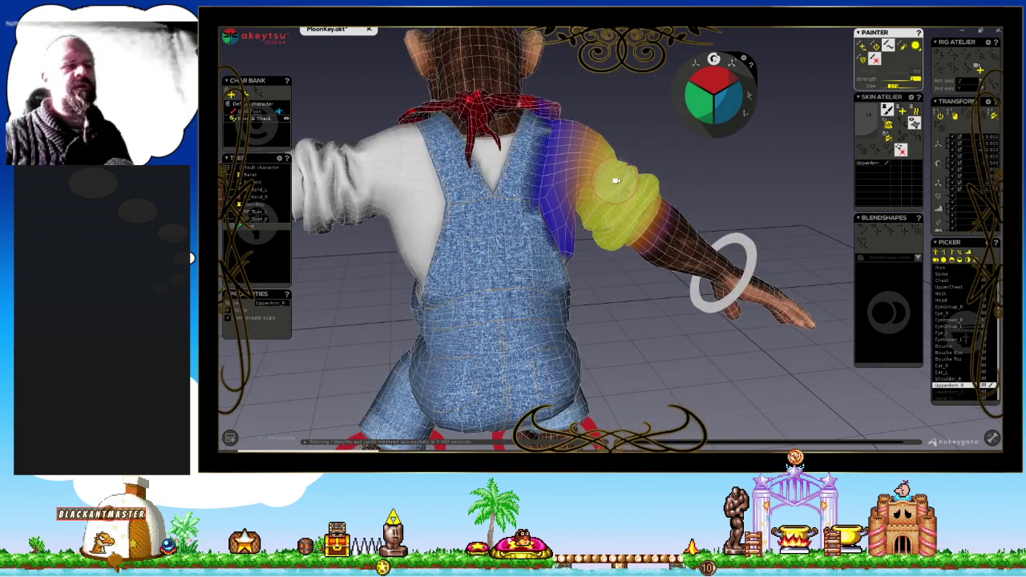
middle_drag(616, 181, 792, 186)
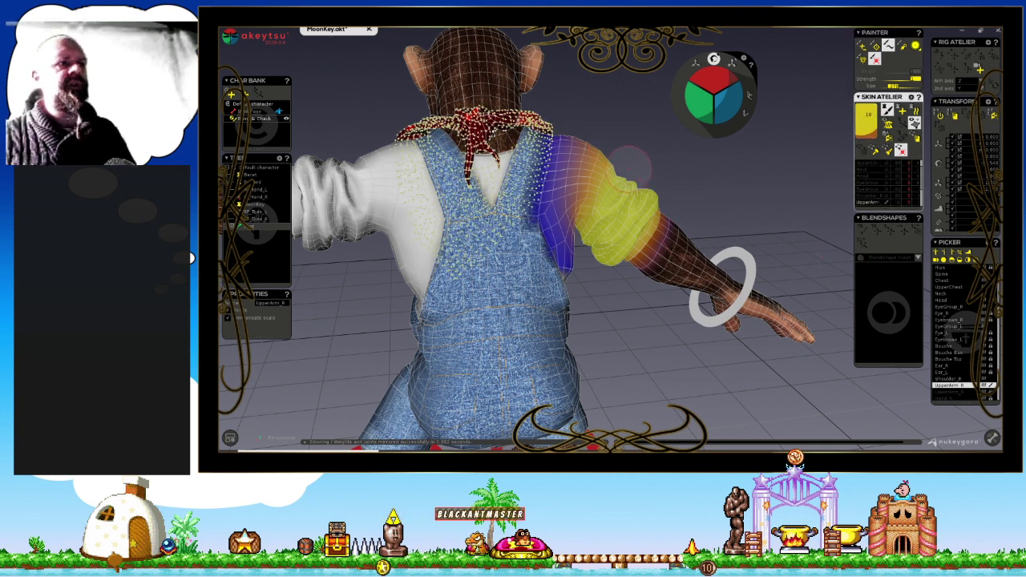
Show the LowerArm_R weights and bend the forearm at the elbow to test deformation.
key(Down)
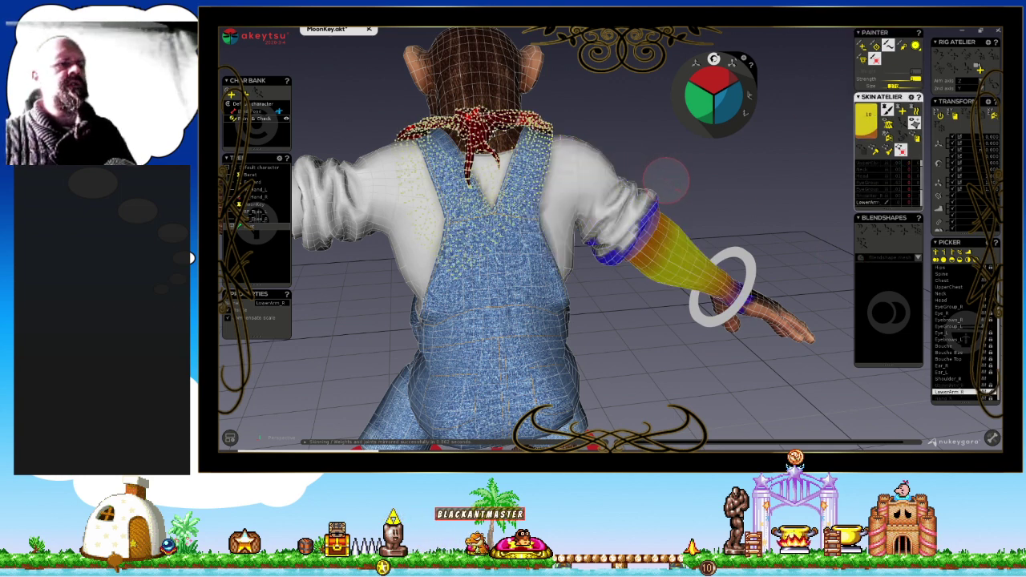
middle_drag(647, 210, 816, 98)
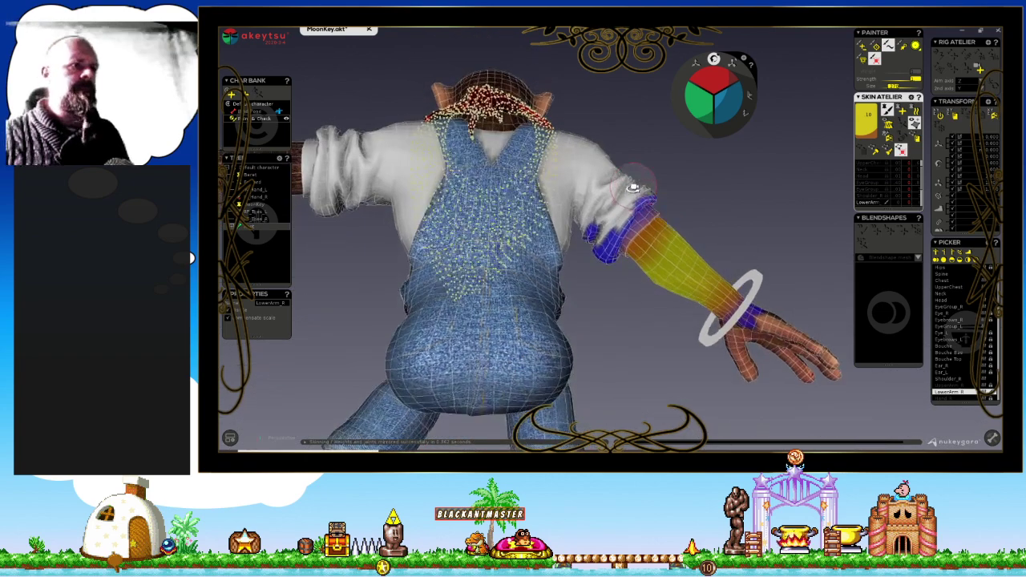
scroll(597, 215, up, 3)
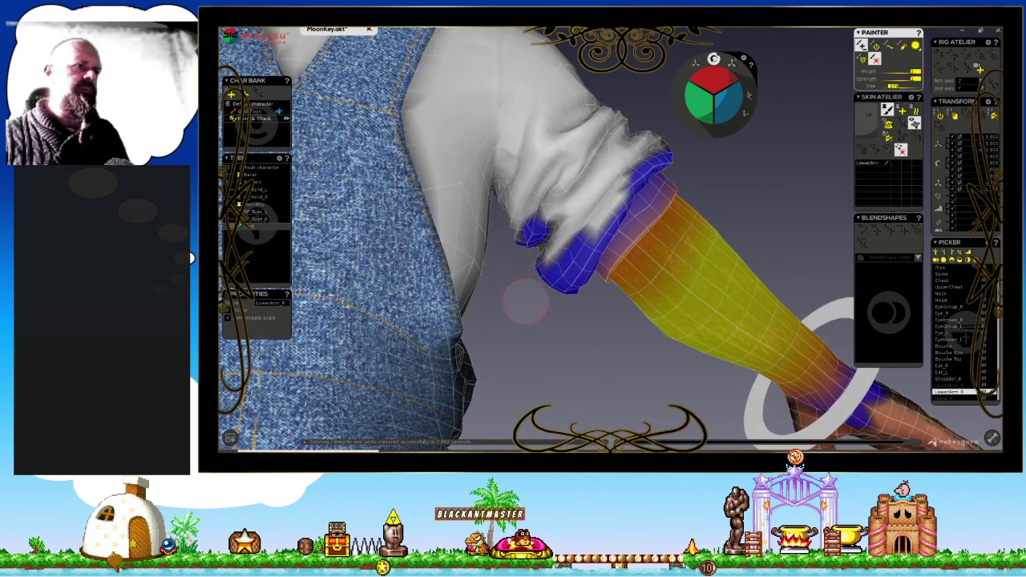
mouse_move(559, 196)
middle_down()
mouse_move(465, 236)
mouse_move(329, 187)
middle_up()
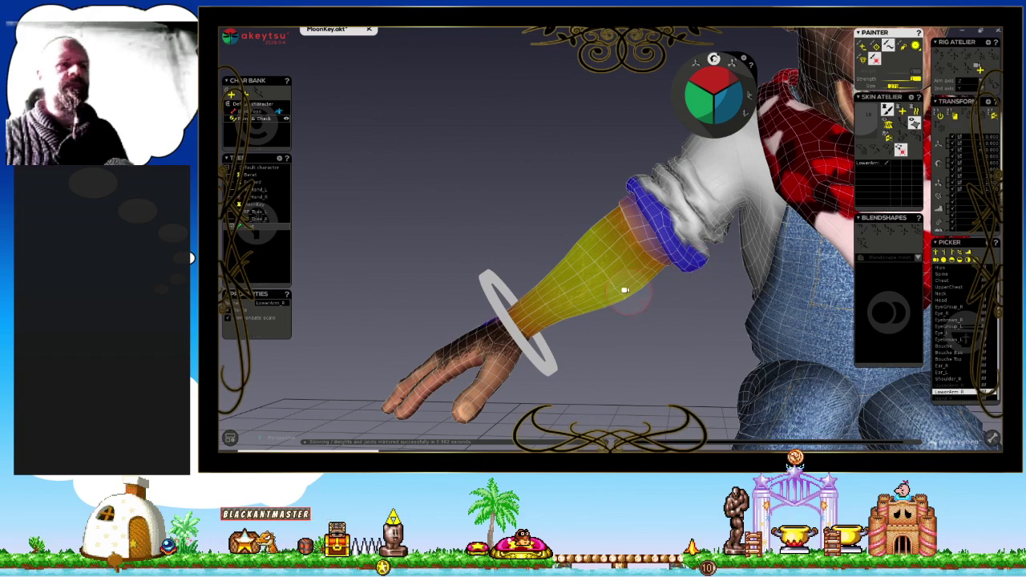
middle_drag(625, 290, 810, 272)
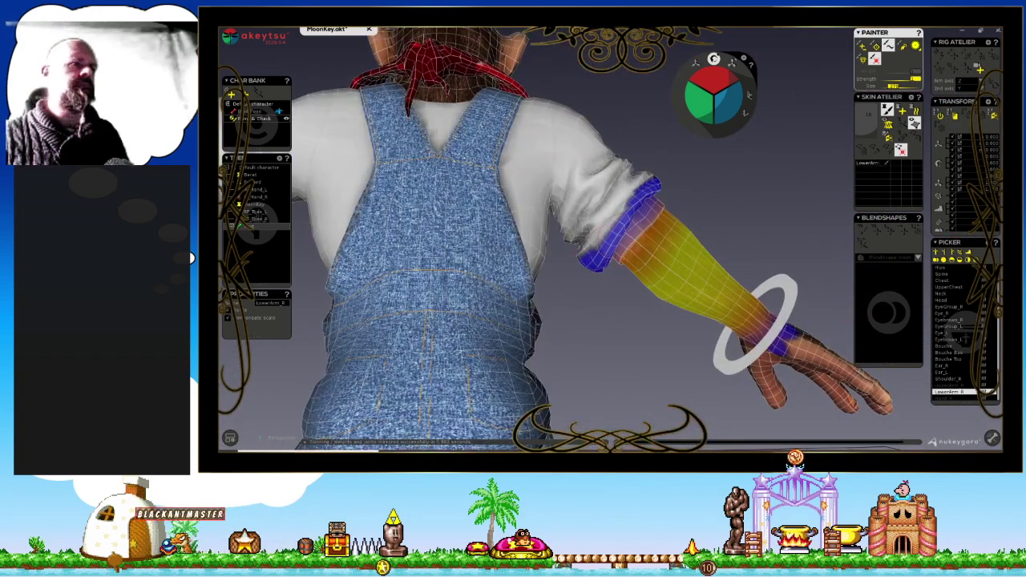
mouse_move(722, 215)
middle_down()
mouse_move(750, 225)
mouse_move(655, 226)
mouse_move(526, 277)
middle_up()
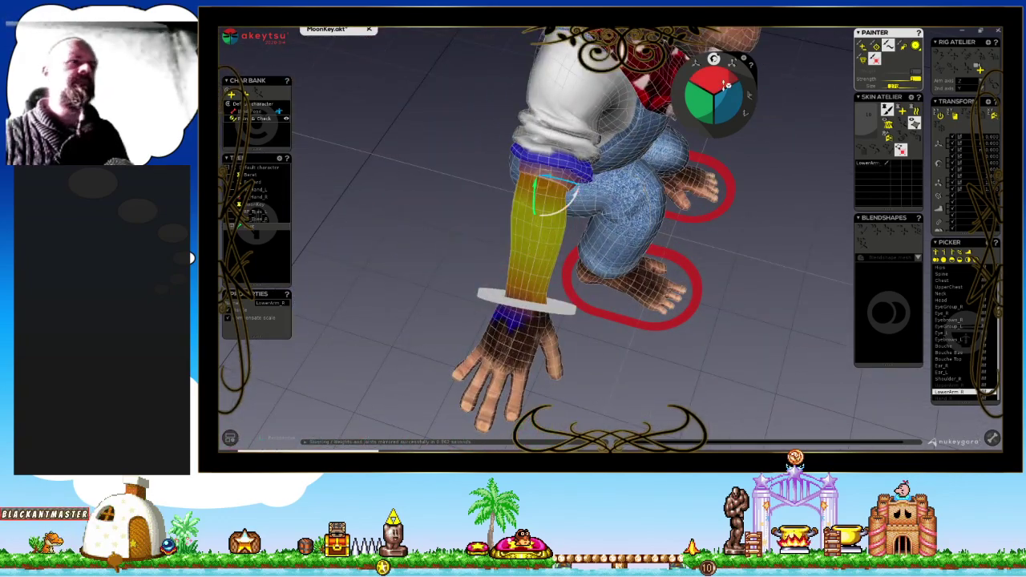
drag(561, 196, 546, 183)
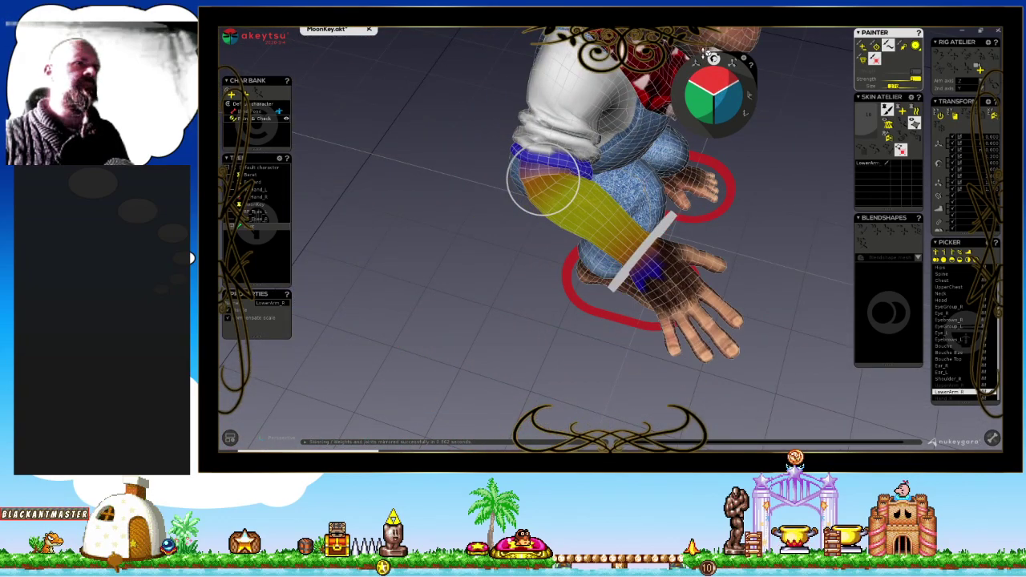
mouse_move(709, 55)
mouse_down()
mouse_move(697, 80)
mouse_move(691, 60)
mouse_up()
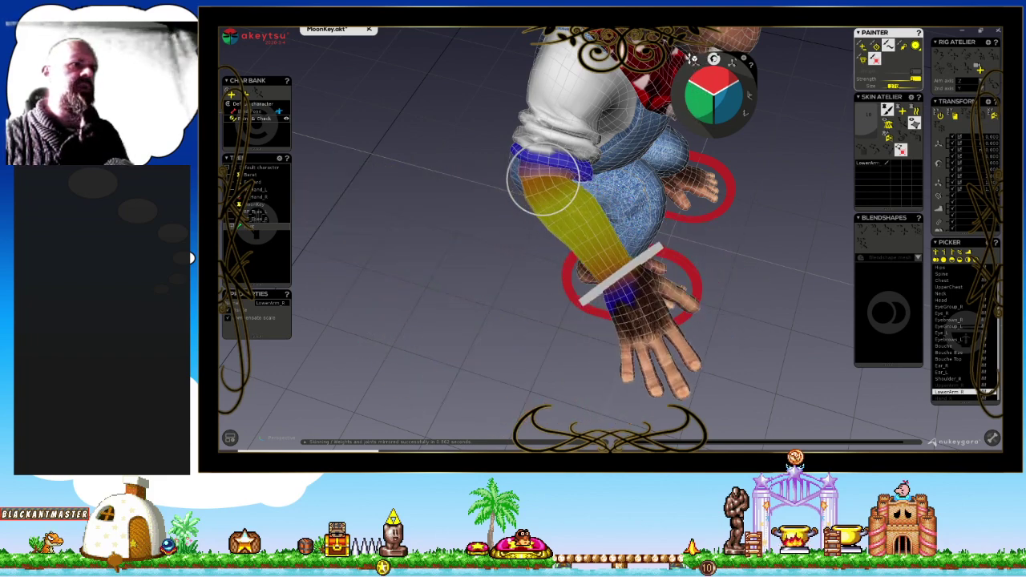
middle_drag(742, 203, 579, 255)
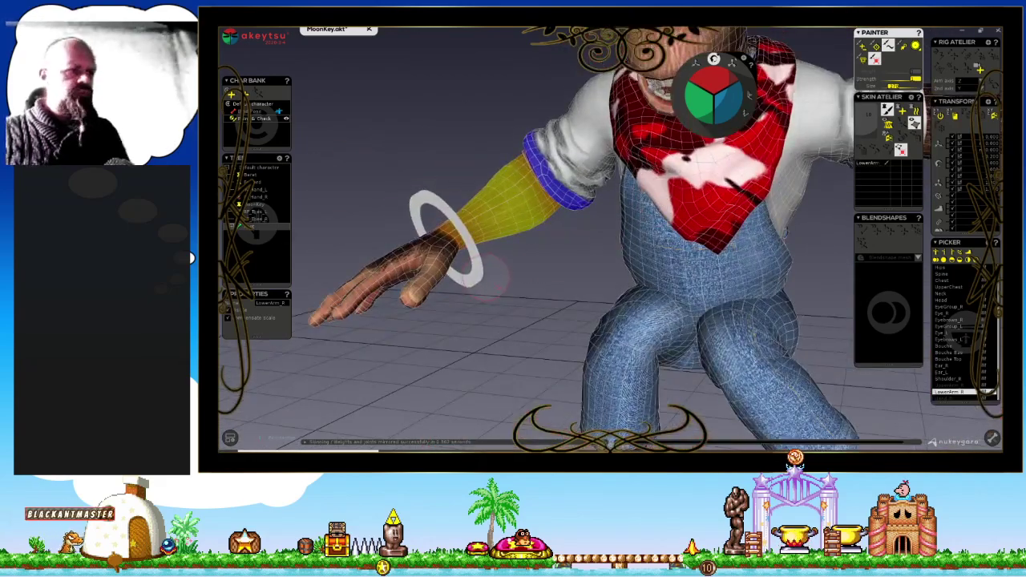
Select Hand_R and rotate the hand at the wrist to test deformation.
click(485, 277)
scroll(444, 241, up, 3)
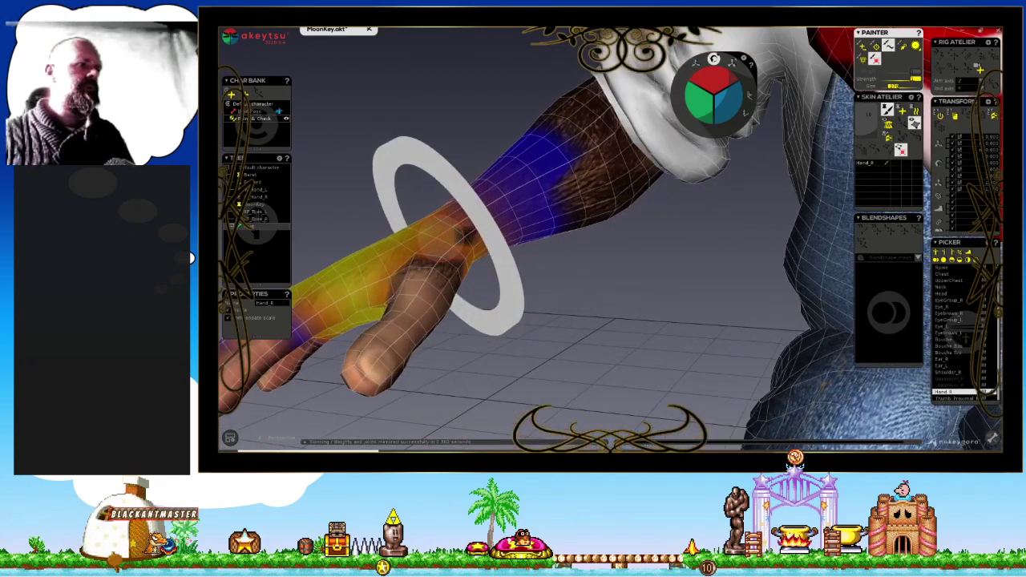
click(474, 255)
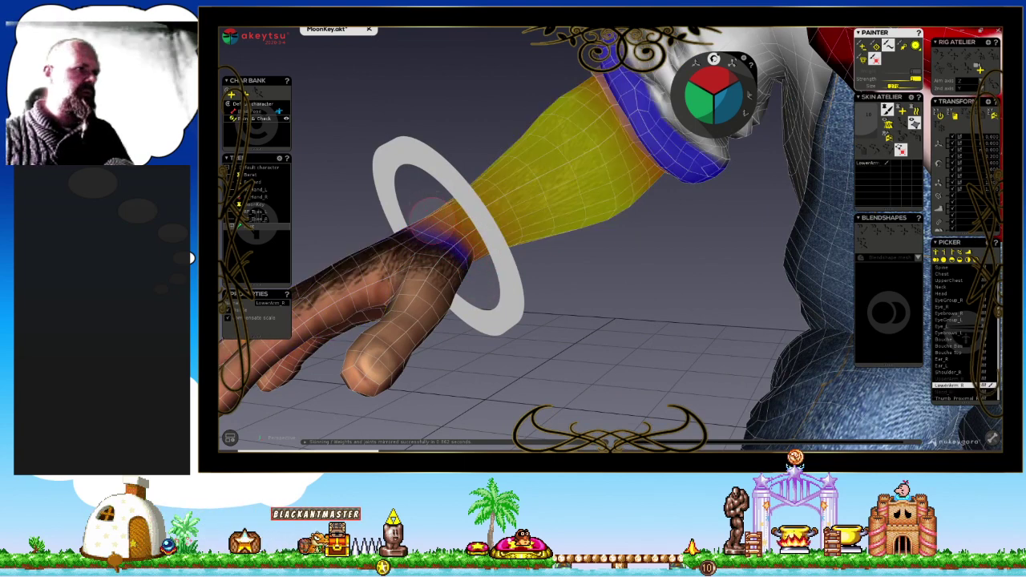
click(491, 284)
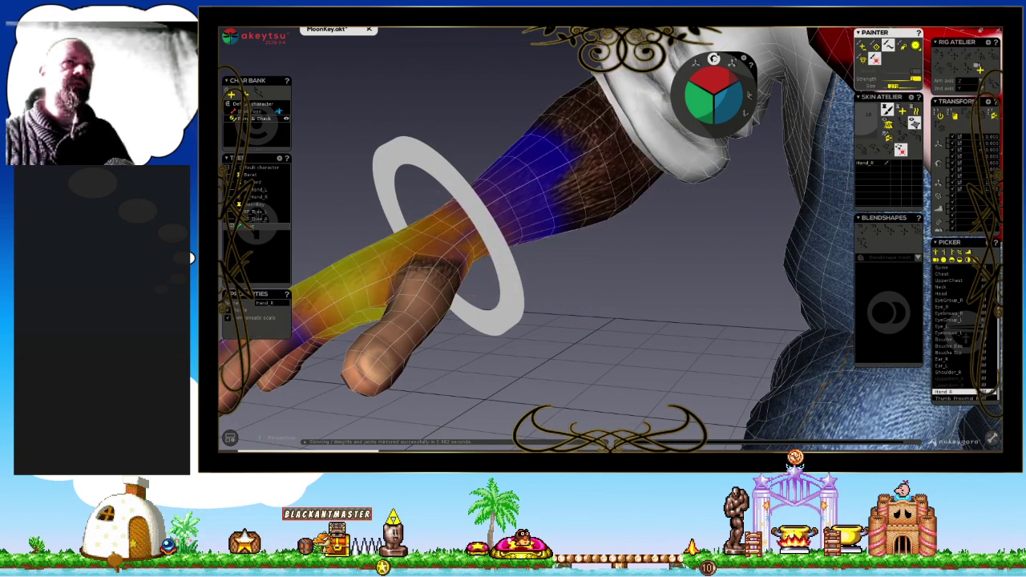
drag(481, 313, 377, 289)
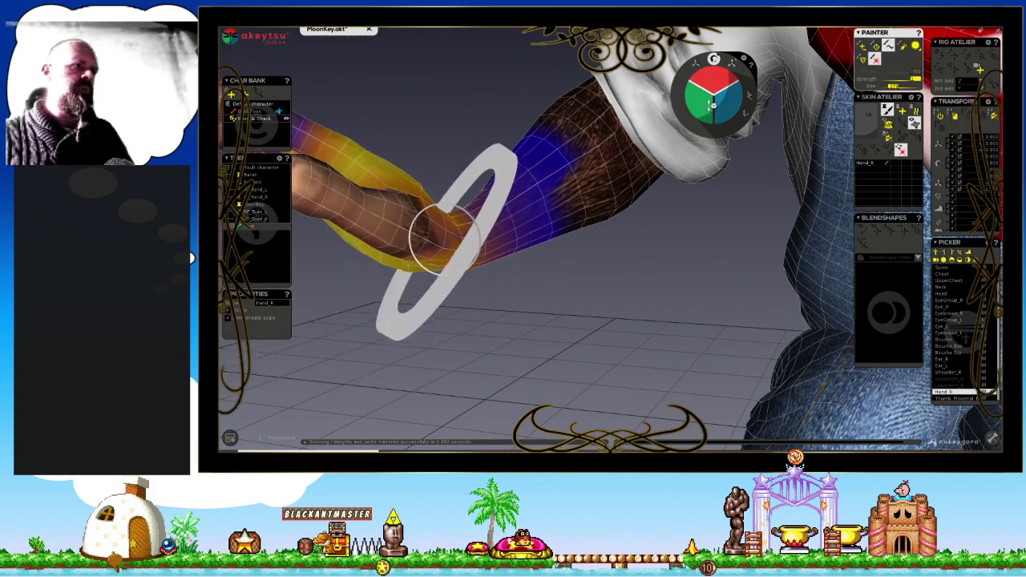
drag(444, 239, 433, 233)
Remove Hand_R weight from the forearm and paint it across the wrist.
middle_drag(521, 205, 569, 237)
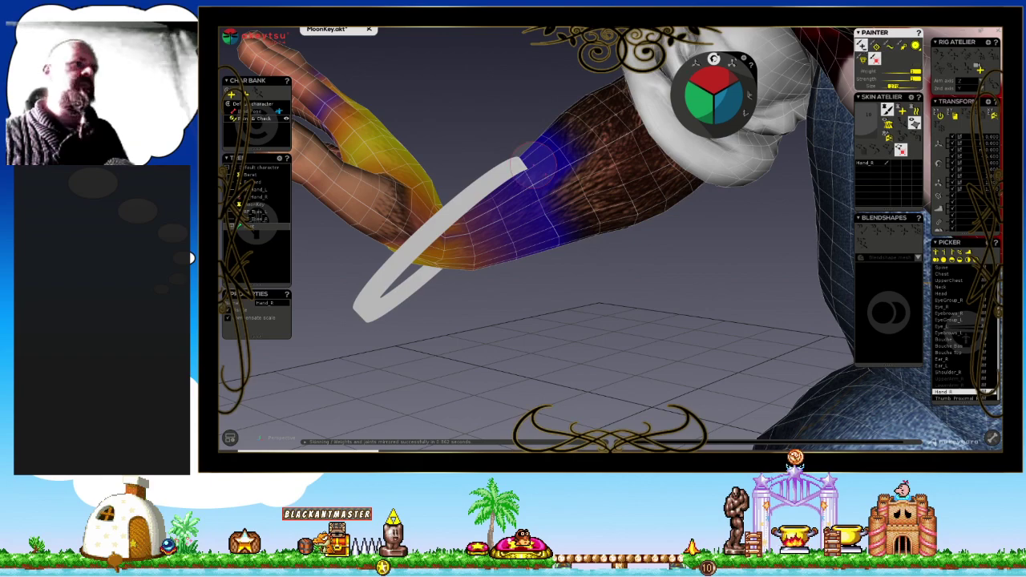
drag(523, 138, 606, 246)
drag(533, 170, 509, 190)
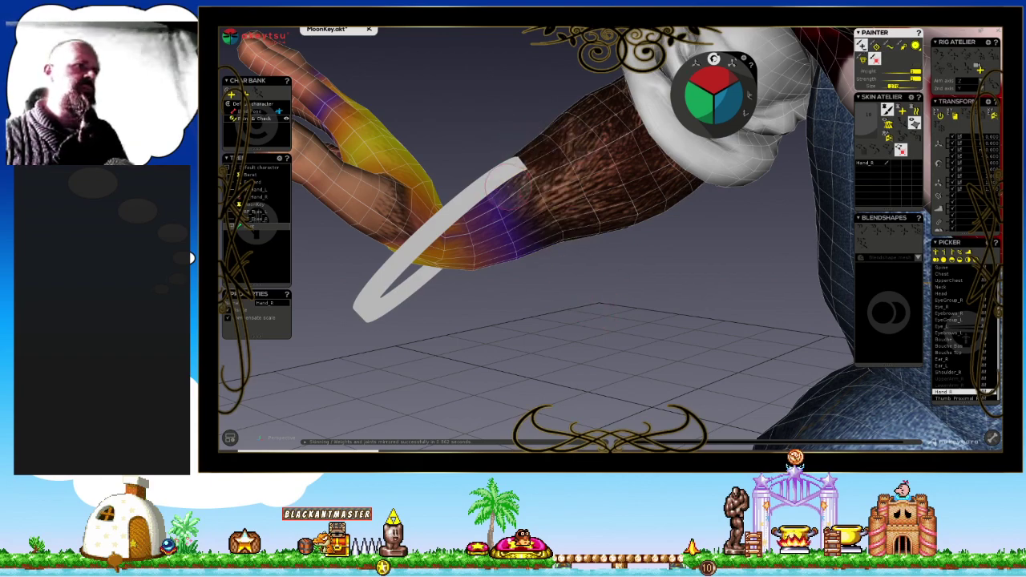
mouse_move(514, 228)
middle_down()
mouse_move(596, 307)
mouse_move(788, 264)
mouse_move(763, 208)
mouse_move(632, 286)
mouse_move(521, 215)
middle_up()
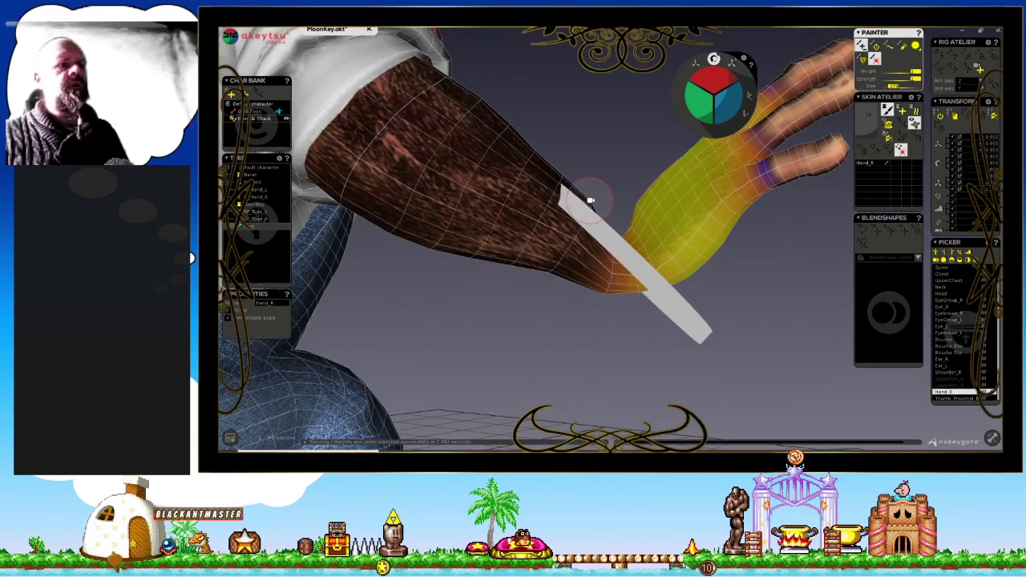
middle_drag(590, 201, 575, 238)
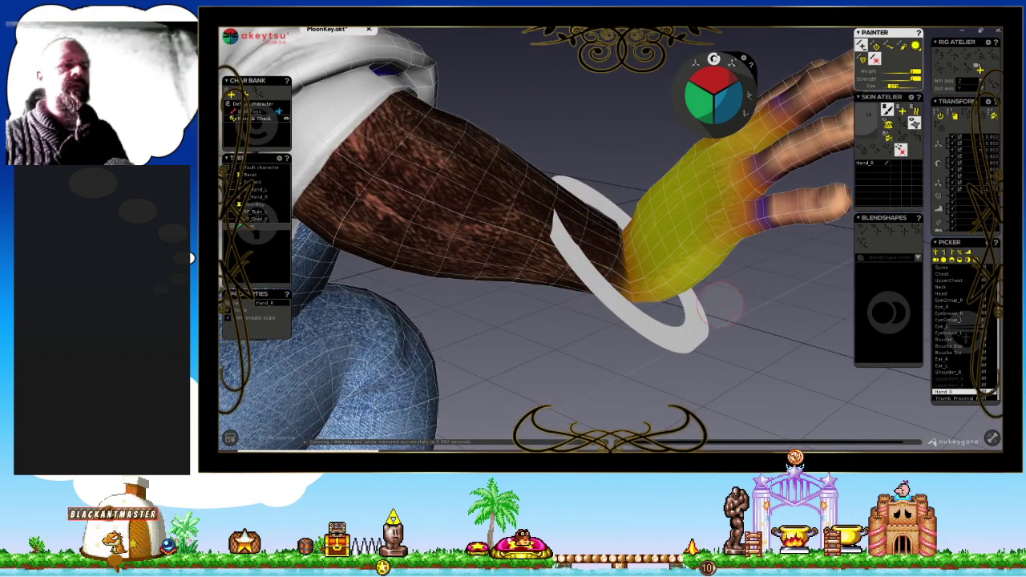
mouse_move(617, 284)
middle_down()
mouse_move(602, 291)
mouse_move(613, 290)
middle_up()
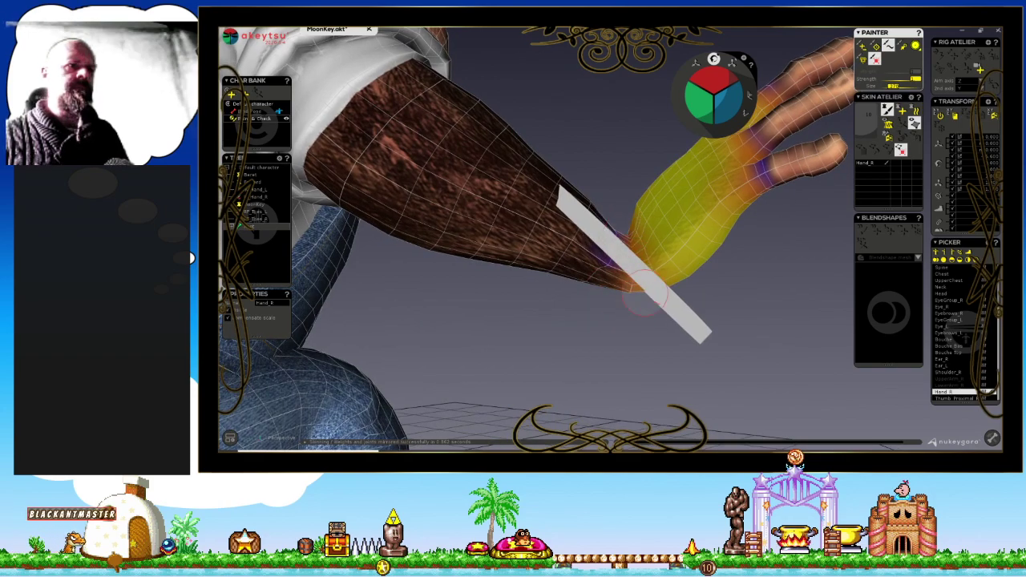
mouse_move(618, 229)
middle_down()
mouse_move(501, 313)
mouse_move(635, 198)
middle_up()
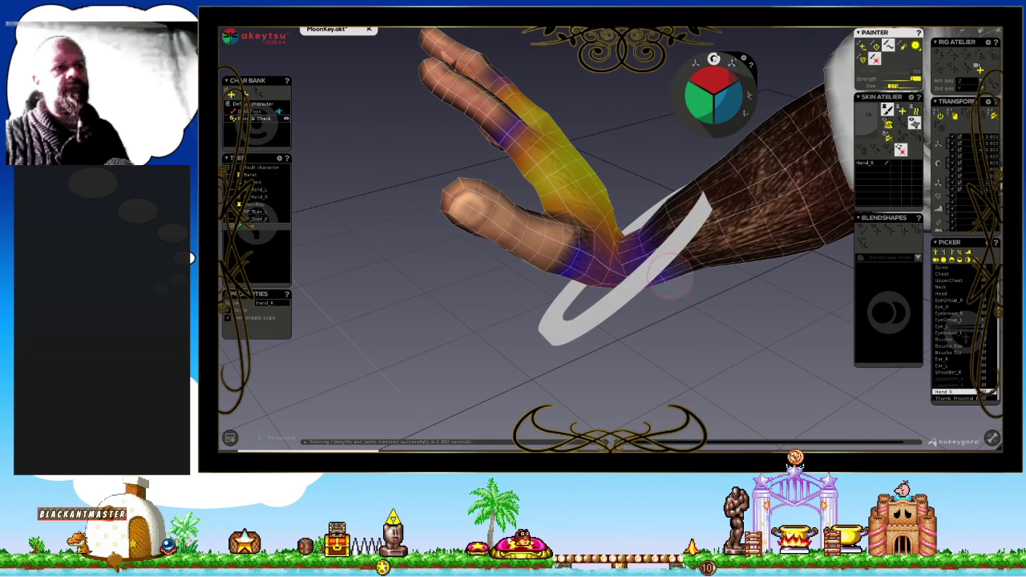
drag(650, 210, 603, 315)
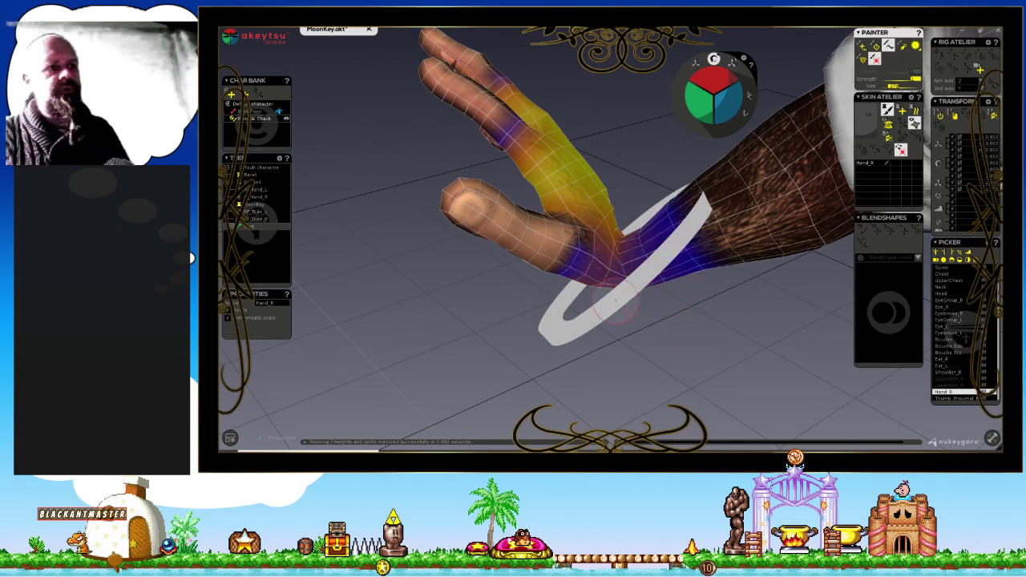
Review the Thumb_Proximal and LowerArm_R weights, then reselect the right hand and inspect it from below.
key(Down)
key(Up)
key(Up)
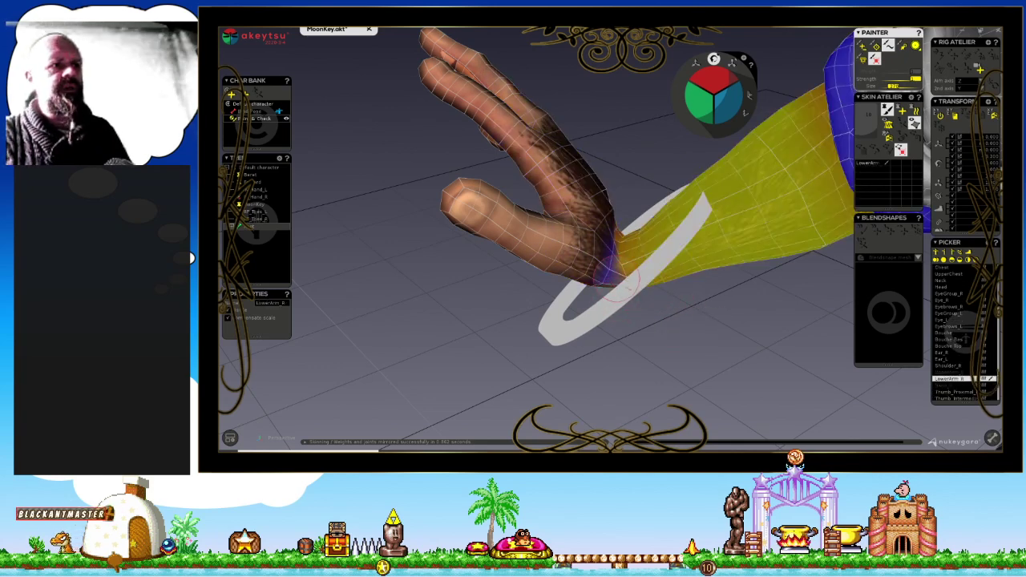
mouse_move(640, 265)
middle_down()
mouse_move(571, 321)
mouse_move(616, 227)
middle_up()
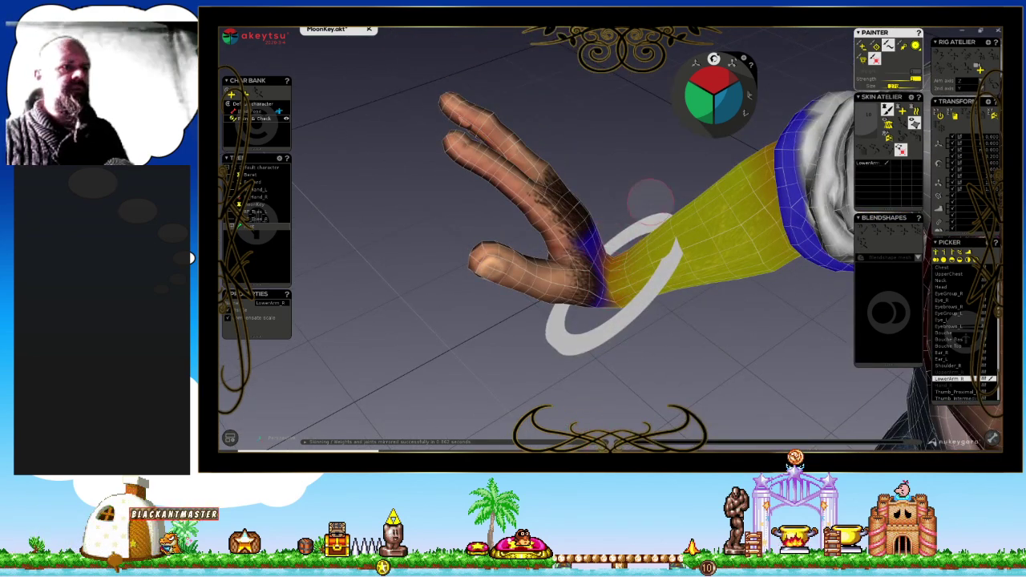
middle_drag(639, 282, 633, 272)
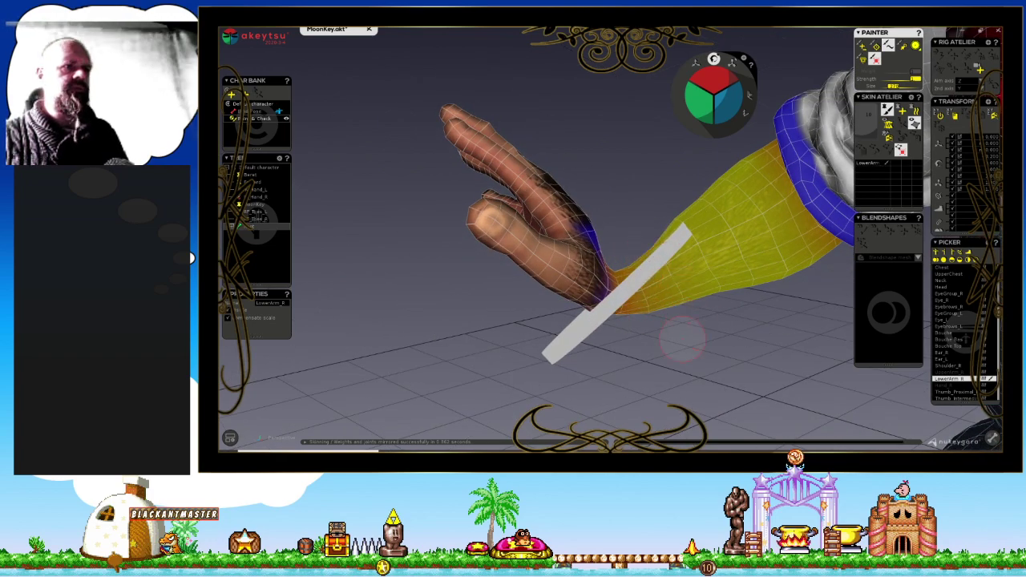
mouse_move(682, 340)
middle_down()
mouse_move(621, 287)
mouse_move(647, 265)
mouse_move(641, 236)
mouse_move(721, 291)
mouse_move(710, 337)
mouse_move(724, 305)
mouse_move(712, 315)
mouse_move(614, 321)
mouse_move(412, 293)
mouse_move(408, 344)
mouse_move(395, 355)
mouse_move(540, 320)
middle_up()
scroll(556, 311, up, 3)
scroll(570, 319, up, 2)
click(574, 319)
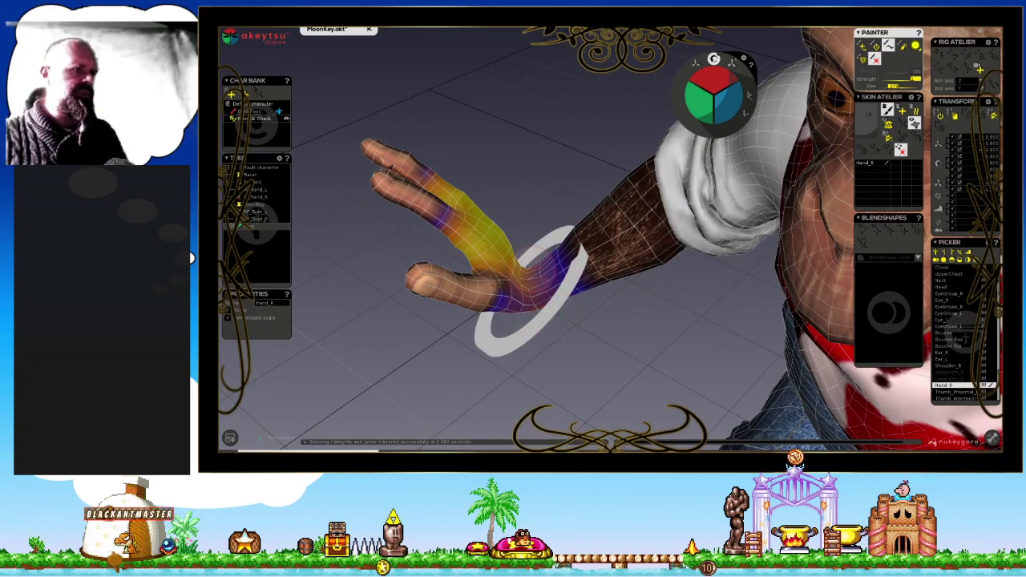
middle_drag(549, 321, 547, 242)
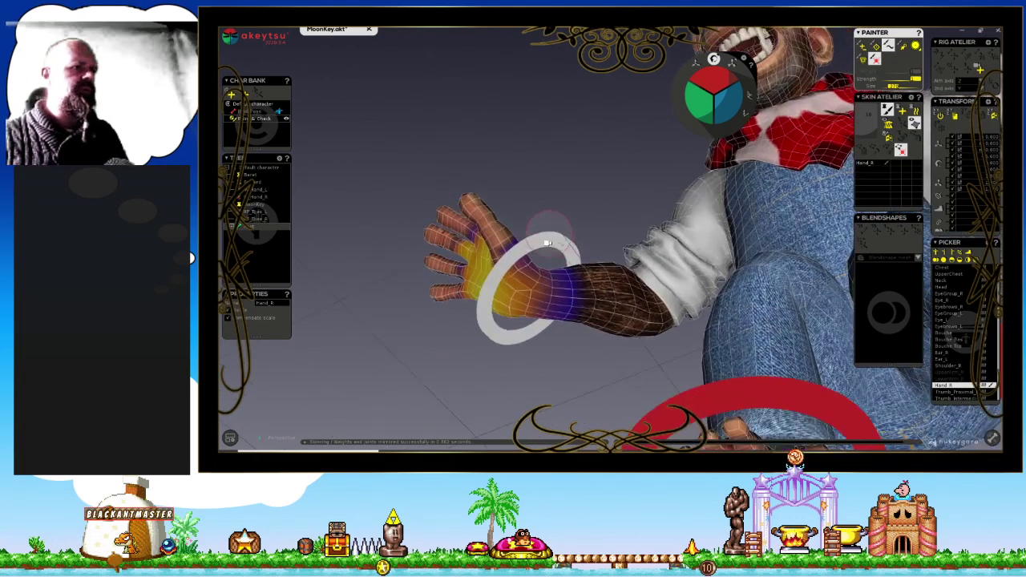
mouse_move(575, 401)
middle_down()
mouse_move(788, 332)
mouse_move(657, 340)
mouse_move(642, 365)
mouse_move(687, 360)
mouse_move(645, 306)
mouse_move(585, 294)
mouse_move(758, 227)
mouse_move(681, 309)
mouse_move(567, 318)
middle_up()
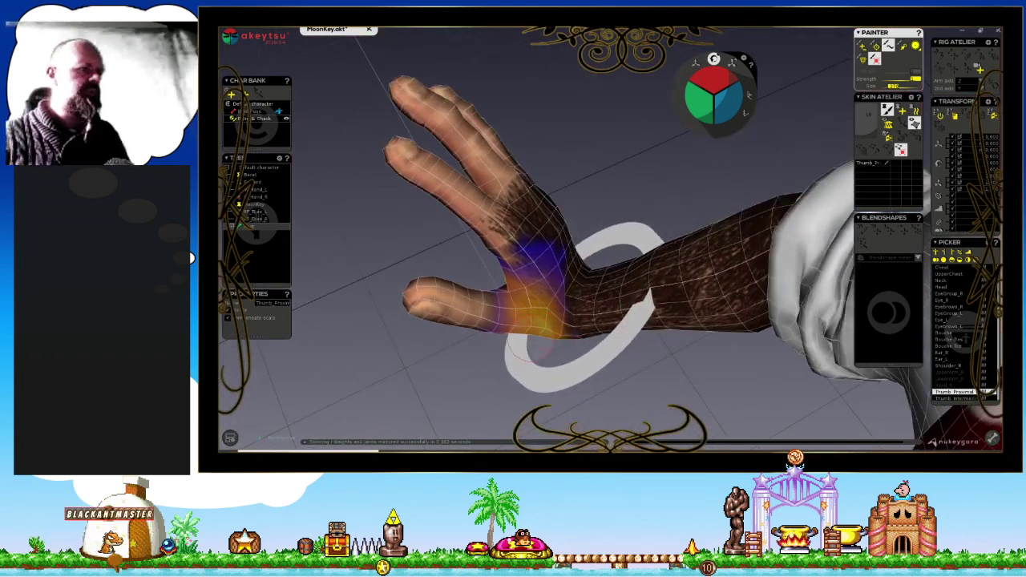
Inspect the thumb weights from around the hand, then step to Thumb_Intermediate.
mouse_move(546, 352)
middle_down()
mouse_move(641, 241)
mouse_move(731, 160)
mouse_move(745, 176)
mouse_move(729, 174)
mouse_move(611, 259)
middle_up()
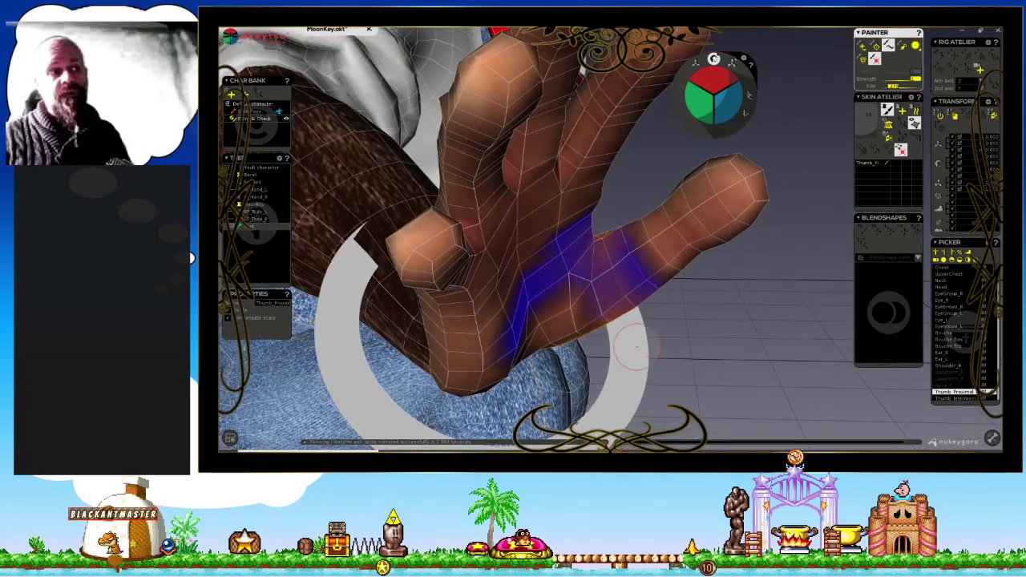
middle_drag(628, 338, 619, 307)
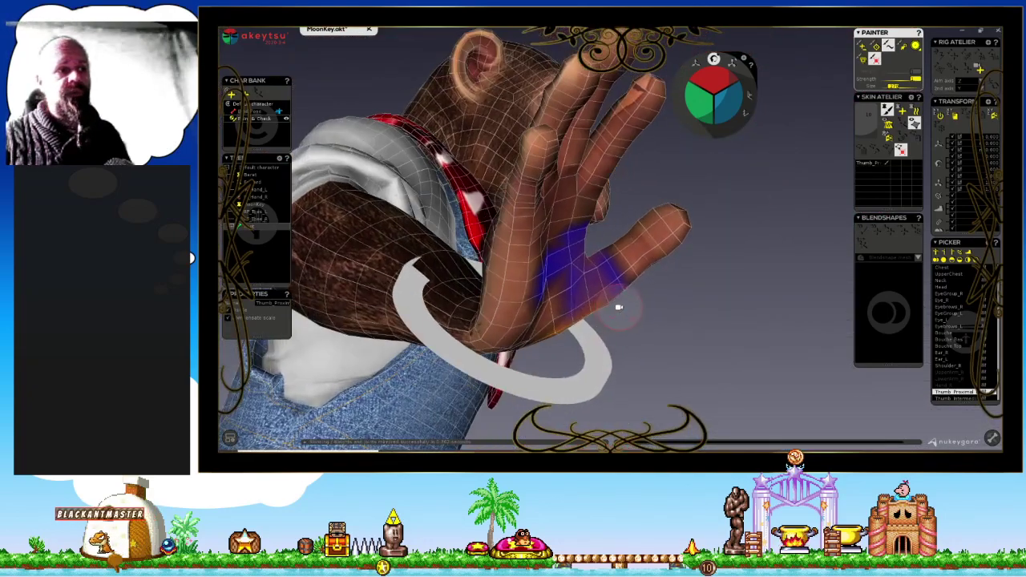
mouse_move(568, 357)
middle_down()
mouse_move(590, 252)
mouse_move(527, 235)
mouse_move(561, 318)
middle_up()
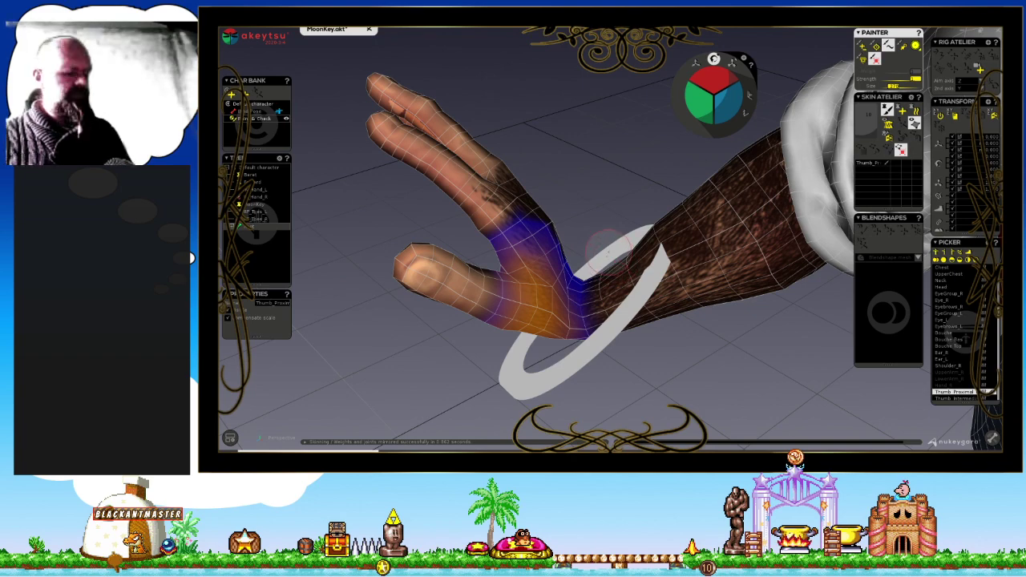
mouse_move(609, 242)
middle_down()
mouse_move(600, 206)
mouse_move(515, 229)
mouse_move(627, 178)
middle_up()
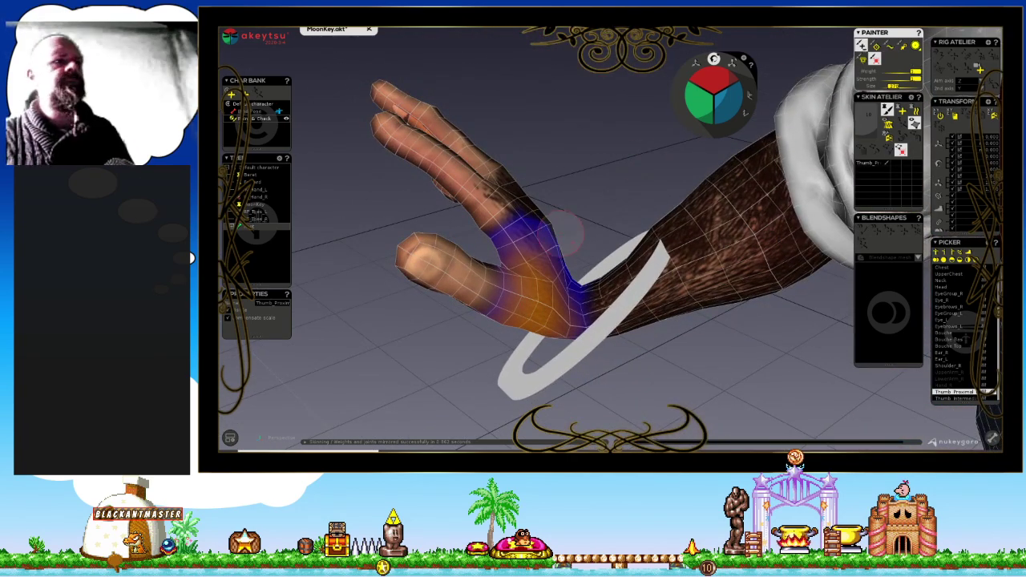
key(Down)
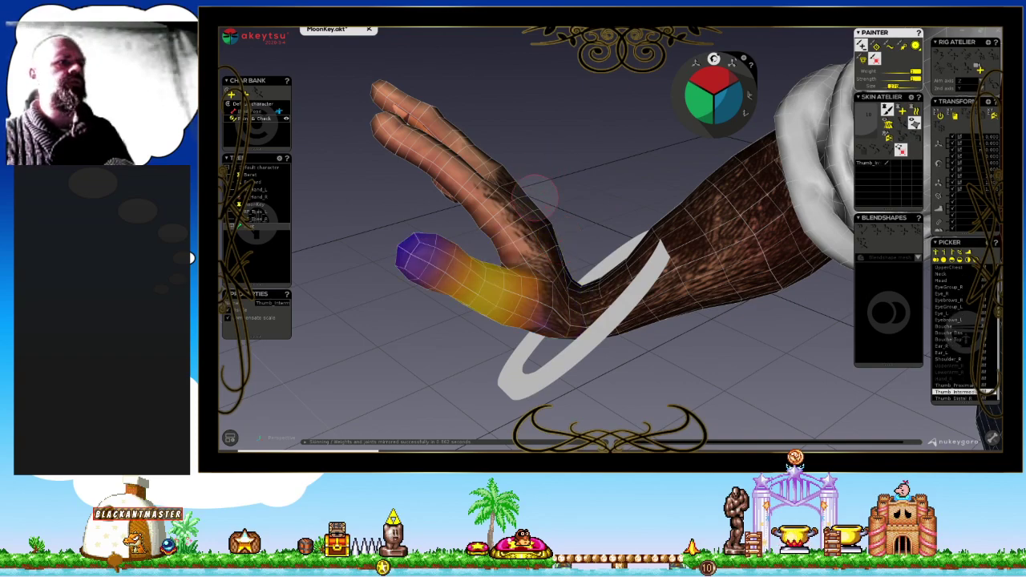
Inspect the thumb from below and behind the hand, then pick Thumb_Distal at the thumb tip.
middle_drag(533, 193, 518, 231)
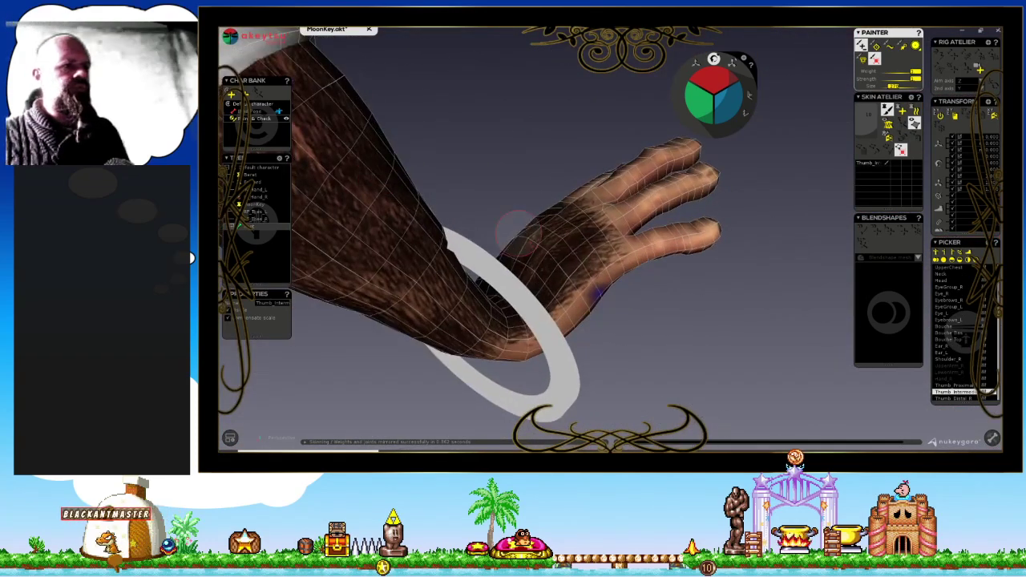
mouse_move(724, 348)
middle_down()
mouse_move(461, 344)
mouse_move(476, 376)
mouse_move(611, 309)
mouse_move(600, 288)
mouse_move(607, 323)
mouse_move(470, 319)
middle_up()
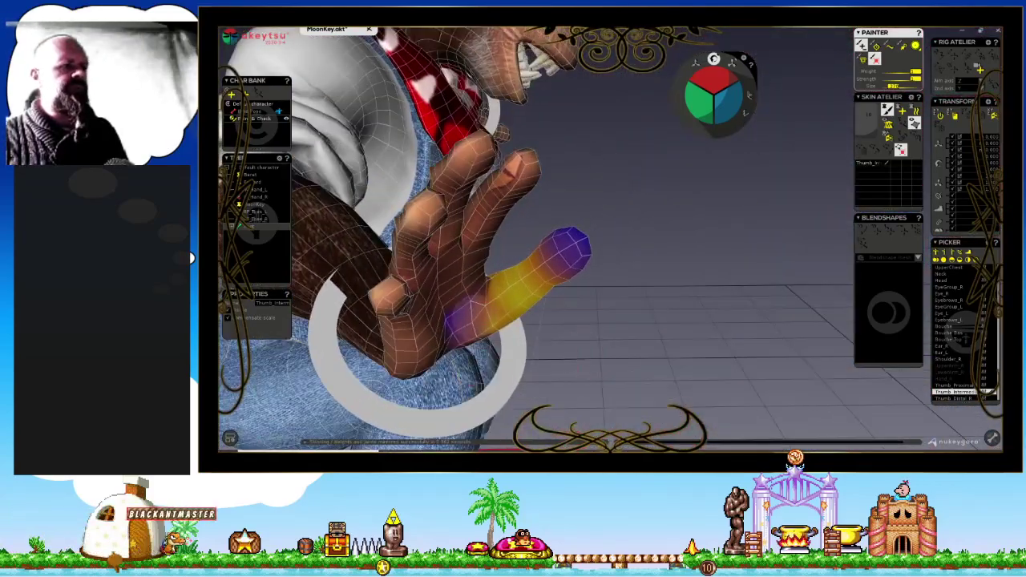
mouse_move(749, 298)
middle_down()
mouse_move(538, 291)
mouse_move(570, 401)
middle_up()
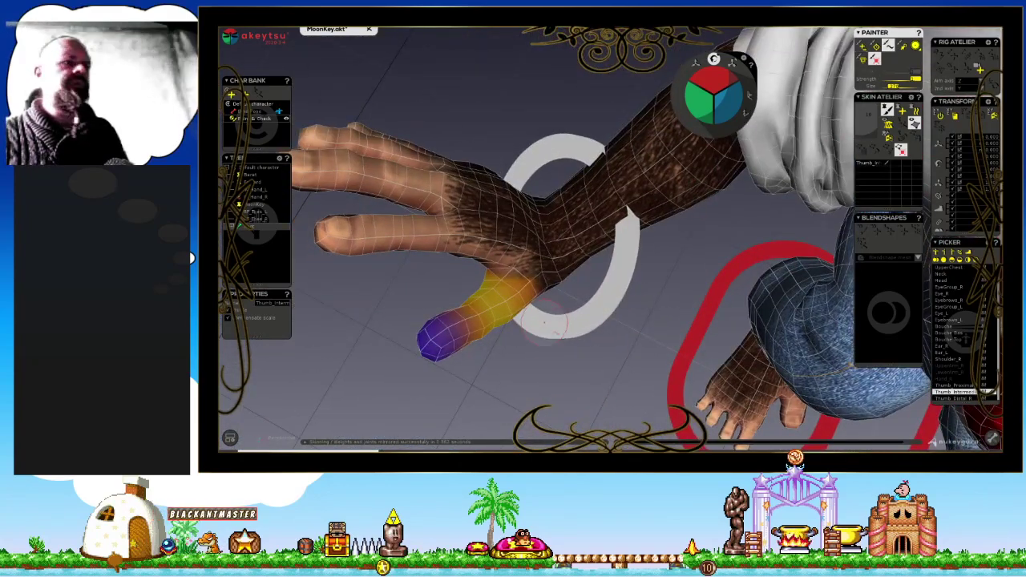
scroll(538, 305, up, 2)
scroll(532, 289, up, 3)
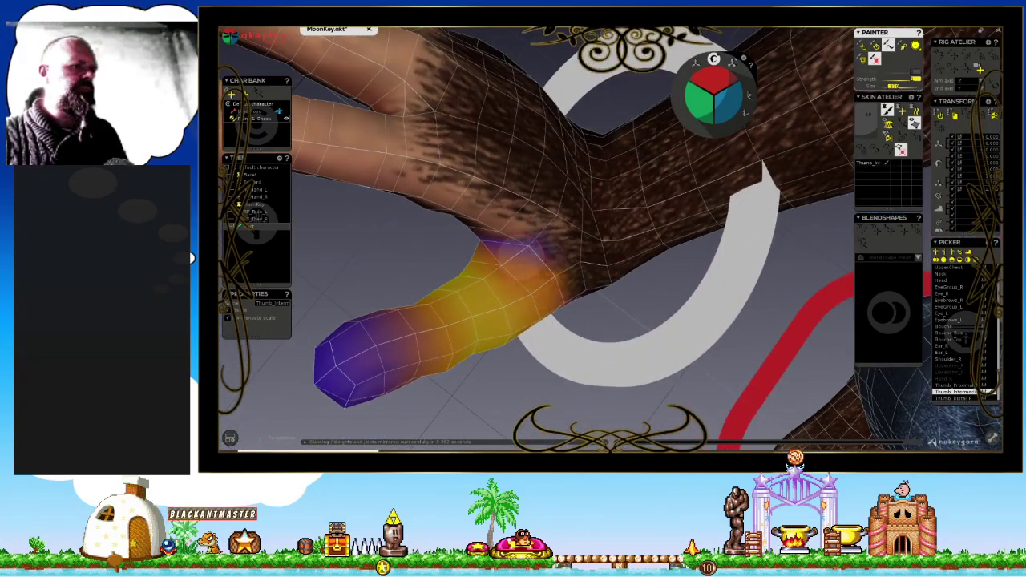
mouse_move(538, 303)
middle_down()
mouse_move(665, 184)
mouse_move(744, 187)
mouse_move(769, 209)
mouse_move(696, 242)
middle_up()
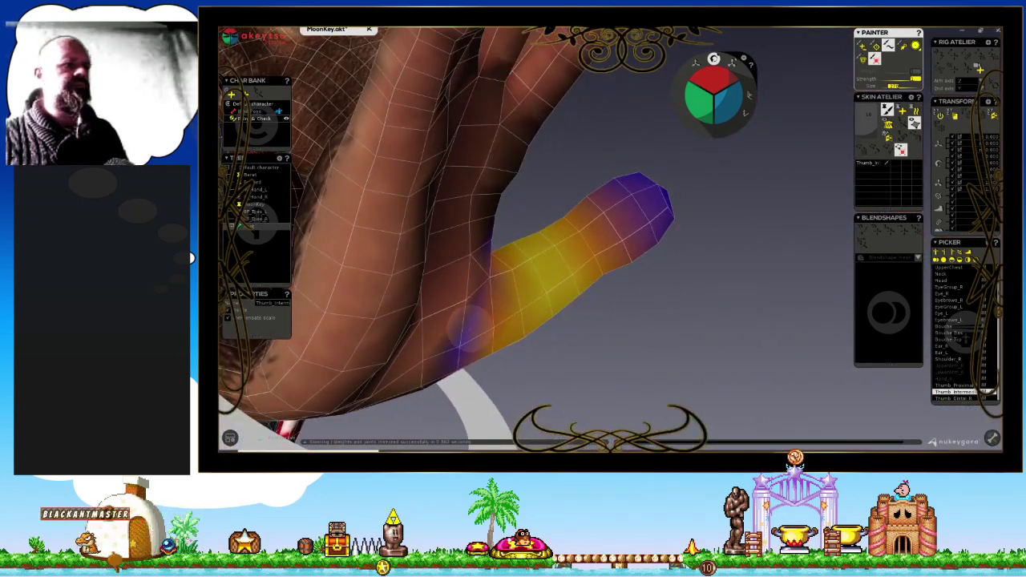
scroll(522, 313, down, 2)
mouse_move(590, 321)
middle_down()
mouse_move(623, 371)
mouse_move(706, 409)
mouse_move(725, 393)
middle_up()
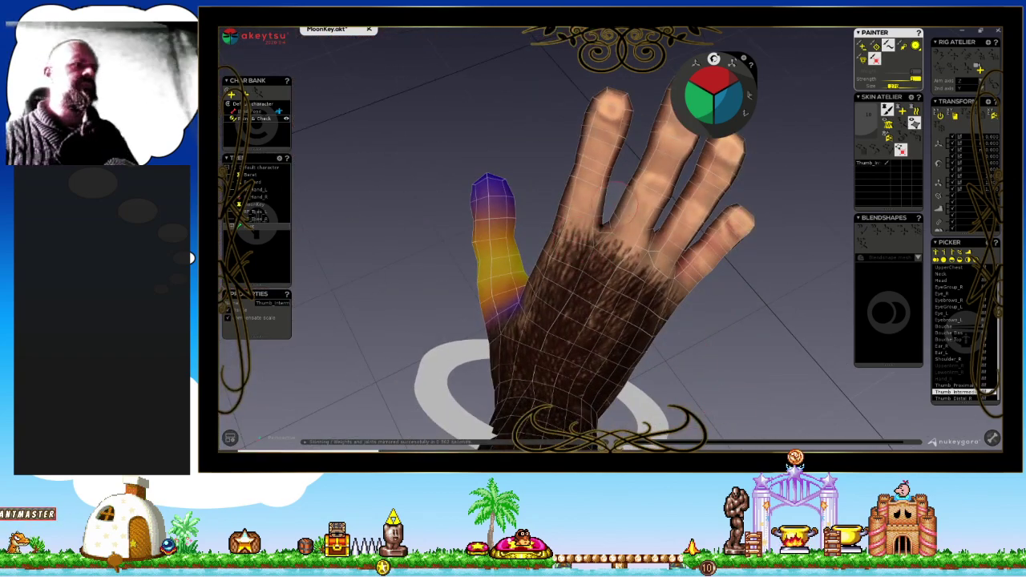
click(497, 200)
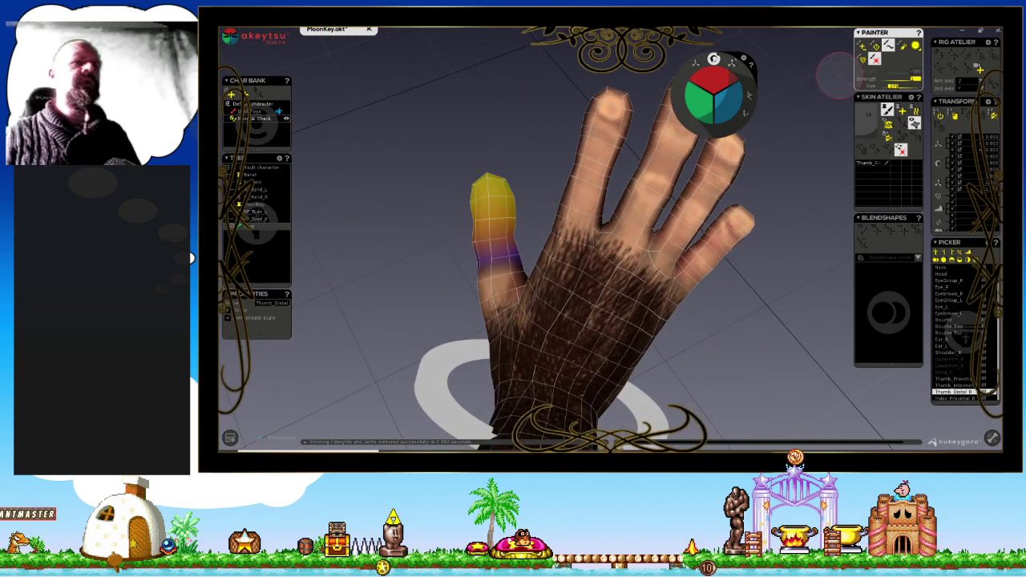
Bend-test the Thumb_Distal bone, undo the bend, and rotate it again to check deformation.
drag(492, 240, 492, 238)
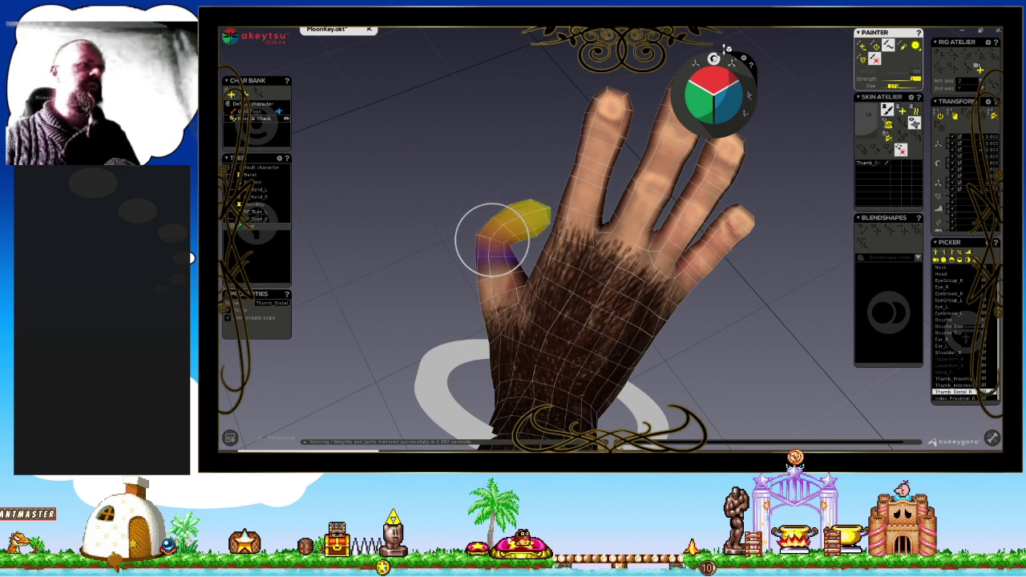
key(ctrl+z)
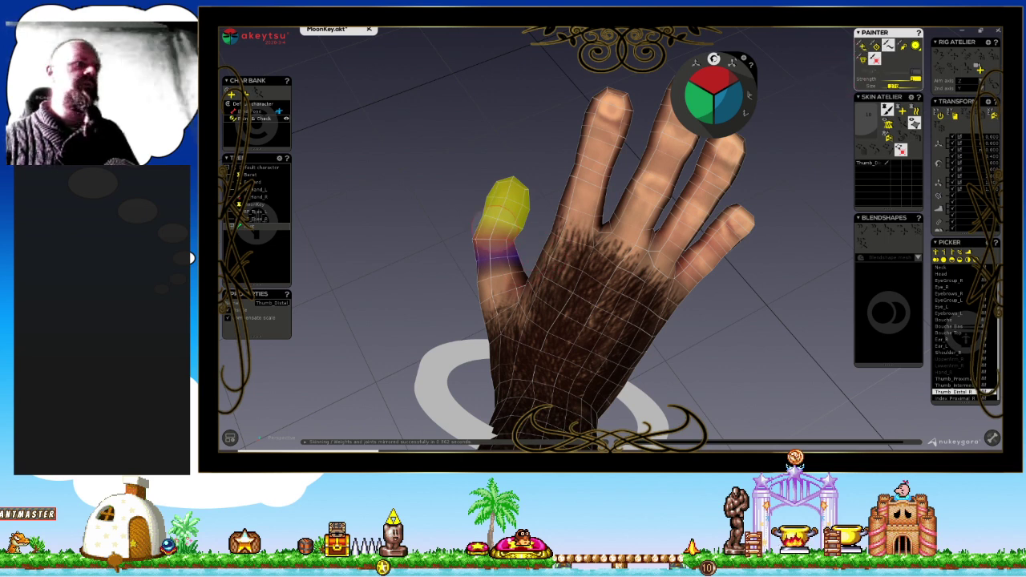
scroll(505, 236, up, 3)
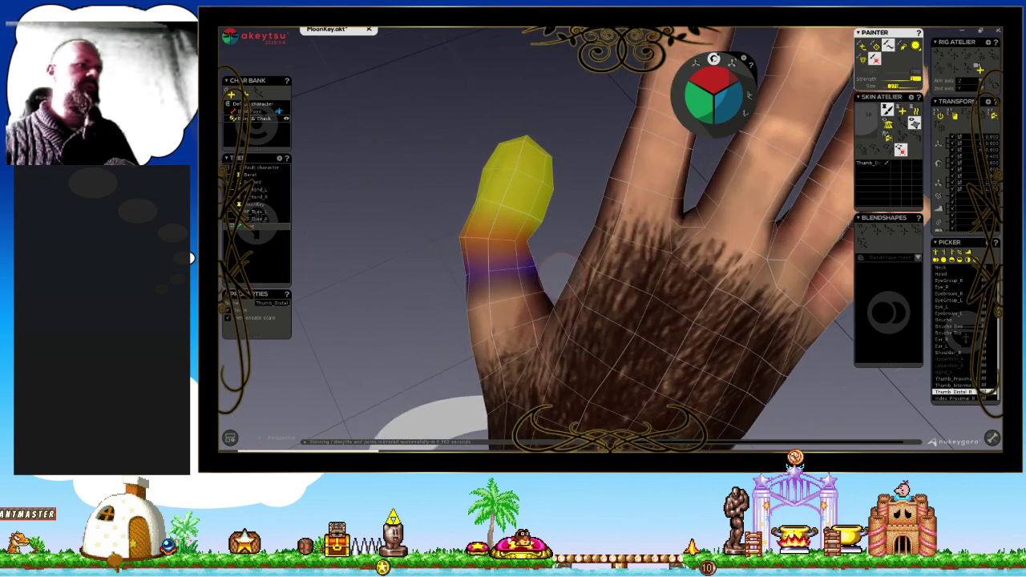
drag(480, 236, 492, 239)
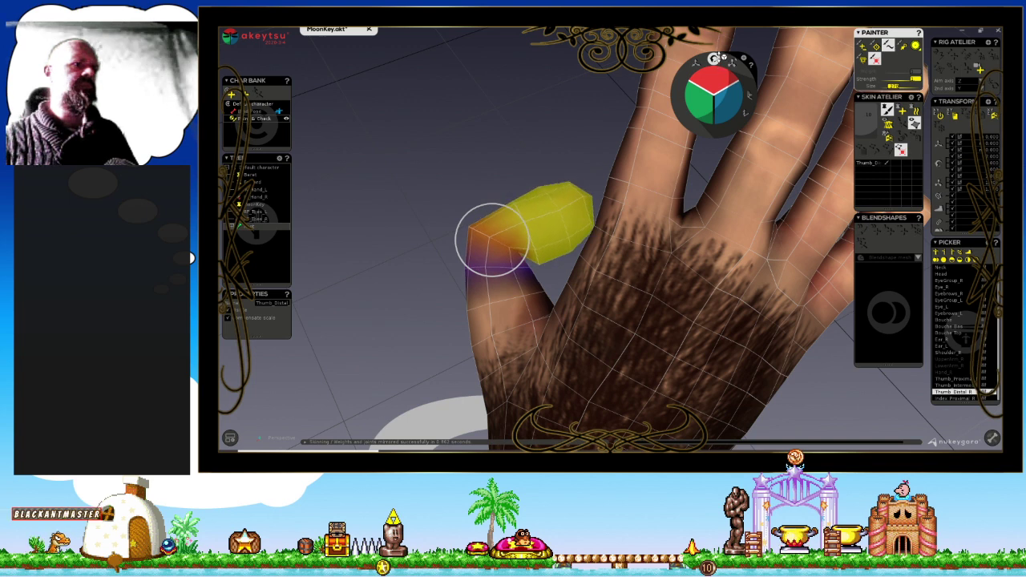
On Thumb_Intermediate, paint out the stray tip weight, then bend-test and orbit to check.
click(521, 300)
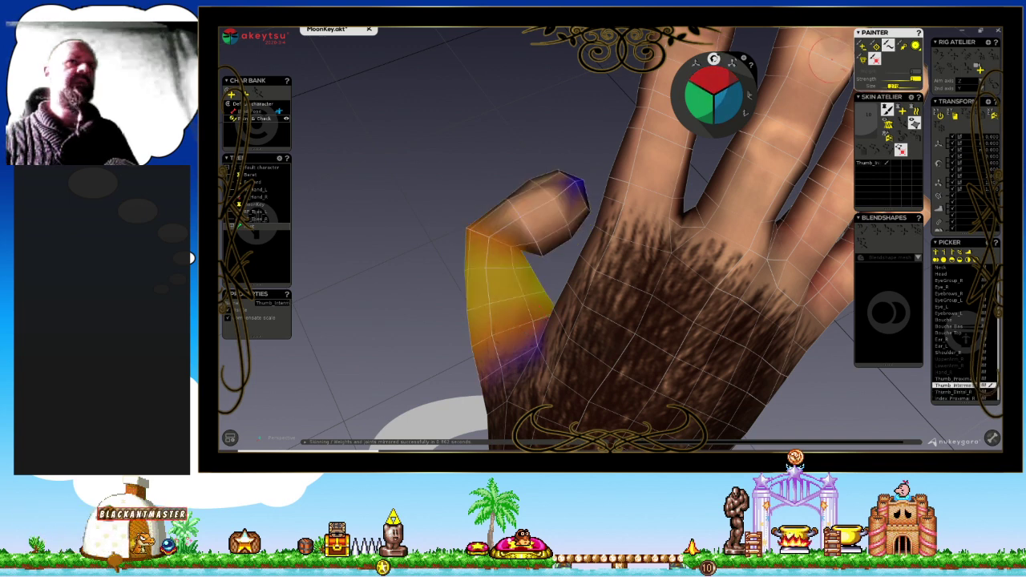
drag(597, 180, 584, 165)
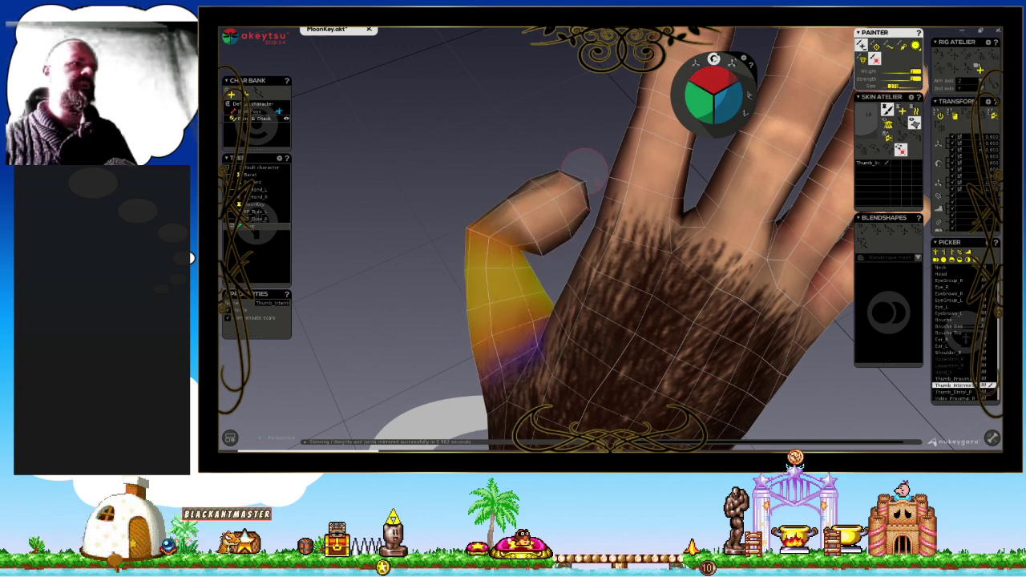
drag(526, 309, 513, 333)
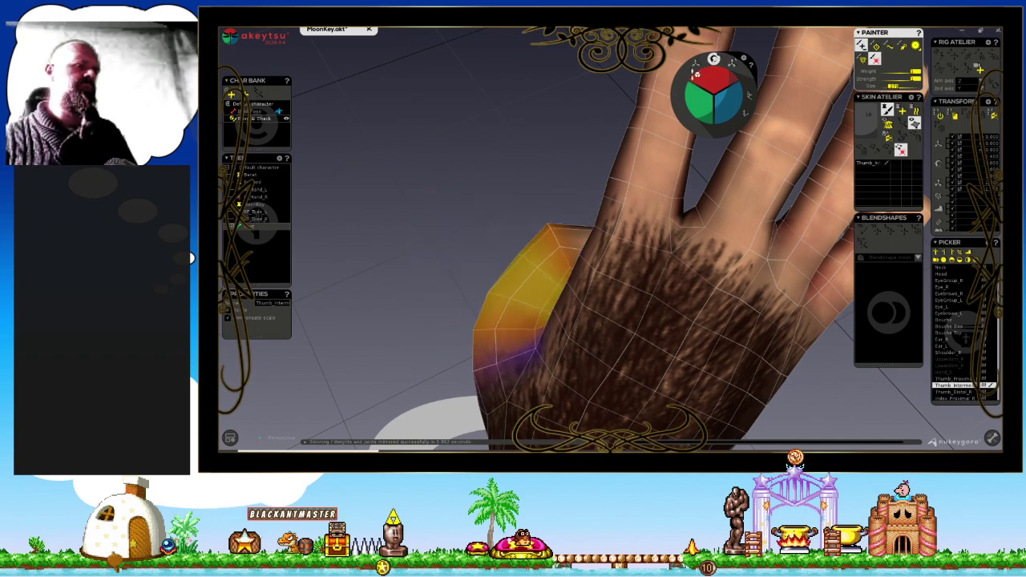
mouse_move(510, 183)
middle_down()
mouse_move(600, 94)
mouse_move(572, 217)
mouse_move(550, 230)
mouse_move(550, 165)
mouse_move(524, 246)
mouse_move(584, 156)
mouse_move(556, 166)
mouse_move(583, 176)
middle_up()
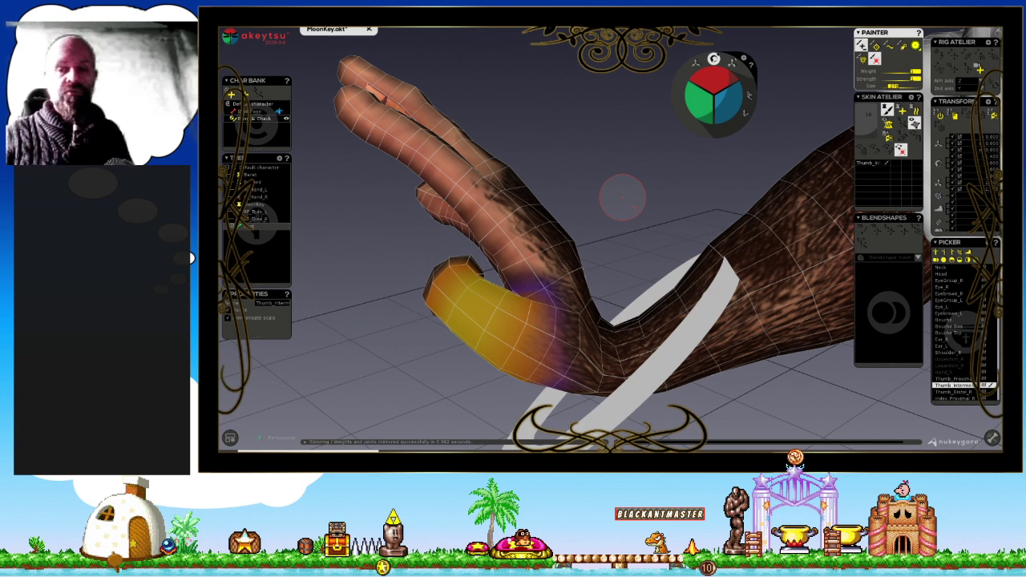
middle_drag(623, 195, 614, 186)
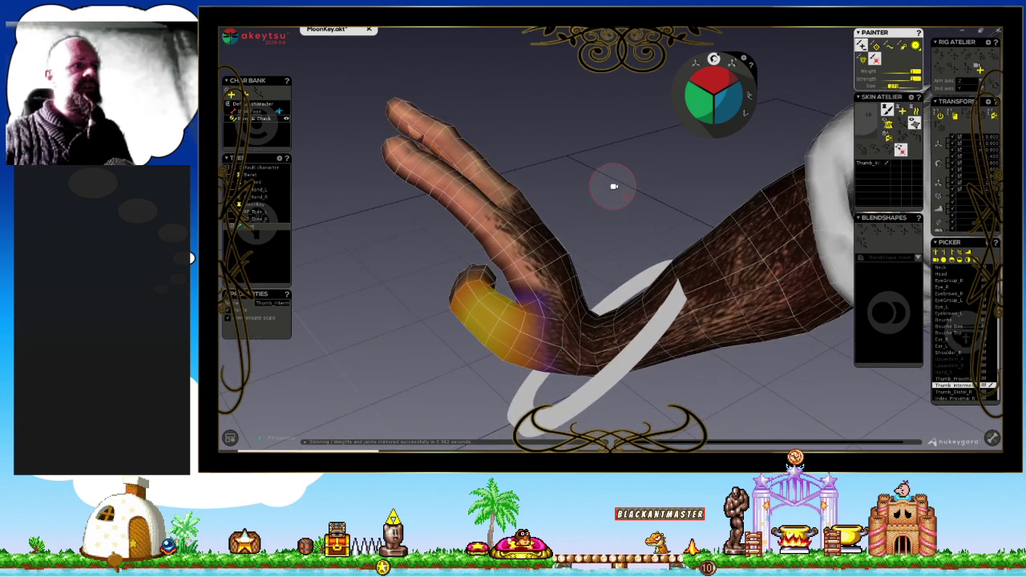
Strengthen the weight band on the index finger's base bone.
key(Down)
key(Down)
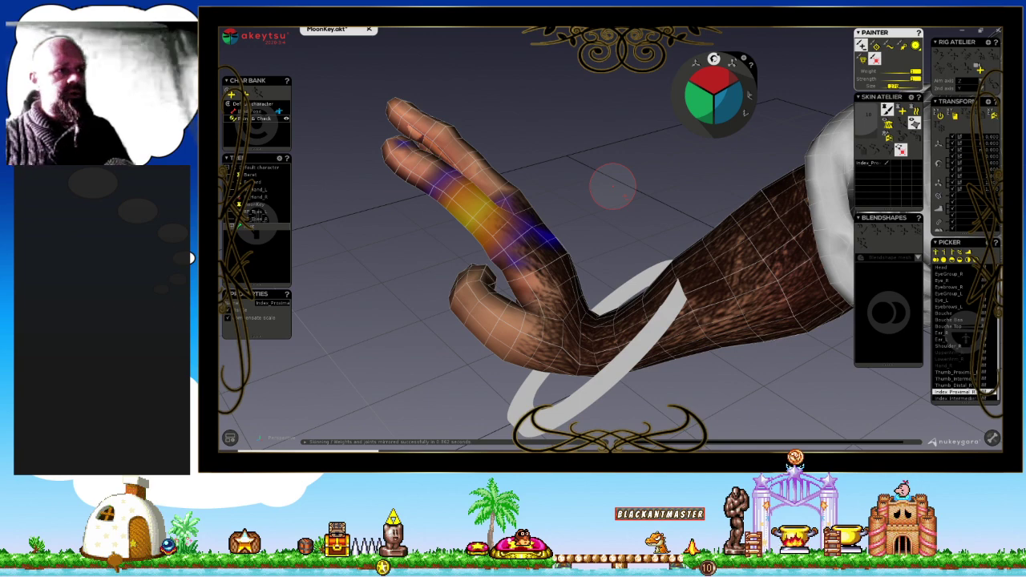
mouse_move(619, 209)
middle_down()
mouse_move(623, 201)
mouse_move(591, 229)
middle_up()
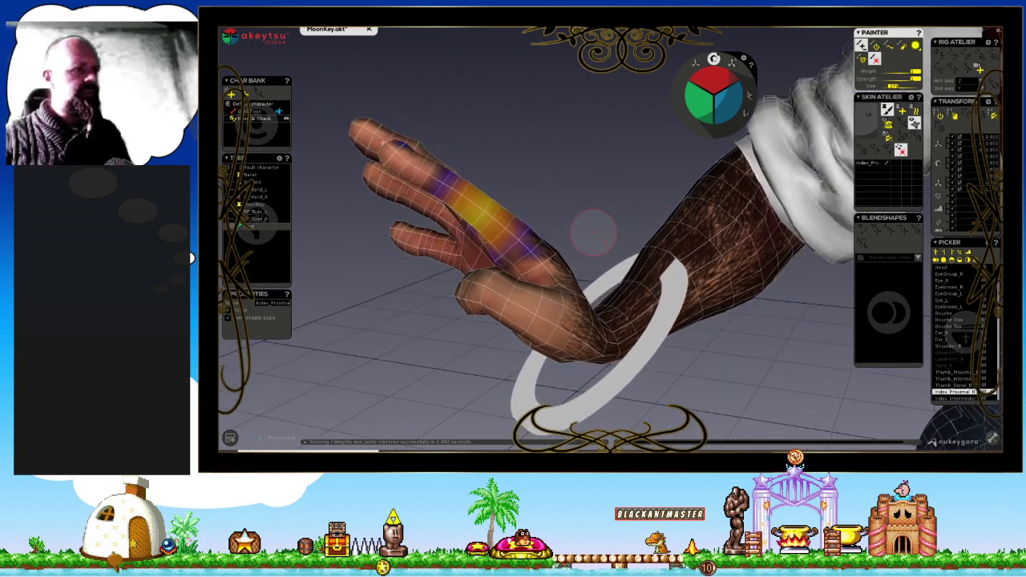
middle_drag(641, 177, 451, 94)
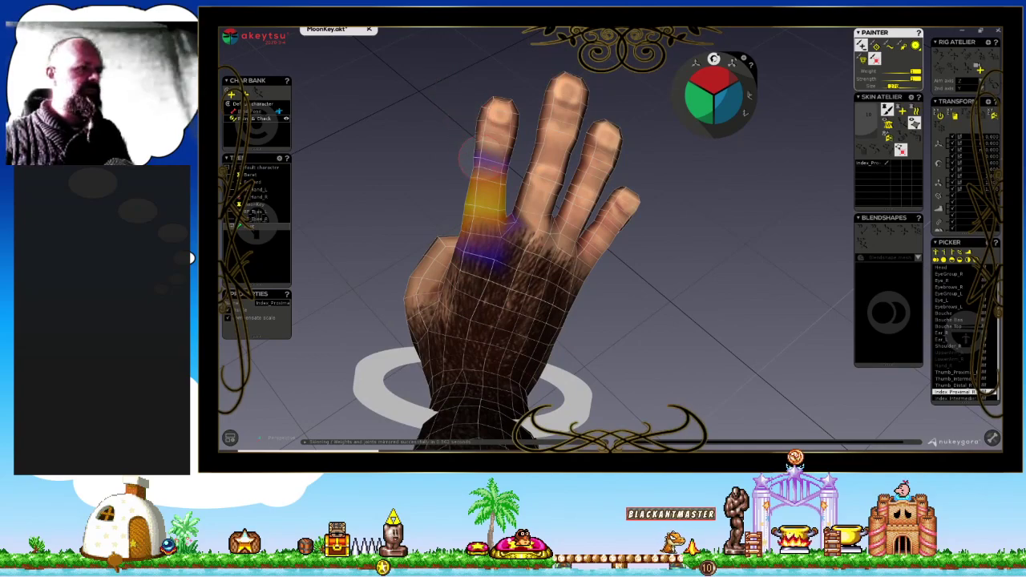
mouse_move(380, 253)
middle_down()
mouse_move(504, 234)
mouse_move(580, 183)
mouse_move(619, 190)
middle_up()
middle_drag(473, 280, 436, 273)
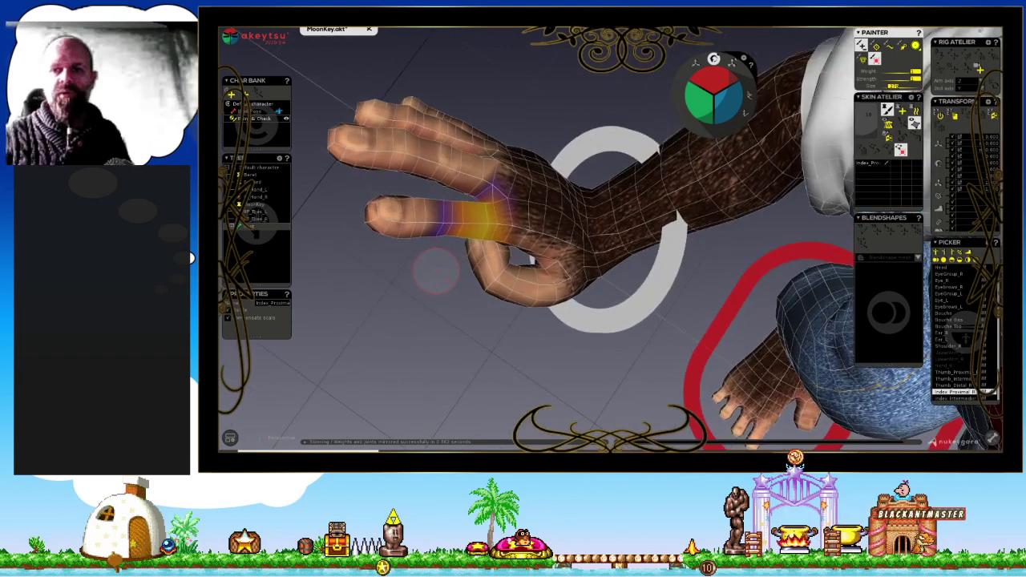
scroll(453, 218, up, 2)
scroll(447, 221, up, 1)
scroll(541, 254, up, 2)
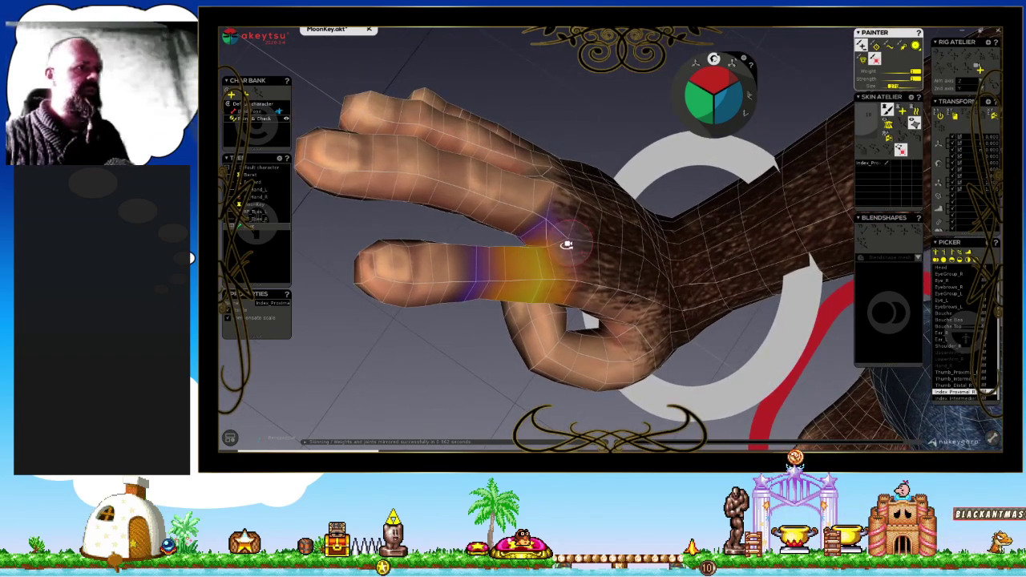
mouse_move(566, 244)
middle_down()
mouse_move(531, 232)
mouse_move(585, 259)
mouse_move(612, 192)
mouse_move(666, 132)
mouse_move(585, 135)
mouse_move(513, 209)
mouse_move(484, 184)
middle_up()
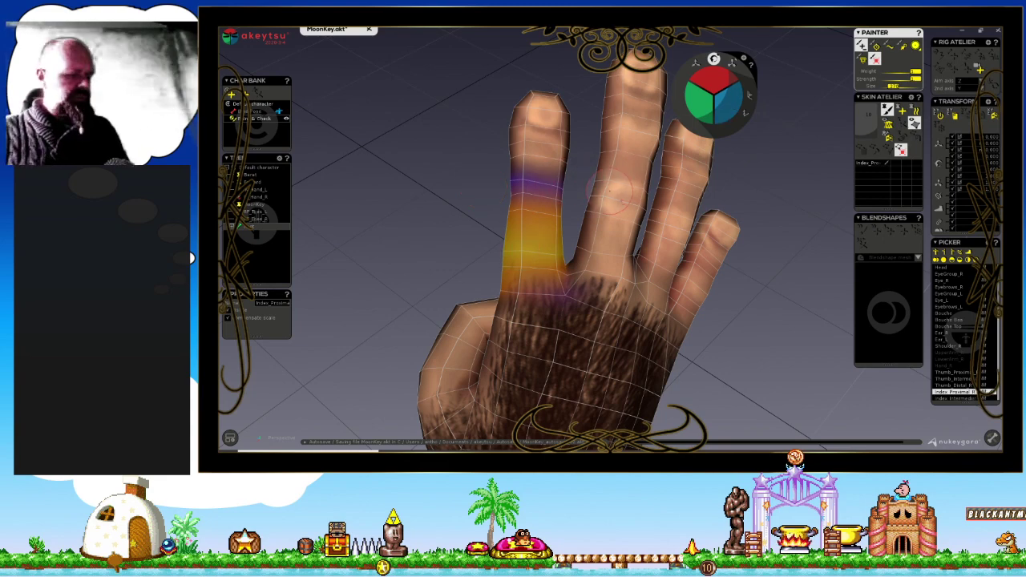
mouse_move(611, 190)
middle_down()
mouse_move(569, 245)
mouse_move(521, 229)
mouse_move(575, 248)
mouse_move(554, 229)
mouse_move(572, 208)
middle_up()
mouse_move(572, 208)
mouse_down()
mouse_move(483, 204)
mouse_move(518, 231)
mouse_move(571, 235)
mouse_up()
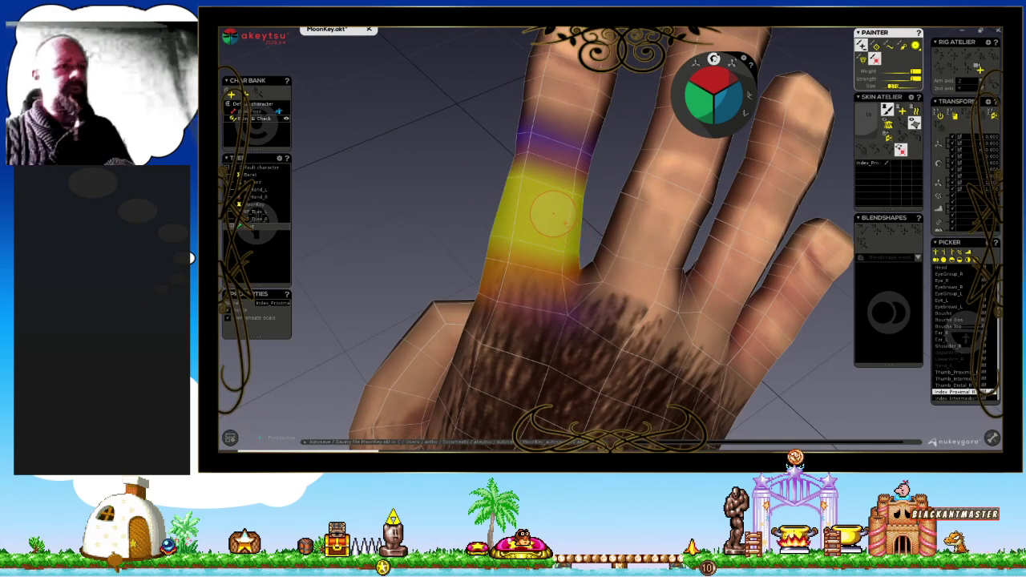
On Index_Intermediate, clear the fingertip weight and paint soft falloff above and below the yellow band.
key(Down)
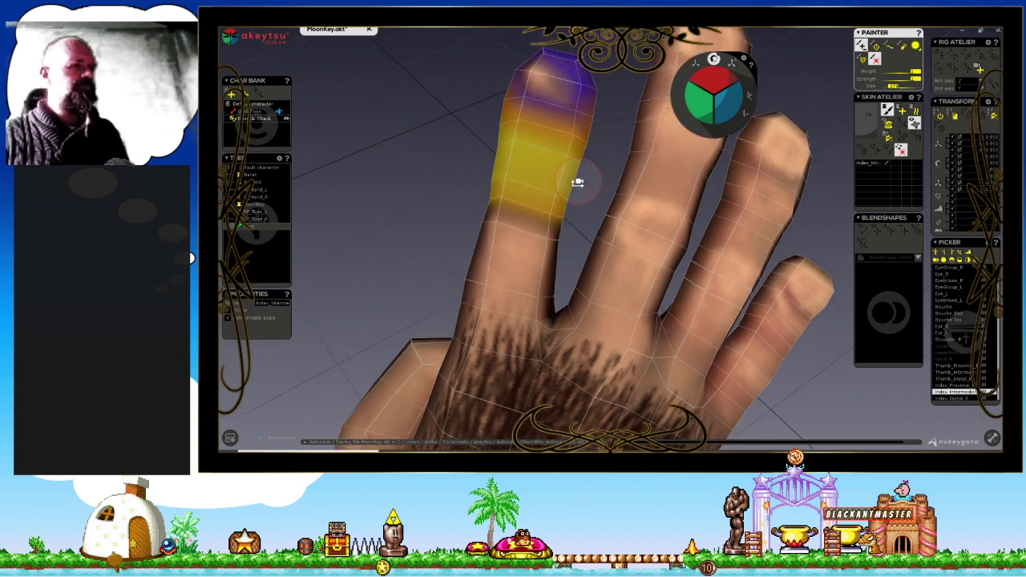
middle_drag(590, 173, 553, 181)
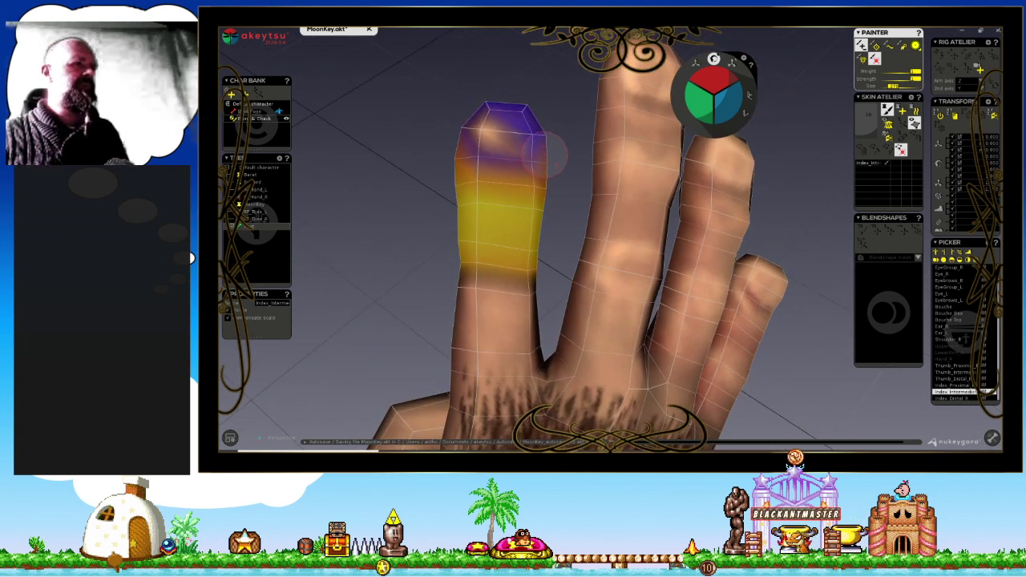
drag(505, 128, 525, 112)
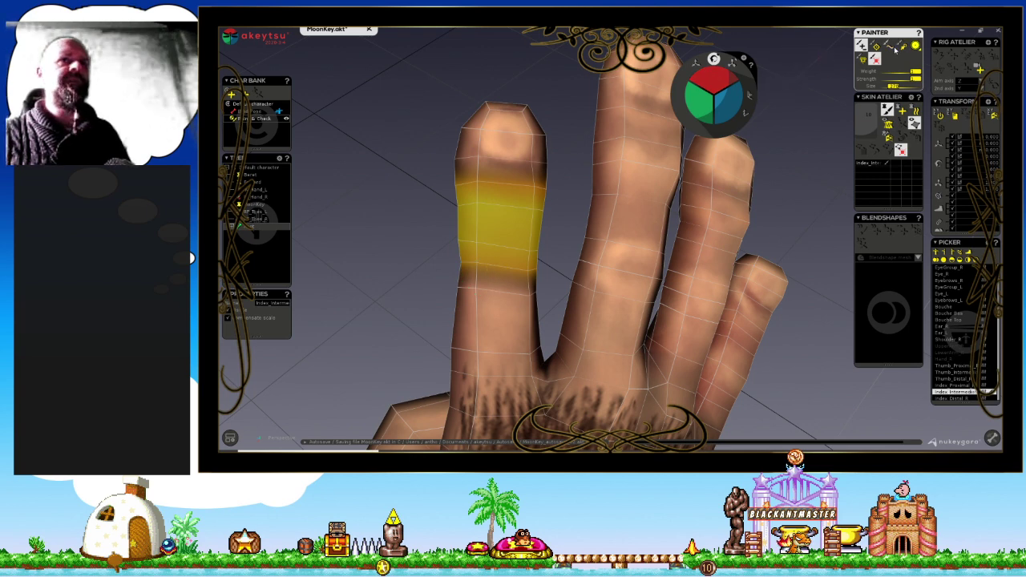
middle_drag(561, 196, 545, 173)
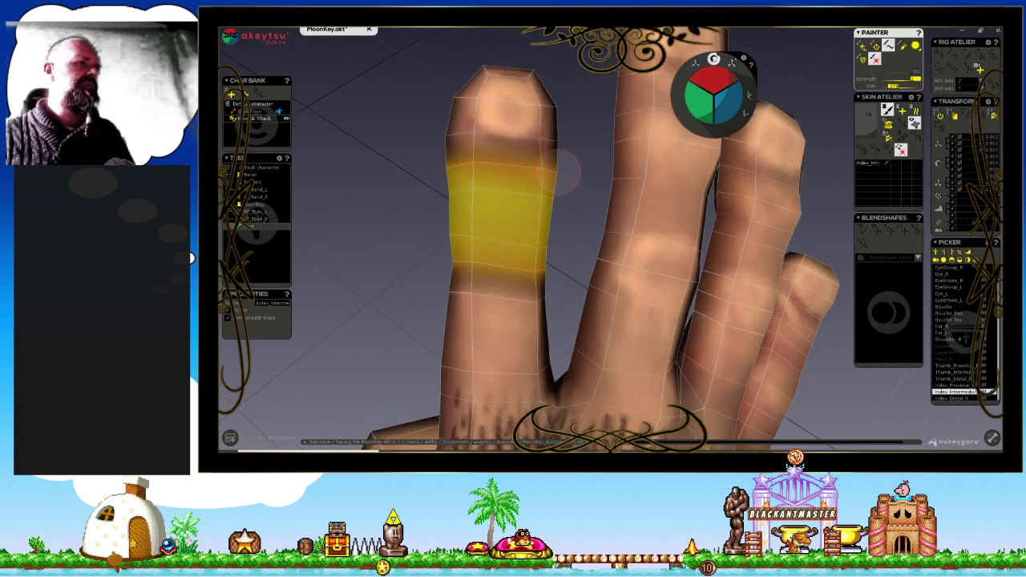
drag(434, 174, 558, 185)
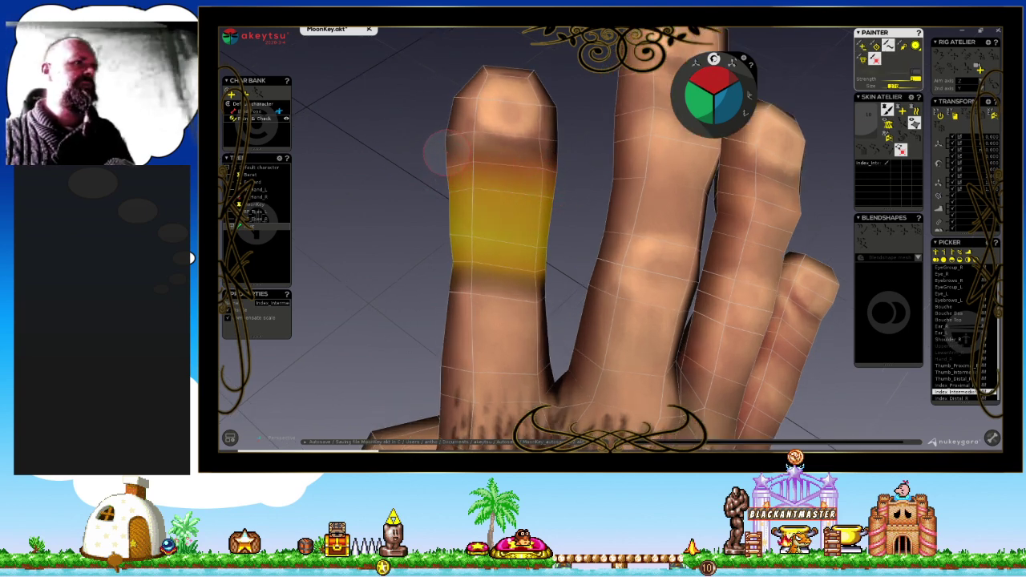
drag(446, 152, 546, 184)
mouse_move(545, 282)
mouse_down()
mouse_move(423, 271)
mouse_move(565, 282)
mouse_up()
Step through Index_Distal to Middle_Proximal and orbit onto the middle finger.
key(Down)
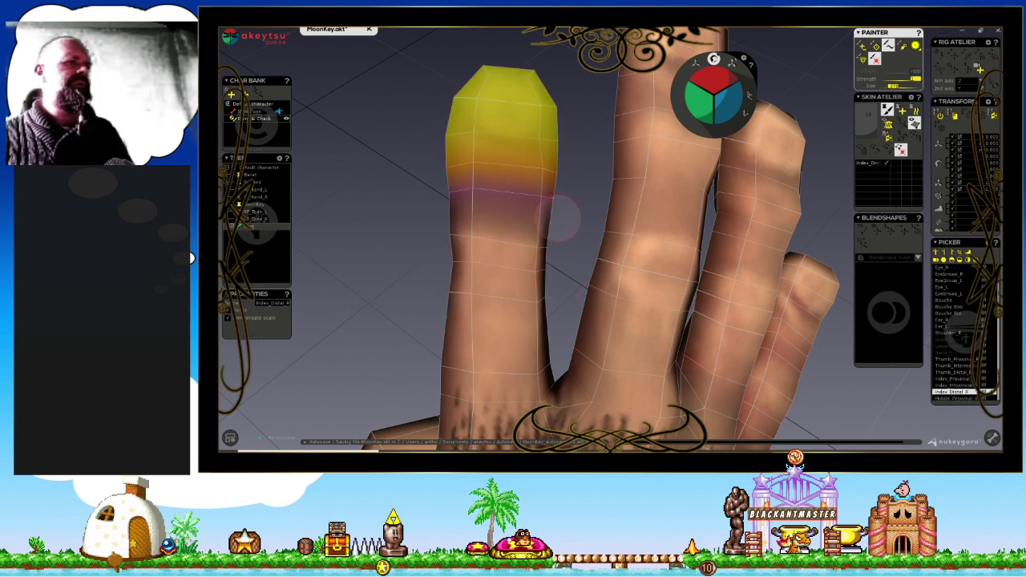
key(Down)
middle_drag(561, 200, 602, 259)
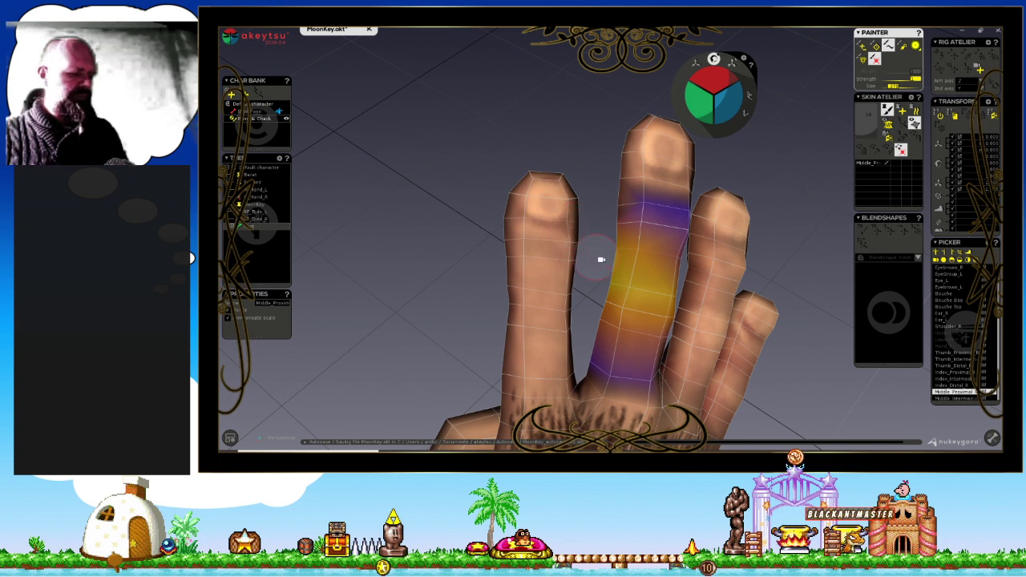
With the Weight brush, fill the middle finger base fully and erase weight from the upper segments.
scroll(602, 259, up, 2)
middle_drag(547, 302, 553, 323)
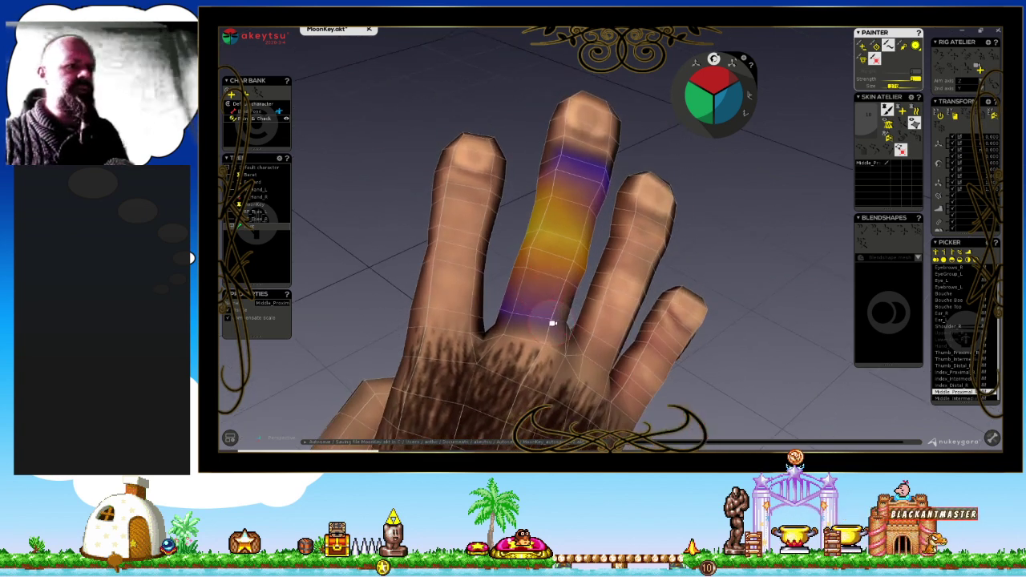
click(863, 46)
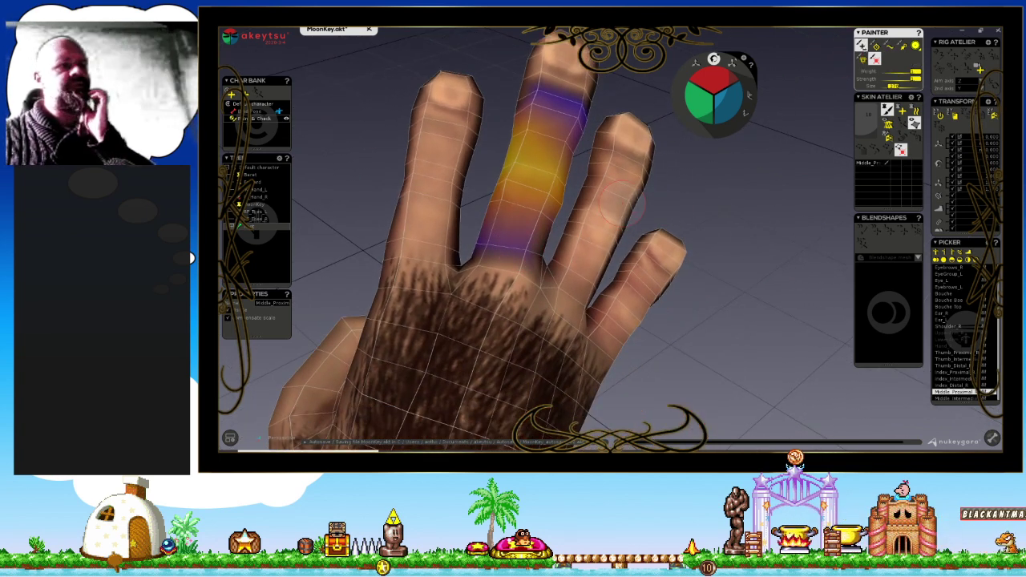
mouse_move(517, 264)
middle_down()
mouse_move(541, 243)
mouse_move(512, 268)
middle_up()
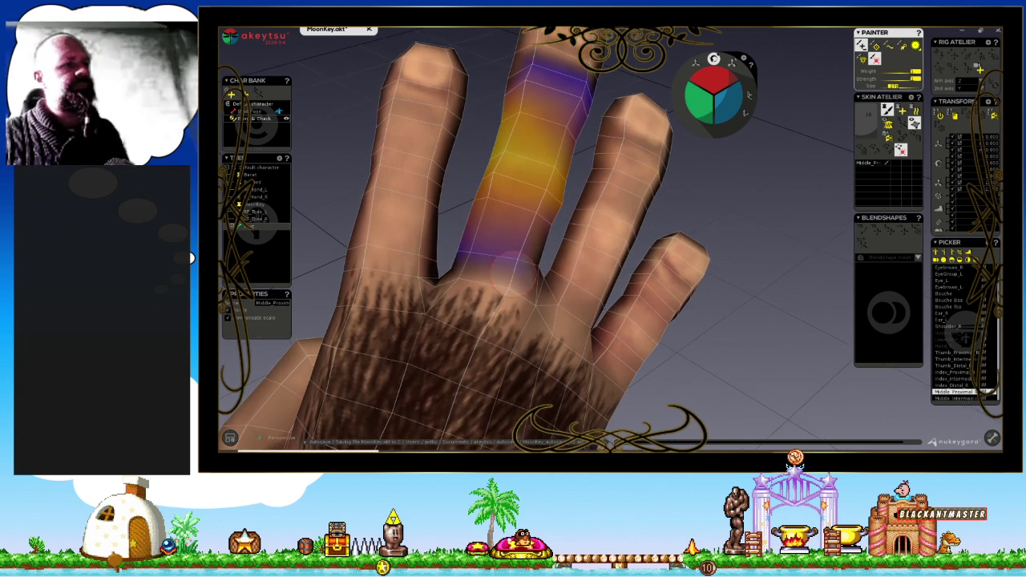
mouse_move(473, 242)
mouse_down()
mouse_move(518, 242)
mouse_move(491, 207)
mouse_up()
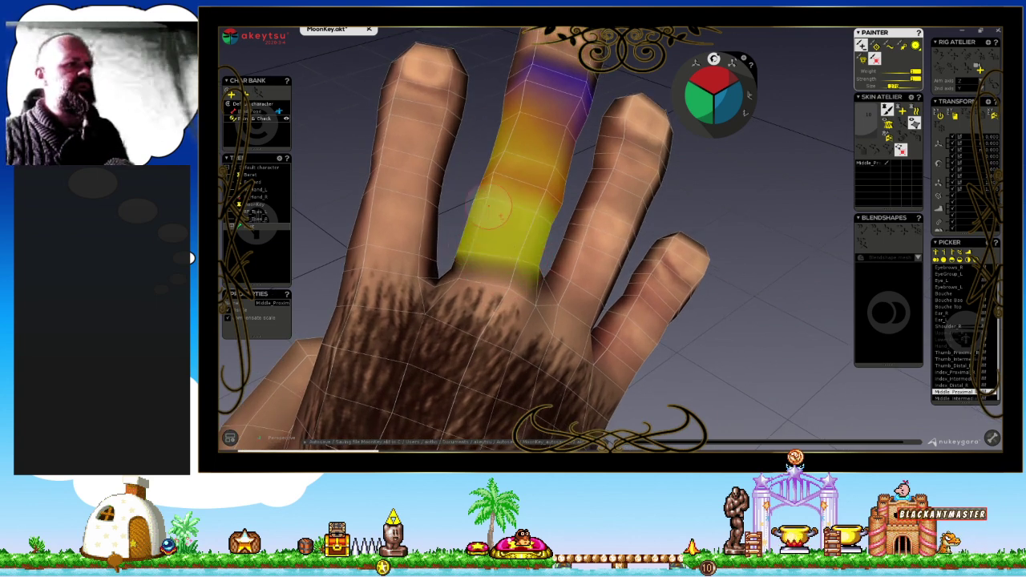
mouse_move(522, 141)
middle_down()
mouse_move(499, 248)
mouse_move(481, 223)
middle_up()
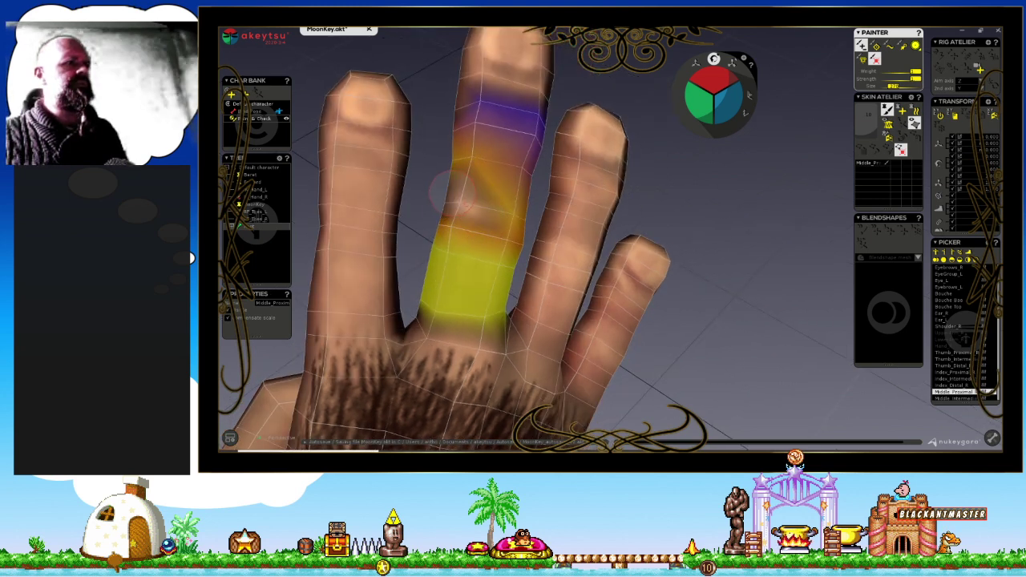
mouse_move(514, 191)
mouse_down()
mouse_move(459, 143)
mouse_move(489, 100)
mouse_move(525, 120)
mouse_move(522, 143)
mouse_up()
Paint falloff across the back of the hand and above the band, then step to Middle_Intermediate.
middle_drag(506, 178, 491, 200)
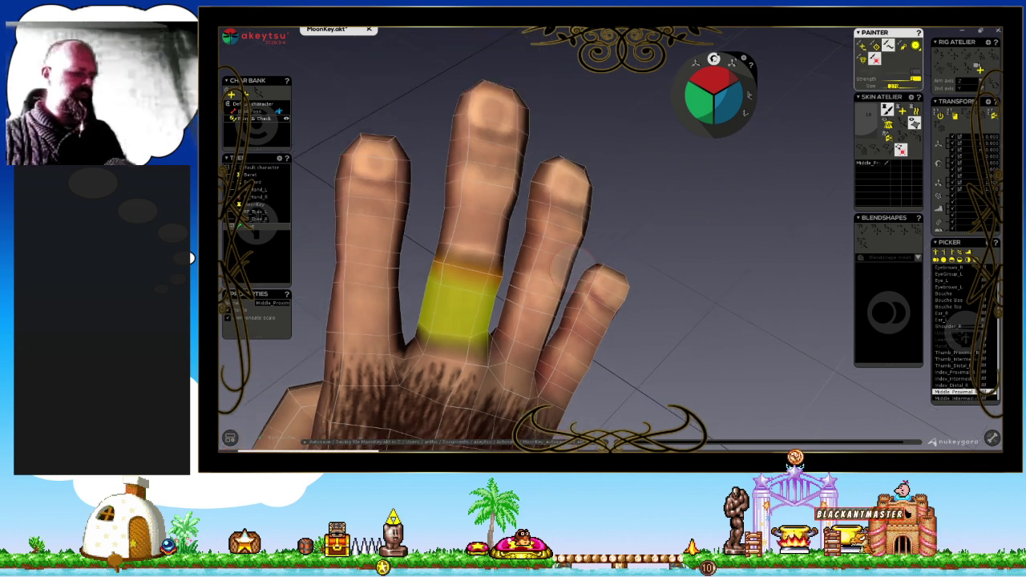
middle_drag(628, 241, 491, 280)
mouse_move(518, 265)
mouse_down()
mouse_move(541, 309)
mouse_move(497, 280)
mouse_move(521, 296)
mouse_move(498, 305)
mouse_move(533, 309)
mouse_move(507, 252)
mouse_up()
mouse_move(506, 252)
middle_down()
mouse_move(561, 256)
mouse_move(520, 234)
middle_up()
drag(521, 232, 529, 192)
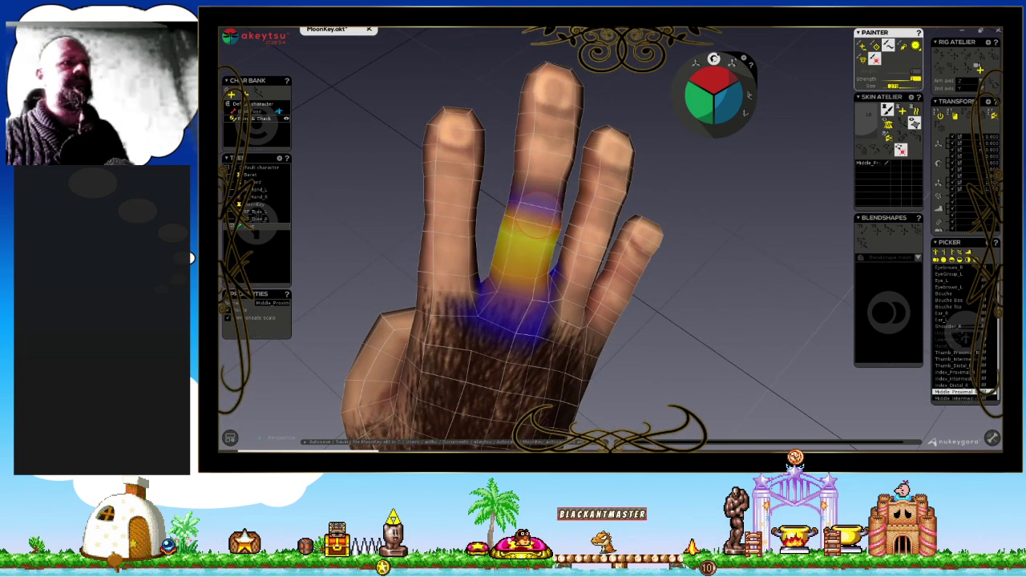
key(Down)
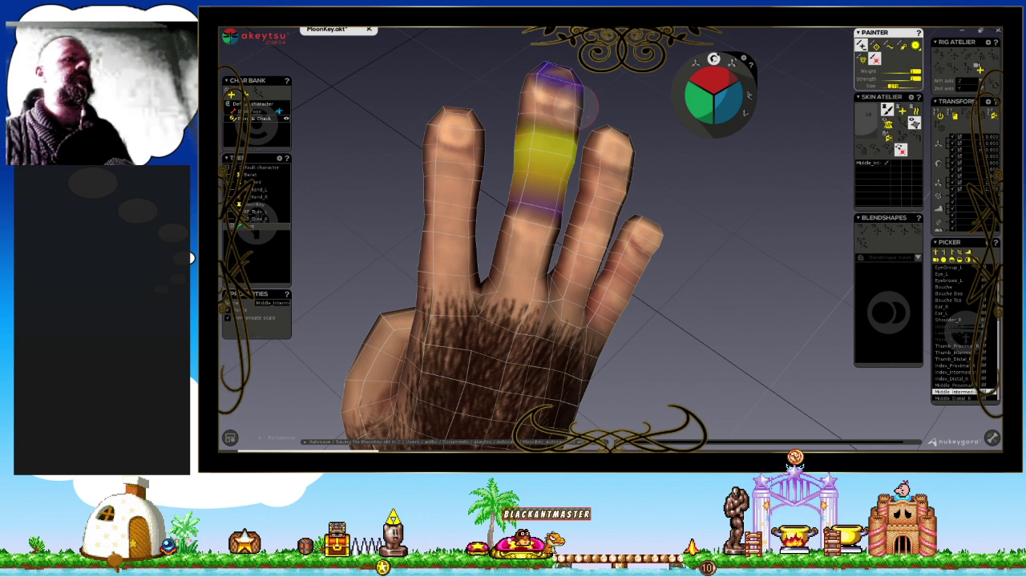
Clear stray weight from the middle fingertip and fill the intermediate segment with full weight.
drag(553, 76, 589, 112)
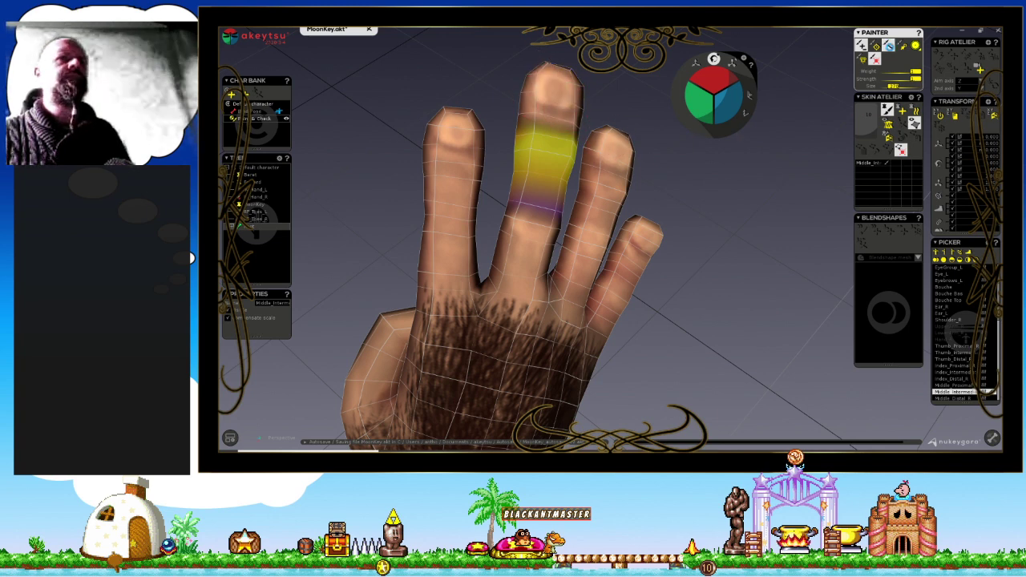
key(shift)
mouse_move(550, 187)
middle_down()
mouse_move(435, 211)
mouse_move(449, 200)
mouse_move(470, 209)
mouse_move(441, 190)
mouse_move(488, 213)
middle_up()
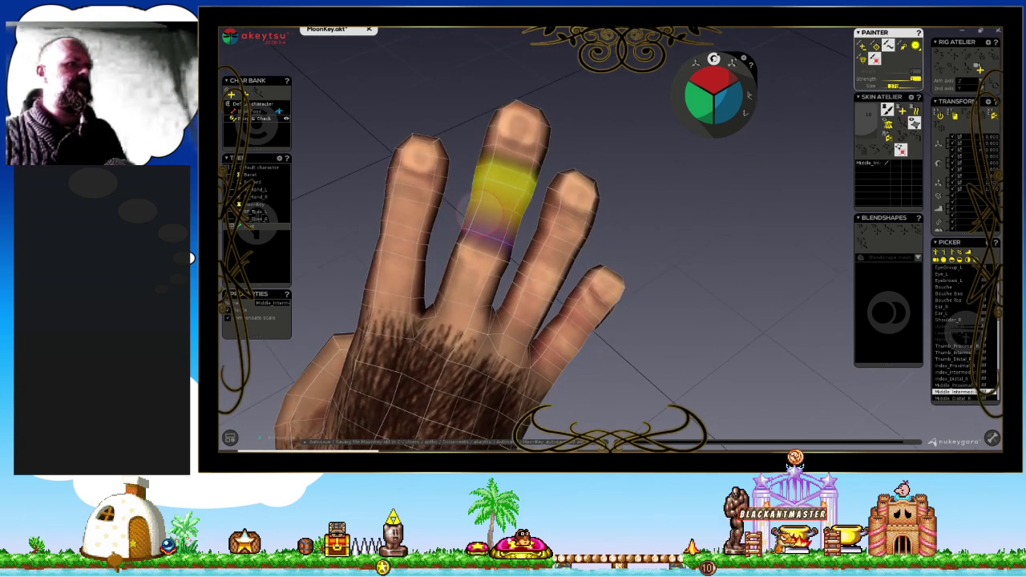
mouse_move(481, 244)
mouse_down()
mouse_move(481, 210)
mouse_move(485, 237)
mouse_move(501, 208)
mouse_up()
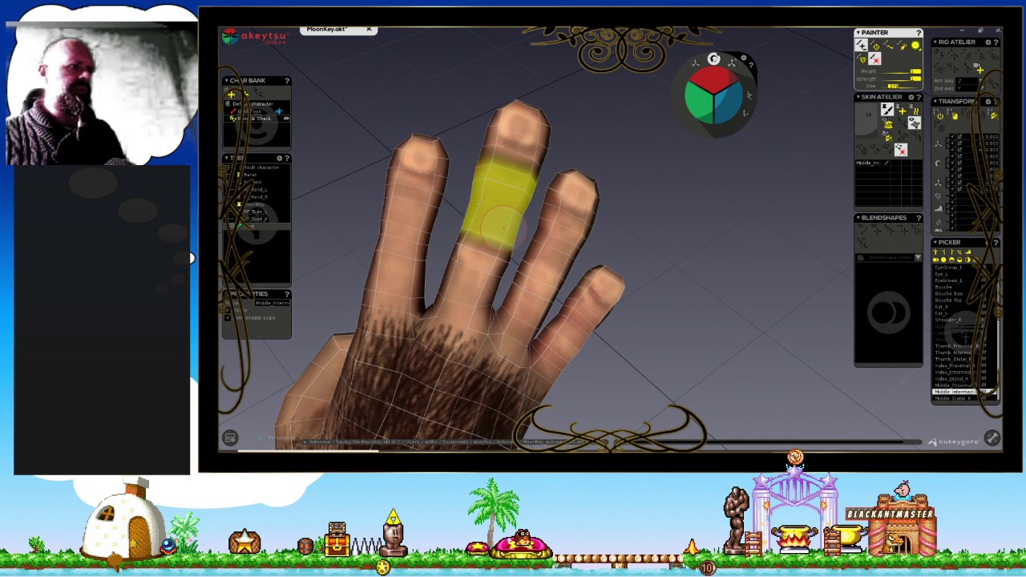
Blend the Middle_Intermediate weight toward the fingertip, then step to Middle_Distal.
click(890, 46)
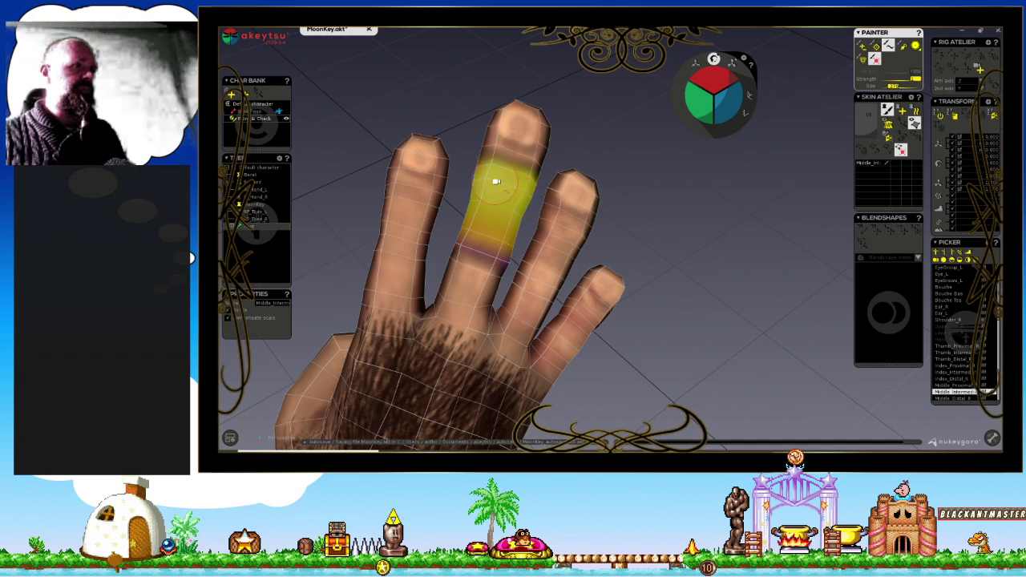
mouse_move(496, 182)
middle_down()
mouse_move(600, 269)
mouse_move(404, 151)
mouse_move(522, 211)
mouse_move(600, 236)
mouse_move(532, 165)
mouse_move(446, 159)
middle_up()
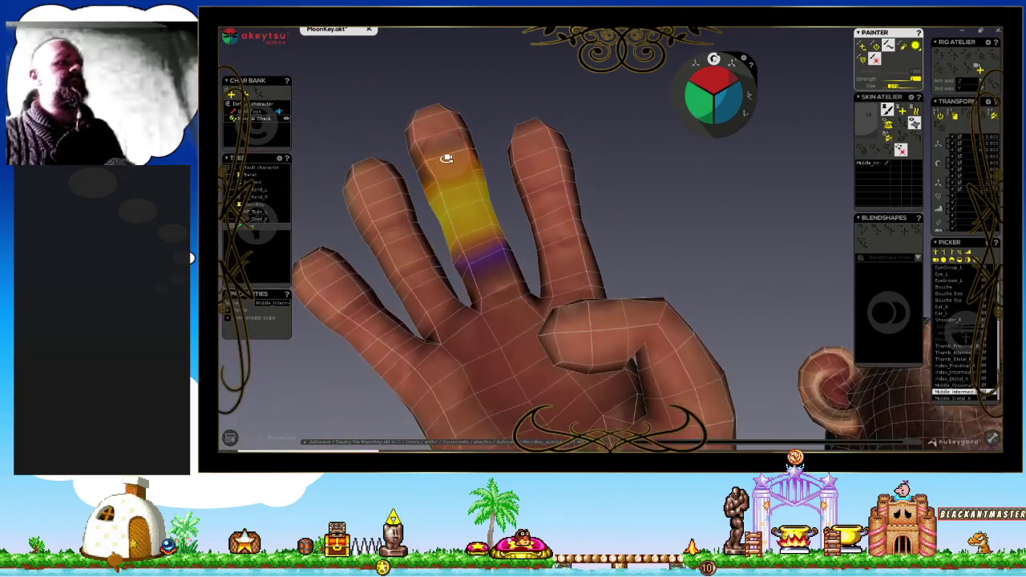
click(447, 159)
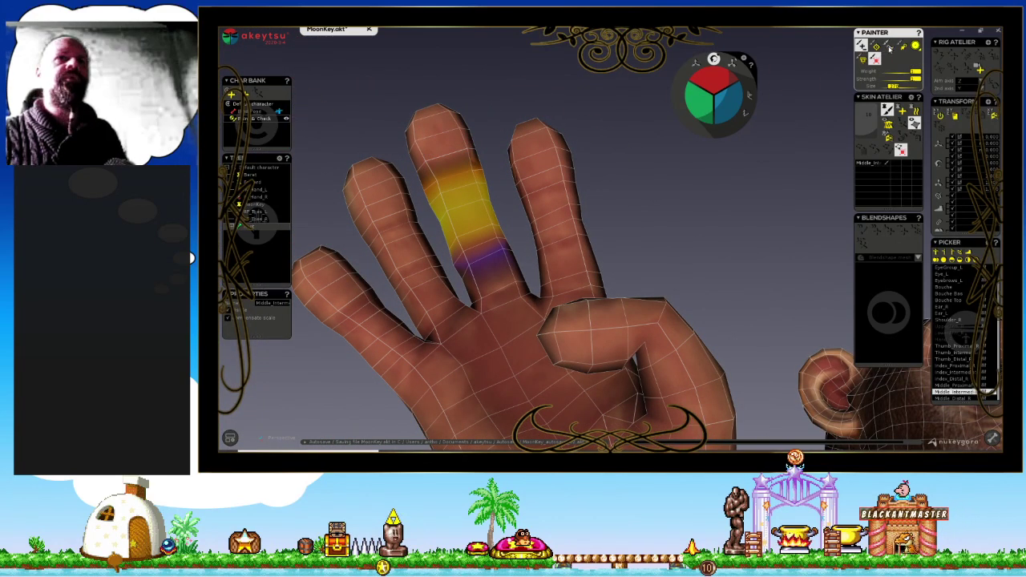
middle_drag(473, 180, 461, 200)
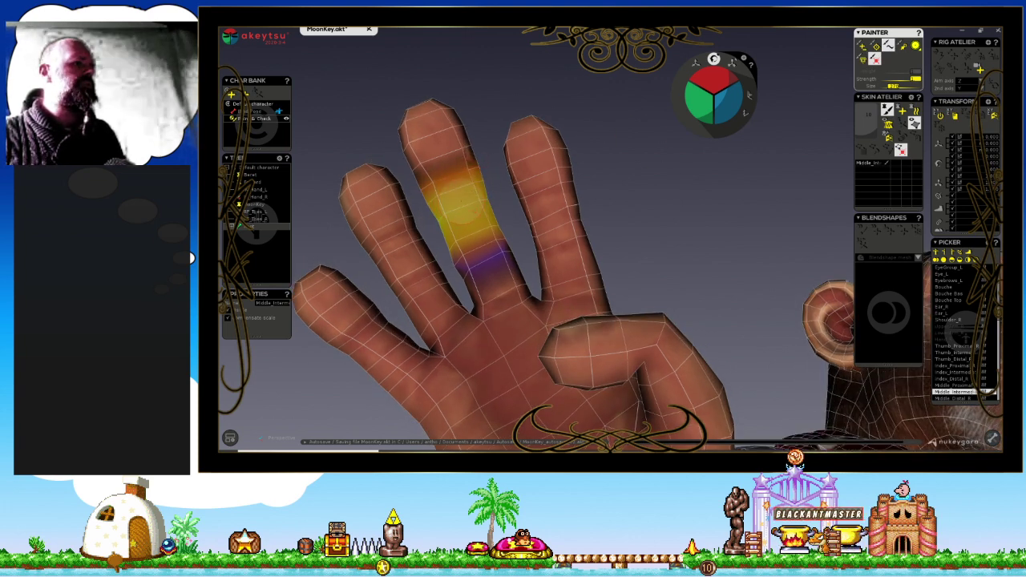
key(Down)
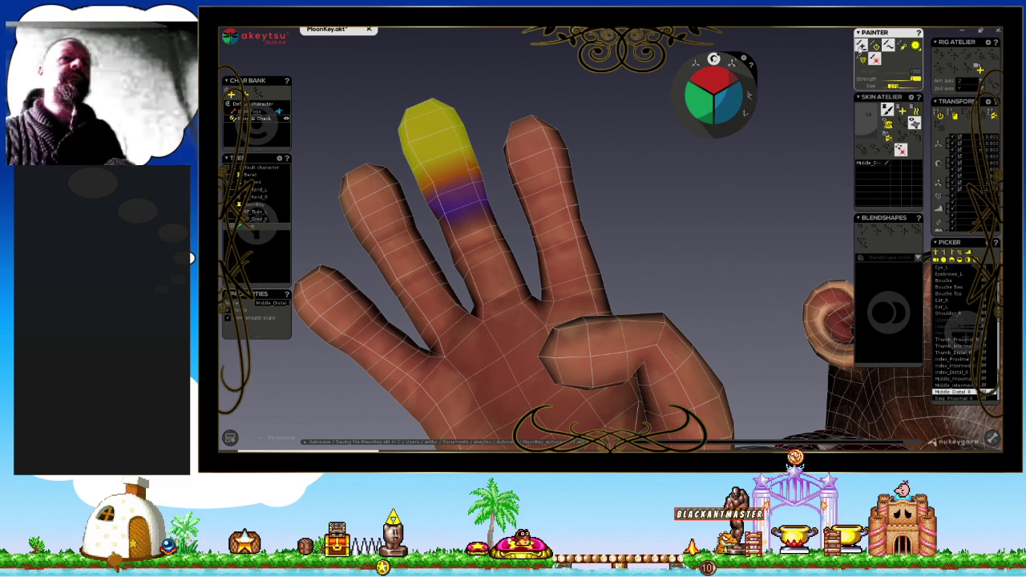
middle_drag(468, 190, 473, 207)
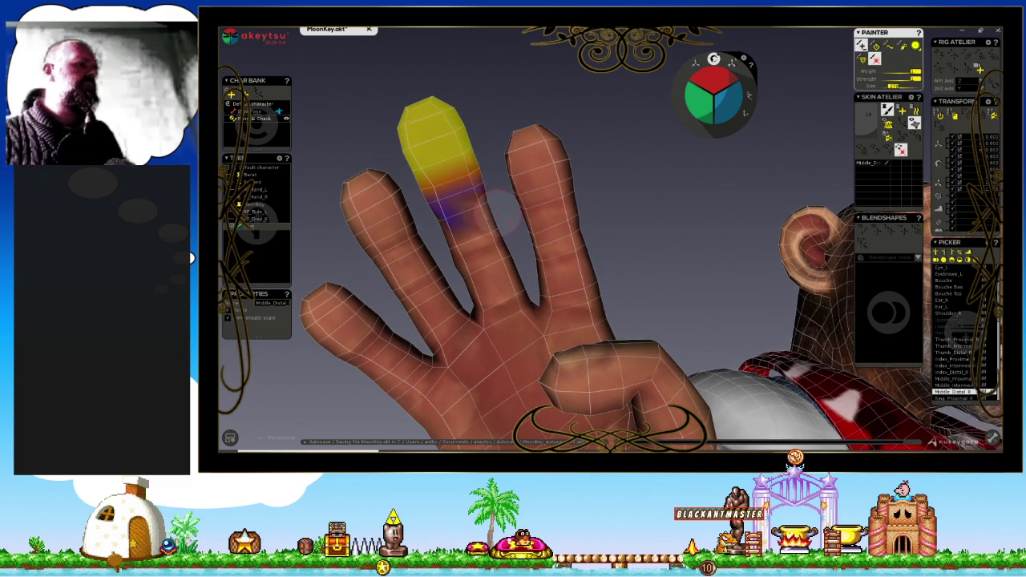
mouse_move(476, 243)
middle_down()
mouse_move(662, 238)
mouse_move(710, 271)
middle_up()
Step to Ring_Proximal and compare its weights with Hand_R's palm weights before returning.
key(Down)
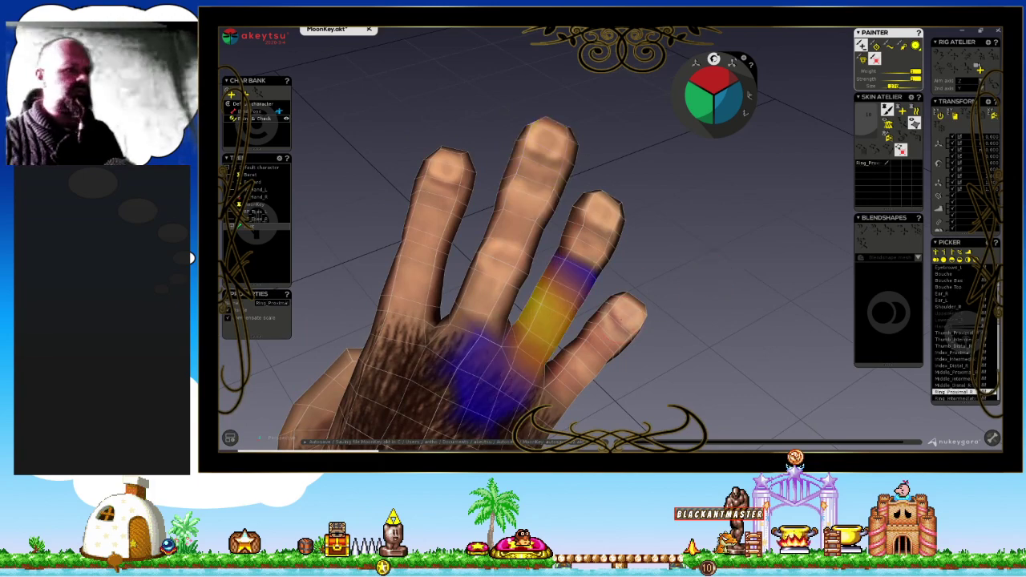
middle_drag(623, 330, 632, 240)
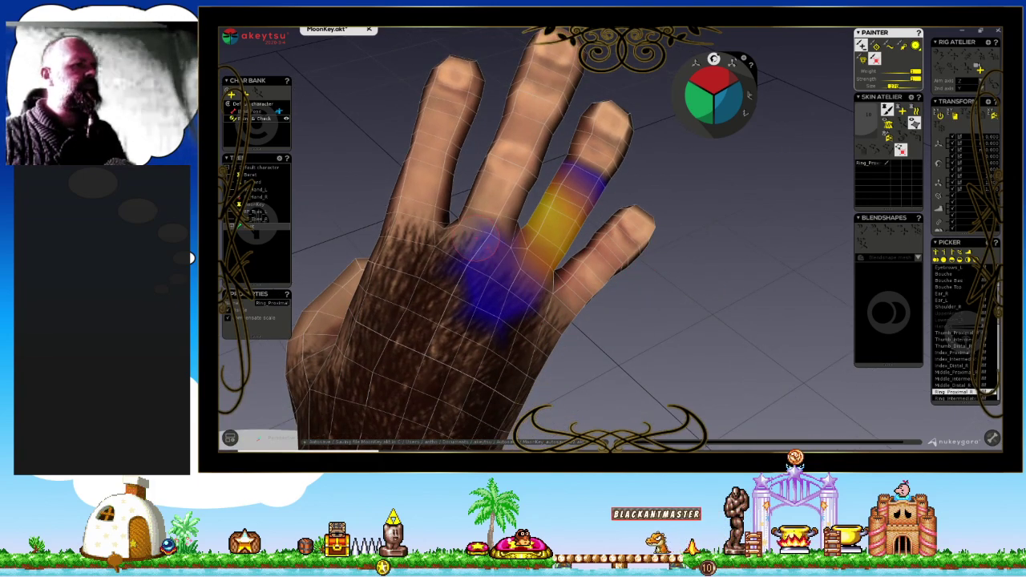
mouse_move(529, 337)
middle_down()
mouse_move(612, 268)
mouse_move(426, 218)
mouse_move(412, 229)
mouse_move(836, 75)
middle_up()
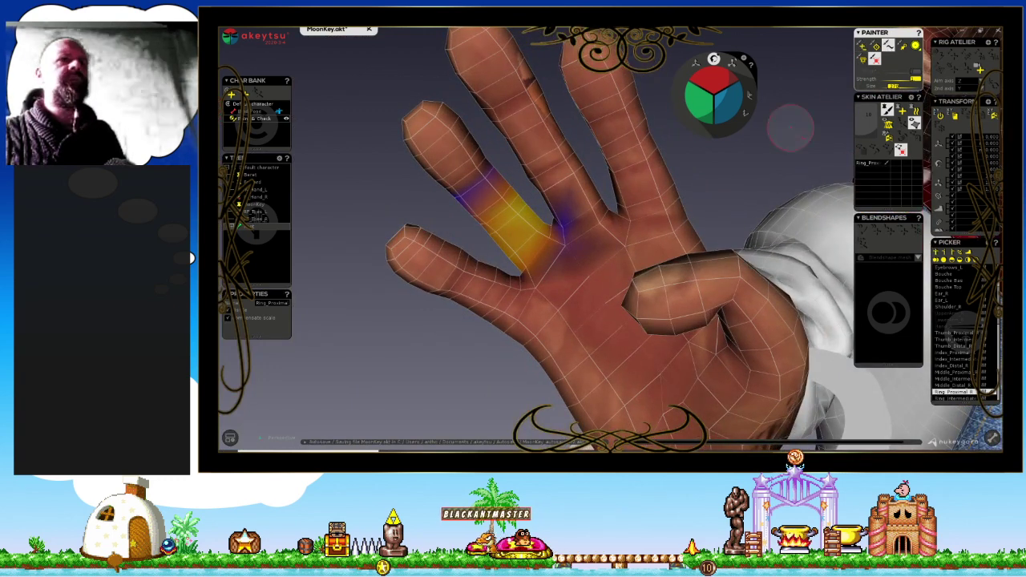
scroll(575, 265, up, 3)
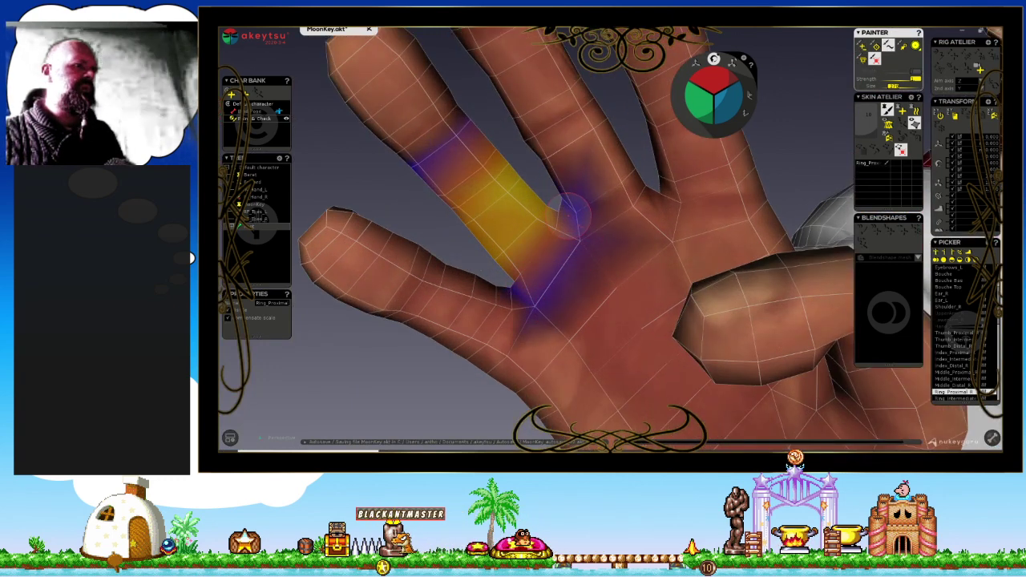
middle_drag(550, 214, 664, 261)
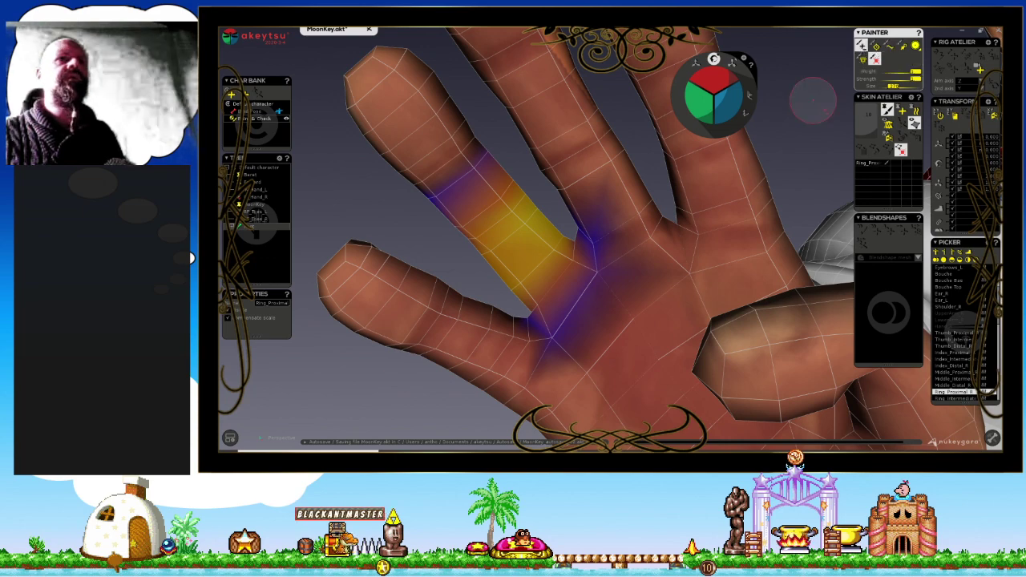
mouse_move(592, 298)
middle_down()
mouse_move(552, 282)
mouse_move(580, 286)
middle_up()
click(570, 285)
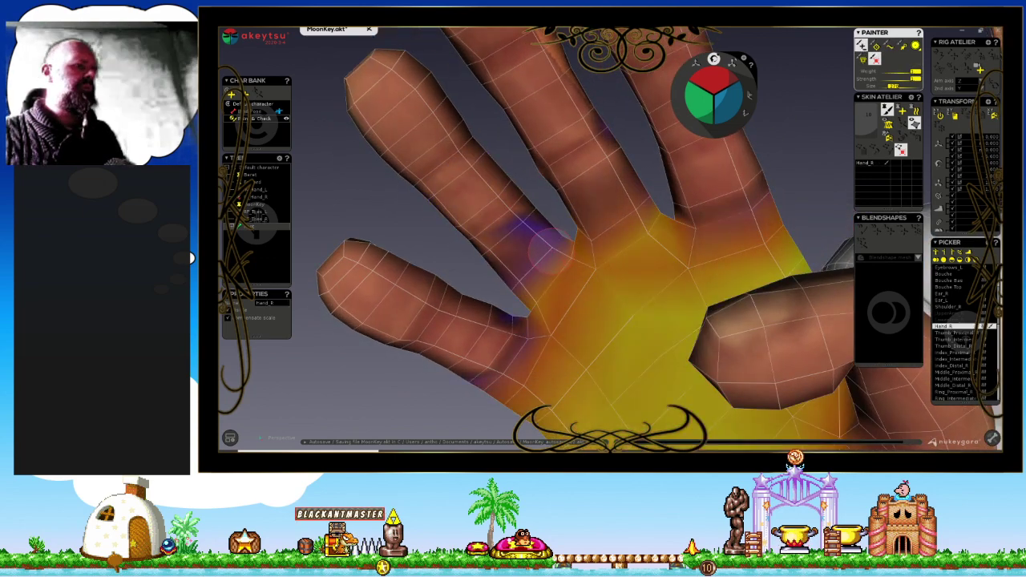
click(523, 252)
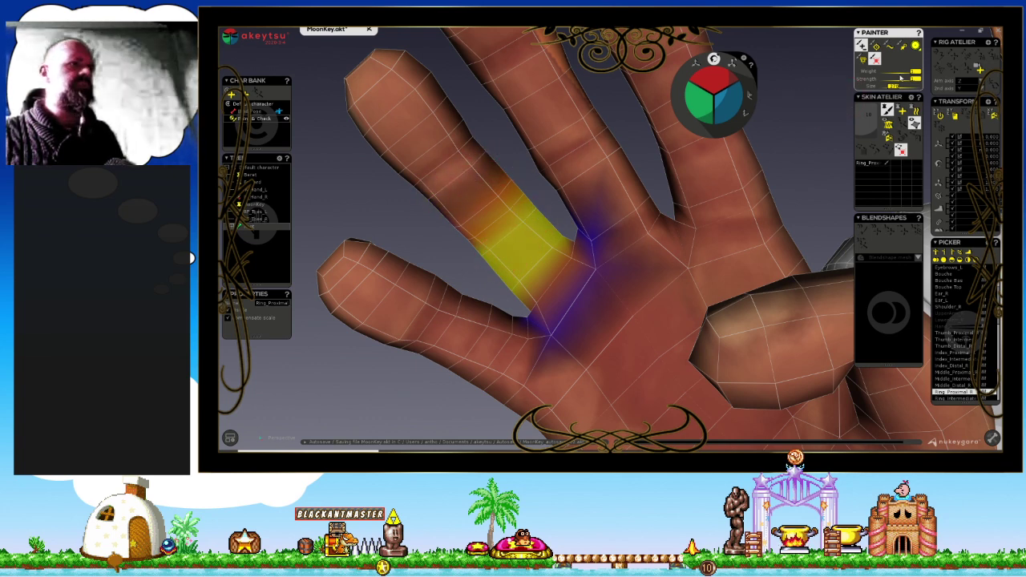
Switch weight brush to work the ring finger base, then step to Ring_Intermediate.
click(889, 47)
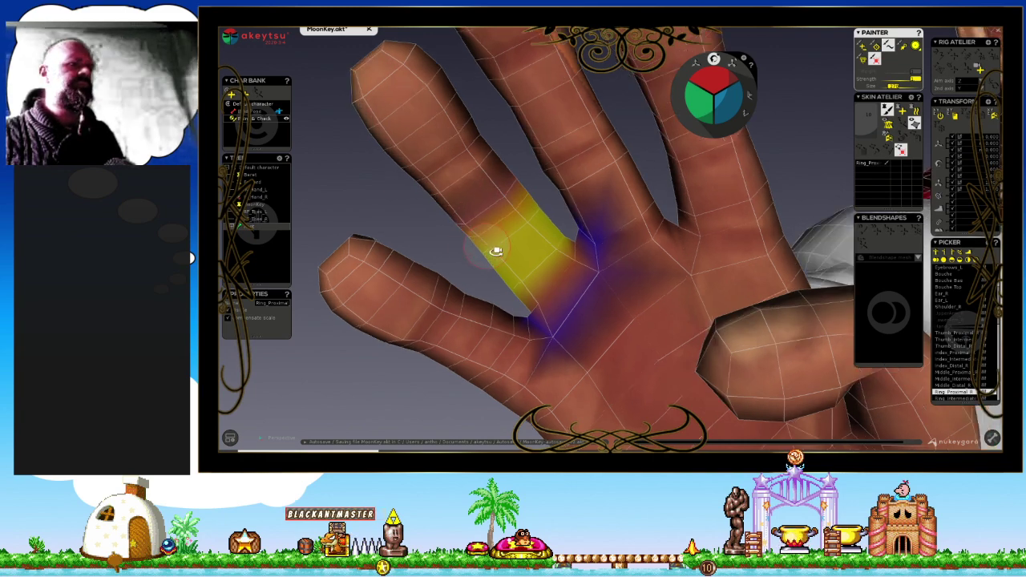
middle_drag(492, 248, 688, 339)
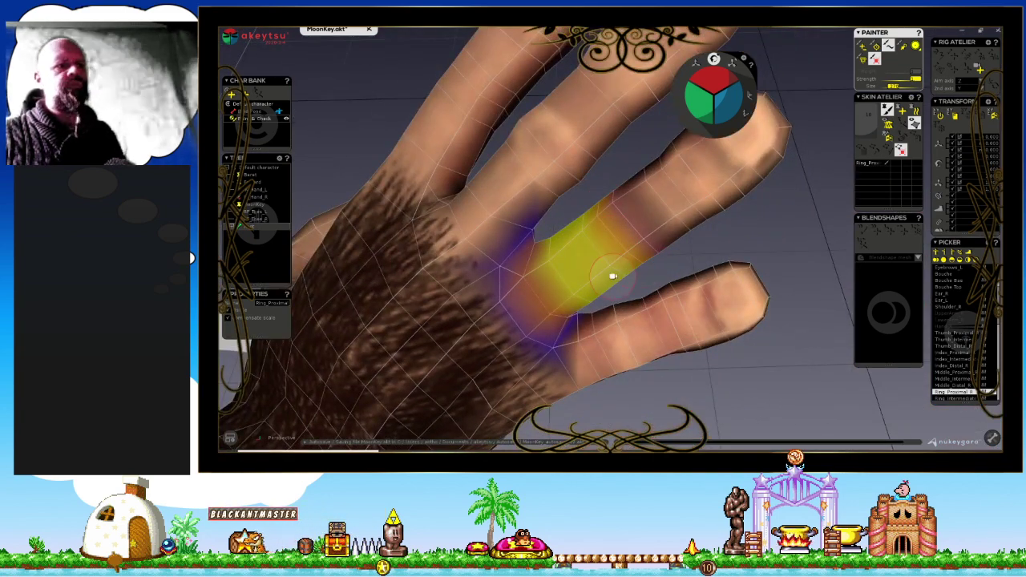
middle_drag(612, 240, 683, 269)
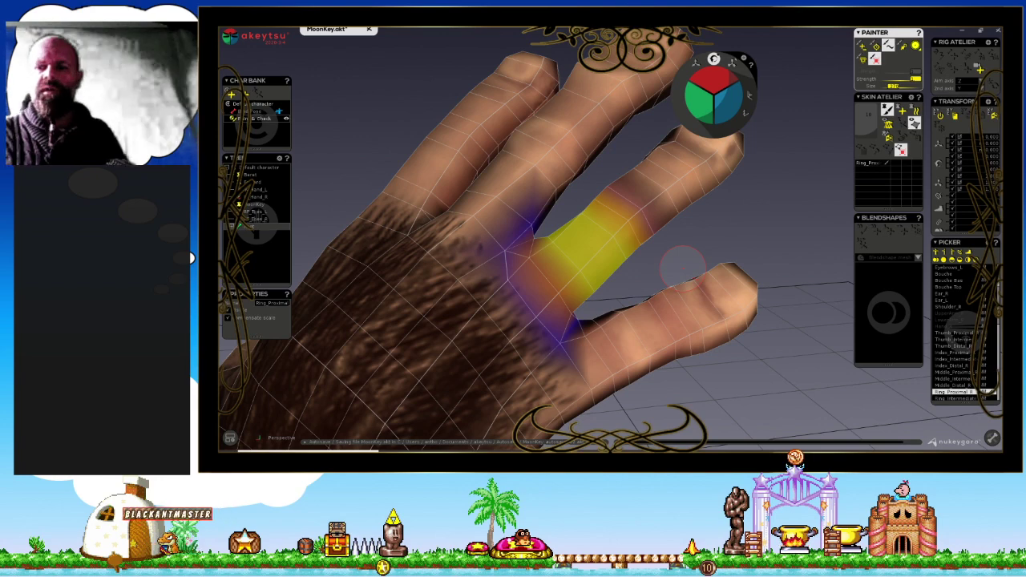
key(Down)
mouse_move(688, 247)
middle_down()
mouse_move(630, 222)
mouse_move(620, 270)
mouse_move(665, 248)
mouse_move(602, 263)
middle_up()
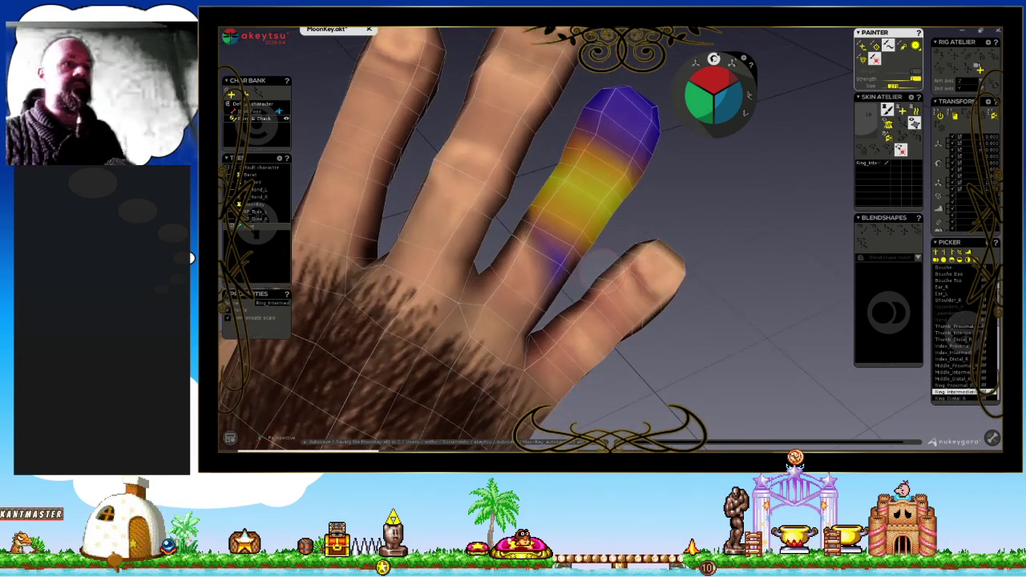
Erase Ring_Intermediate weight from the ring finger's base and fingertip.
drag(587, 274, 551, 267)
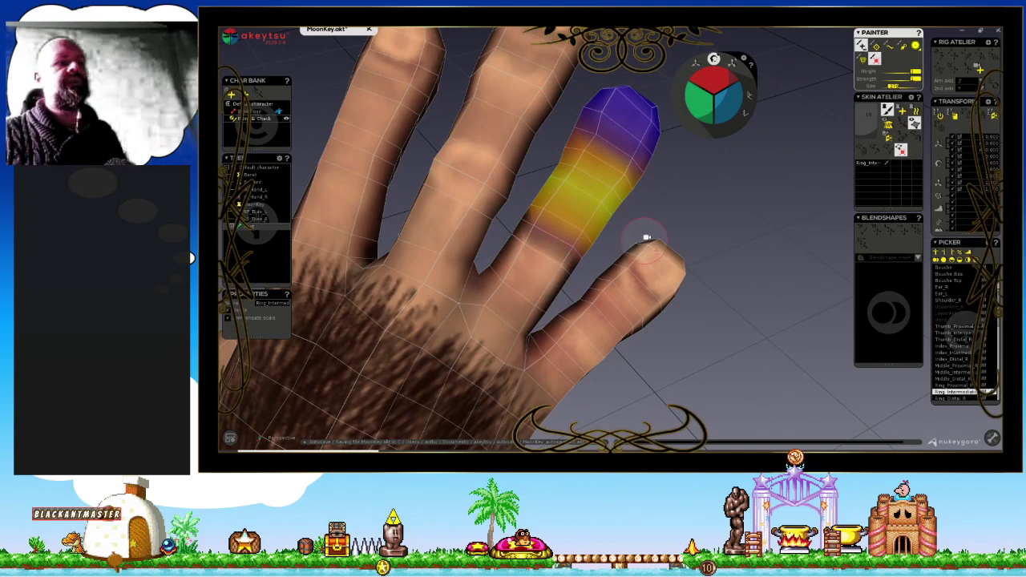
mouse_move(646, 238)
middle_down()
mouse_move(481, 160)
mouse_move(524, 206)
mouse_move(401, 153)
mouse_move(542, 229)
mouse_move(550, 299)
mouse_move(506, 380)
middle_up()
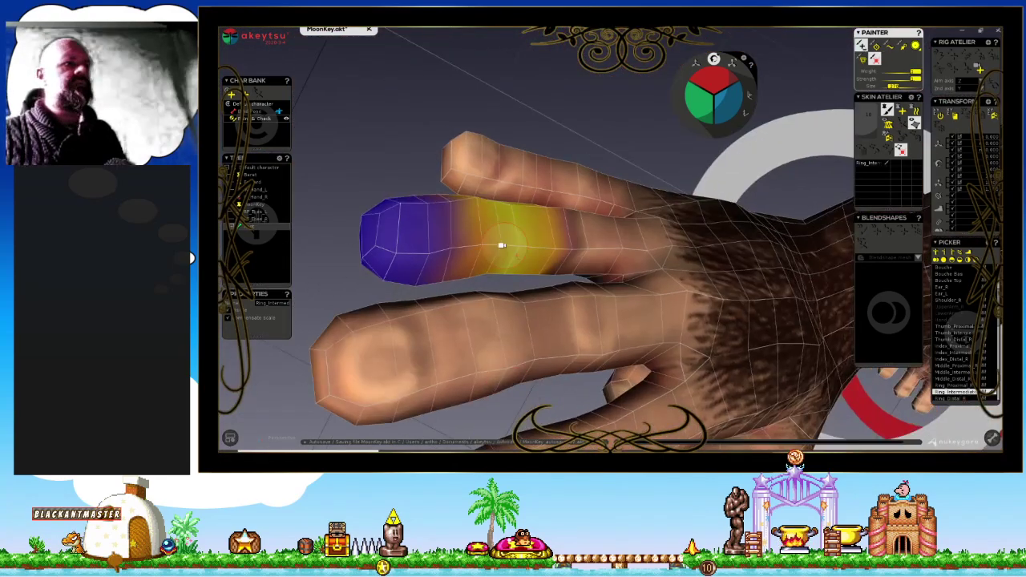
mouse_move(501, 240)
middle_down()
mouse_move(362, 251)
mouse_move(657, 348)
mouse_move(786, 236)
mouse_move(634, 334)
mouse_move(761, 183)
mouse_move(605, 239)
mouse_move(601, 294)
mouse_move(577, 240)
mouse_move(498, 290)
mouse_move(582, 294)
mouse_move(550, 294)
middle_up()
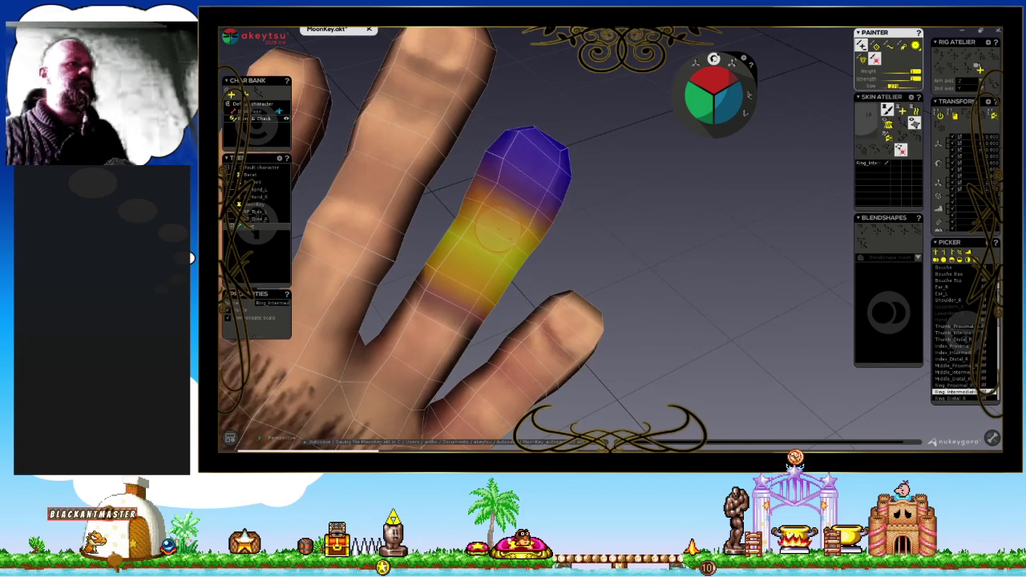
mouse_move(481, 172)
mouse_down()
mouse_move(521, 172)
mouse_move(558, 209)
mouse_move(529, 132)
mouse_move(583, 158)
mouse_up()
middle_drag(505, 232, 481, 230)
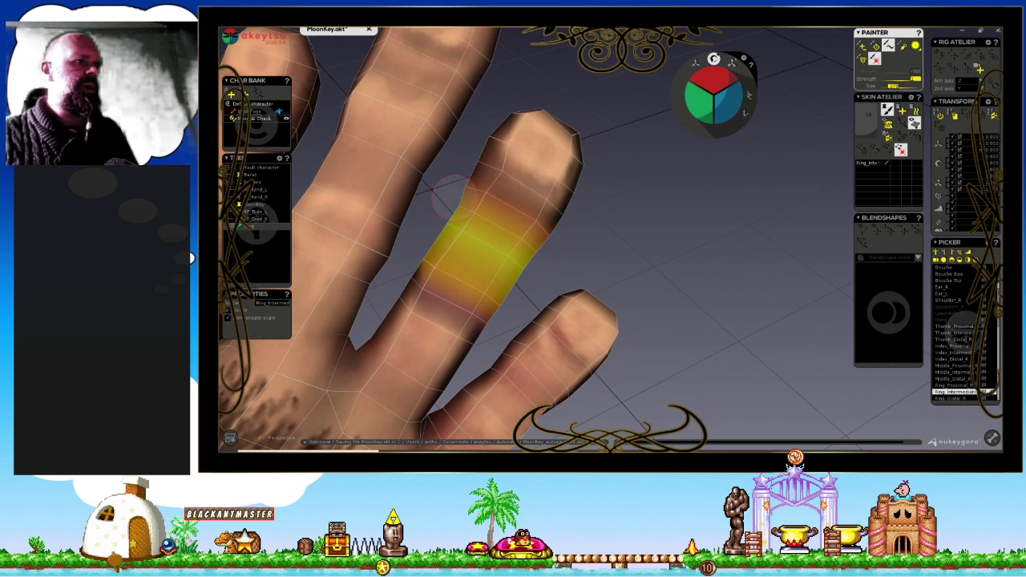
Alternate between Ring_Distal and Ring_Intermediate, painting falloff bands at the fingertip and lower joint.
key(Up)
key(Down)
key(Down)
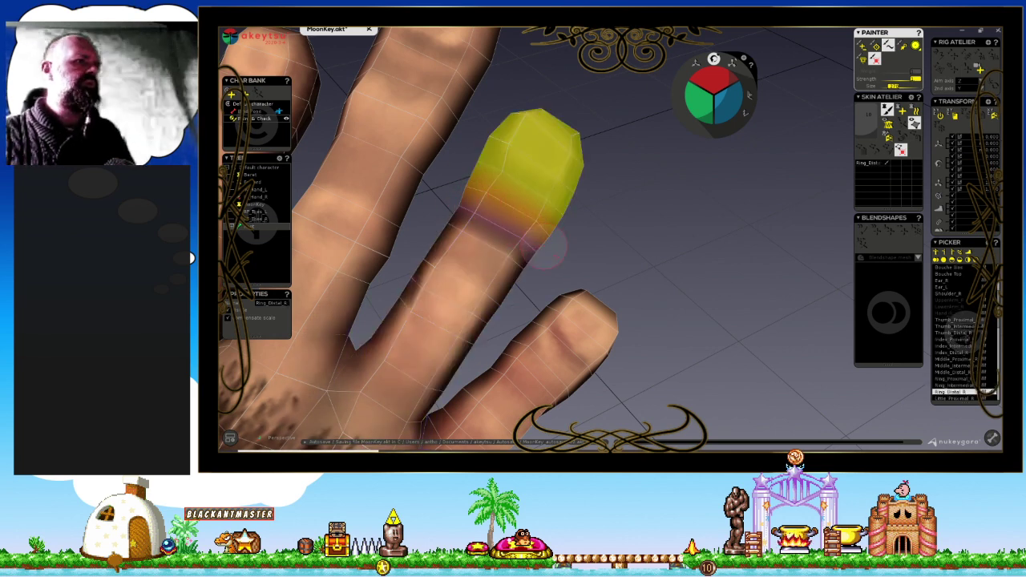
drag(460, 214, 537, 264)
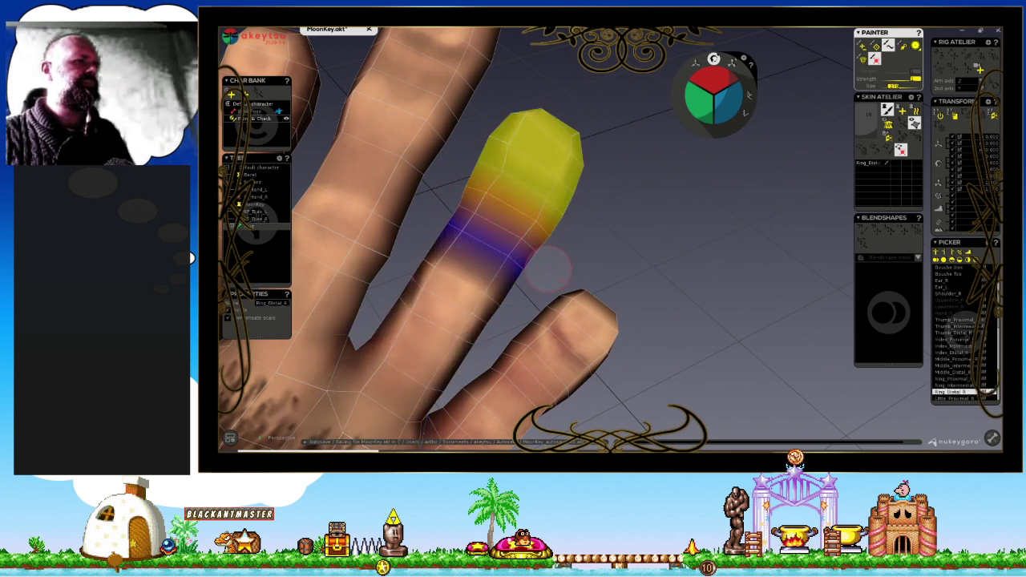
key(Up)
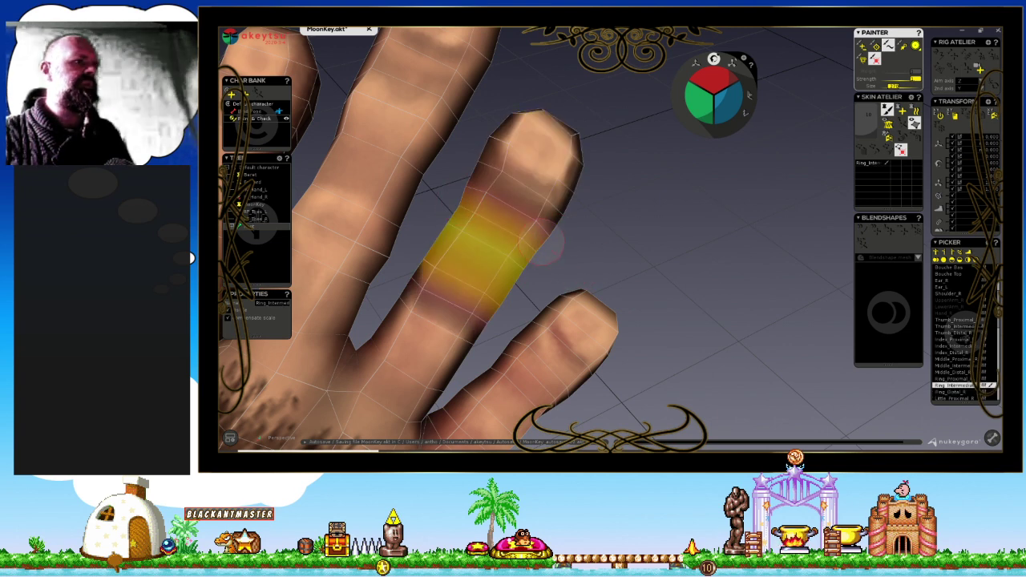
drag(413, 285, 484, 329)
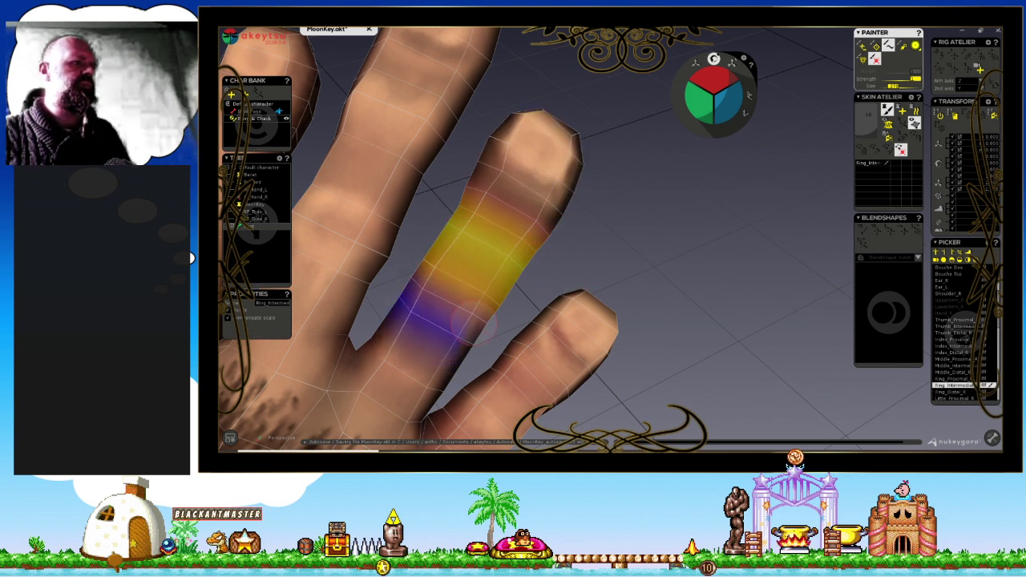
key(Down)
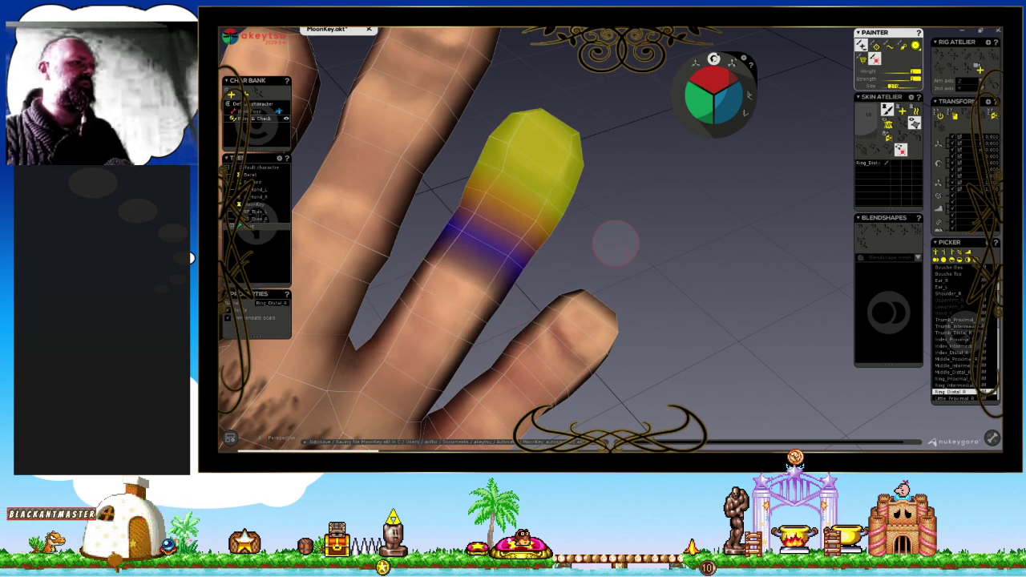
key(Up)
key(Up)
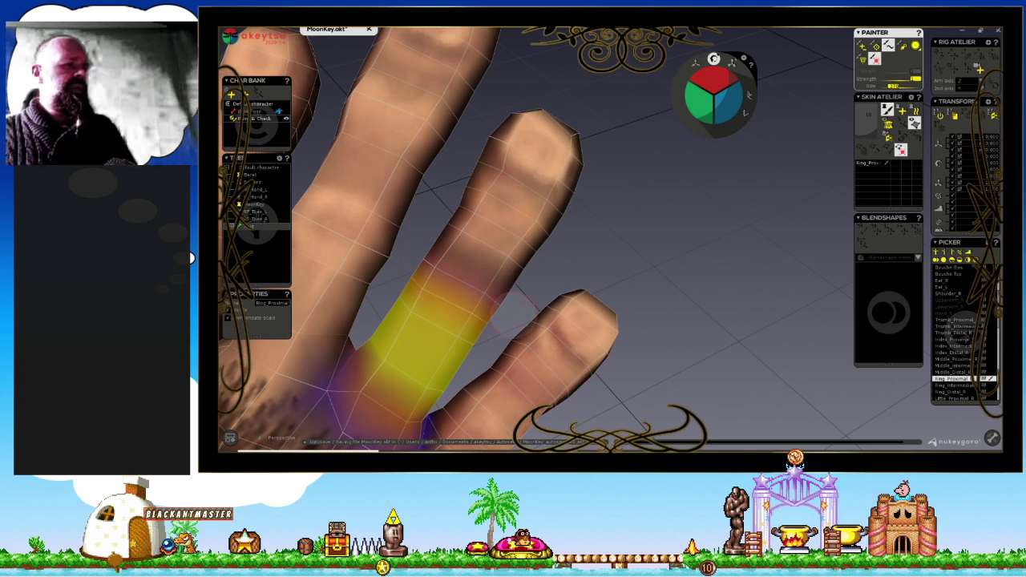
key(Down)
key(Down)
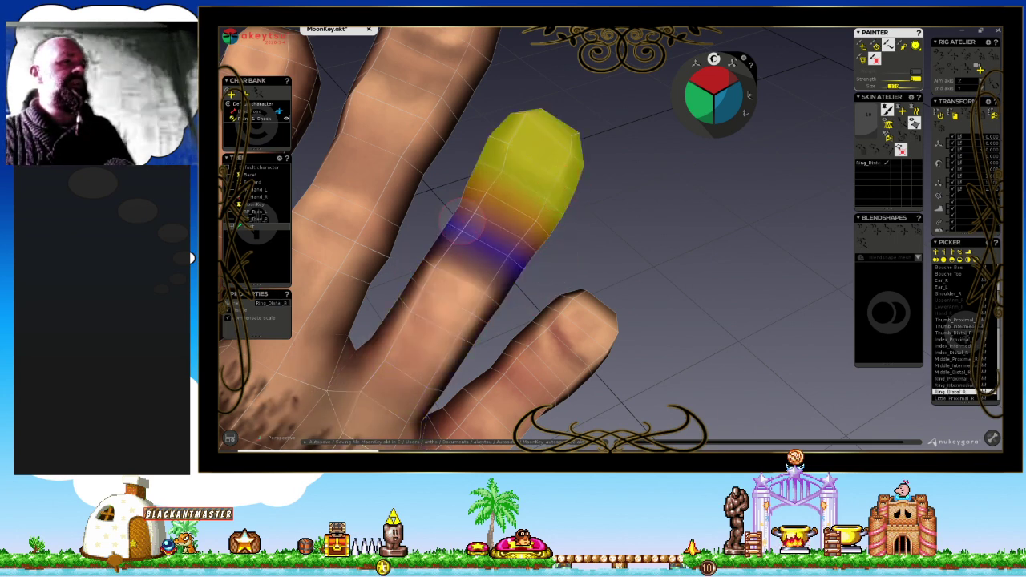
scroll(604, 265, down, 2)
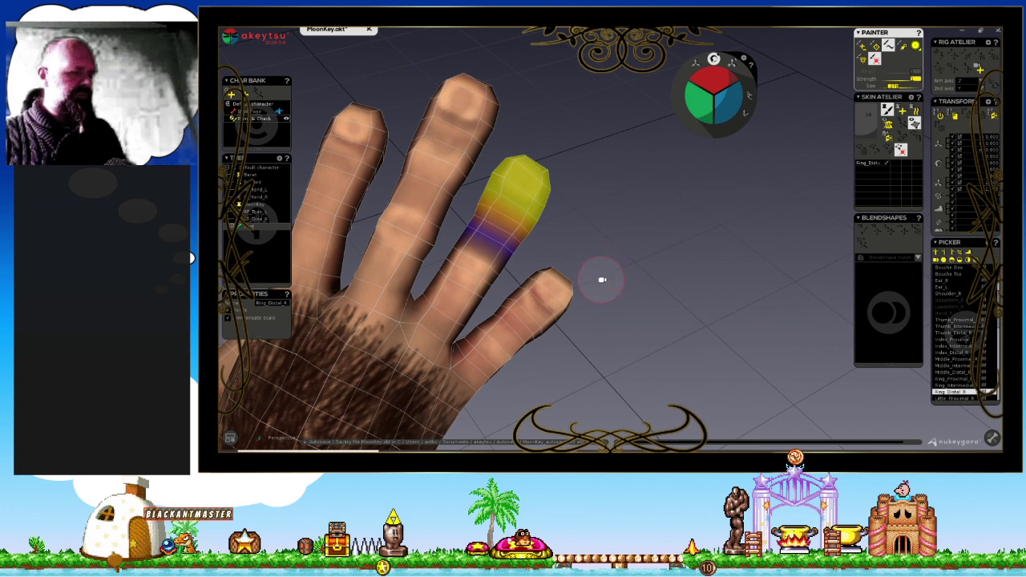
middle_drag(603, 280, 602, 232)
Switch to Little_Proximal and broaden the yellow weight band on the little finger base.
key(Down)
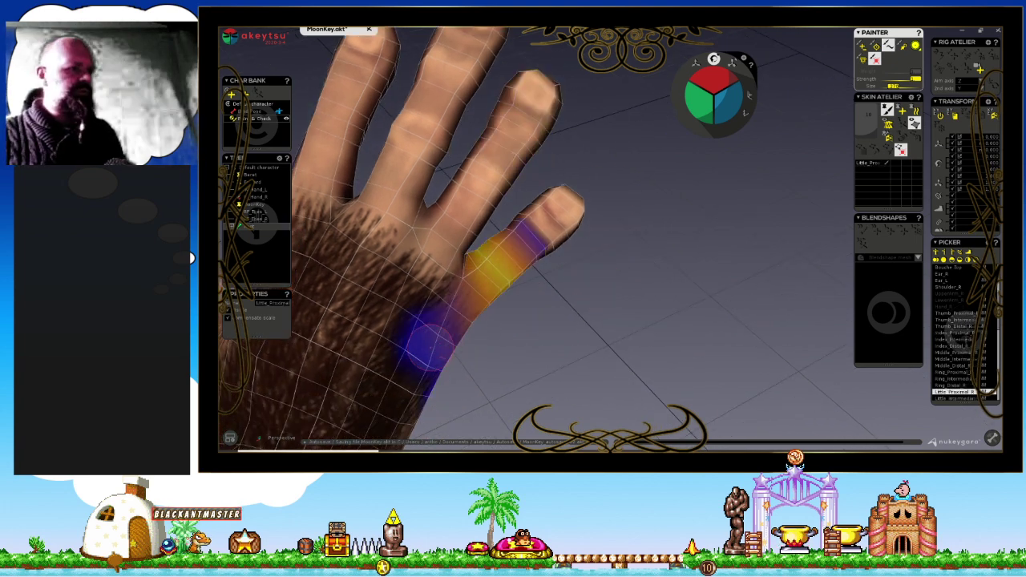
mouse_move(559, 340)
middle_down()
mouse_move(600, 238)
mouse_move(525, 249)
middle_up()
mouse_move(652, 274)
middle_down()
mouse_move(517, 270)
mouse_move(618, 200)
mouse_move(470, 171)
mouse_move(372, 241)
mouse_move(586, 200)
mouse_move(562, 146)
mouse_move(570, 218)
mouse_move(520, 348)
mouse_move(411, 340)
mouse_move(291, 206)
mouse_move(466, 201)
mouse_move(481, 265)
middle_up()
middle_drag(571, 230, 565, 192)
mouse_move(565, 193)
mouse_down()
mouse_move(598, 201)
mouse_move(618, 241)
mouse_up()
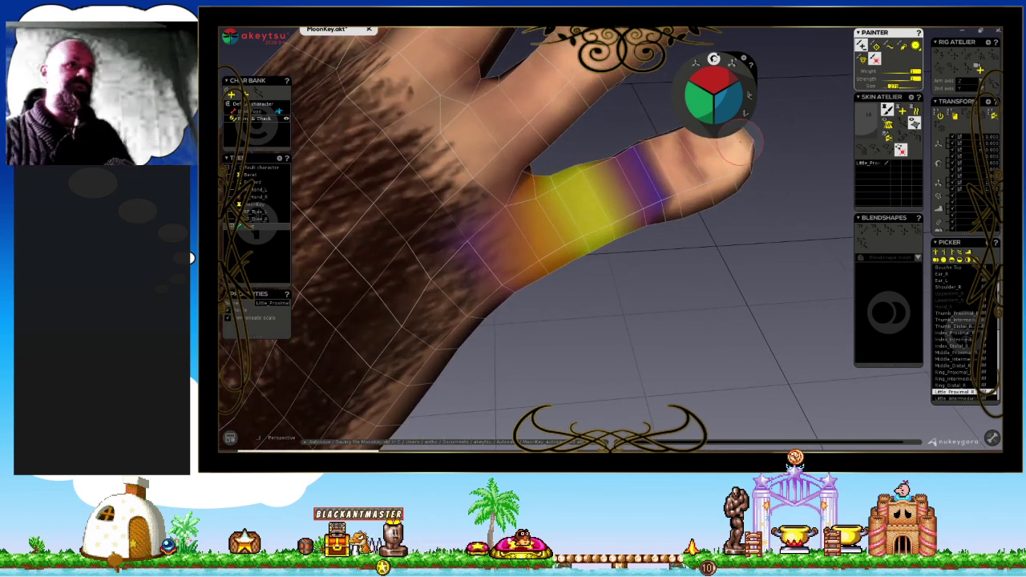
mouse_move(638, 201)
middle_down()
mouse_move(613, 235)
mouse_move(615, 265)
mouse_move(612, 252)
middle_up()
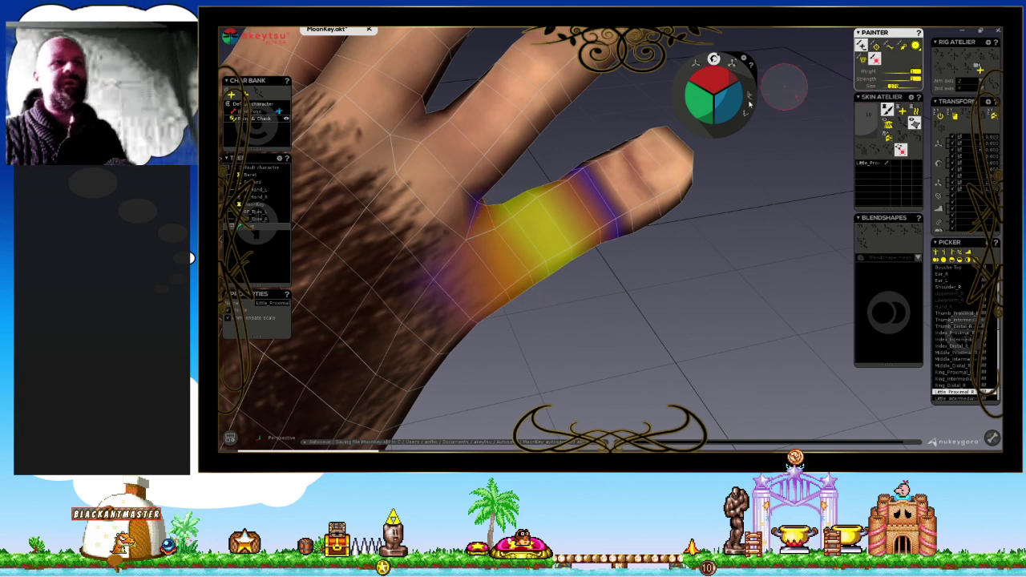
middle_drag(468, 198, 455, 180)
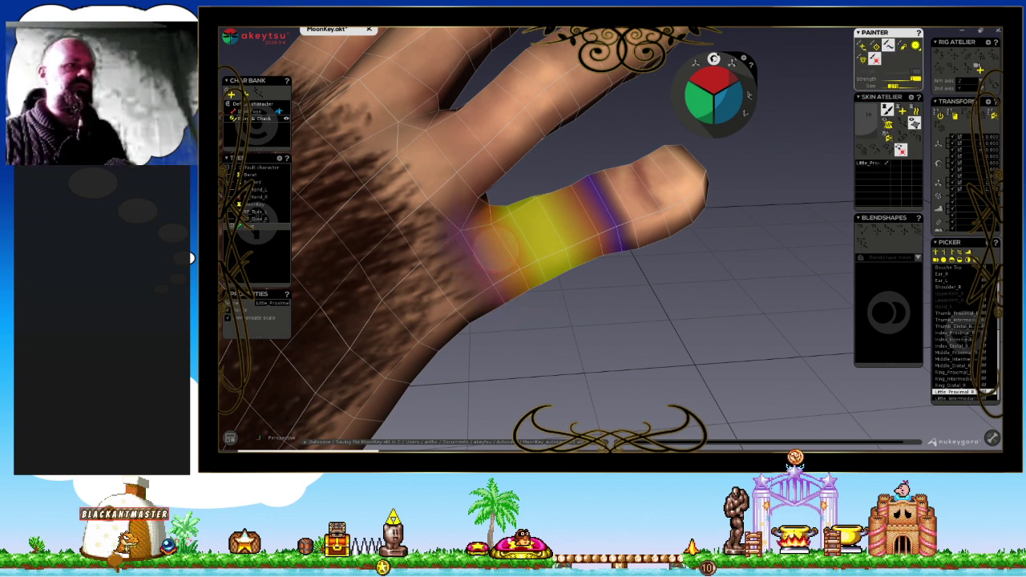
mouse_move(672, 359)
alt+mouse_down()
mouse_move(468, 245)
mouse_move(424, 326)
mouse_move(470, 309)
mouse_move(574, 374)
mouse_move(671, 374)
mouse_move(683, 362)
mouse_move(669, 357)
mouse_move(651, 308)
mouse_move(619, 297)
mouse_move(633, 320)
alt+mouse_up()
Fill Little_Intermediate on the little finger's middle segment, erase the tip weight, and blend the lower edge.
click(625, 290)
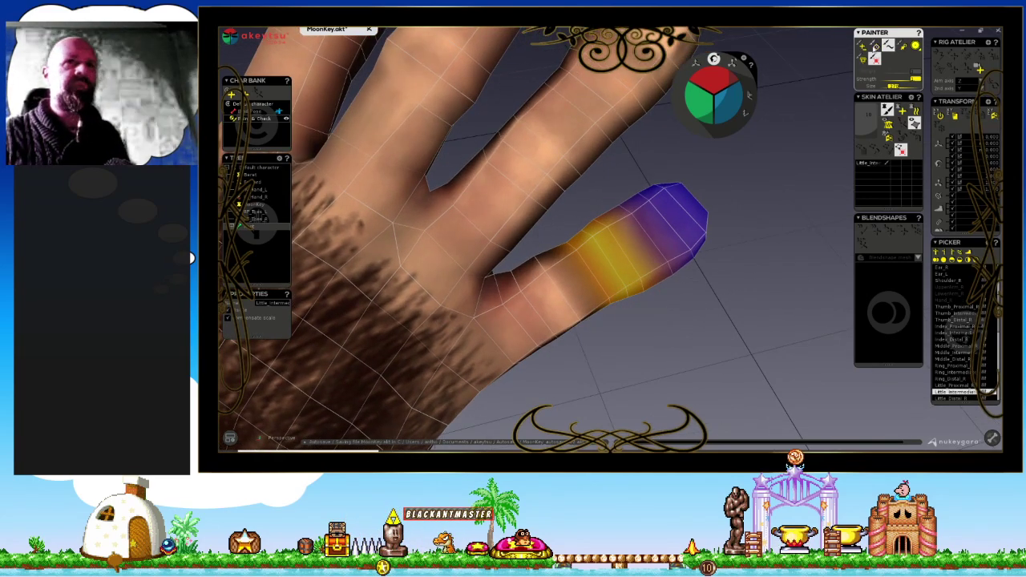
scroll(600, 214, up, 2)
scroll(573, 257, up, 1)
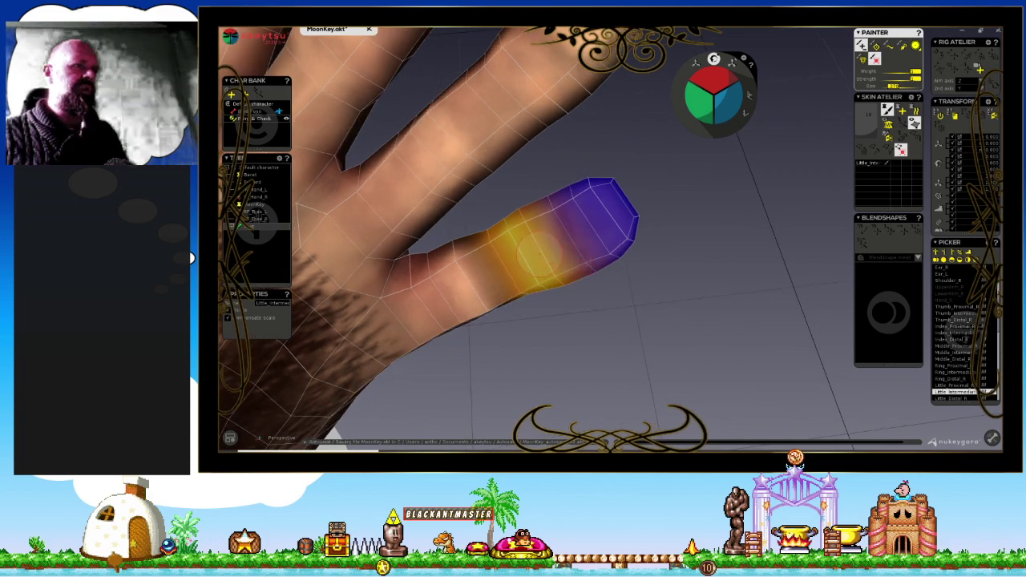
scroll(565, 222, up, 1)
mouse_move(564, 229)
alt+mouse_down()
mouse_move(582, 201)
mouse_move(567, 174)
mouse_move(582, 211)
mouse_move(536, 221)
alt+mouse_up()
mouse_move(472, 205)
mouse_down()
mouse_move(526, 268)
mouse_move(530, 305)
mouse_move(550, 245)
mouse_move(484, 184)
mouse_up()
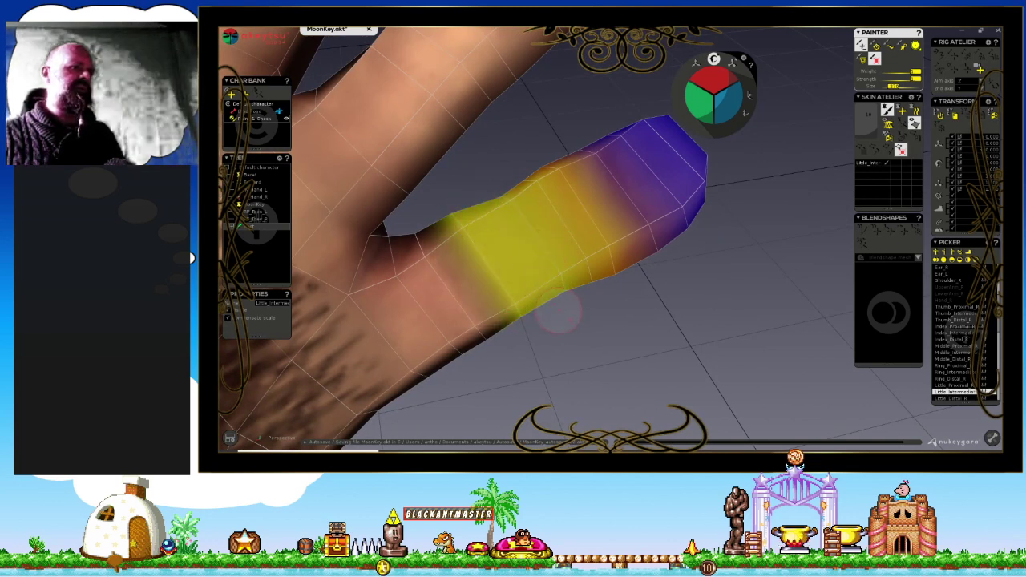
mouse_move(603, 144)
mouse_down()
mouse_move(658, 257)
mouse_move(689, 168)
mouse_move(625, 132)
mouse_move(716, 206)
mouse_up()
scroll(713, 210, down, 3)
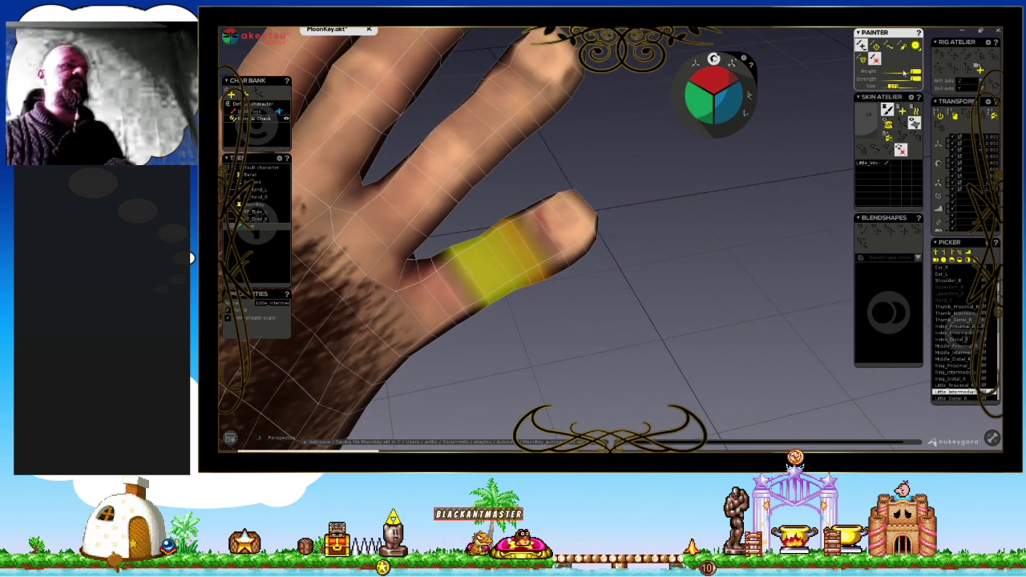
mouse_move(461, 251)
mouse_down()
mouse_move(463, 295)
mouse_move(441, 291)
mouse_move(470, 290)
mouse_move(504, 261)
mouse_up()
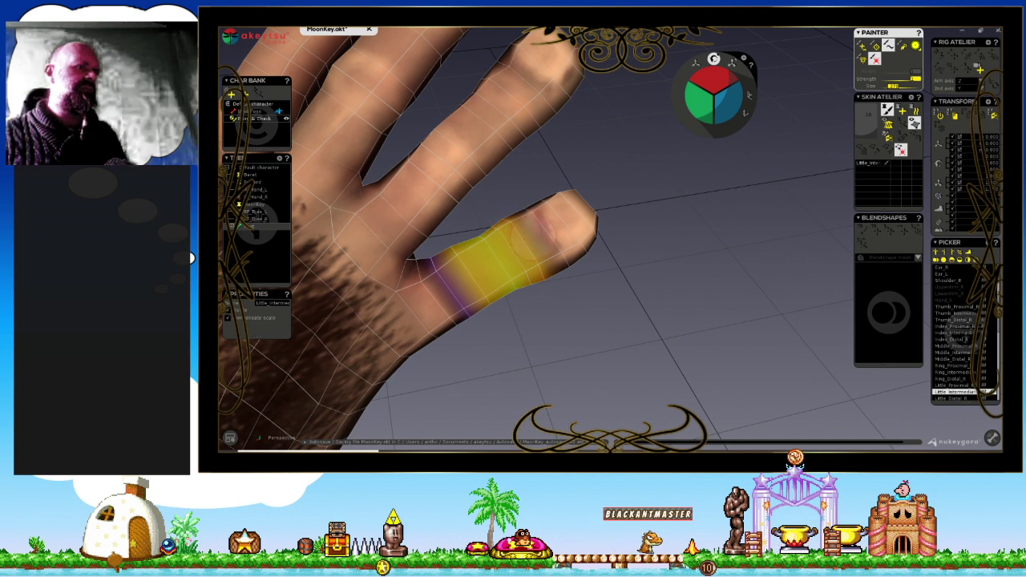
scroll(517, 228, up, 2)
scroll(524, 232, up, 2)
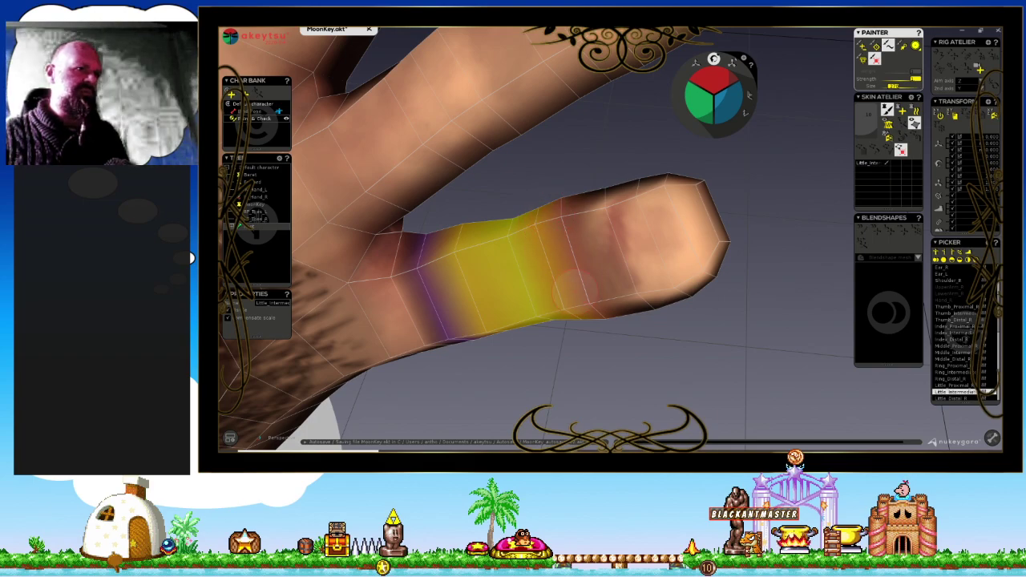
mouse_move(574, 290)
middle_down()
mouse_move(419, 222)
mouse_move(472, 243)
mouse_move(592, 256)
mouse_move(580, 252)
mouse_move(597, 204)
middle_up()
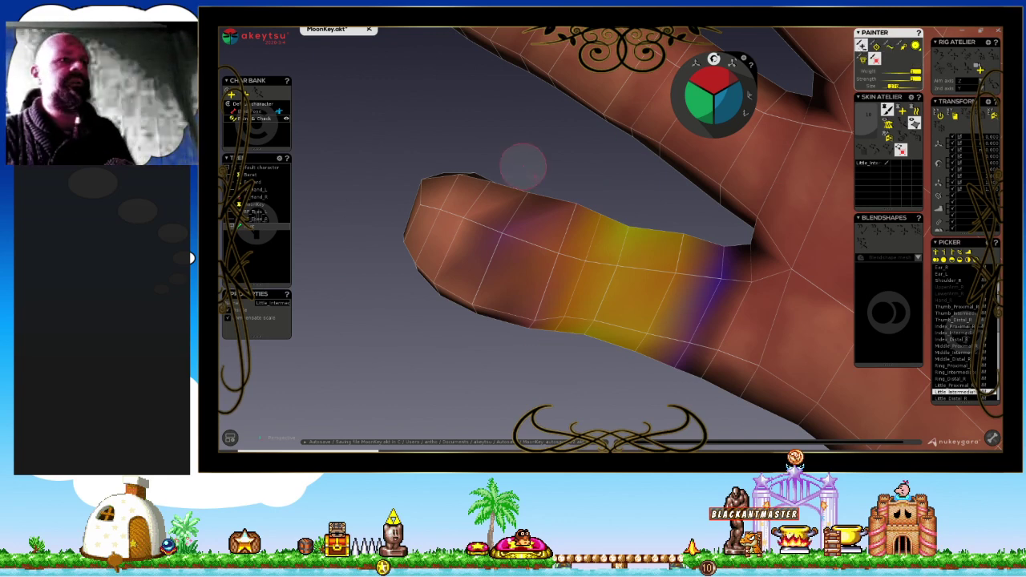
Paint the little fingertip to Little_Distal, smooth its base into a gradient, and zoom out to check.
key(Down)
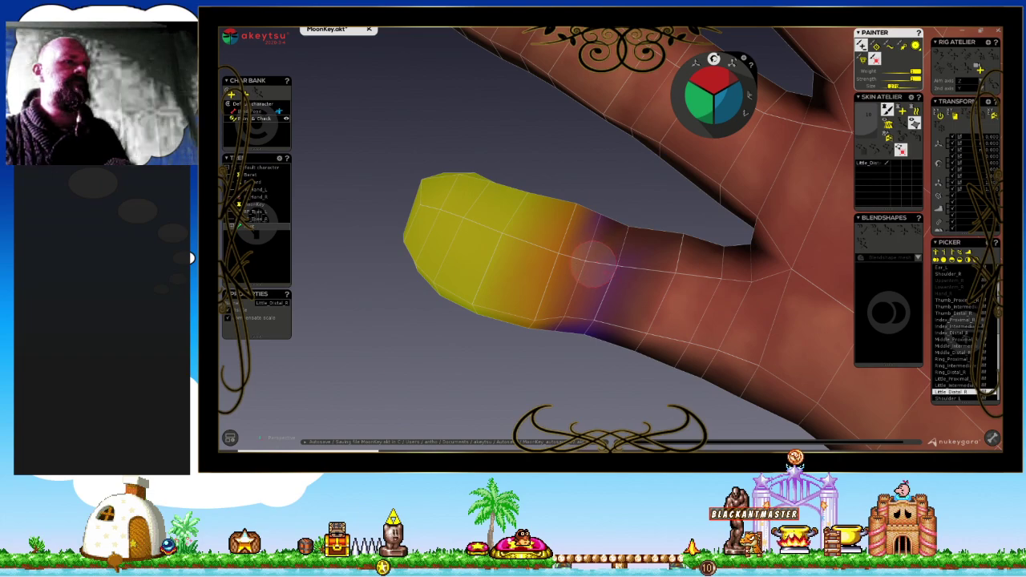
mouse_move(600, 258)
middle_down()
mouse_move(641, 259)
mouse_move(509, 268)
mouse_move(355, 199)
mouse_move(520, 304)
mouse_move(450, 277)
mouse_move(596, 291)
mouse_move(582, 297)
mouse_move(591, 289)
middle_up()
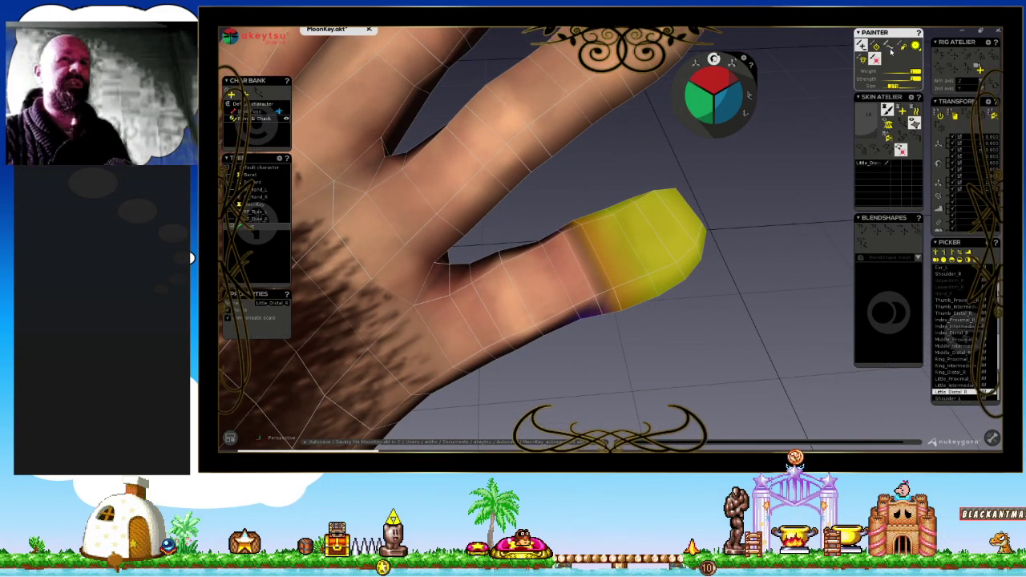
drag(566, 268, 608, 288)
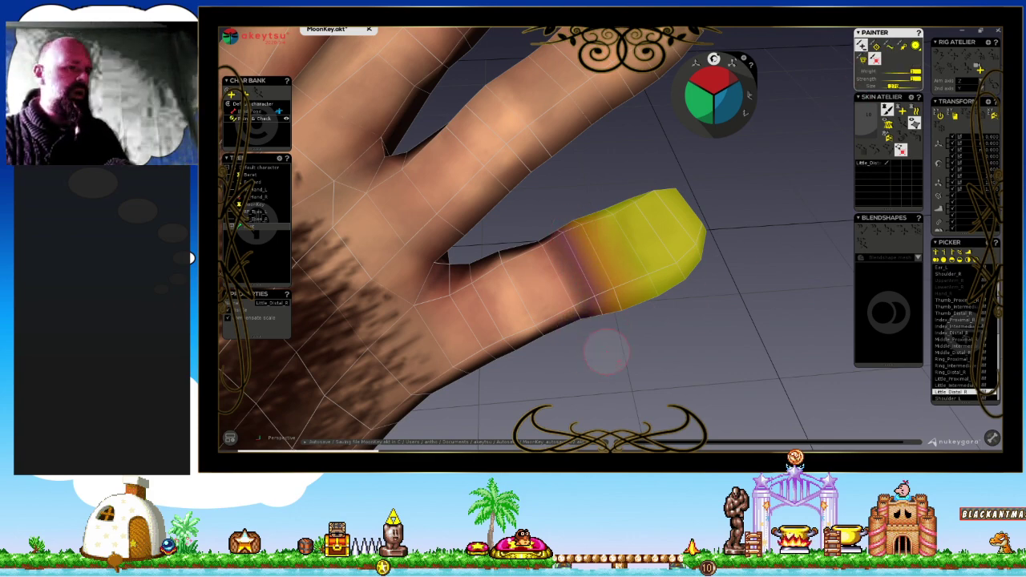
mouse_move(679, 326)
middle_down()
mouse_move(440, 233)
mouse_move(383, 244)
middle_up()
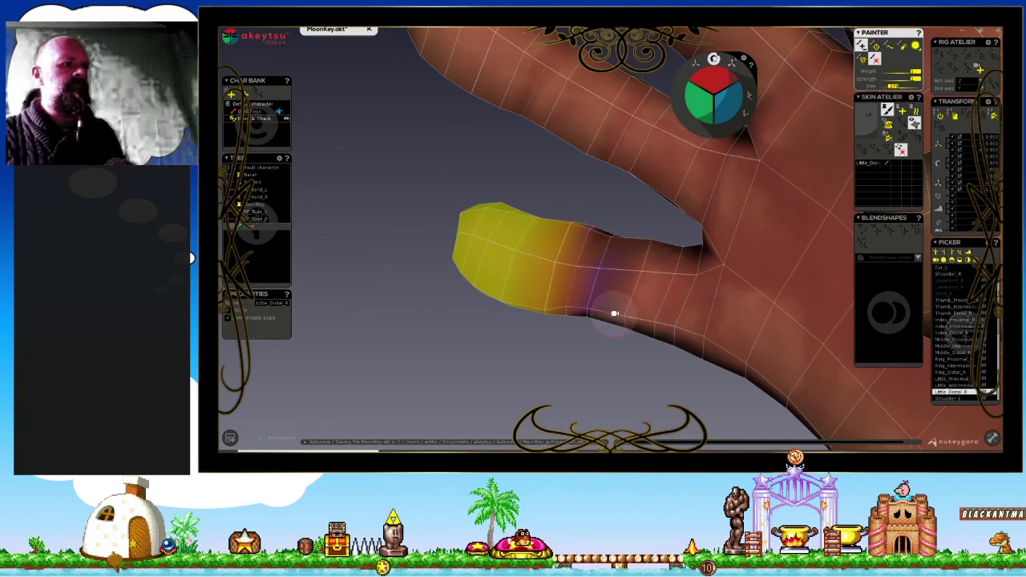
middle_drag(614, 313, 641, 304)
drag(641, 303, 603, 321)
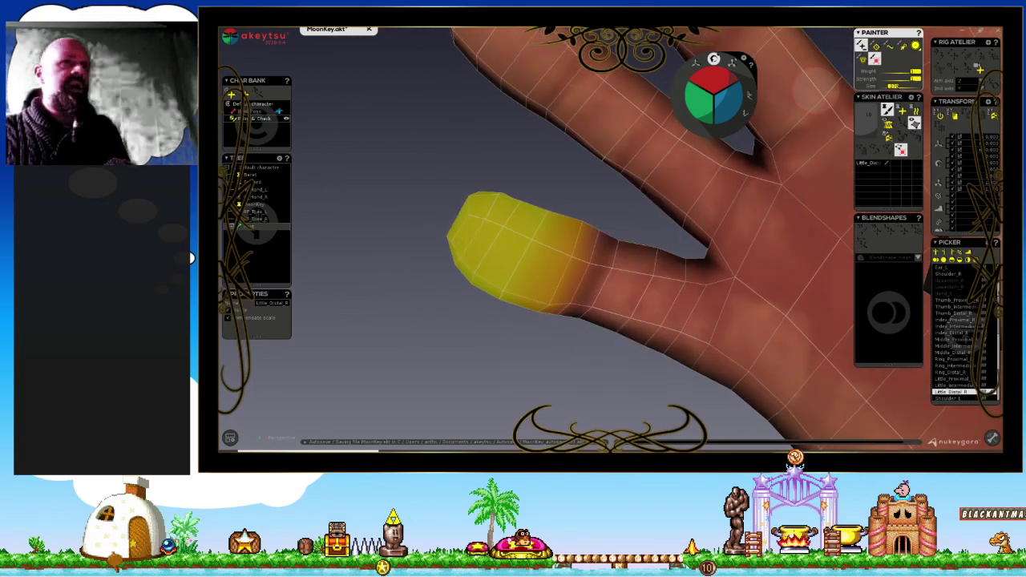
mouse_move(681, 206)
middle_down()
mouse_move(658, 240)
mouse_move(716, 223)
mouse_move(662, 243)
mouse_move(703, 205)
middle_up()
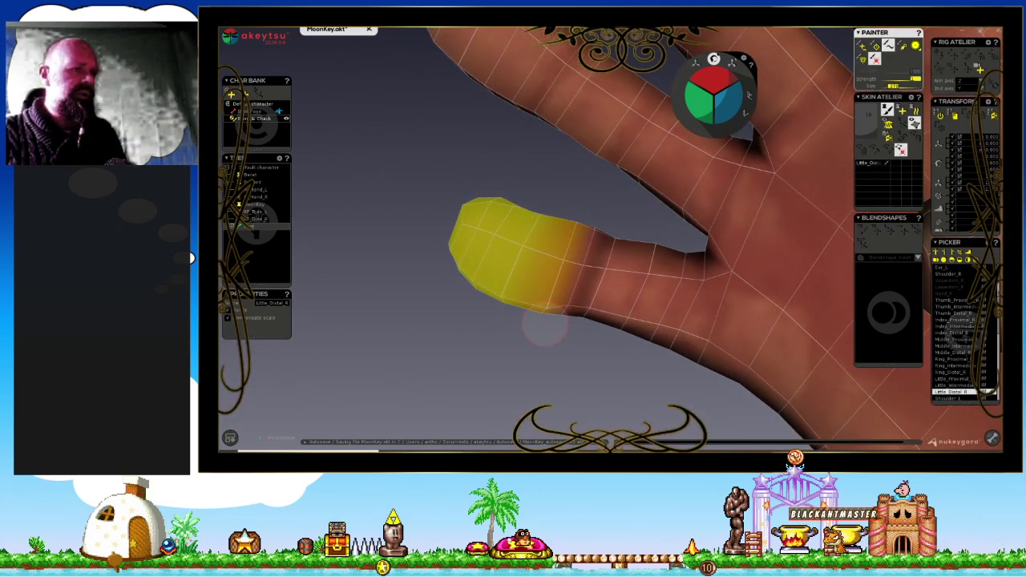
scroll(535, 243, down, 5)
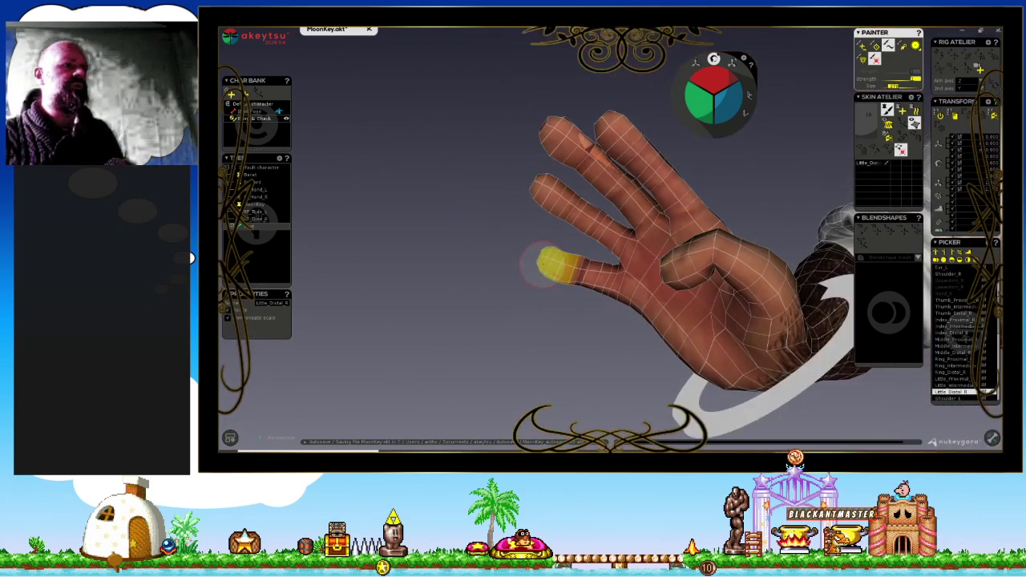
mouse_move(546, 267)
middle_down()
mouse_move(559, 313)
mouse_move(687, 337)
mouse_move(740, 321)
middle_up()
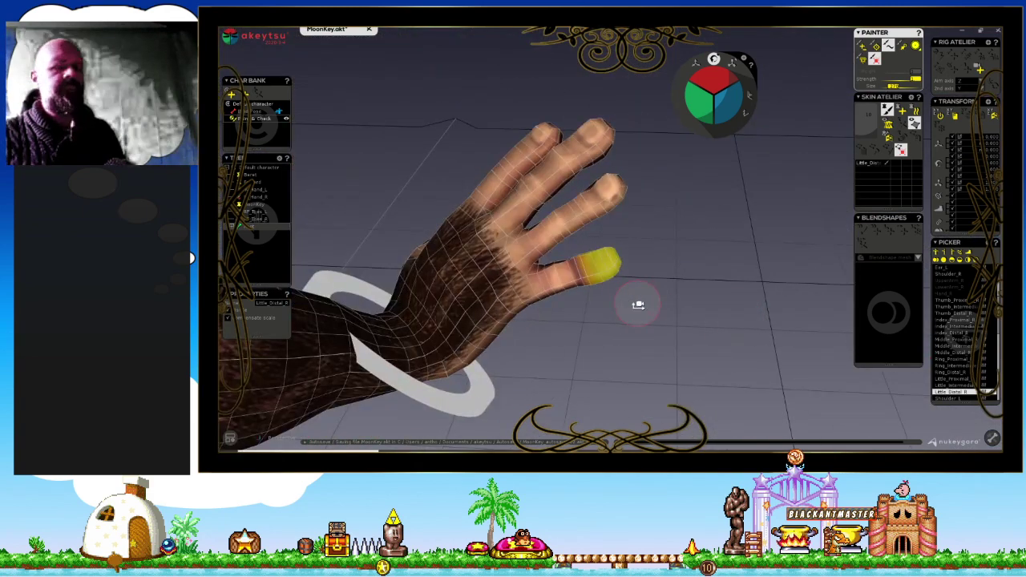
middle_drag(634, 300, 676, 279)
Leave weight painting mode, select Hand_R, and zoom out to a front three-quarter view.
click(715, 267)
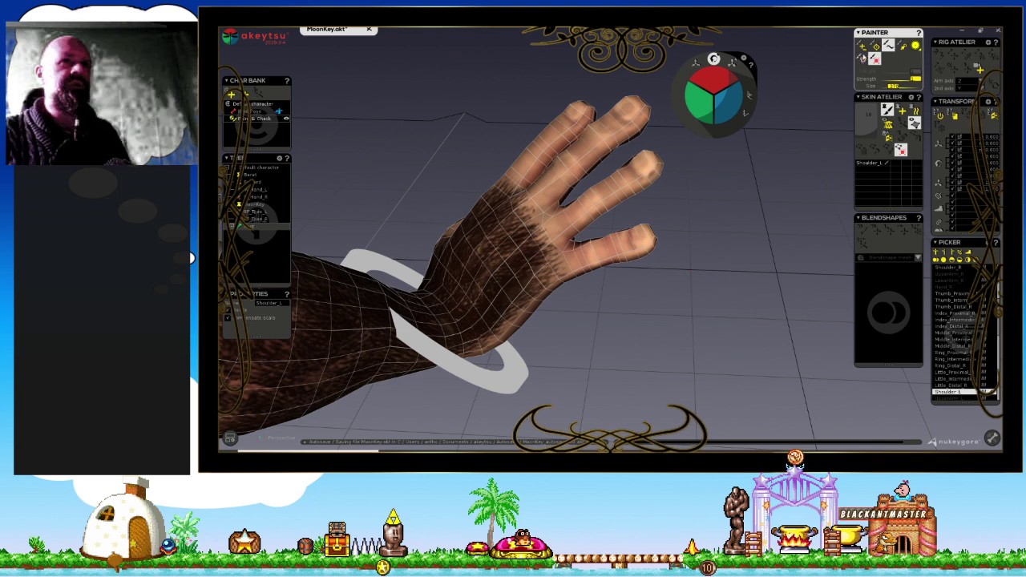
key(Escape)
click(513, 292)
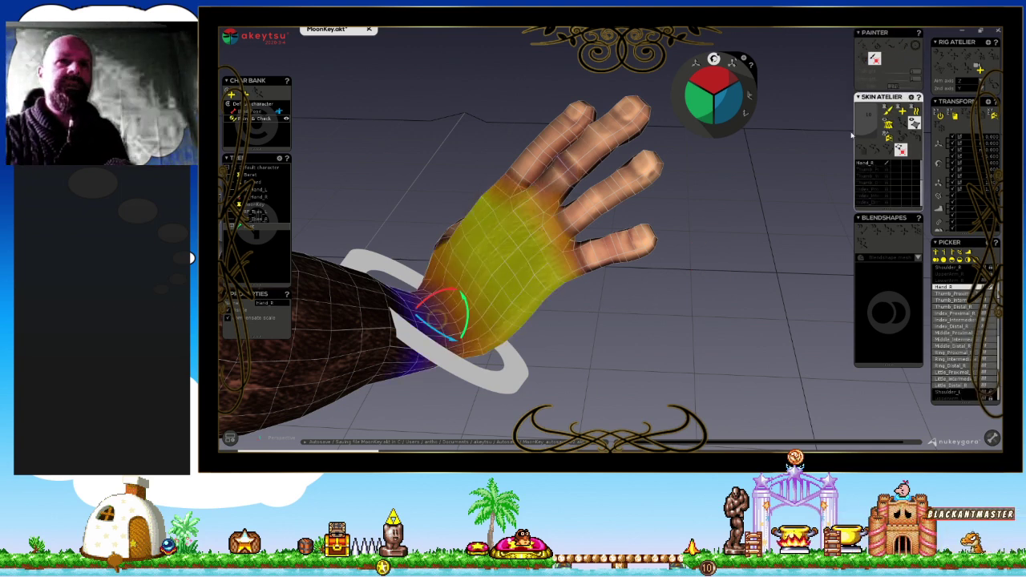
scroll(610, 320, down, 2)
scroll(550, 346, down, 1)
scroll(662, 291, down, 2)
mouse_move(662, 291)
middle_down()
mouse_move(607, 284)
mouse_move(488, 310)
mouse_move(481, 299)
mouse_move(571, 308)
middle_up()
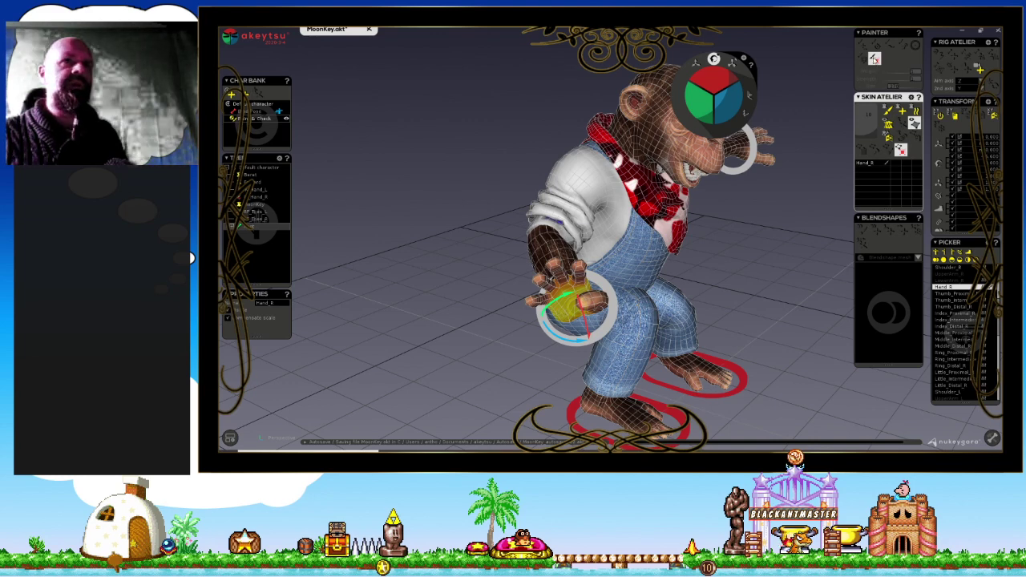
Mirror the skin weights to the left side from Skin Atelier, then step through hand joints to verify.
click(888, 112)
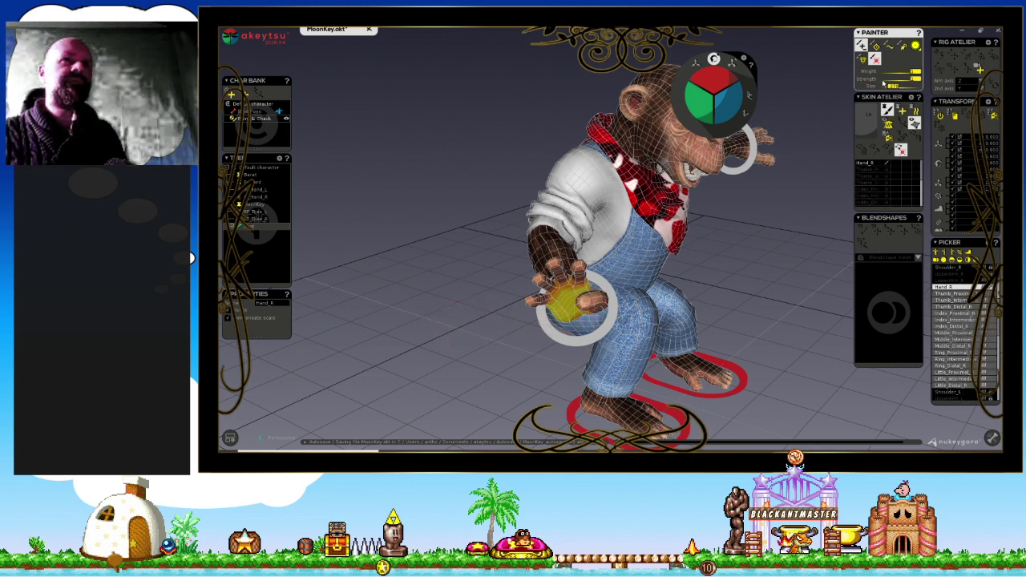
click(898, 147)
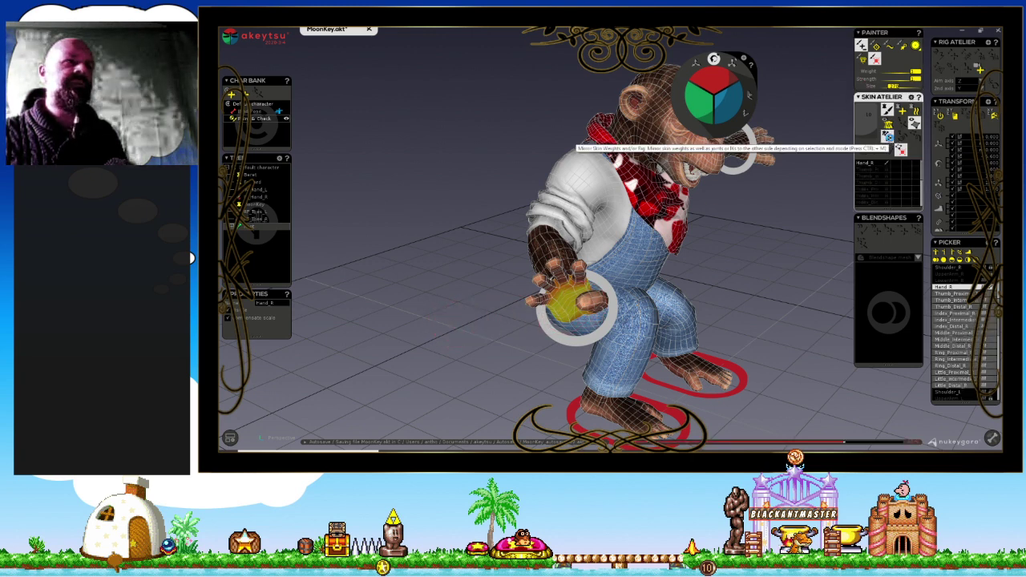
mouse_move(809, 192)
middle_down()
mouse_move(709, 239)
mouse_move(720, 242)
middle_up()
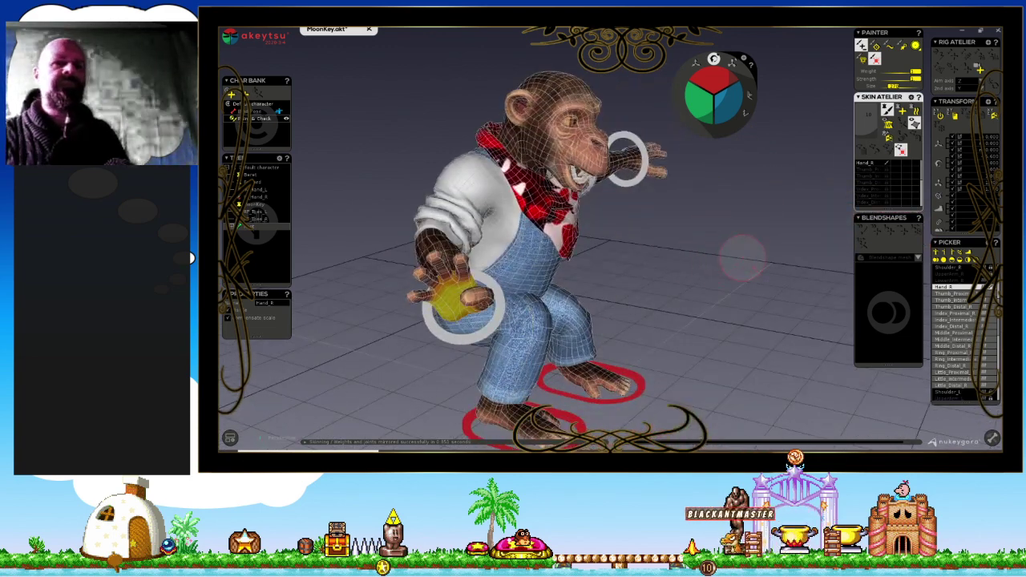
key(Down)
key(Down)
key(Down)
key(Down)
key(Down)
key(Down)
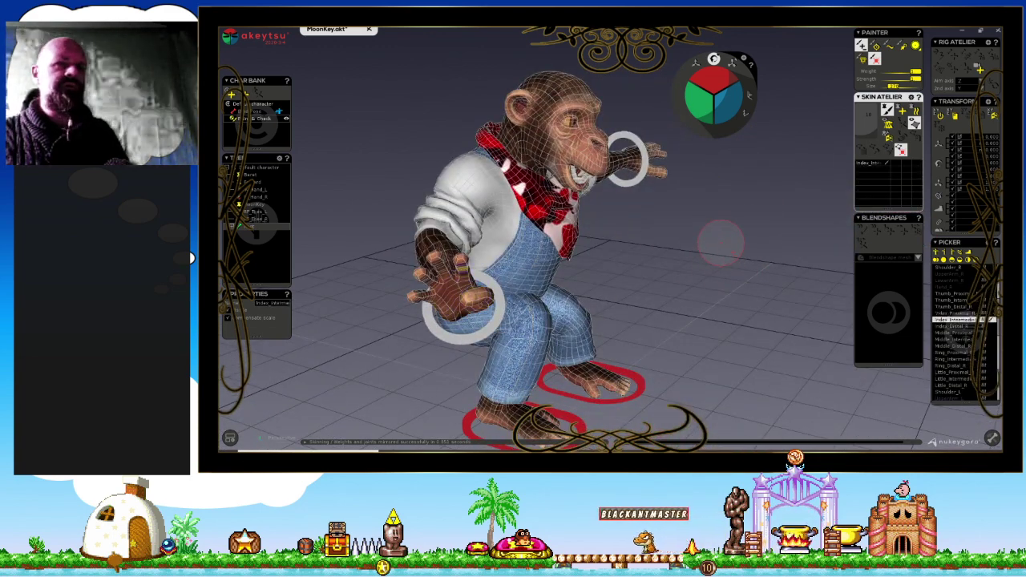
key(Down)
key(Down)
key(Down)
key(Down)
key(Down)
key(Down)
key(Down)
key(Down)
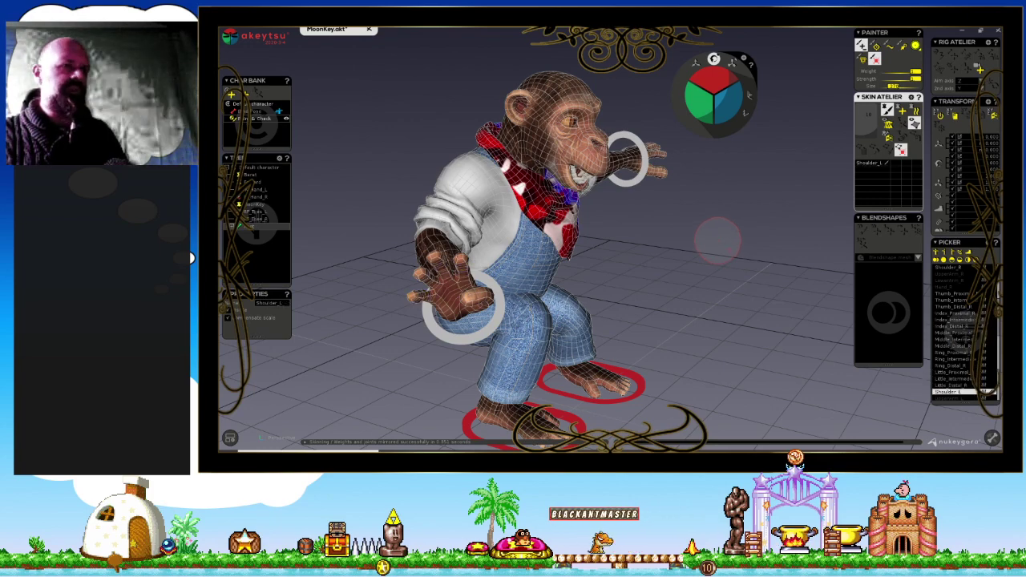
From a front view, compare shoulder and UpperArm_L weights, then rotate the left upper arm down.
mouse_move(717, 239)
middle_down()
mouse_move(625, 227)
mouse_move(582, 132)
middle_up()
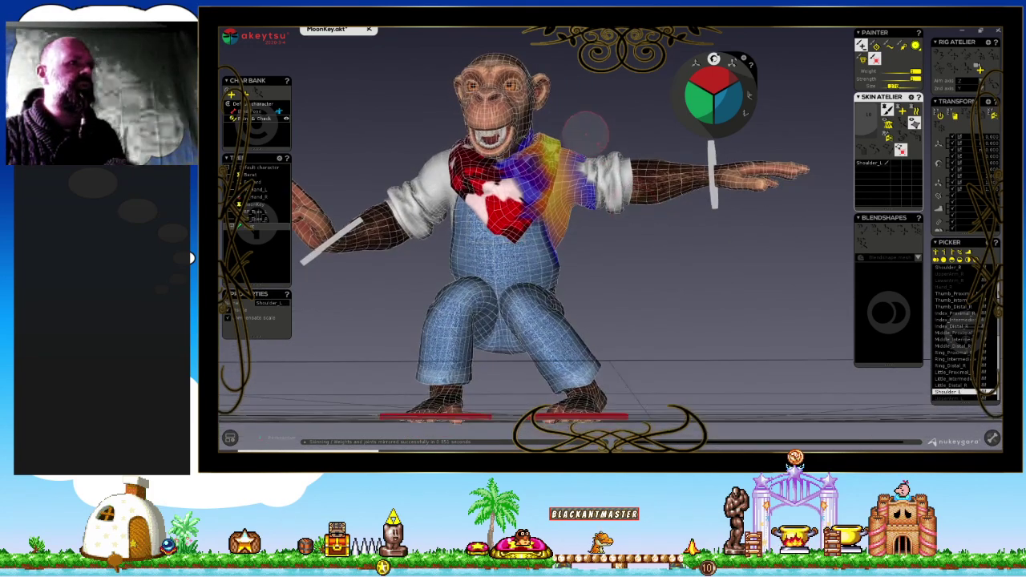
key(Down)
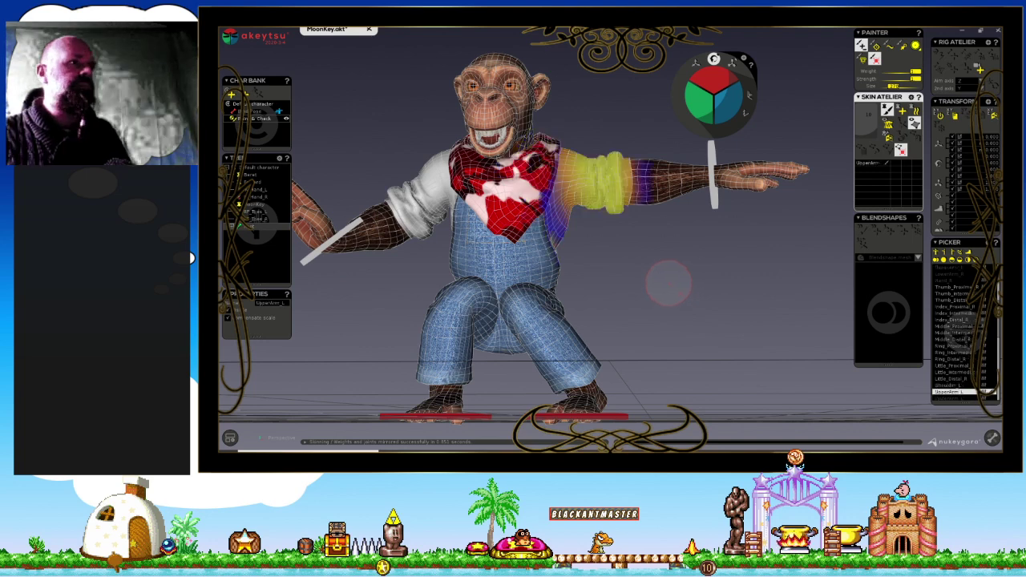
key(Up)
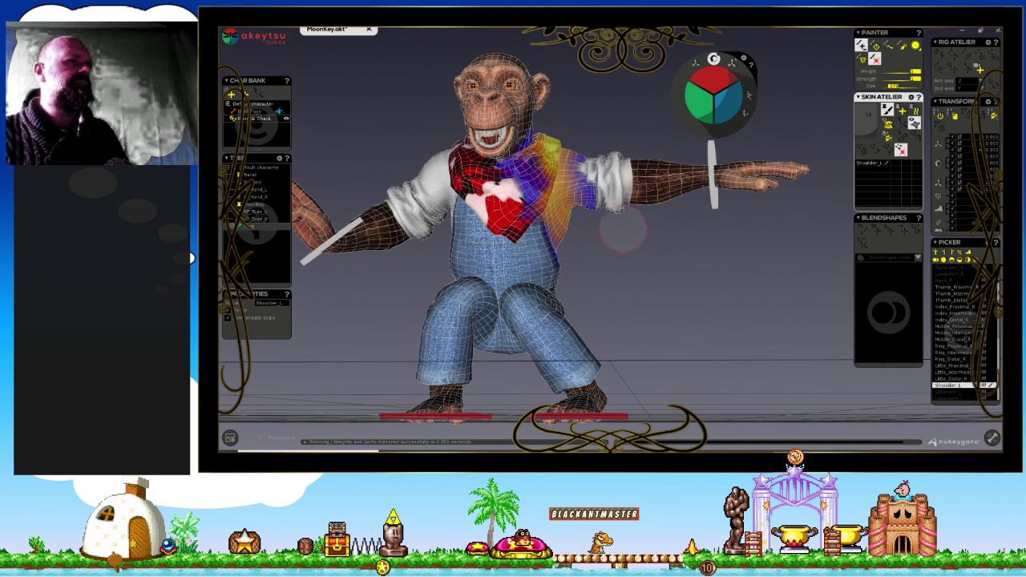
key(Down)
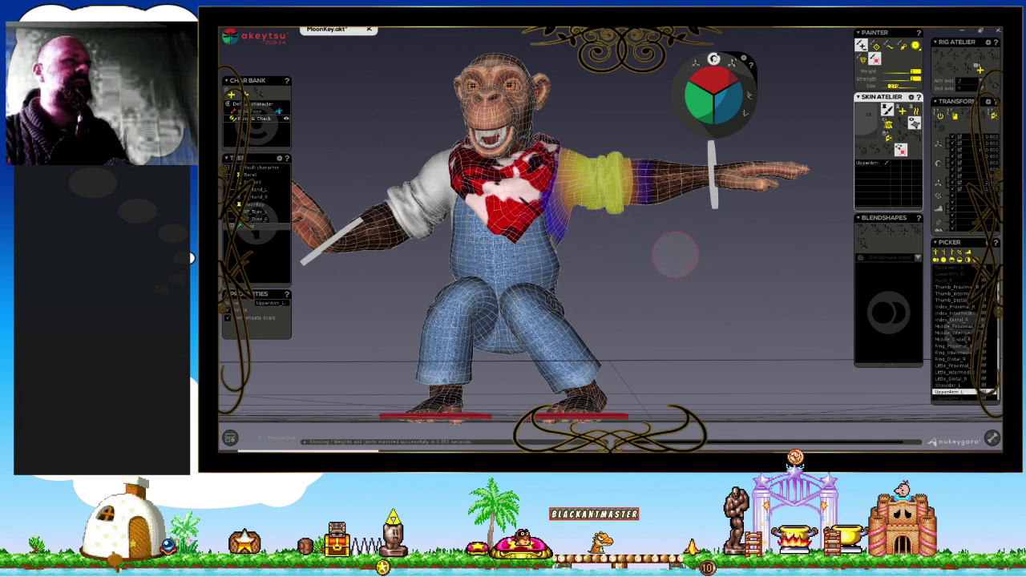
drag(712, 87, 698, 87)
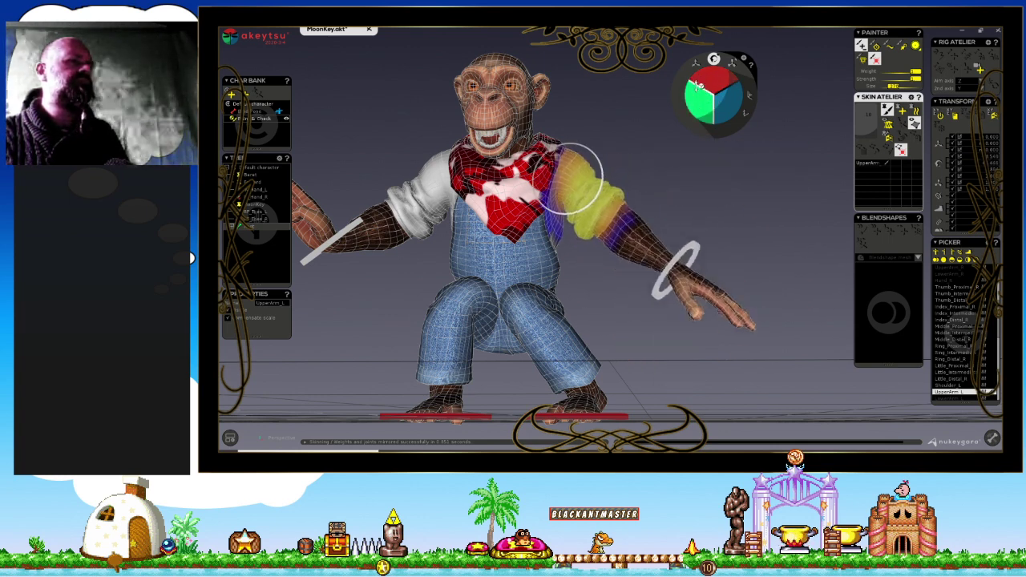
Bend LowerArm_L at the elbow, then step through the left hand and finger joints' weights.
key(Down)
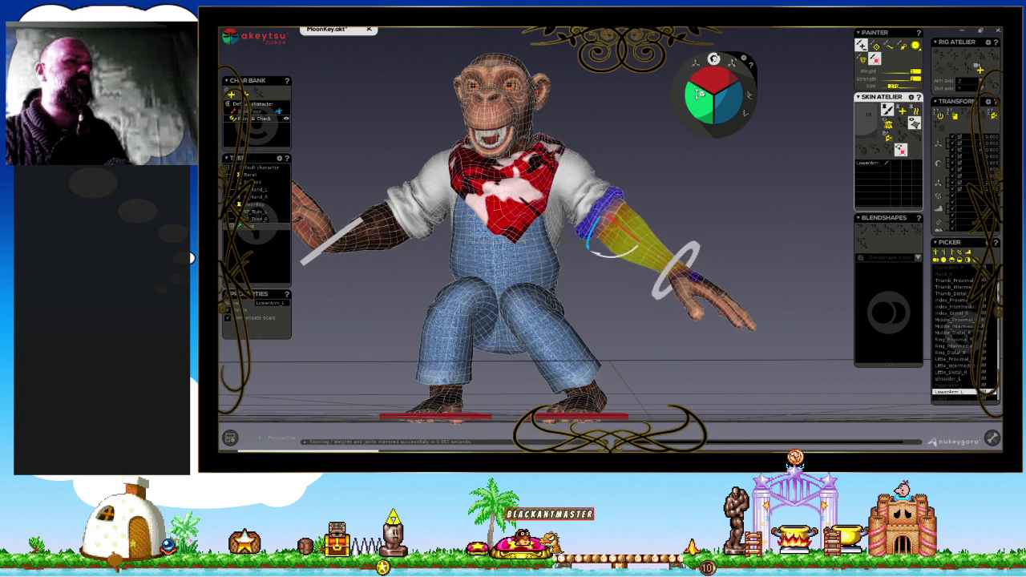
drag(716, 78, 710, 85)
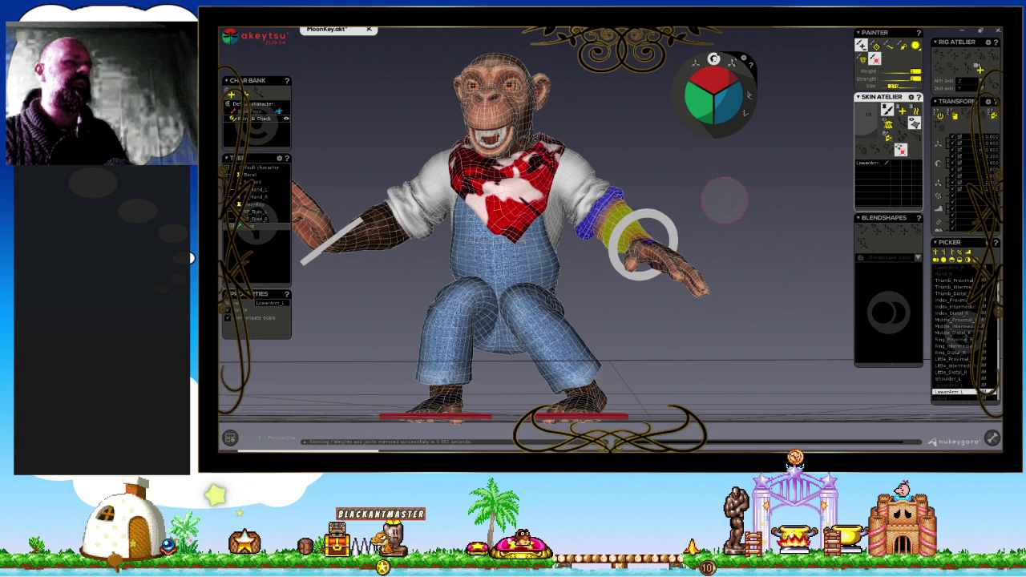
key(Down)
key(Down)
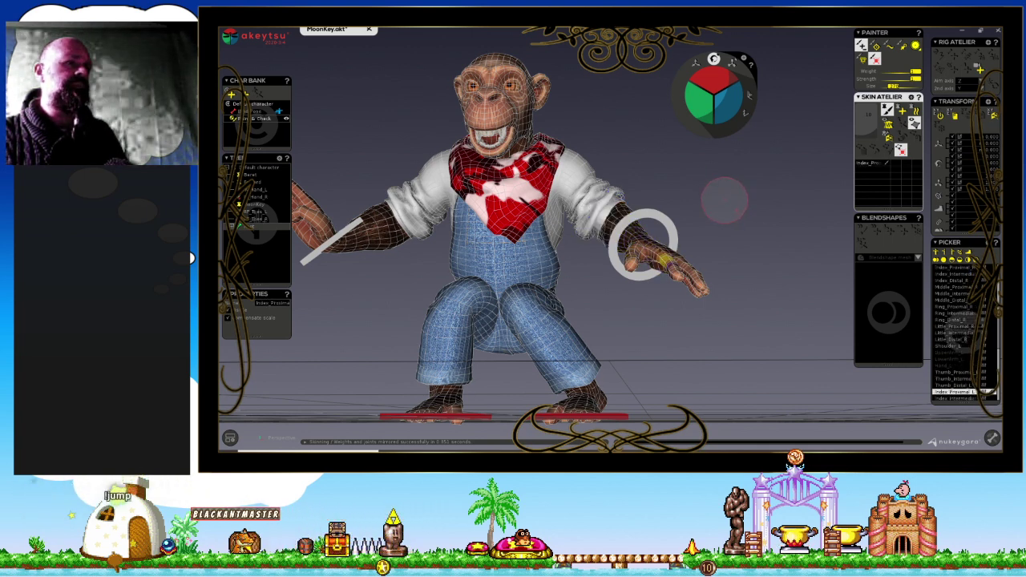
key(Right)
key(Right)
key(Right)
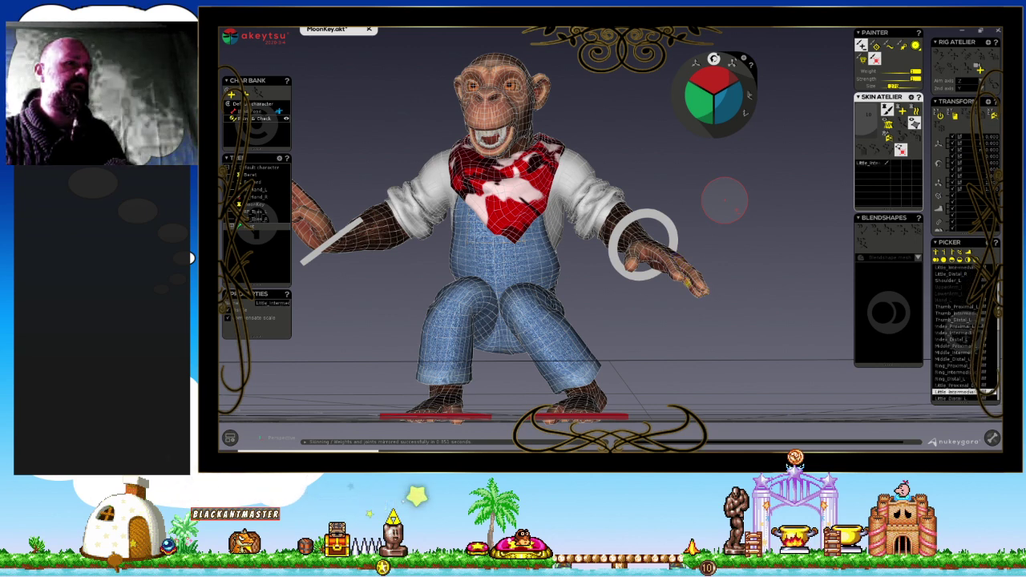
Select the UpperLeg_R joint on the chimp's right thigh for smoothing.
click(461, 316)
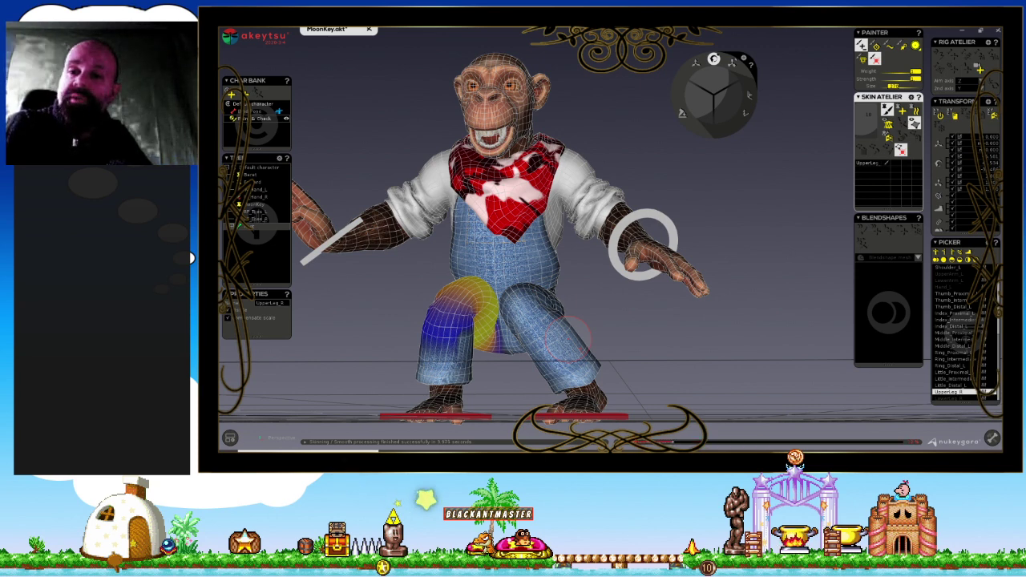
Review the message log and inspect the left upper arm weights from above.
click(385, 442)
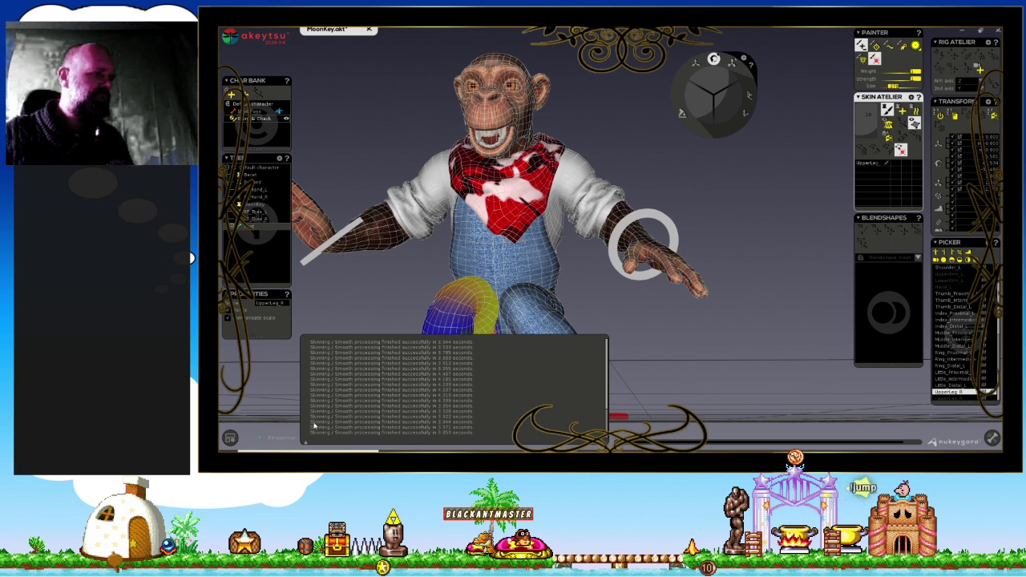
scroll(345, 401, up, 3)
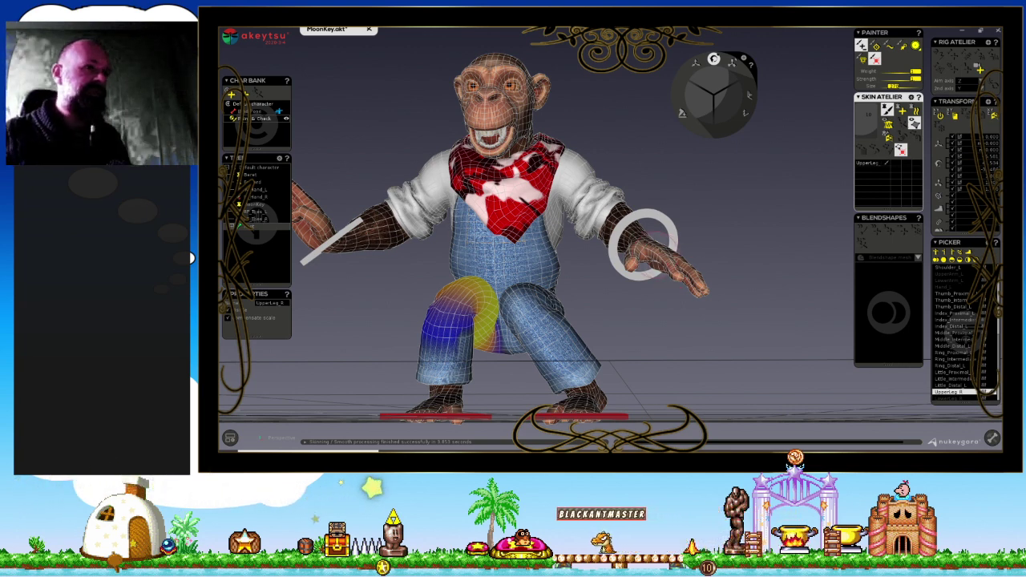
click(612, 240)
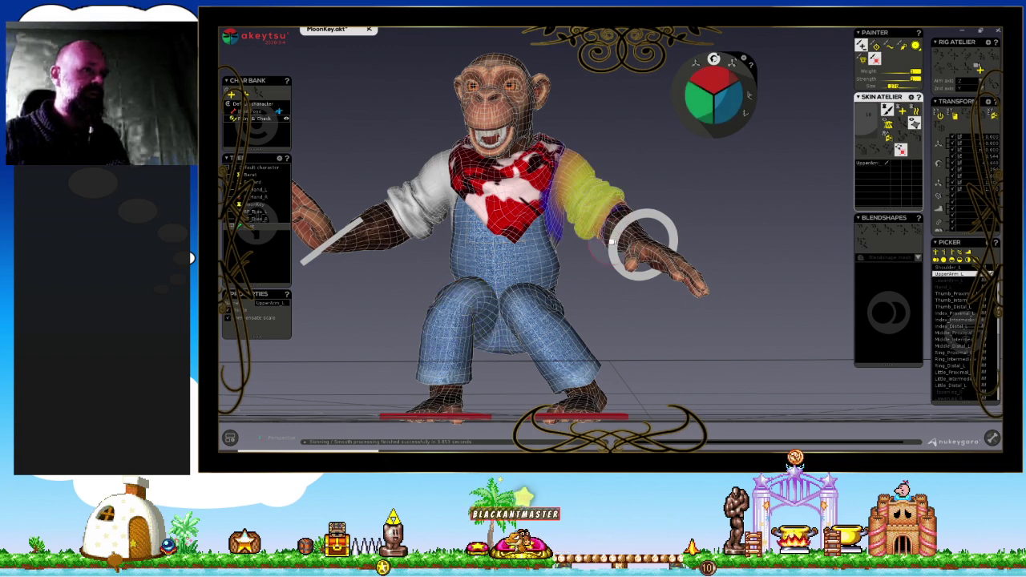
middle_drag(745, 257, 789, 281)
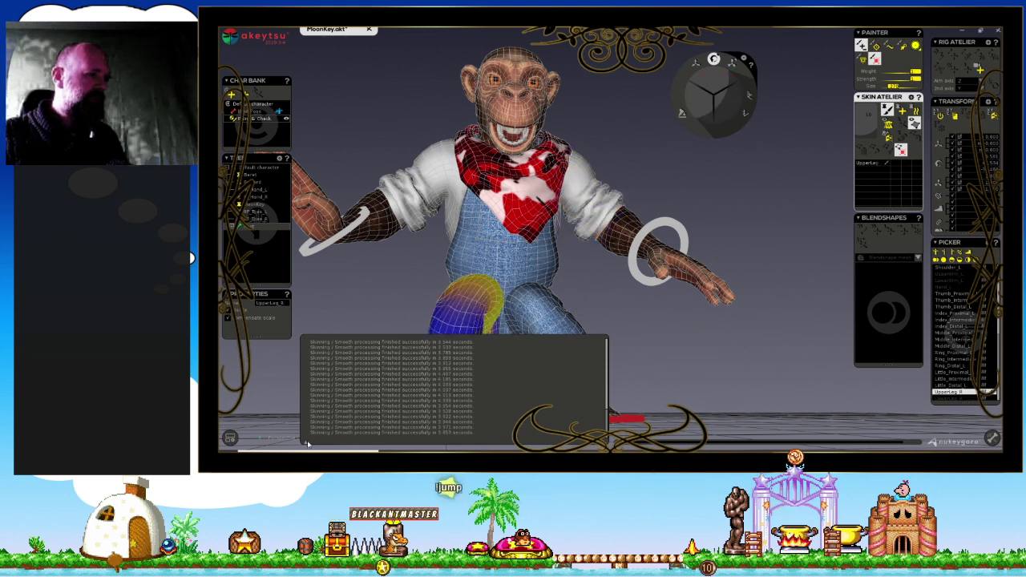
Check the right forearm, scarf and Hips weights, then return the chimp to bind pose.
click(377, 230)
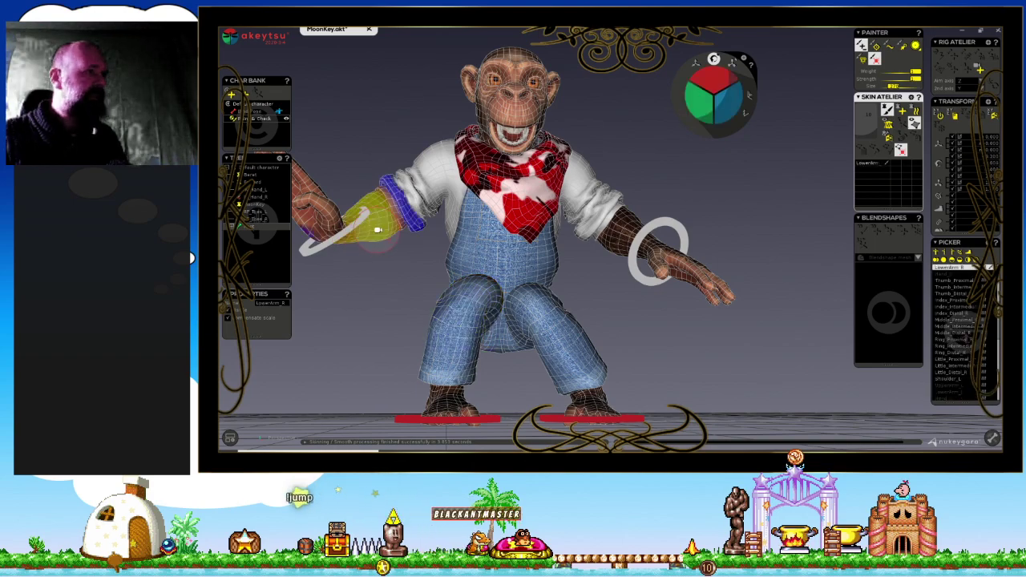
mouse_move(377, 230)
middle_down()
mouse_move(449, 264)
mouse_move(552, 275)
mouse_move(558, 321)
mouse_move(589, 298)
mouse_move(636, 310)
mouse_move(556, 246)
middle_up()
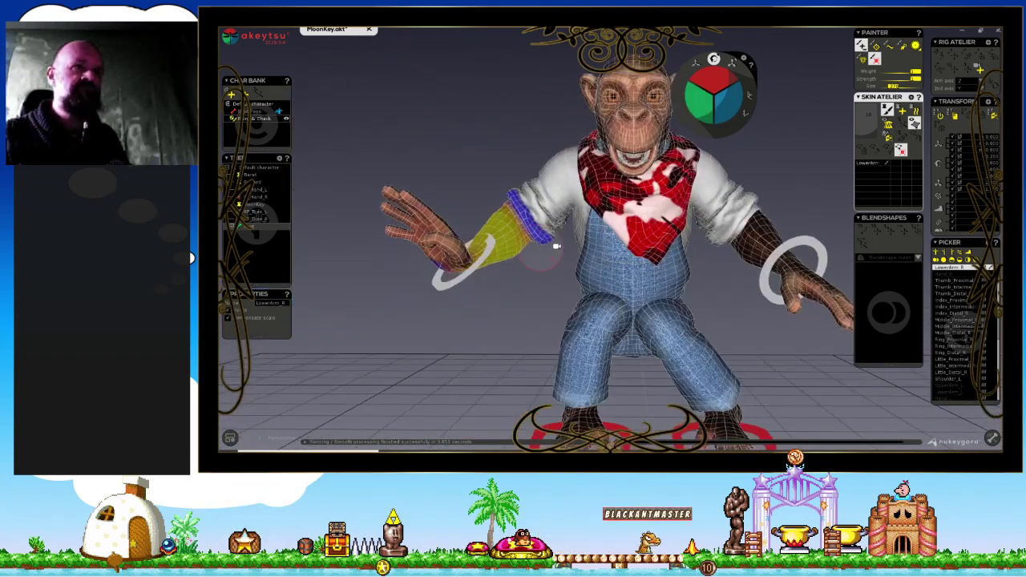
click(677, 210)
mouse_move(708, 281)
middle_down()
mouse_move(643, 267)
mouse_move(701, 304)
mouse_move(754, 304)
mouse_move(710, 282)
mouse_move(671, 299)
mouse_move(535, 306)
middle_up()
click(522, 273)
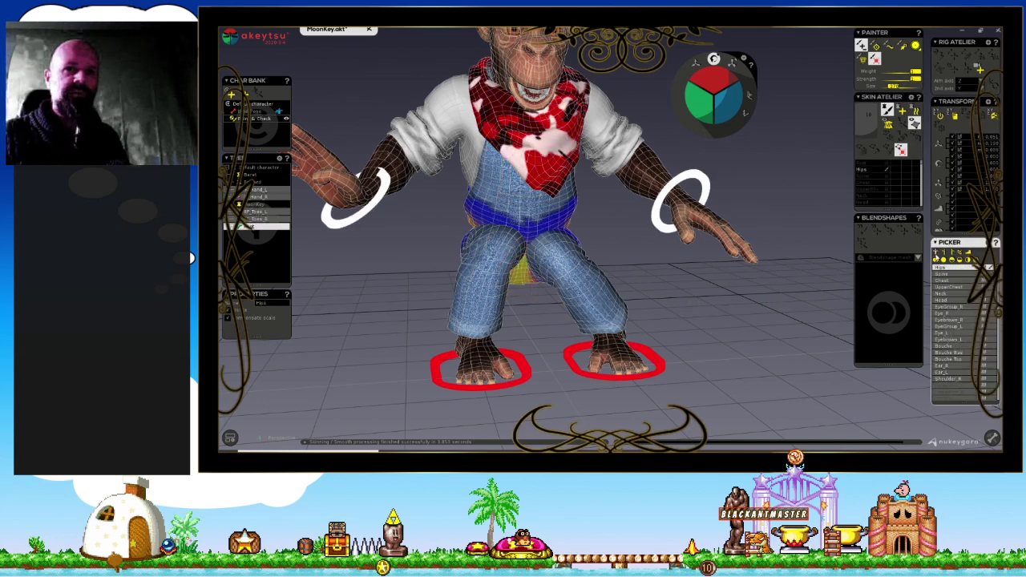
click(914, 122)
Inspect the right upper leg's weights from both sides and switch weight-painting brush.
click(499, 229)
mouse_move(570, 307)
middle_down()
mouse_move(738, 302)
mouse_move(769, 316)
middle_up()
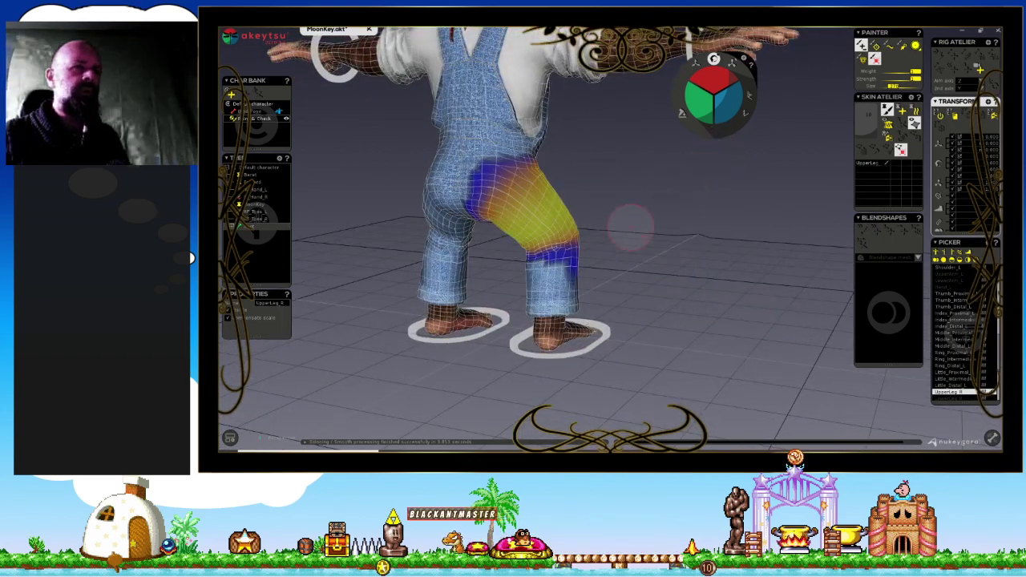
scroll(631, 228, up, 3)
mouse_move(741, 323)
middle_down()
mouse_move(474, 317)
mouse_move(600, 280)
mouse_move(614, 286)
middle_up()
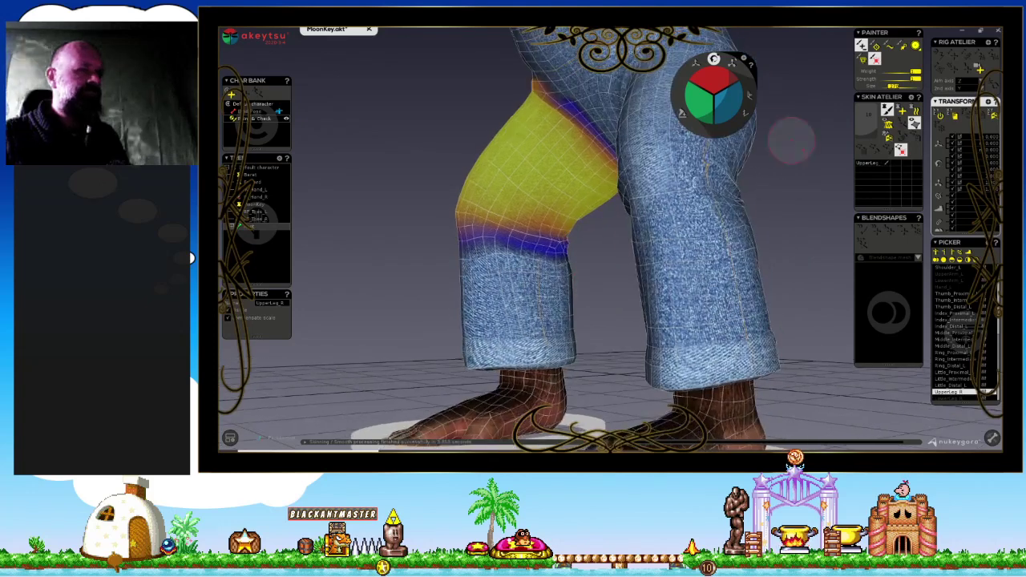
click(888, 46)
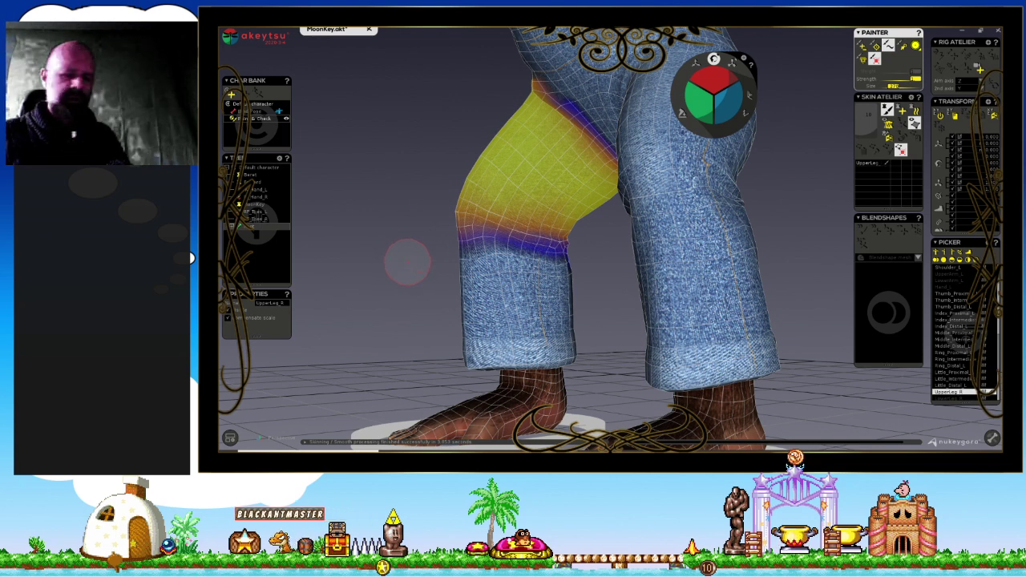
Paint full LowerLeg_R weight over the knee band, review the shin, then display Foot_R weights.
key(Down)
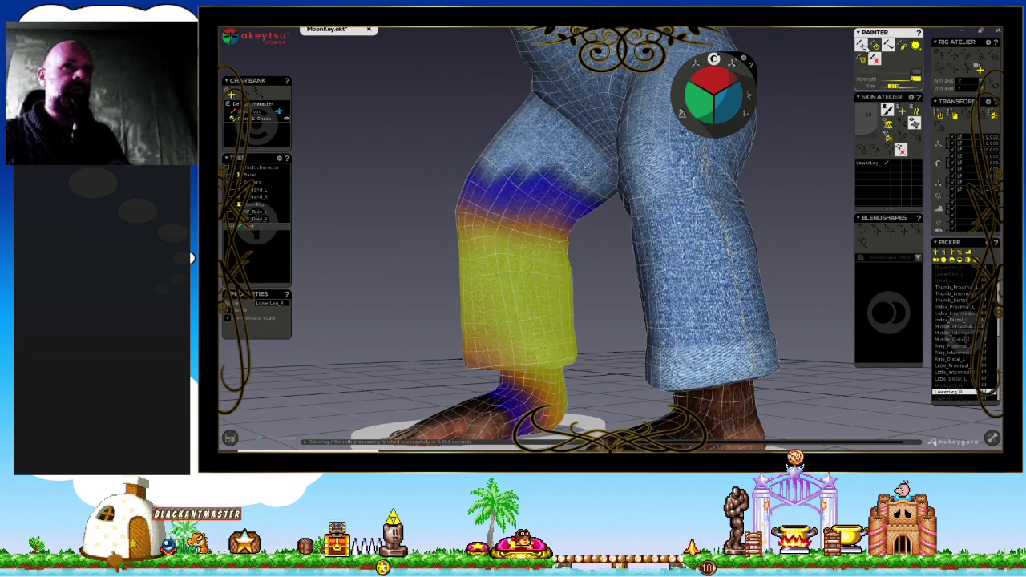
middle_drag(481, 241, 486, 235)
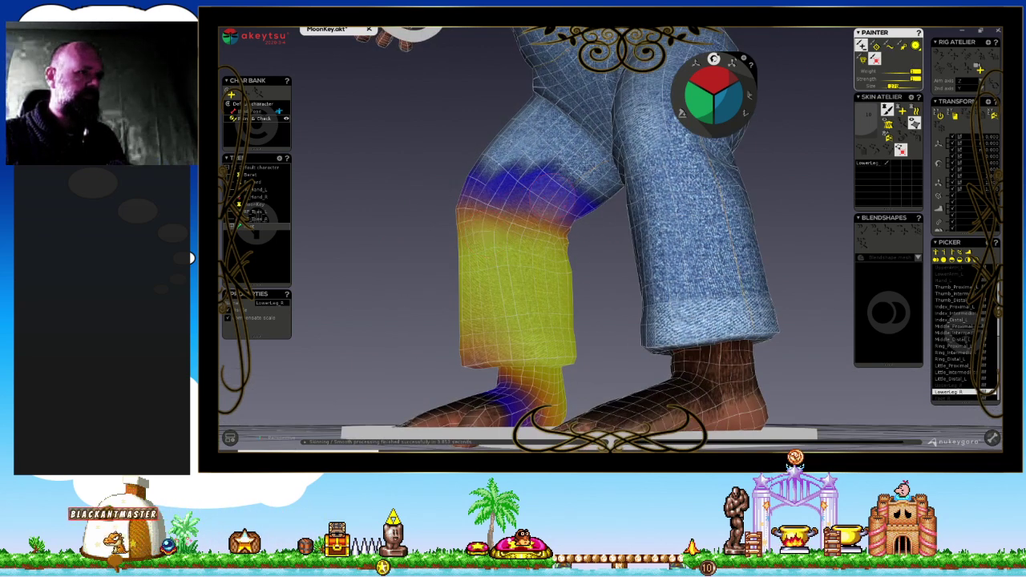
drag(584, 198, 501, 152)
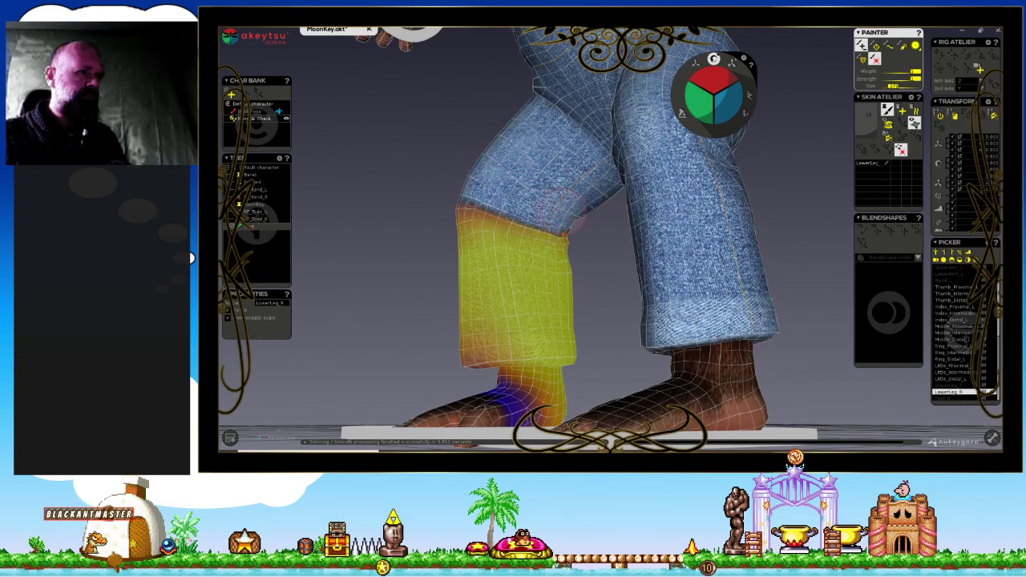
mouse_move(582, 215)
middle_down()
mouse_move(377, 267)
mouse_move(406, 265)
middle_up()
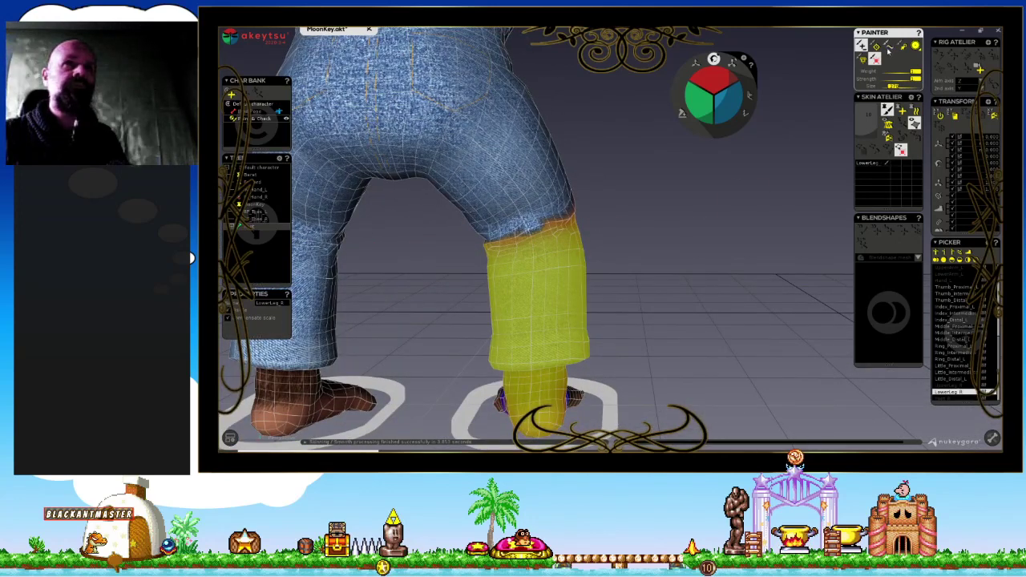
scroll(572, 253, up, 2)
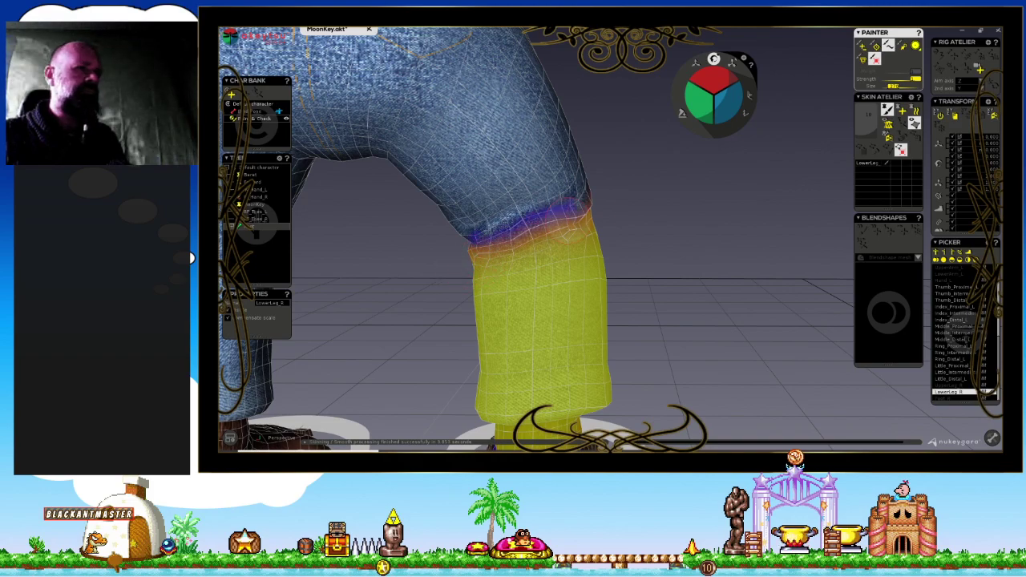
middle_drag(653, 252, 436, 270)
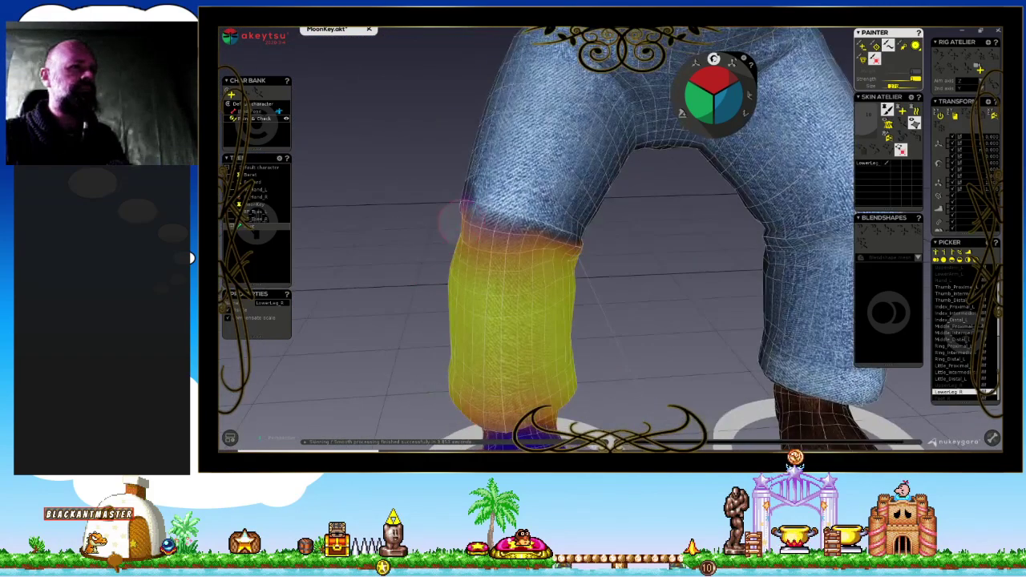
middle_drag(623, 268, 586, 260)
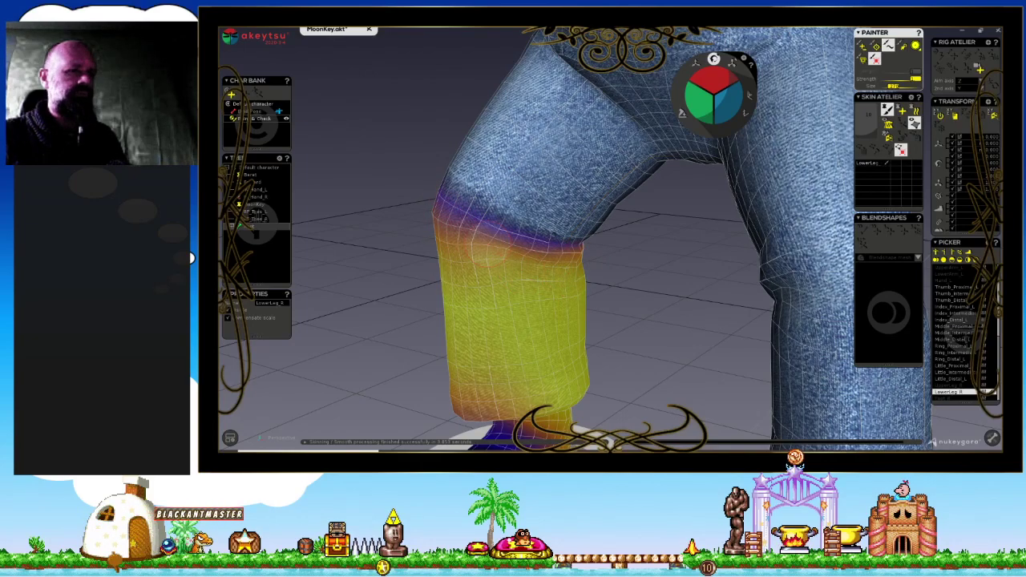
mouse_move(489, 247)
middle_down()
mouse_move(608, 357)
mouse_move(572, 305)
mouse_move(532, 297)
mouse_move(563, 306)
mouse_move(662, 293)
mouse_move(685, 264)
middle_up()
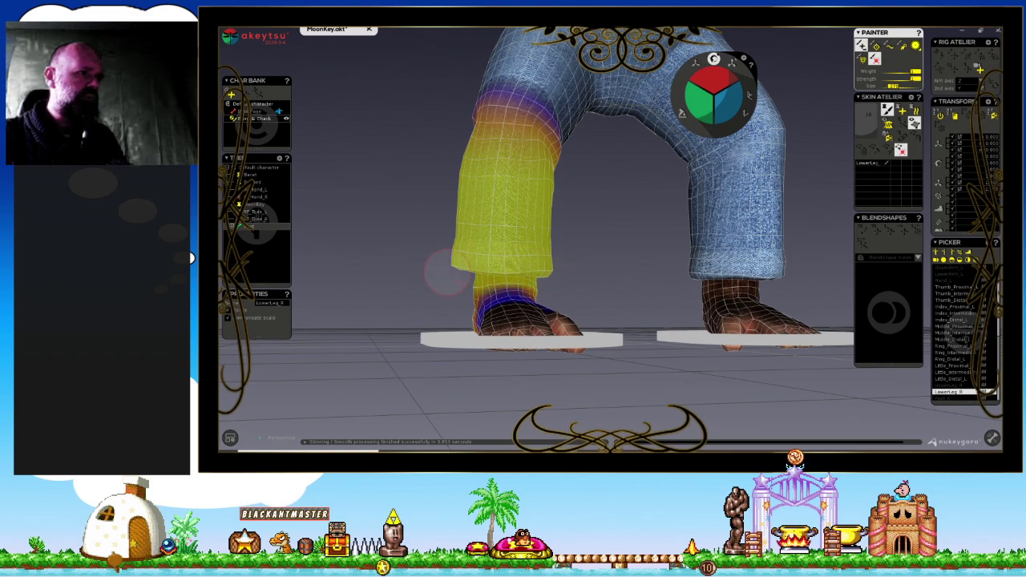
key(Down)
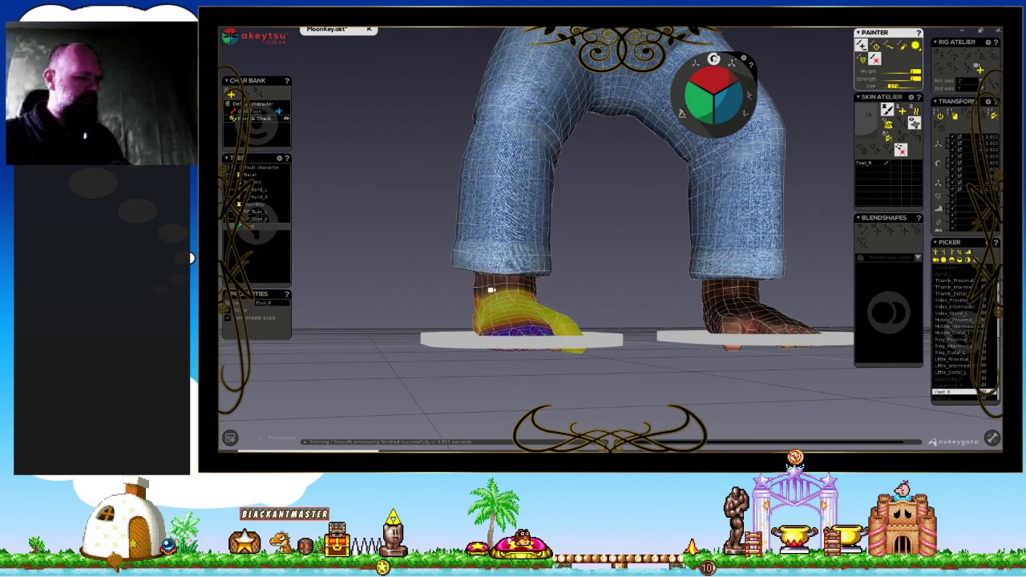
Paint more Foot_R influence across the right ankle, viewing the feet up close.
middle_drag(491, 290, 807, 297)
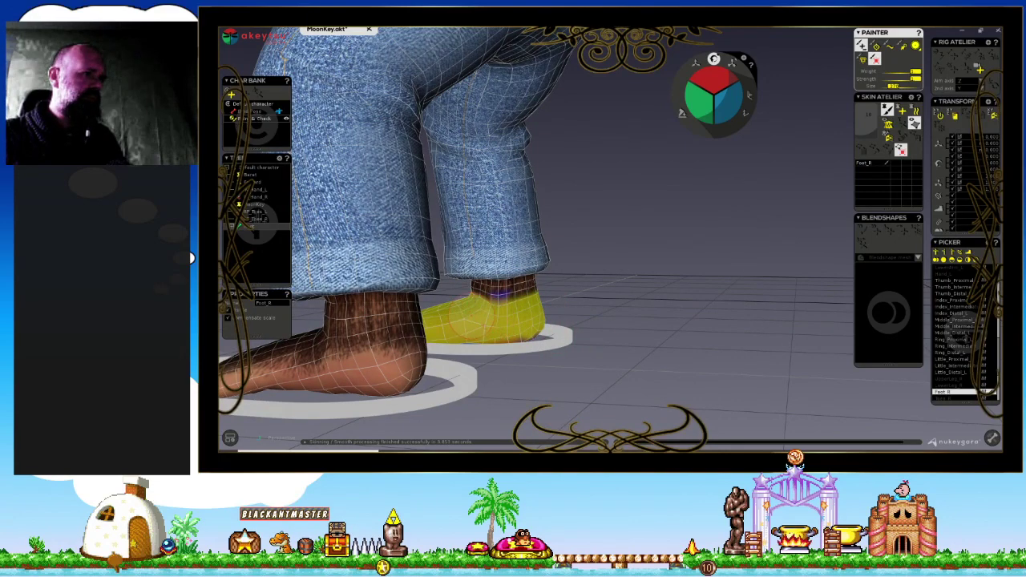
middle_drag(477, 329, 288, 361)
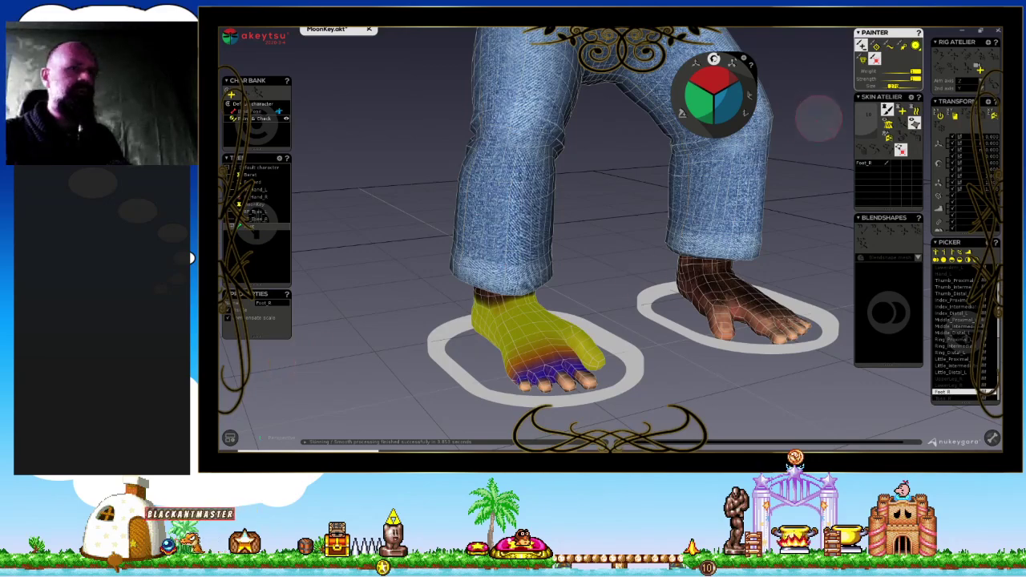
middle_drag(635, 267, 561, 282)
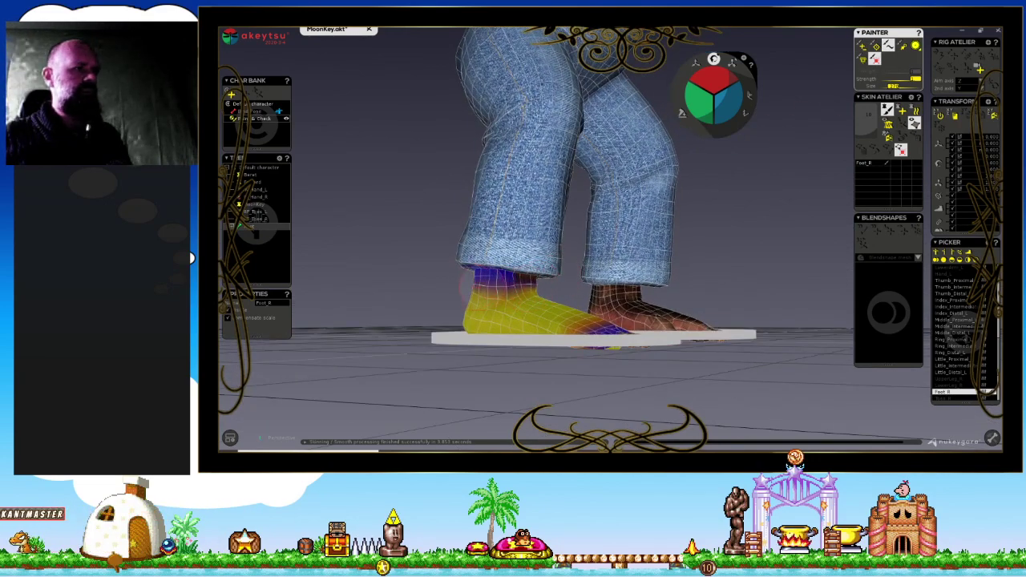
drag(469, 282, 549, 270)
mouse_move(458, 287)
middle_down()
mouse_move(665, 297)
mouse_move(549, 292)
middle_up()
mouse_move(481, 309)
middle_down()
mouse_move(573, 355)
mouse_move(710, 390)
mouse_move(671, 332)
mouse_move(589, 309)
mouse_move(566, 328)
mouse_move(609, 243)
mouse_move(553, 252)
mouse_move(511, 327)
mouse_move(551, 299)
middle_up()
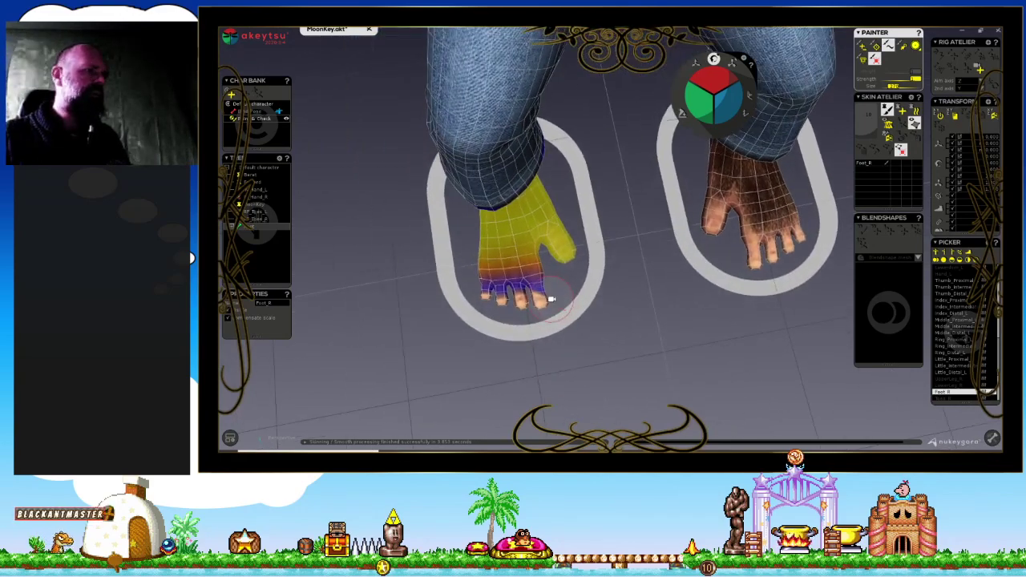
Paint Toes_R weights over the big-toe side with the Painter brush, then select UpperLeg_R.
click(554, 297)
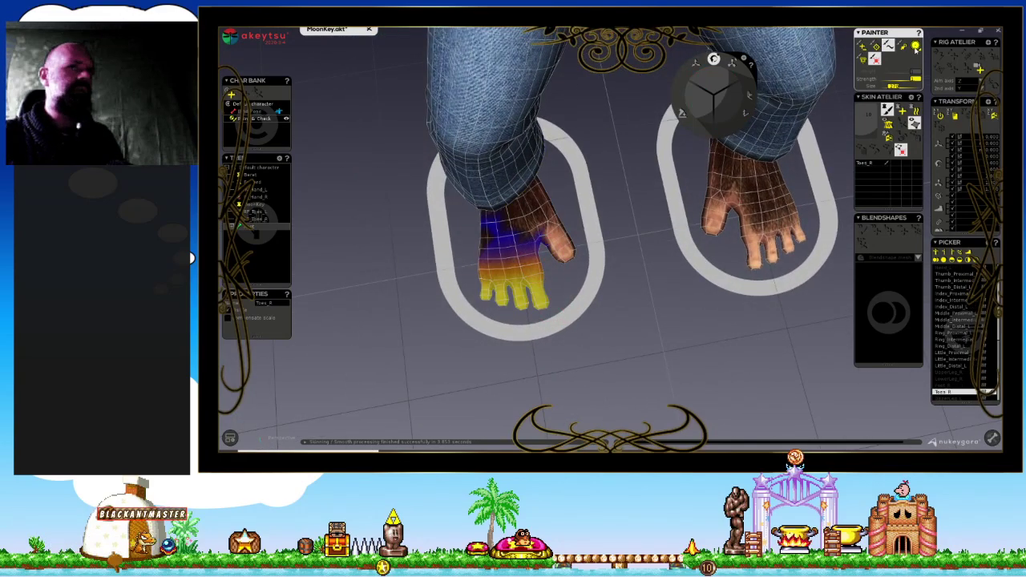
click(862, 46)
drag(521, 210, 521, 186)
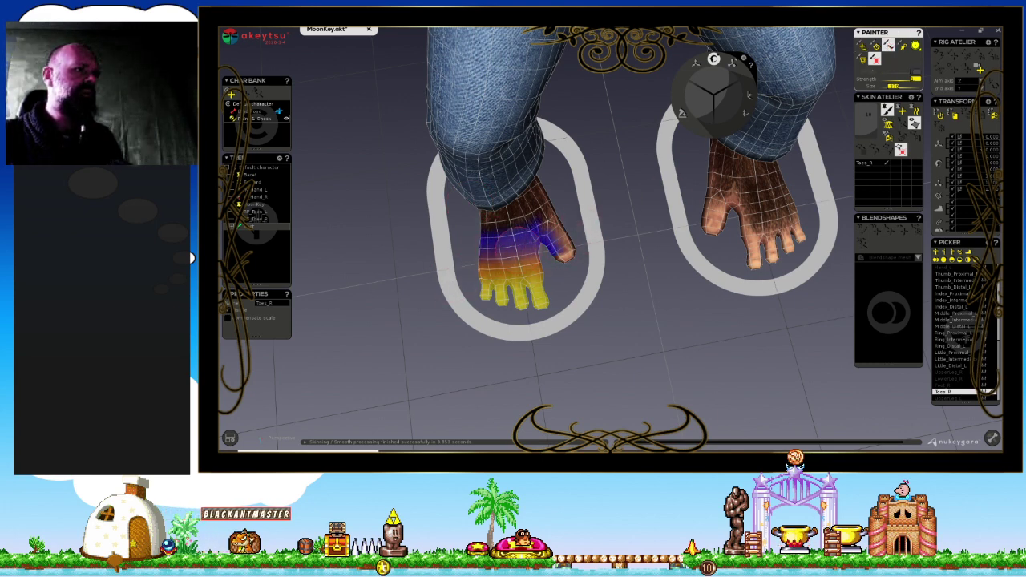
drag(553, 221, 565, 249)
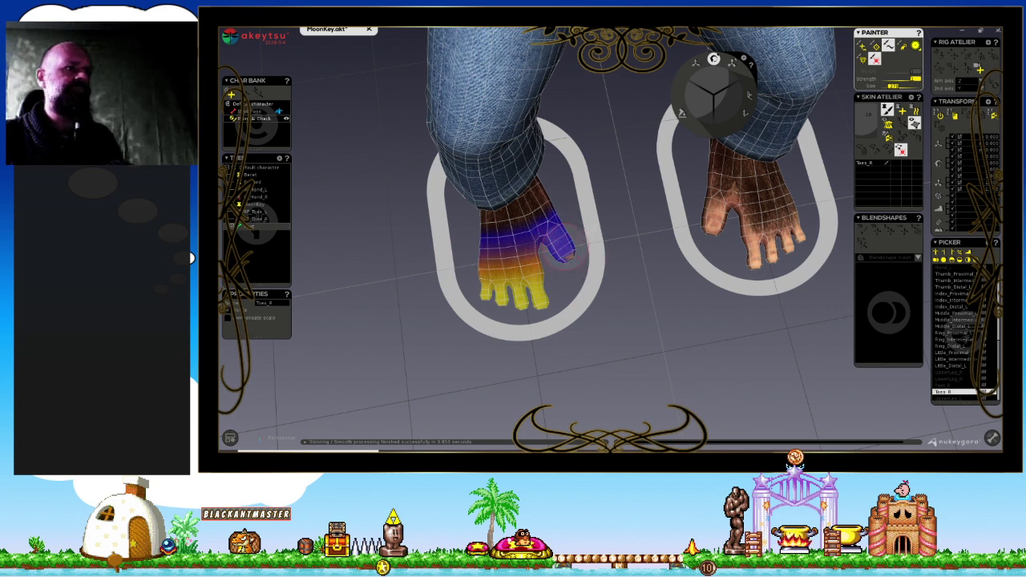
click(517, 72)
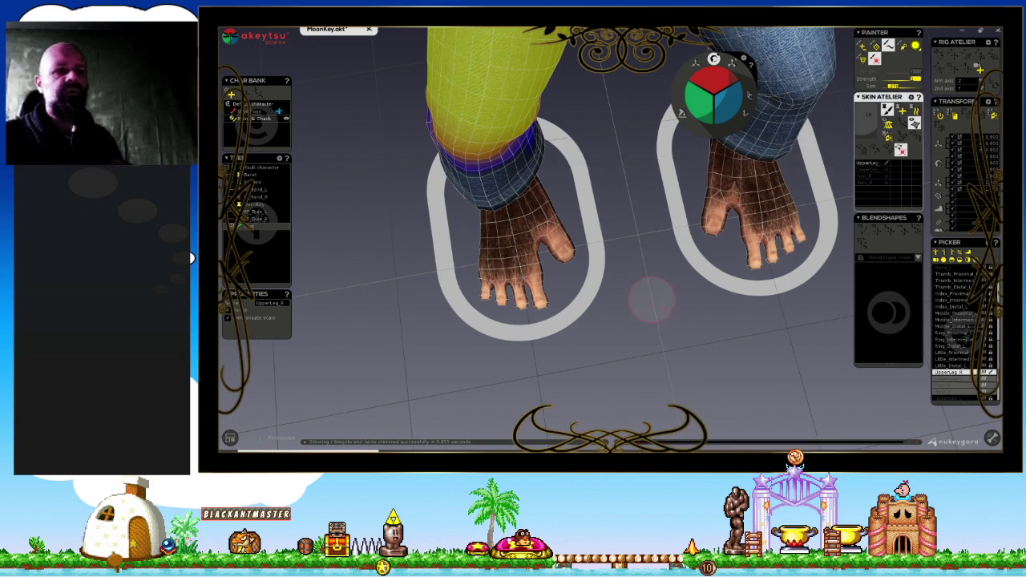
scroll(647, 296, down, 3)
mouse_move(646, 289)
right_down()
mouse_move(595, 333)
mouse_move(623, 245)
right_up()
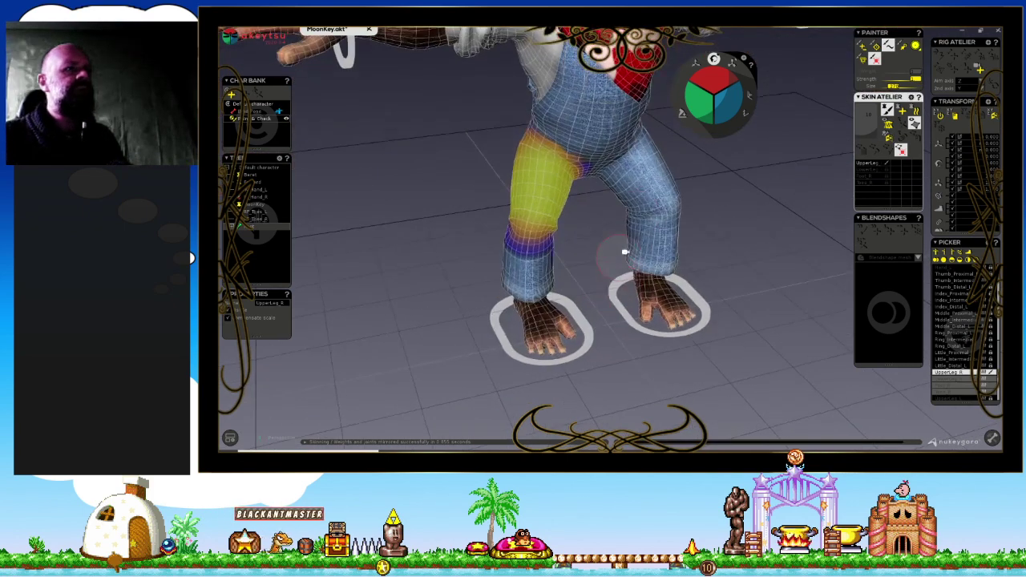
click(637, 172)
mouse_move(722, 277)
right_down()
mouse_move(782, 258)
mouse_move(781, 248)
right_up()
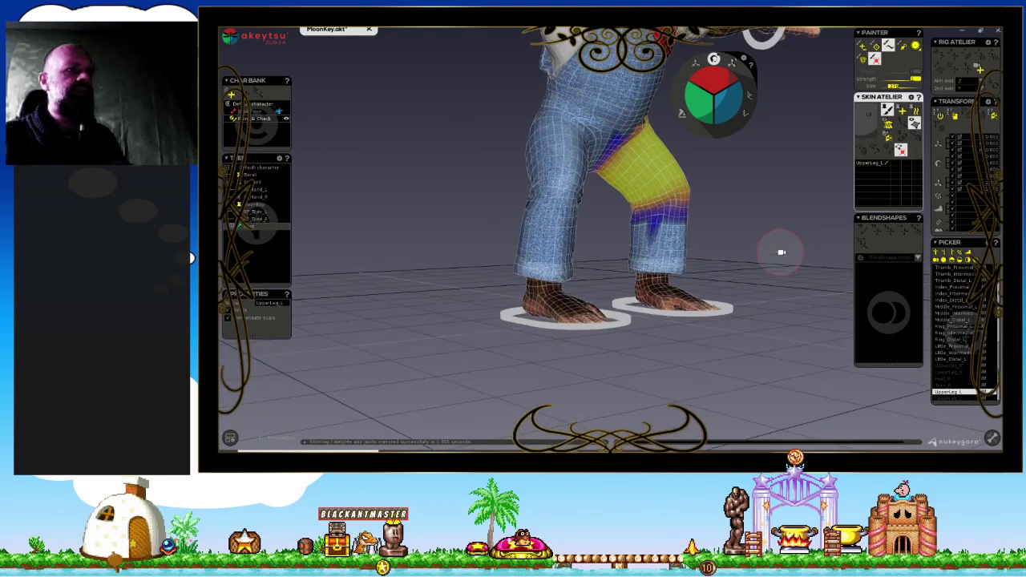
scroll(686, 299, up, 3)
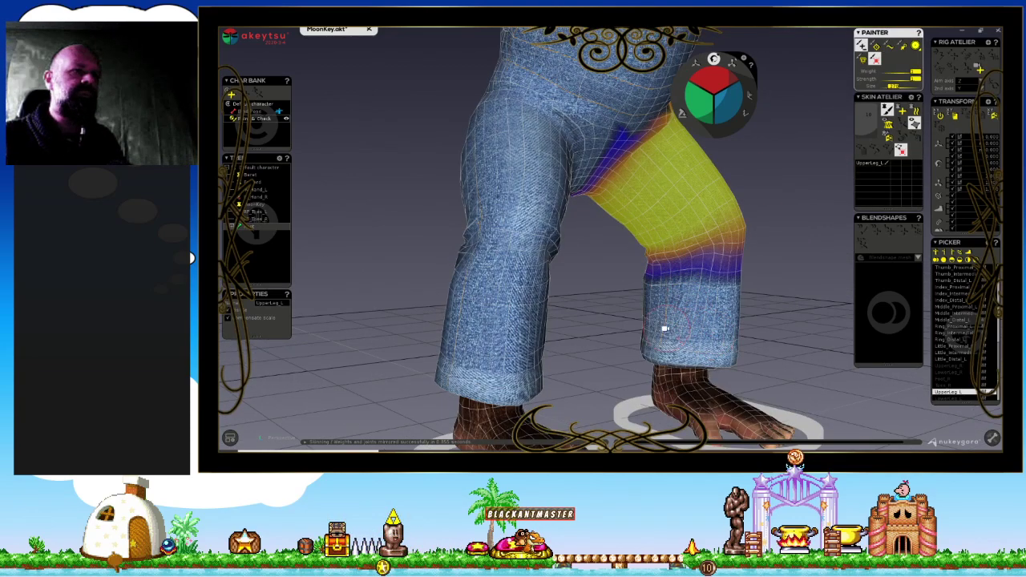
mouse_move(663, 328)
right_down()
mouse_move(483, 277)
mouse_move(465, 203)
right_up()
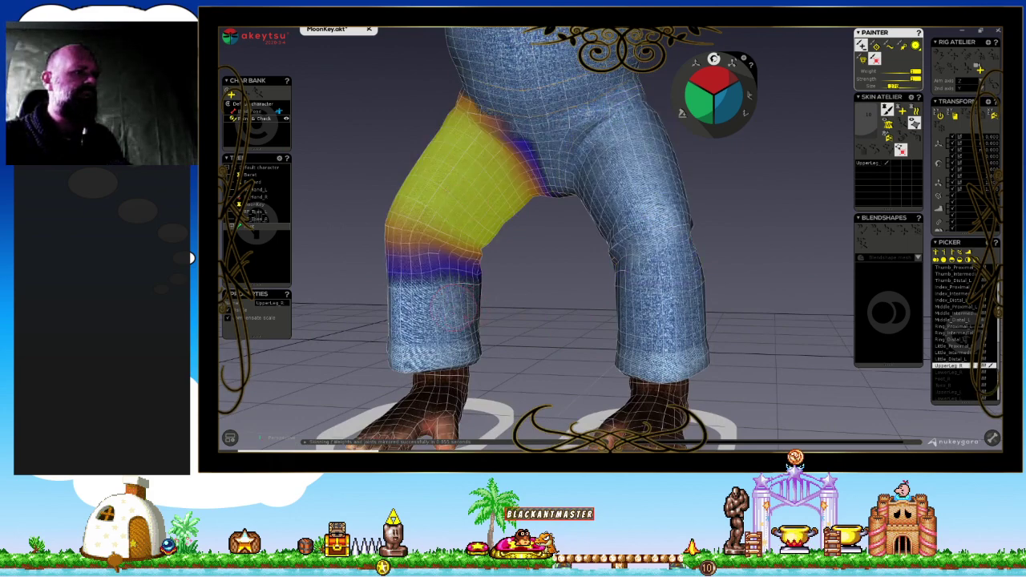
mouse_move(455, 307)
right_down()
mouse_move(492, 328)
mouse_move(333, 329)
right_up()
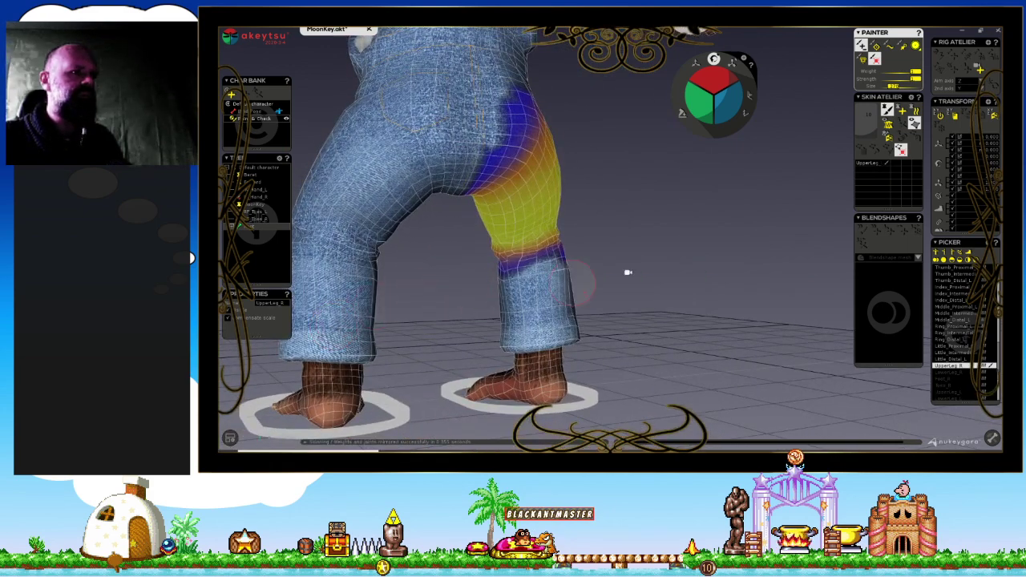
scroll(576, 228, up, 3)
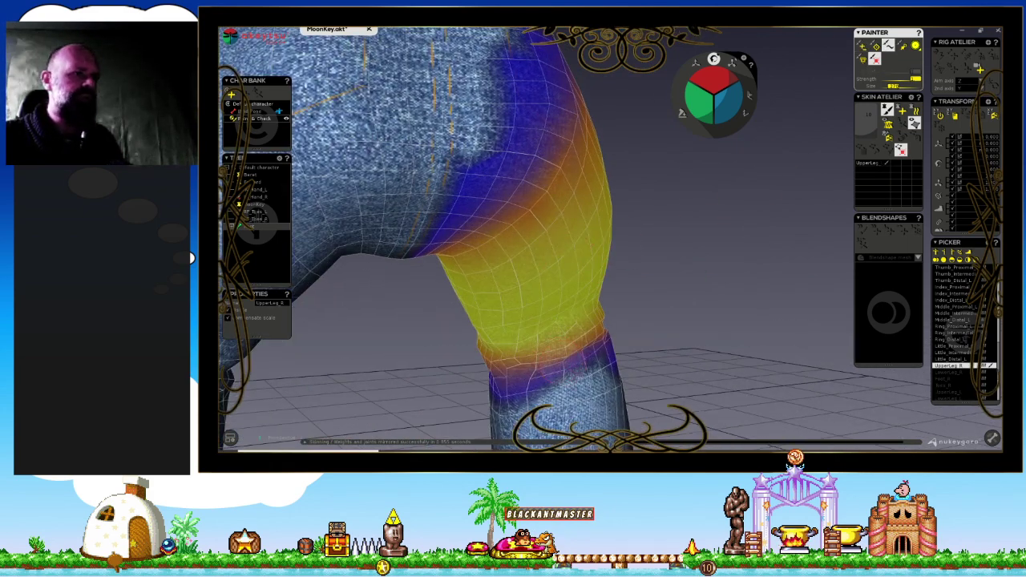
mouse_move(742, 348)
right_down()
mouse_move(545, 310)
mouse_move(519, 320)
right_up()
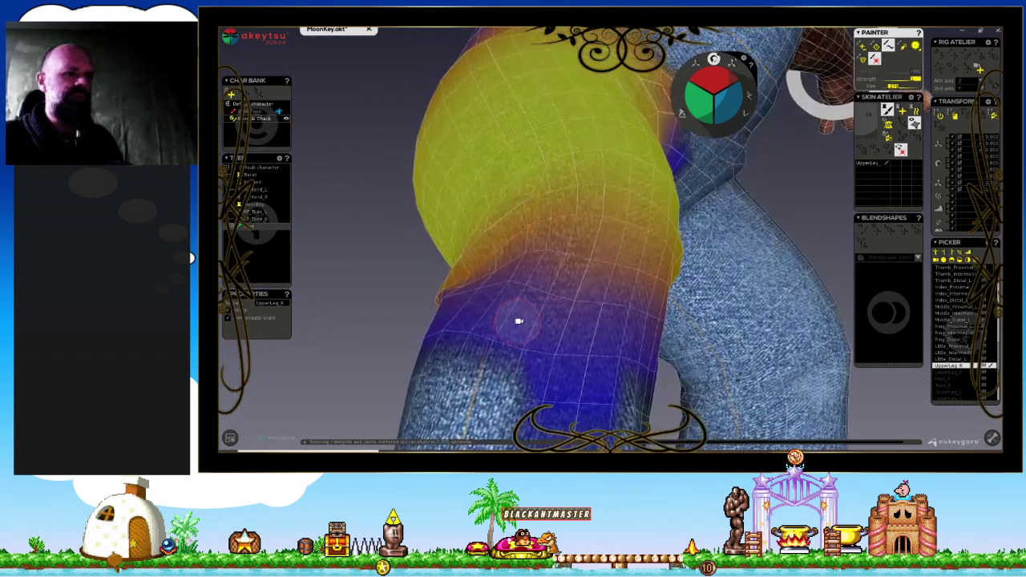
scroll(519, 321, down, 3)
scroll(425, 293, down, 2)
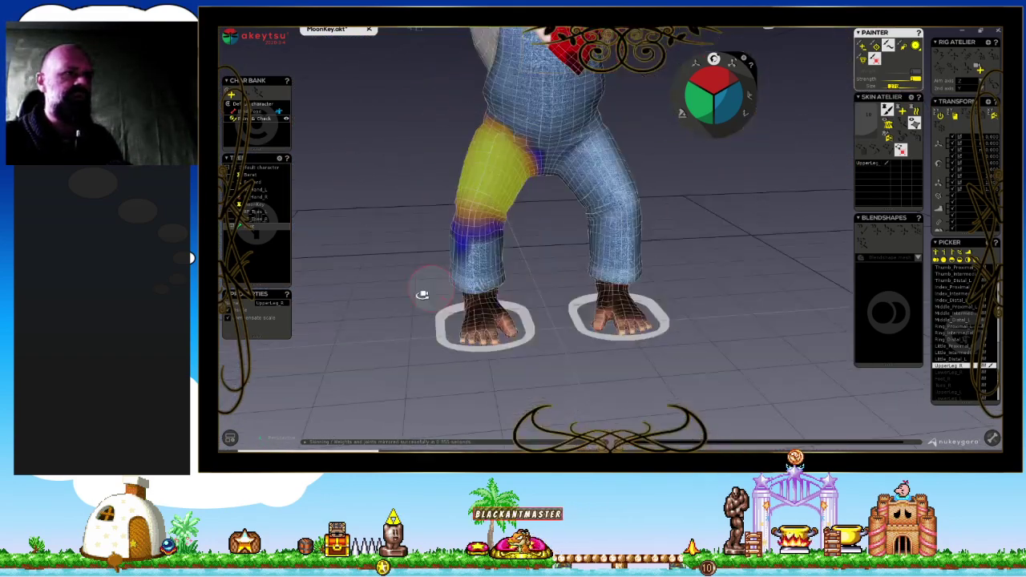
click(863, 48)
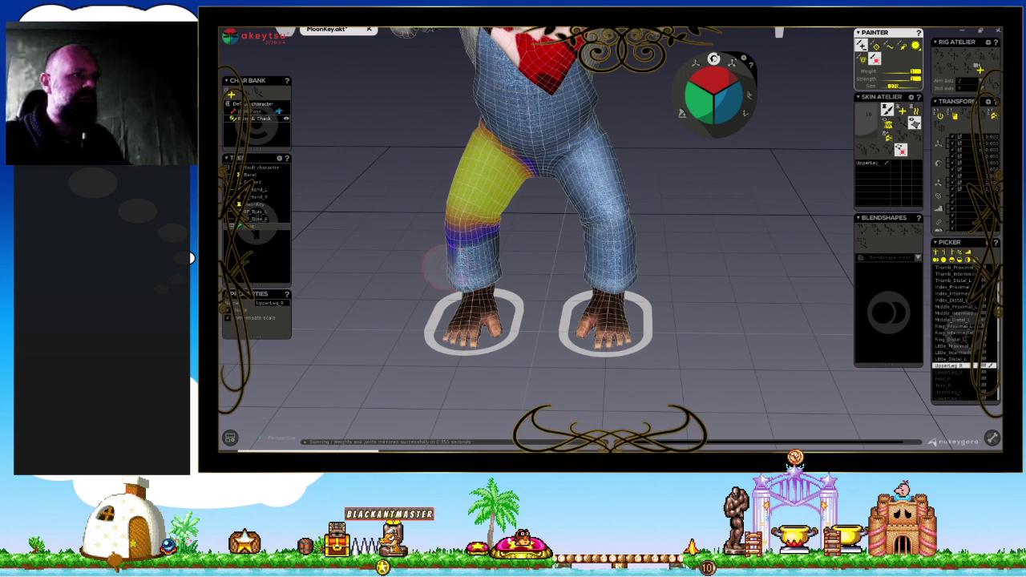
mouse_move(412, 271)
right_down()
mouse_move(585, 298)
mouse_move(682, 286)
right_up()
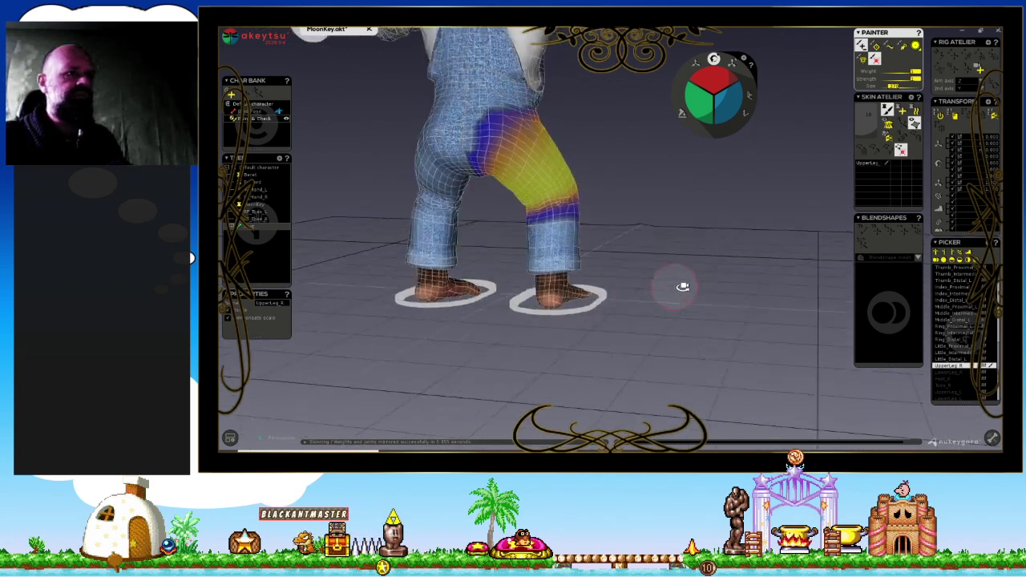
scroll(593, 312, down, 3)
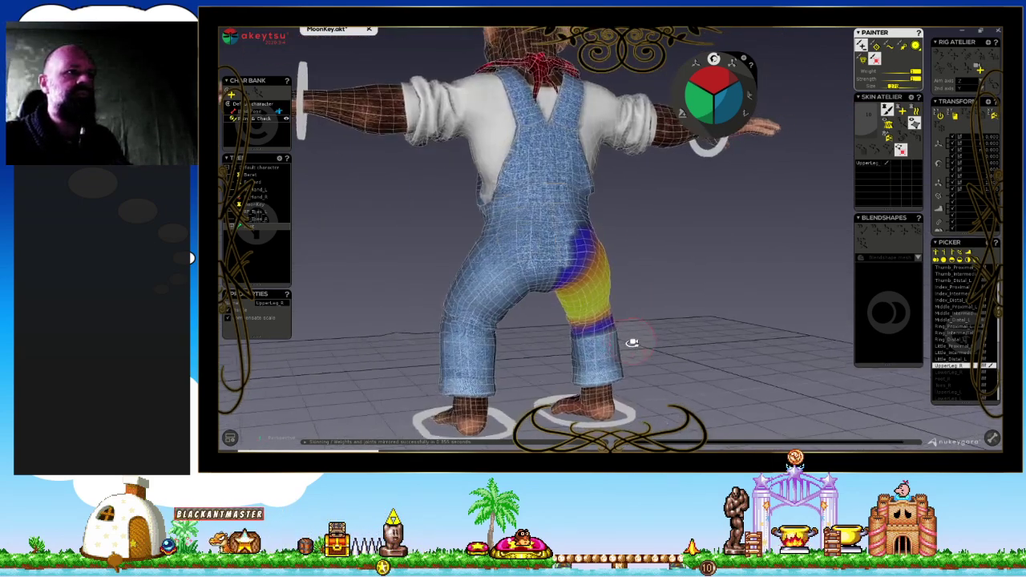
mouse_move(633, 343)
right_down()
mouse_move(594, 343)
mouse_move(719, 299)
mouse_move(435, 324)
mouse_move(467, 327)
right_up()
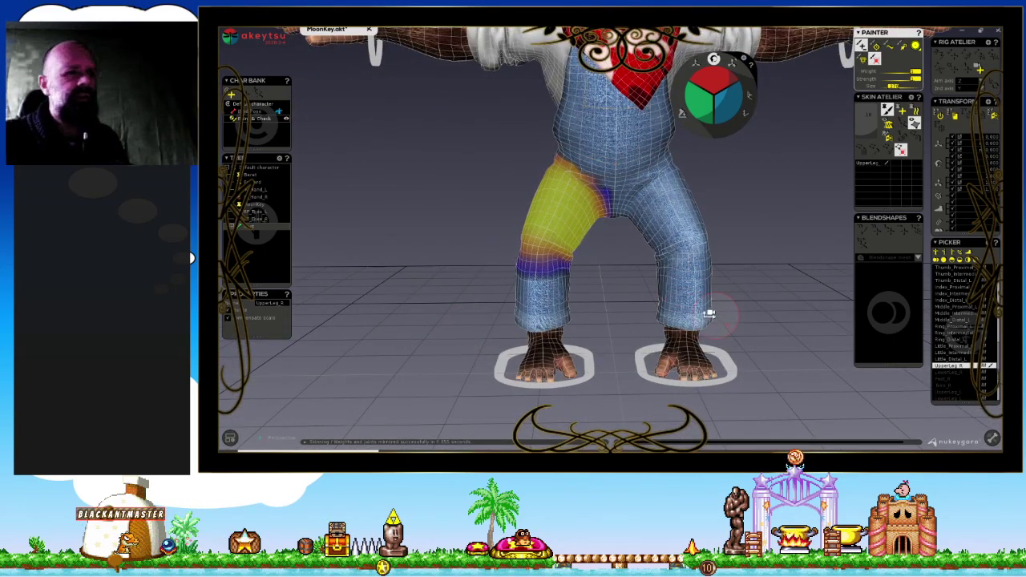
mouse_move(708, 315)
right_down()
mouse_move(566, 329)
mouse_move(614, 319)
right_up()
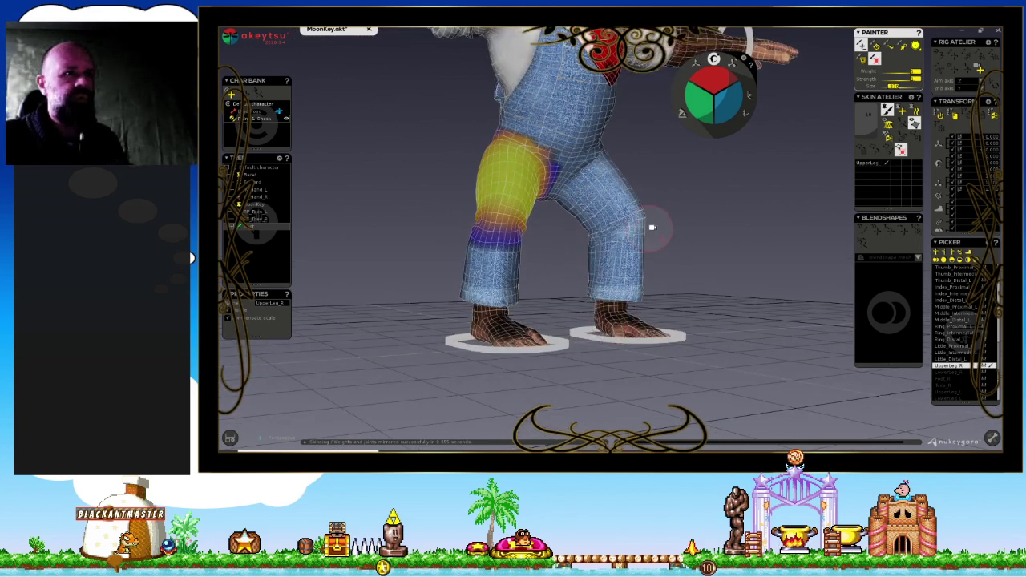
right_drag(652, 227, 678, 257)
right_drag(754, 275, 754, 281)
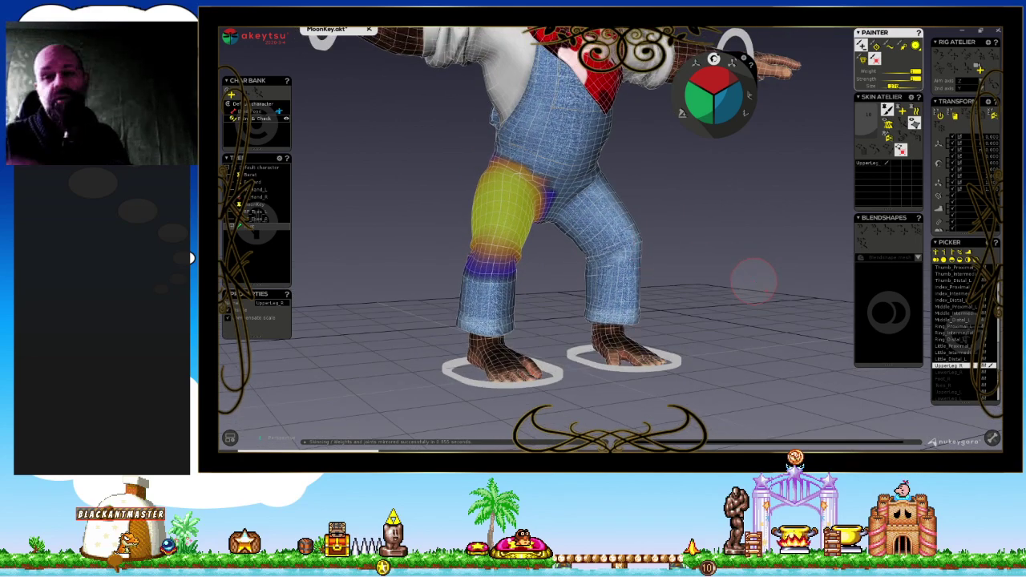
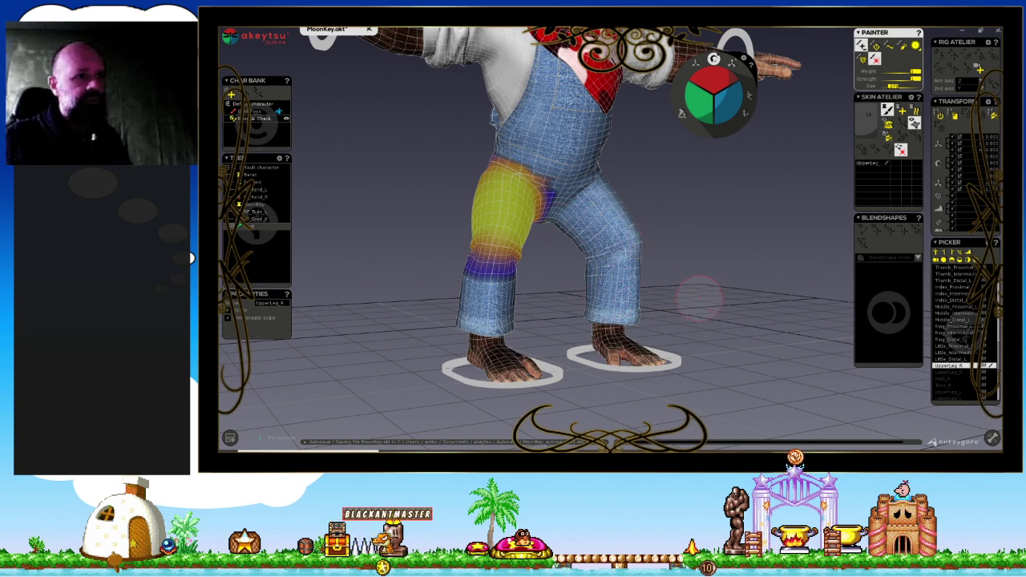
Reduce the UpperLeg_R skin weight on the thigh near the waist.
mouse_move(742, 285)
middle_down()
mouse_move(636, 275)
mouse_move(740, 291)
mouse_move(708, 284)
mouse_move(723, 271)
mouse_move(749, 283)
middle_up()
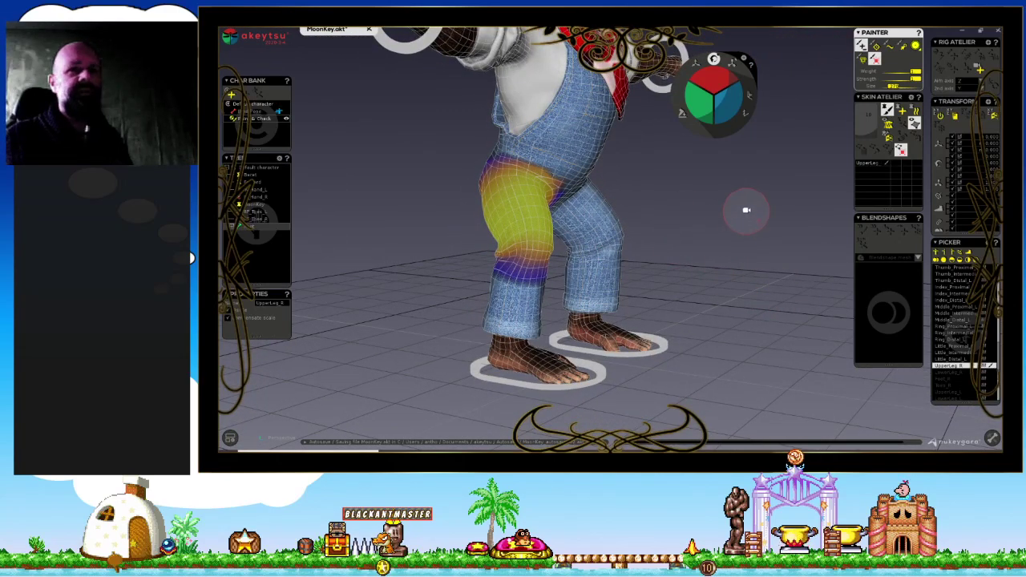
mouse_move(746, 209)
middle_down()
mouse_move(717, 245)
mouse_move(594, 234)
middle_up()
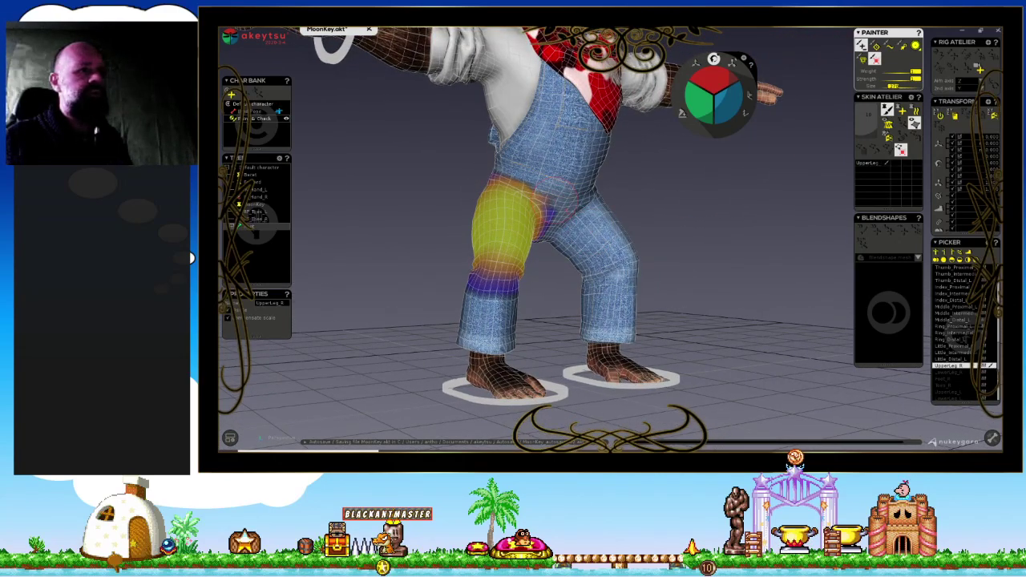
scroll(649, 151, up, 3)
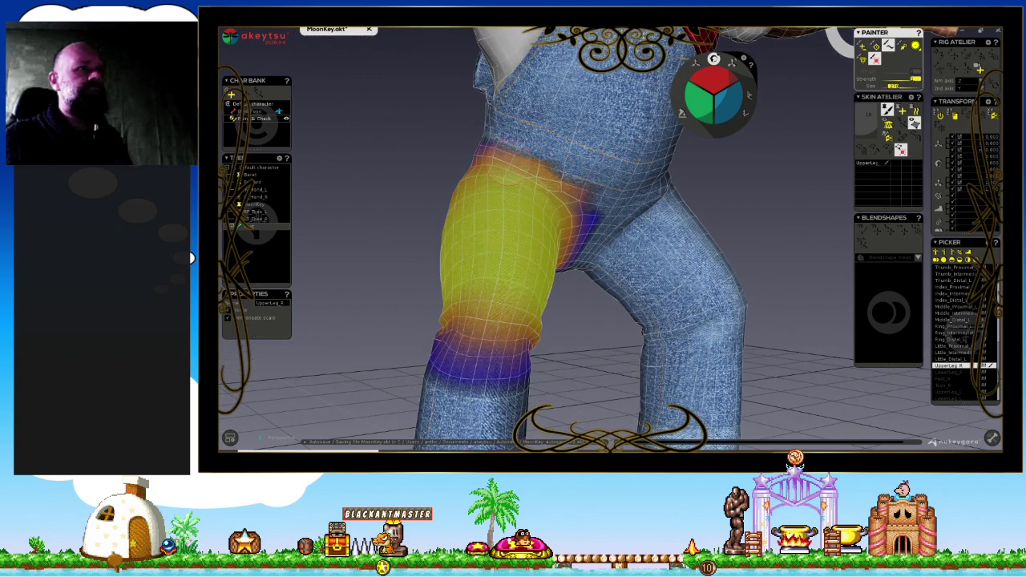
drag(505, 177, 578, 180)
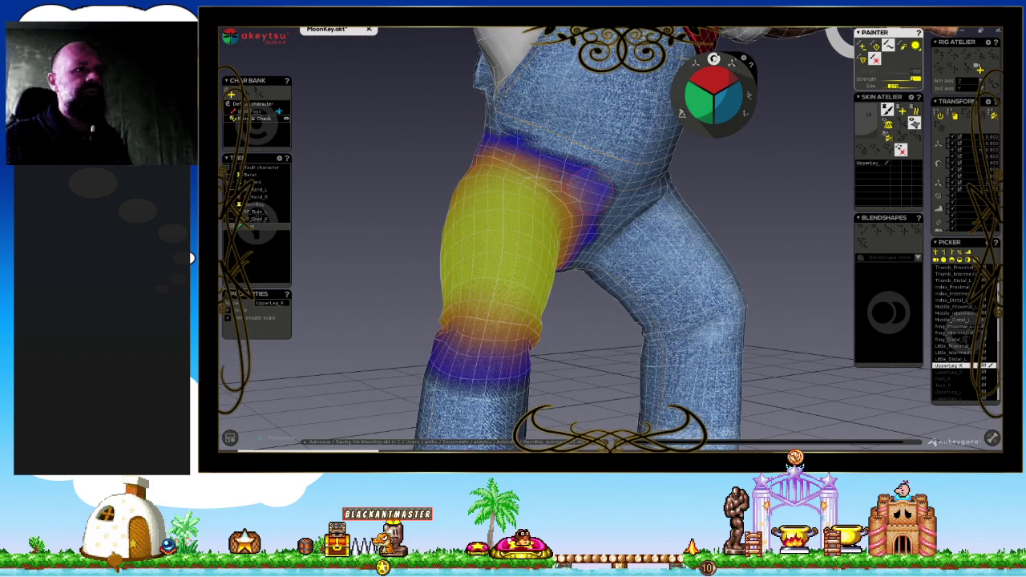
Mirror the leg skin weights to the left side.
middle_drag(597, 223, 550, 206)
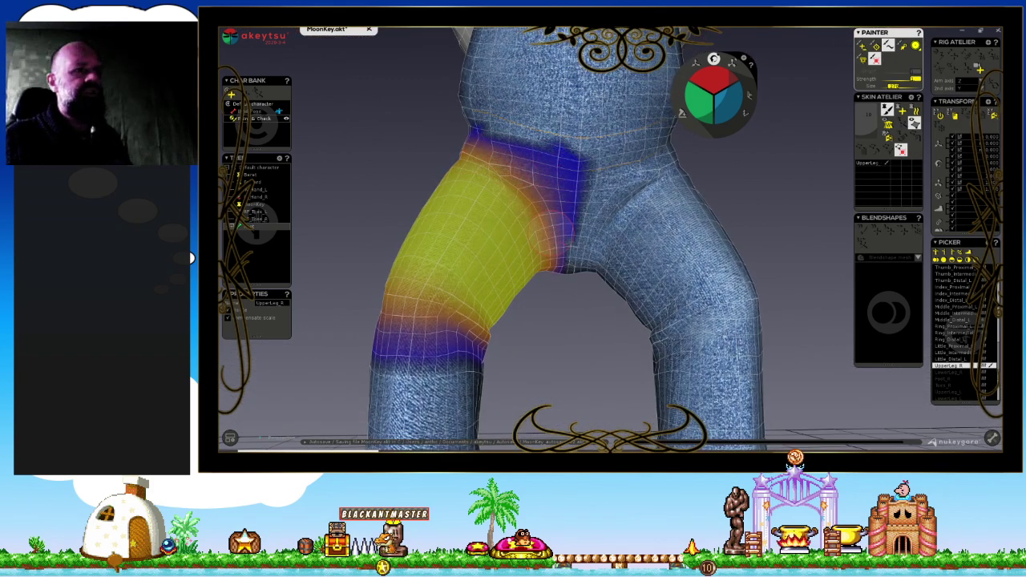
mouse_move(523, 190)
middle_down()
mouse_move(628, 169)
mouse_move(418, 167)
mouse_move(661, 254)
middle_up()
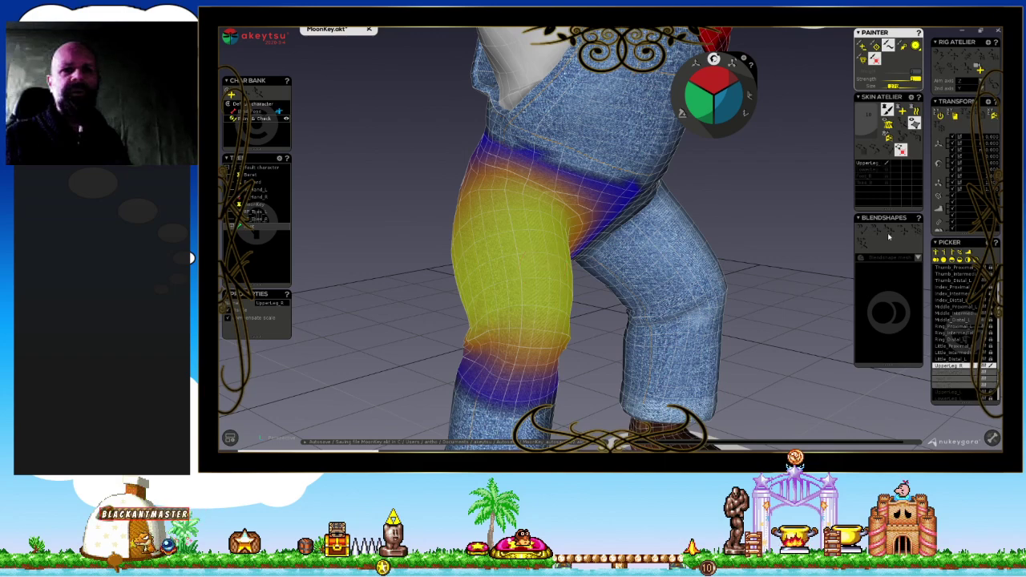
click(887, 109)
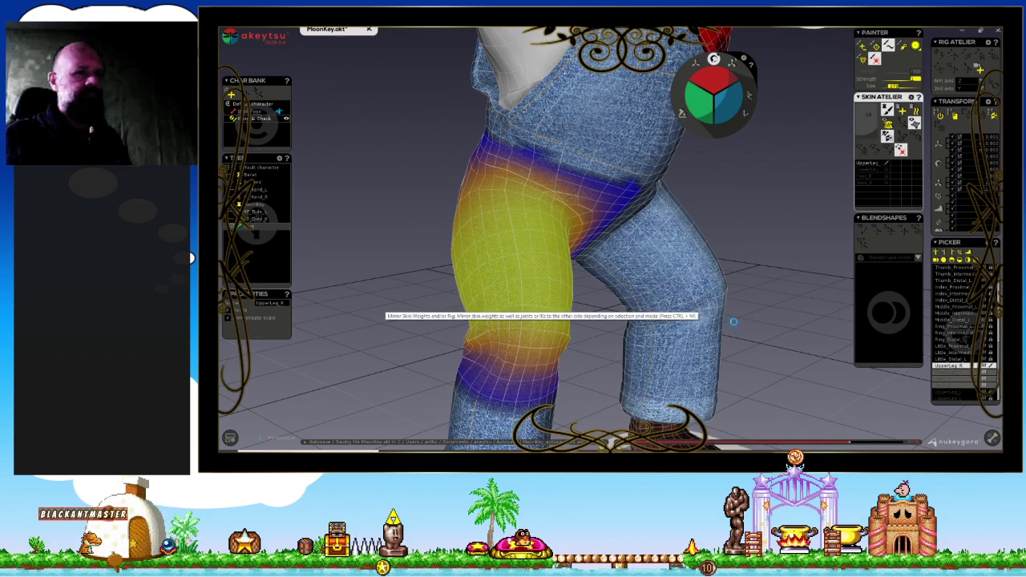
Zoom out to frame the whole chimp and step down the joint list to Foulard 1.
scroll(717, 269, down, 5)
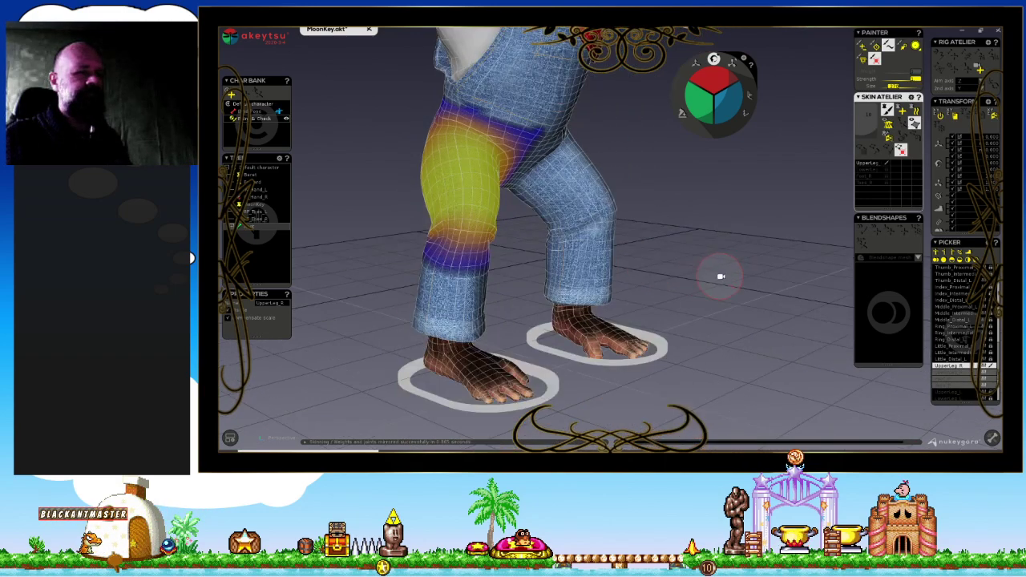
scroll(674, 281, up, 5)
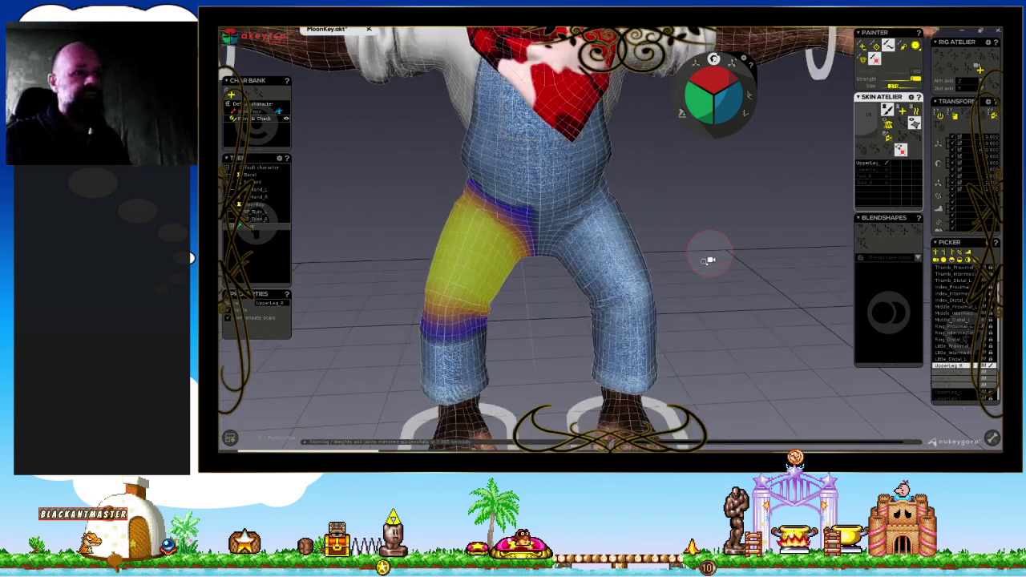
scroll(709, 260, down, 5)
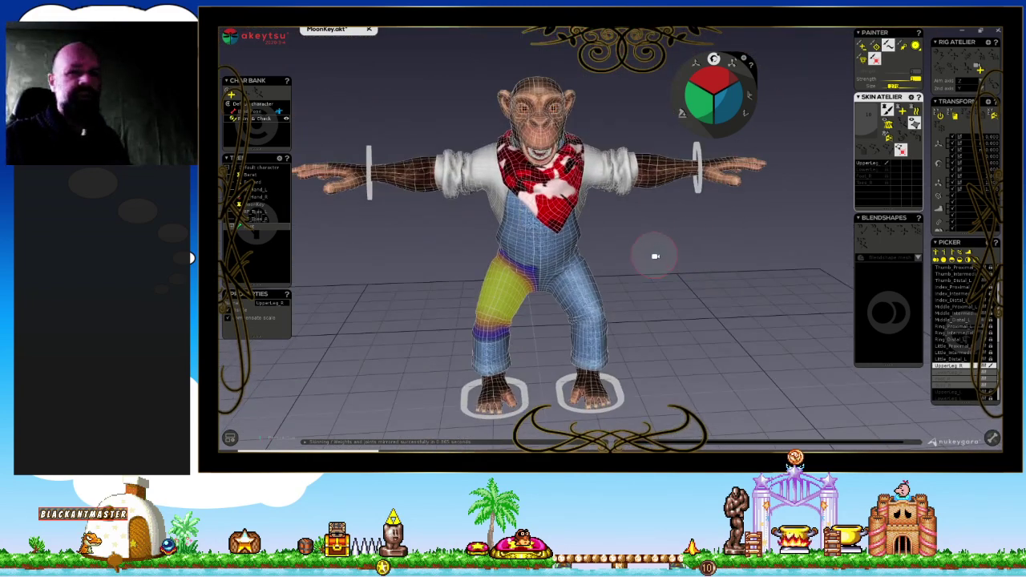
key(Down)
key(Down)
key(Down)
key(Down)
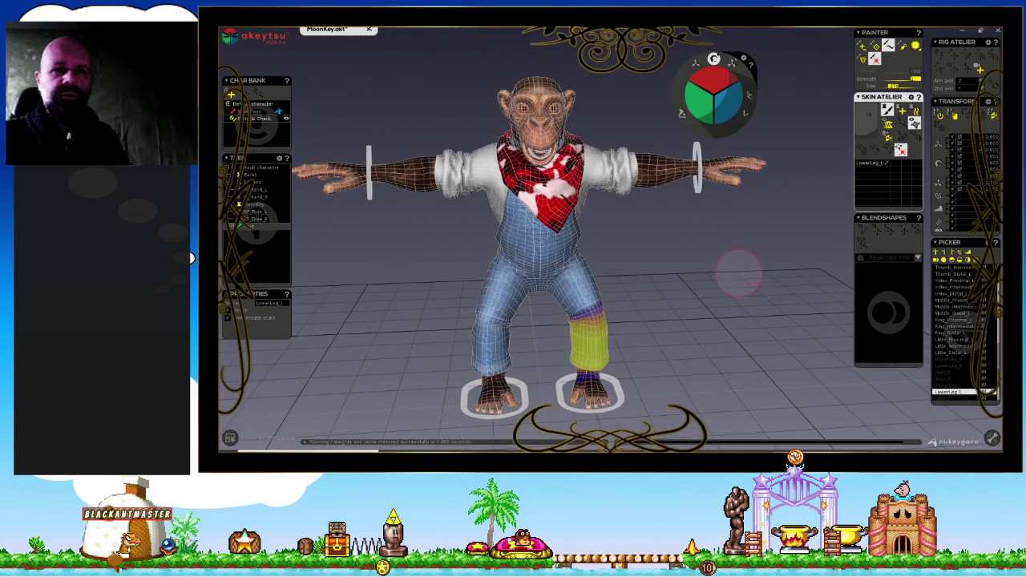
key(Down)
key(Down)
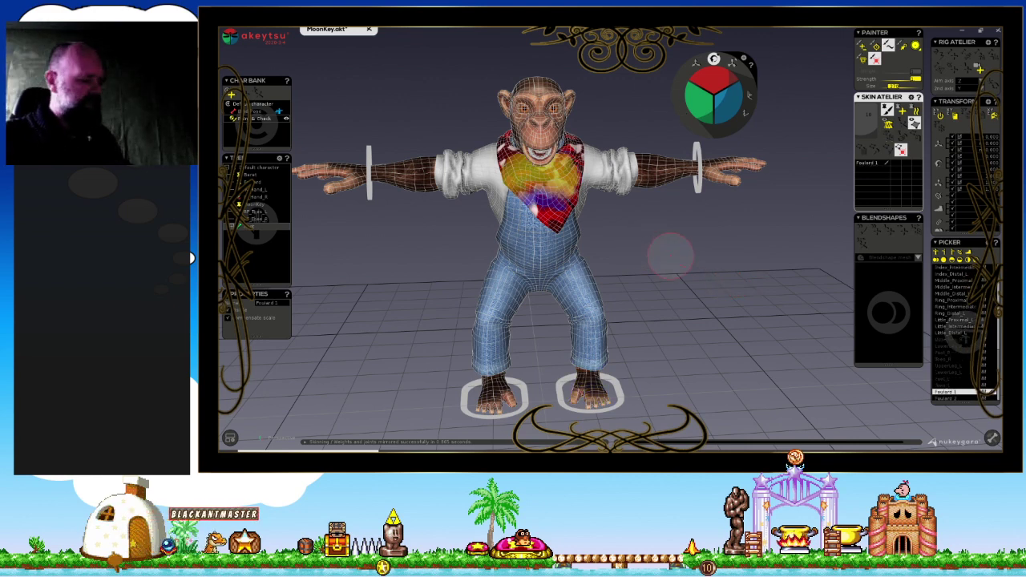
Isolate the bandana mesh and lower Foulard 1 weight along the scarf's right and left sides.
middle_drag(639, 257, 591, 243)
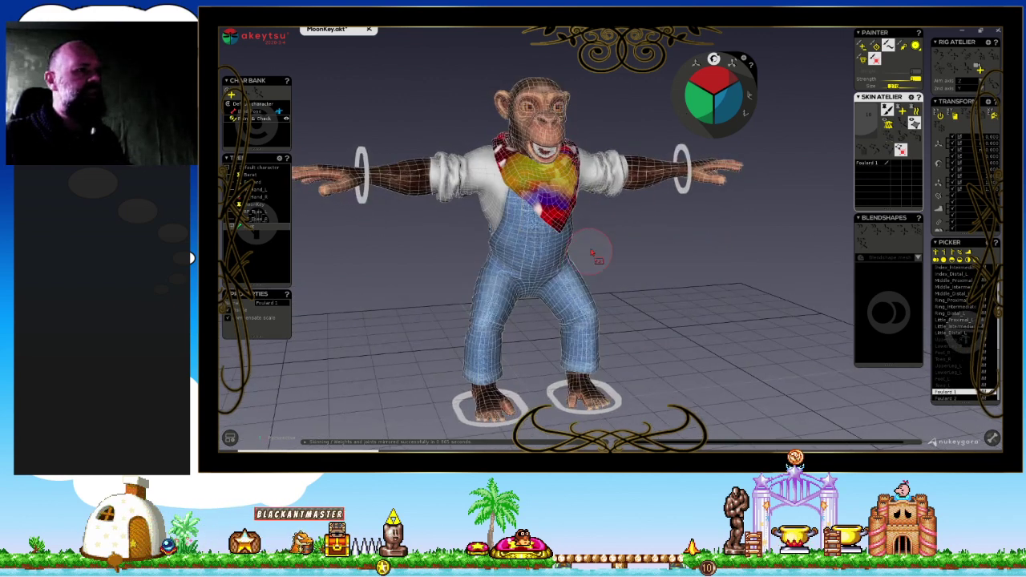
click(914, 125)
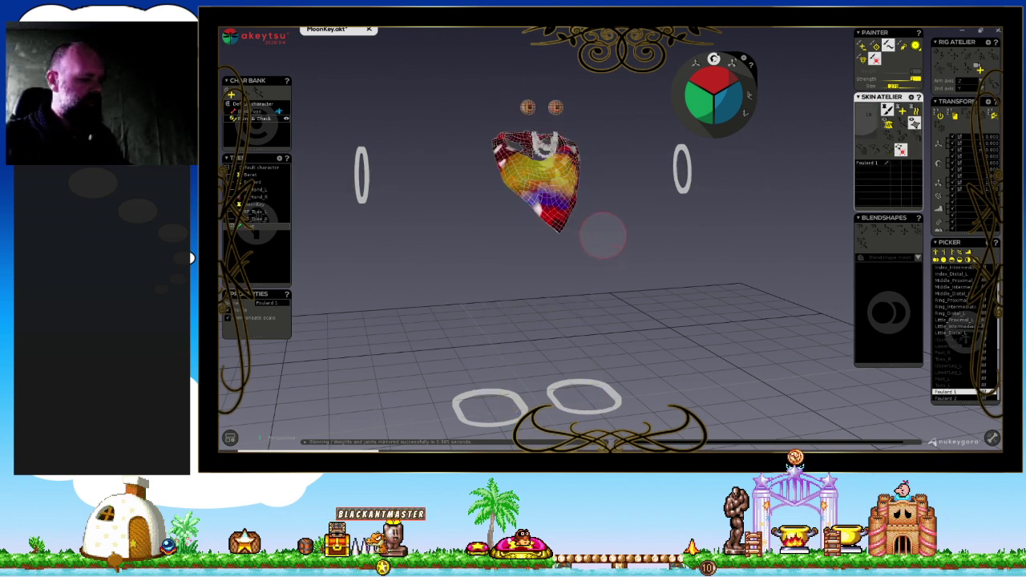
middle_drag(610, 251, 694, 230)
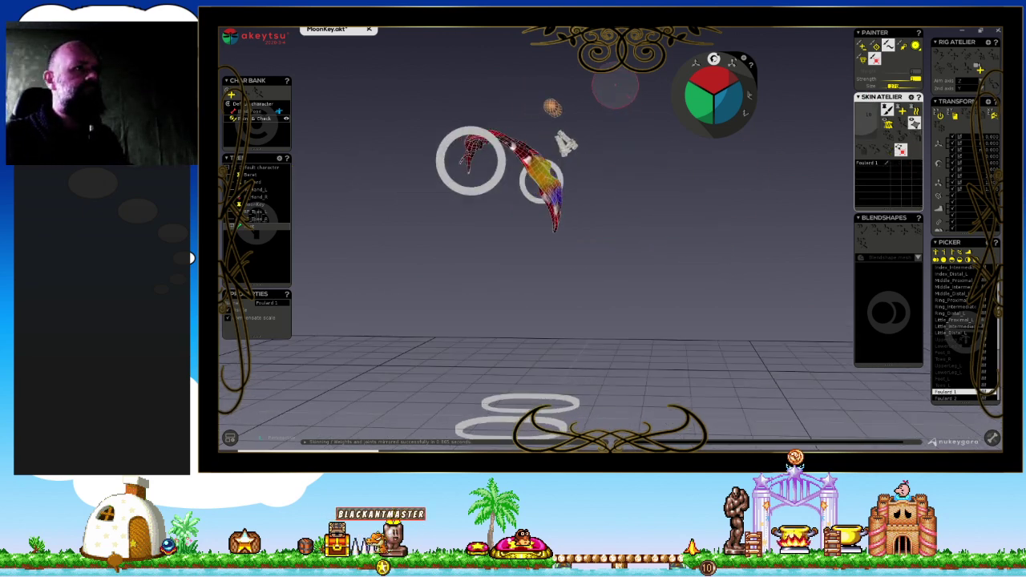
drag(593, 78, 540, 141)
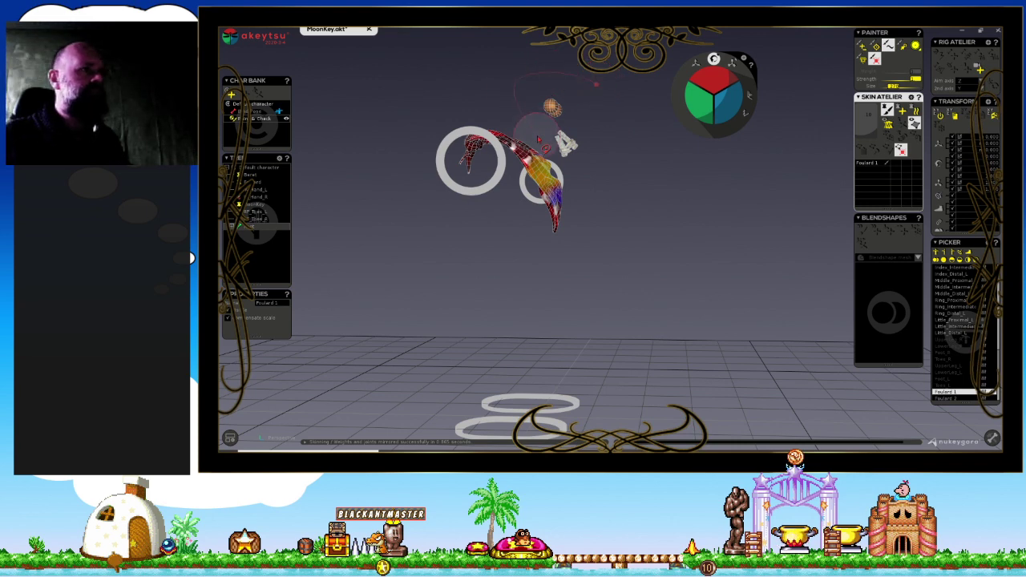
click(591, 84)
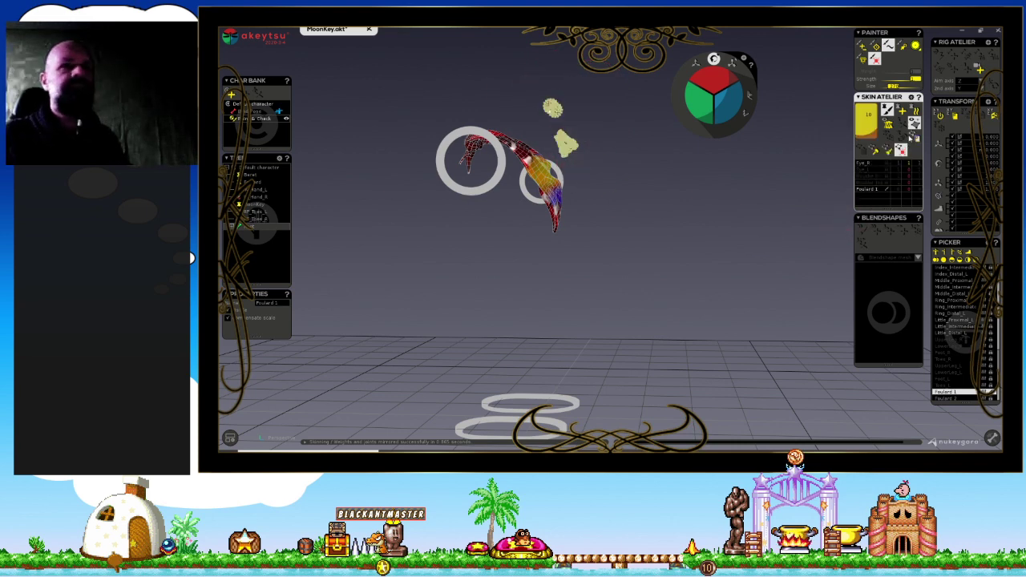
middle_drag(641, 216, 556, 287)
scroll(591, 240, up, 2)
scroll(591, 240, up, 2)
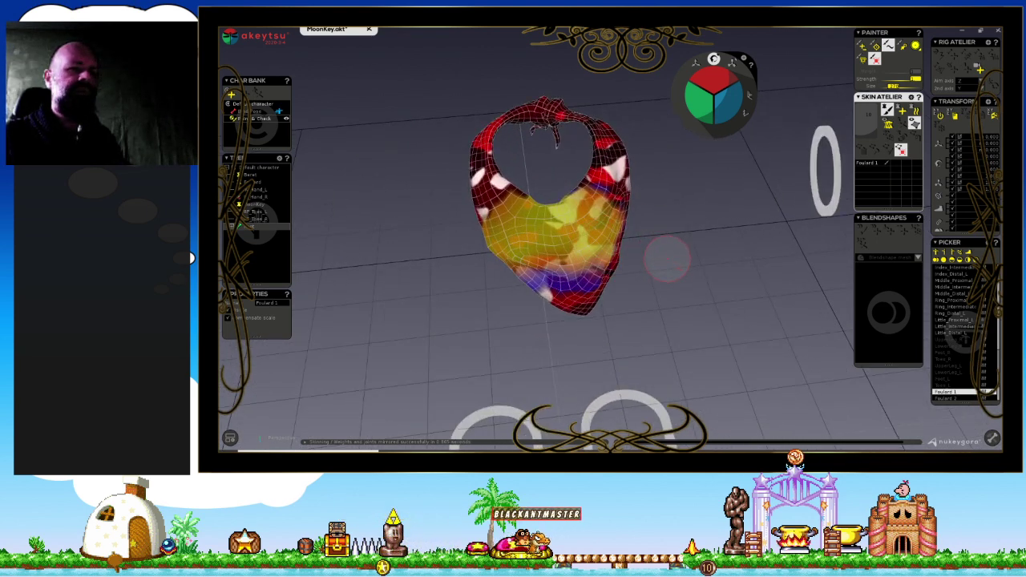
mouse_move(631, 203)
mouse_down()
mouse_move(586, 176)
mouse_move(624, 161)
mouse_up()
drag(508, 225, 481, 210)
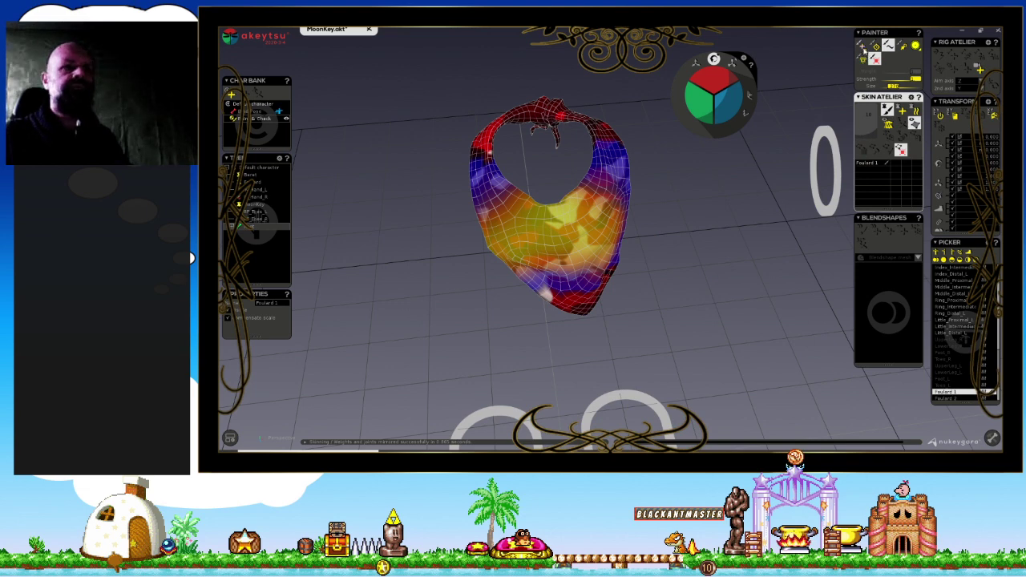
Add Foulard 2 weight over the scarf's lower tip and remove Foulard 1 weight there.
key(Down)
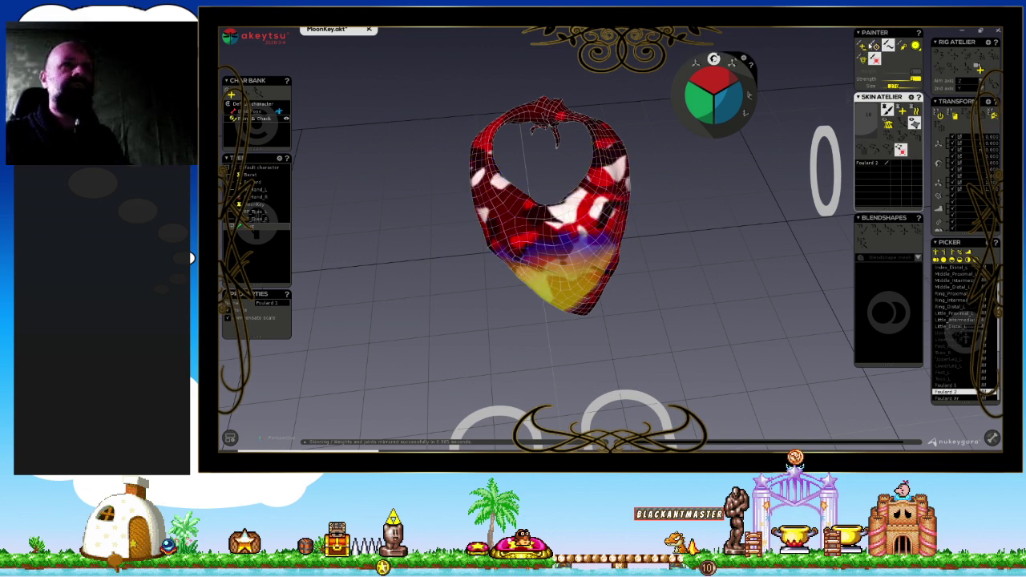
click(862, 47)
drag(606, 303, 487, 248)
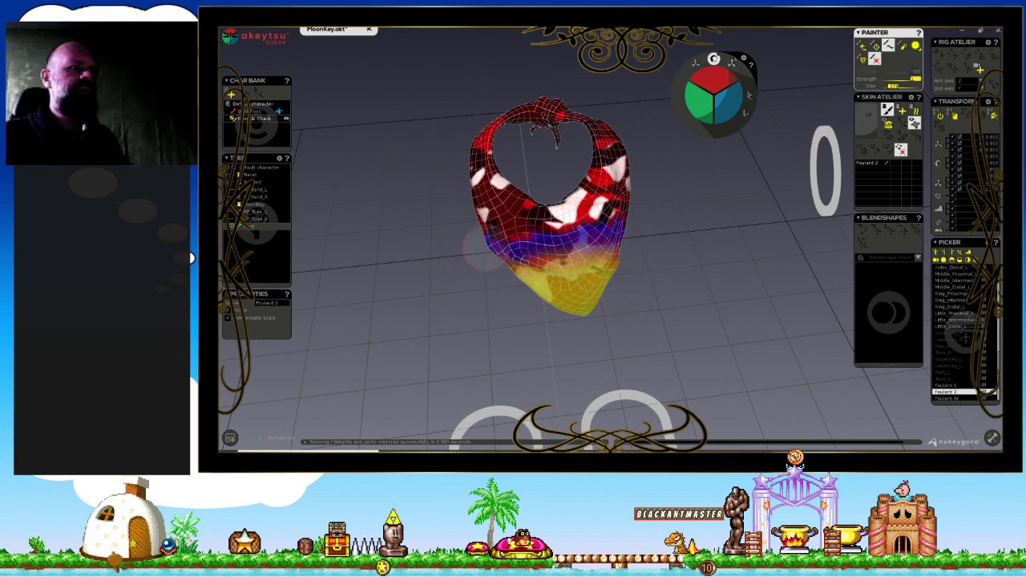
key(Up)
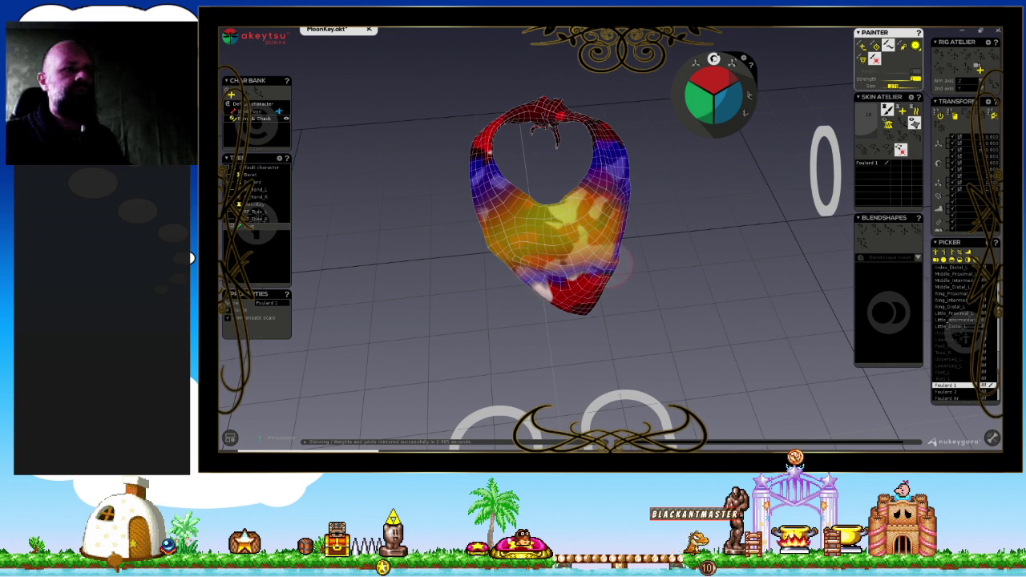
mouse_move(613, 265)
mouse_down()
mouse_move(453, 272)
mouse_move(603, 265)
mouse_up()
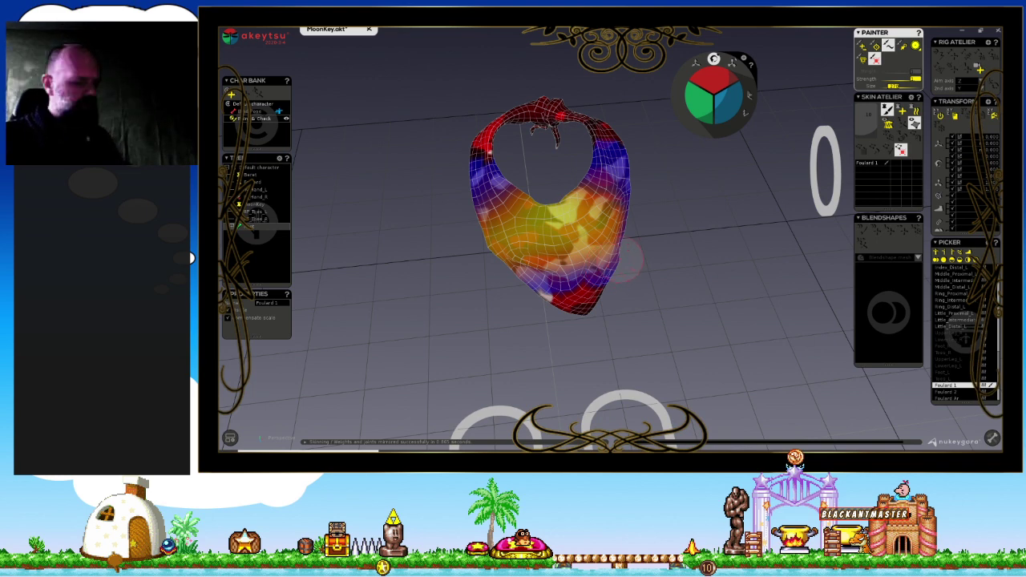
Check the scarf from below and above, then move on to the Foulard Ar joint.
mouse_move(633, 293)
middle_down()
mouse_move(653, 243)
mouse_move(618, 273)
middle_up()
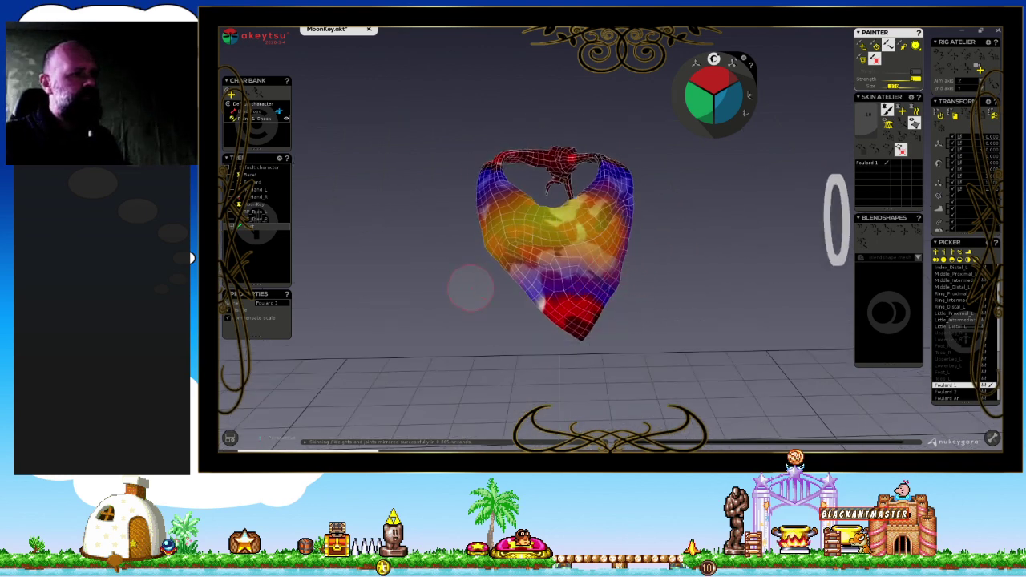
mouse_move(470, 287)
middle_down()
mouse_move(385, 115)
mouse_move(388, 150)
mouse_move(699, 217)
mouse_move(711, 232)
mouse_move(623, 236)
middle_up()
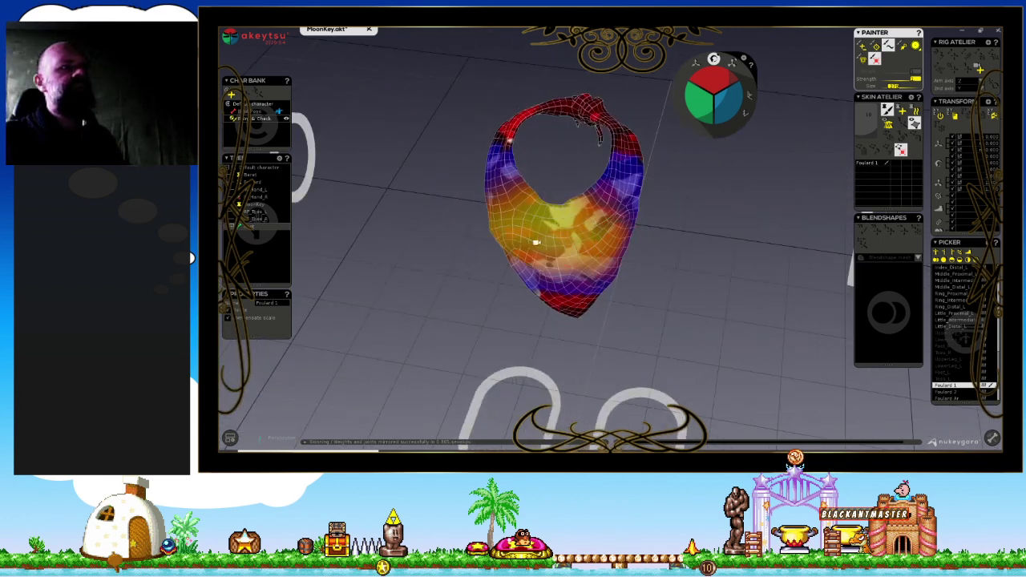
key(Down)
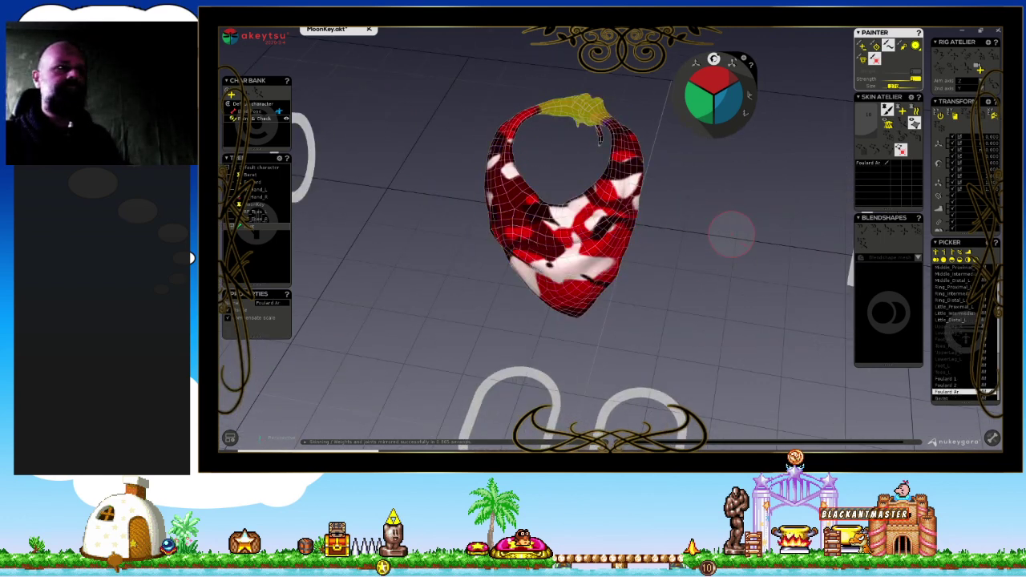
Reduce Foulard Ar weight on the scarf's right edge.
middle_drag(705, 202, 711, 265)
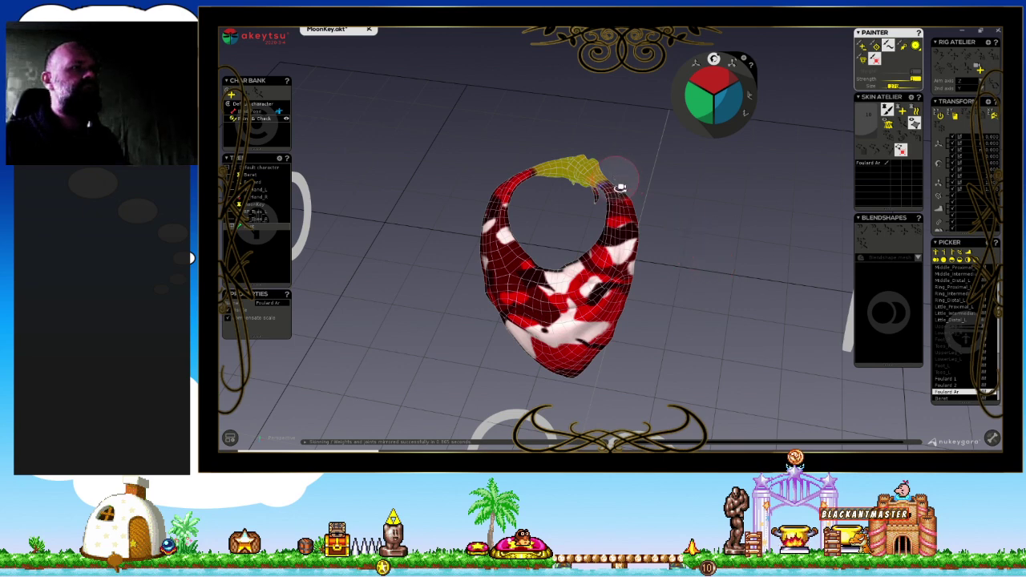
middle_drag(618, 187, 615, 211)
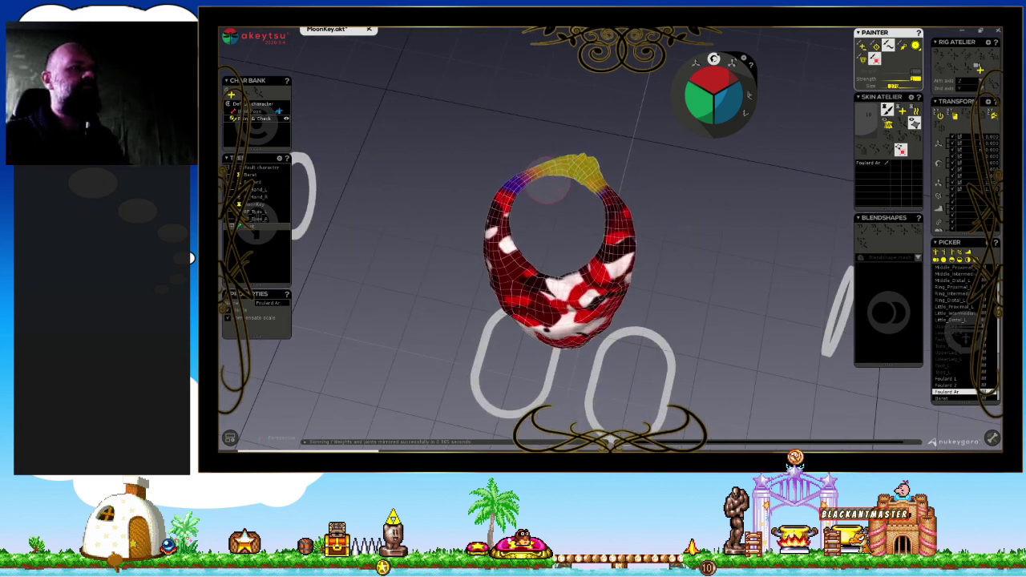
drag(549, 186, 613, 170)
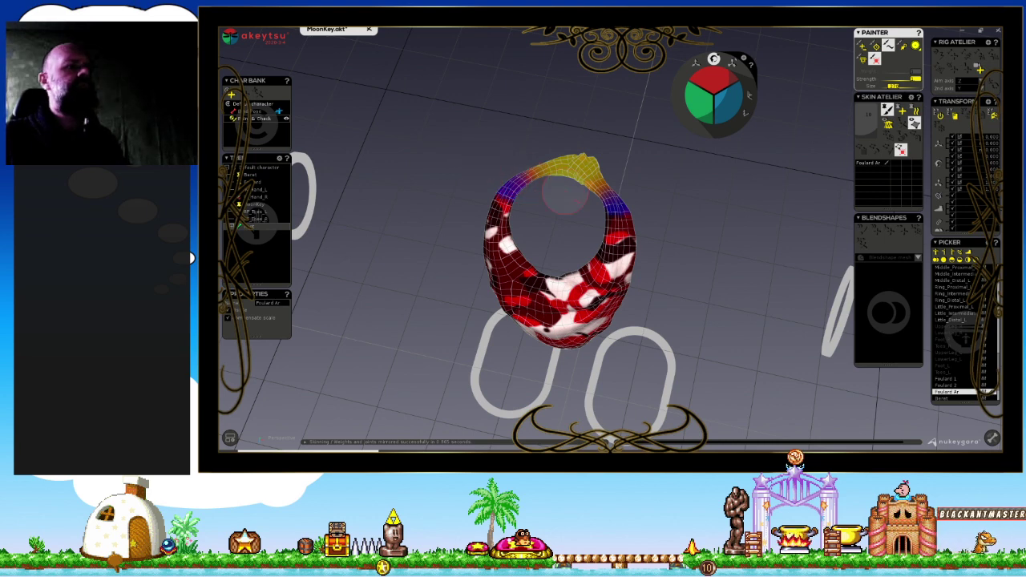
mouse_move(682, 214)
middle_down()
mouse_move(522, 69)
mouse_move(653, 202)
mouse_move(621, 193)
mouse_move(595, 206)
middle_up()
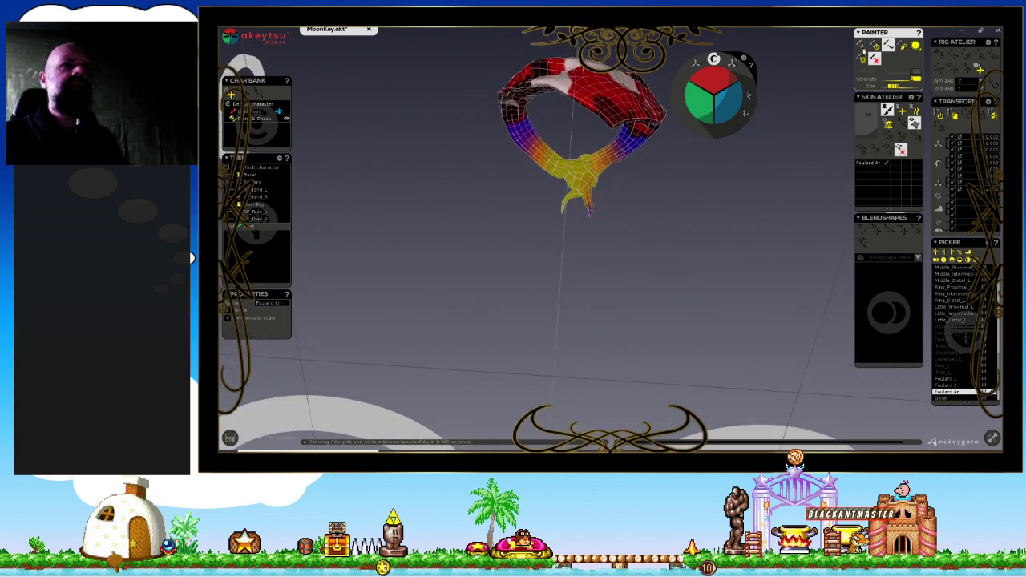
Pick a different weight-painting brush, view the bandana from the front, and show the Beret bone's weights.
click(862, 46)
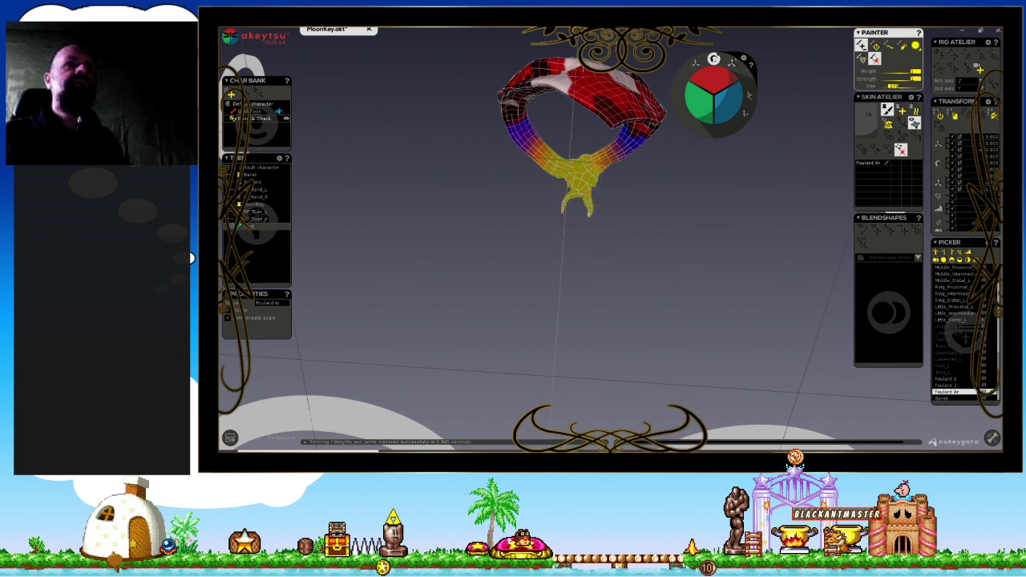
click(888, 46)
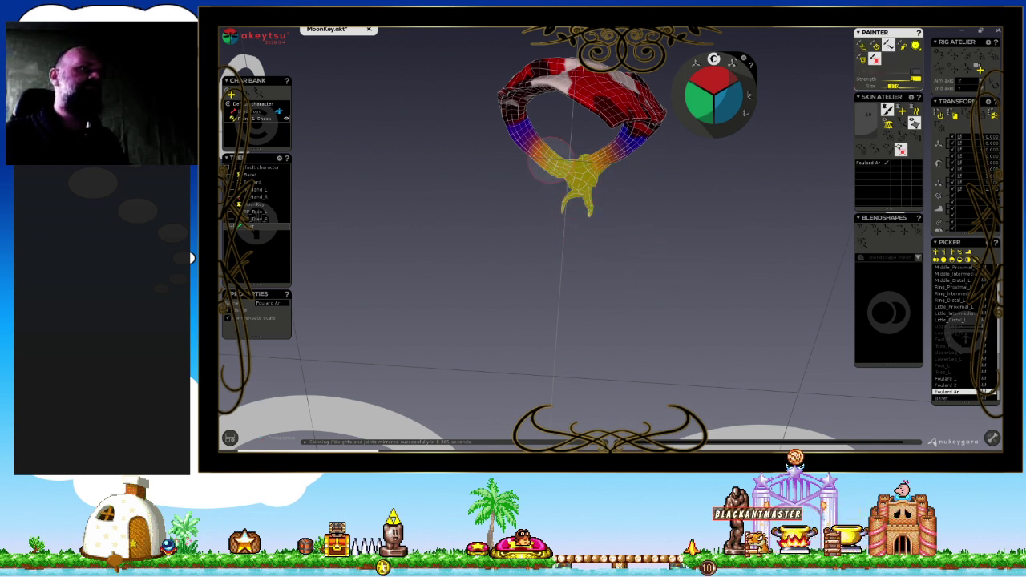
mouse_move(625, 206)
middle_down()
mouse_move(470, 320)
mouse_move(465, 366)
mouse_move(615, 344)
mouse_move(609, 337)
middle_up()
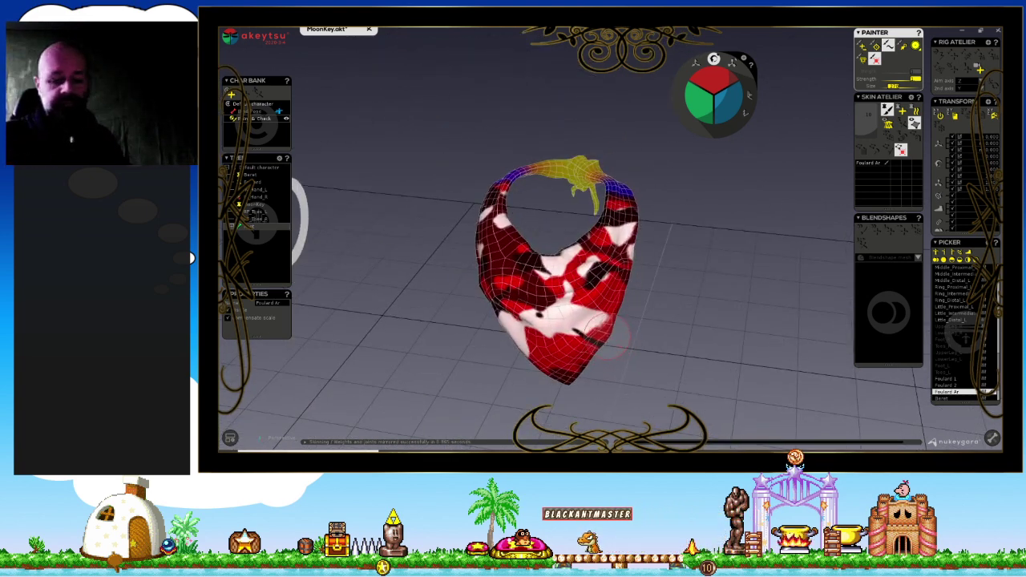
click(610, 337)
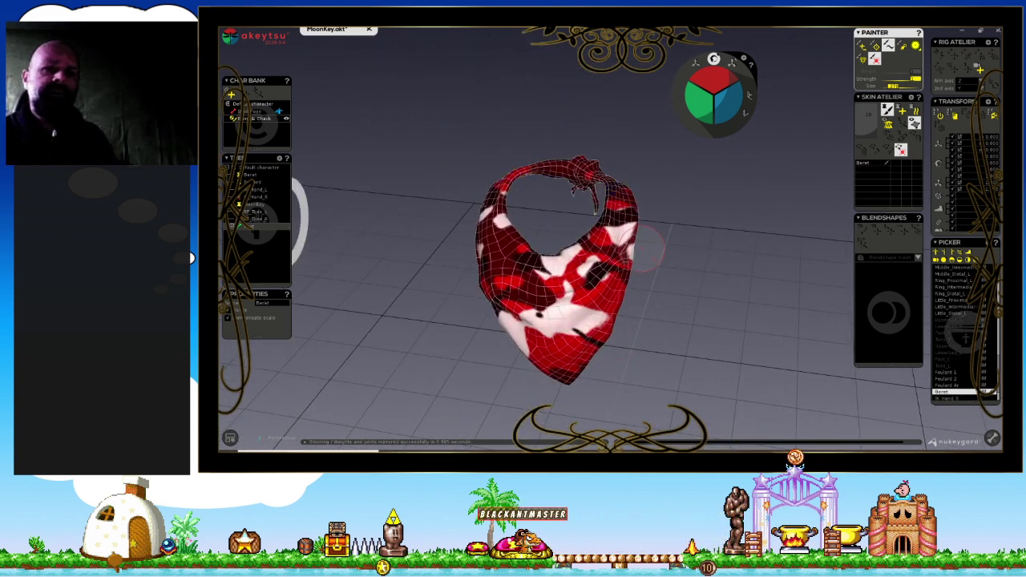
Show the whole chimp, flood the beret with full Beret weight, and zoom out to a level view.
click(914, 122)
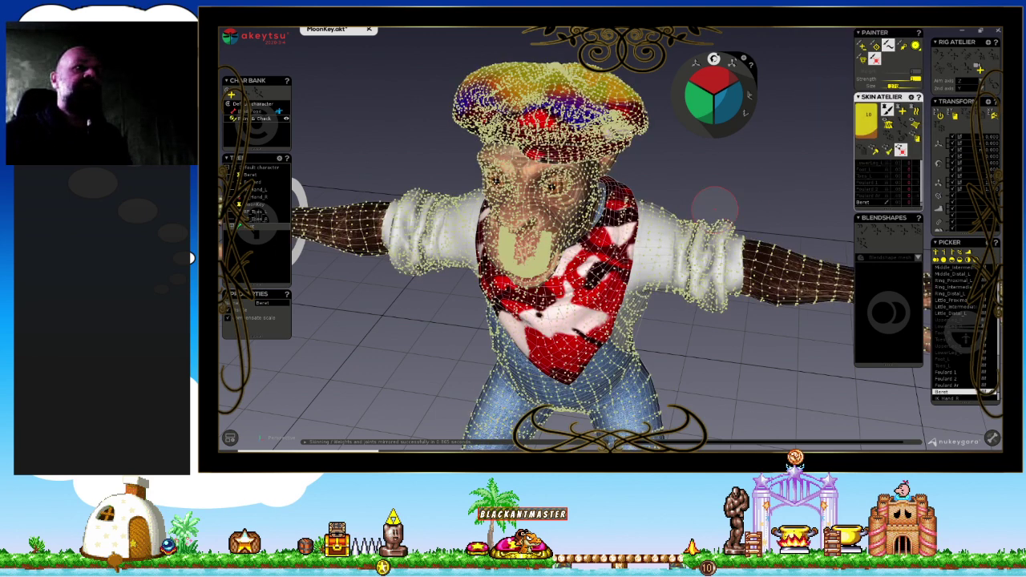
click(651, 110)
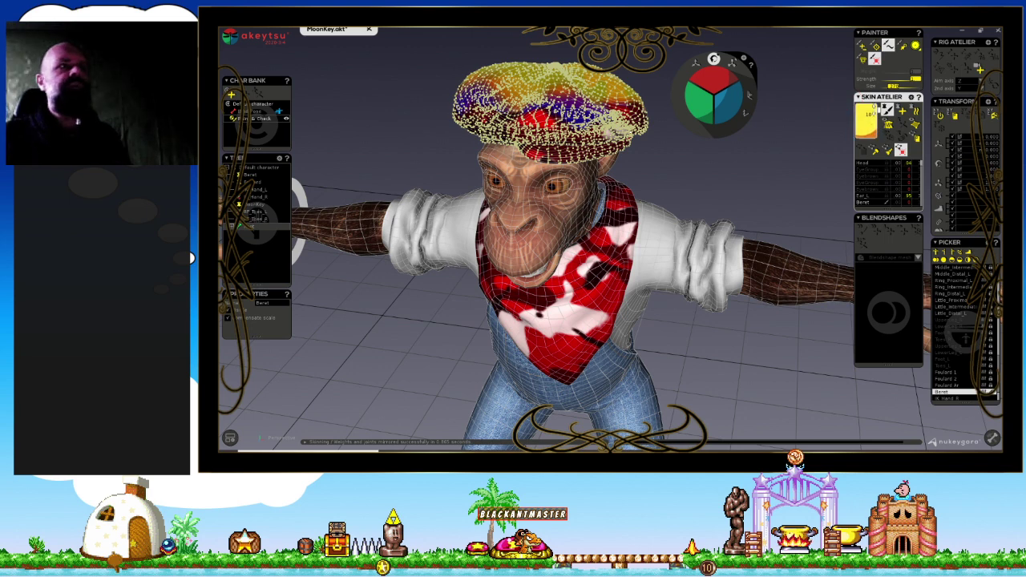
click(867, 120)
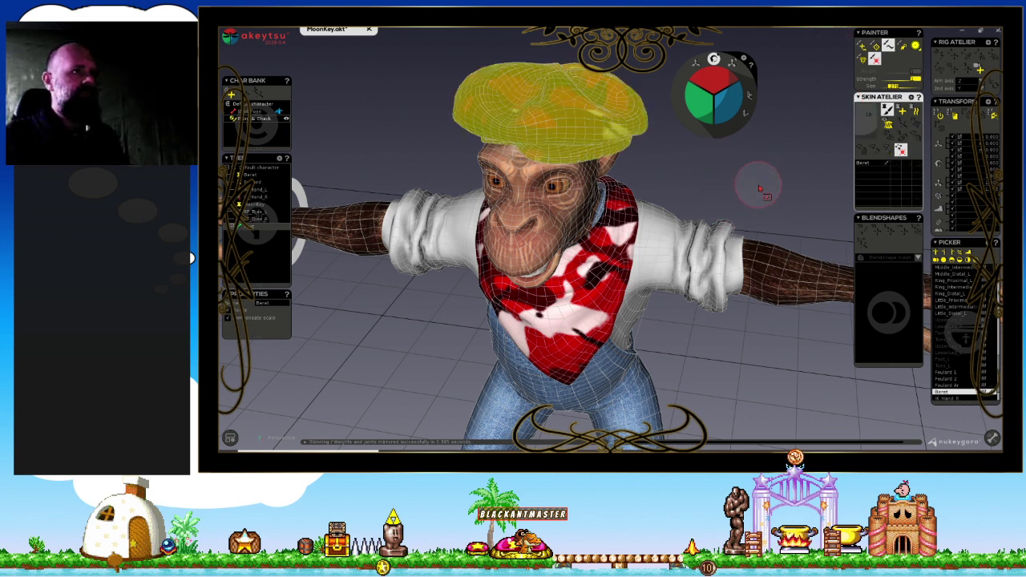
scroll(721, 180, down, 5)
scroll(722, 181, down, 1)
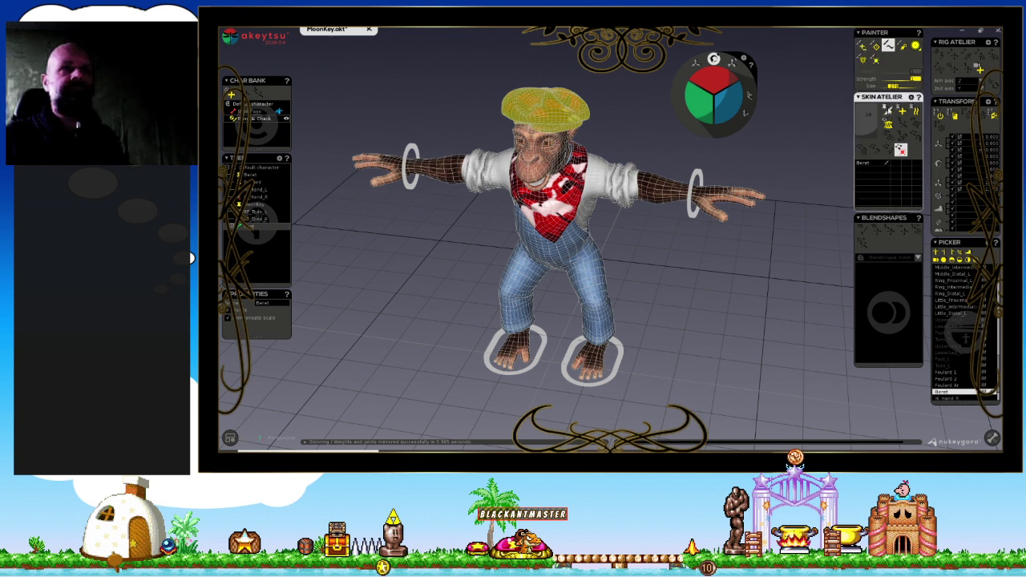
middle_drag(660, 234, 736, 257)
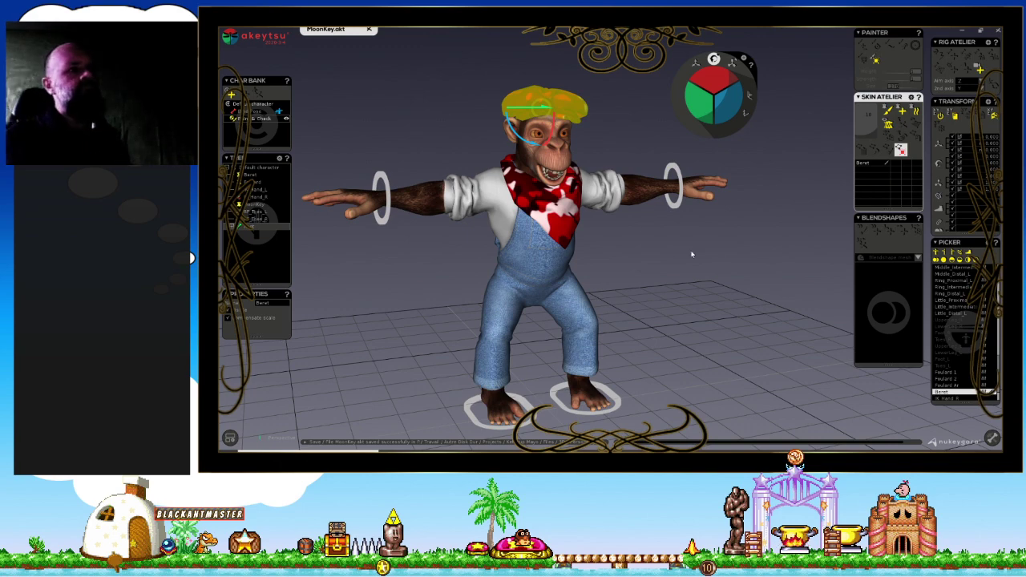
Lift the beret above the head to test it, then reset it back onto the head.
middle_drag(416, 125, 563, 165)
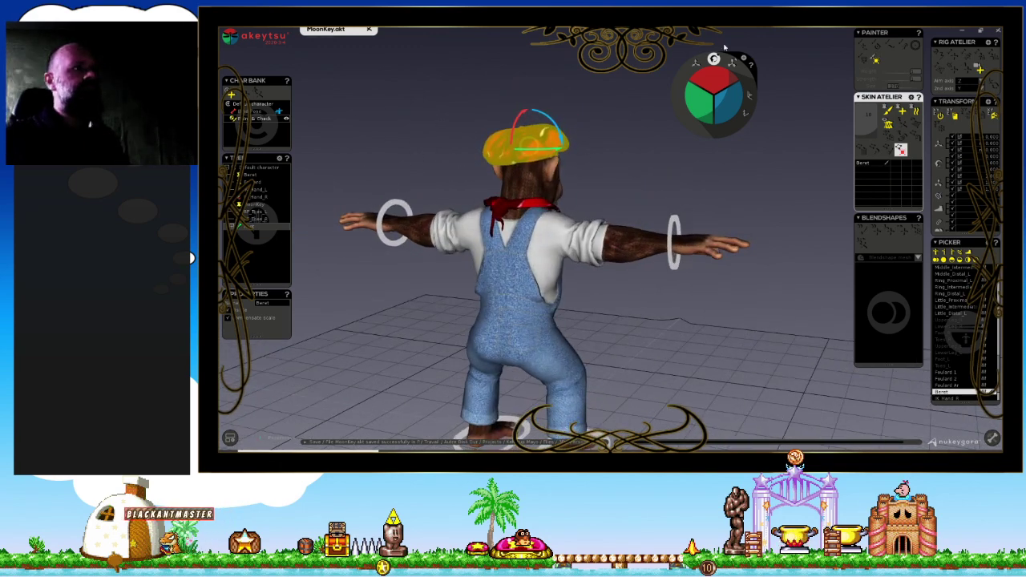
middle_drag(563, 166, 575, 137)
drag(543, 127, 544, 80)
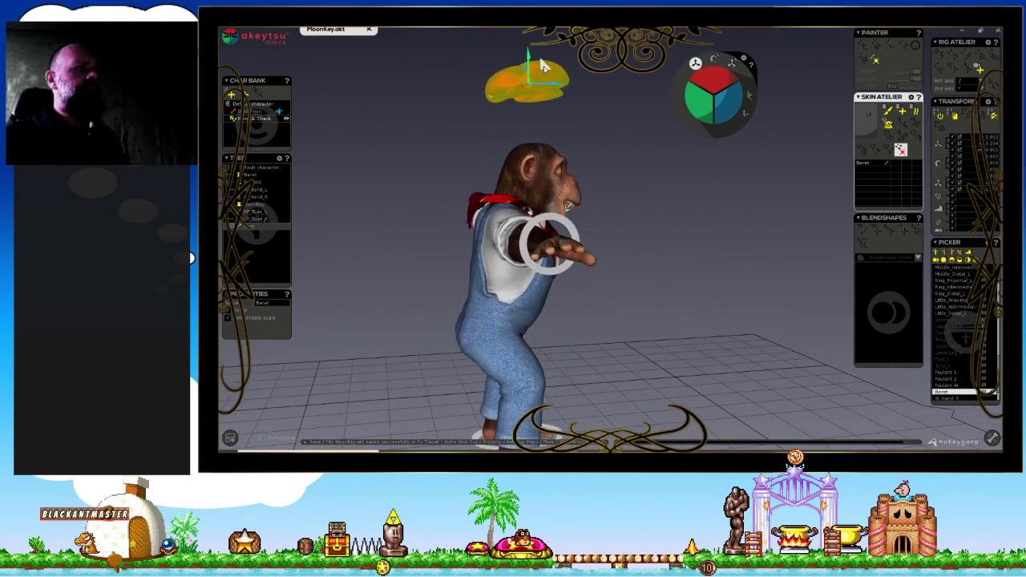
mouse_move(572, 119)
middle_down()
mouse_move(466, 215)
mouse_move(620, 208)
mouse_move(514, 76)
middle_up()
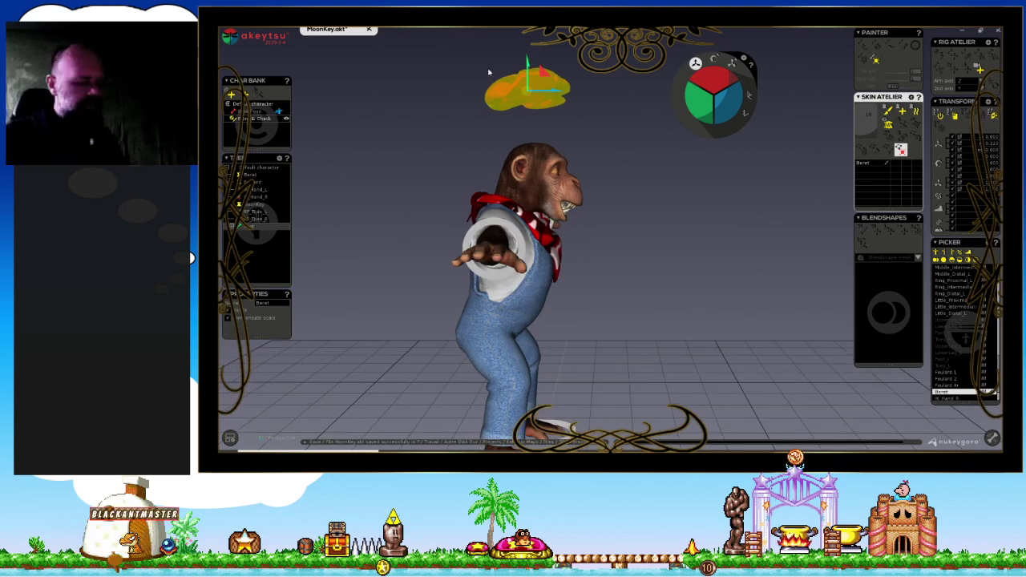
mouse_move(636, 153)
middle_down()
mouse_move(653, 220)
mouse_move(560, 216)
middle_up()
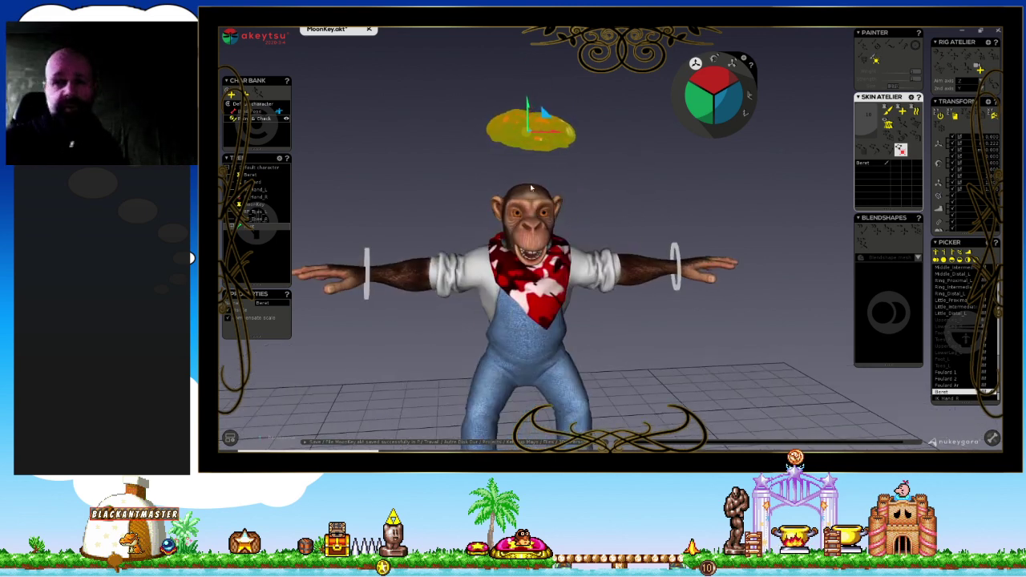
click(940, 114)
Select the Bouche mouth controller on the cheek to show its weights.
mouse_move(606, 197)
middle_down()
mouse_move(714, 192)
mouse_move(681, 245)
mouse_move(679, 227)
middle_up()
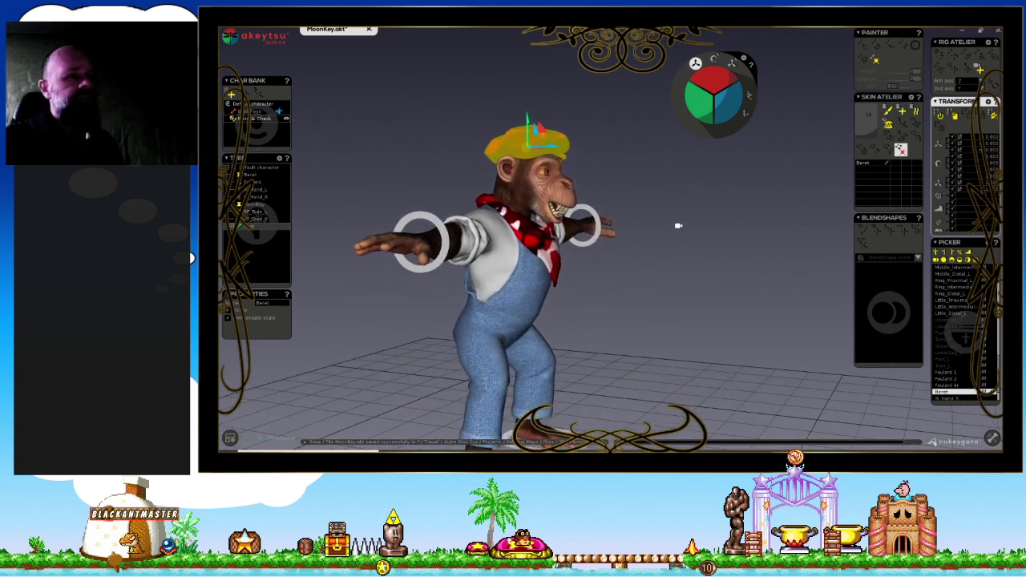
scroll(681, 233, up, 3)
click(543, 234)
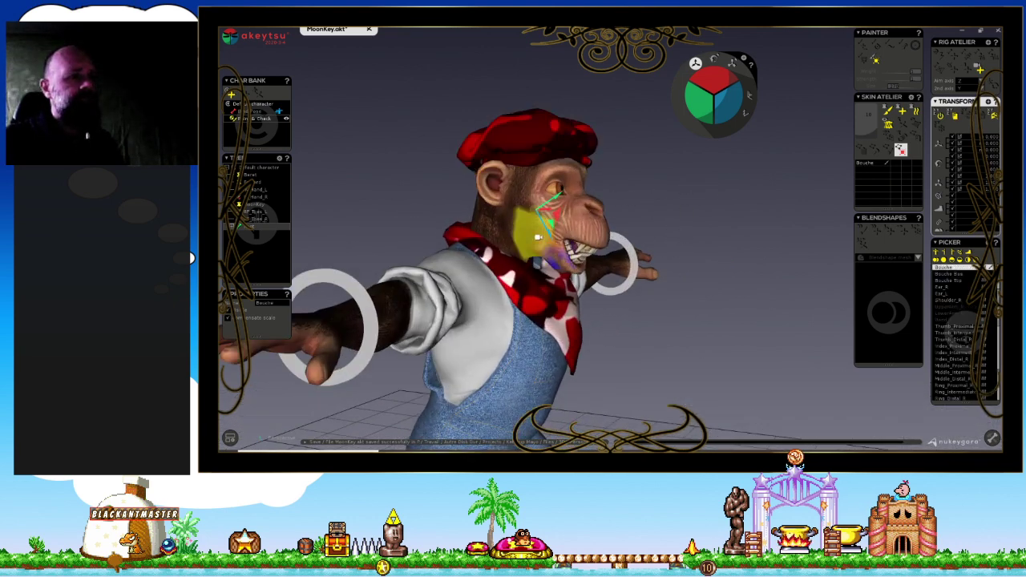
middle_drag(544, 234, 673, 318)
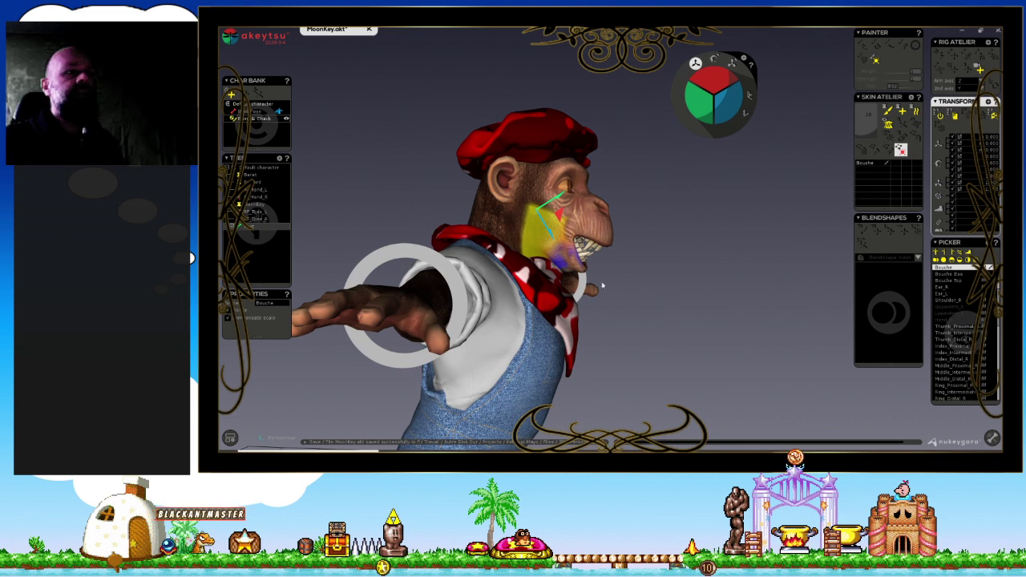
Paint and smooth the Bouche weights up the cheek and along both sides of the jaw.
click(889, 107)
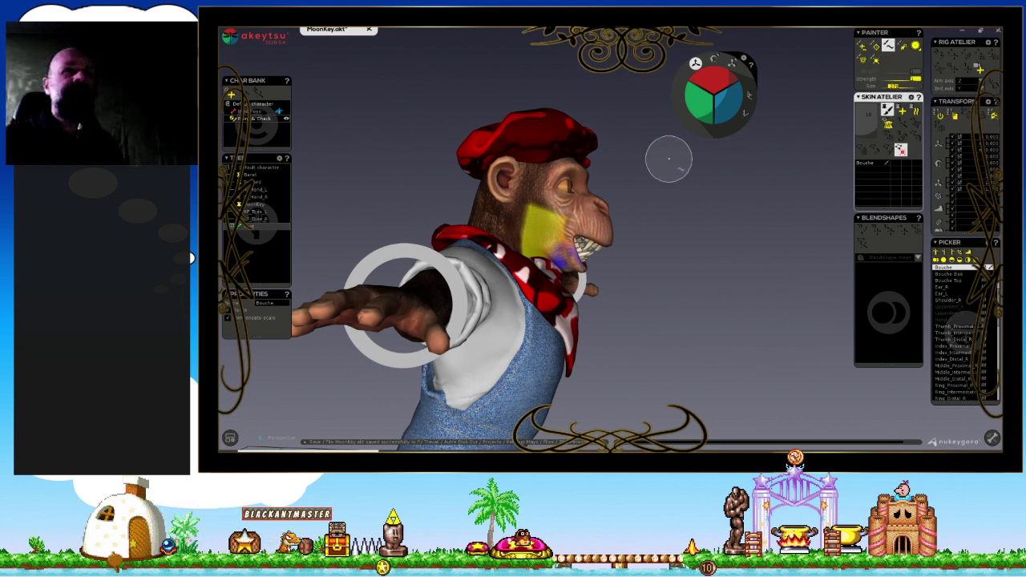
scroll(669, 159, up, 2)
mouse_move(585, 285)
mouse_down()
mouse_move(532, 212)
mouse_move(526, 229)
mouse_move(509, 234)
mouse_move(522, 278)
mouse_move(518, 229)
mouse_move(531, 259)
mouse_move(518, 229)
mouse_up()
mouse_move(518, 230)
middle_down()
mouse_move(522, 221)
mouse_move(348, 230)
mouse_move(501, 244)
middle_up()
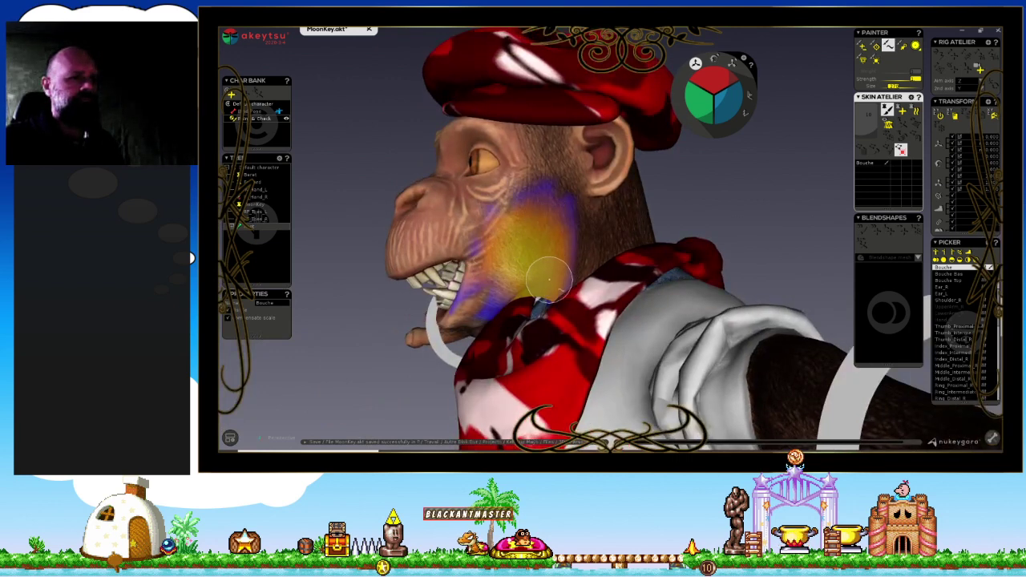
mouse_move(555, 281)
mouse_down()
mouse_move(550, 200)
mouse_move(502, 225)
mouse_up()
mouse_move(488, 297)
middle_down()
mouse_move(492, 280)
mouse_move(664, 280)
middle_up()
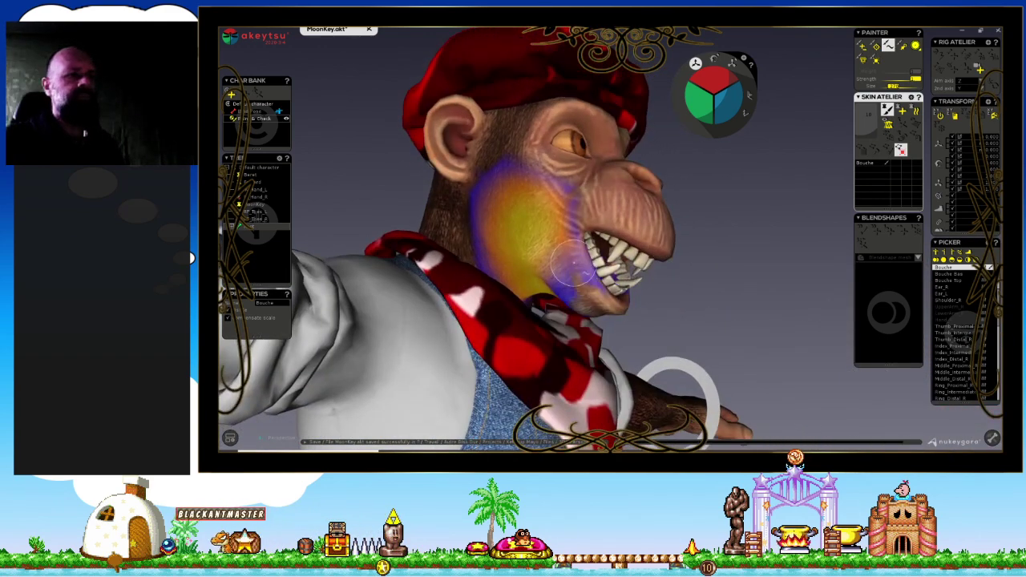
mouse_move(566, 297)
middle_down()
mouse_move(521, 265)
mouse_move(475, 262)
middle_up()
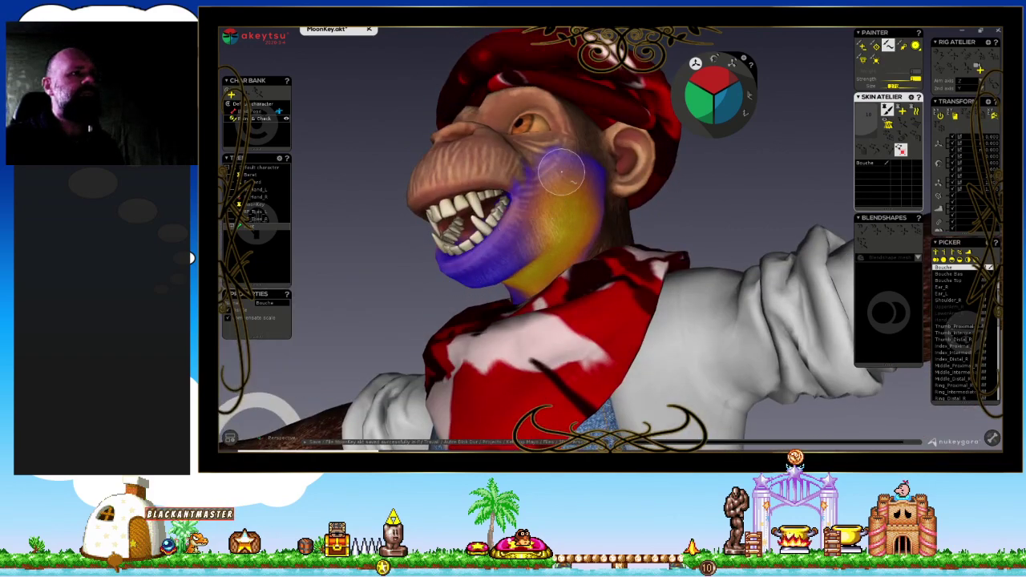
mouse_move(541, 198)
middle_down()
mouse_move(550, 217)
mouse_move(582, 219)
mouse_move(561, 229)
mouse_move(561, 265)
mouse_move(598, 245)
mouse_move(530, 228)
mouse_move(508, 210)
middle_up()
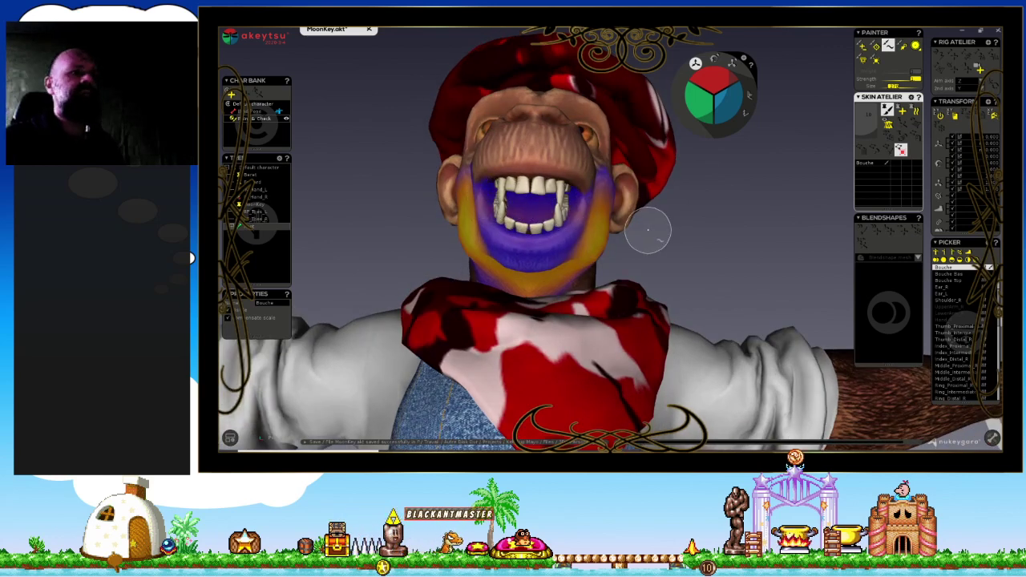
Switch to Bouche Bas and paint its weight along the neck and cheek.
key(Down)
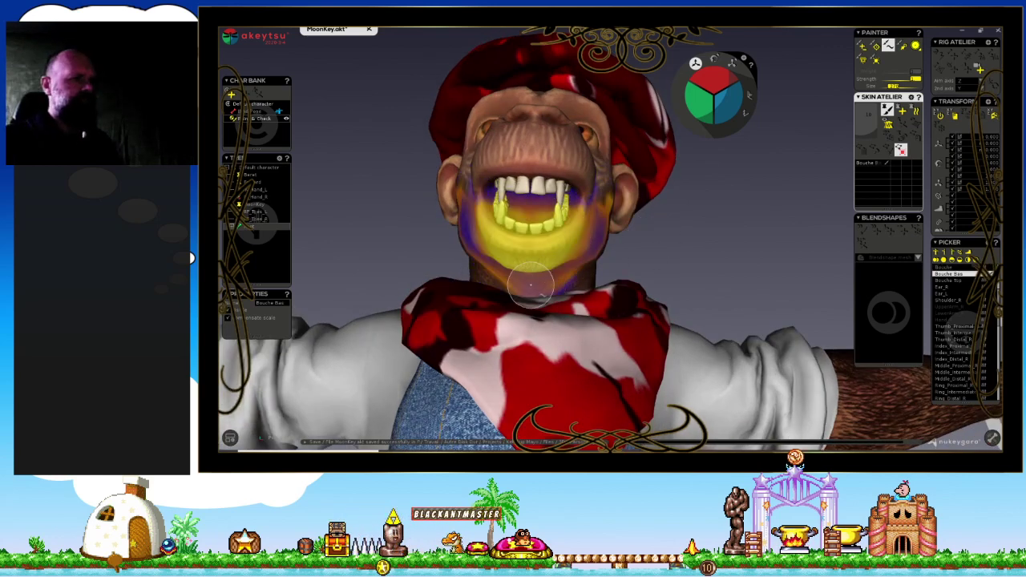
mouse_move(537, 277)
middle_down()
mouse_move(577, 289)
mouse_move(482, 241)
mouse_move(360, 217)
mouse_move(606, 173)
middle_up()
mouse_move(605, 159)
mouse_down()
mouse_move(616, 177)
mouse_move(602, 161)
mouse_move(563, 171)
mouse_up()
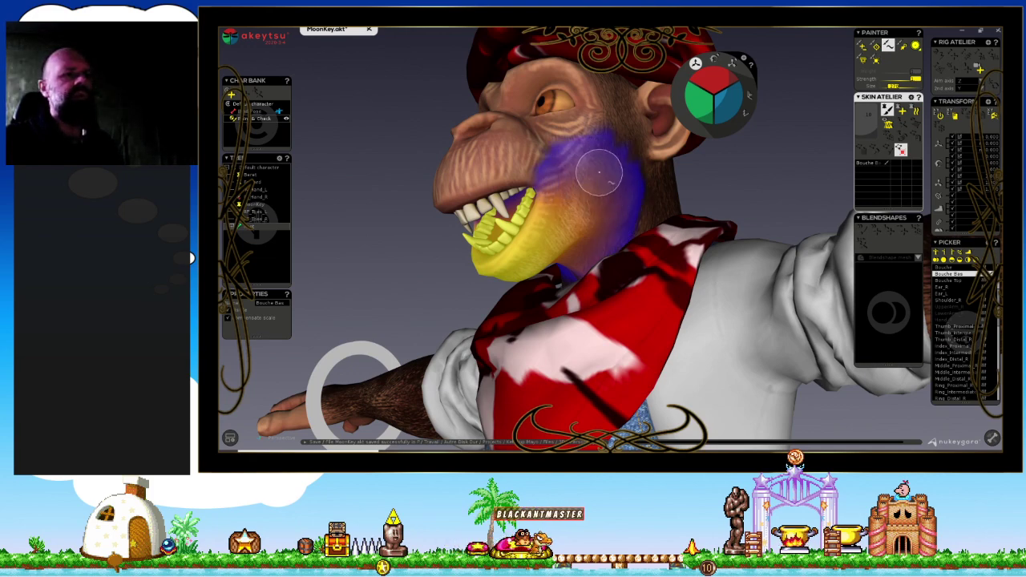
mouse_move(612, 176)
middle_down()
mouse_move(557, 198)
mouse_move(561, 223)
mouse_move(664, 201)
mouse_move(671, 188)
mouse_move(756, 245)
mouse_move(829, 155)
middle_up()
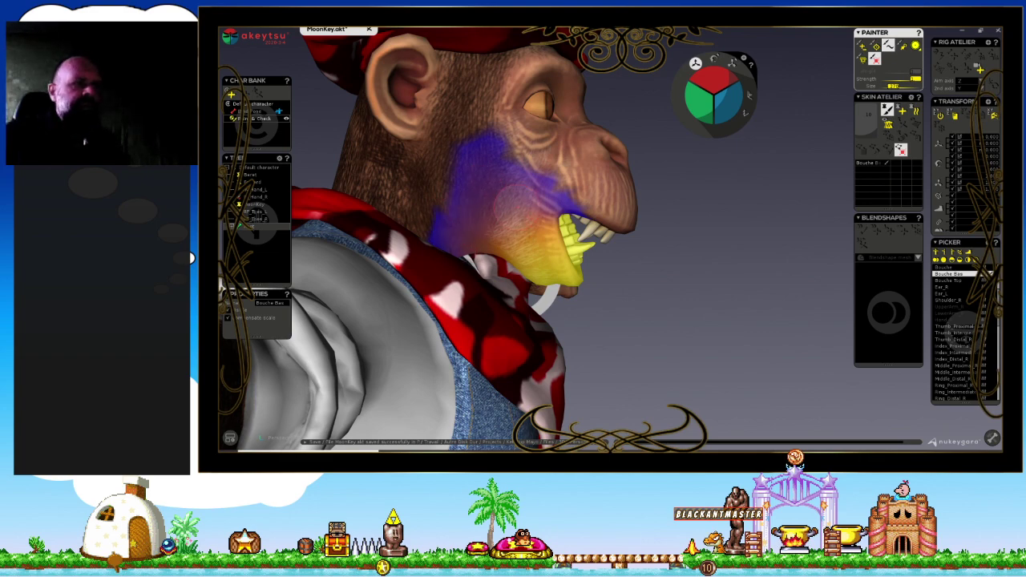
mouse_move(522, 281)
middle_down()
mouse_move(699, 331)
mouse_move(571, 379)
middle_up()
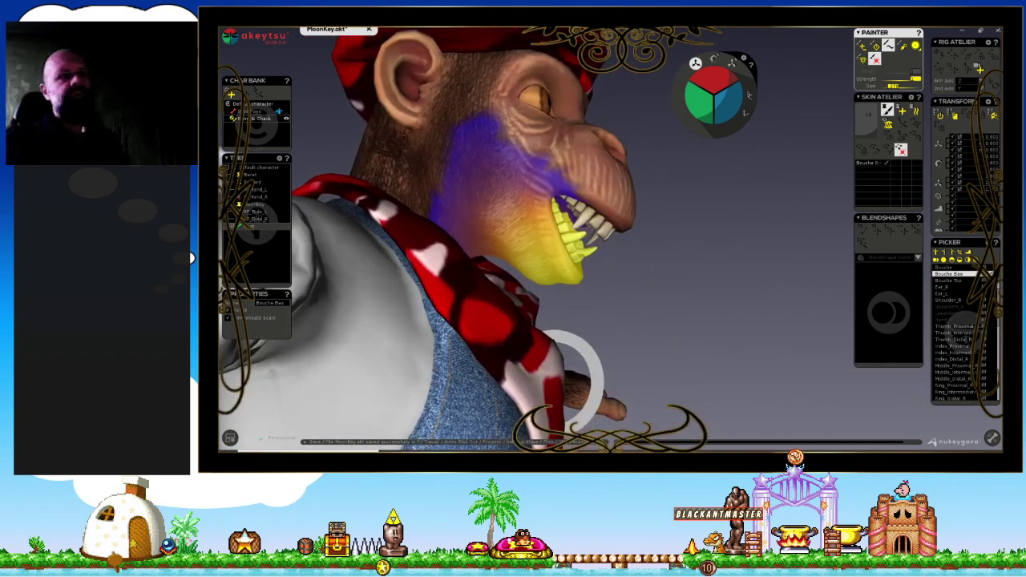
Test-rotate the lower jaw, then display the Bouche bone's cheek weights again.
key(Escape)
middle_drag(767, 165, 677, 305)
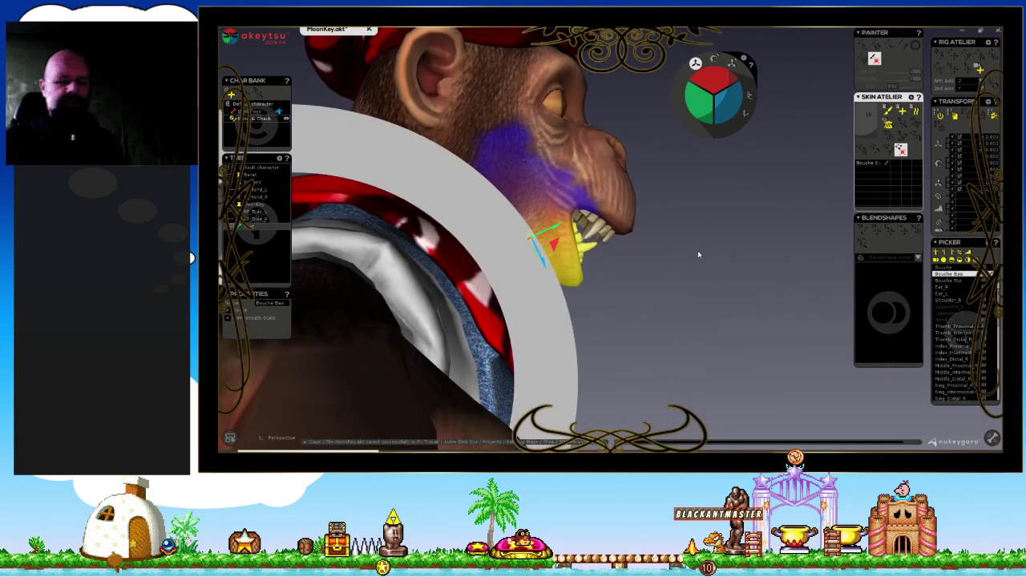
key(Up)
mouse_move(707, 254)
middle_down()
mouse_move(716, 271)
mouse_move(722, 108)
middle_up()
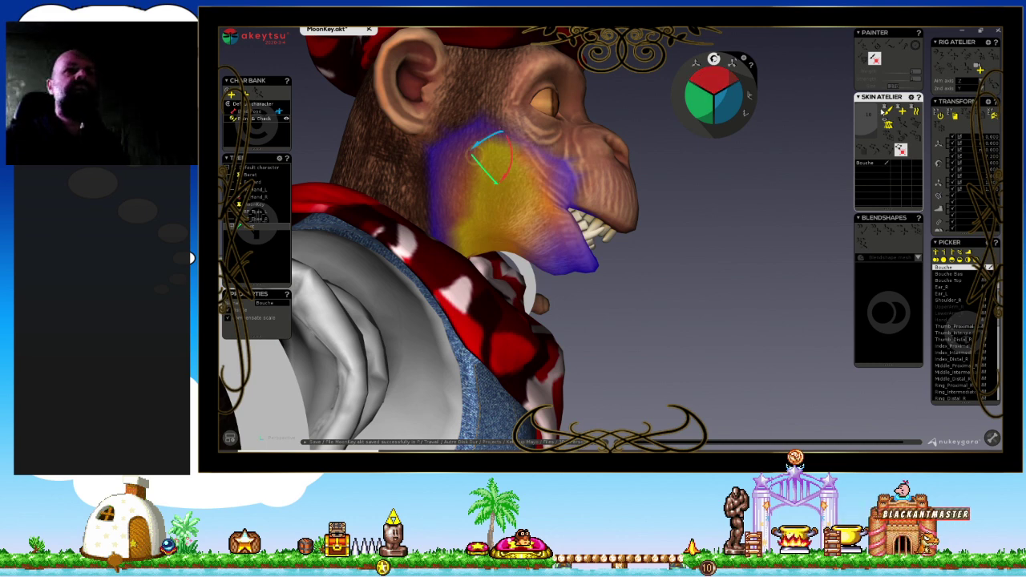
Show the Neck bone's weights and inspect them around the shoulder, collar and nape.
click(404, 207)
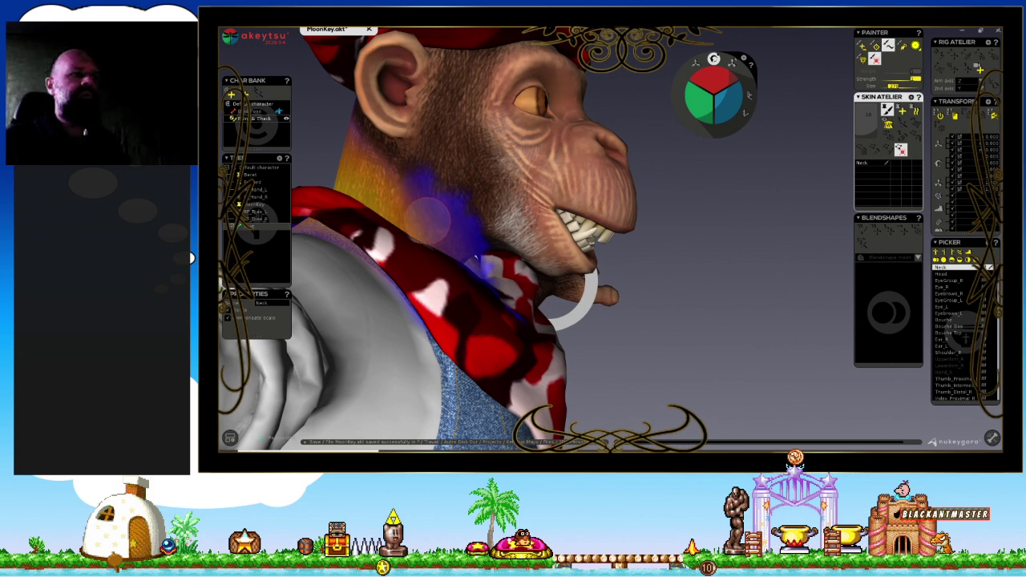
middle_drag(439, 227, 443, 200)
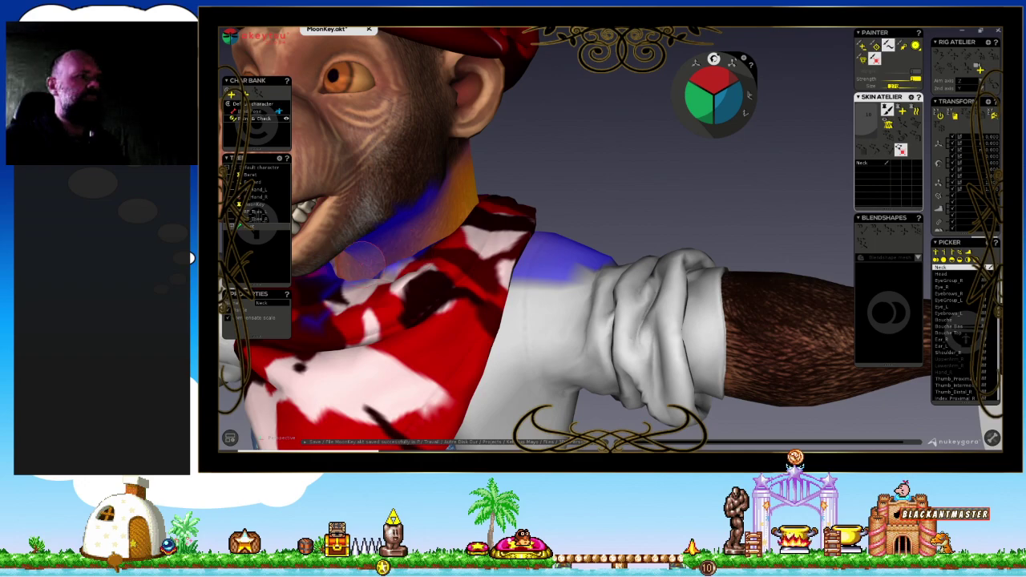
mouse_move(383, 245)
middle_down()
mouse_move(522, 276)
mouse_move(606, 281)
mouse_move(641, 335)
mouse_move(607, 327)
mouse_move(717, 348)
mouse_move(648, 332)
mouse_move(641, 307)
mouse_move(544, 232)
middle_up()
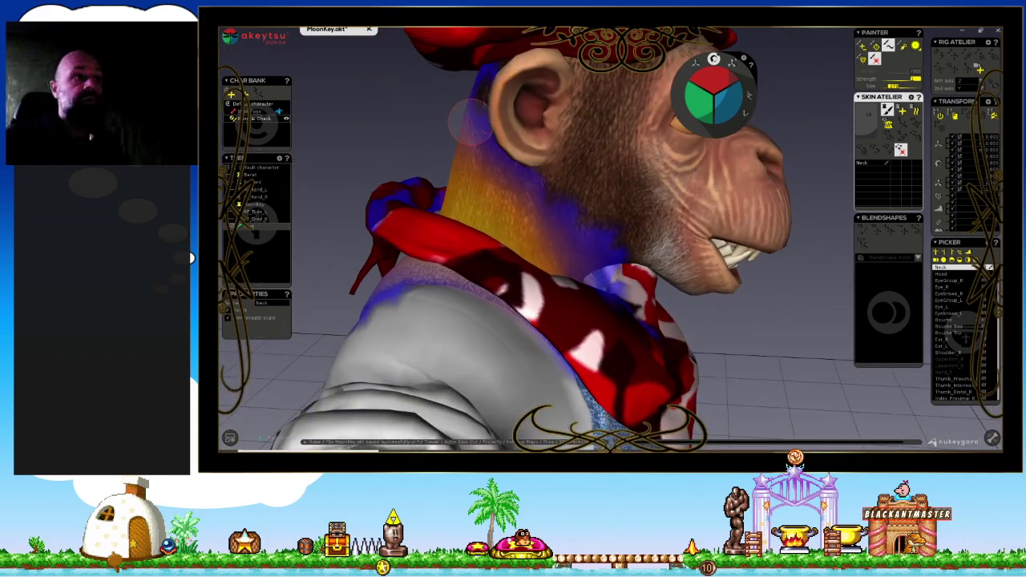
mouse_move(534, 194)
middle_down()
mouse_move(499, 200)
mouse_move(607, 165)
middle_up()
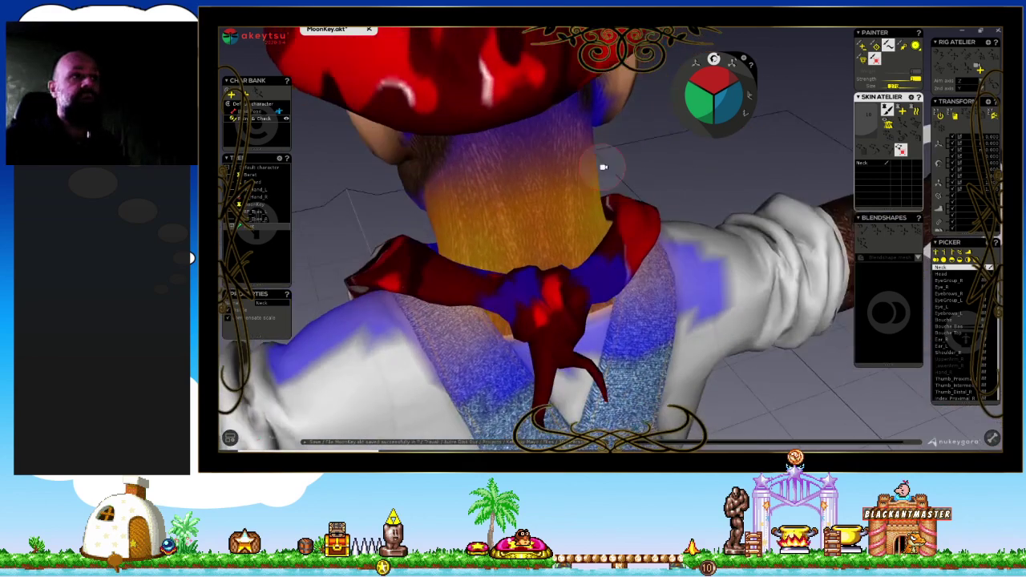
middle_drag(431, 215, 502, 157)
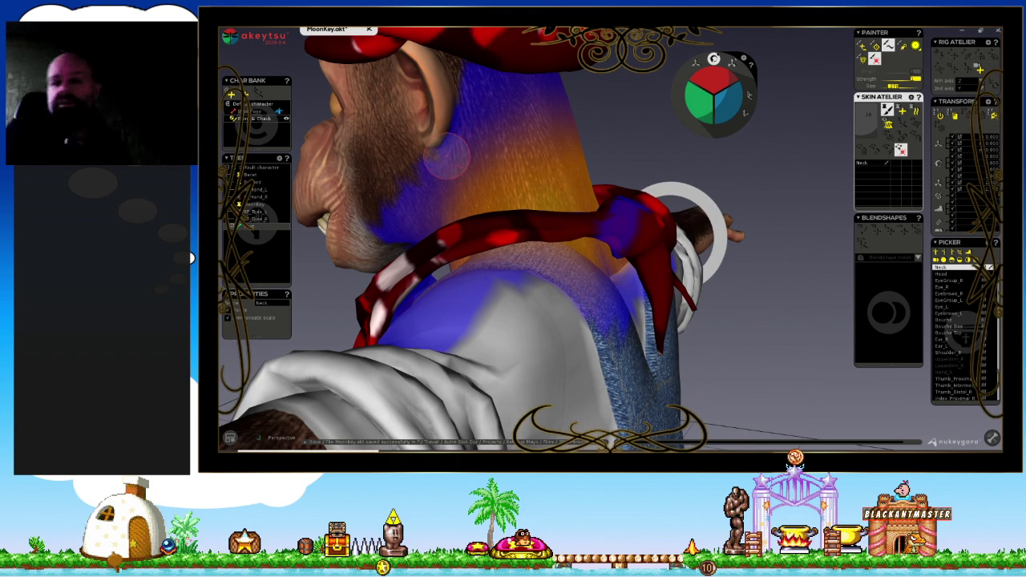
mouse_move(491, 196)
middle_down()
mouse_move(492, 186)
mouse_move(566, 219)
mouse_move(555, 232)
mouse_move(643, 241)
middle_up()
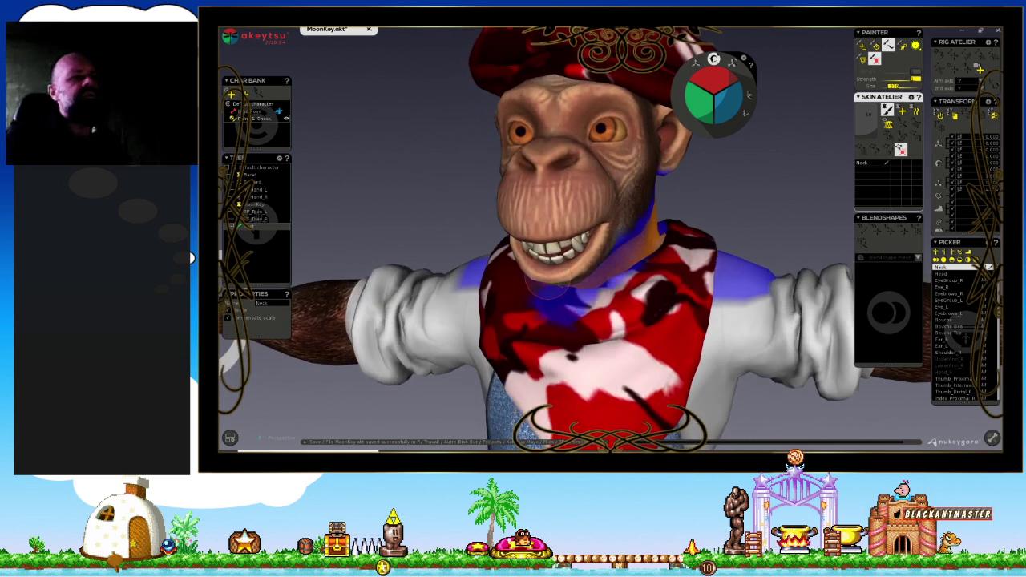
middle_drag(572, 299, 620, 302)
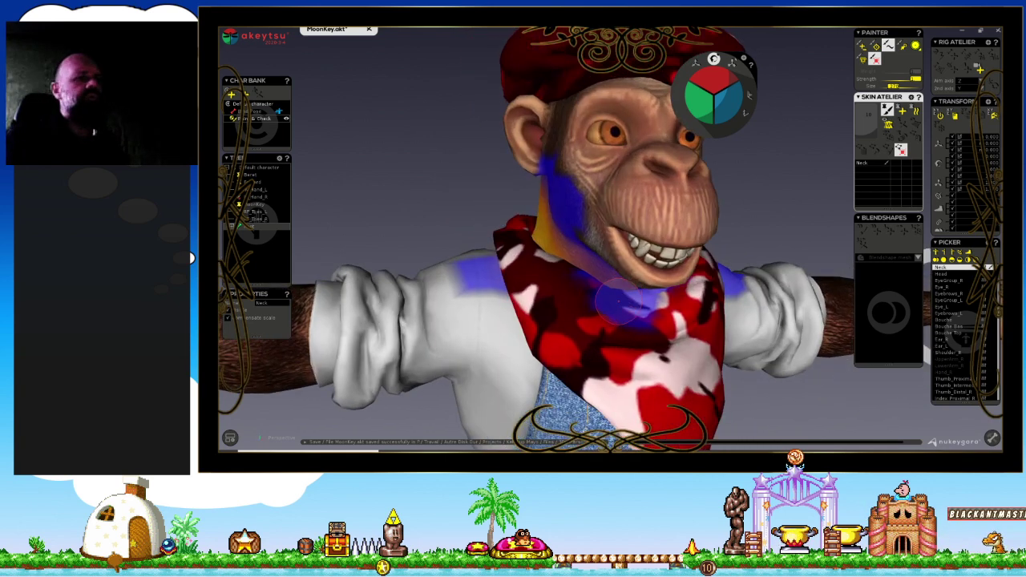
Paint more Neck weight over the neck and scarf, then check it from above.
mouse_move(619, 300)
mouse_down()
mouse_move(529, 208)
mouse_move(597, 300)
mouse_move(545, 235)
mouse_move(574, 255)
mouse_up()
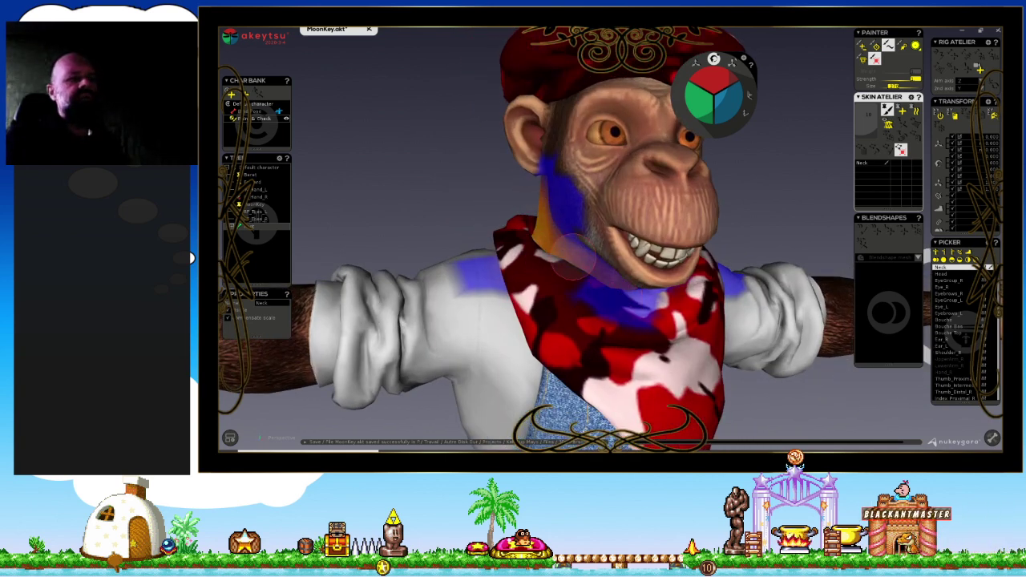
mouse_move(574, 256)
middle_down()
mouse_move(686, 337)
mouse_move(684, 353)
middle_up()
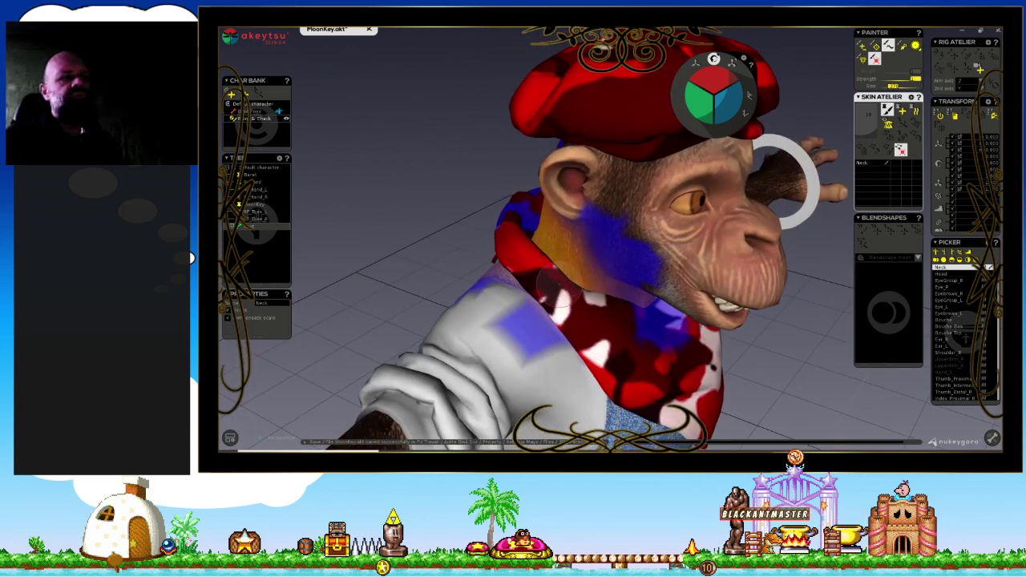
mouse_move(443, 203)
middle_down()
mouse_move(501, 254)
mouse_move(493, 289)
middle_up()
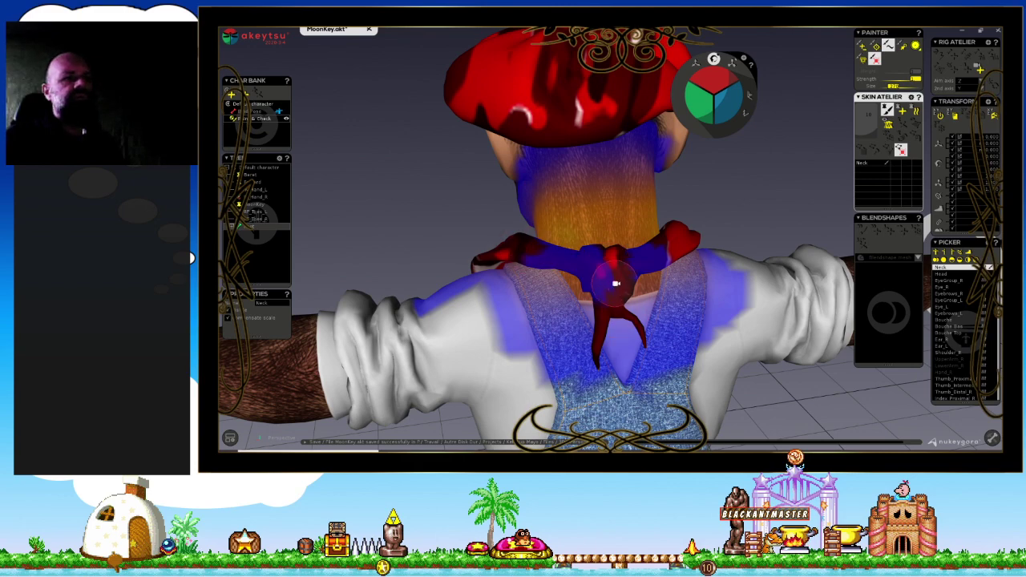
mouse_move(616, 283)
middle_down()
mouse_move(451, 270)
mouse_move(415, 228)
middle_up()
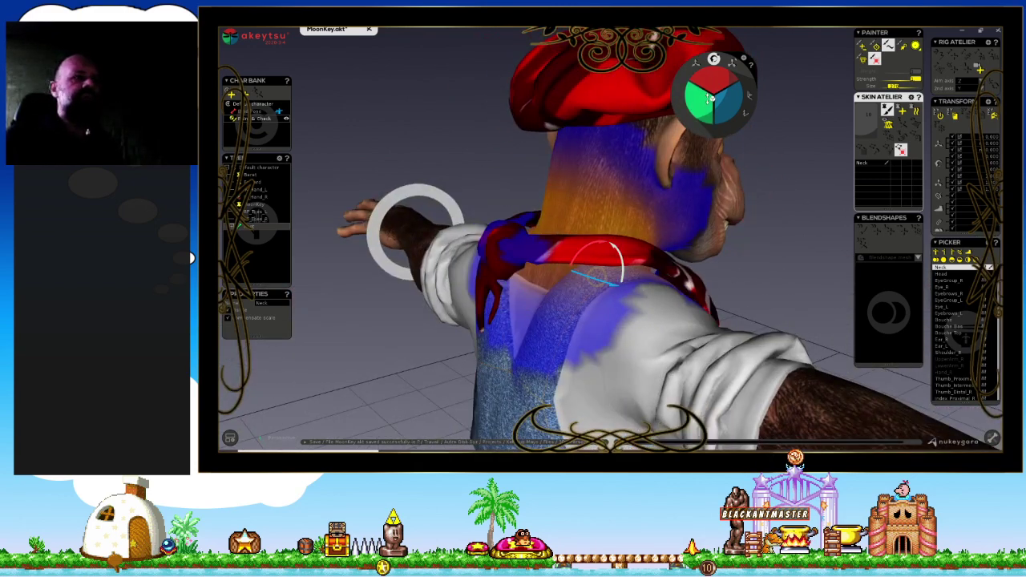
middle_drag(597, 269, 642, 202)
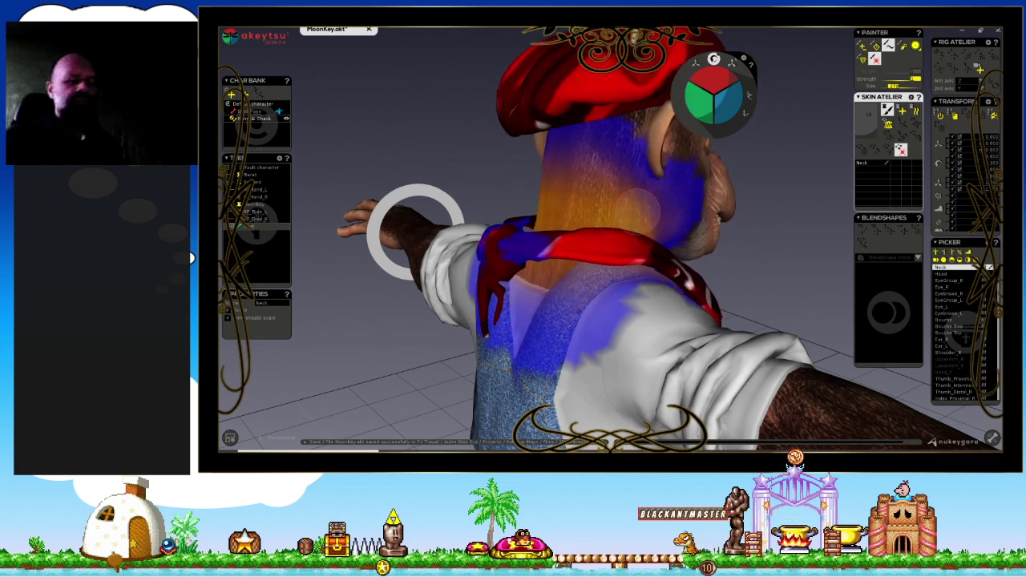
Step to the Head and EyeGroup_R joints and display their per-vertex influence values.
key(Up)
key(Down)
key(Down)
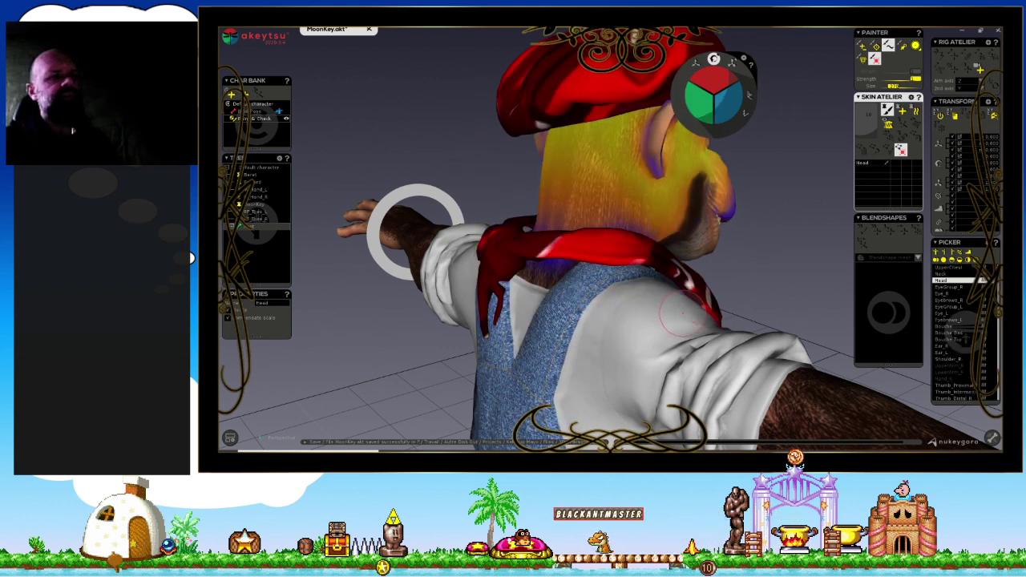
key(Up)
key(Down)
key(Down)
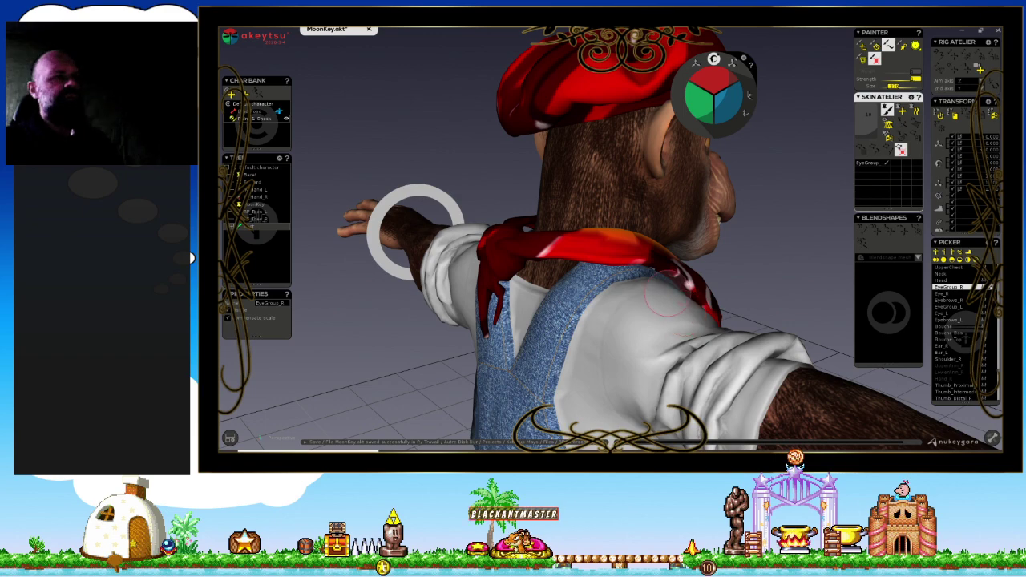
mouse_move(674, 289)
middle_down()
mouse_move(519, 271)
mouse_move(513, 249)
middle_up()
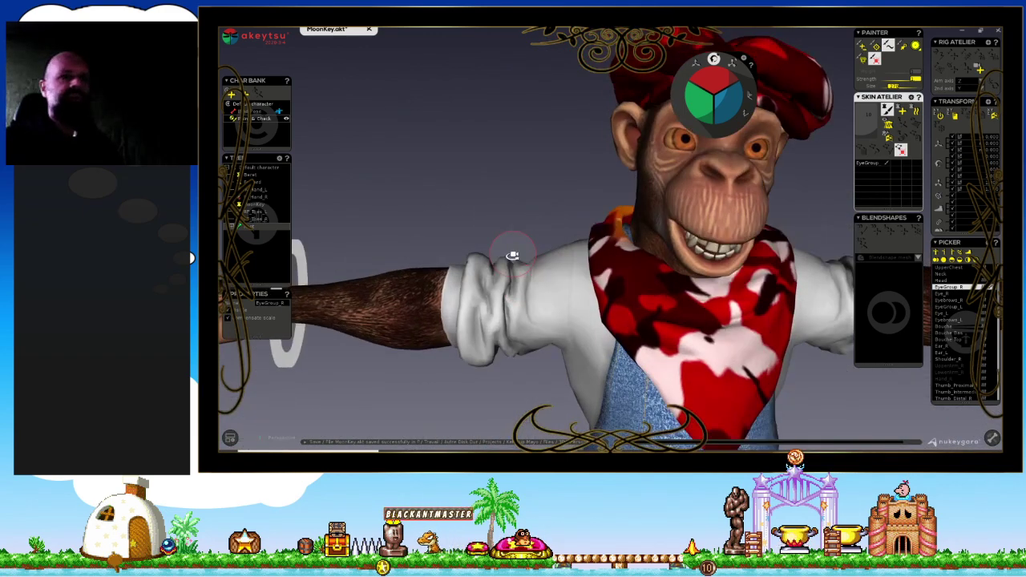
click(618, 211)
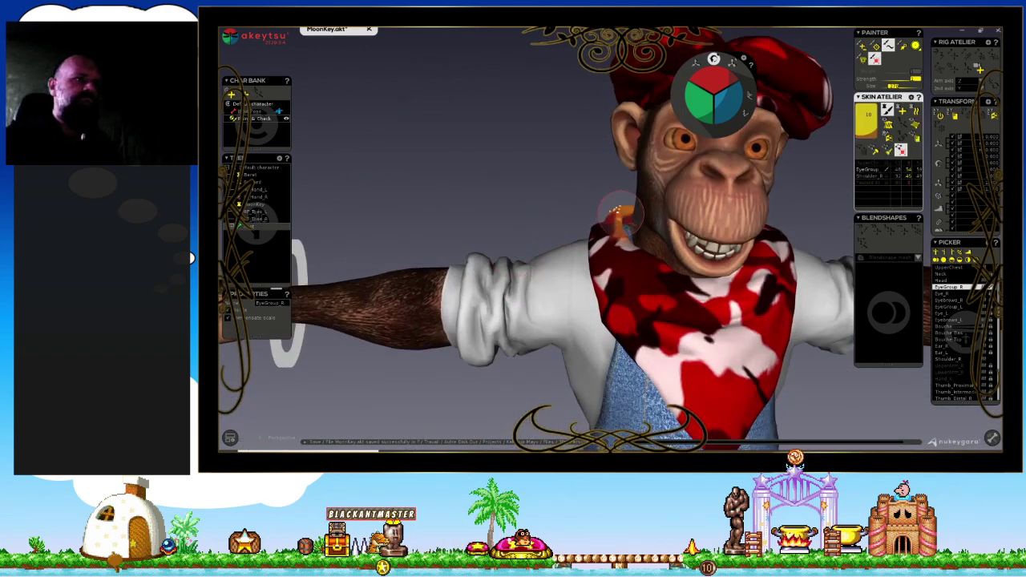
click(609, 212)
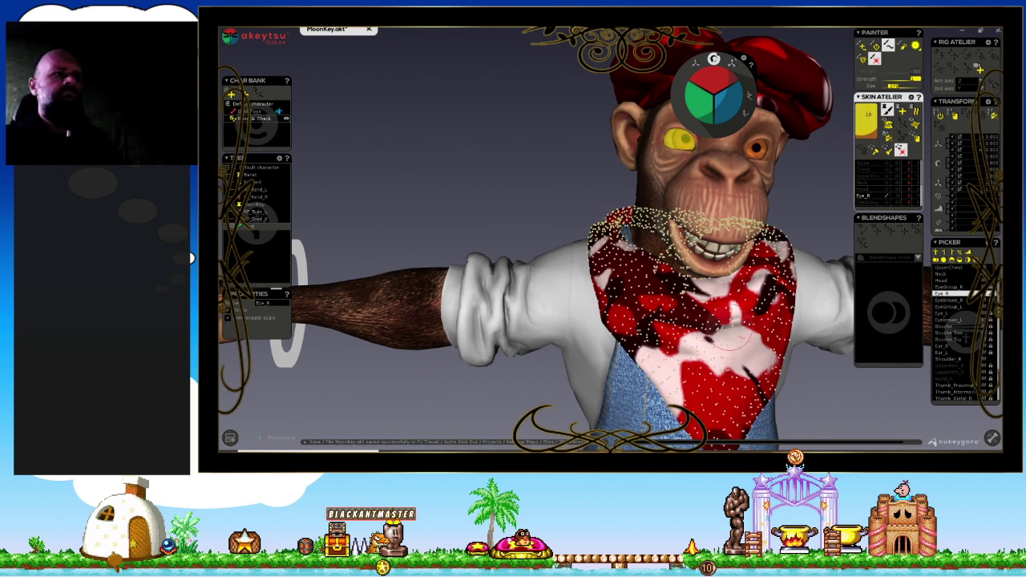
Step through Eyebrows_R, EyeGroup_L, Bouche and Bouche Bas to Bouche Top, hiding the weight dots.
key(Down)
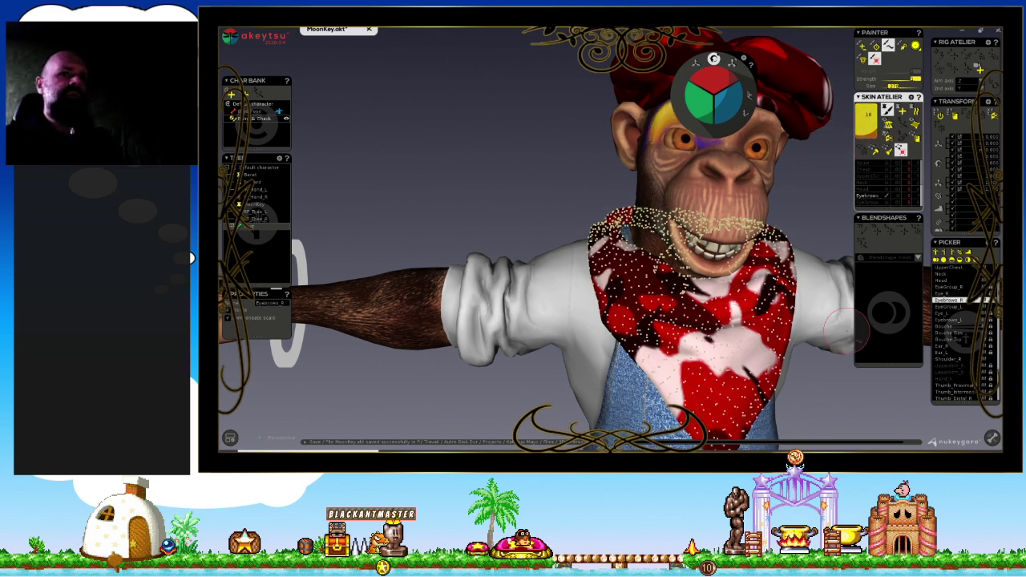
key(Down)
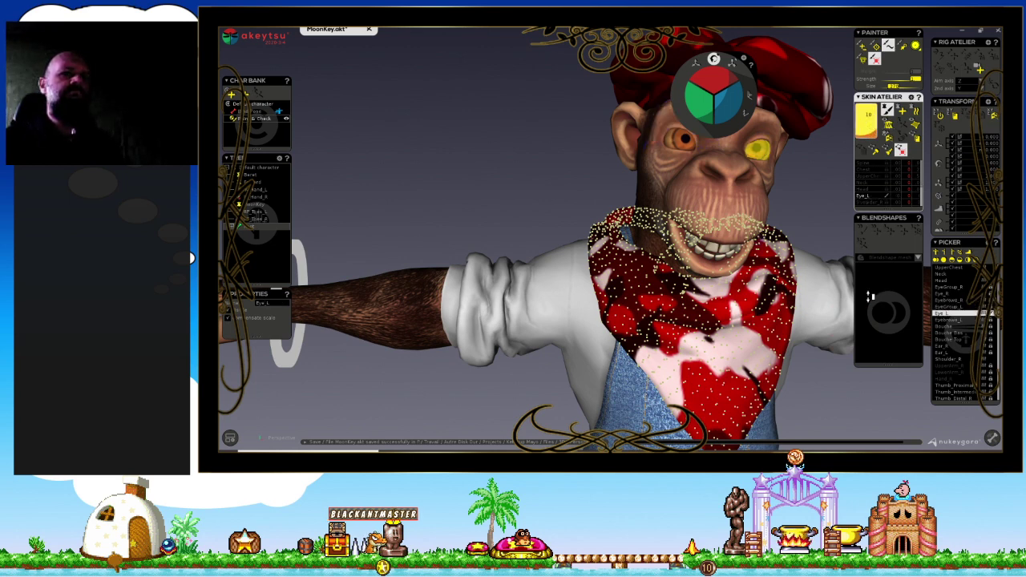
key(Down)
key(Down)
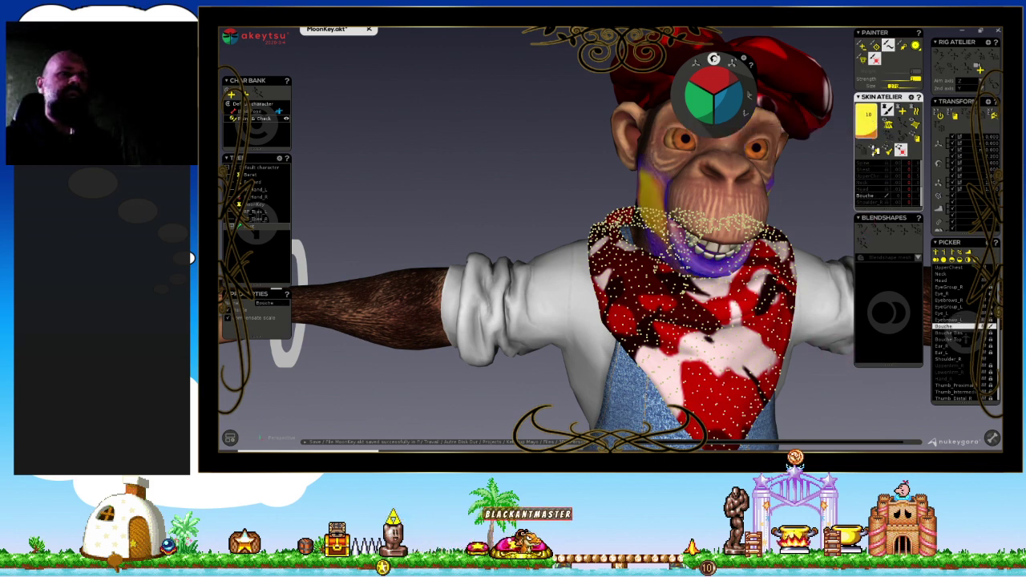
key(Down)
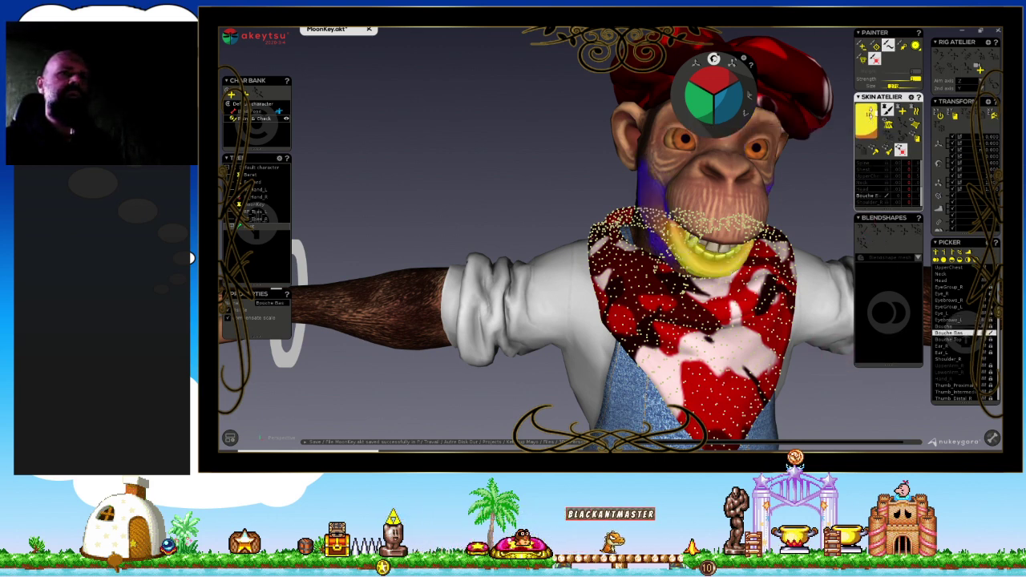
key(Down)
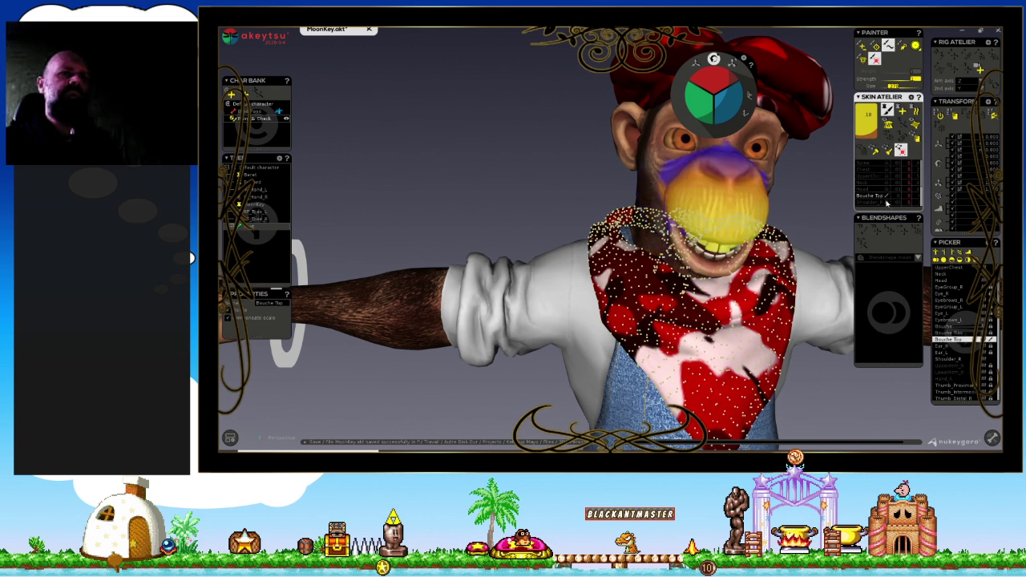
click(867, 118)
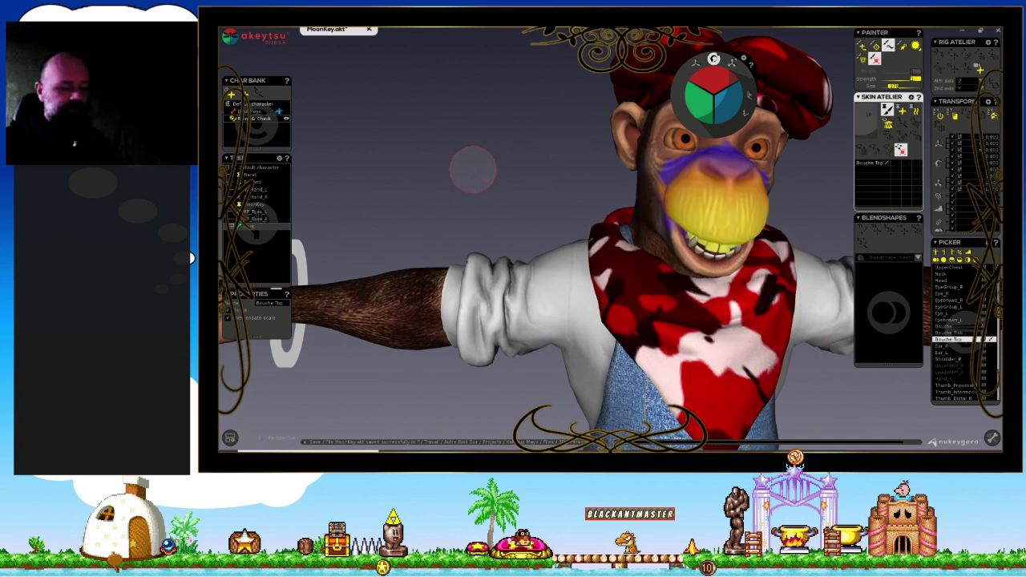
middle_drag(434, 149, 584, 173)
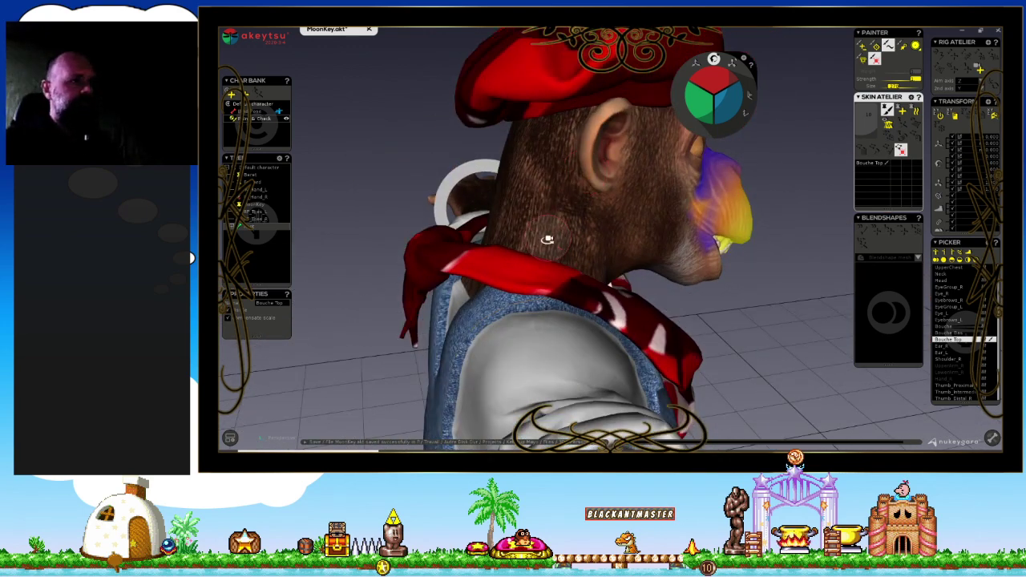
Review the Neck, Foulard Ar, Shoulder_R, Beret, Head and Ear_R weight maps from behind.
click(548, 239)
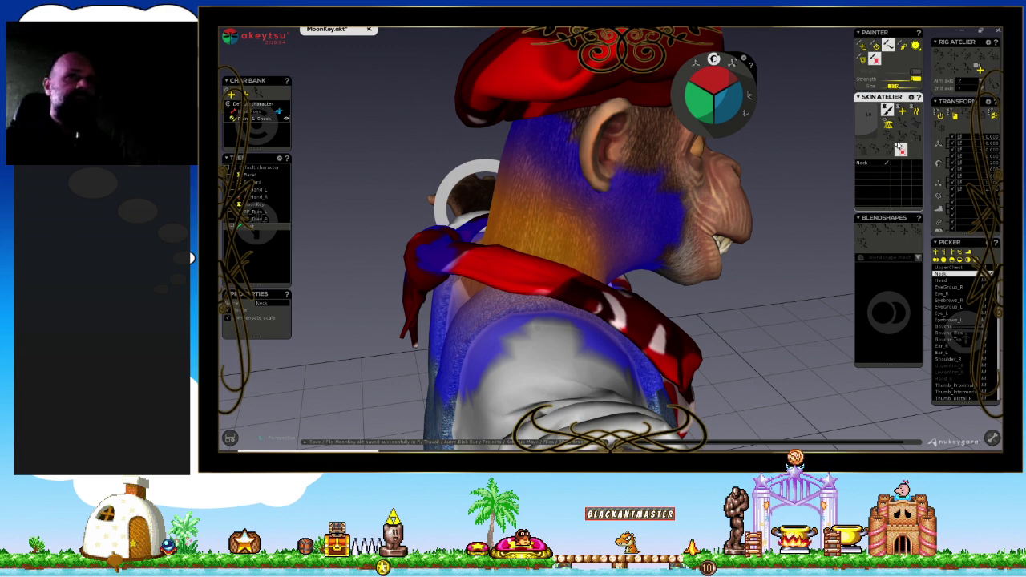
mouse_move(548, 277)
middle_down()
mouse_move(541, 302)
mouse_move(562, 275)
middle_up()
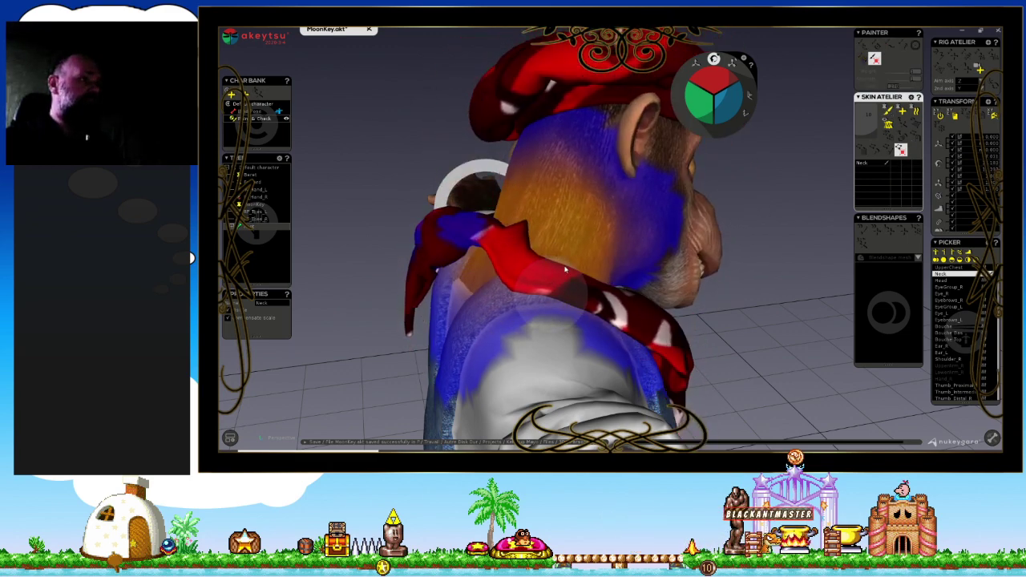
click(514, 243)
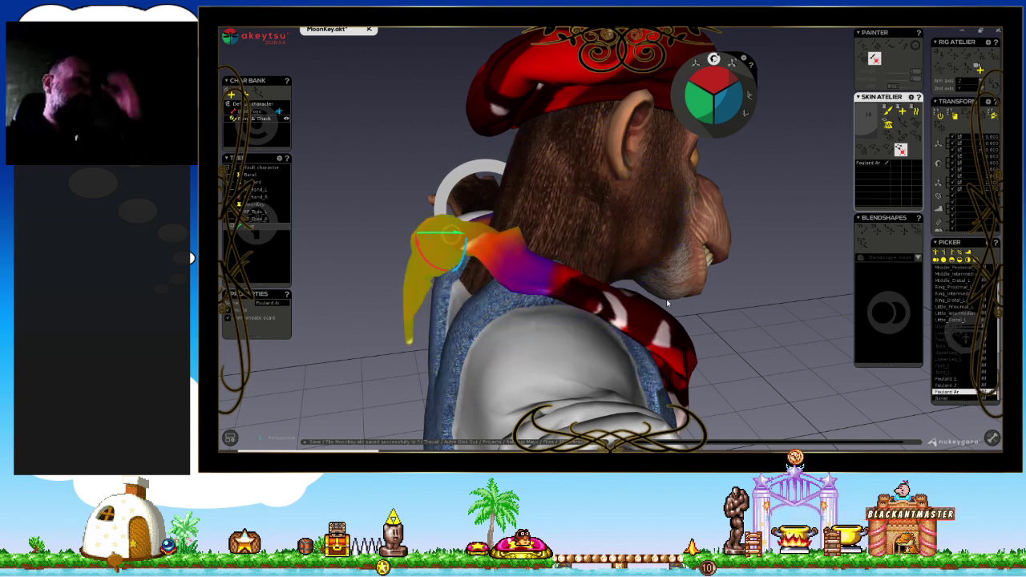
click(560, 280)
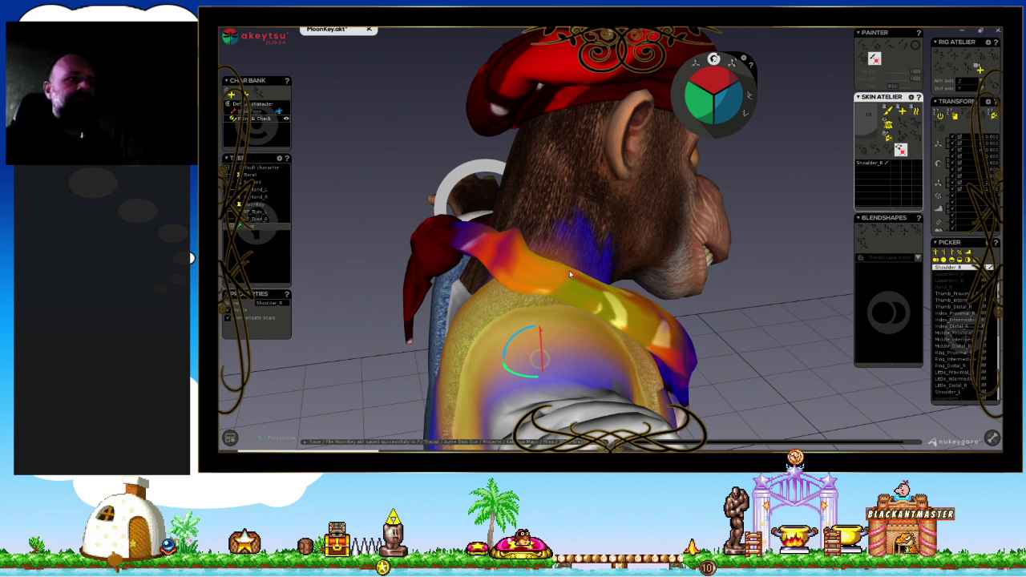
click(567, 83)
middle_drag(558, 214, 607, 242)
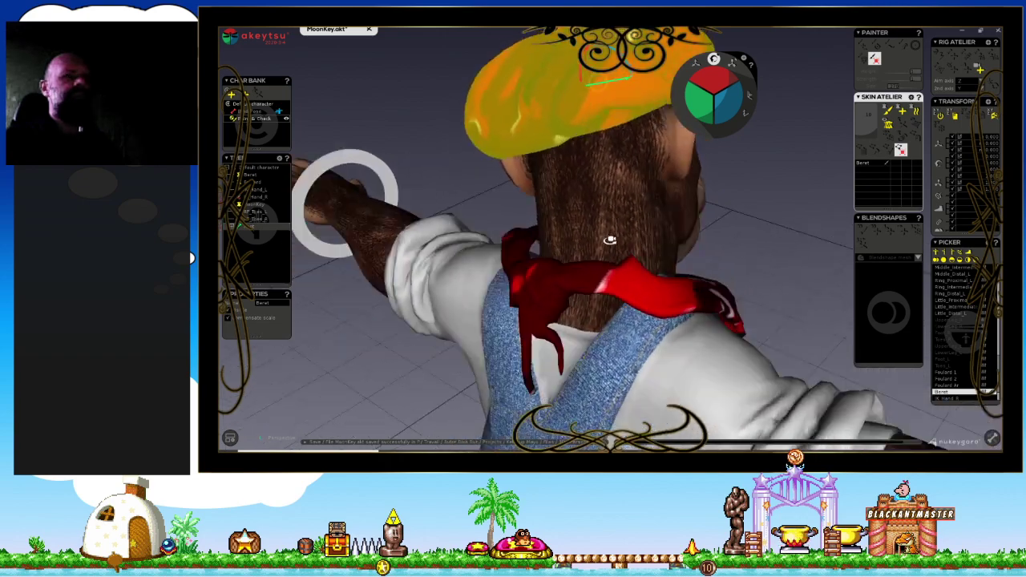
click(607, 160)
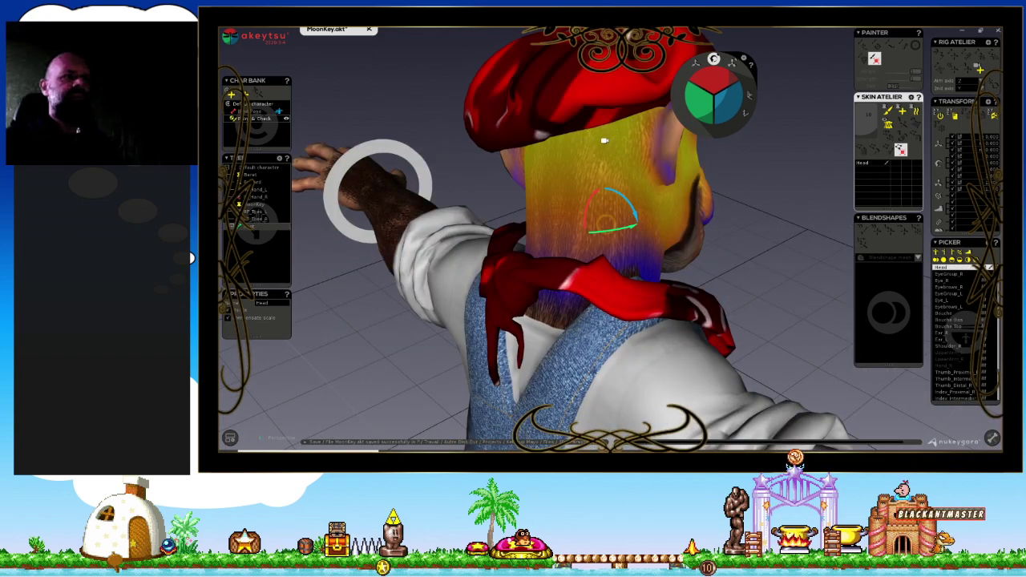
mouse_move(605, 140)
middle_down()
mouse_move(681, 142)
mouse_move(615, 200)
mouse_move(625, 197)
middle_up()
click(681, 142)
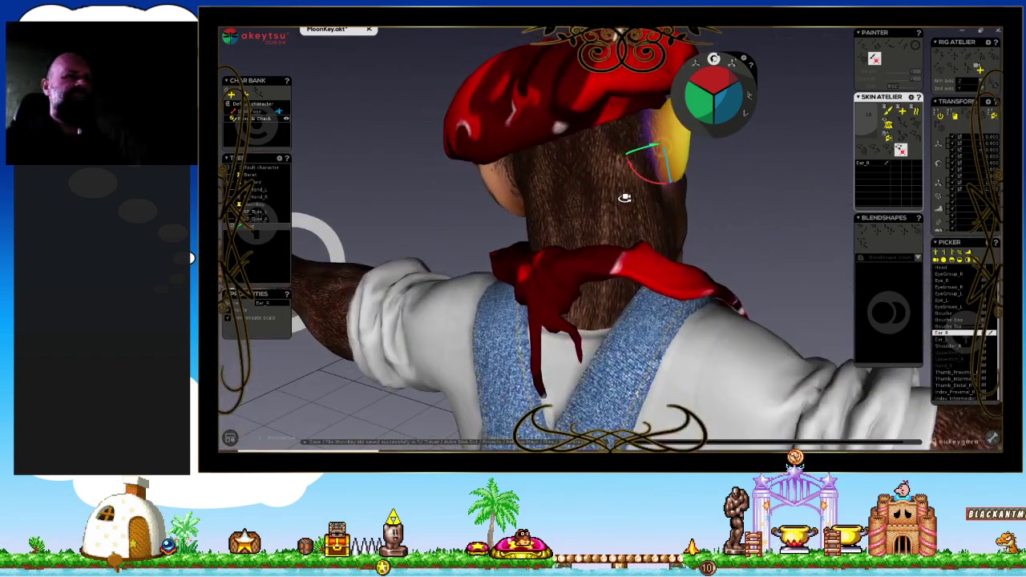
Step through the Ear_L, Bouche Top and eye joints to the UpperChest and Chest weights.
key(Right)
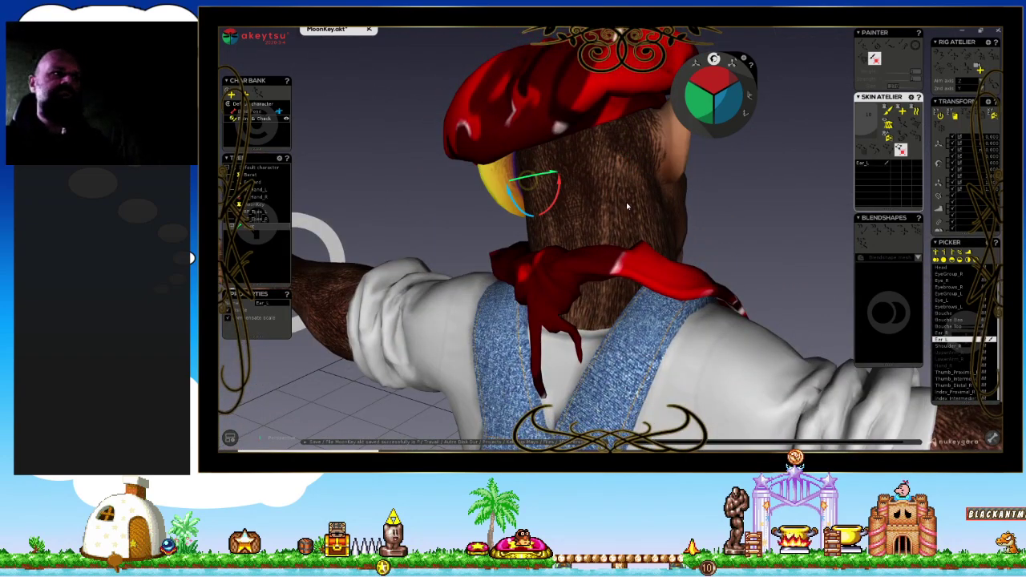
key(Up)
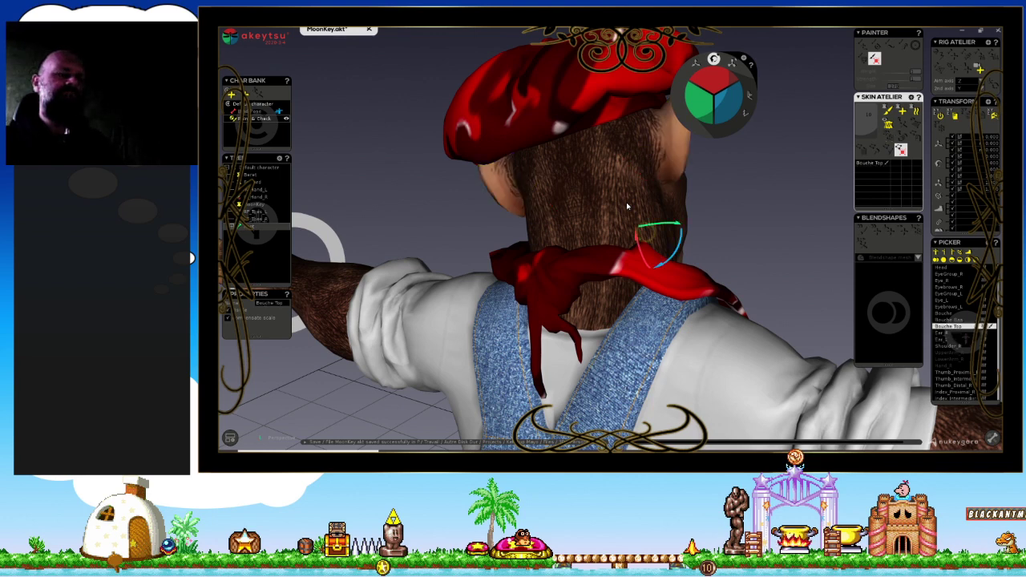
key(Up)
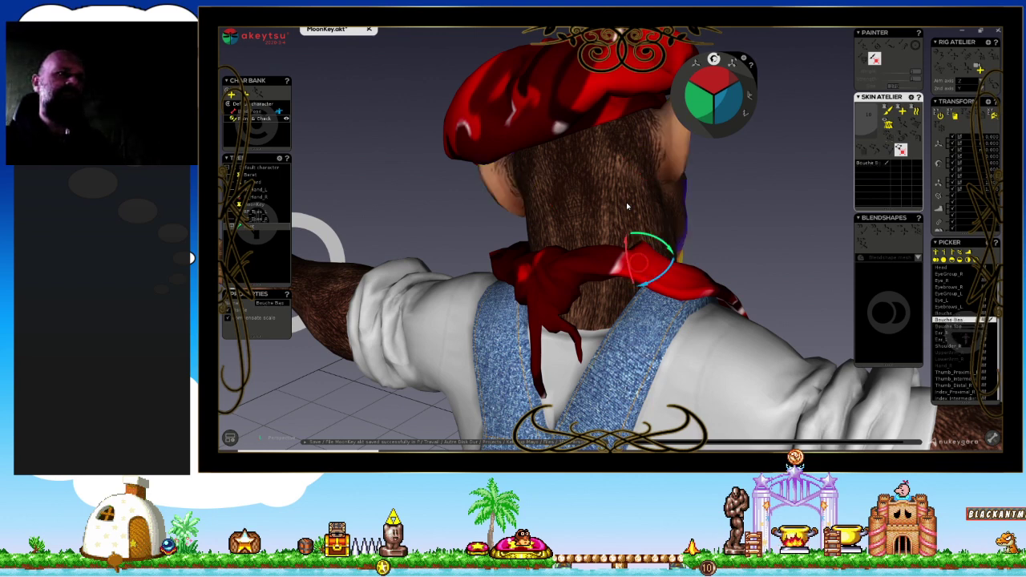
key(Up)
key(Up)
key(Up)
key(Up)
key(Up)
key(Up)
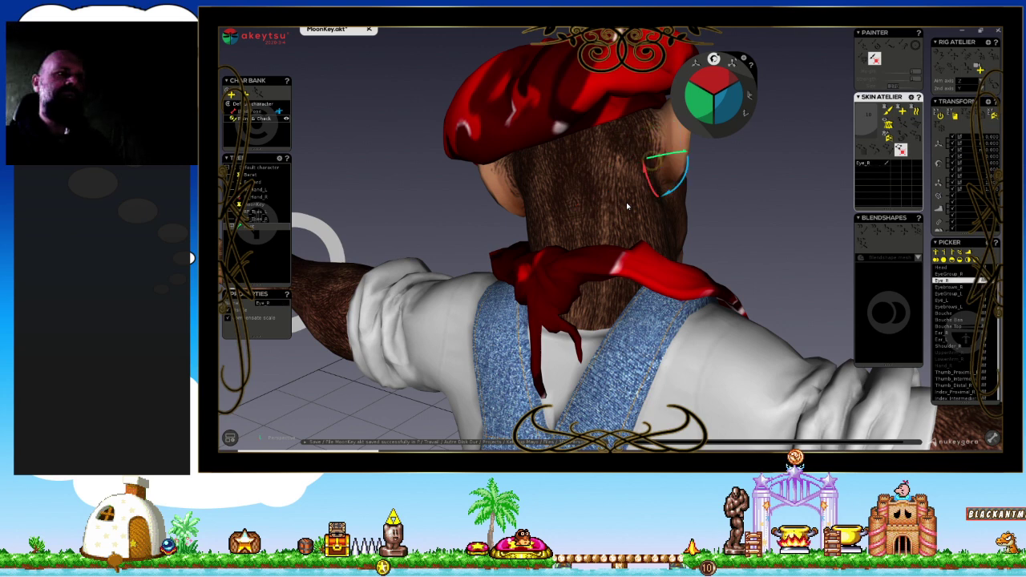
key(Up)
key(Up)
key(Up)
key(Up)
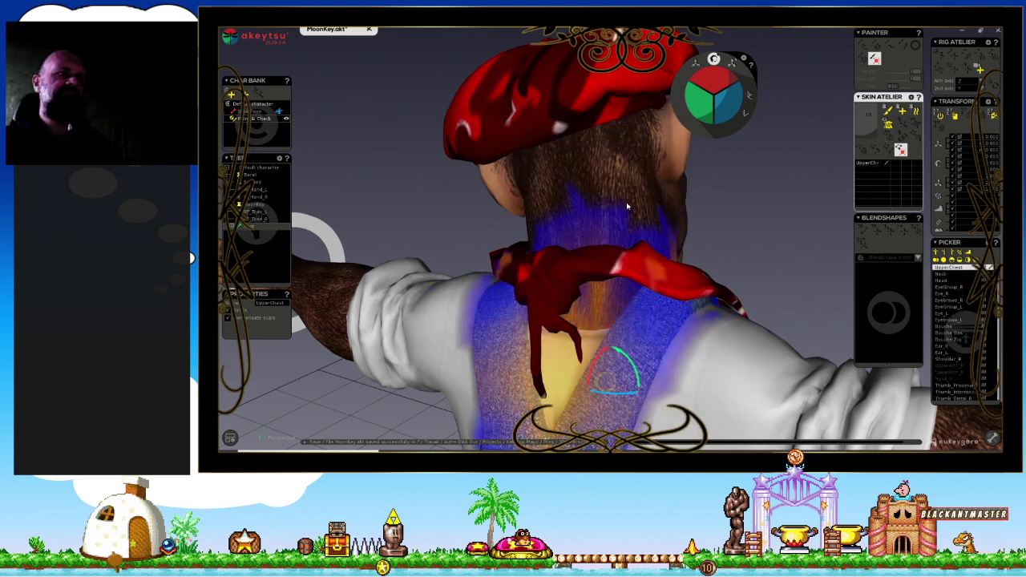
key(Up)
key(Down)
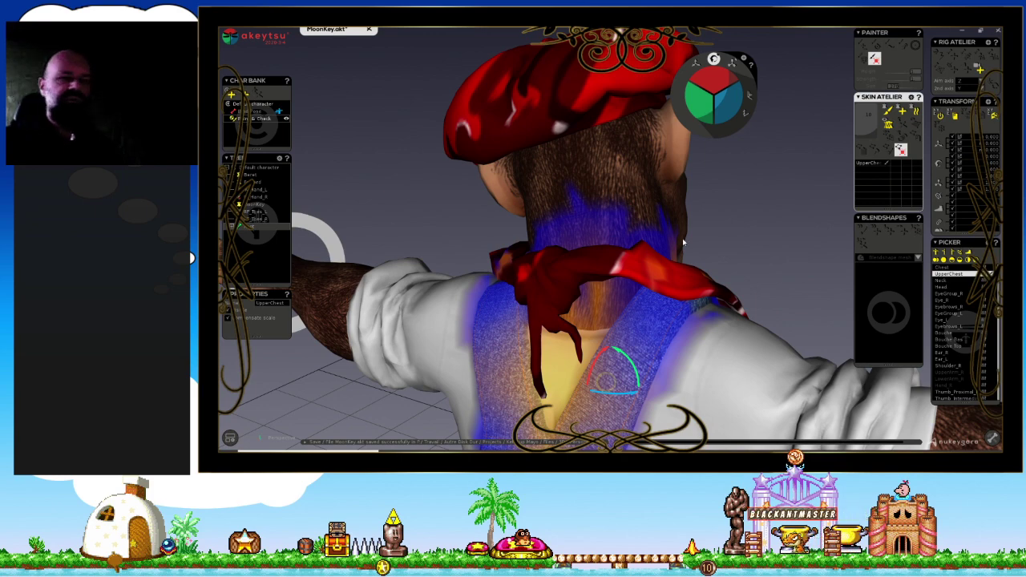
Compare the Shoulder_R and Foulard_Ar weights around the neck and scarf.
scroll(702, 238, up, 1)
scroll(711, 235, up, 2)
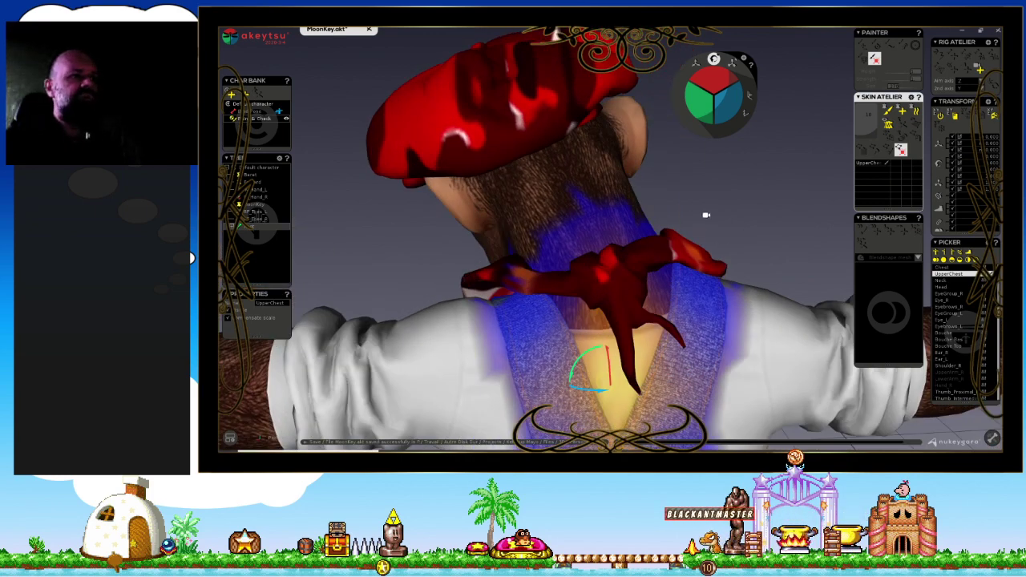
scroll(681, 198, up, 1)
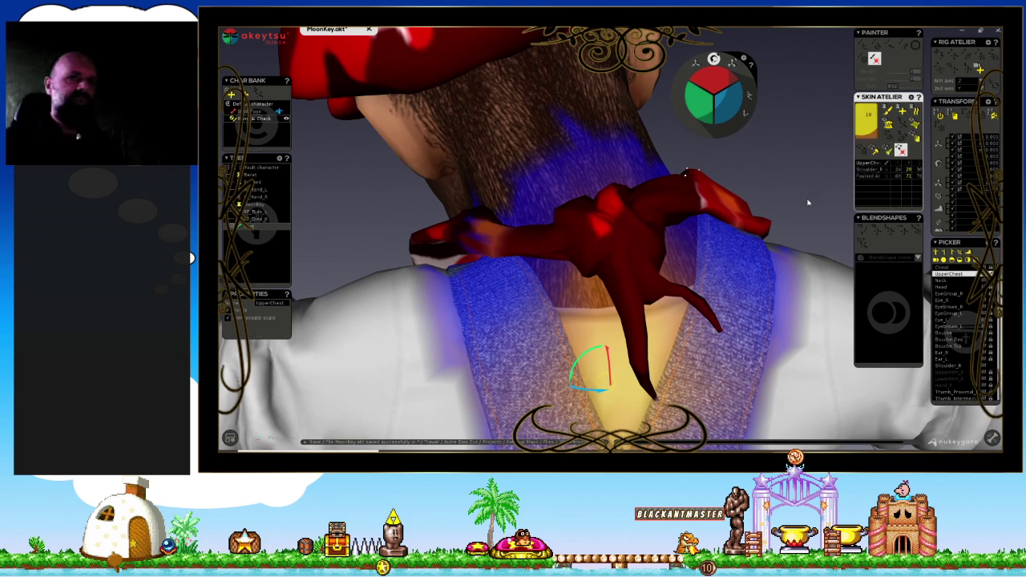
click(874, 172)
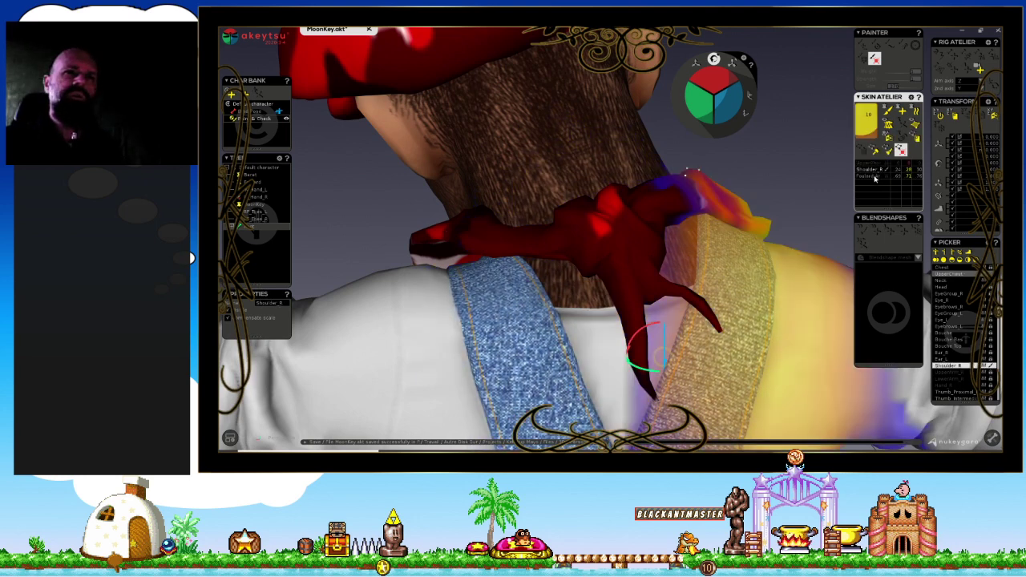
click(875, 177)
click(874, 172)
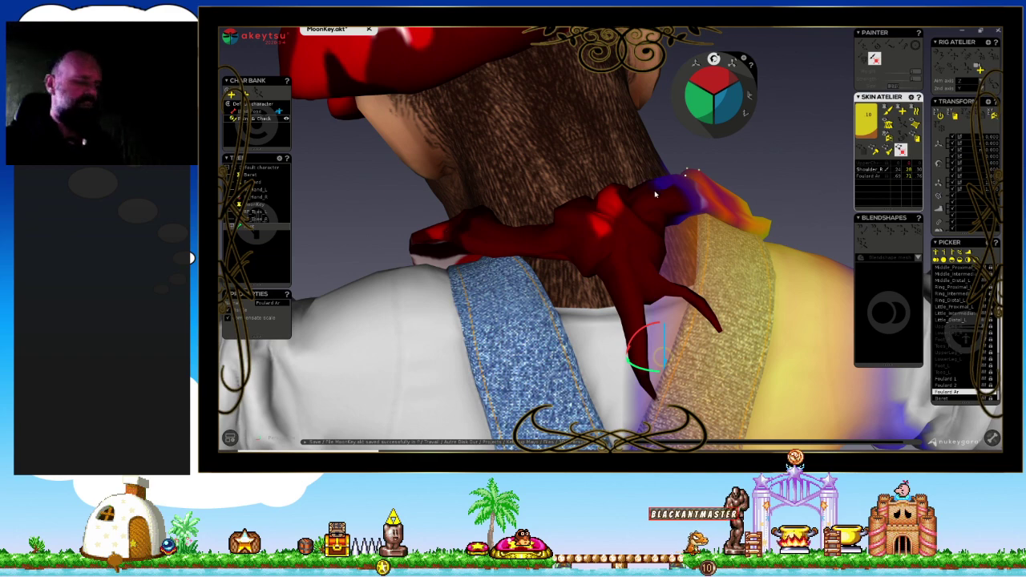
mouse_move(655, 195)
middle_down()
mouse_move(733, 201)
mouse_move(689, 214)
middle_up()
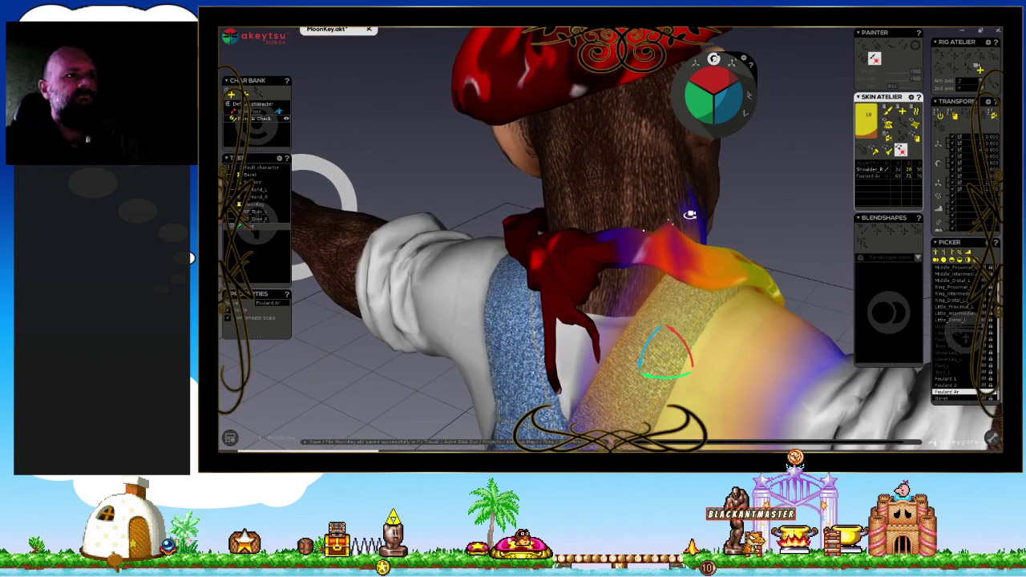
Show the Head and Neck weights and test each by swinging the head.
click(641, 183)
key(space)
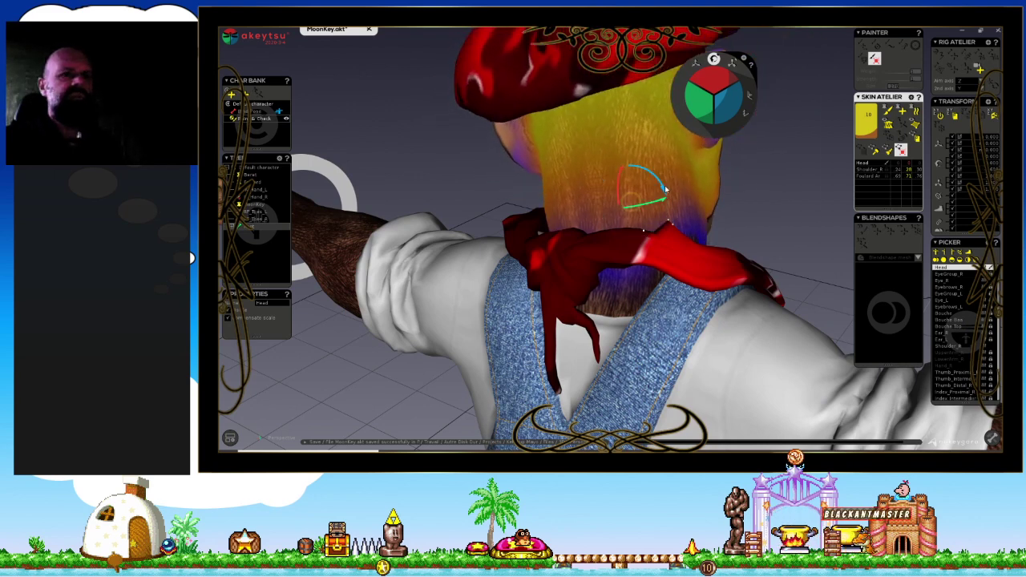
click(666, 189)
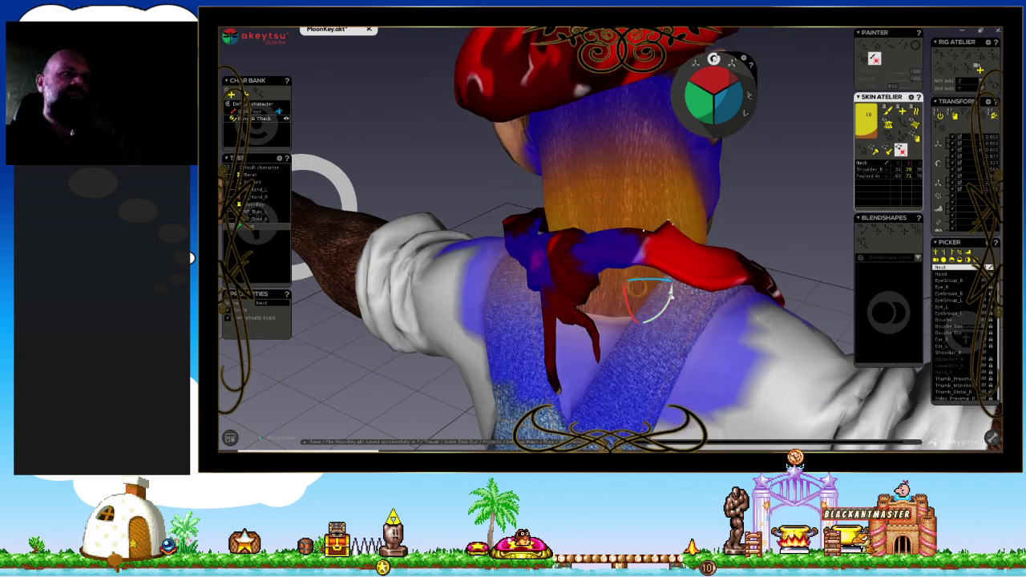
key(space)
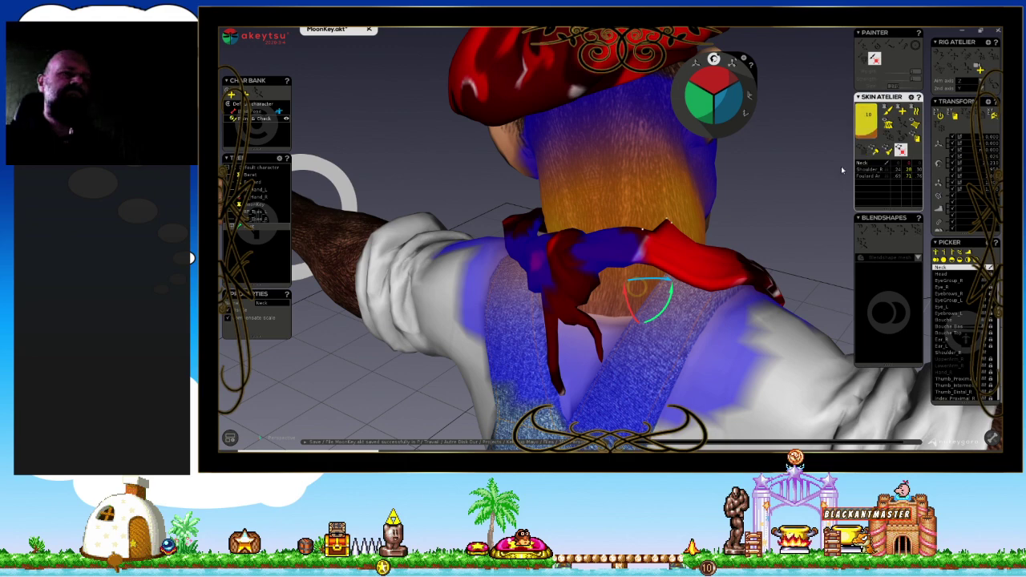
mouse_move(731, 199)
middle_down()
mouse_move(808, 220)
mouse_move(807, 201)
middle_up()
Step from Head through EyeGroup_R, Eye_R, Eyebrows, Eye_L, mouth and ear joints to Shoulder_R, viewed from behind.
key(Down)
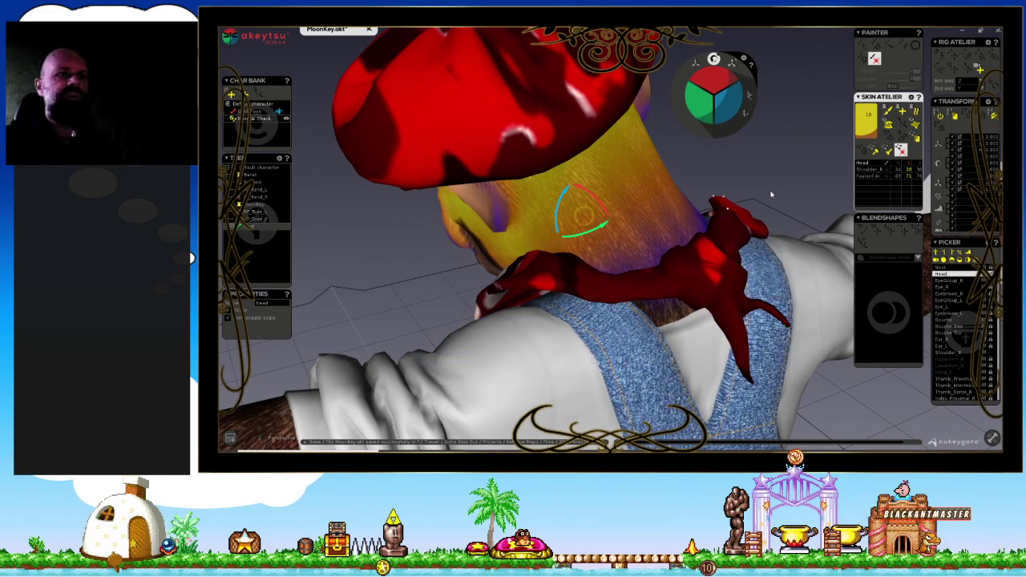
key(Down)
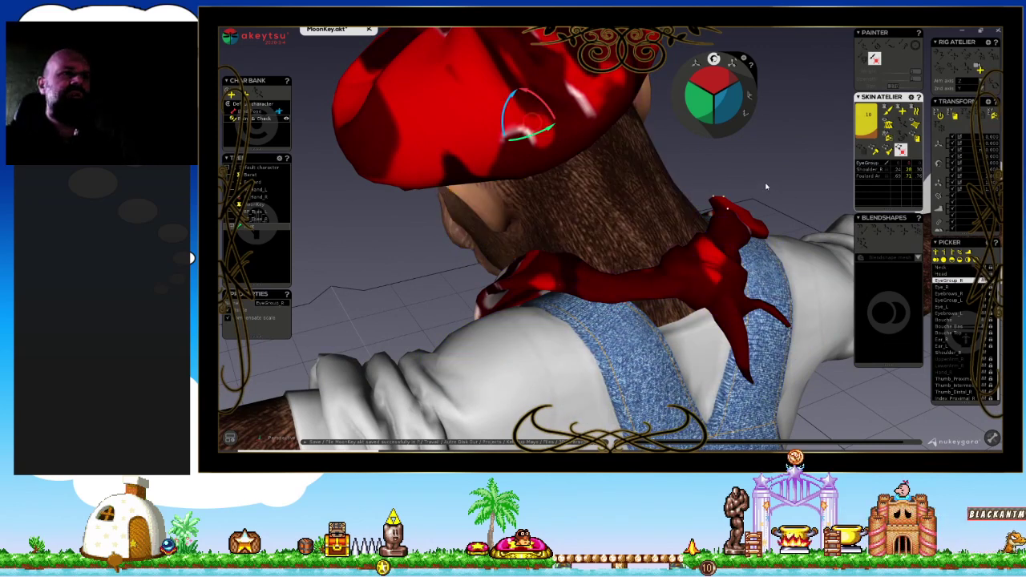
key(Down)
key(Down)
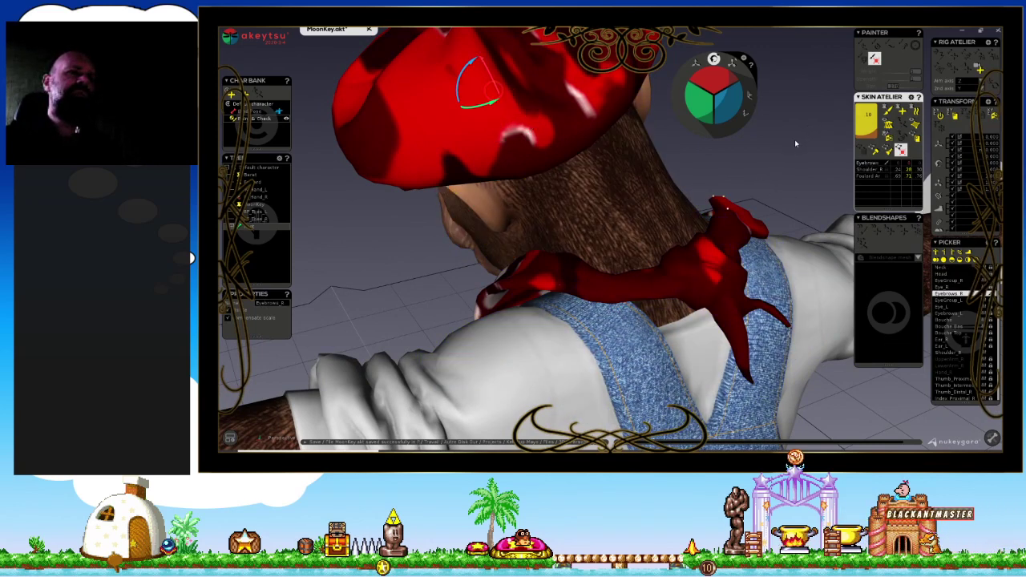
key(Down)
key(Down)
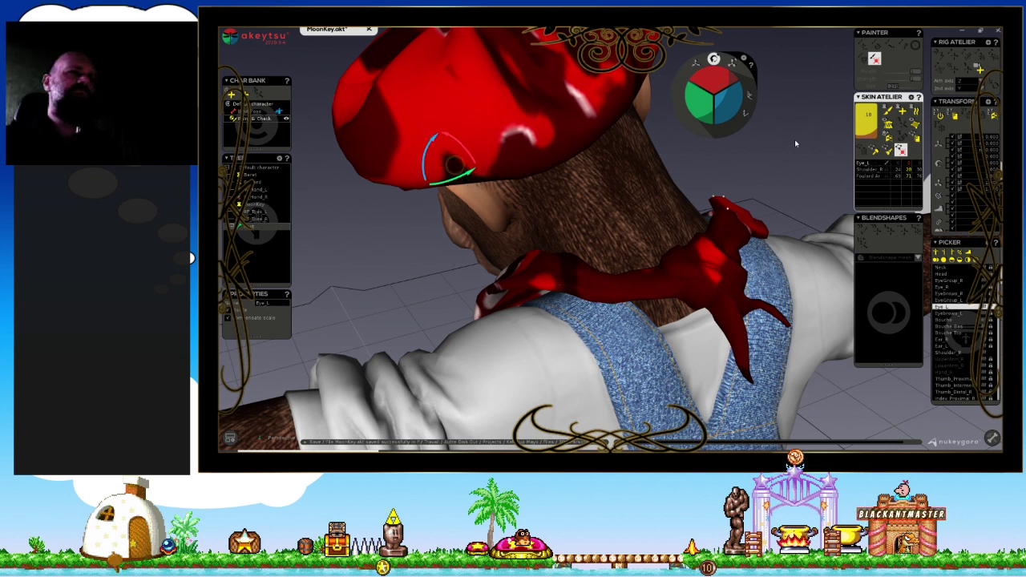
key(Down)
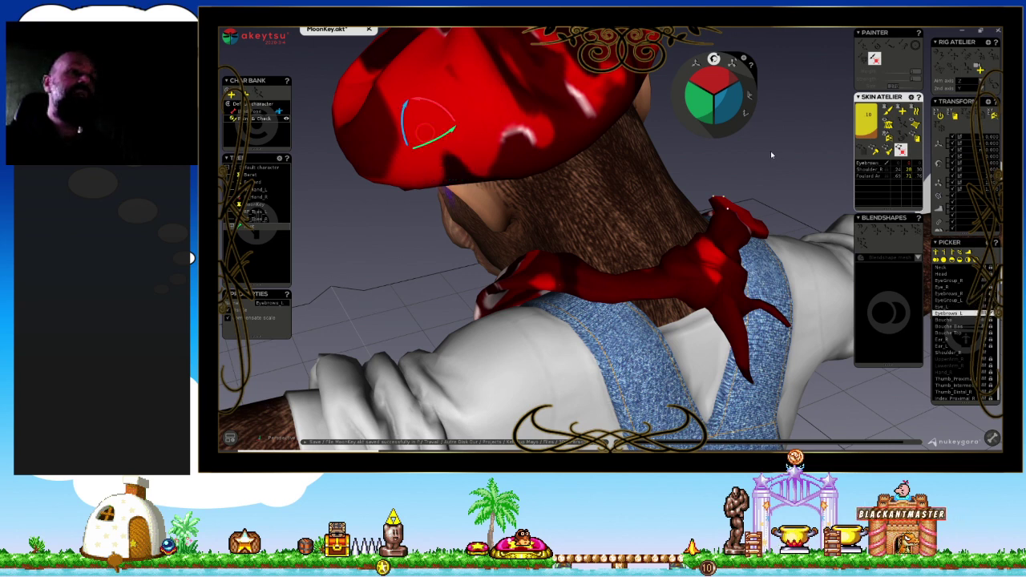
key(Down)
key(Down)
key(Down)
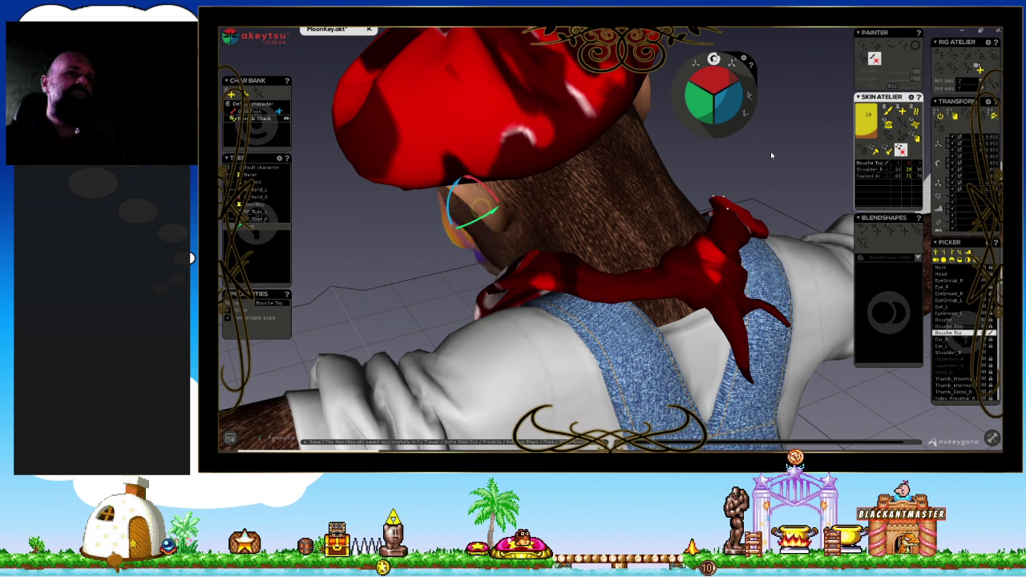
key(Down)
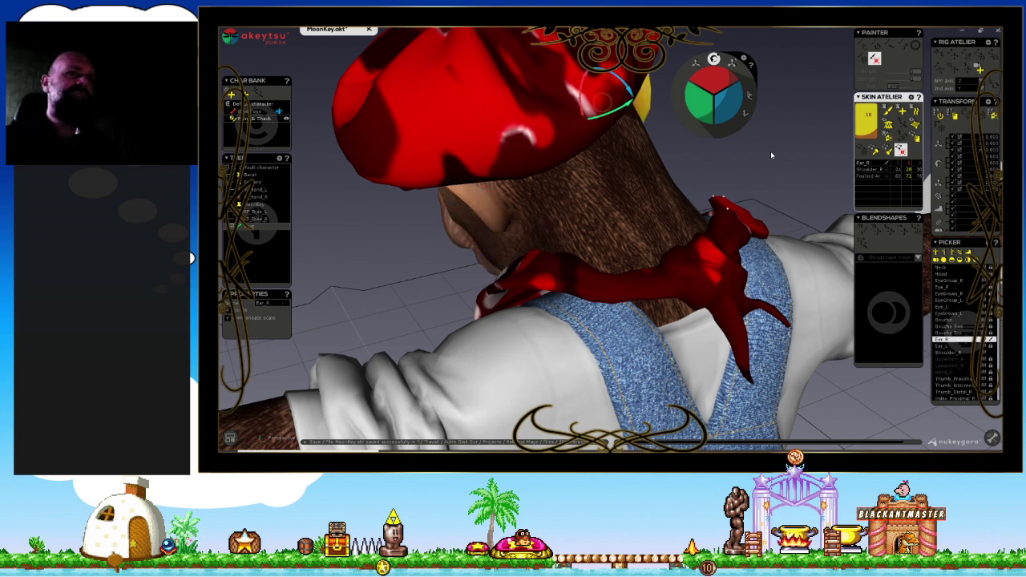
key(Down)
key(Down)
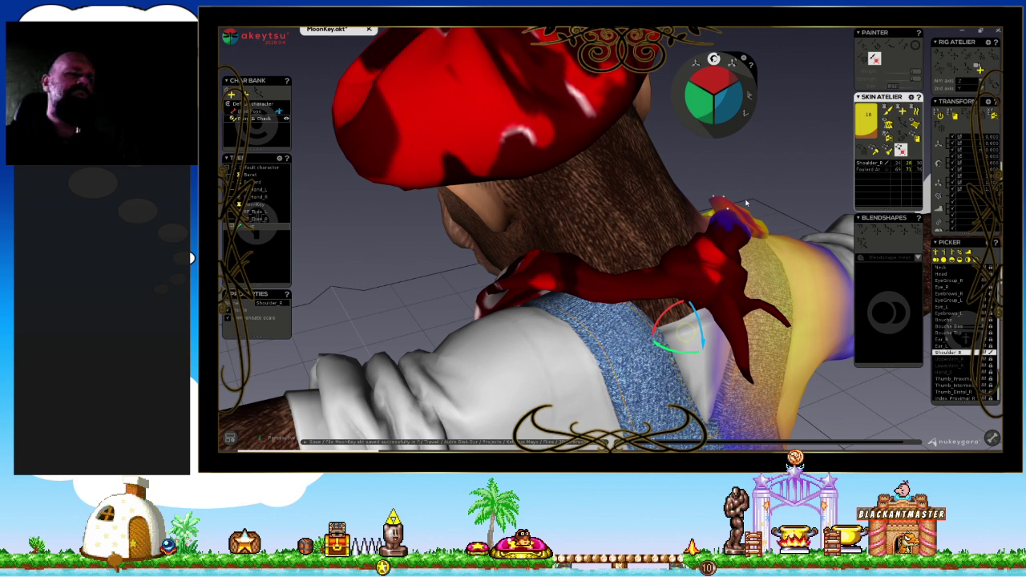
middle_drag(736, 181, 731, 171)
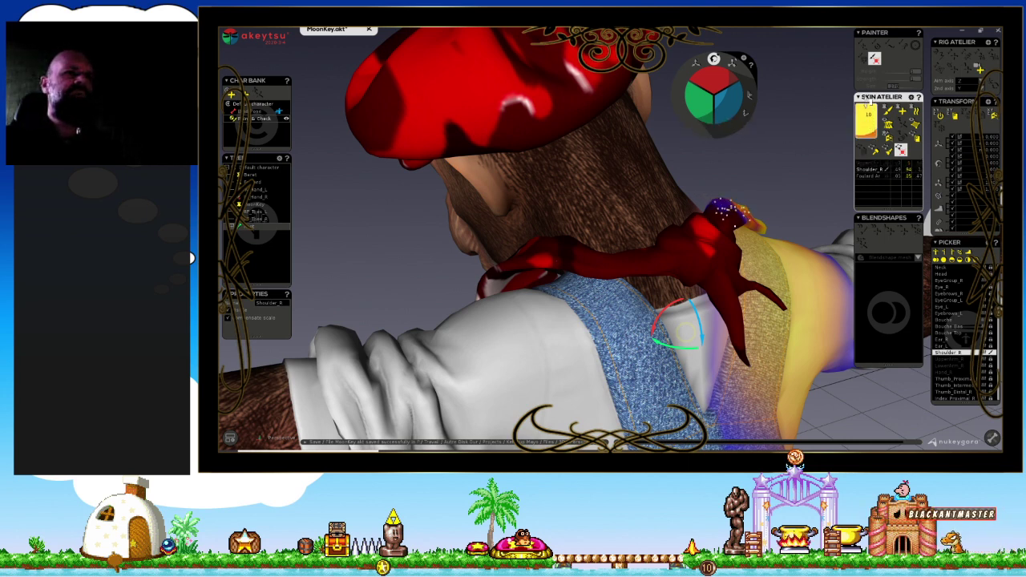
mouse_move(770, 173)
middle_down()
mouse_move(721, 195)
mouse_move(486, 209)
middle_up()
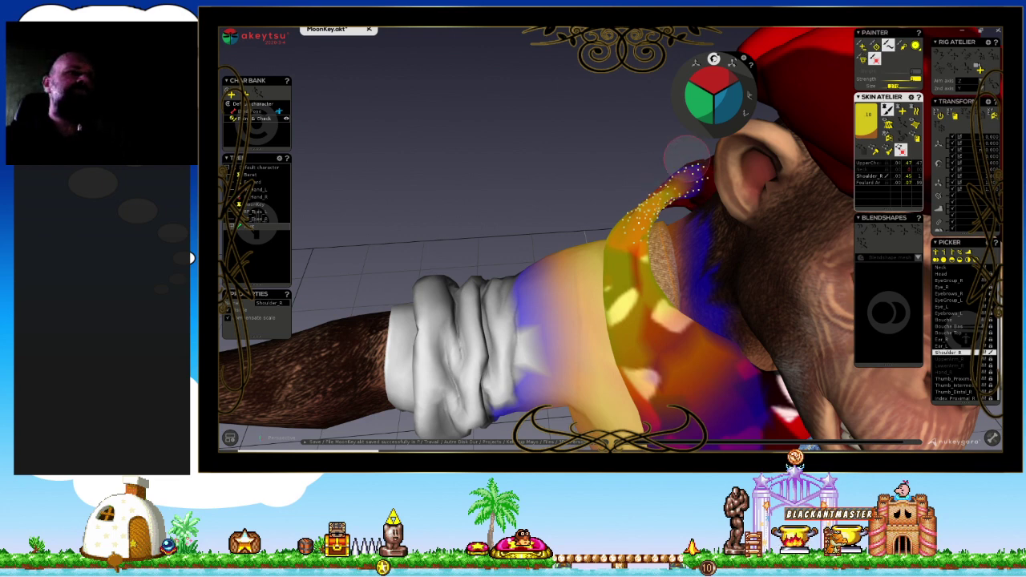
Paint shoulder weight over the right shoulder and neck area, checking from several angles.
drag(688, 175, 681, 188)
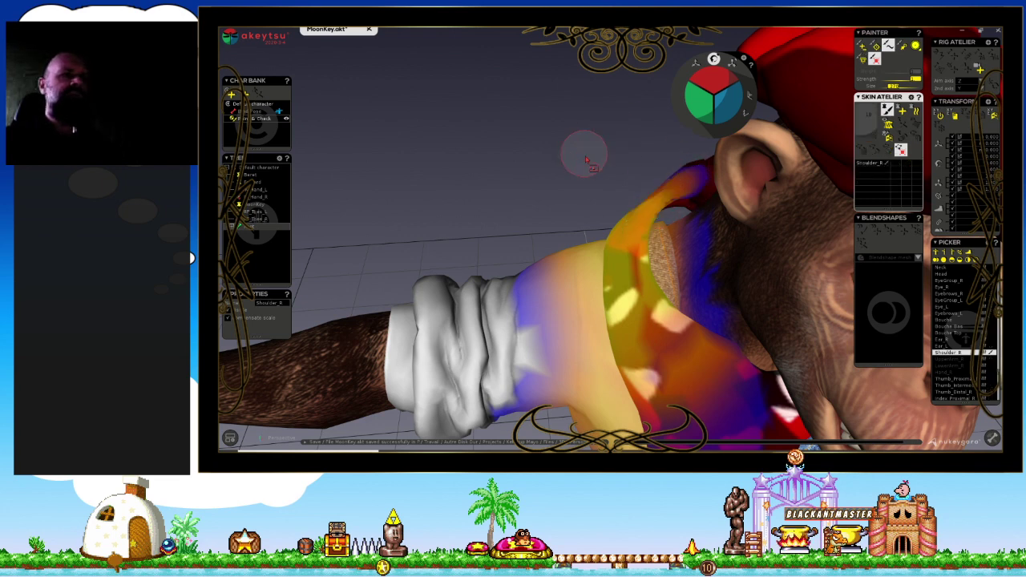
mouse_move(646, 181)
middle_down()
mouse_move(621, 149)
mouse_move(504, 142)
mouse_move(686, 205)
middle_up()
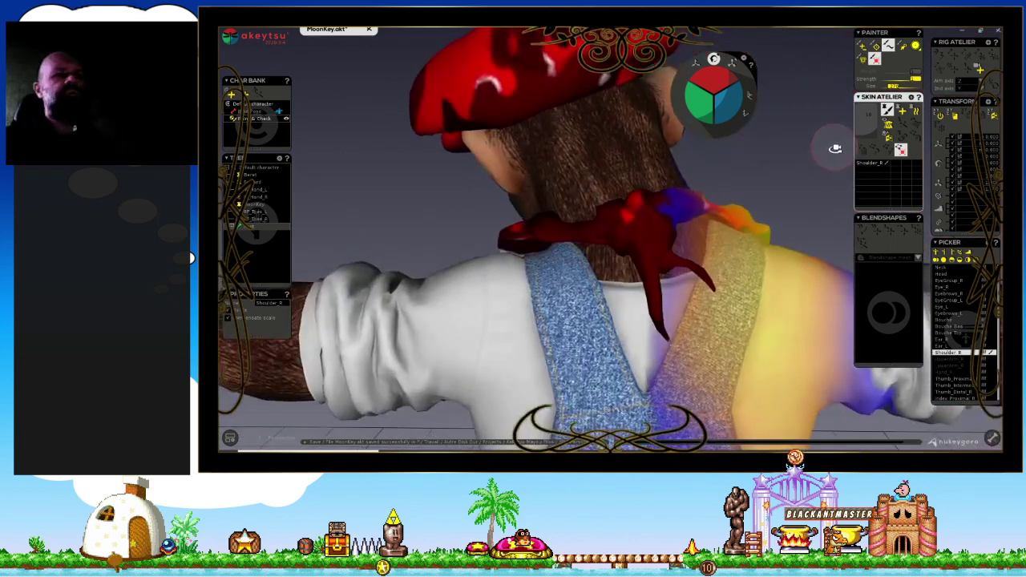
drag(687, 207, 731, 210)
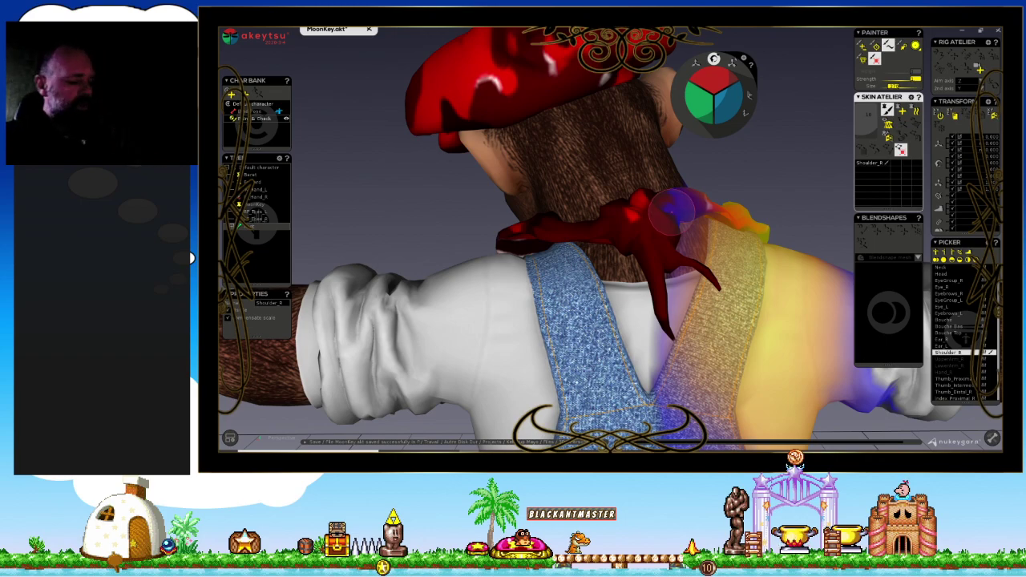
mouse_move(701, 185)
middle_down()
mouse_move(744, 179)
mouse_move(705, 254)
mouse_move(521, 252)
mouse_move(546, 261)
mouse_move(745, 218)
mouse_move(684, 193)
mouse_move(732, 171)
middle_up()
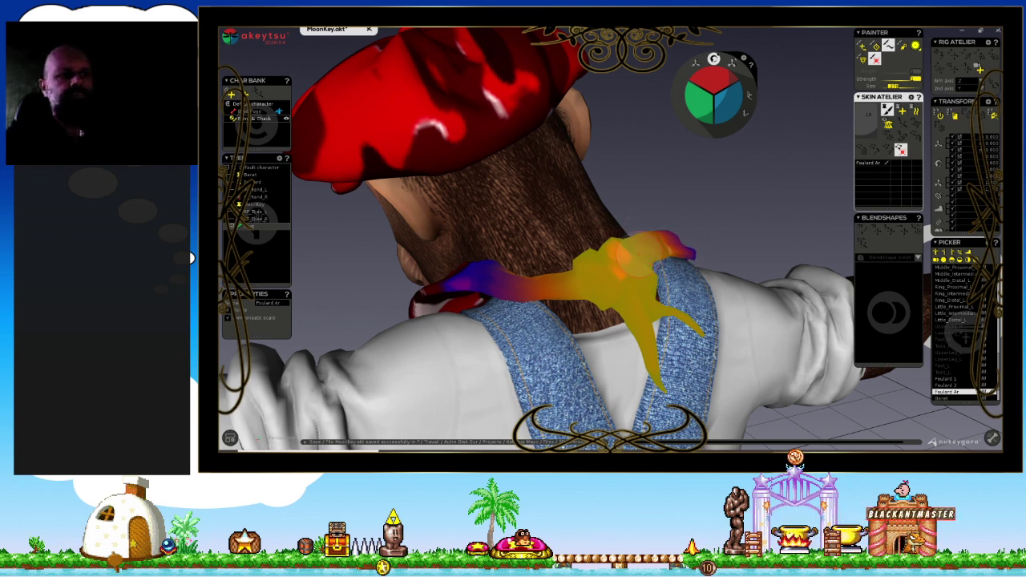
mouse_move(641, 232)
middle_down()
mouse_move(522, 270)
mouse_move(506, 241)
middle_up()
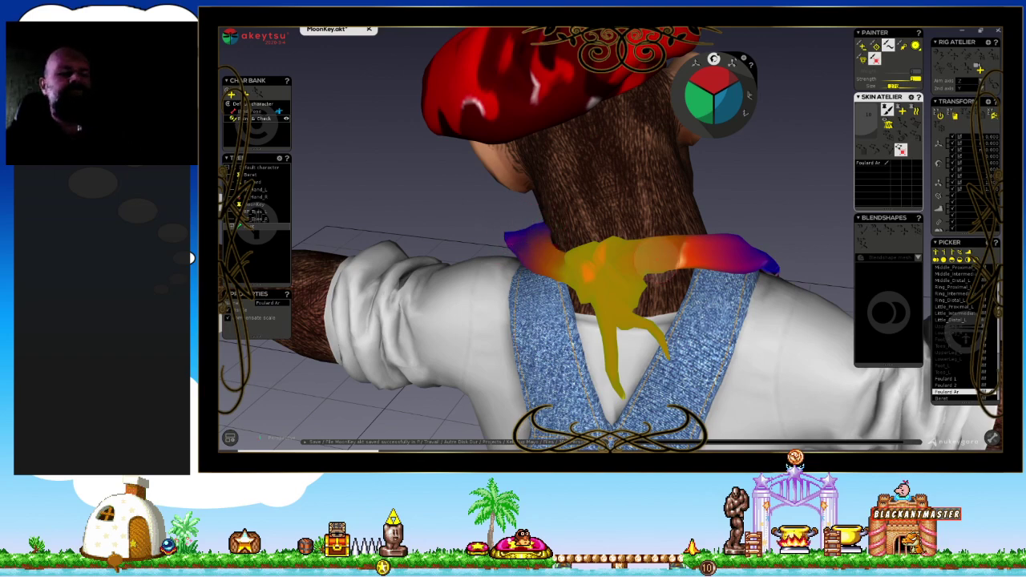
mouse_move(525, 232)
middle_down()
mouse_move(513, 155)
mouse_move(769, 289)
mouse_move(714, 244)
middle_up()
Repaint Shoulder_R weight up the neck, then Neck weight along the collar.
click(792, 297)
drag(700, 254, 688, 219)
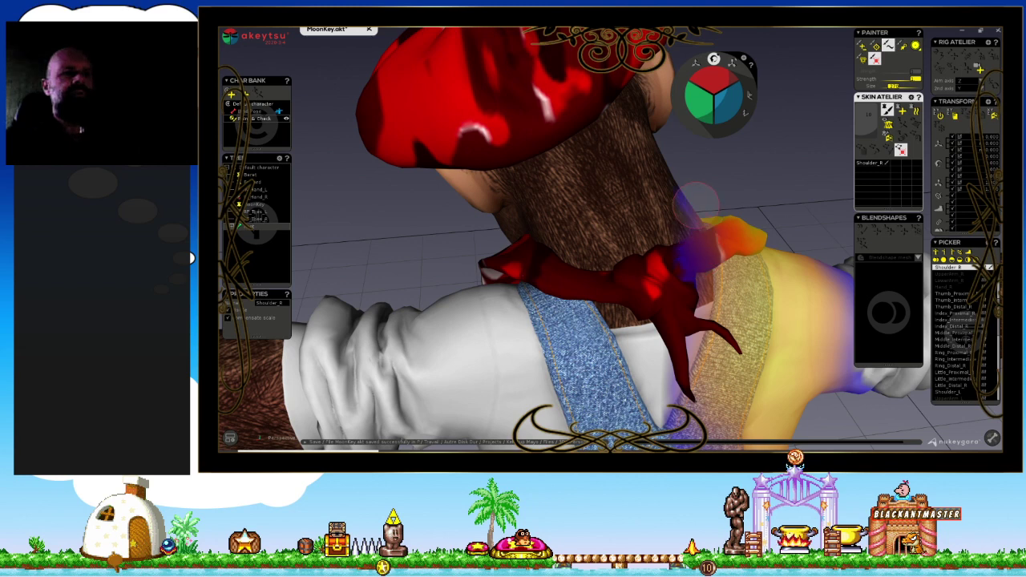
click(674, 217)
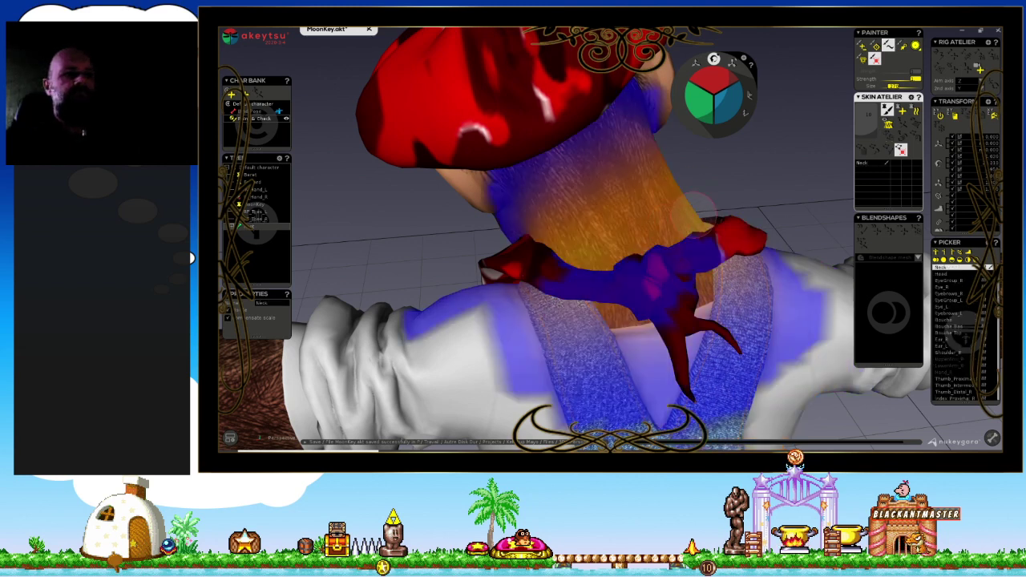
mouse_move(678, 276)
mouse_down()
mouse_move(645, 287)
mouse_move(521, 247)
mouse_move(515, 273)
mouse_up()
mouse_move(511, 272)
middle_down()
mouse_move(355, 229)
mouse_move(521, 253)
mouse_move(561, 224)
middle_up()
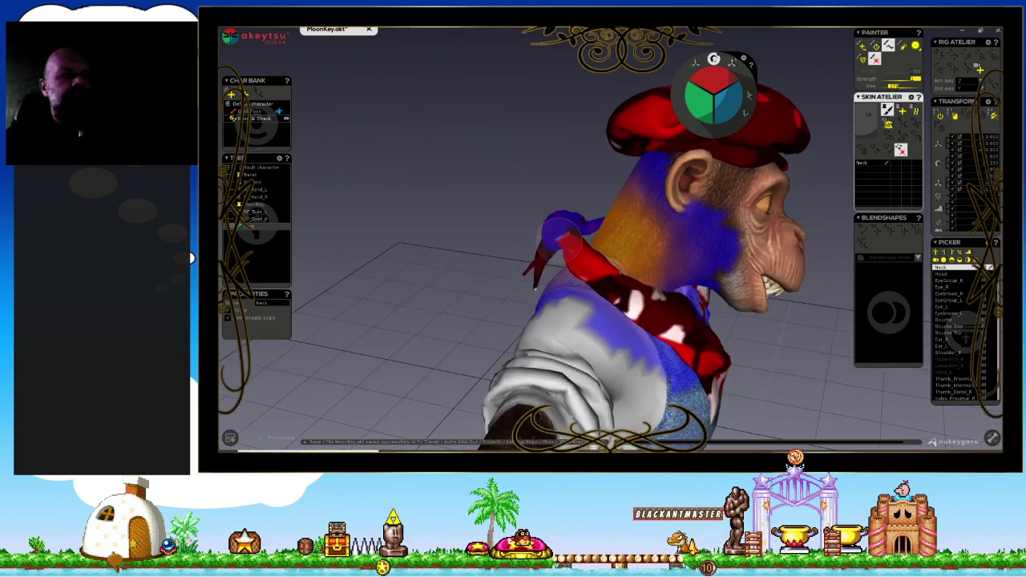
From a front view, rotate the Neck bone so the head tilts back to test the neck skinning.
mouse_move(630, 245)
middle_down()
mouse_move(655, 275)
mouse_move(592, 255)
mouse_move(642, 280)
mouse_move(662, 275)
middle_up()
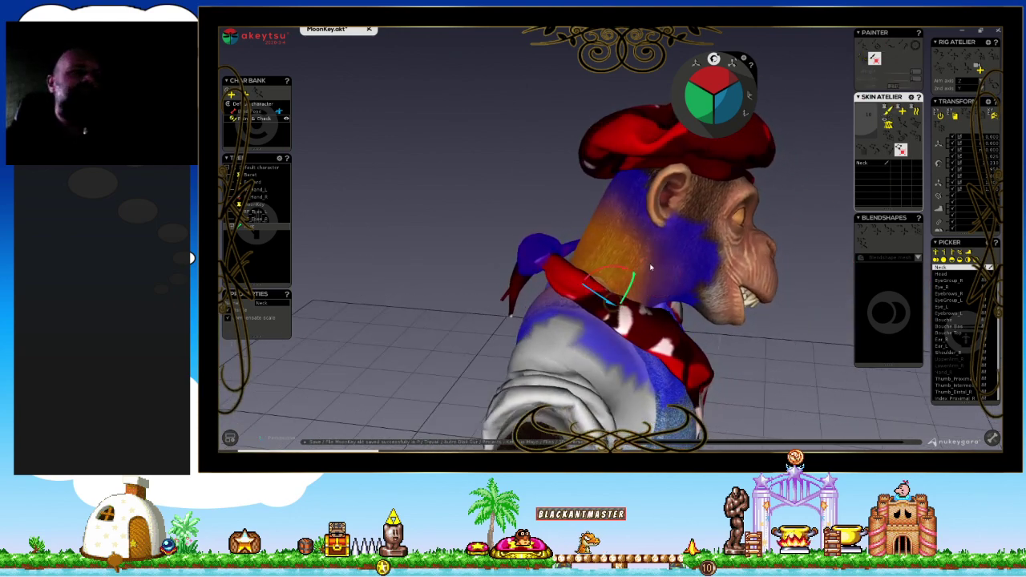
mouse_move(625, 281)
middle_down()
mouse_move(607, 246)
mouse_move(589, 243)
mouse_move(630, 267)
mouse_move(609, 255)
middle_up()
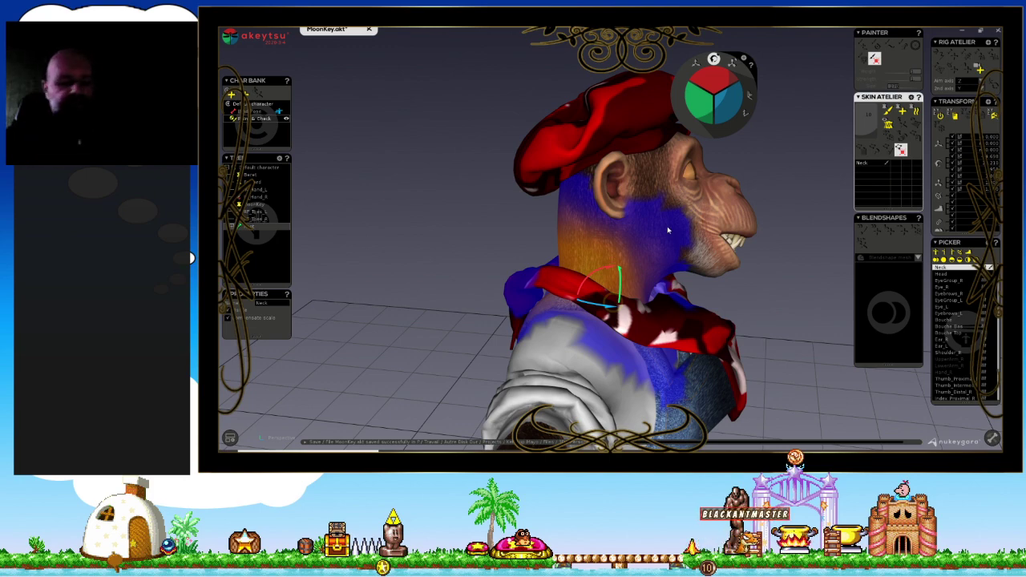
scroll(719, 287, down, 2)
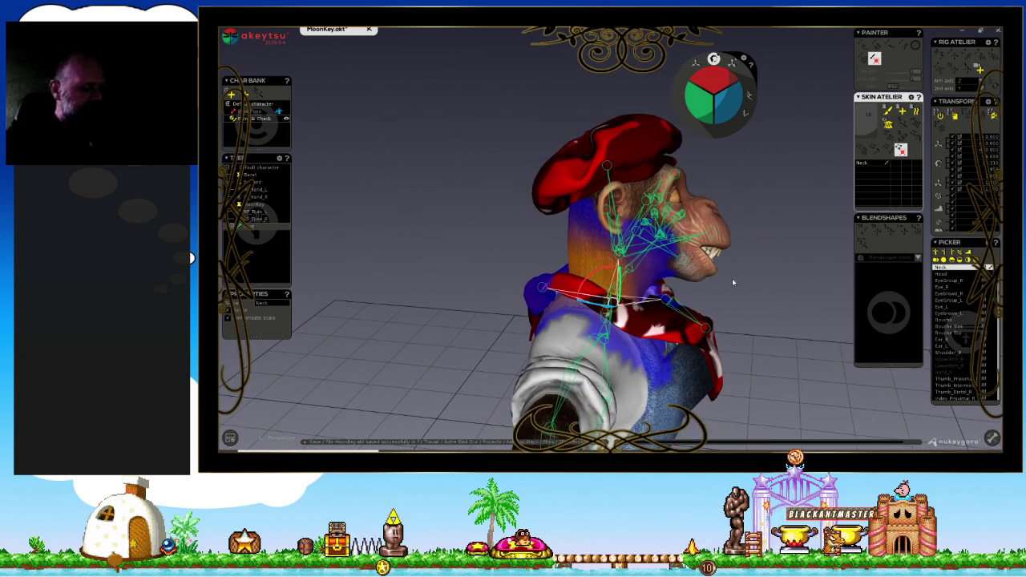
middle_drag(732, 282, 681, 286)
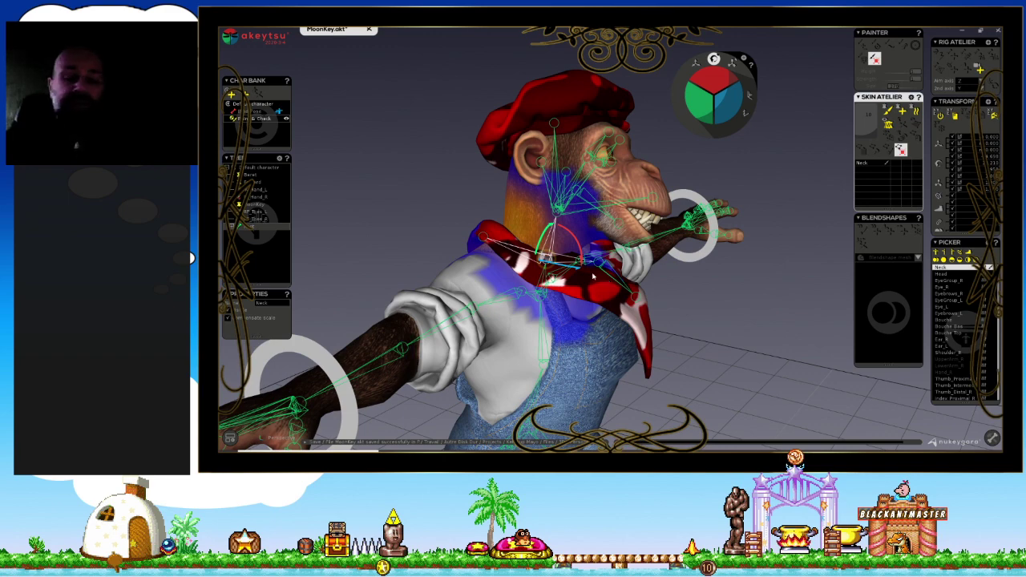
middle_drag(659, 298, 536, 267)
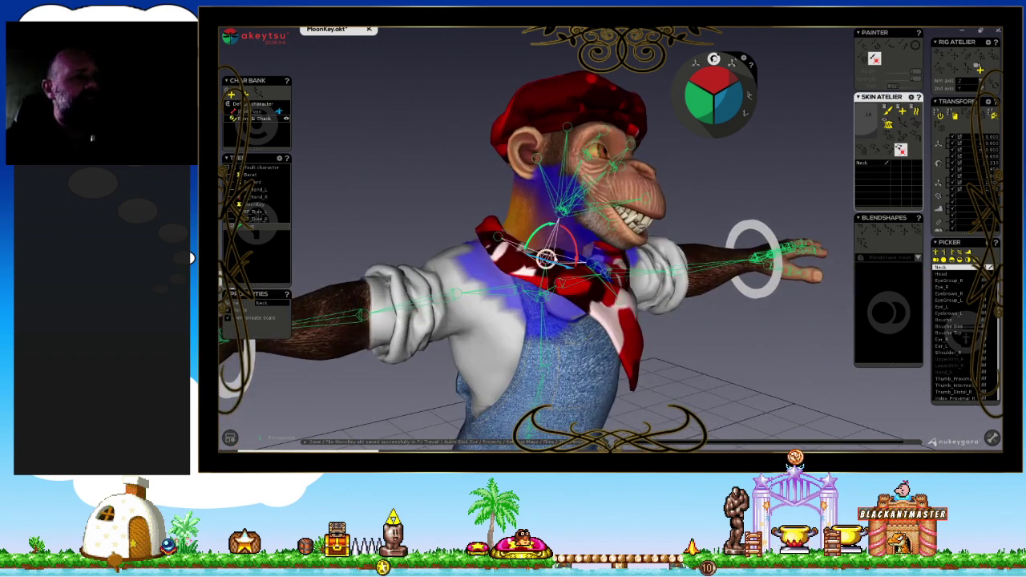
drag(535, 266, 548, 258)
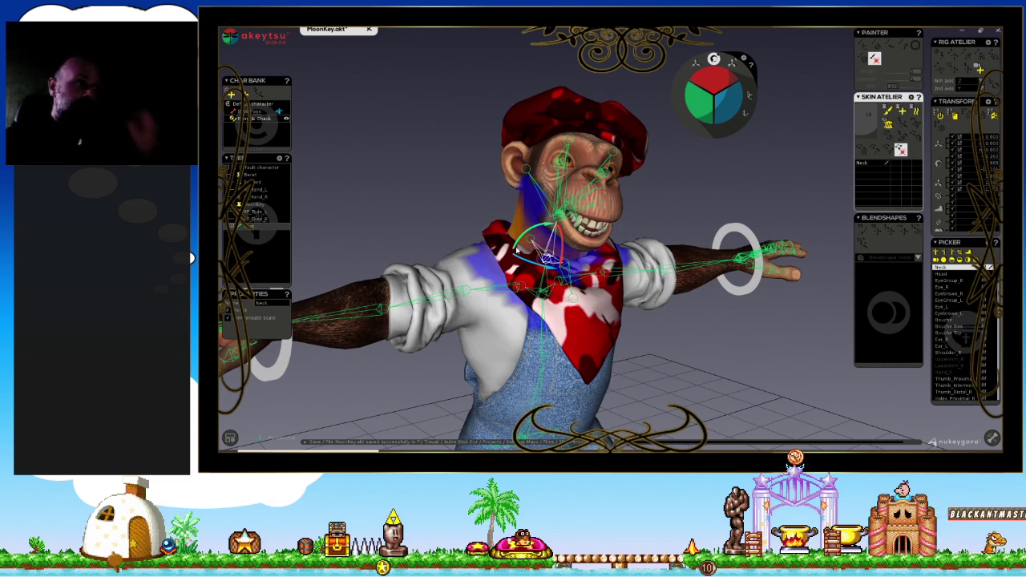
drag(529, 240, 508, 227)
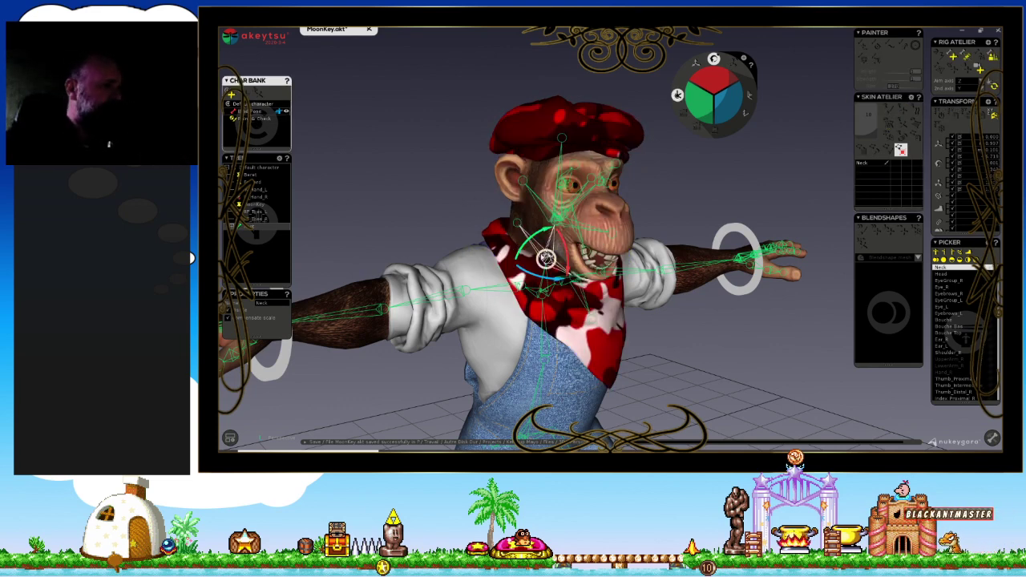
middle_drag(561, 280, 602, 276)
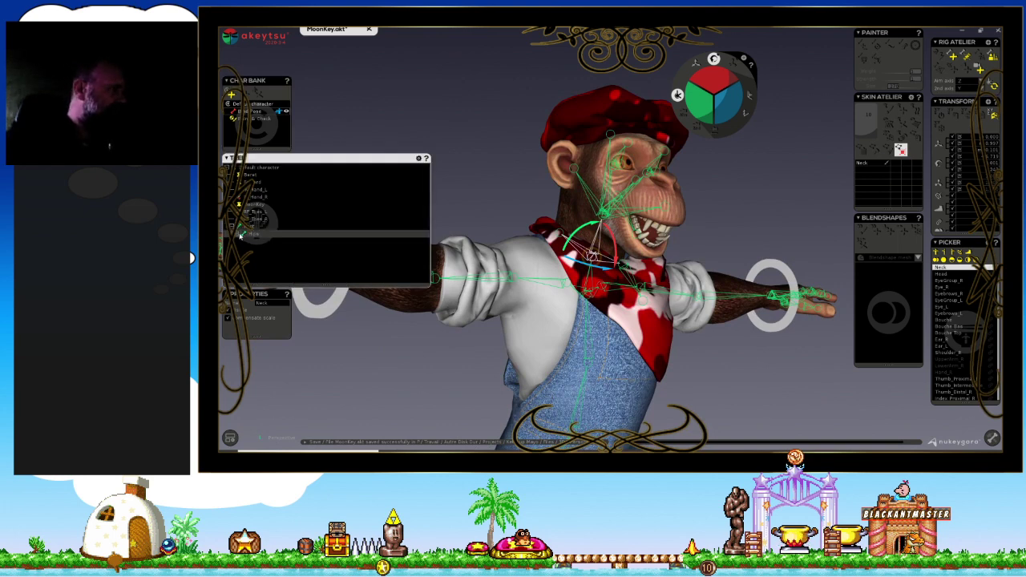
Expand the hierarchy down through Spine, Chest and UpperChest and select the Foulard scarf bones.
click(240, 236)
click(243, 242)
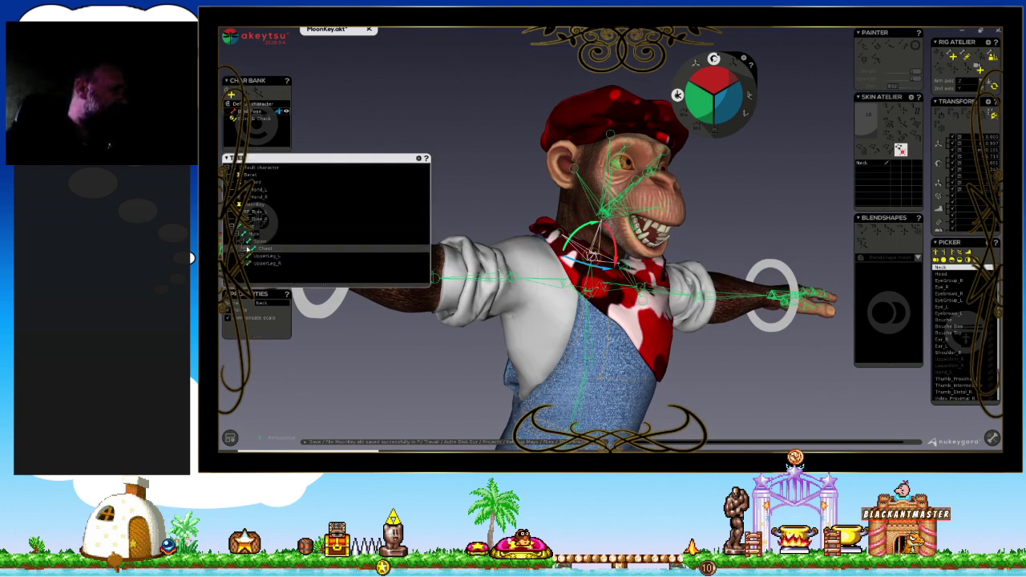
click(248, 244)
click(251, 256)
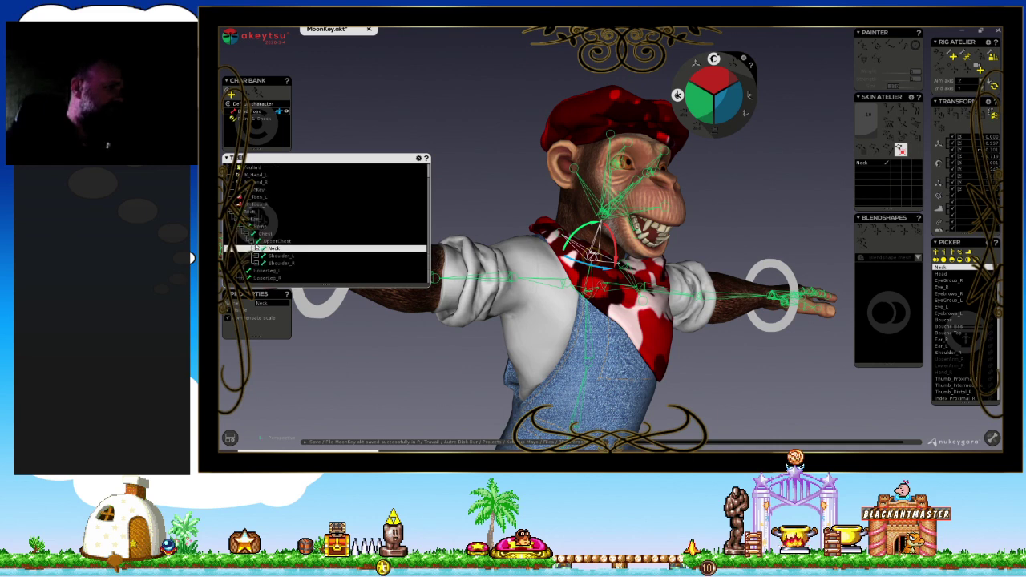
click(280, 257)
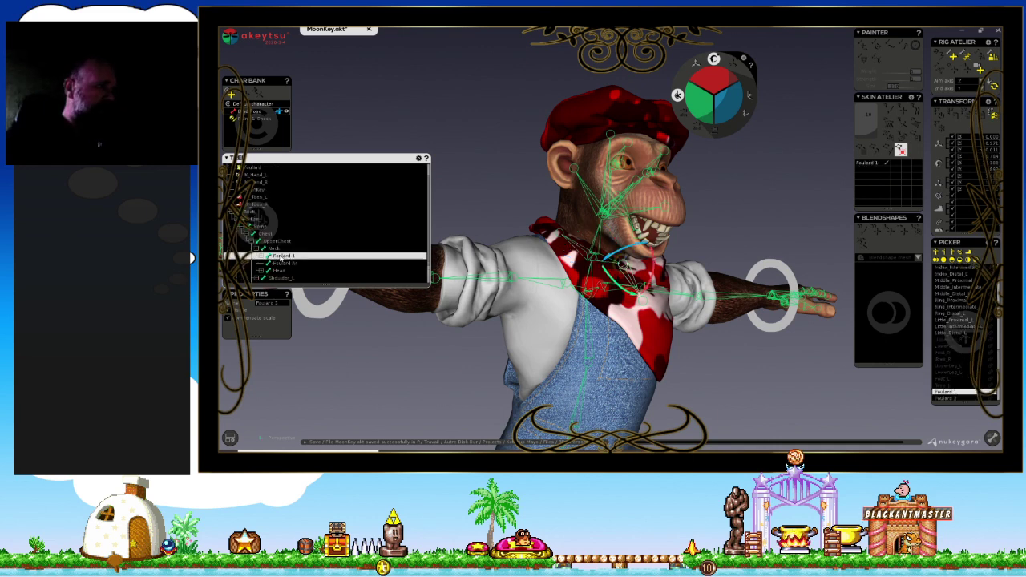
drag(283, 266, 279, 245)
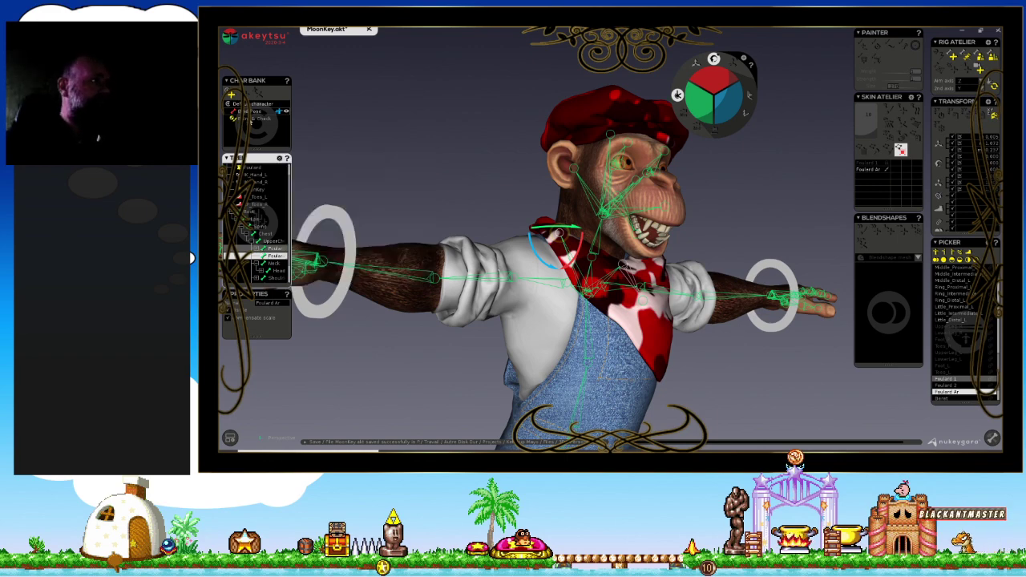
middle_drag(478, 198, 469, 212)
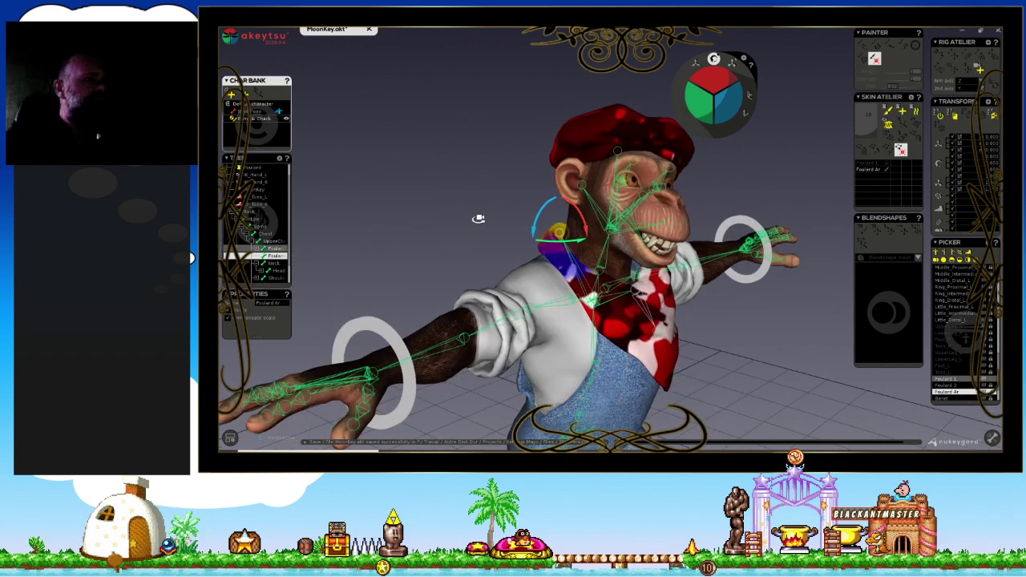
Tilt the head with the Neck bone, then swing the Foulard 1 scarf out to the right.
click(594, 271)
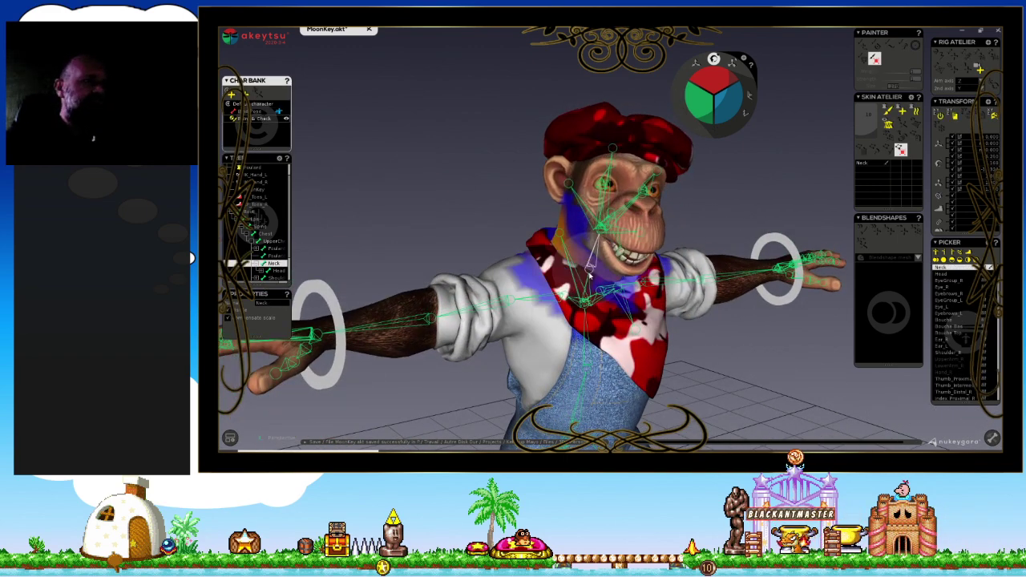
drag(592, 278, 617, 311)
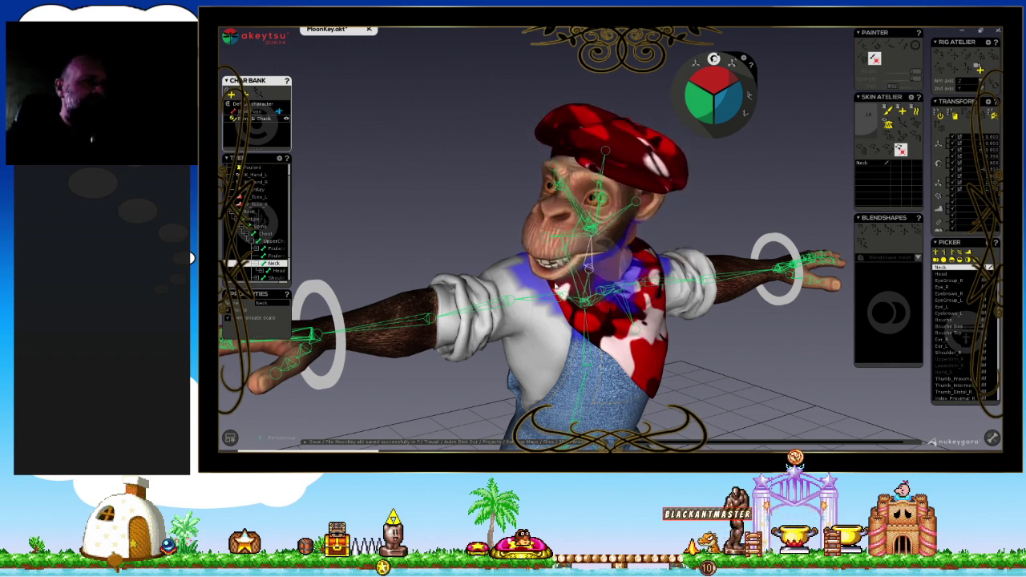
click(617, 310)
middle_drag(617, 310, 627, 311)
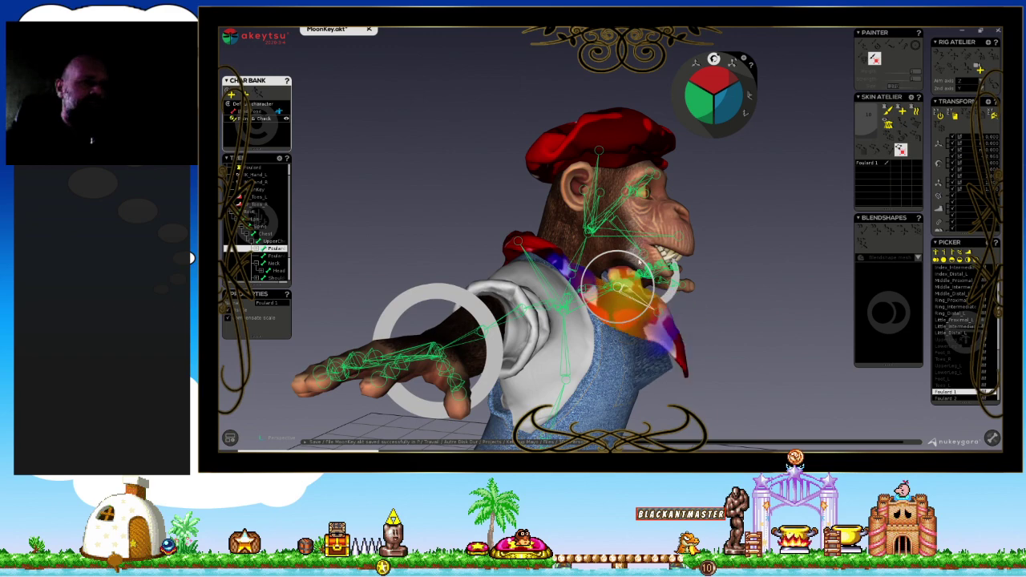
drag(645, 267, 622, 244)
mouse_move(622, 243)
middle_down()
mouse_move(721, 351)
mouse_move(687, 340)
mouse_move(683, 293)
mouse_move(633, 366)
middle_up()
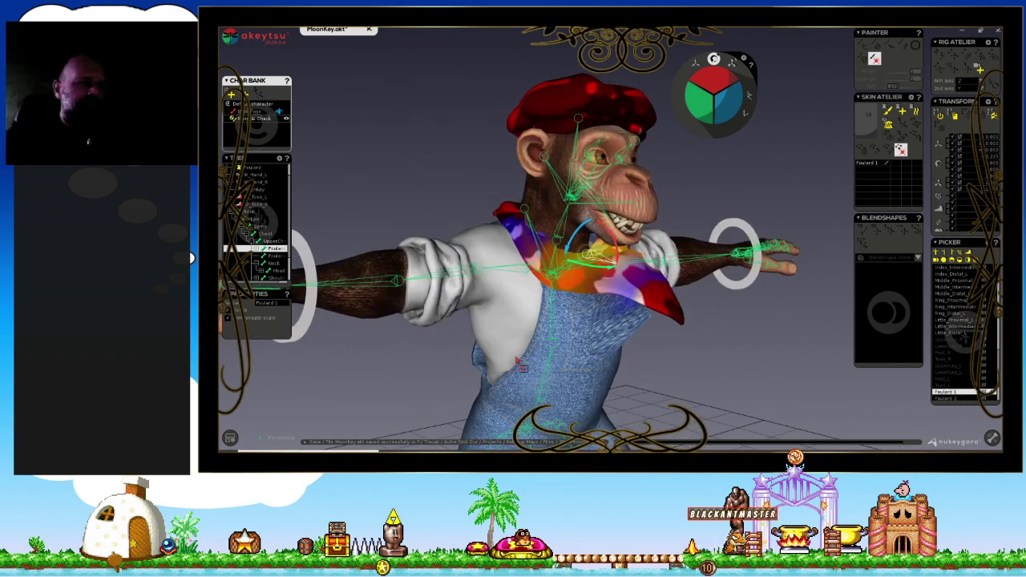
Show skin vertices and compare the Foulard 1, Foulard 2 and Foulard Ar weight maps.
key(s)
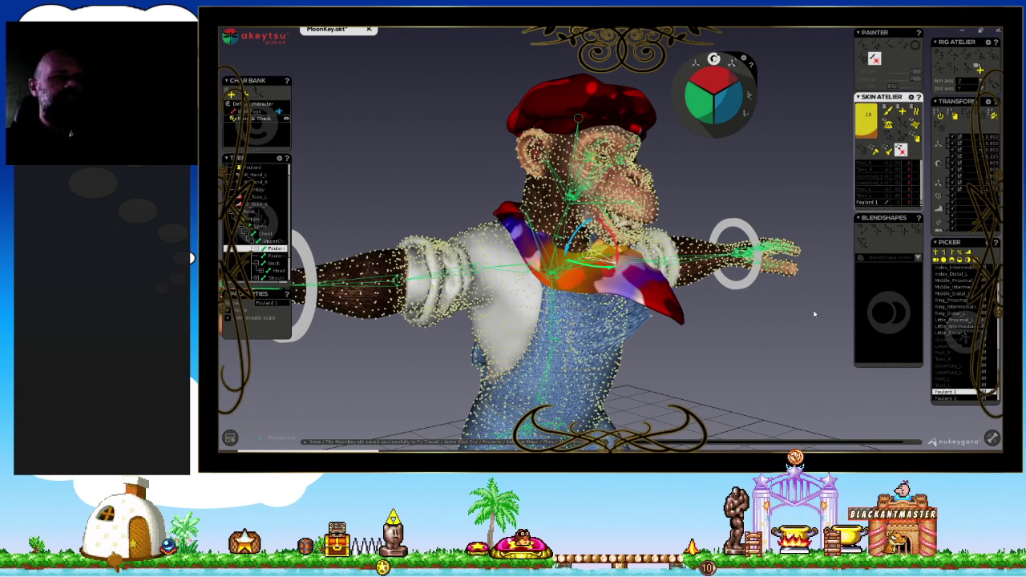
key(Down)
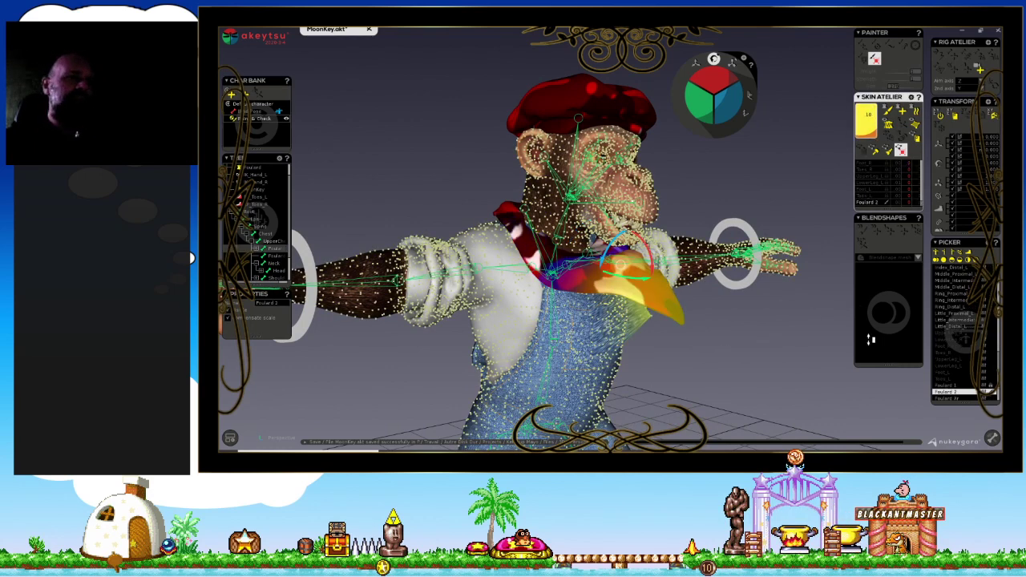
key(Up)
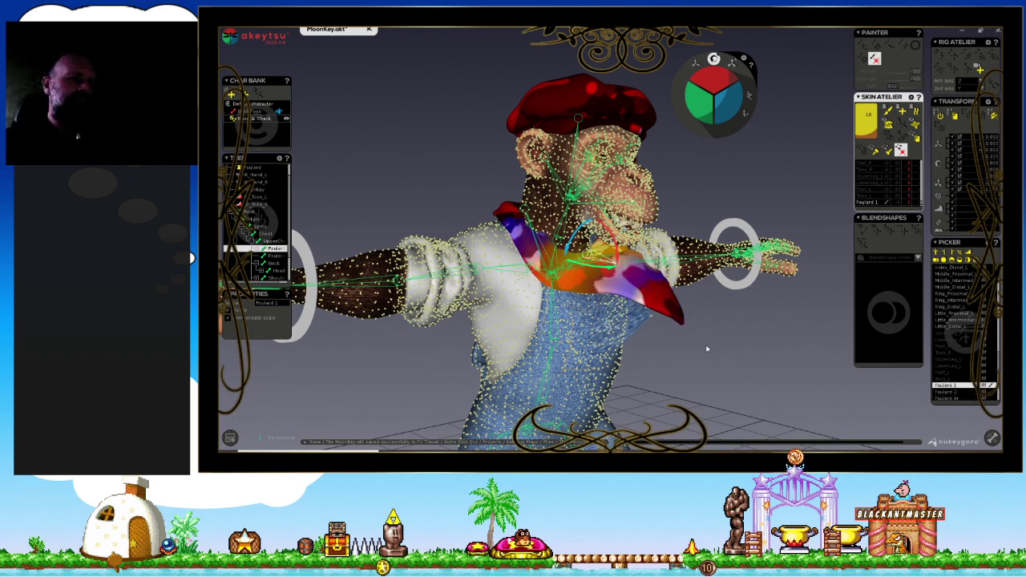
key(Down)
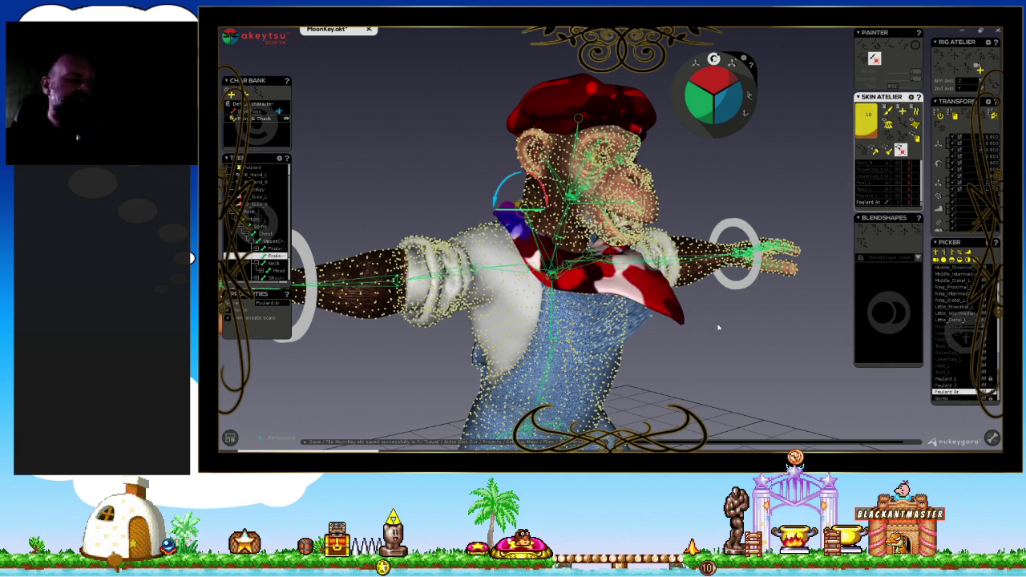
mouse_move(723, 322)
middle_down()
mouse_move(637, 296)
mouse_move(591, 300)
mouse_move(593, 262)
mouse_move(674, 243)
mouse_move(561, 273)
middle_up()
click(585, 214)
middle_drag(665, 258, 688, 255)
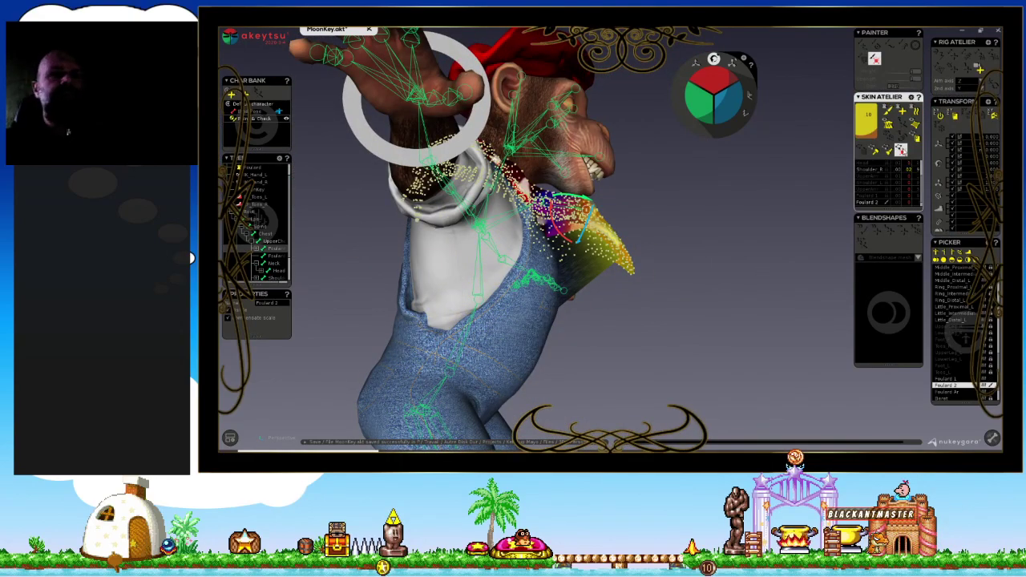
Hide the vertex dots and select the Chest bone to display its weights.
click(914, 123)
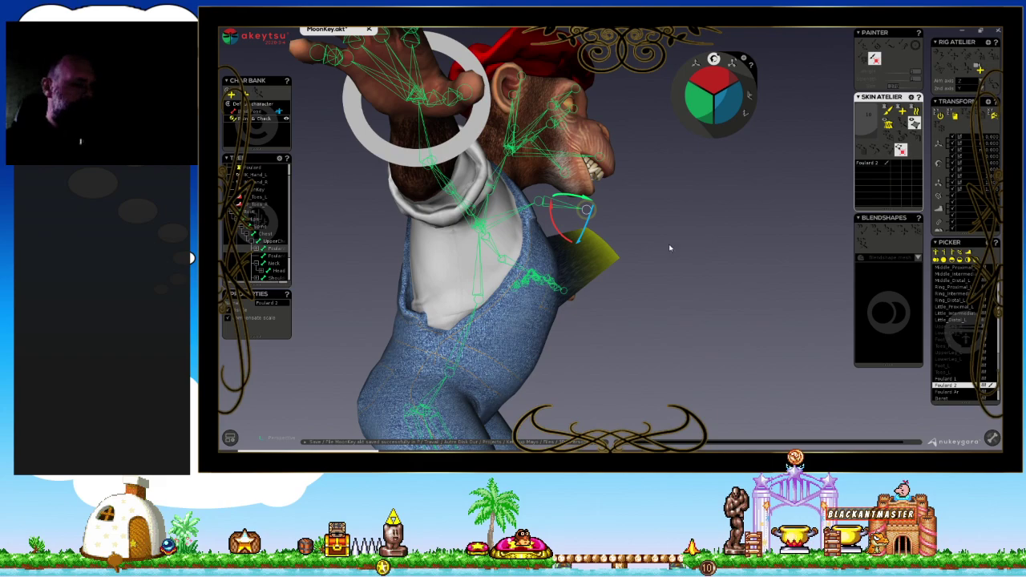
mouse_move(670, 248)
middle_down()
mouse_move(637, 303)
mouse_move(610, 236)
middle_up()
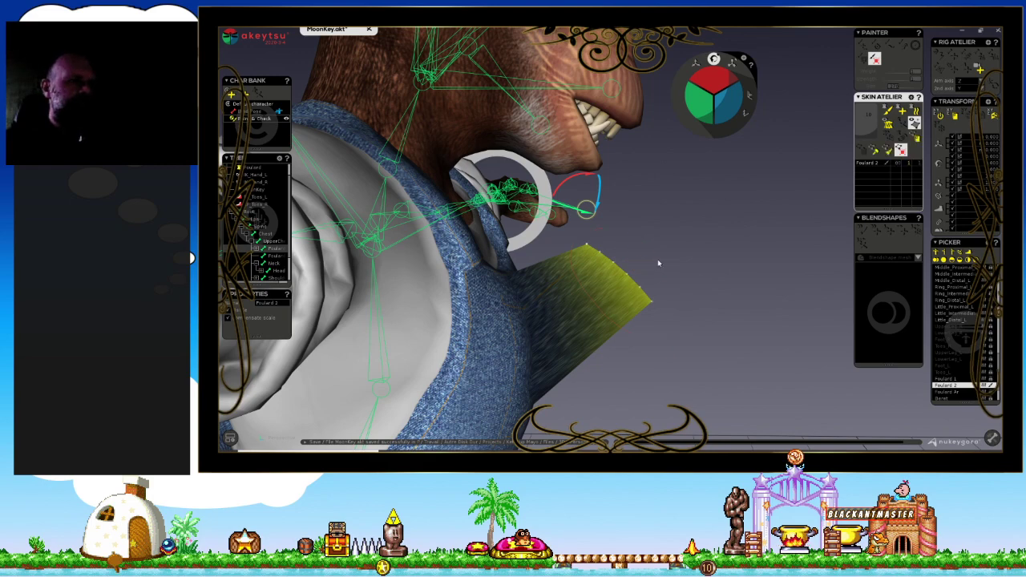
middle_drag(596, 301, 523, 314)
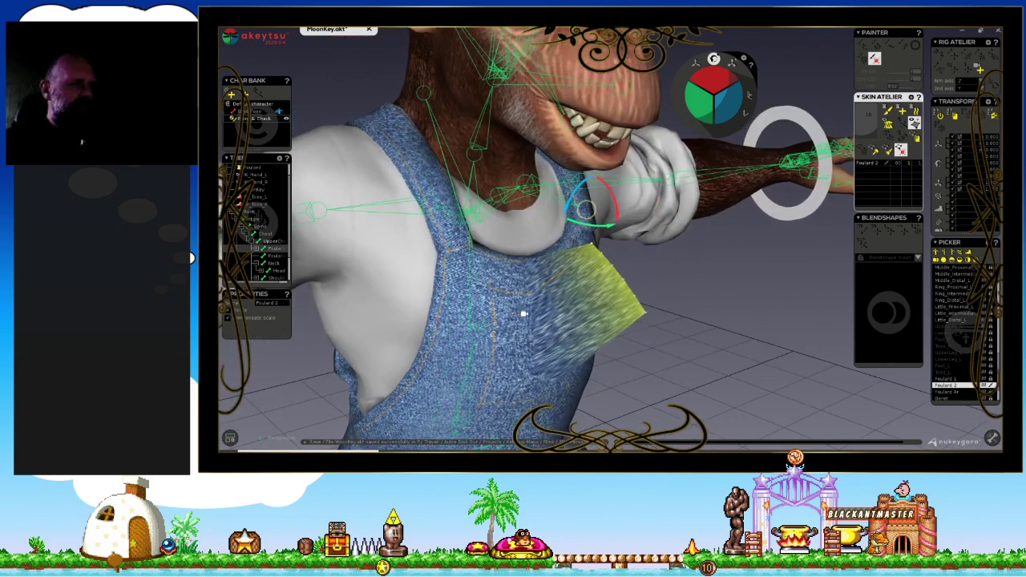
click(478, 299)
middle_drag(714, 292, 688, 356)
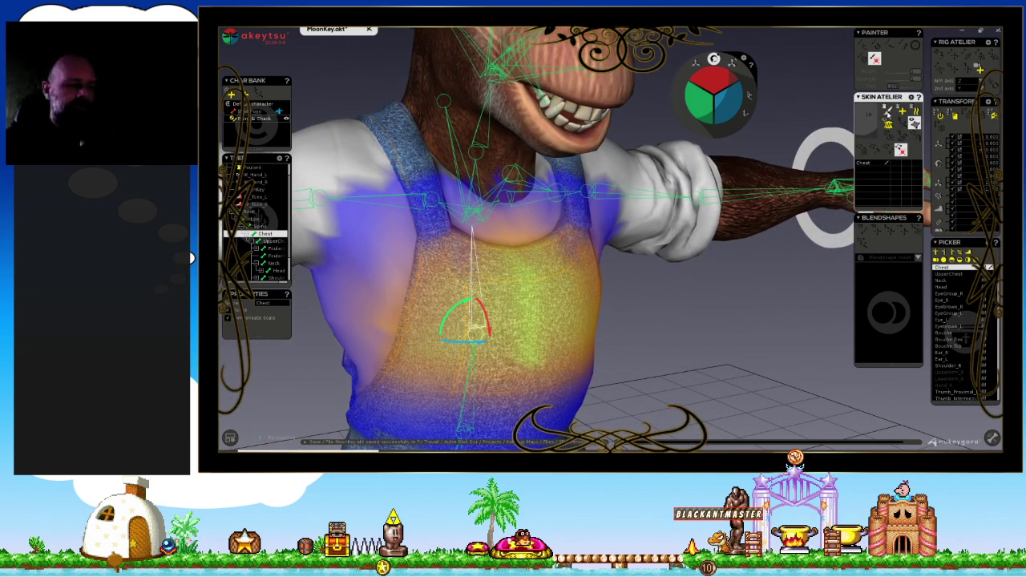
Frame the whole chimp and compare the Spine and Hips weight maps from behind.
key(Up)
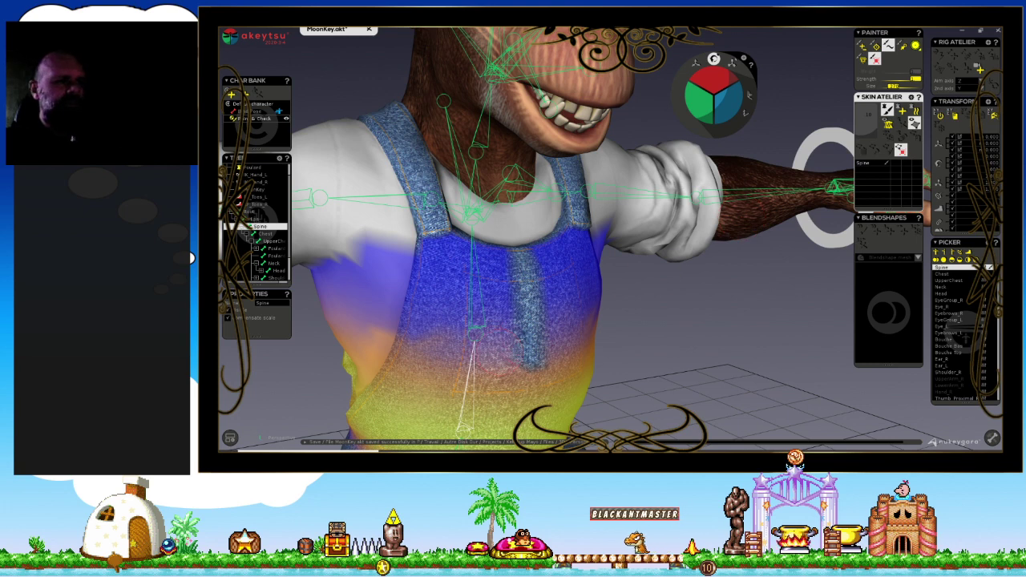
key(f)
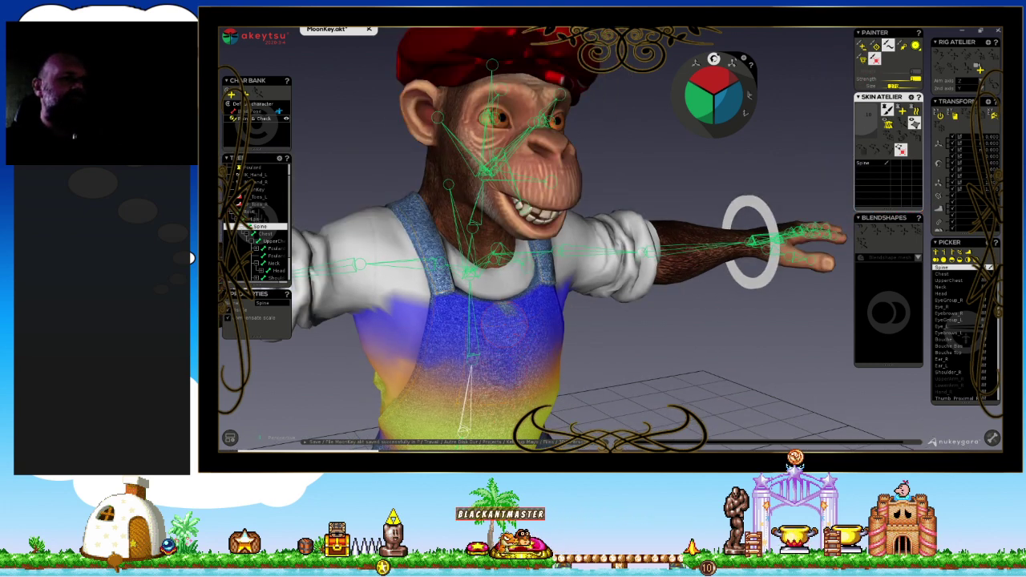
mouse_move(561, 365)
middle_down()
mouse_move(676, 318)
mouse_move(636, 332)
middle_up()
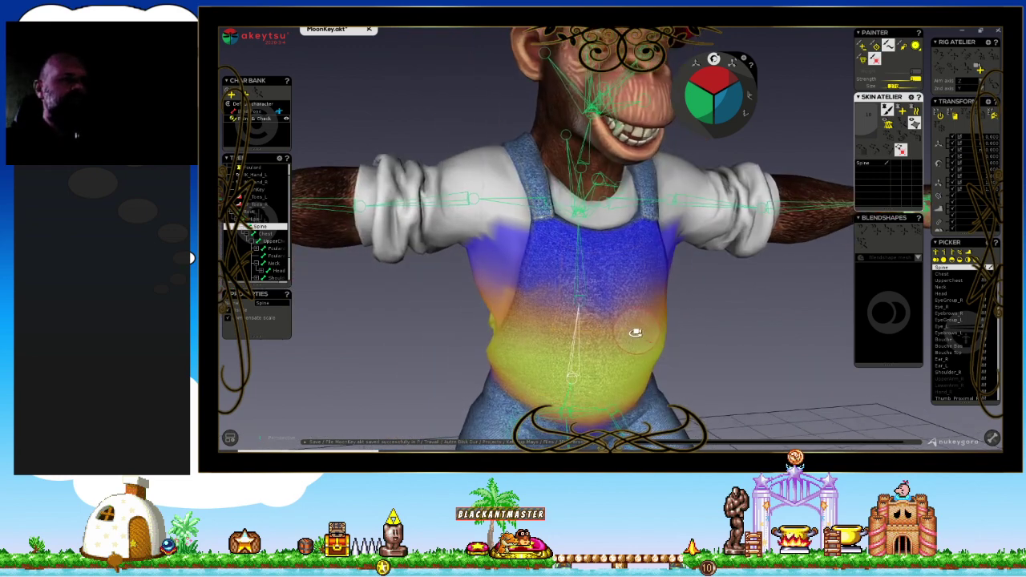
mouse_move(732, 325)
middle_down()
mouse_move(665, 222)
mouse_move(704, 212)
middle_up()
middle_drag(745, 291, 671, 303)
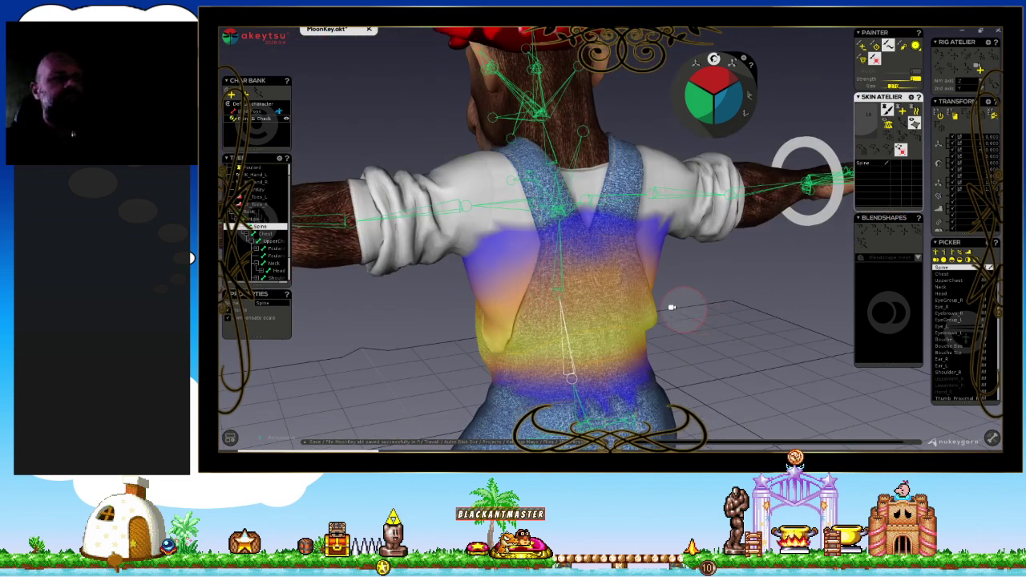
key(Up)
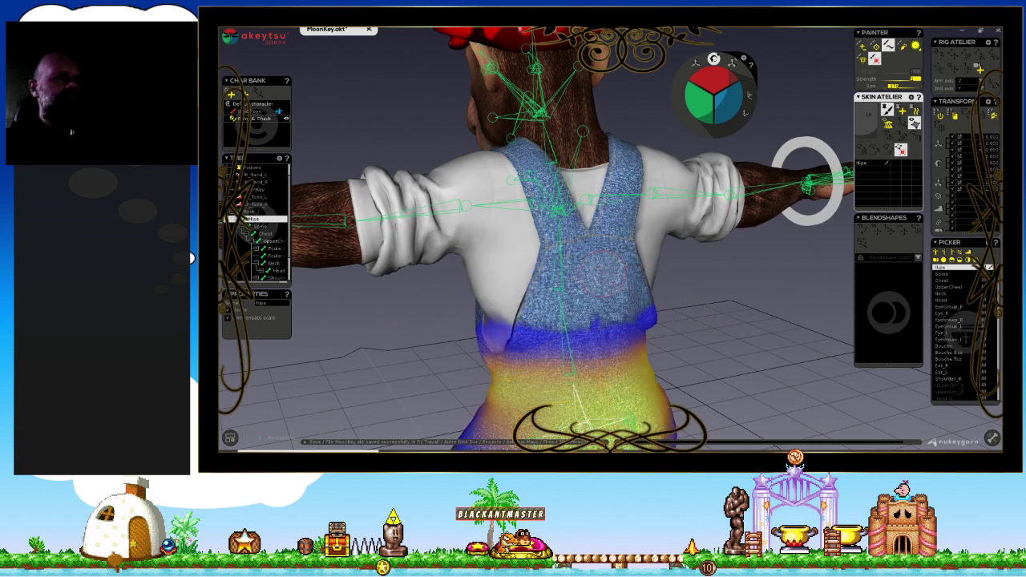
key(Down)
key(Up)
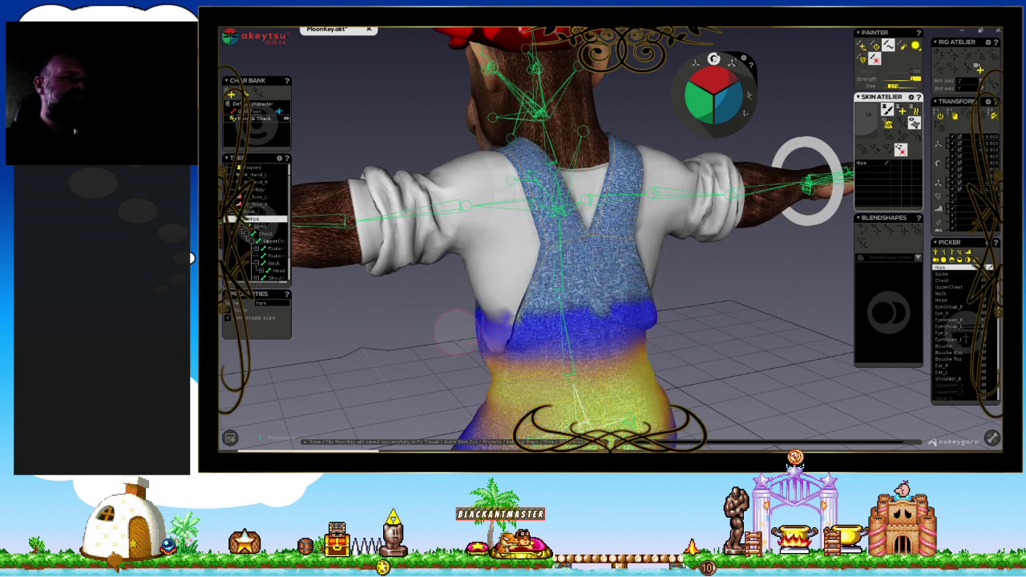
Show the Chest weights from the front, then step to UpperChest.
key(Down)
key(Down)
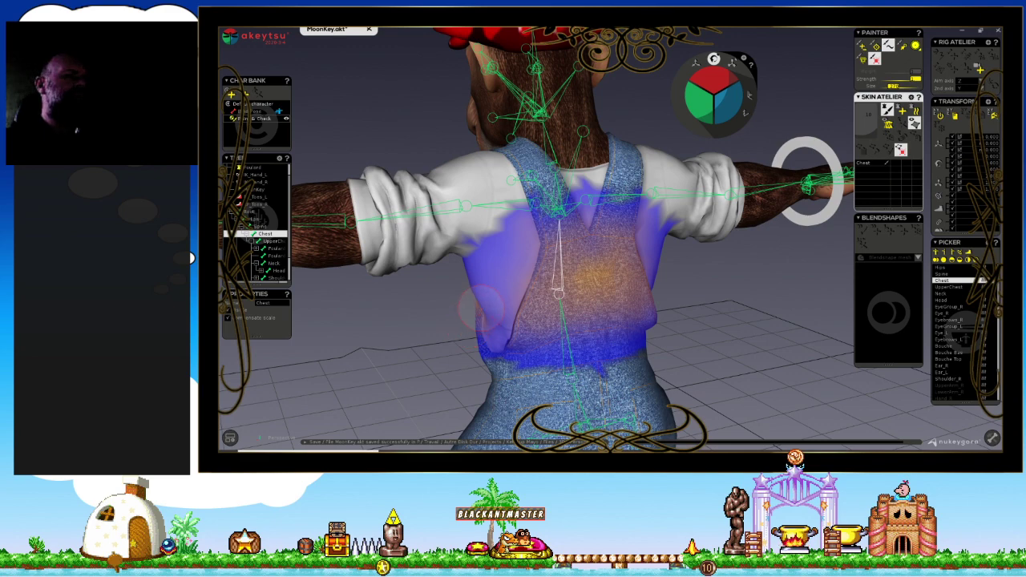
middle_drag(461, 300, 671, 300)
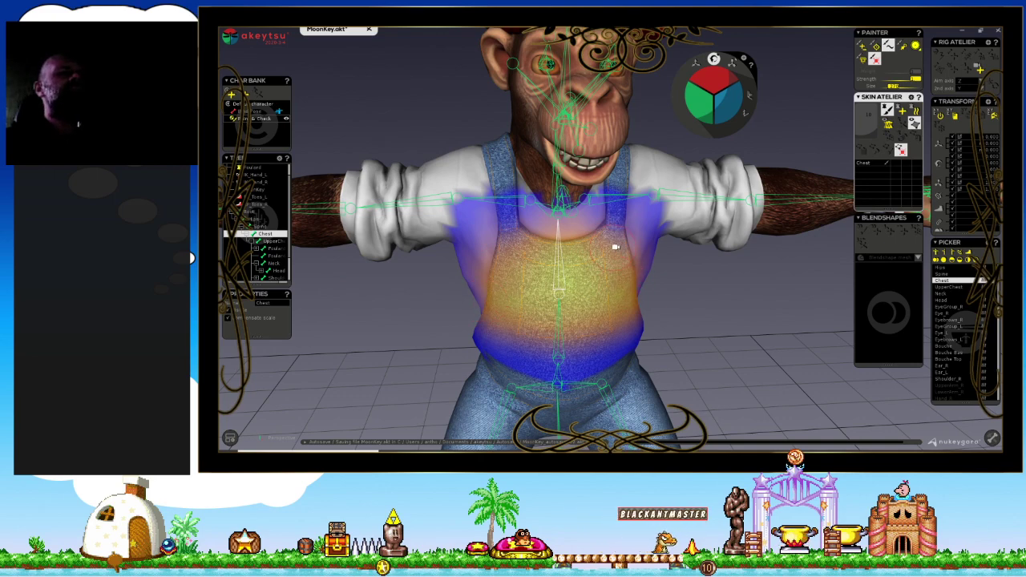
scroll(618, 257, down, 3)
scroll(609, 305, down, 2)
middle_drag(577, 328, 680, 334)
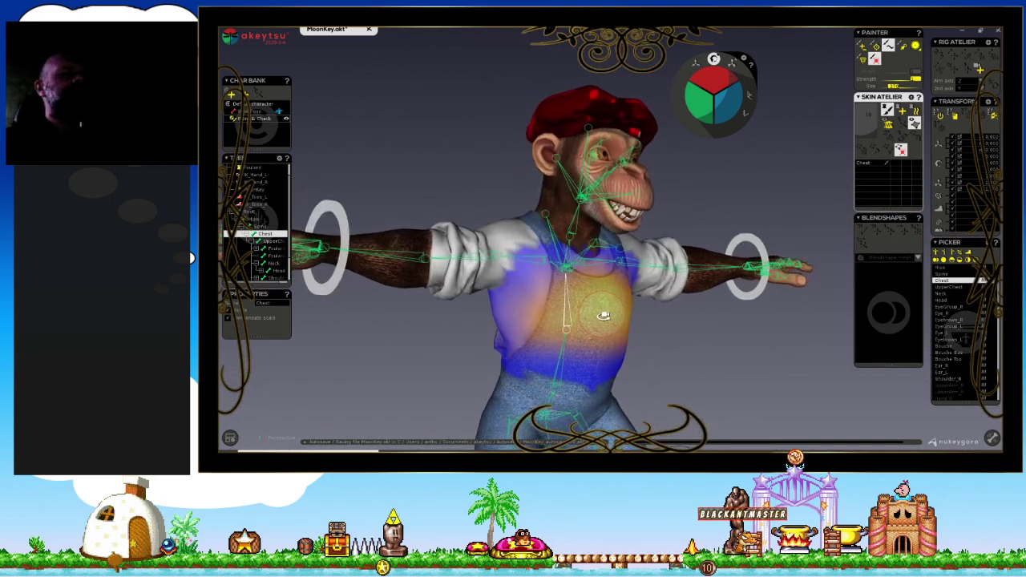
key(Down)
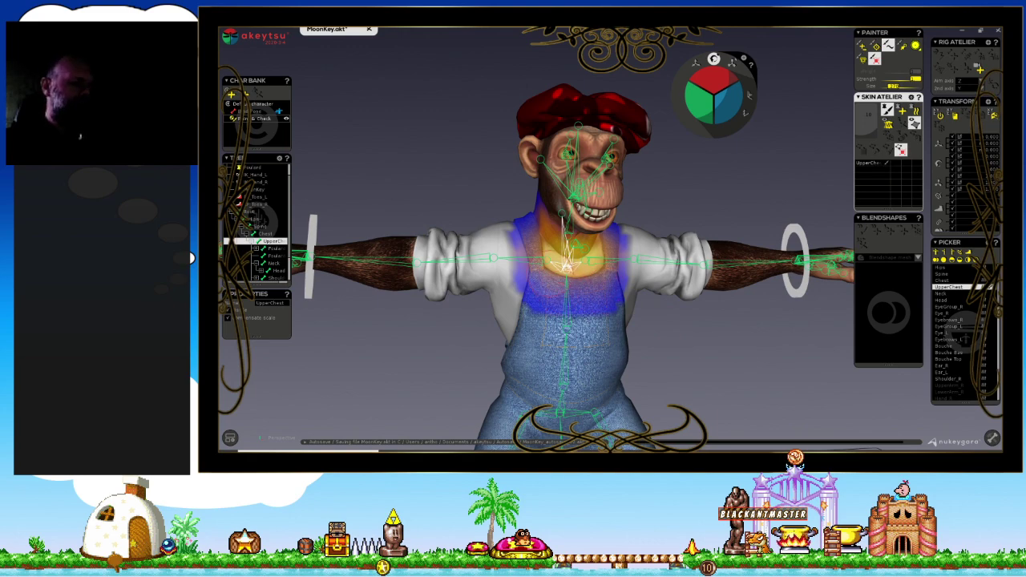
Paint UpperChest weight across the chimp's upper back.
middle_drag(566, 264, 565, 240)
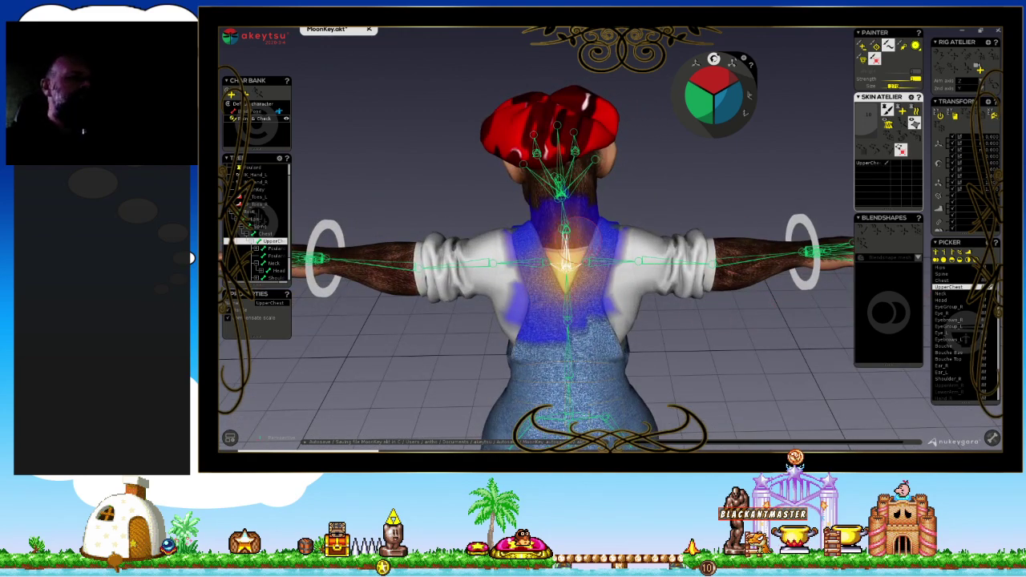
mouse_move(550, 273)
mouse_down()
mouse_move(523, 237)
mouse_move(622, 239)
mouse_move(627, 304)
mouse_move(545, 310)
mouse_move(593, 283)
mouse_up()
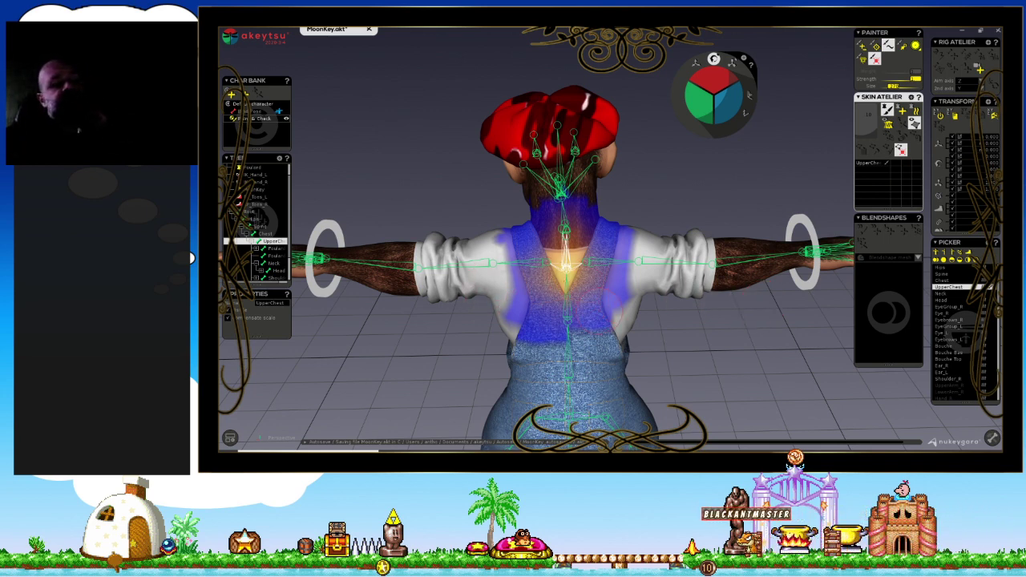
middle_drag(610, 313, 684, 313)
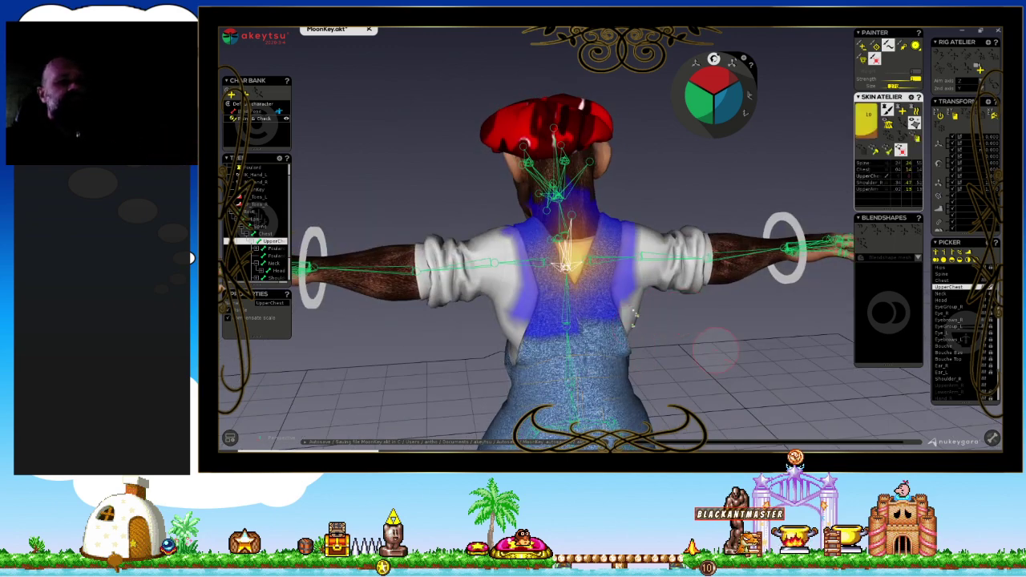
key(v)
key(v)
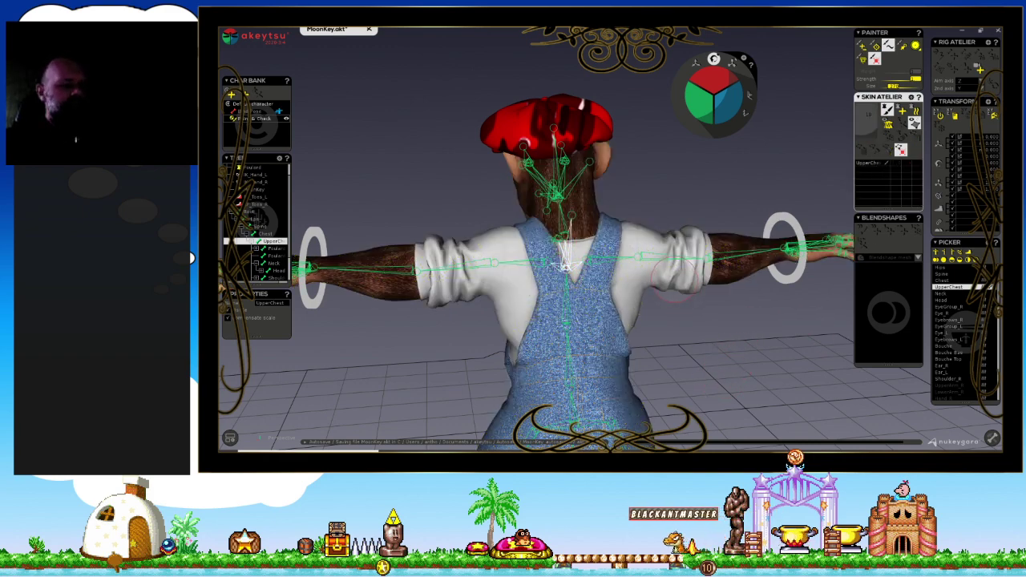
mouse_move(733, 308)
middle_down()
mouse_move(687, 328)
mouse_move(522, 309)
mouse_move(608, 303)
mouse_move(633, 321)
middle_up()
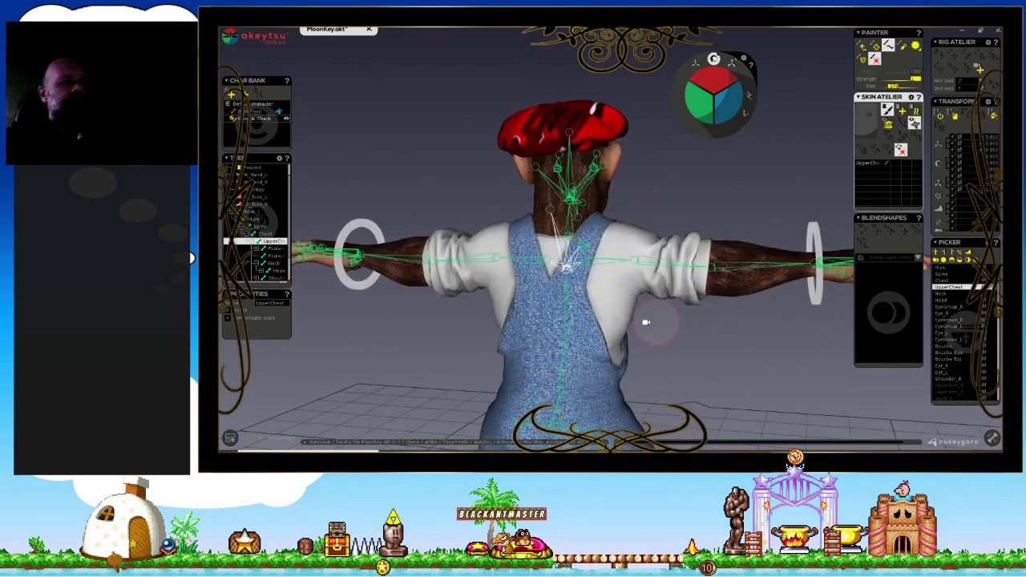
key(v)
Spread Shoulder_R weight over the shoulder and chest, then step down the right-arm bones.
key(Down)
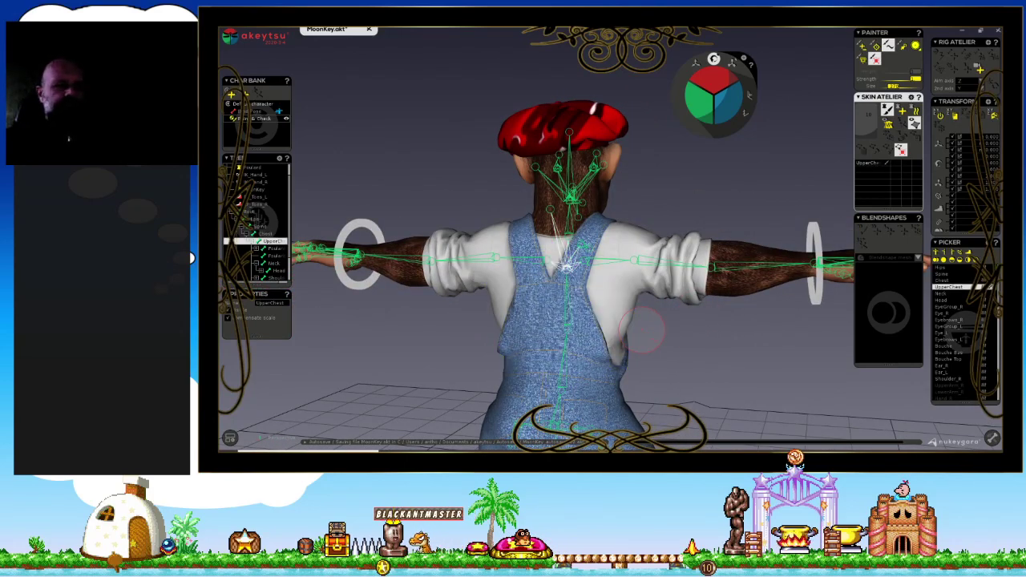
key(Down)
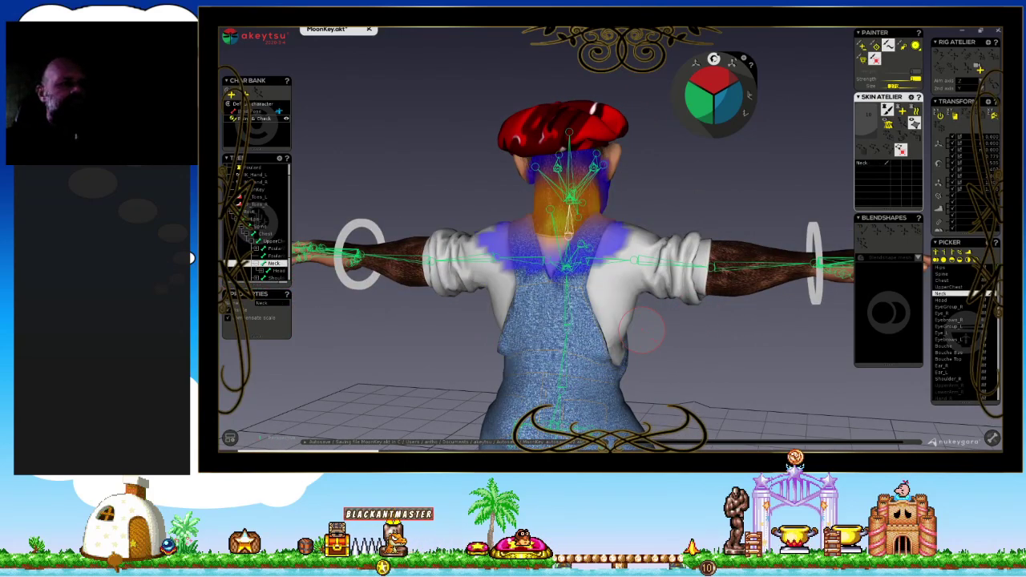
key(Down)
key(Down)
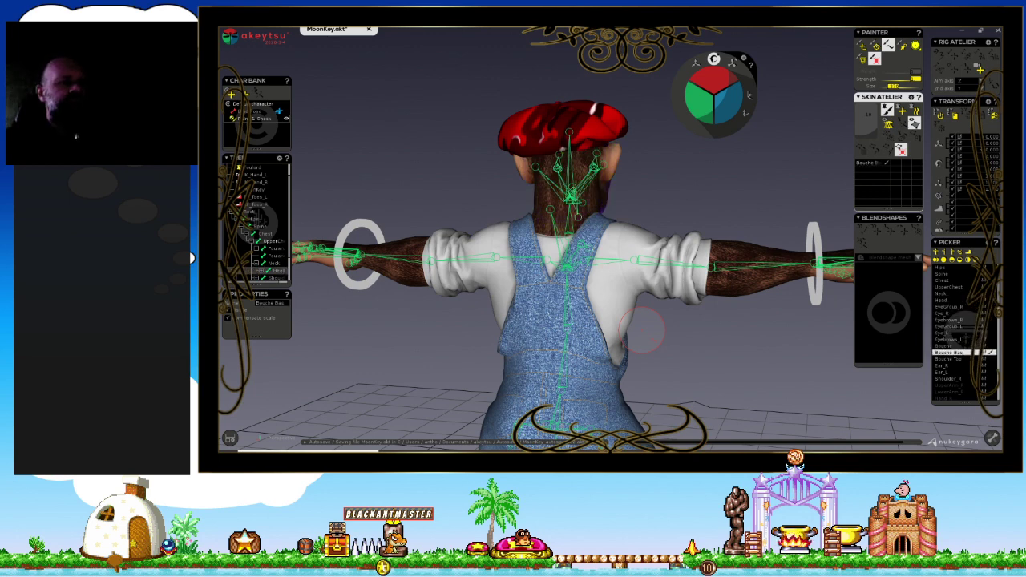
key(Down)
key(Down)
key(Down)
key(Down)
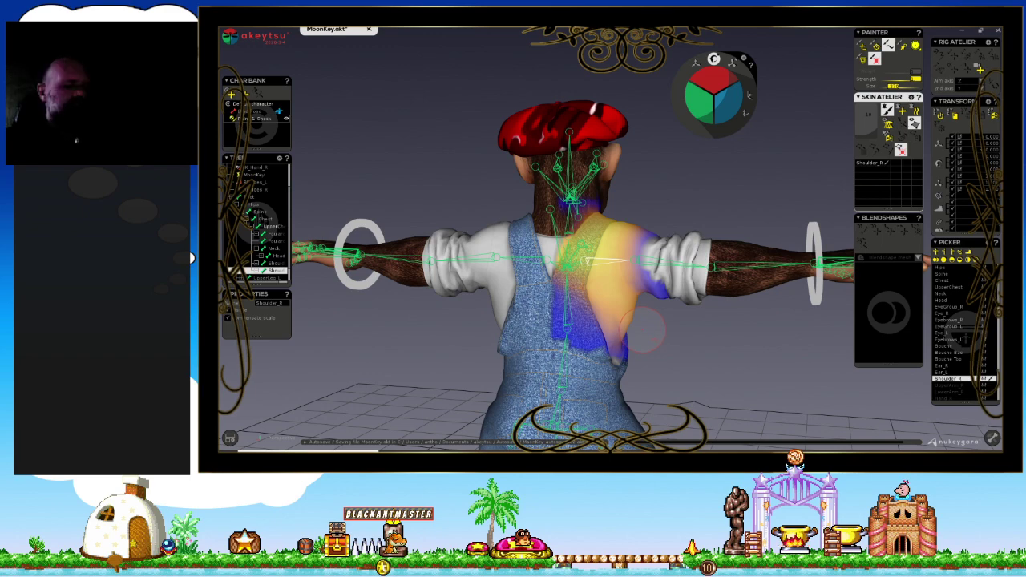
mouse_move(643, 328)
middle_down()
mouse_move(694, 347)
mouse_move(450, 318)
mouse_move(595, 276)
middle_up()
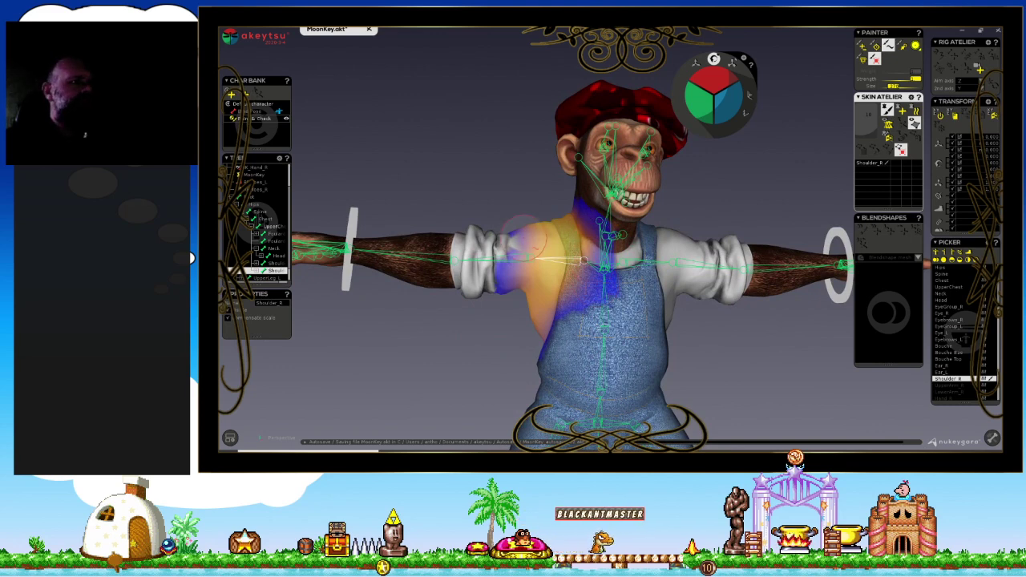
mouse_move(521, 238)
mouse_down()
mouse_move(539, 281)
mouse_move(603, 324)
mouse_up()
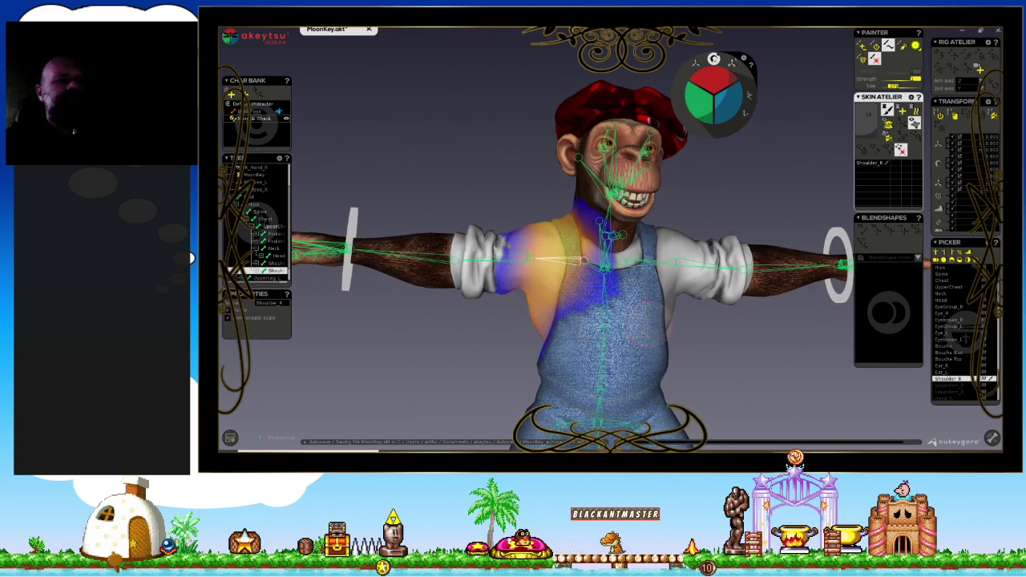
key(Down)
key(Down)
key(Down)
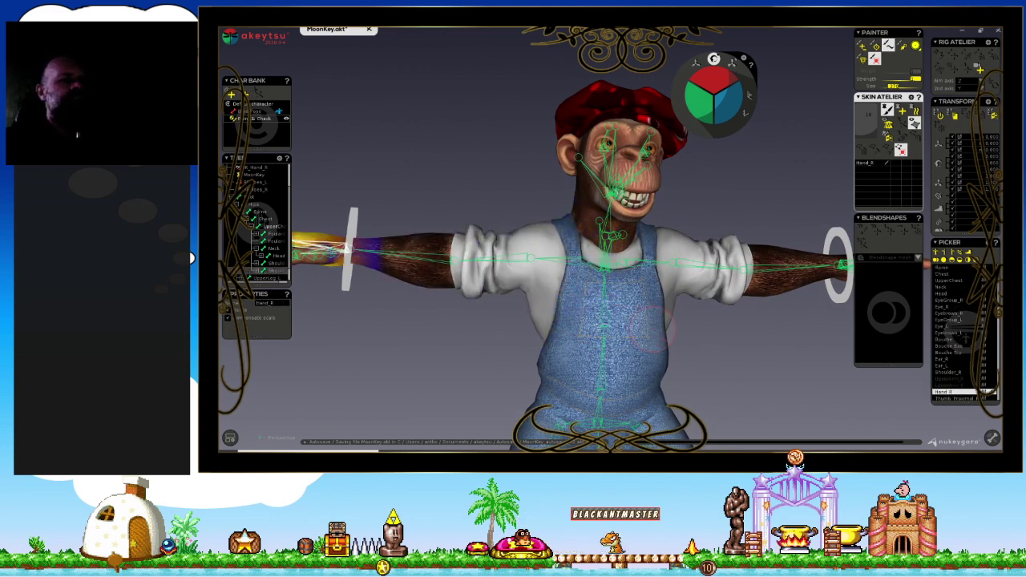
key(Down)
key(Down)
key(Down)
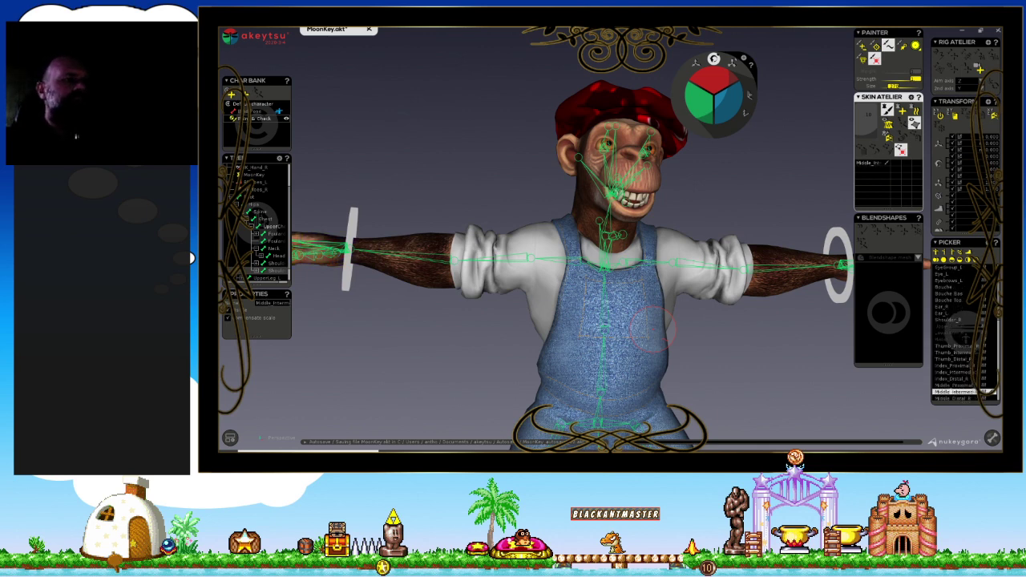
Return to the Neck weights and extend them slightly down the chest.
key(Up)
key(Up)
key(Up)
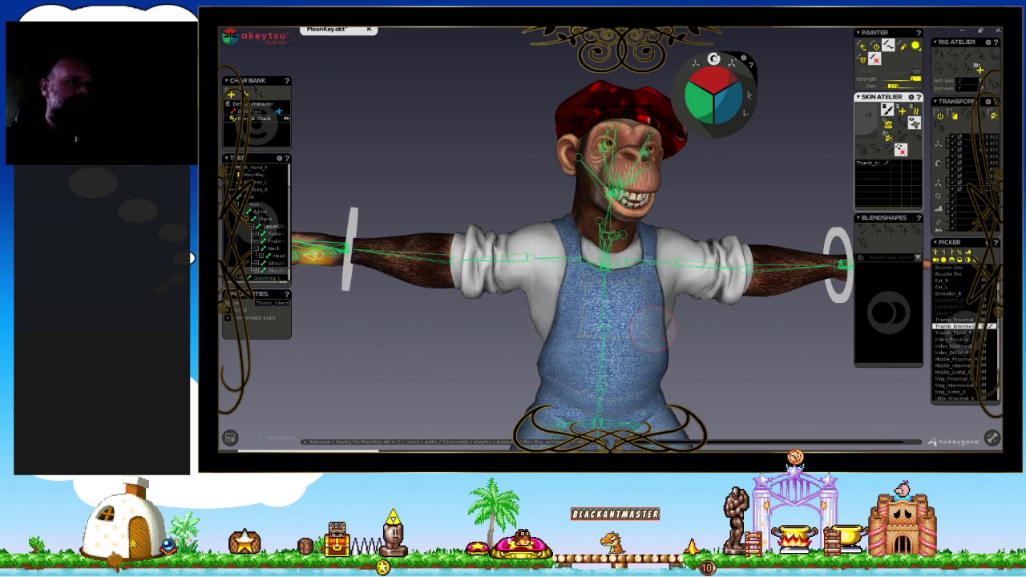
key(Up)
key(Up)
key(Up)
key(Up)
key(Up)
key(Up)
key(Up)
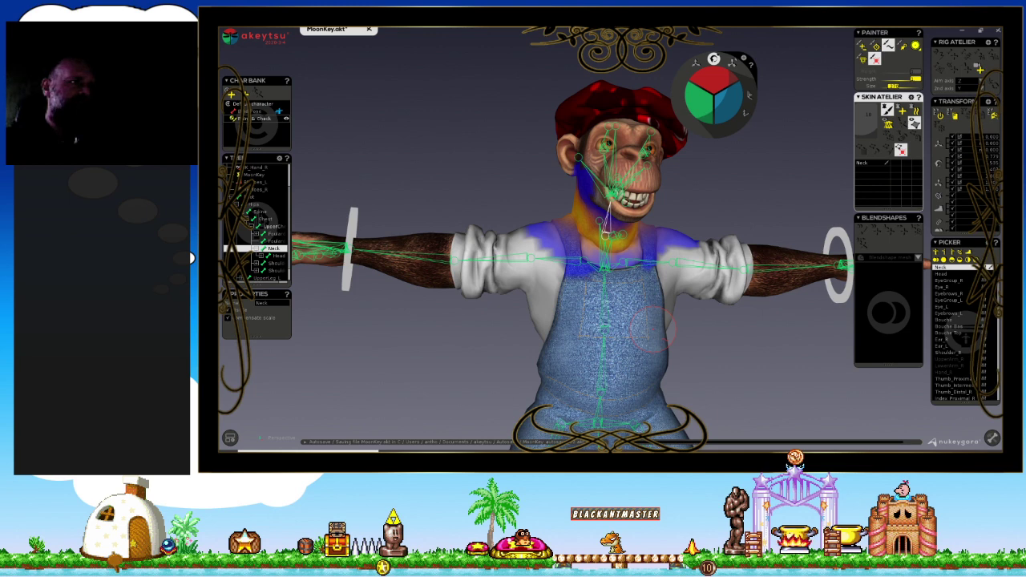
key(Up)
key(Up)
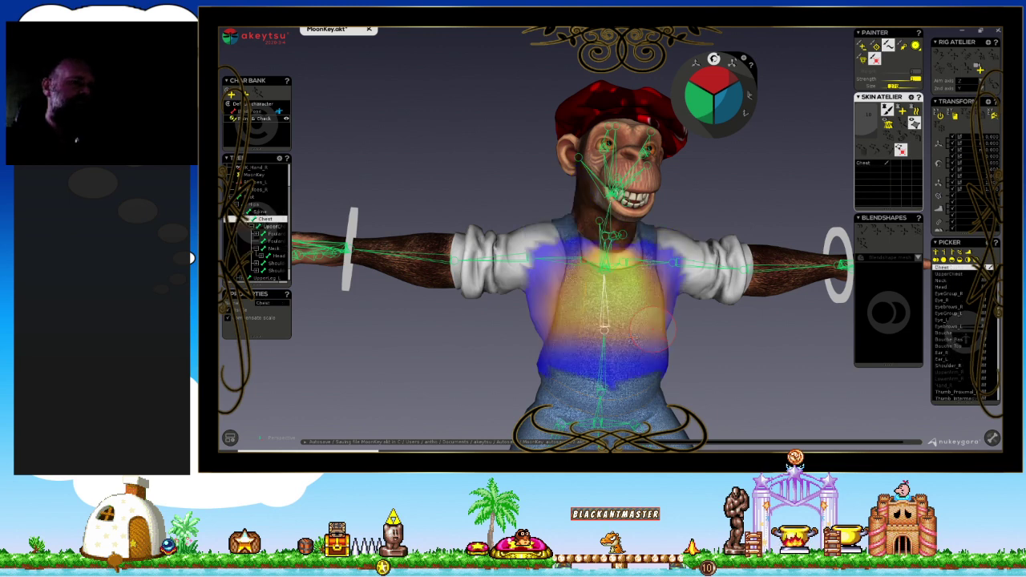
key(Down)
key(Down)
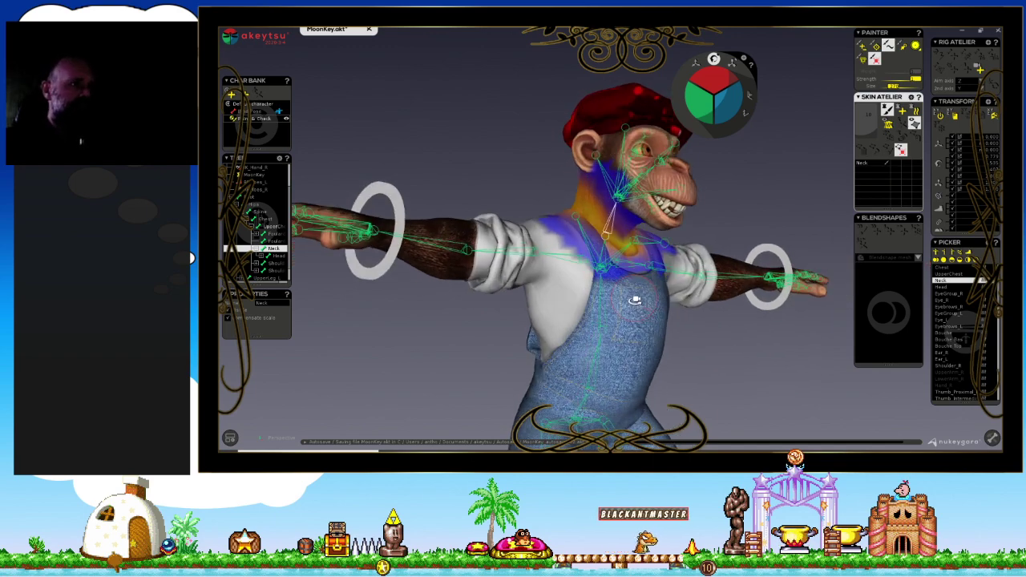
mouse_move(598, 288)
middle_down()
mouse_move(615, 301)
mouse_move(631, 241)
middle_up()
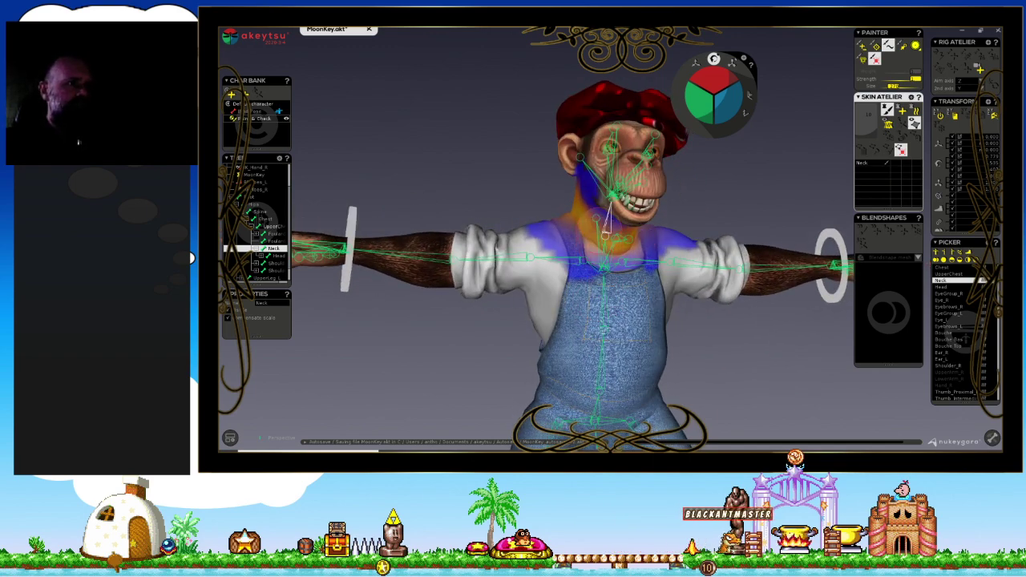
mouse_move(615, 278)
middle_down()
mouse_move(642, 280)
mouse_move(632, 279)
middle_up()
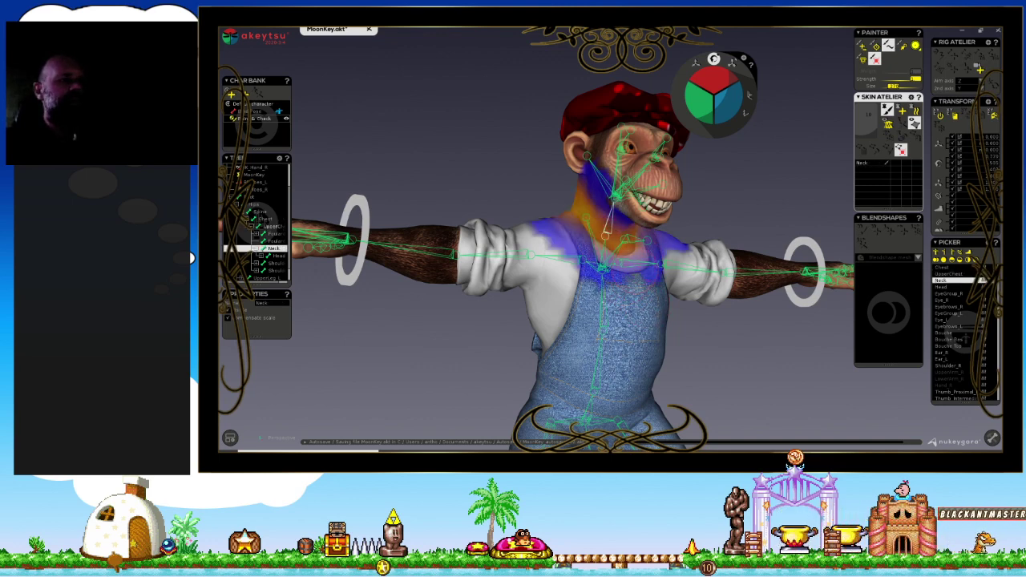
drag(633, 258, 601, 277)
Compare the UpperChest, Chest, Neck and Head weight maps from a front view.
click(603, 267)
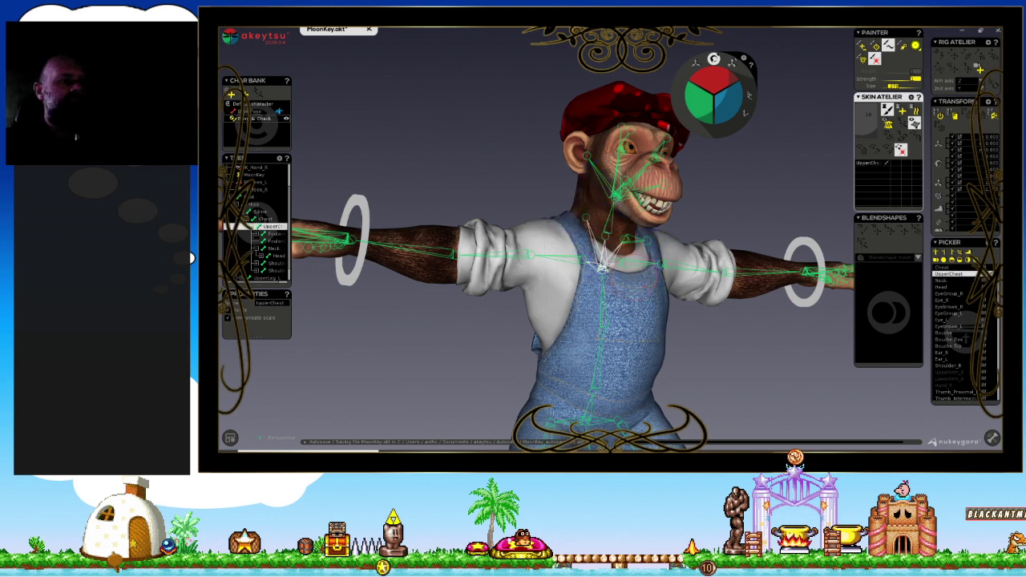
click(603, 268)
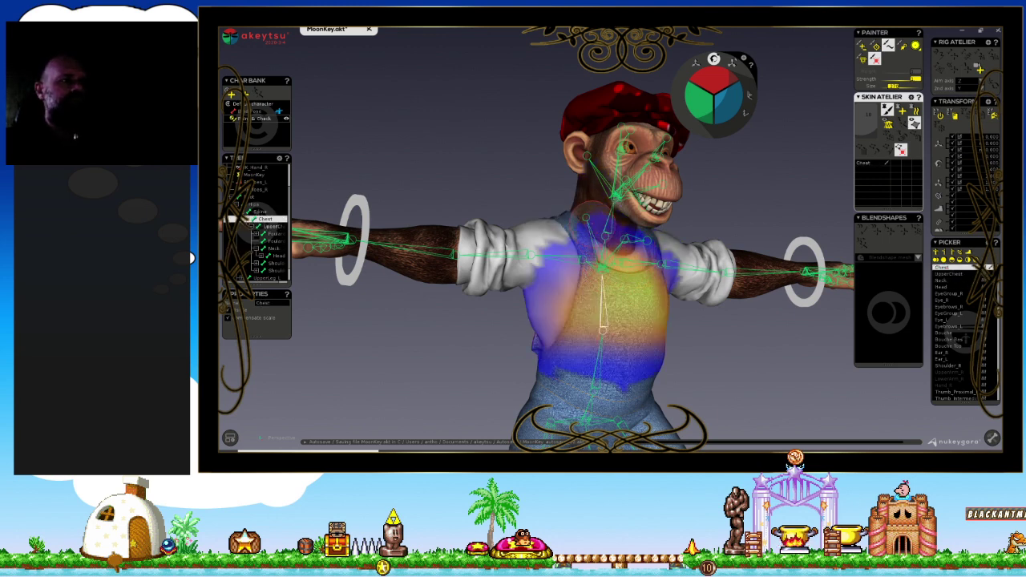
click(622, 314)
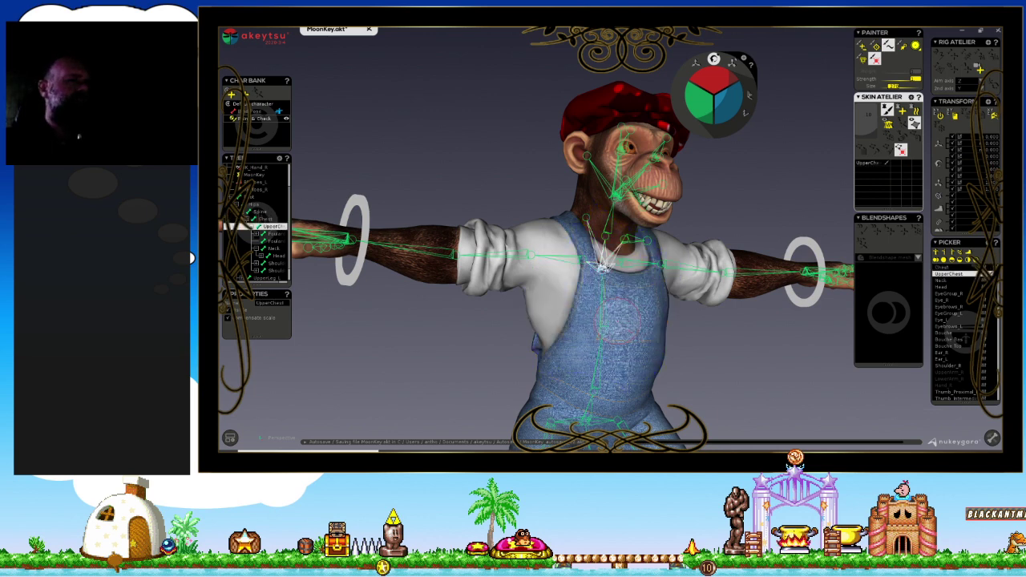
click(609, 224)
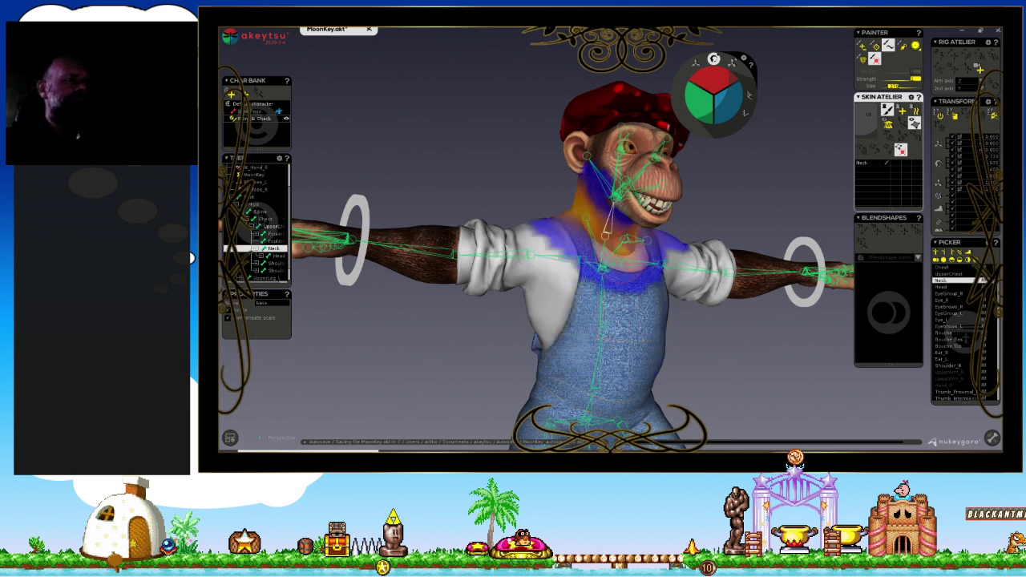
click(618, 188)
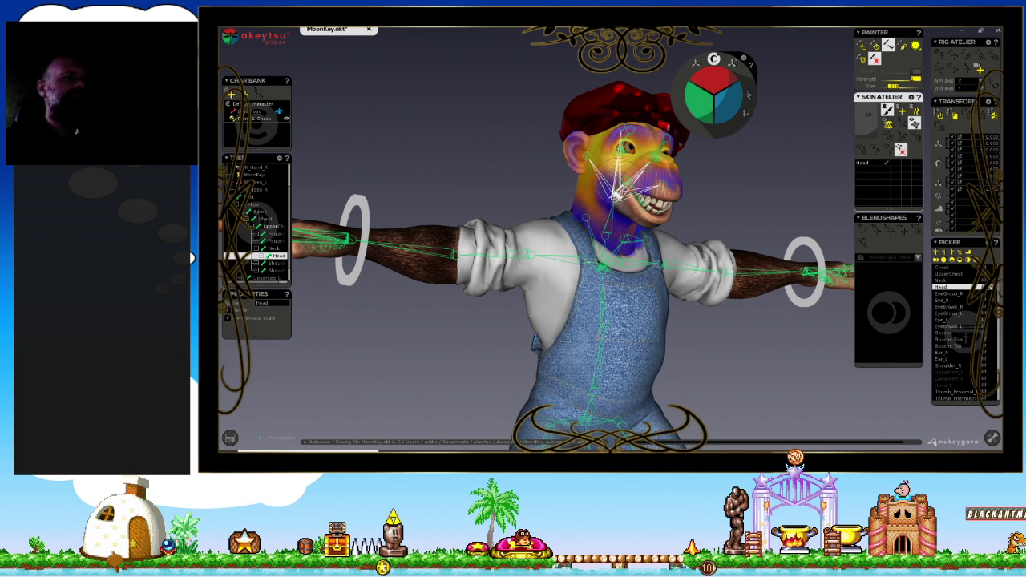
middle_drag(697, 217, 617, 196)
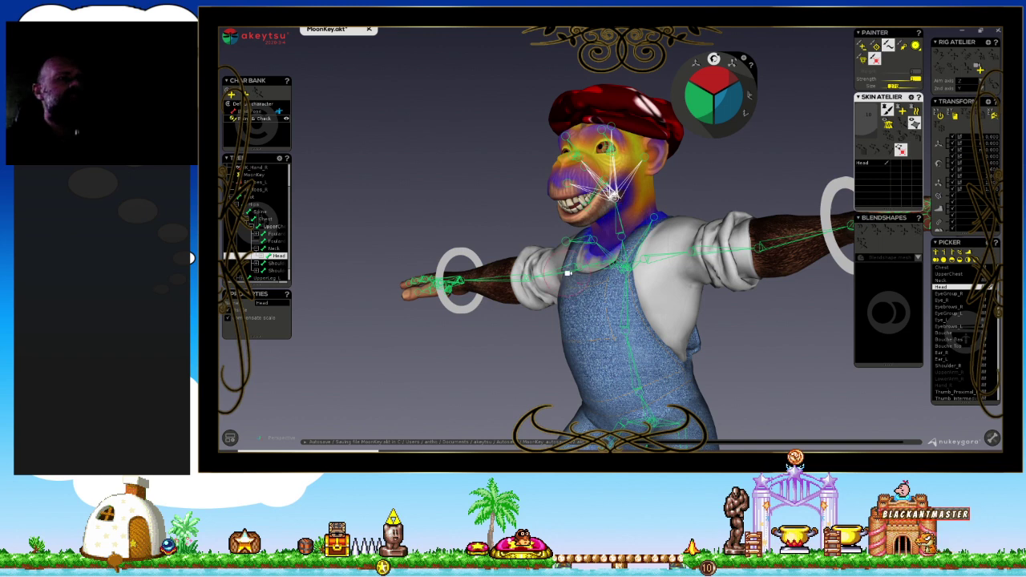
middle_drag(577, 245, 628, 263)
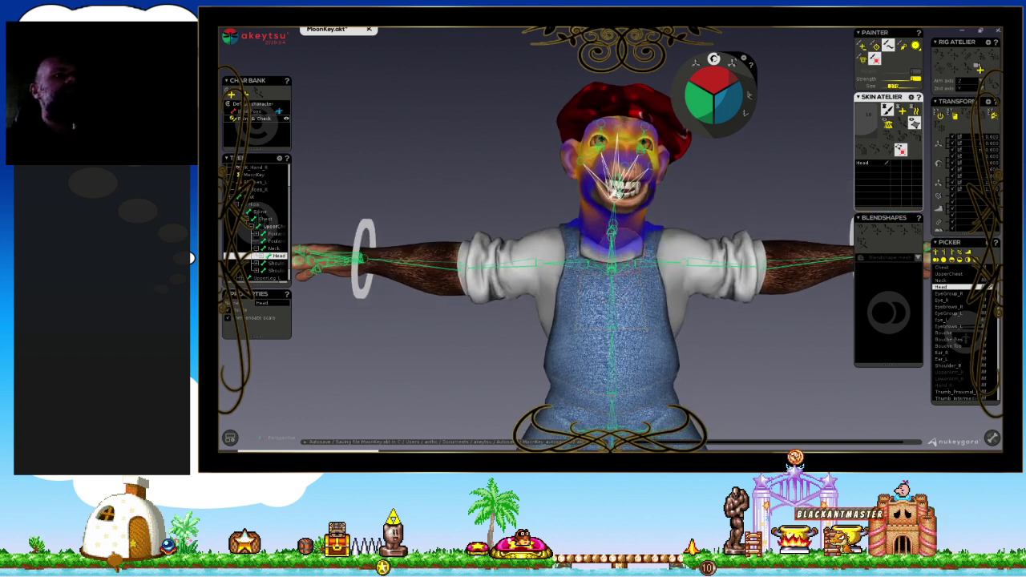
With all vertices selected, step from EyeGroup_R through eye, mouth, shoulder and foot joints to Foulard 2.
click(600, 144)
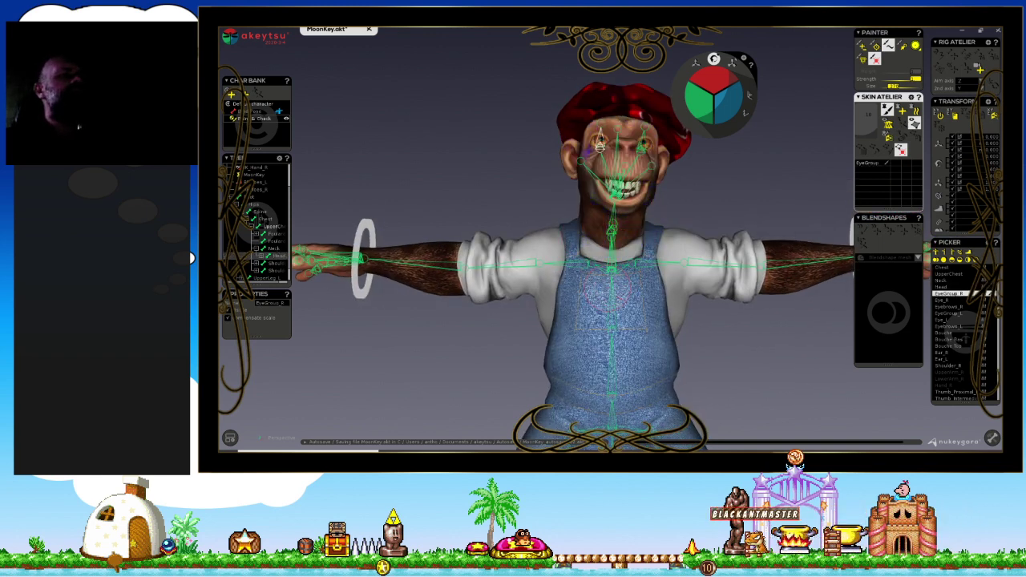
click(670, 359)
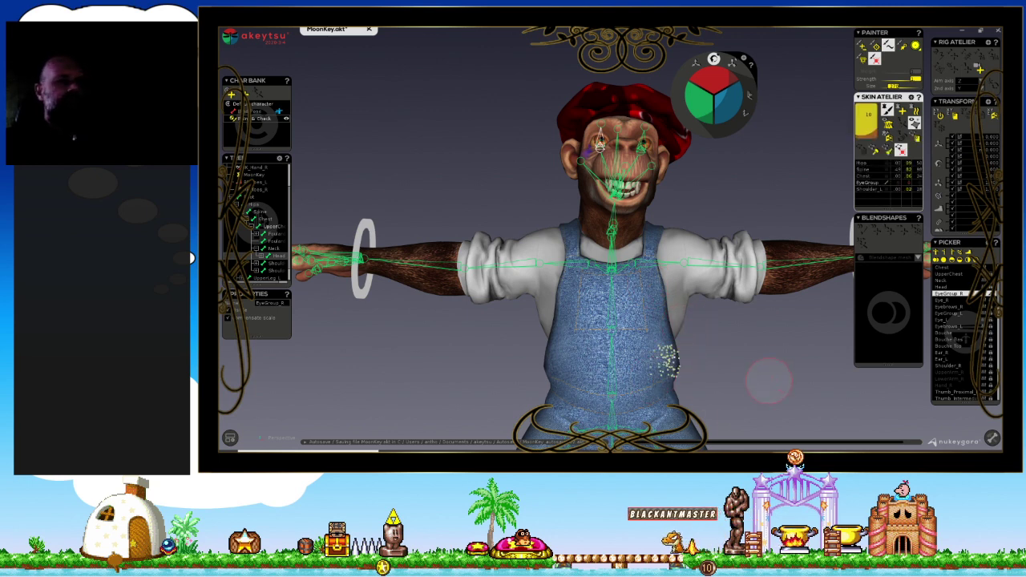
key(ctrl+a)
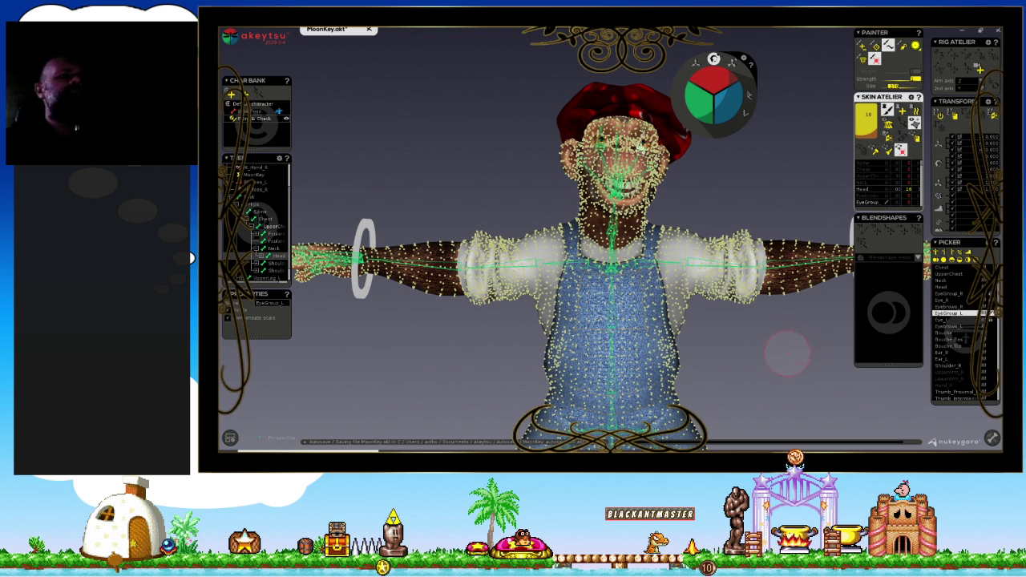
mouse_move(866, 122)
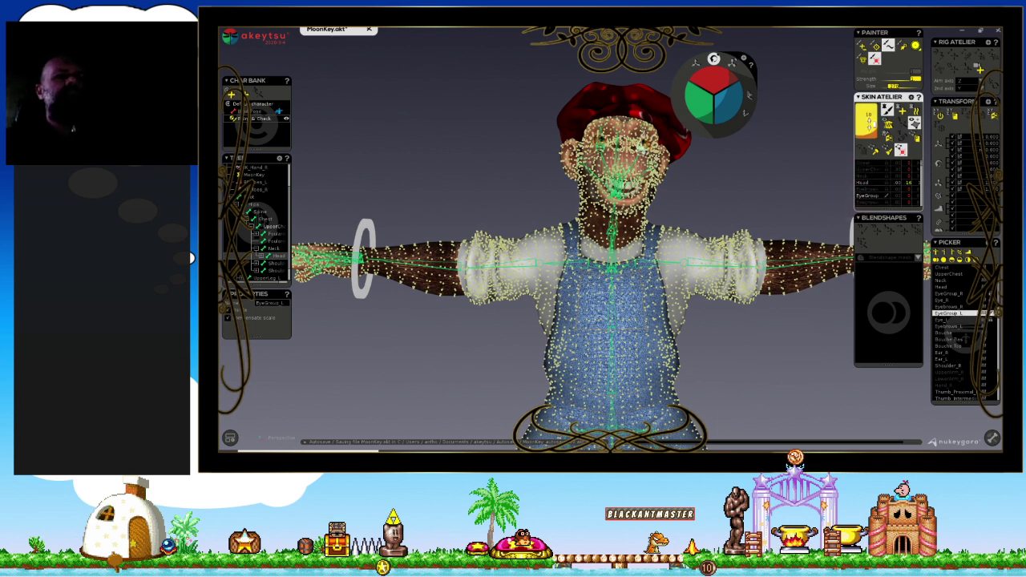
key(Down)
key(Down)
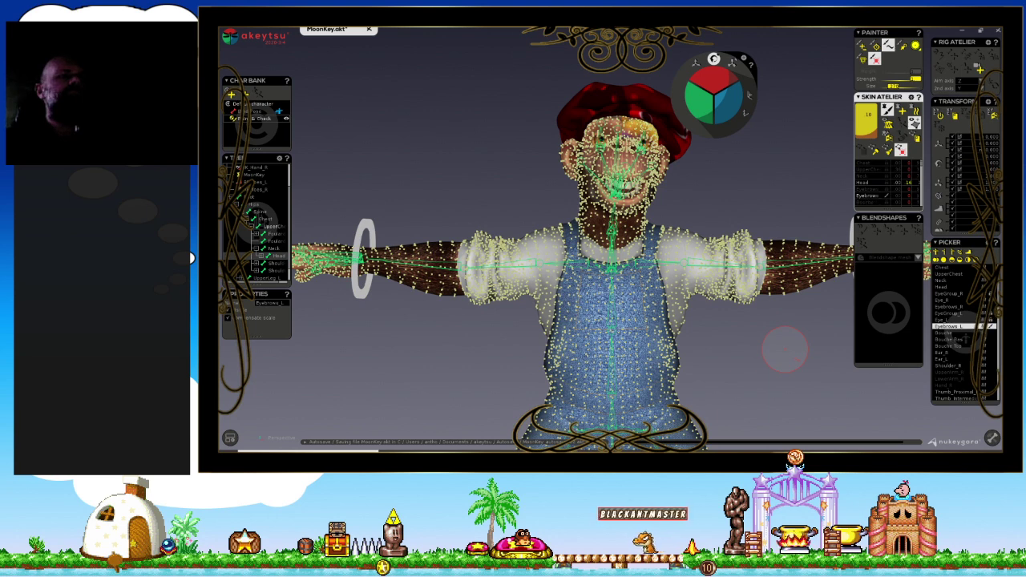
key(Down)
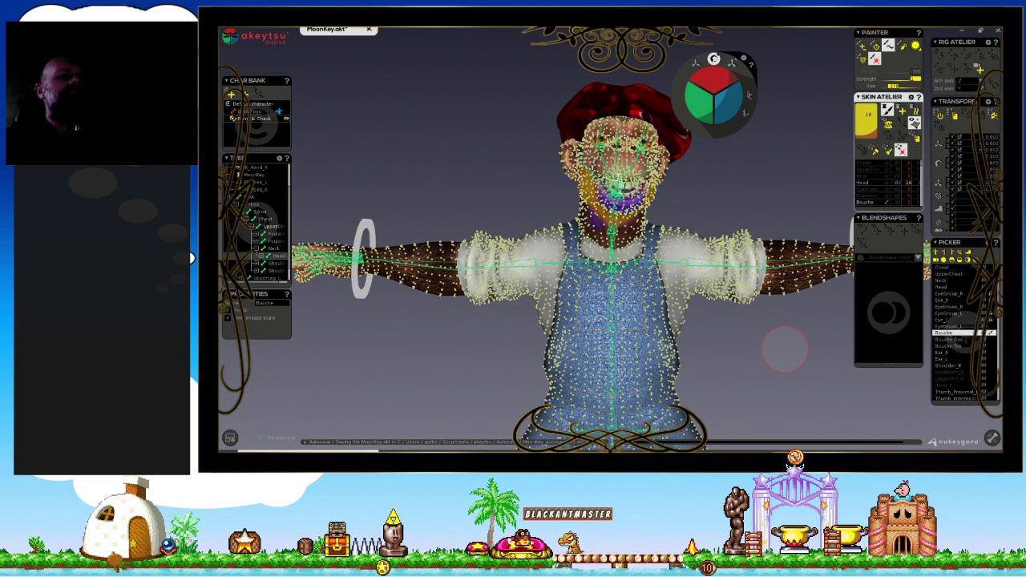
key(Down)
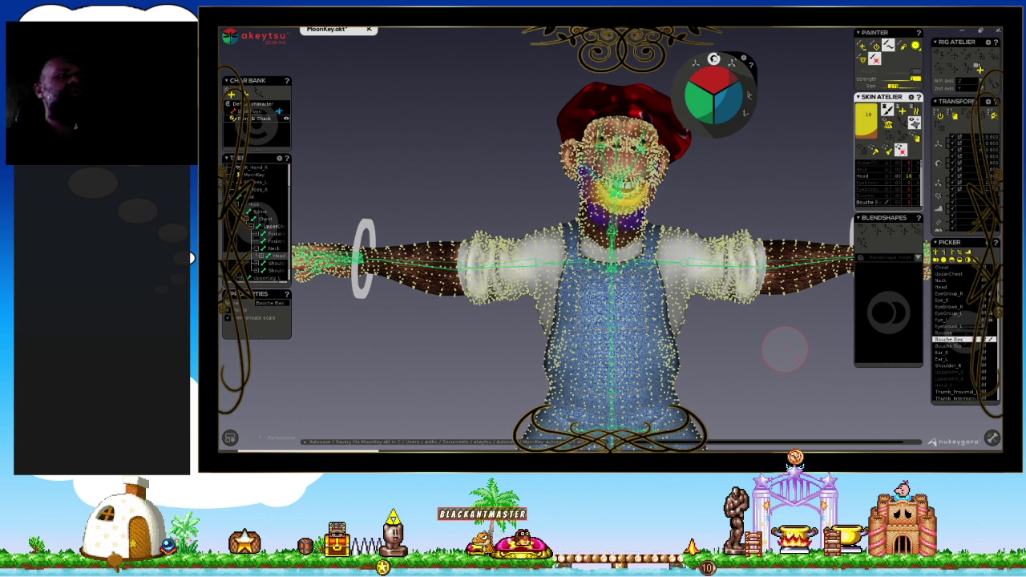
key(Down)
key(Down)
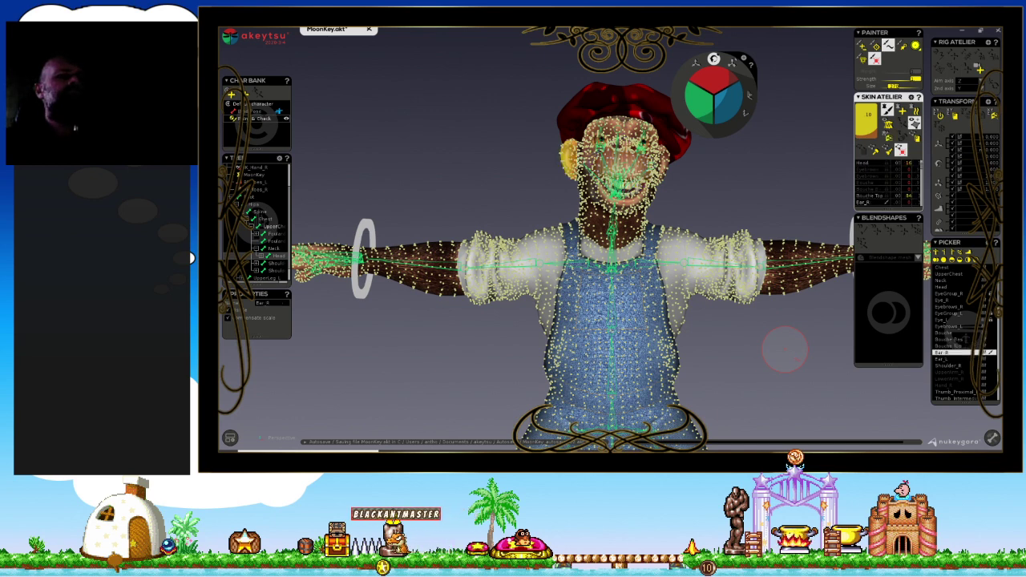
key(Down)
key(Down)
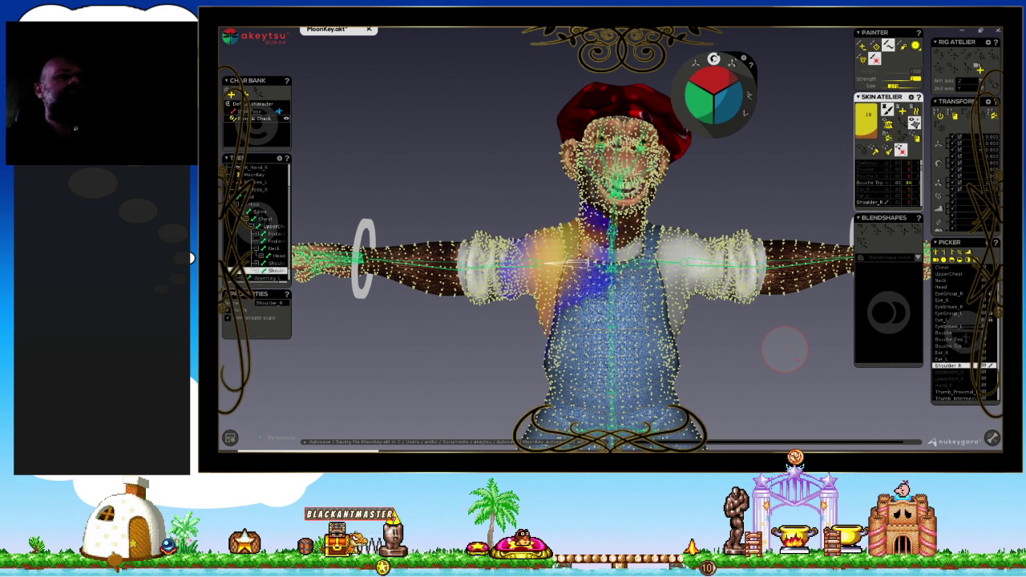
key(Down)
key(Down)
key(Down)
key(Down)
key(Down)
key(Down)
key(Down)
key(Down)
key(Down)
key(Down)
key(Down)
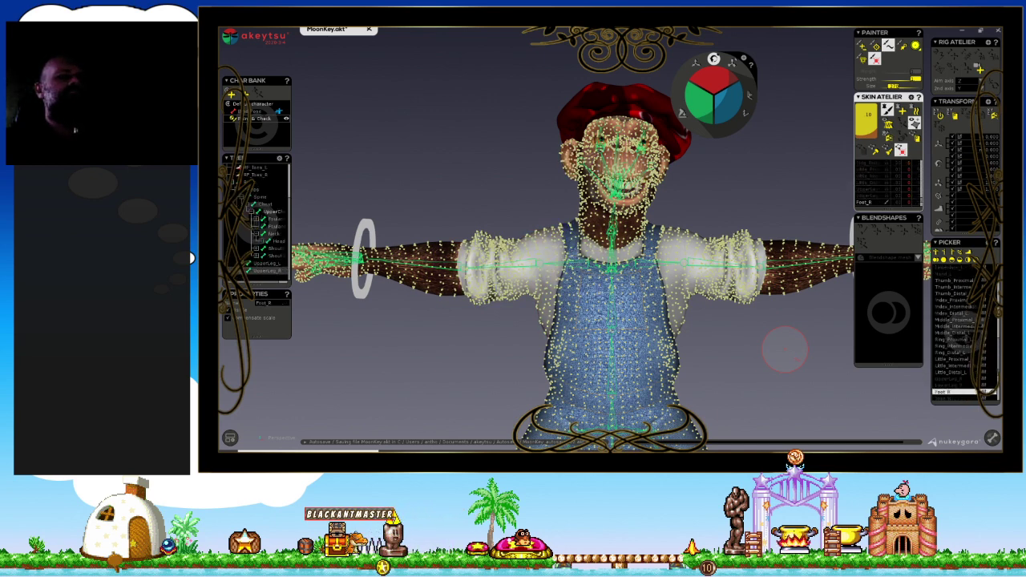
key(Down)
key(Down)
key(Down)
key(Up)
key(Up)
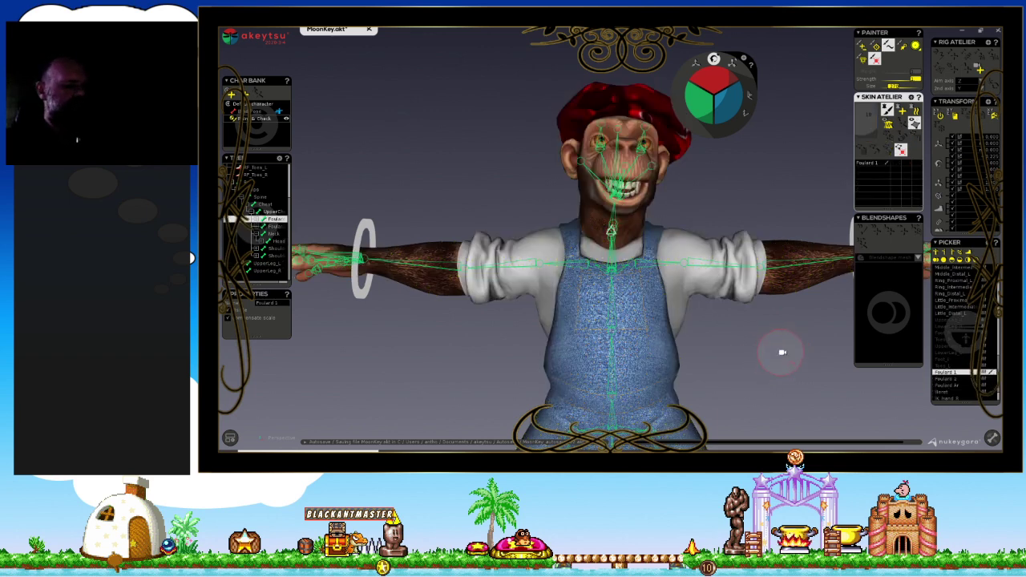
Return to the shaded model and check the Foulard 2 scarf joint's weights from several angles.
key(Escape)
mouse_move(687, 328)
middle_down()
mouse_move(426, 320)
mouse_move(641, 344)
mouse_move(738, 369)
mouse_move(628, 347)
mouse_move(655, 343)
middle_up()
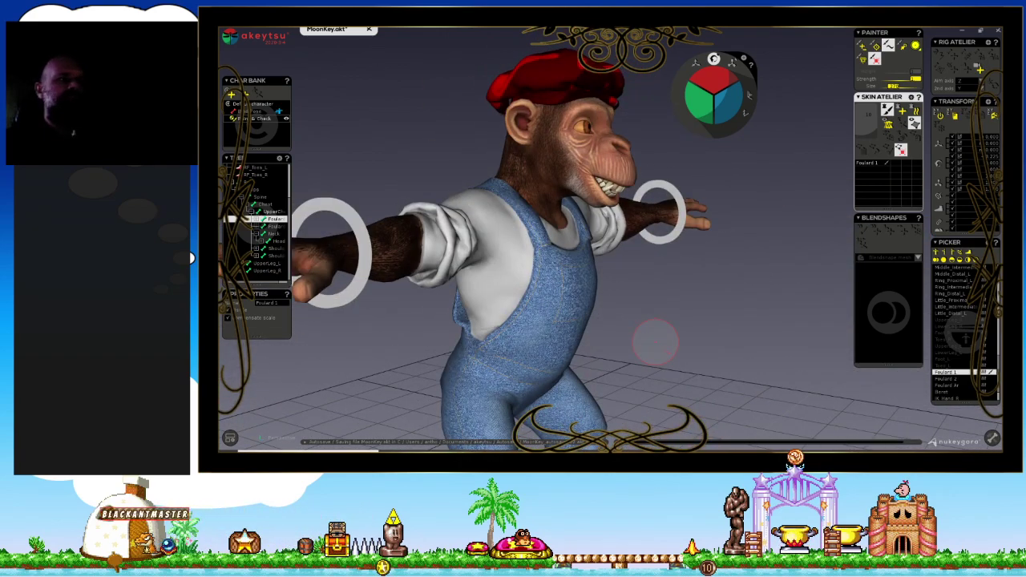
key(Down)
key(Down)
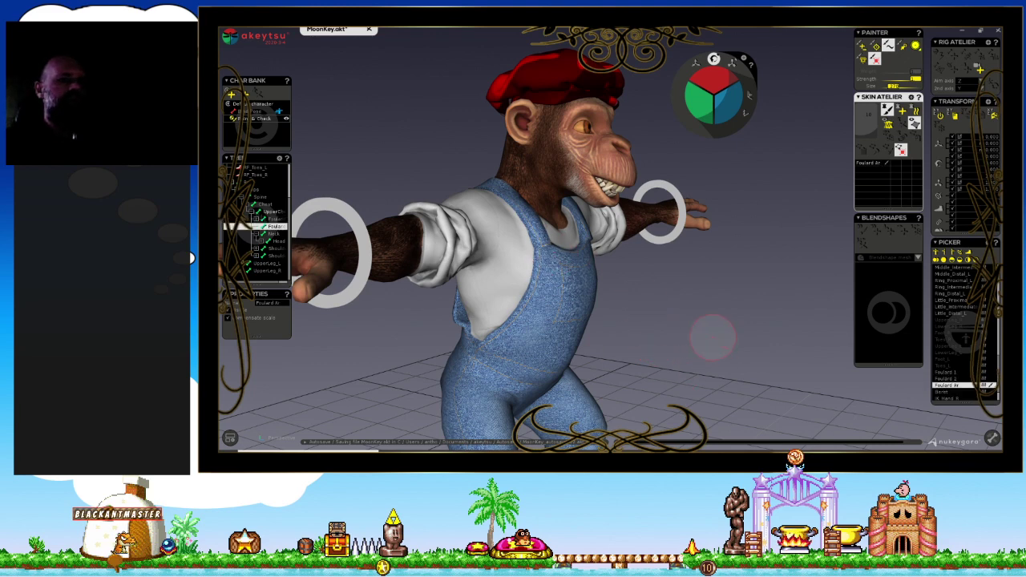
middle_drag(676, 336, 783, 364)
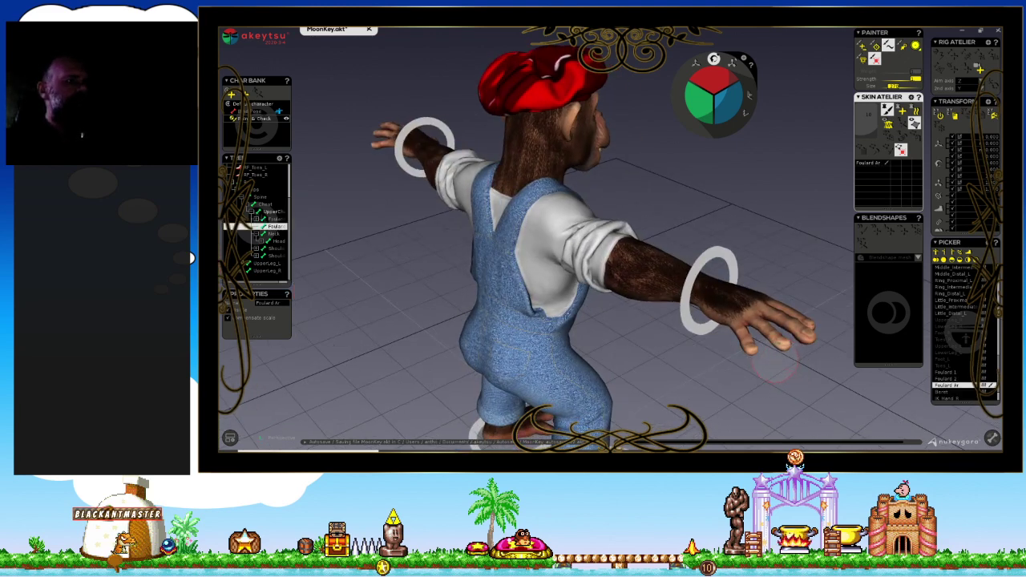
Check the Beret joint's weights, then switch to the animation workspace.
key(Down)
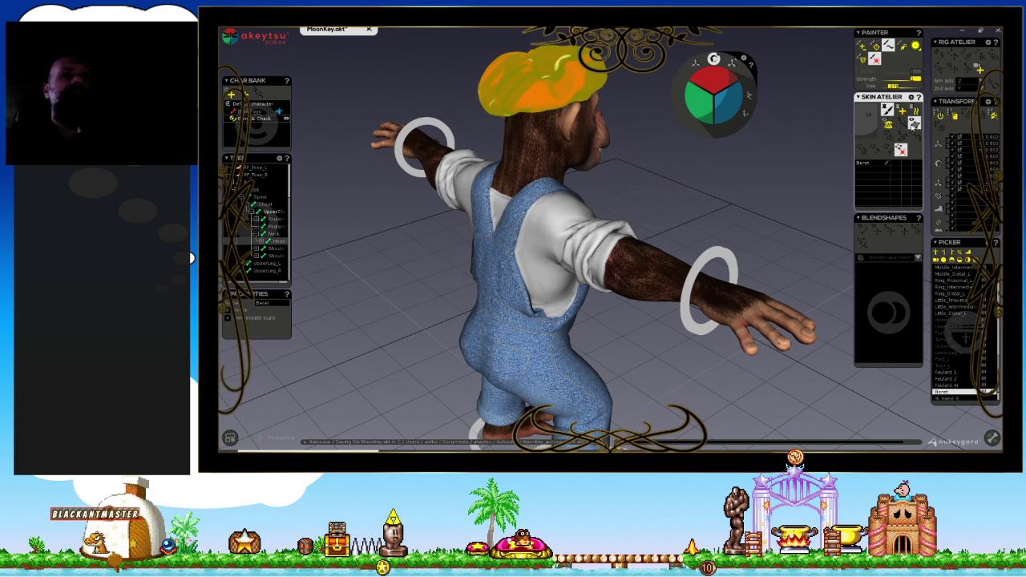
middle_drag(765, 201, 784, 215)
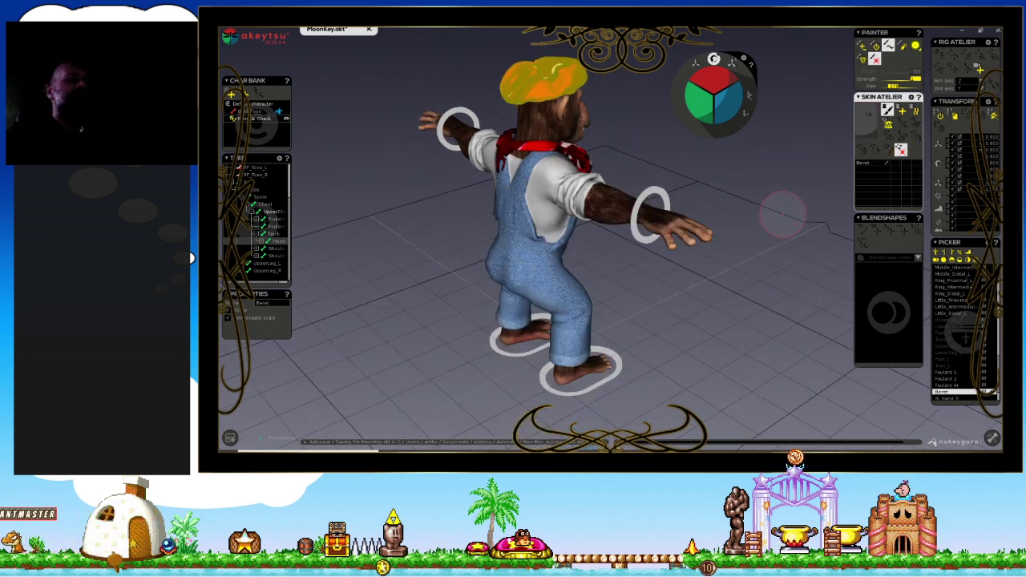
scroll(783, 215, down, 2)
key(e)
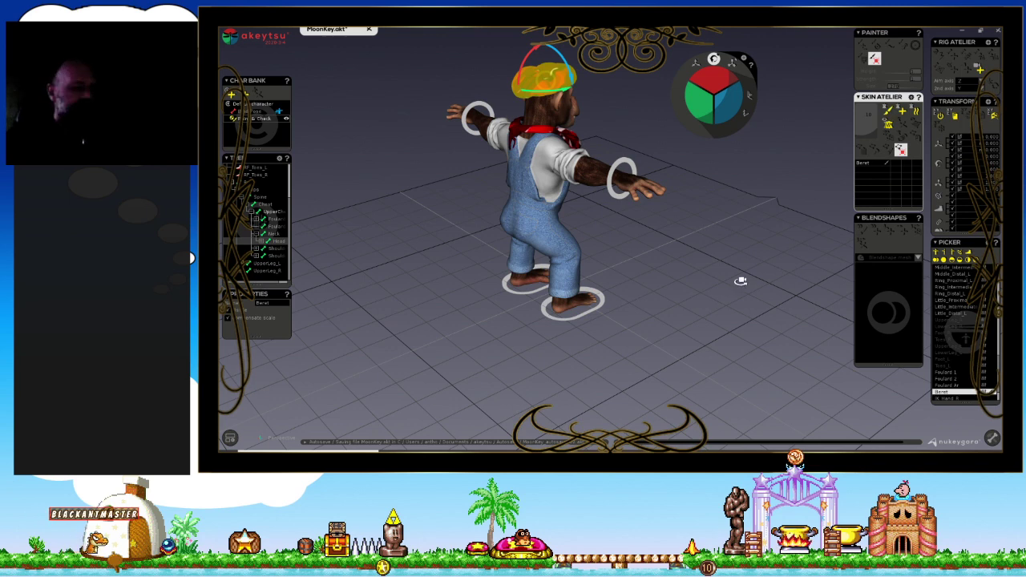
mouse_move(740, 281)
middle_down()
mouse_move(619, 254)
mouse_move(658, 222)
mouse_move(677, 275)
middle_up()
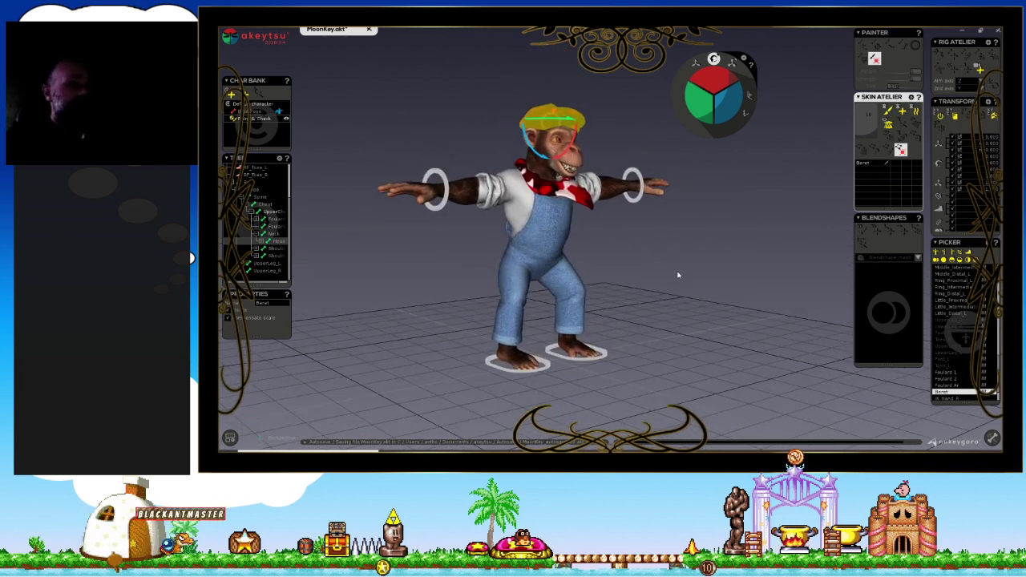
key(Tab)
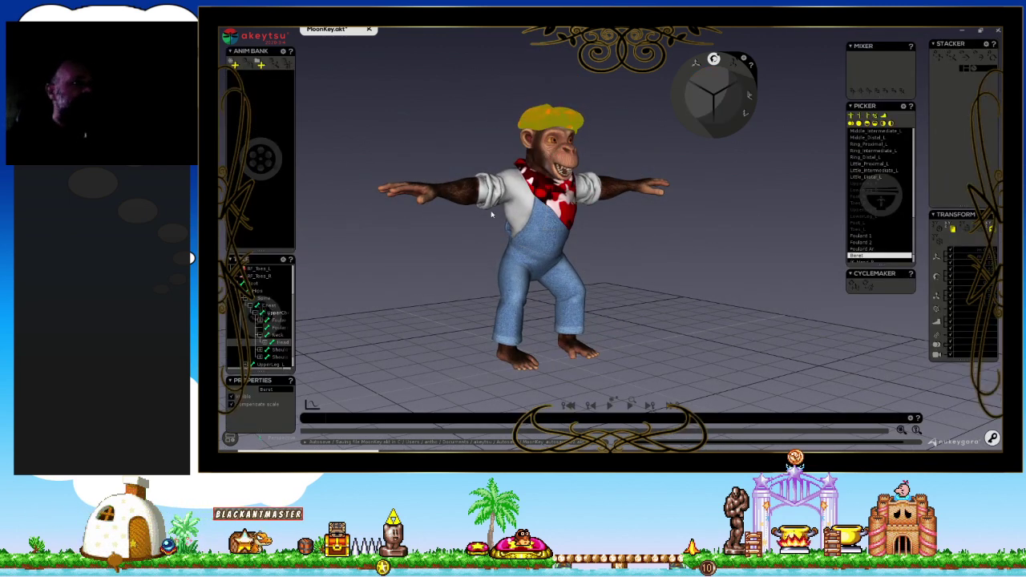
Create a new animation in the Anim Bank and frame the chimp from the front.
click(234, 65)
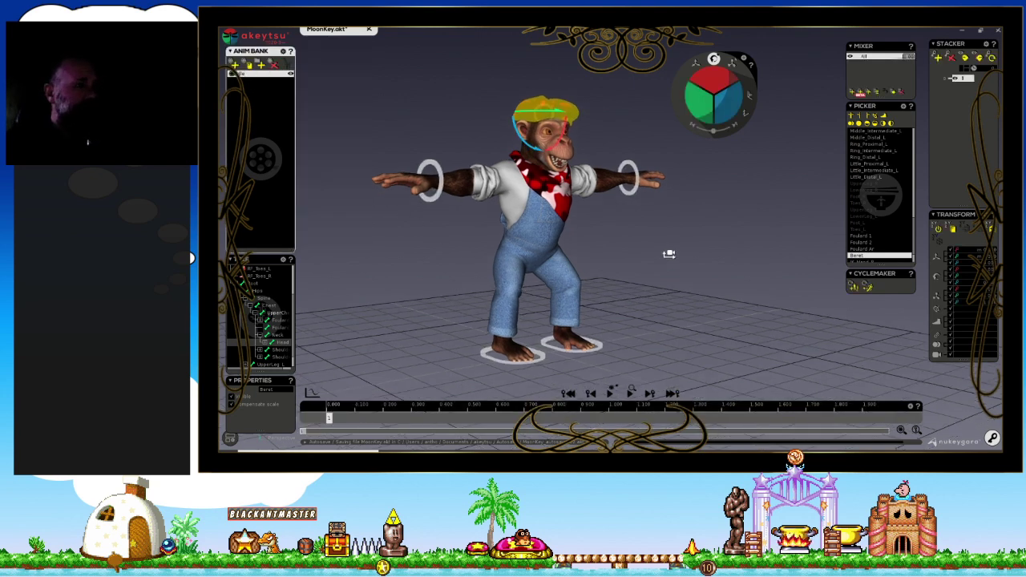
alt+middle_drag(621, 260, 653, 255)
mouse_move(638, 232)
alt+mouse_down()
mouse_move(653, 293)
mouse_move(614, 289)
mouse_move(609, 314)
mouse_move(652, 332)
mouse_move(668, 316)
mouse_move(669, 289)
alt+mouse_up()
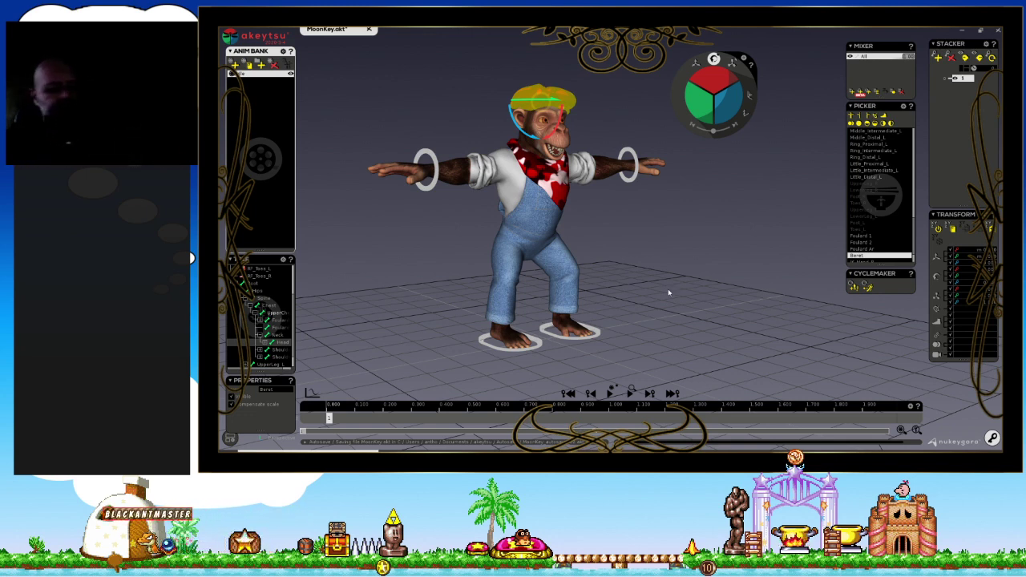
mouse_move(592, 265)
alt+mouse_down()
mouse_move(644, 280)
mouse_move(449, 266)
mouse_move(682, 293)
mouse_move(695, 244)
alt+mouse_up()
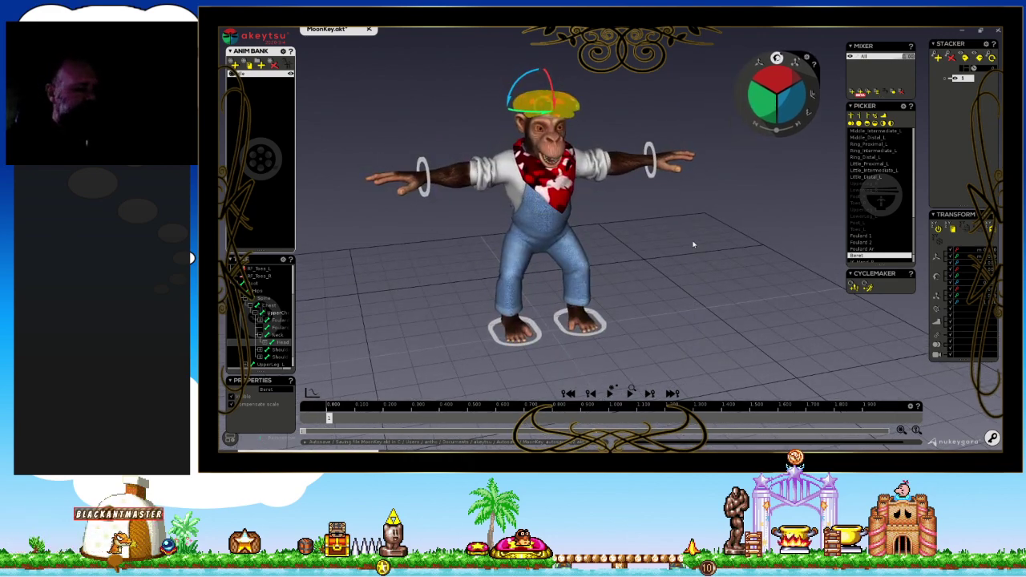
mouse_move(653, 255)
alt+mouse_down()
mouse_move(665, 268)
mouse_move(644, 263)
alt+mouse_up()
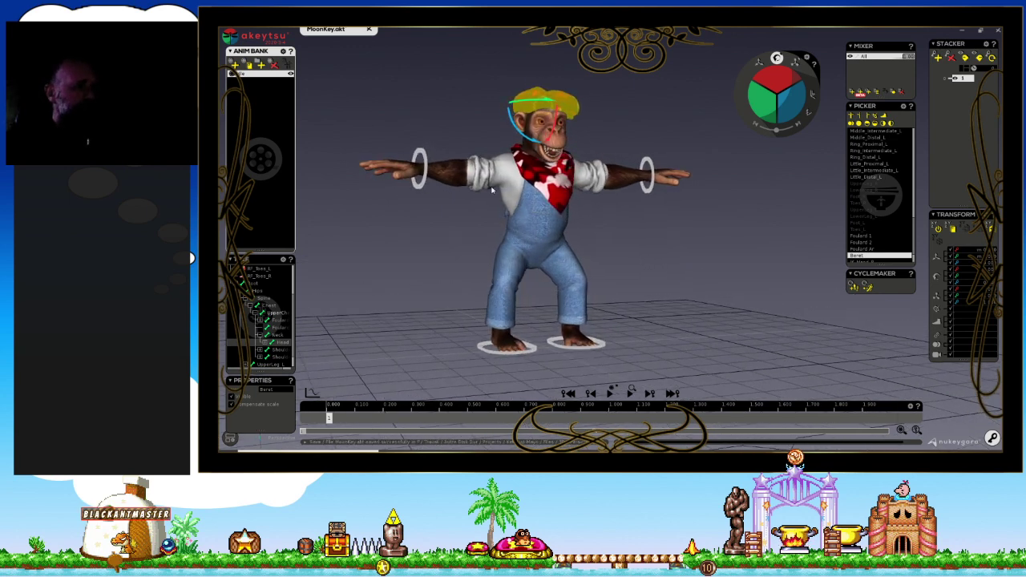
mouse_move(471, 308)
alt+mouse_down()
mouse_move(454, 310)
mouse_move(460, 321)
alt+mouse_up()
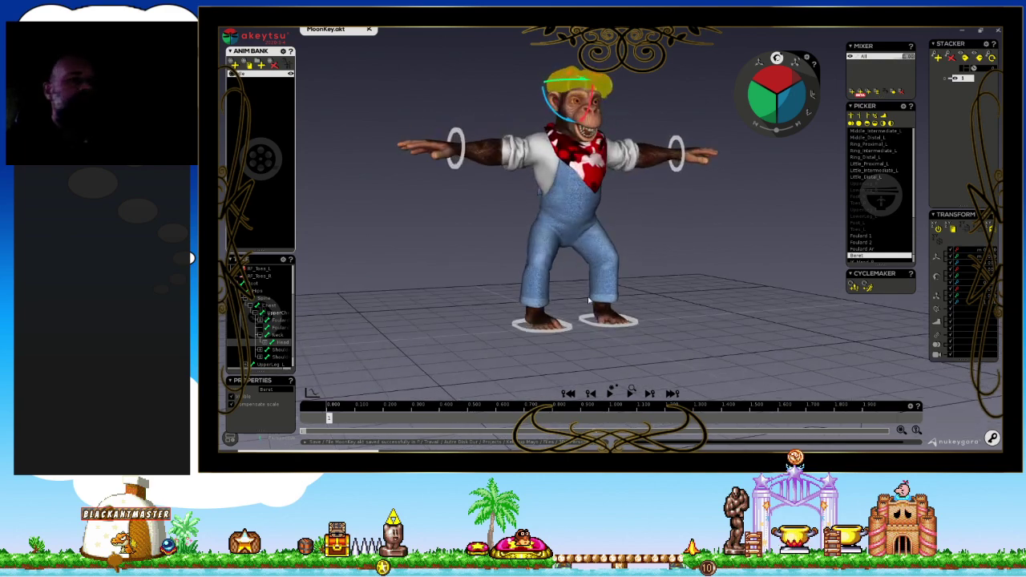
alt+right_drag(460, 321, 661, 289)
mouse_move(661, 290)
alt+mouse_down()
mouse_move(653, 309)
mouse_move(610, 302)
alt+mouse_up()
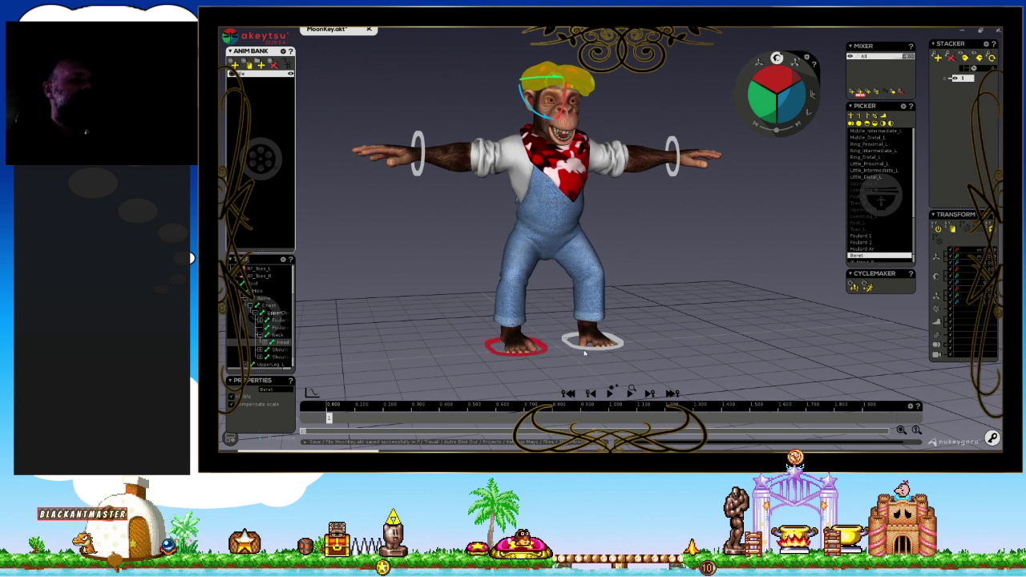
alt+drag(674, 318, 658, 313)
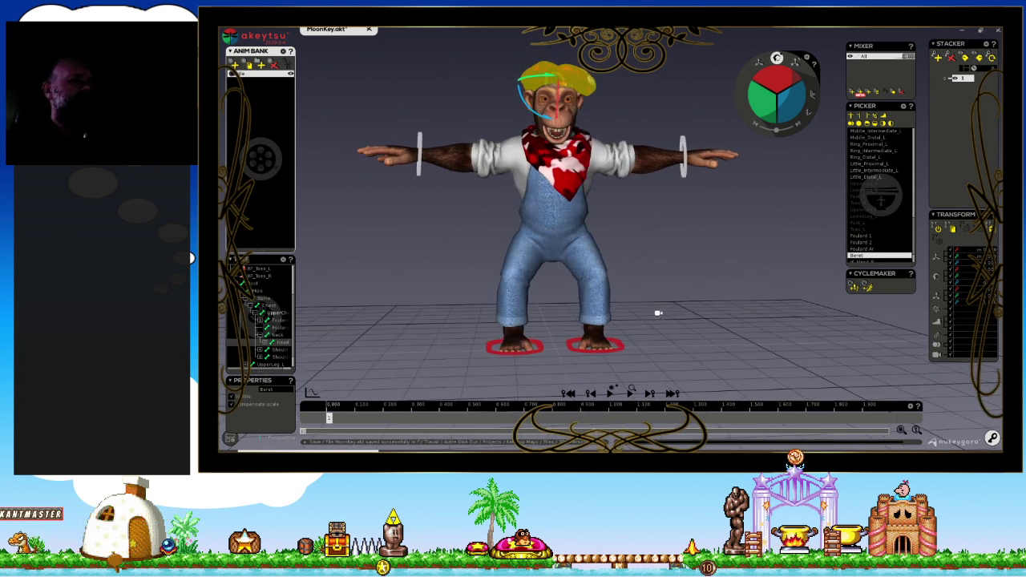
Lower the Hips controller into a bent-knee crouch with both feet planted.
click(551, 257)
alt+drag(468, 270, 772, 255)
mouse_move(575, 232)
mouse_down()
mouse_move(589, 240)
mouse_move(574, 255)
mouse_move(563, 247)
mouse_move(577, 263)
mouse_move(575, 255)
mouse_up()
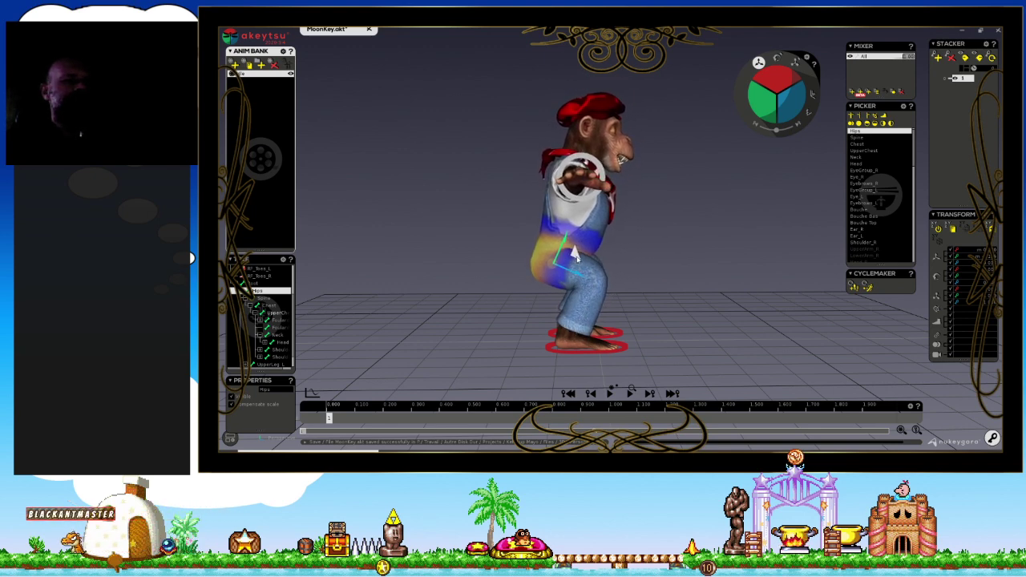
Rotate the right upper arm down and forward so it hangs in front of the feet.
middle_drag(633, 259, 553, 257)
click(497, 178)
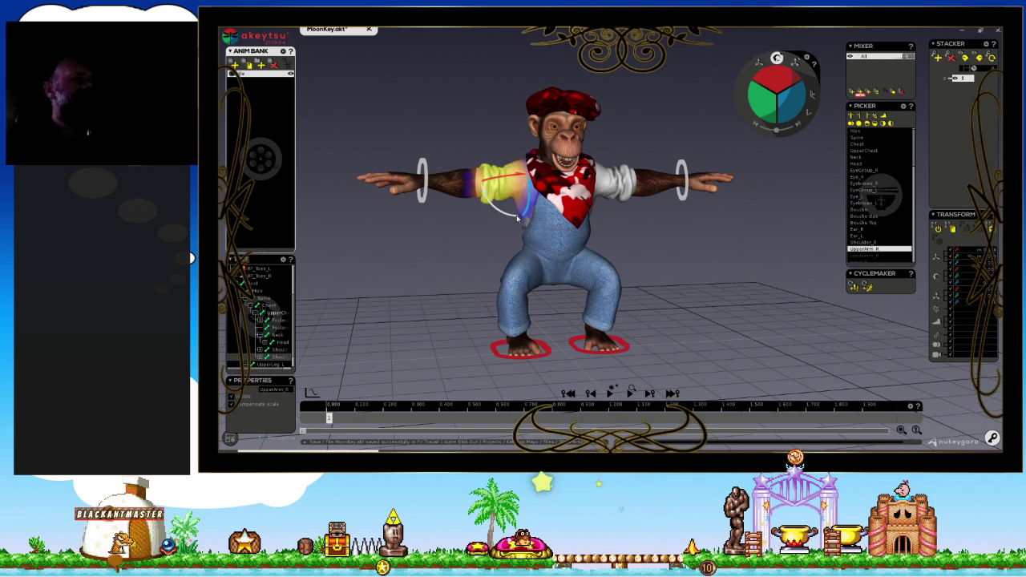
key(e)
drag(520, 220, 659, 246)
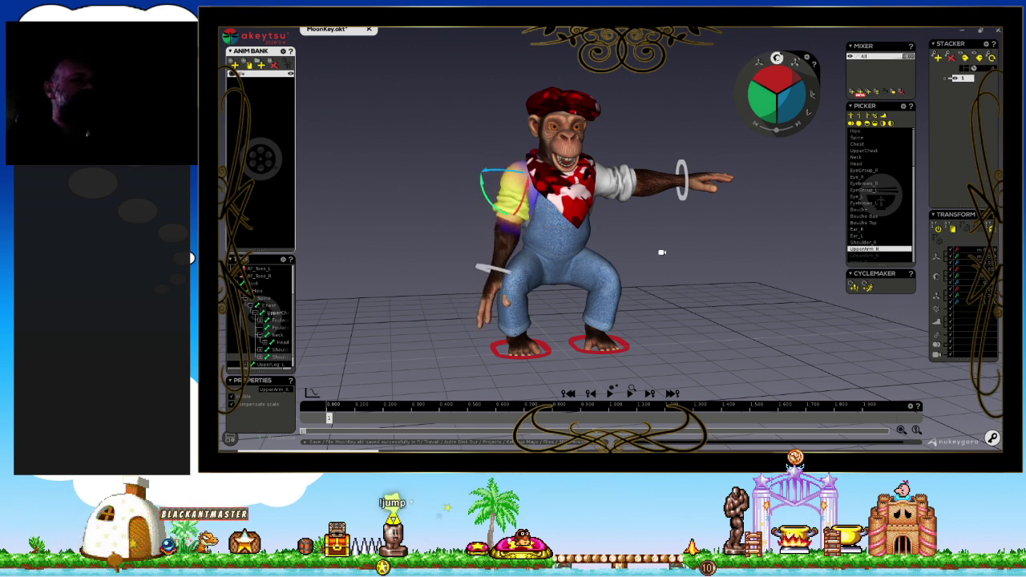
mouse_move(660, 246)
middle_down()
mouse_move(783, 261)
mouse_move(770, 261)
middle_up()
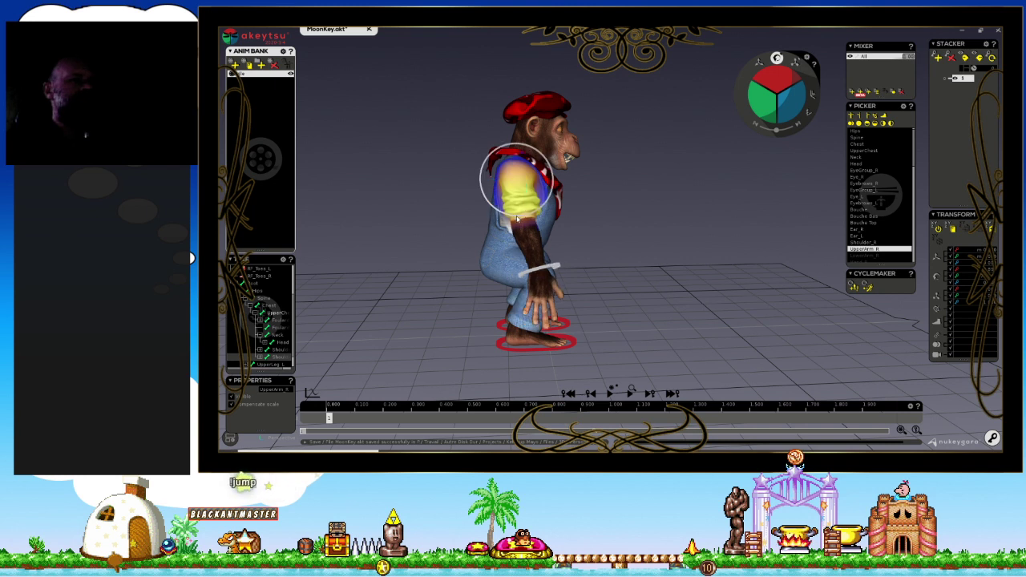
mouse_move(502, 206)
mouse_down()
mouse_move(511, 256)
mouse_move(545, 253)
mouse_up()
click(488, 260)
click(561, 206)
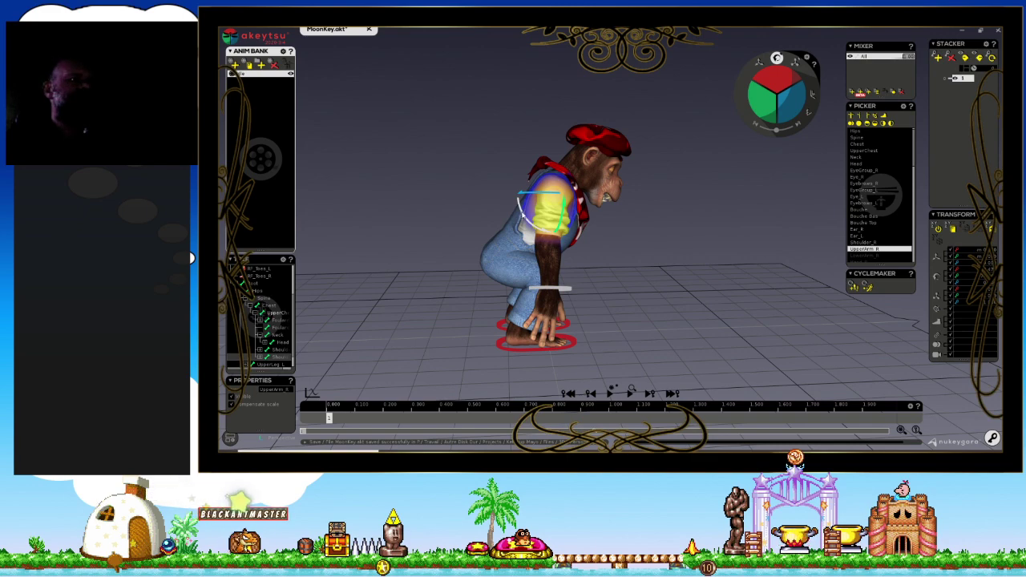
drag(521, 241, 526, 227)
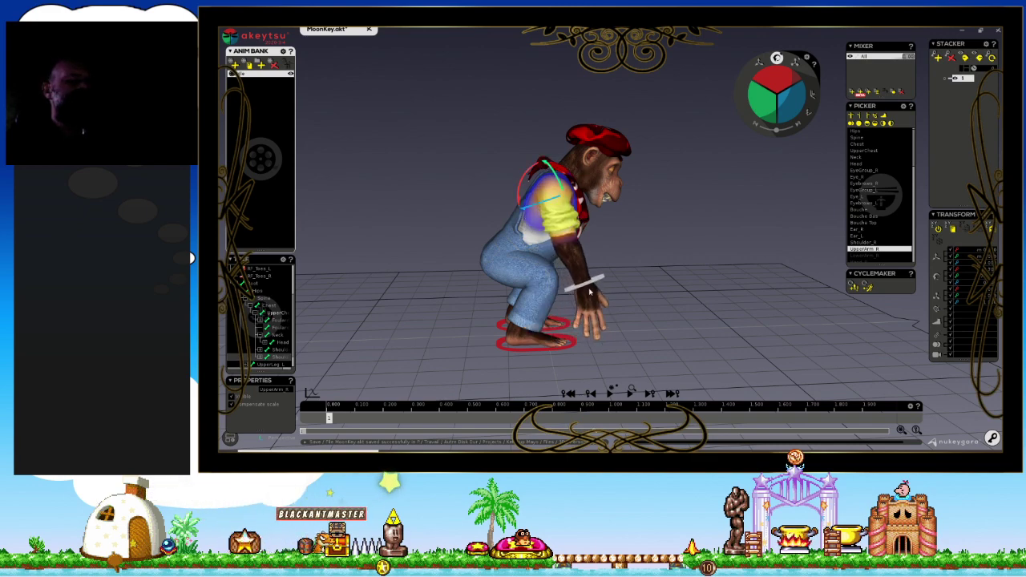
Curl the right index and middle fingers into the palm.
mouse_move(527, 226)
middle_down()
mouse_move(544, 269)
mouse_move(436, 264)
middle_up()
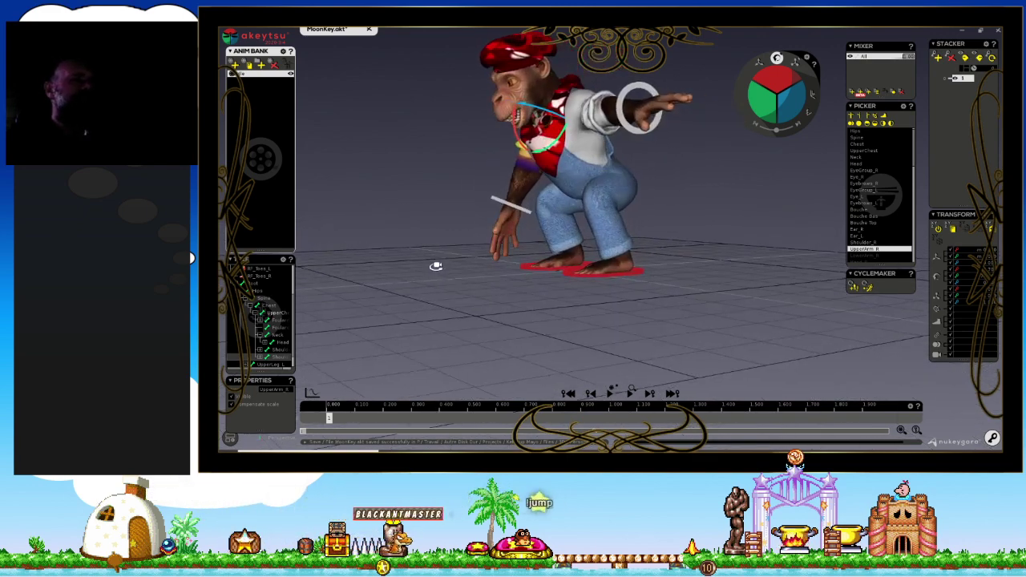
scroll(436, 264, up, 5)
scroll(509, 198, up, 2)
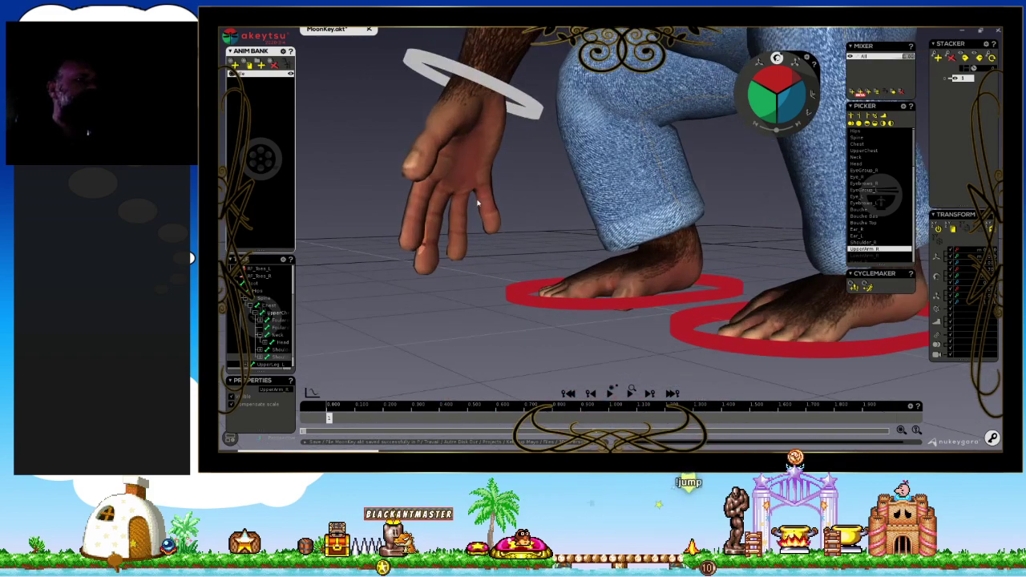
middle_drag(509, 198, 534, 231)
scroll(518, 239, up, 3)
click(496, 242)
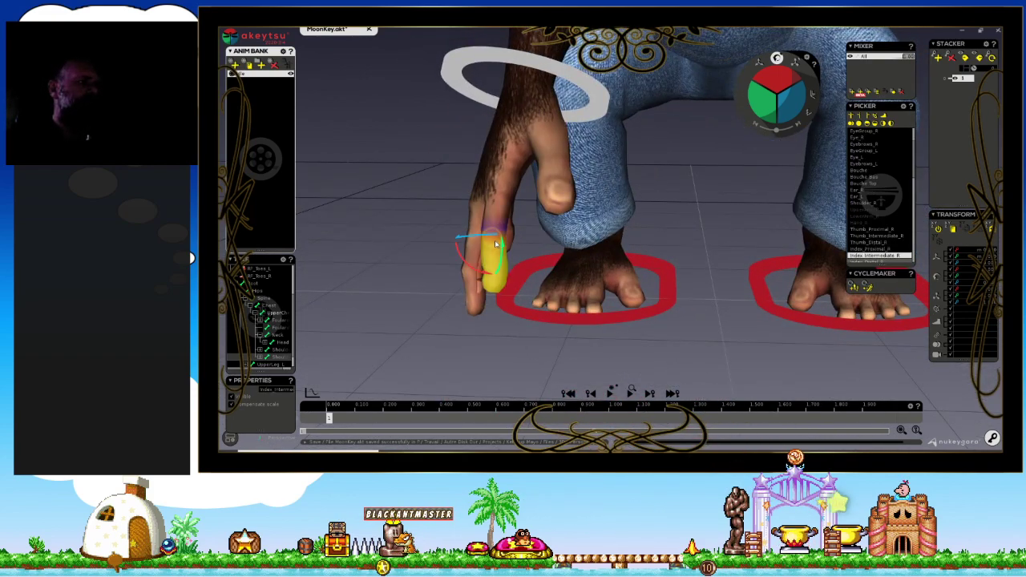
drag(507, 273, 533, 254)
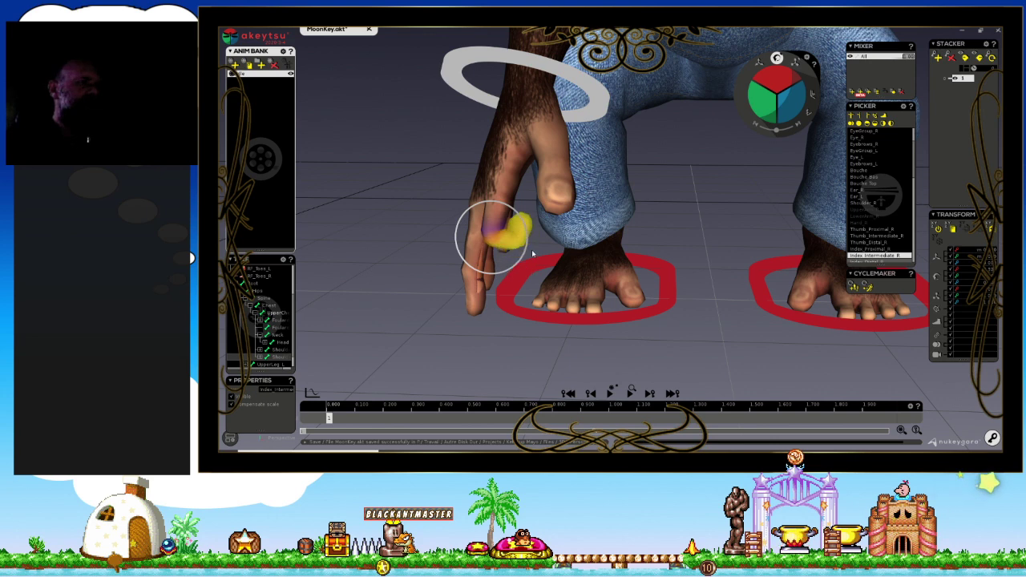
click(474, 269)
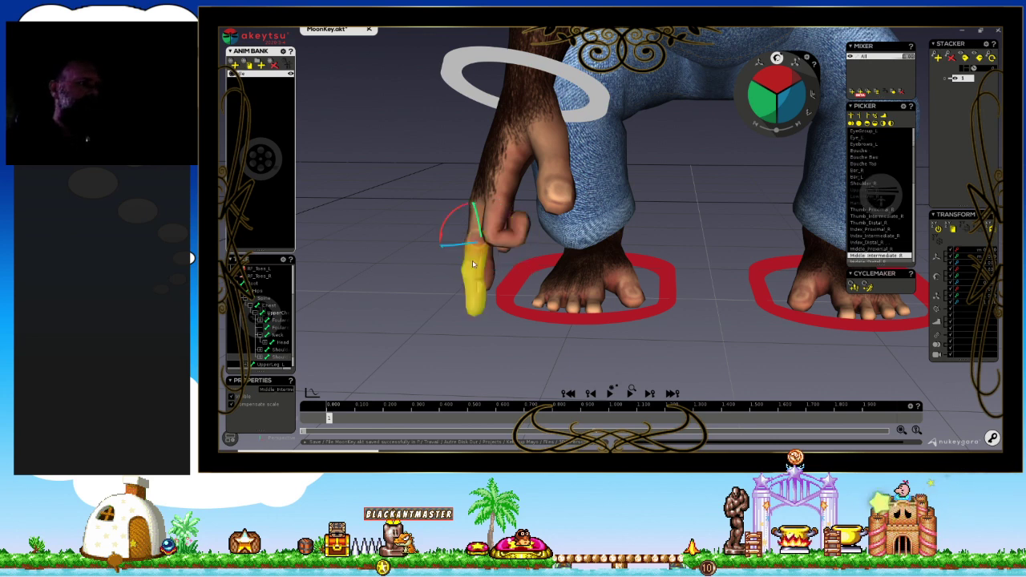
middle_drag(482, 302, 473, 198)
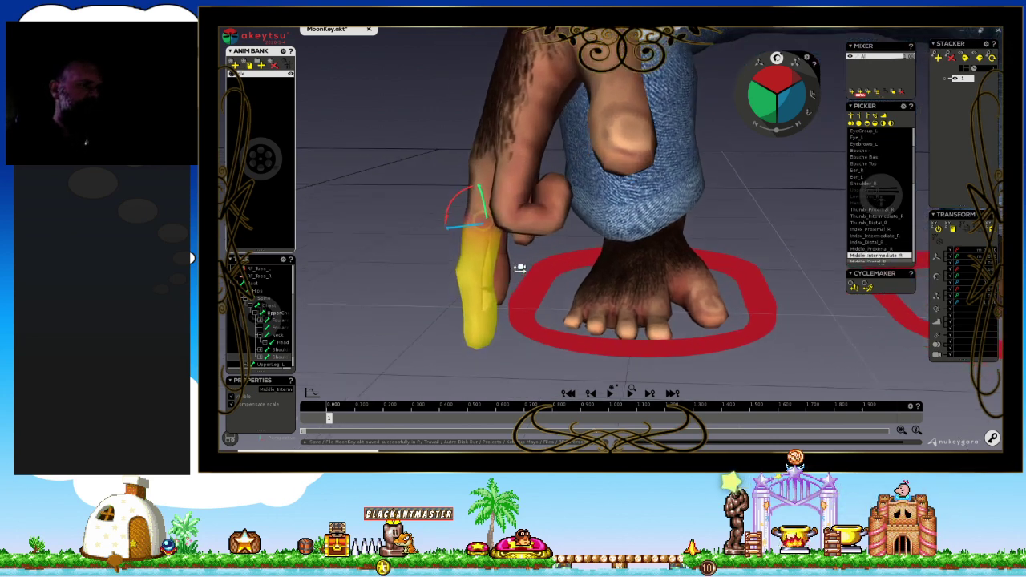
drag(454, 193, 484, 238)
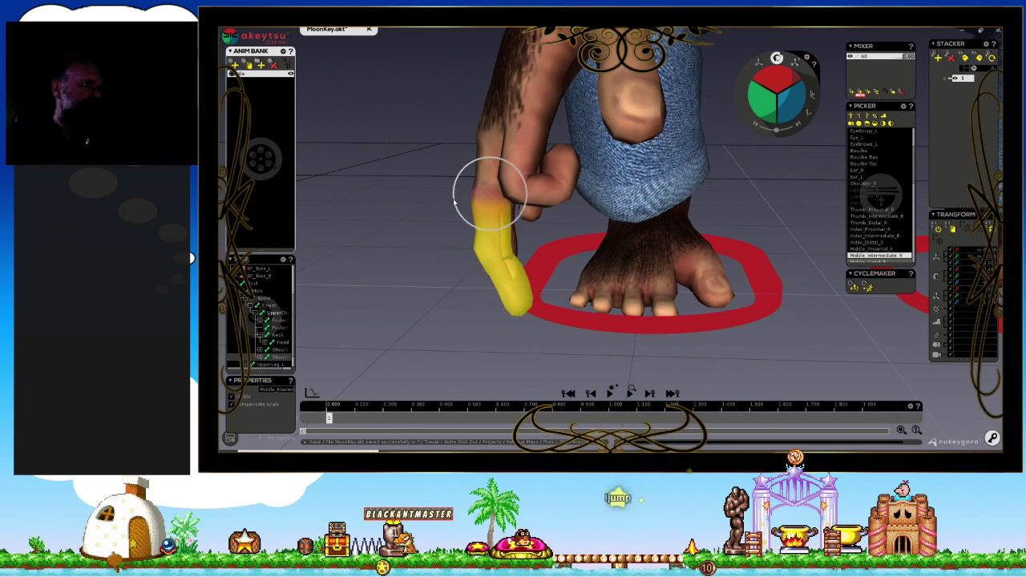
Curl the right ring and little fingers into the palm.
click(496, 218)
drag(465, 183, 476, 229)
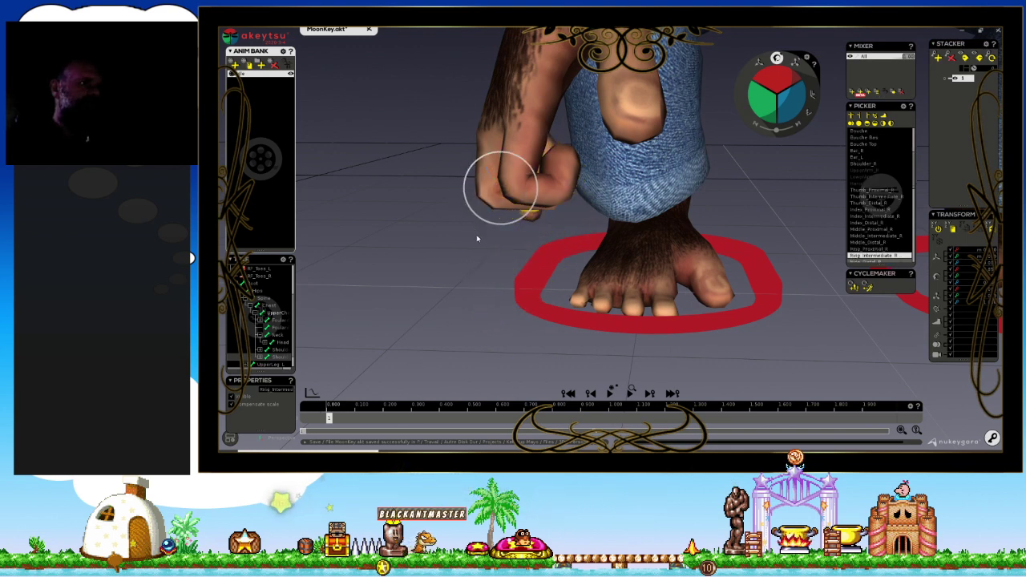
middle_drag(481, 258, 657, 264)
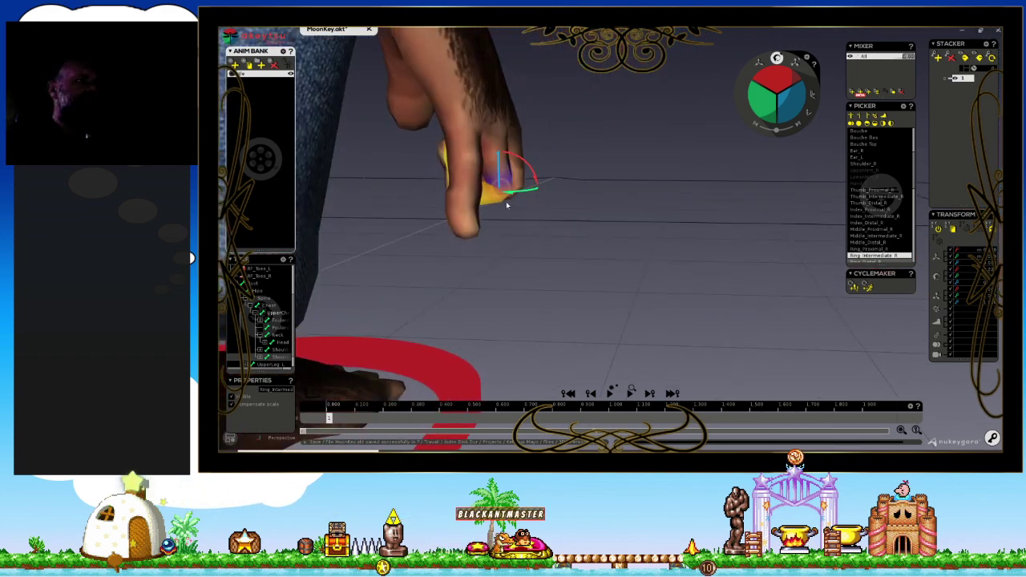
click(465, 165)
drag(465, 164, 352, 188)
mouse_move(339, 190)
middle_down()
mouse_move(516, 211)
mouse_move(615, 201)
mouse_move(449, 204)
mouse_move(670, 142)
mouse_move(650, 117)
middle_up()
Rotate Thumb_Intermediate_R to point the thumb downward, then select Thumb_Distal_R.
click(649, 117)
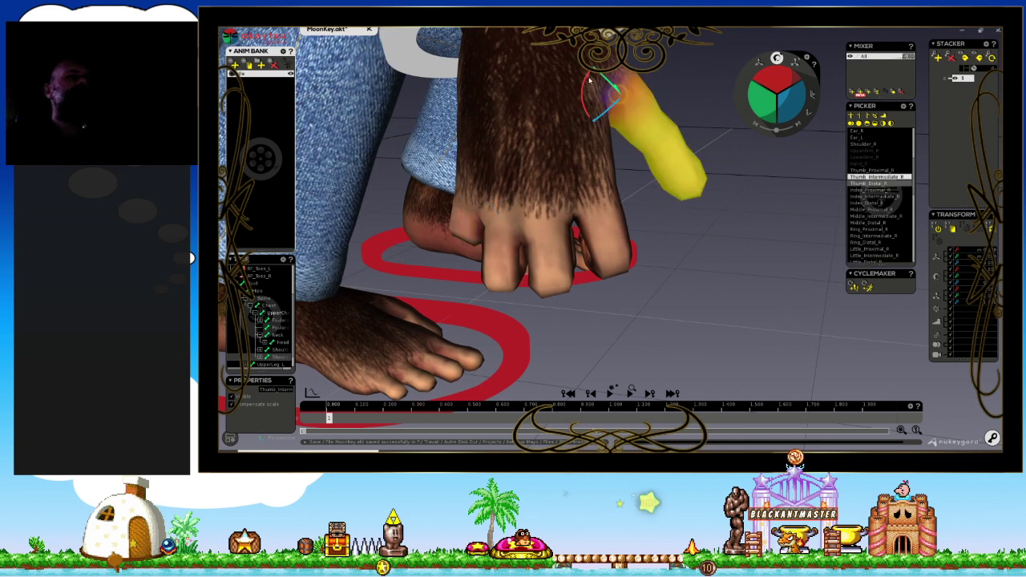
mouse_move(589, 78)
mouse_down()
mouse_move(617, 95)
mouse_move(633, 181)
mouse_move(662, 144)
mouse_up()
click(637, 178)
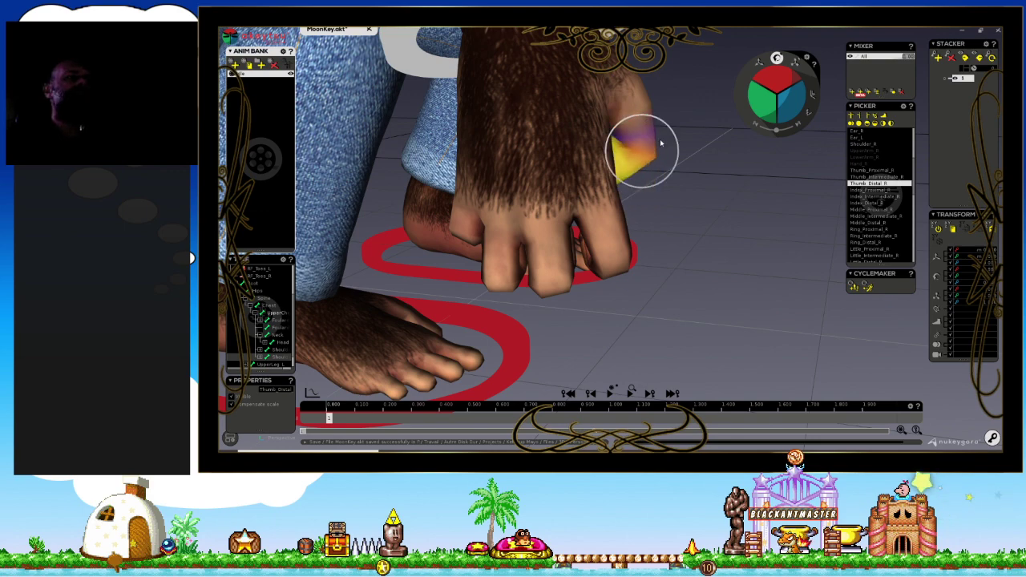
middle_drag(662, 143, 591, 121)
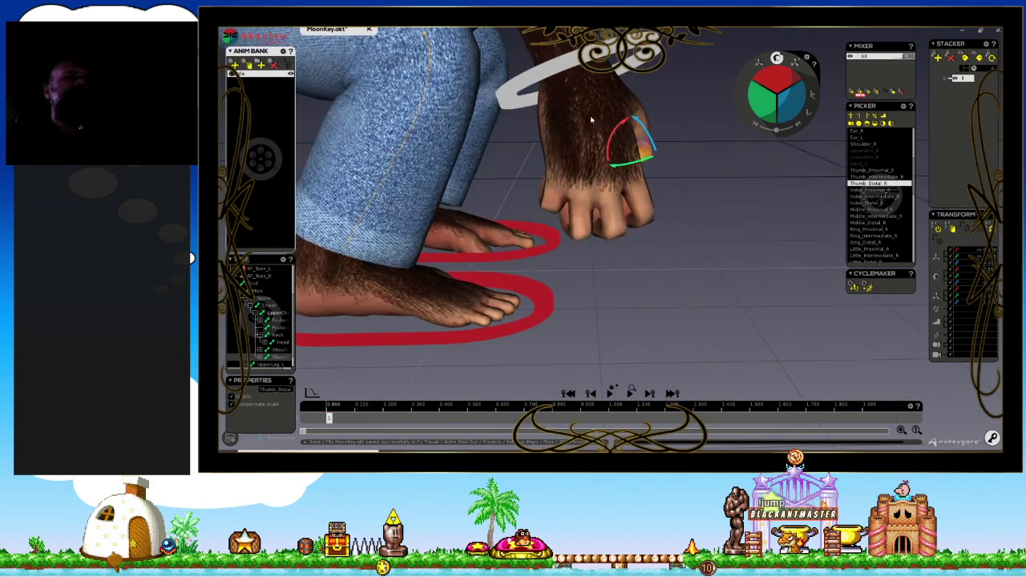
Bend IK_Hand_R at the wrist with the rotation gizmo.
click(605, 88)
drag(579, 79, 652, 76)
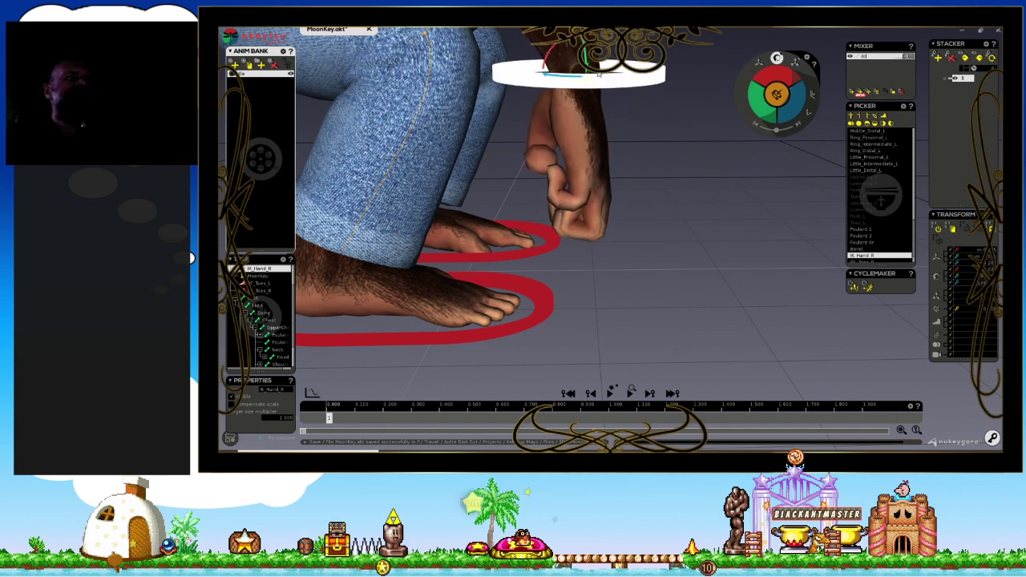
drag(652, 77, 590, 46)
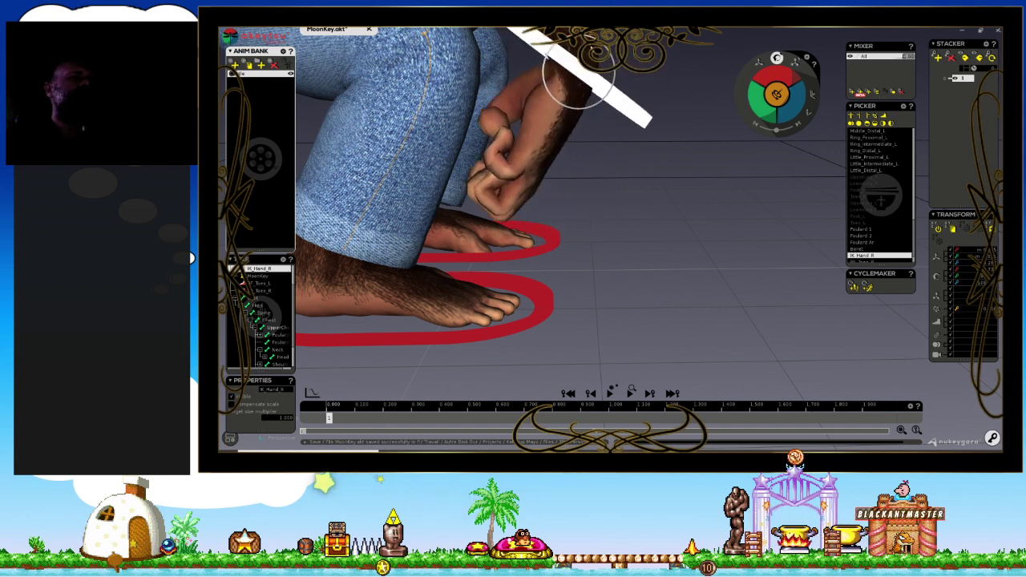
middle_drag(646, 152, 676, 191)
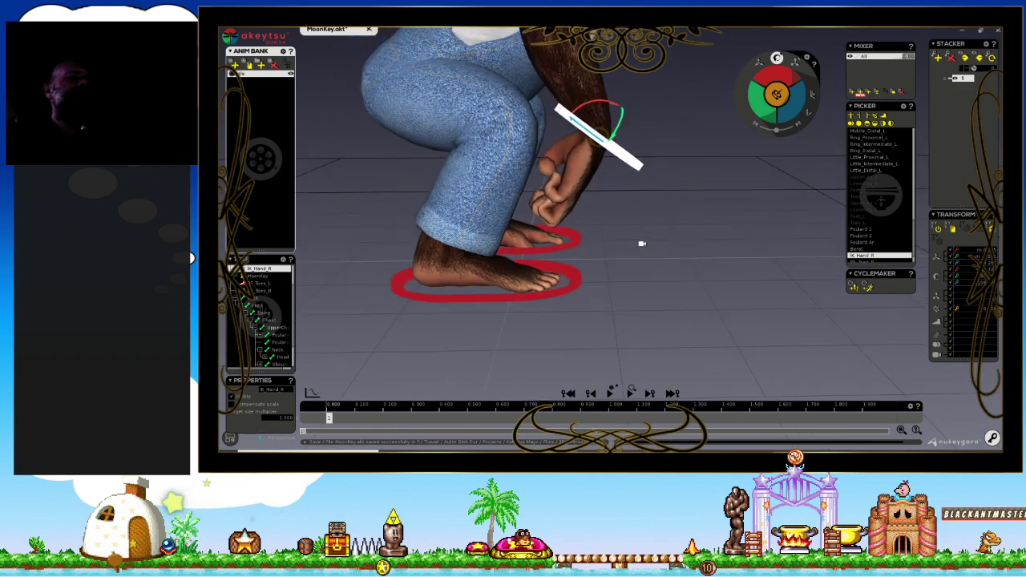
mouse_move(641, 243)
middle_down()
mouse_move(562, 253)
mouse_move(675, 177)
mouse_move(676, 264)
mouse_move(687, 268)
mouse_move(706, 248)
mouse_move(724, 251)
mouse_move(713, 245)
middle_up()
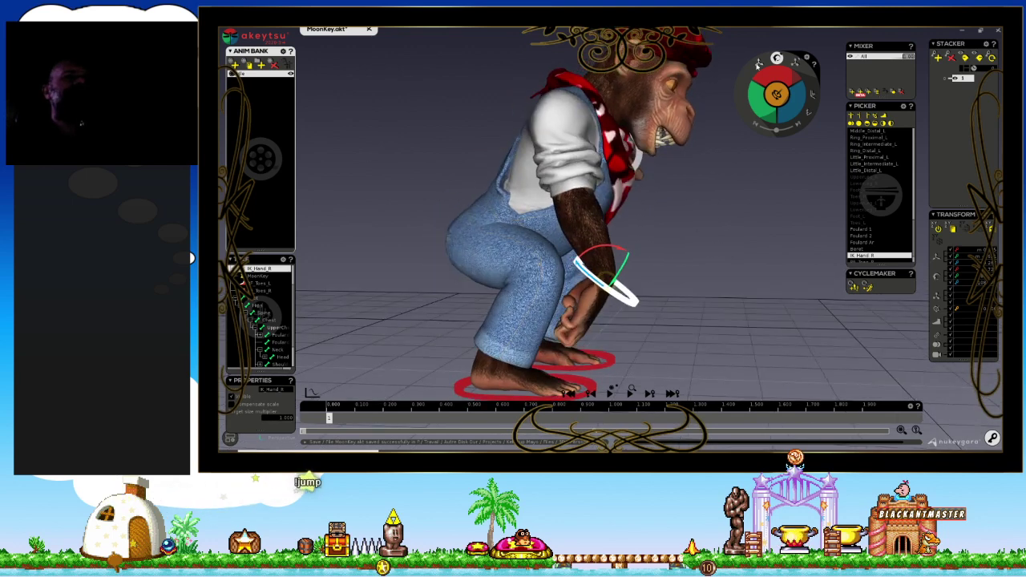
Raise the right hand with the move gizmo, then rotate the wrist downward.
click(759, 64)
drag(758, 64, 760, 71)
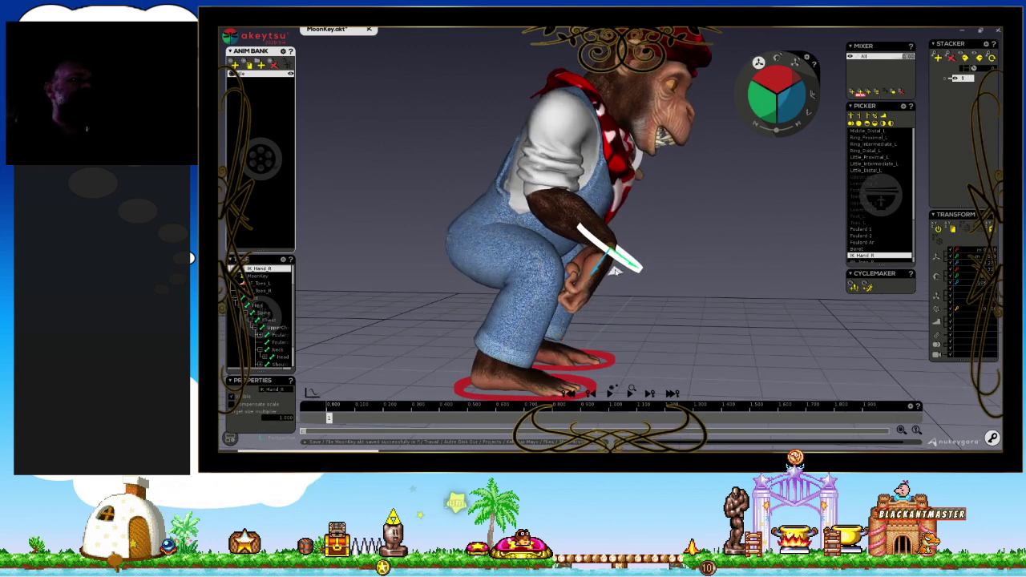
click(777, 58)
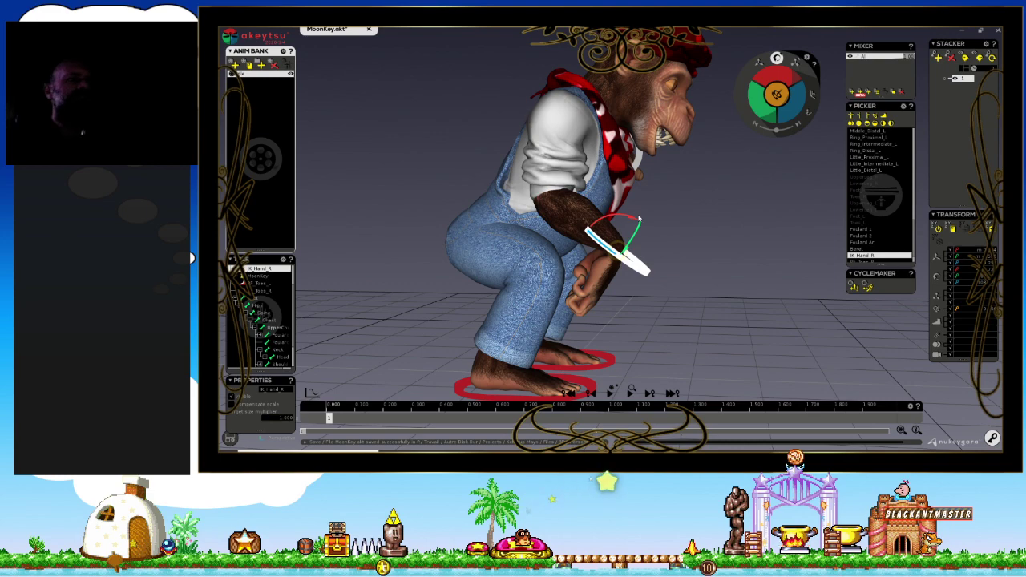
mouse_move(617, 225)
mouse_down()
mouse_move(605, 211)
mouse_move(604, 278)
mouse_up()
mouse_move(605, 233)
mouse_down()
mouse_move(582, 241)
mouse_move(443, 231)
mouse_move(569, 186)
mouse_up()
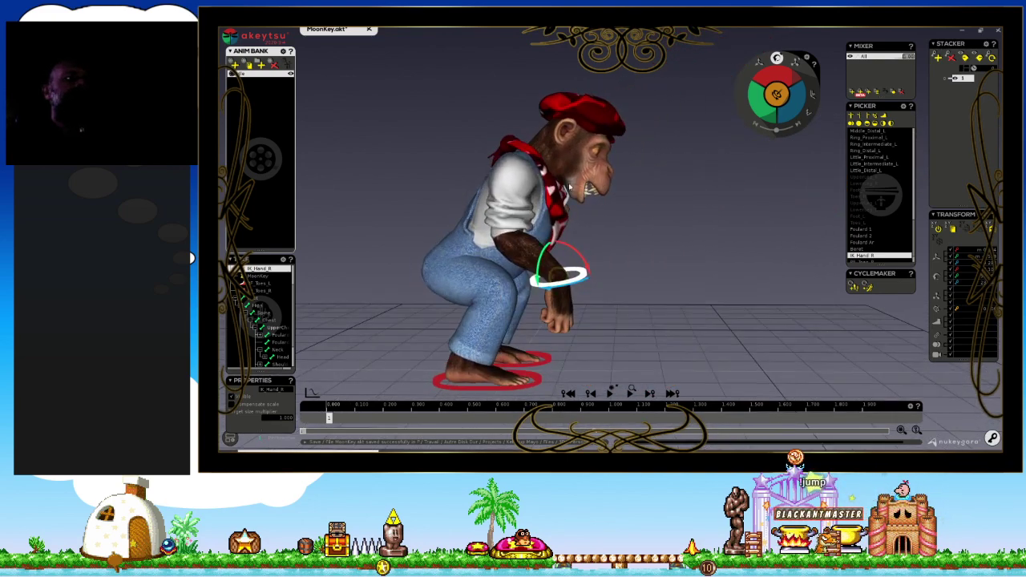
click(548, 131)
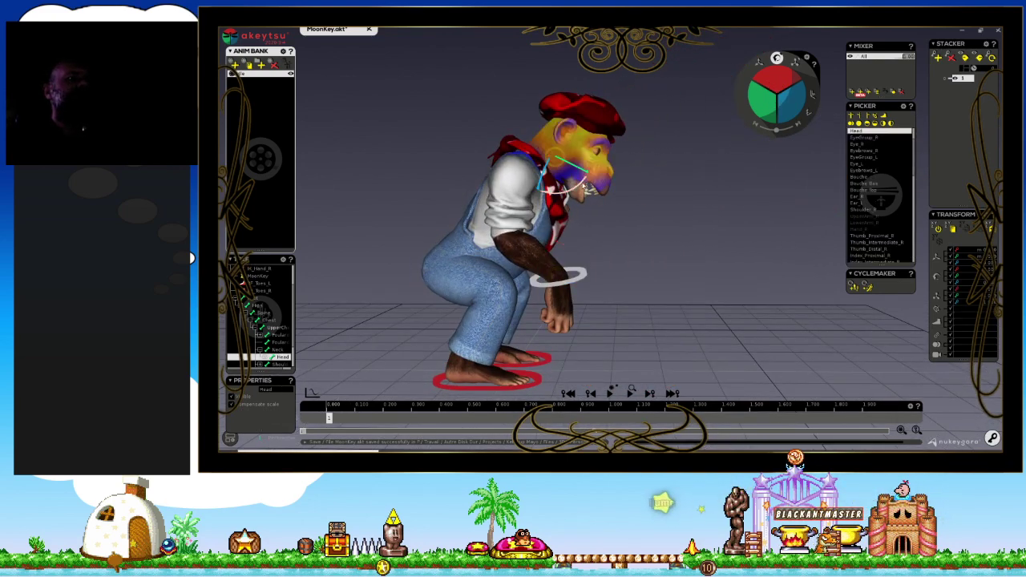
Tilt the head back and rotate the Bouche Bas lower jaw open.
drag(590, 186, 599, 171)
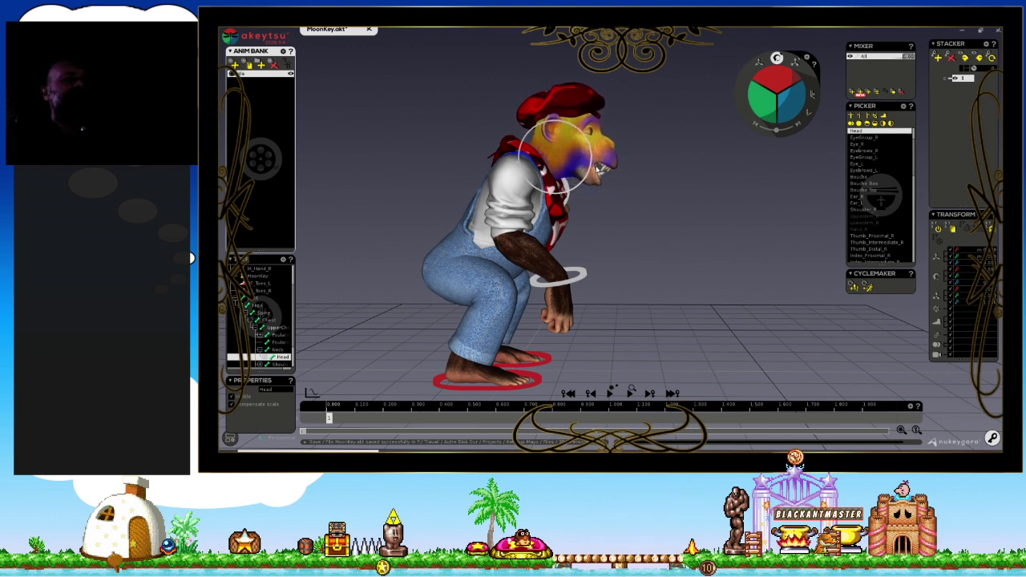
scroll(585, 164, up, 3)
click(606, 174)
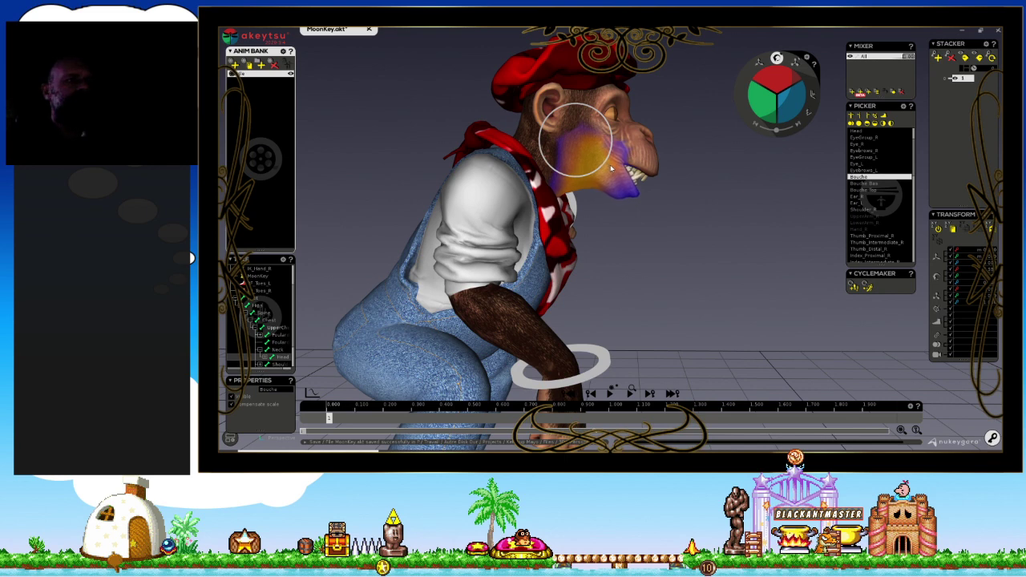
click(622, 194)
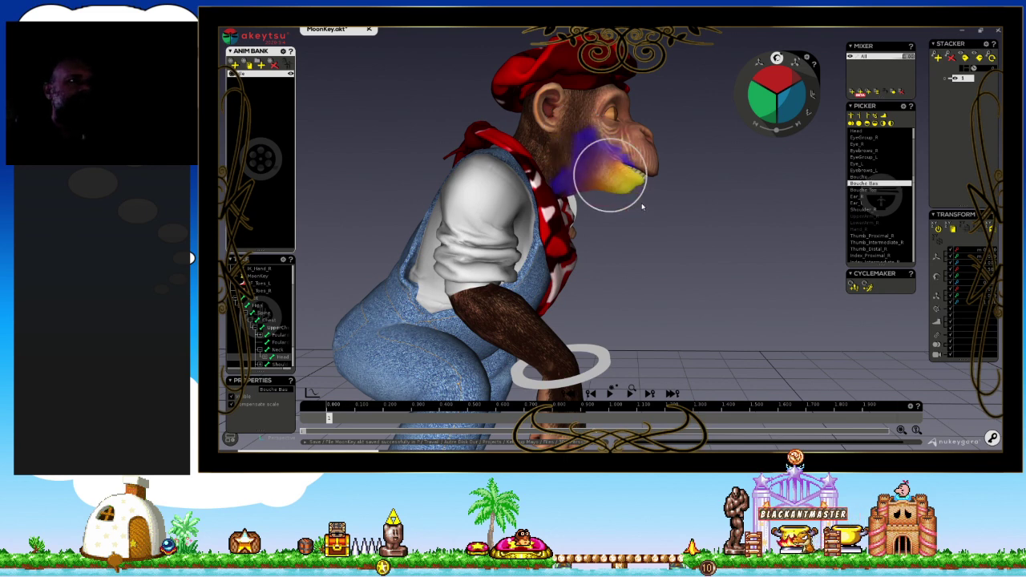
scroll(644, 205, up, 3)
scroll(643, 206, up, 2)
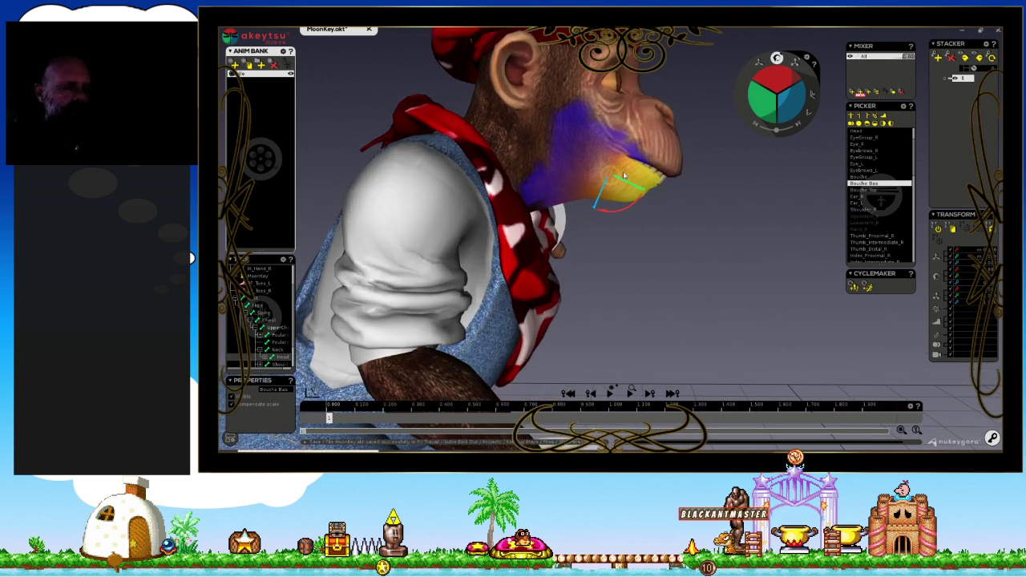
drag(622, 159, 646, 170)
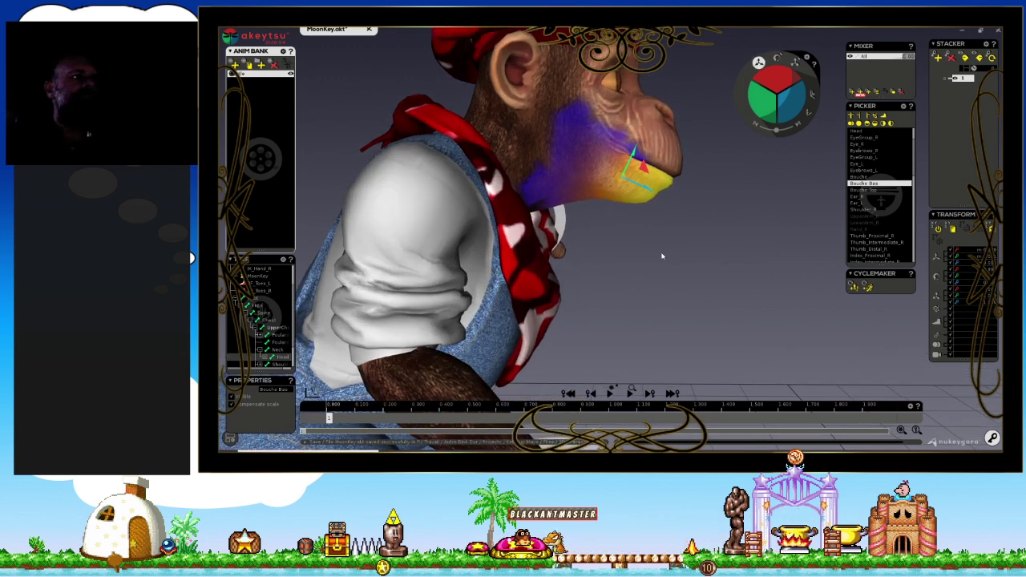
Select both eye bones, including Eye_L, and inspect the face in profile and front.
mouse_move(662, 257)
middle_down()
mouse_move(451, 263)
mouse_move(469, 261)
mouse_move(492, 216)
mouse_move(481, 252)
mouse_move(637, 237)
mouse_move(681, 256)
mouse_move(657, 256)
mouse_move(656, 186)
mouse_move(608, 138)
middle_up()
scroll(656, 186, up, 3)
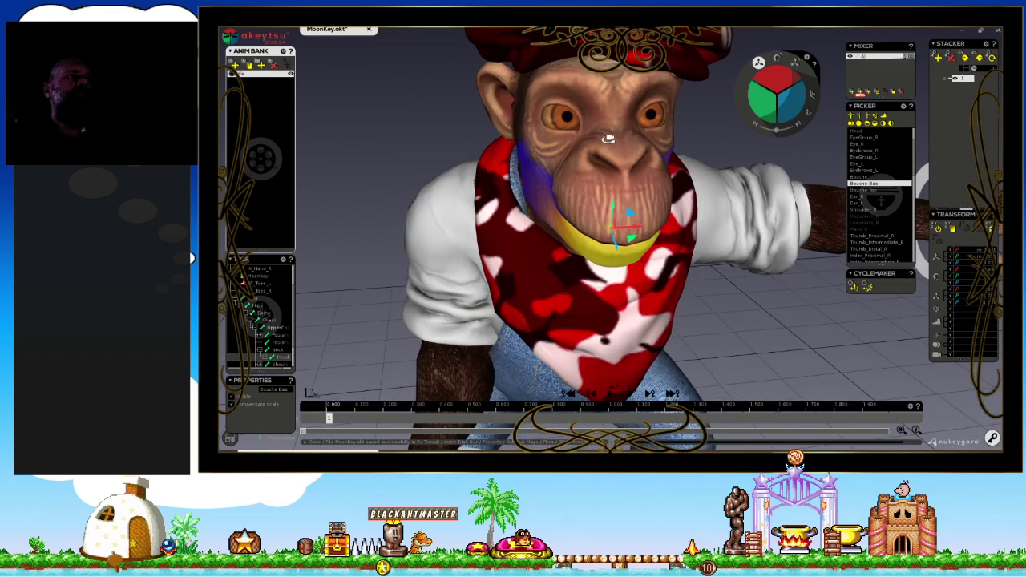
click(567, 118)
click(645, 119)
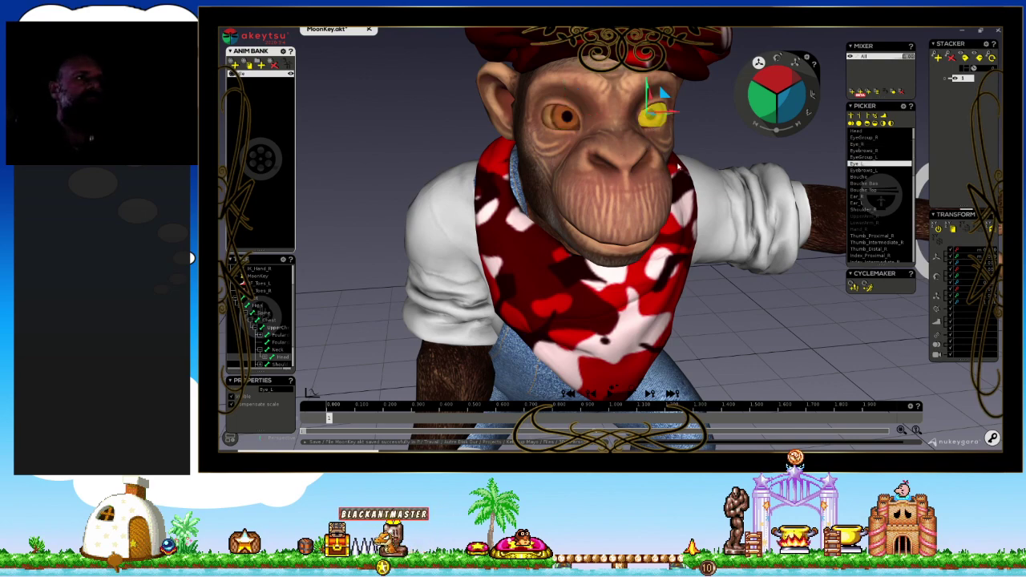
middle_drag(679, 166, 685, 220)
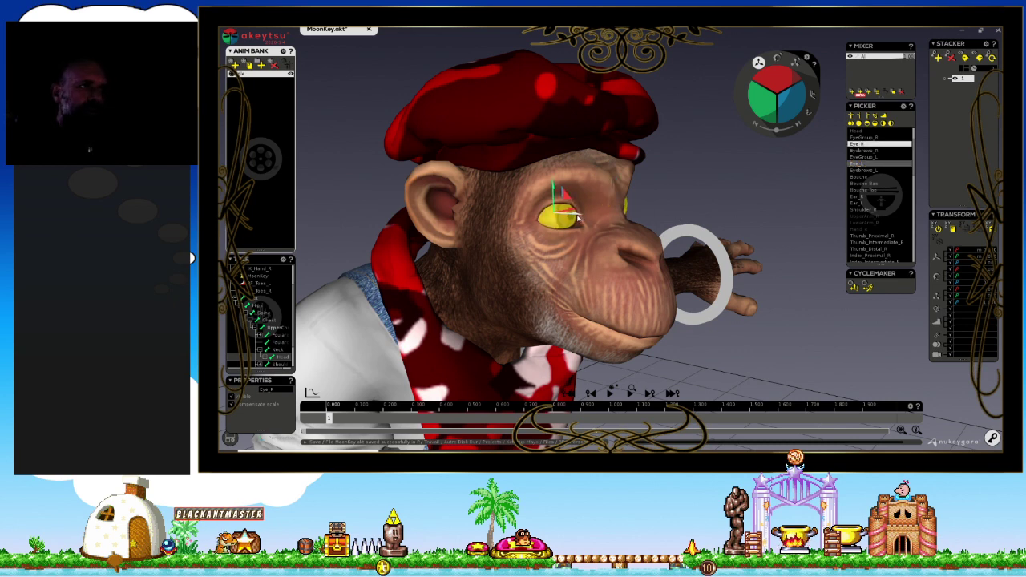
middle_drag(679, 201, 555, 170)
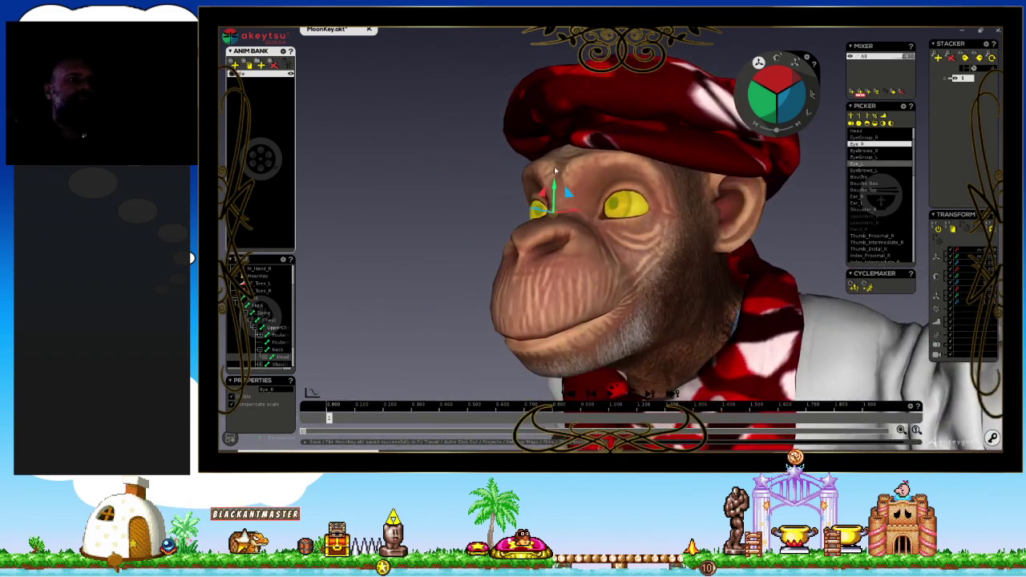
scroll(430, 225, down, 5)
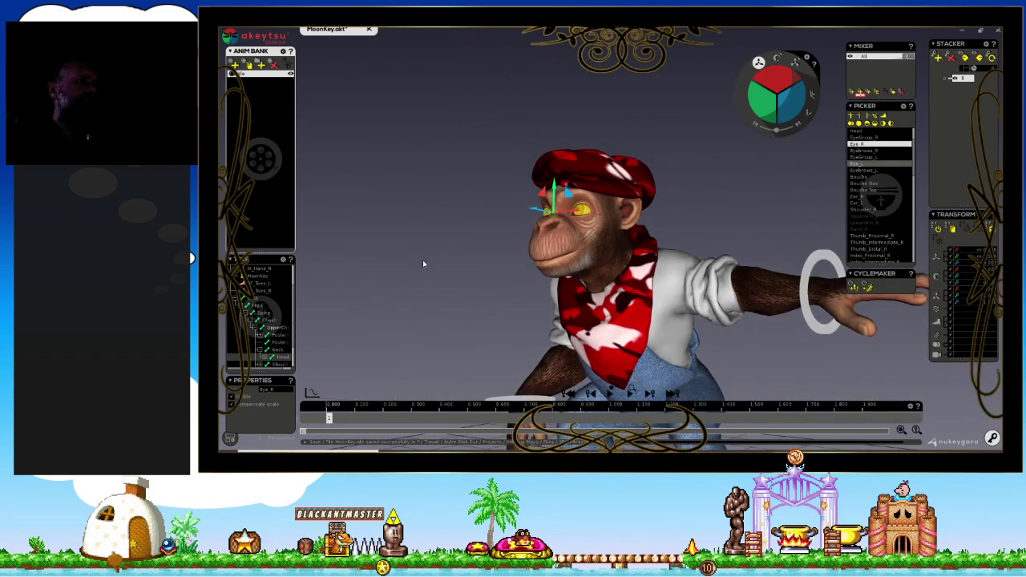
Reselect the right eye from a close frontal view, then return to a three-quarter body view.
middle_drag(422, 260, 624, 259)
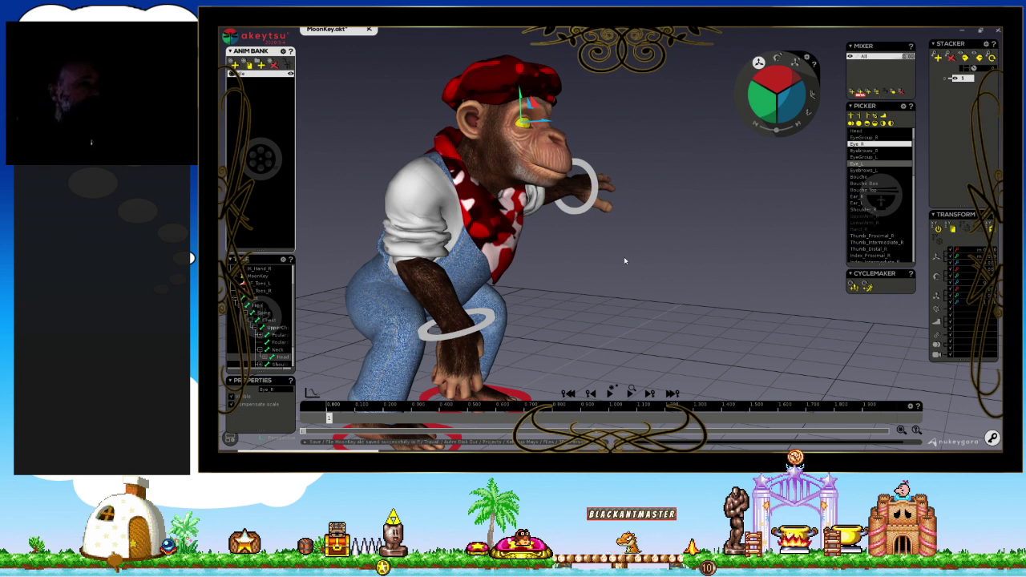
scroll(555, 120, up, 3)
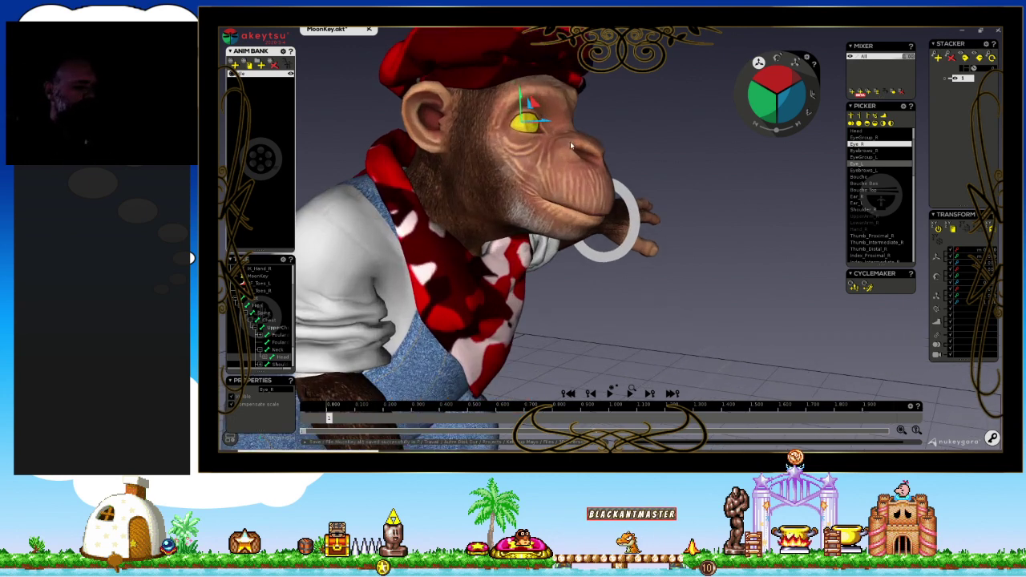
mouse_move(570, 141)
middle_down()
mouse_move(630, 156)
mouse_move(493, 126)
middle_up()
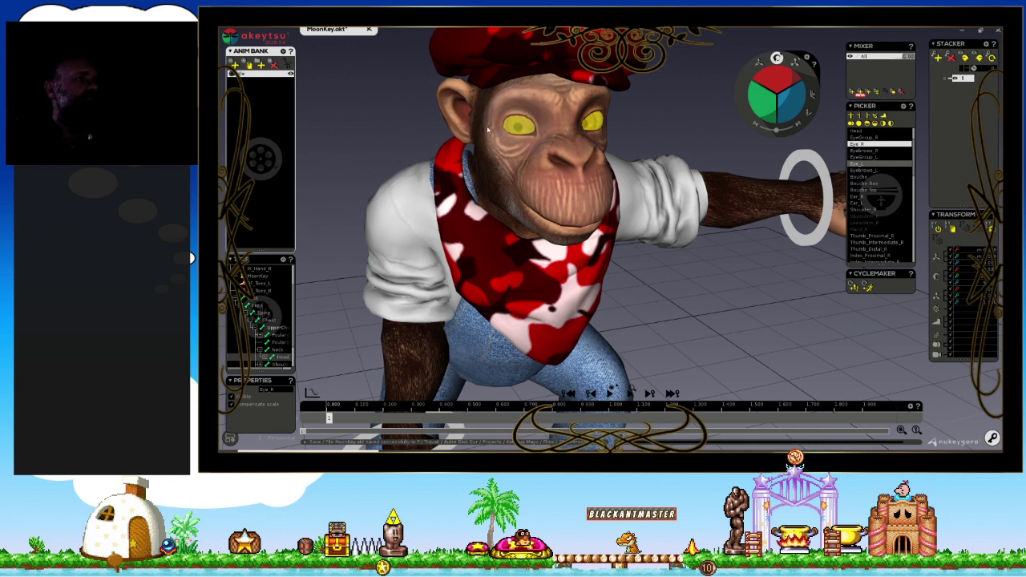
click(505, 114)
scroll(623, 294, down, 5)
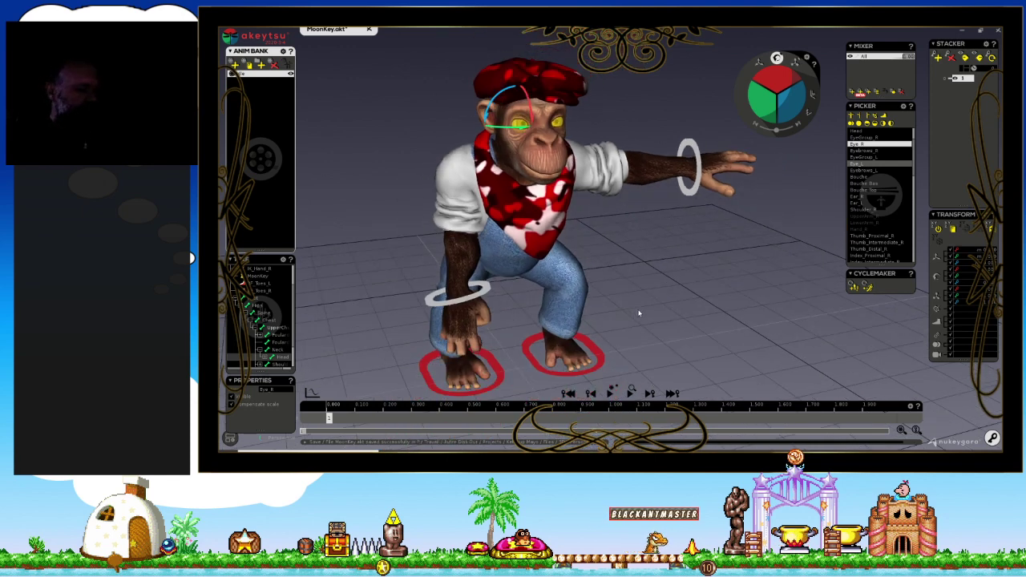
mouse_move(637, 314)
middle_down()
mouse_move(607, 252)
mouse_move(649, 259)
middle_up()
Rotate UpperArm_R so the raised arm hangs down again.
click(409, 157)
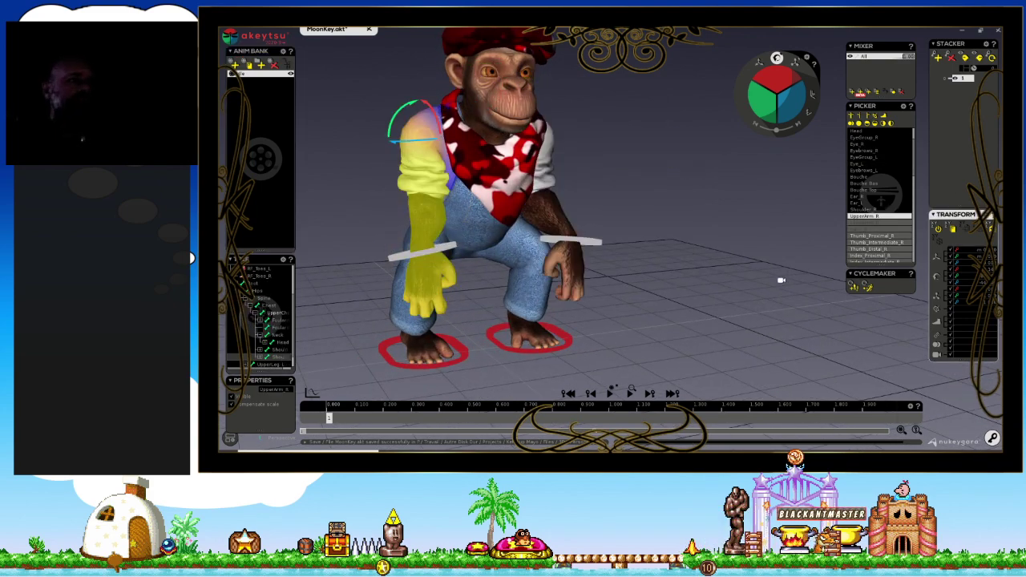
mouse_move(779, 281)
middle_down()
mouse_move(675, 282)
mouse_move(749, 277)
mouse_move(609, 258)
middle_up()
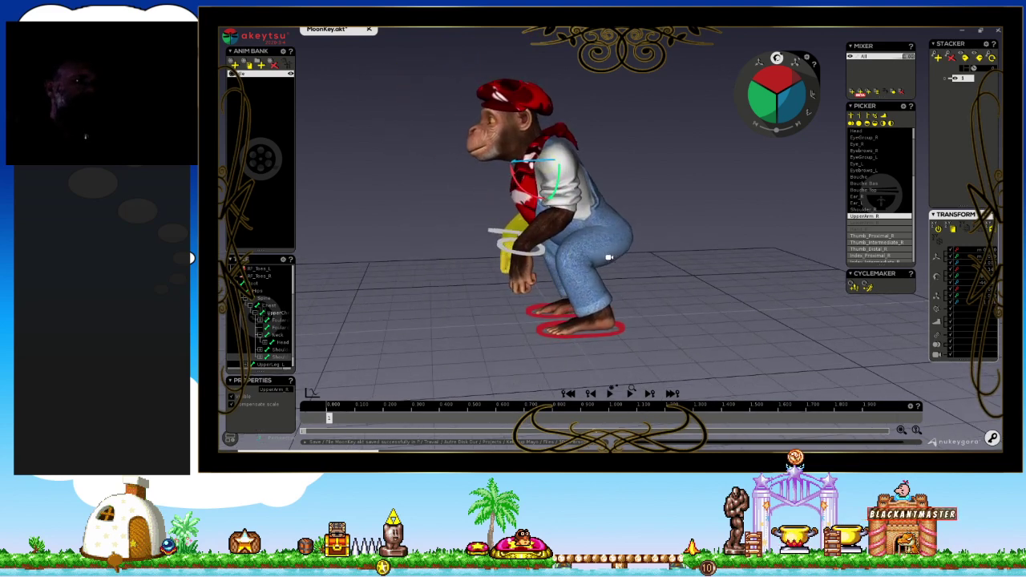
click(537, 258)
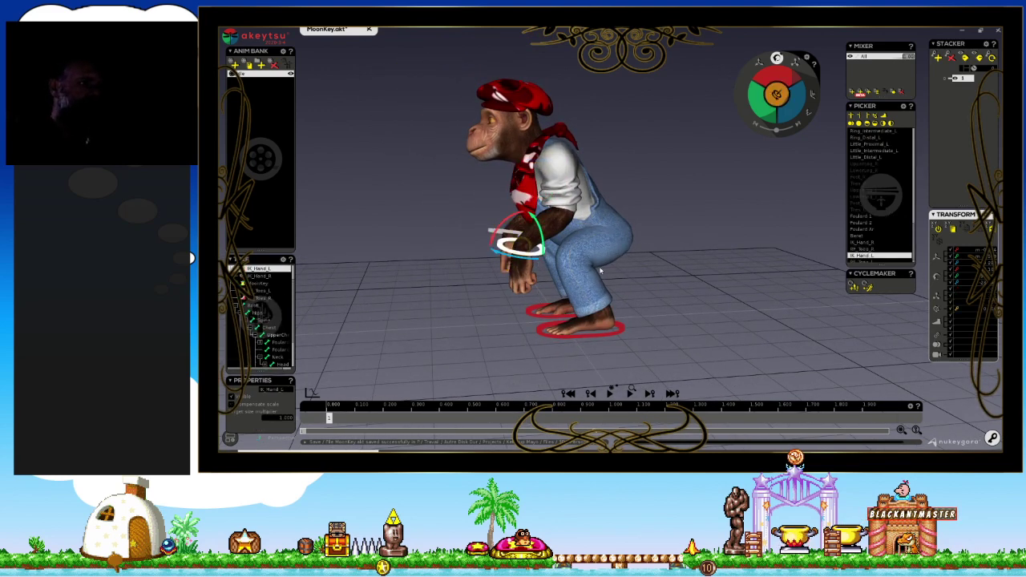
Twist the Hips slightly with the rotation gizmo.
click(622, 242)
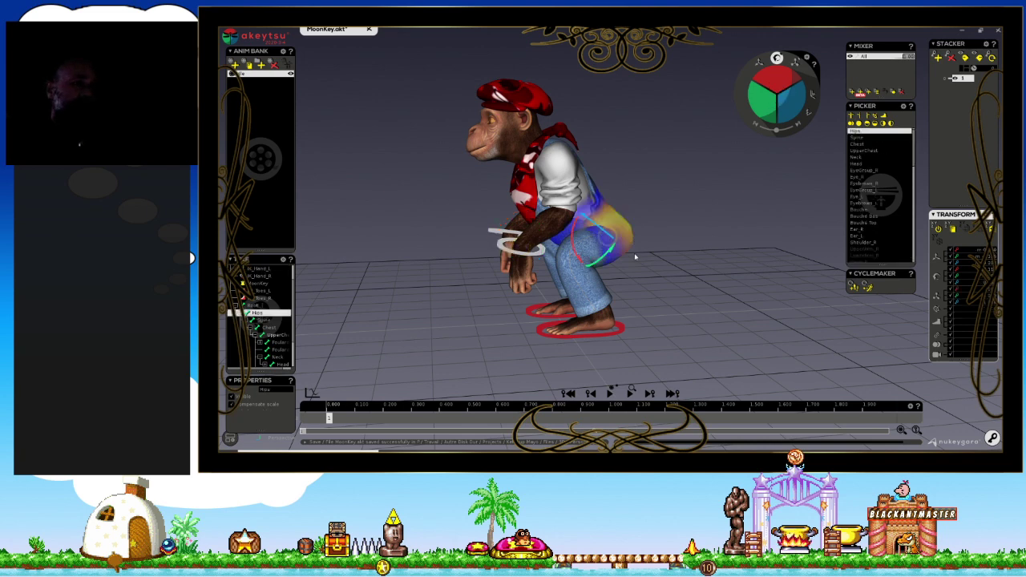
middle_drag(622, 242, 548, 303)
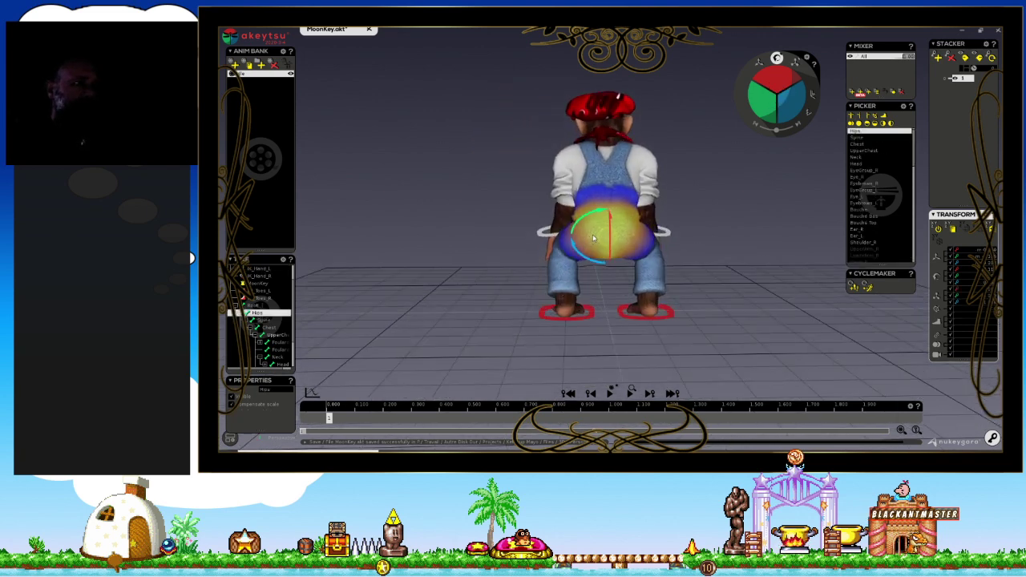
mouse_move(600, 235)
mouse_down()
mouse_move(603, 213)
mouse_move(619, 210)
mouse_up()
middle_drag(619, 210, 596, 306)
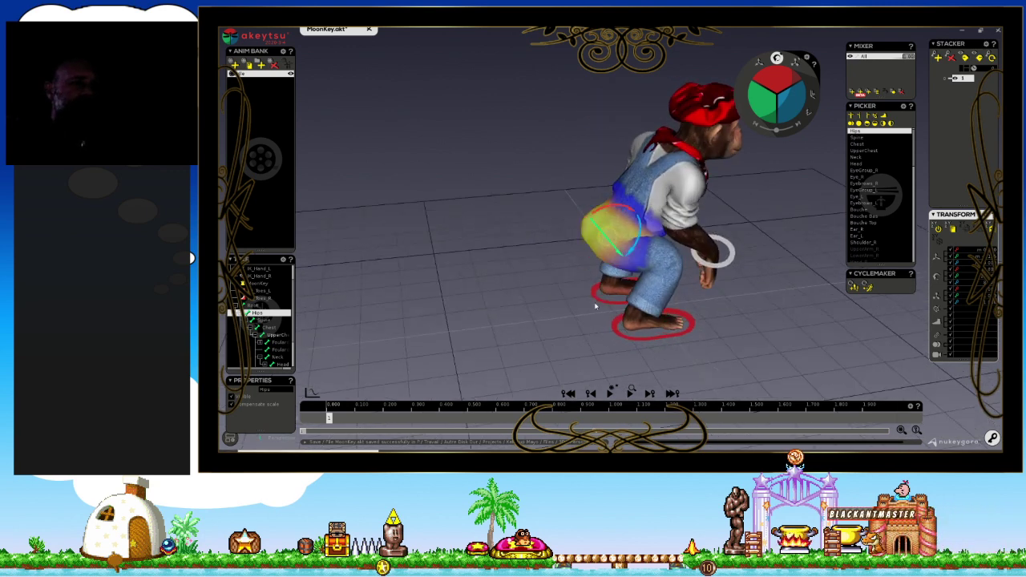
click(597, 297)
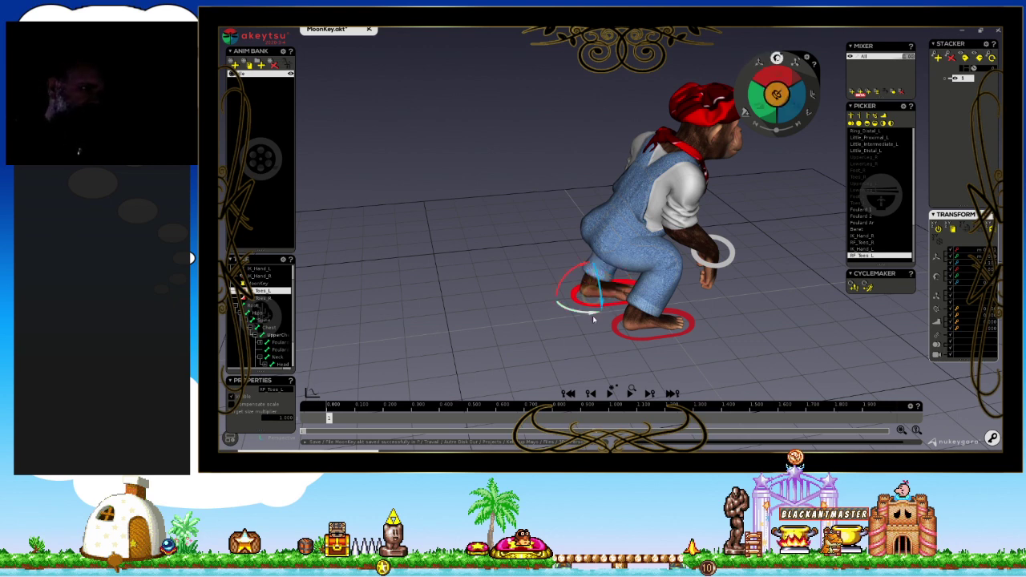
mouse_move(634, 318)
middle_down()
mouse_move(676, 291)
mouse_move(754, 277)
mouse_move(644, 286)
mouse_move(682, 294)
mouse_move(566, 336)
mouse_move(512, 277)
mouse_move(551, 281)
middle_up()
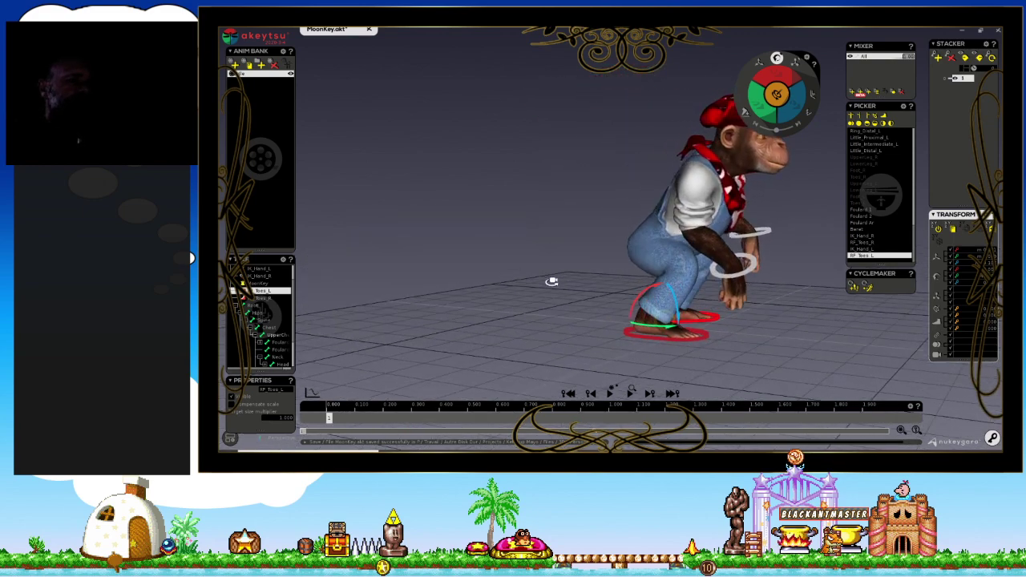
mouse_move(712, 347)
middle_down()
mouse_move(634, 302)
mouse_move(650, 334)
mouse_move(678, 293)
mouse_move(574, 316)
middle_up()
Slide the right foot control outward with the move tool, then return to rotation.
key(w)
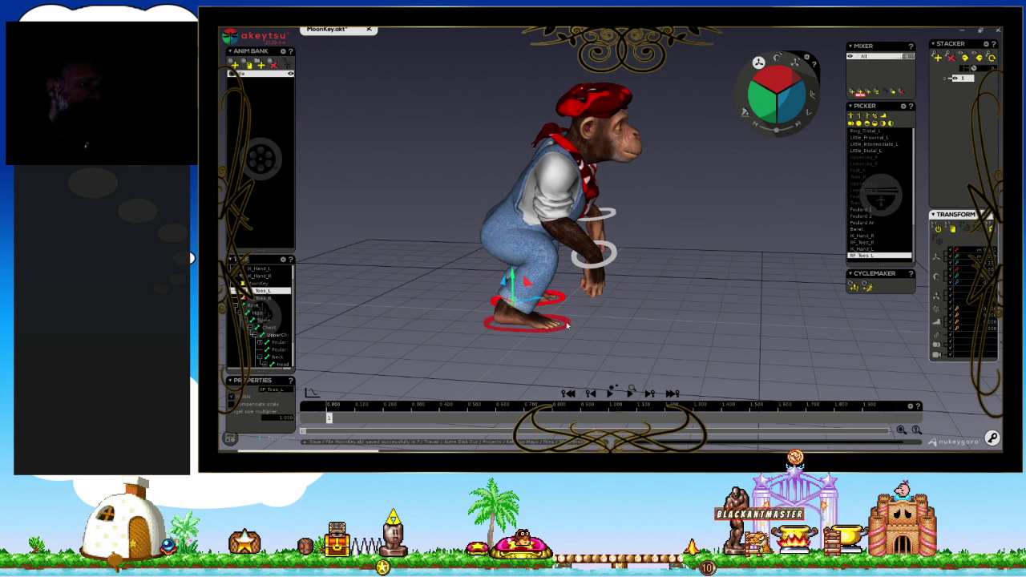
click(529, 323)
drag(533, 324, 546, 330)
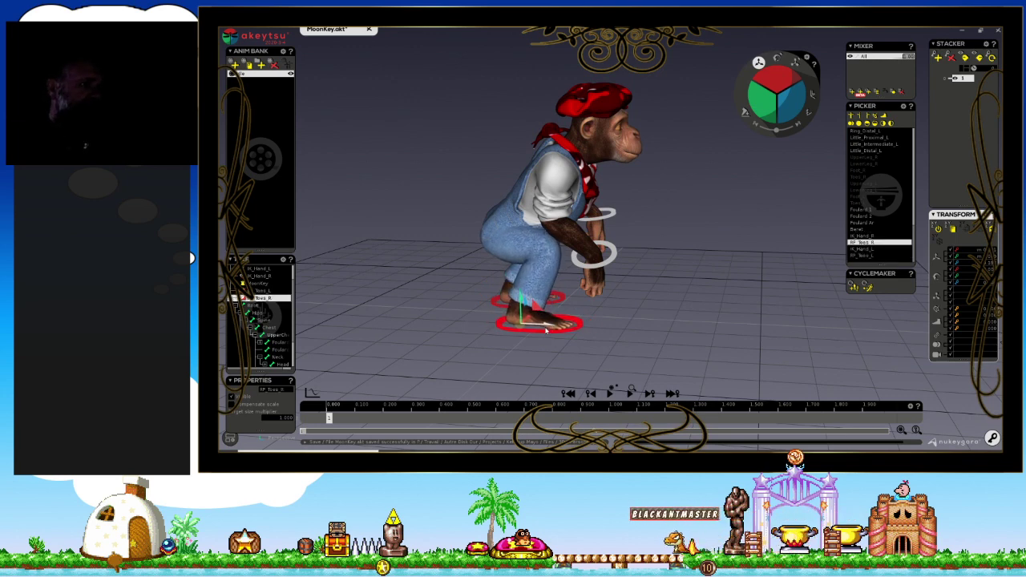
middle_drag(642, 331, 528, 325)
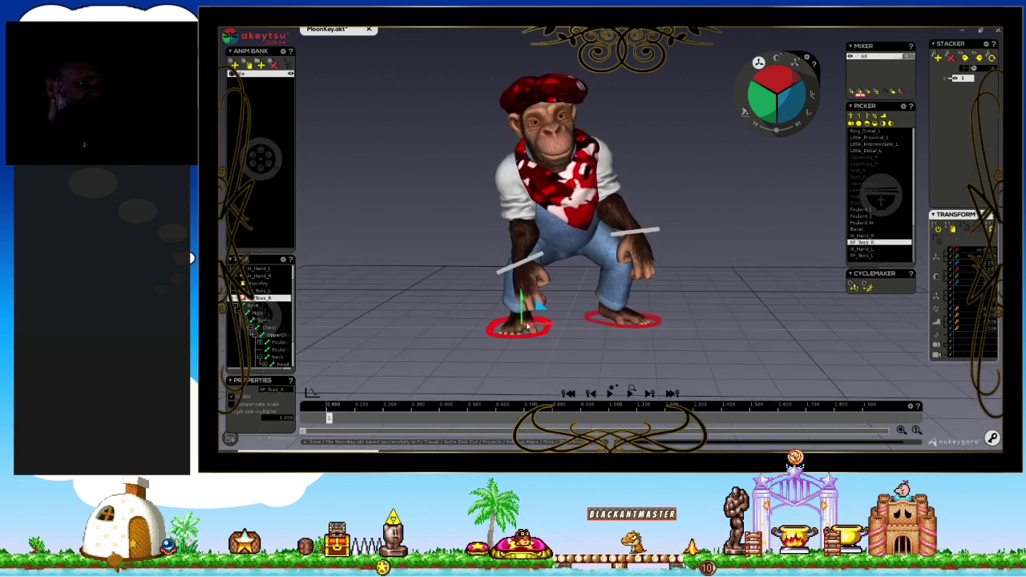
click(777, 58)
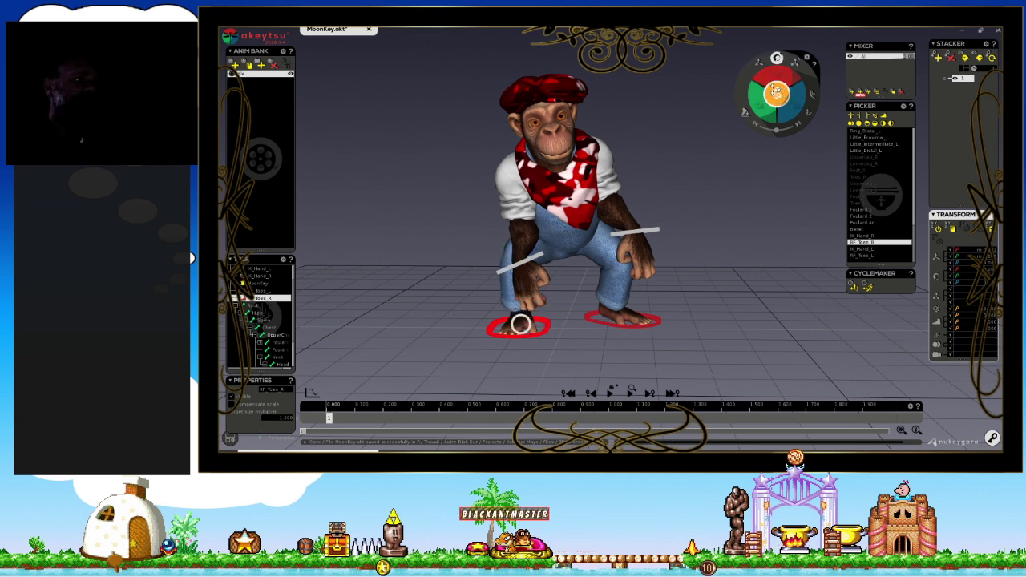
Drag IK_Hand_R down and outward so the right hand sits lower.
middle_drag(519, 324, 679, 221)
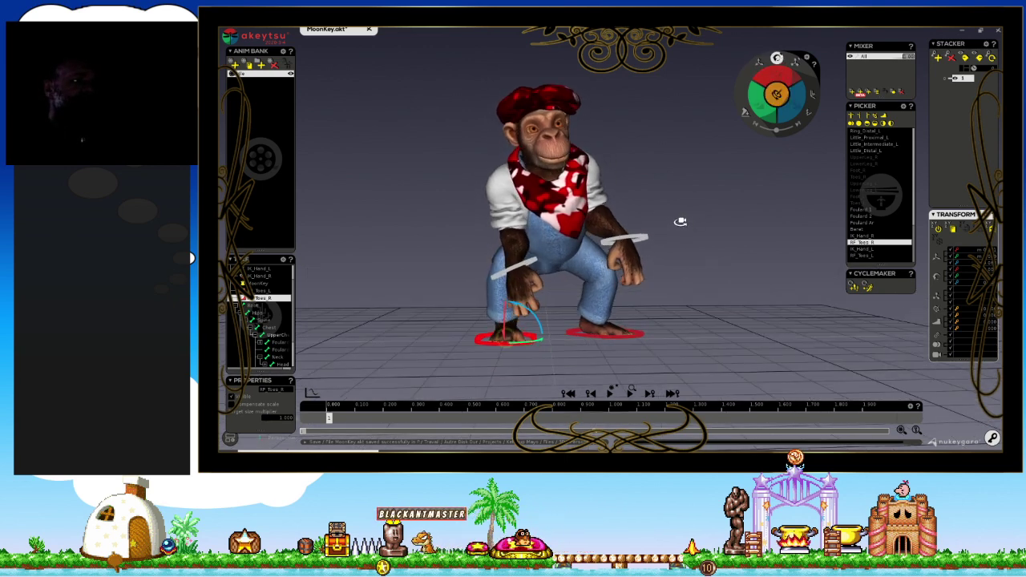
click(531, 265)
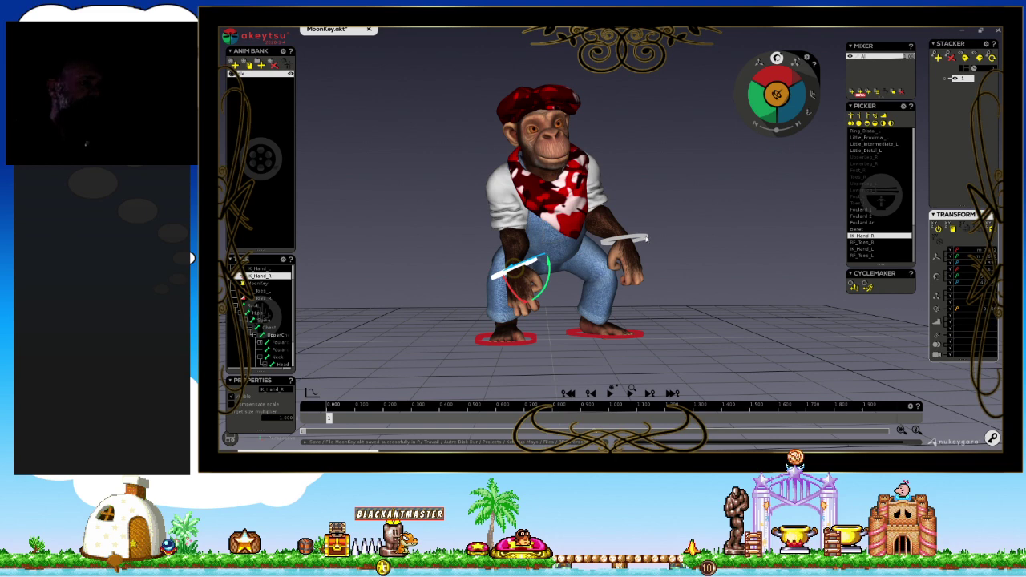
mouse_move(536, 277)
mouse_down()
mouse_move(491, 286)
mouse_move(501, 290)
mouse_up()
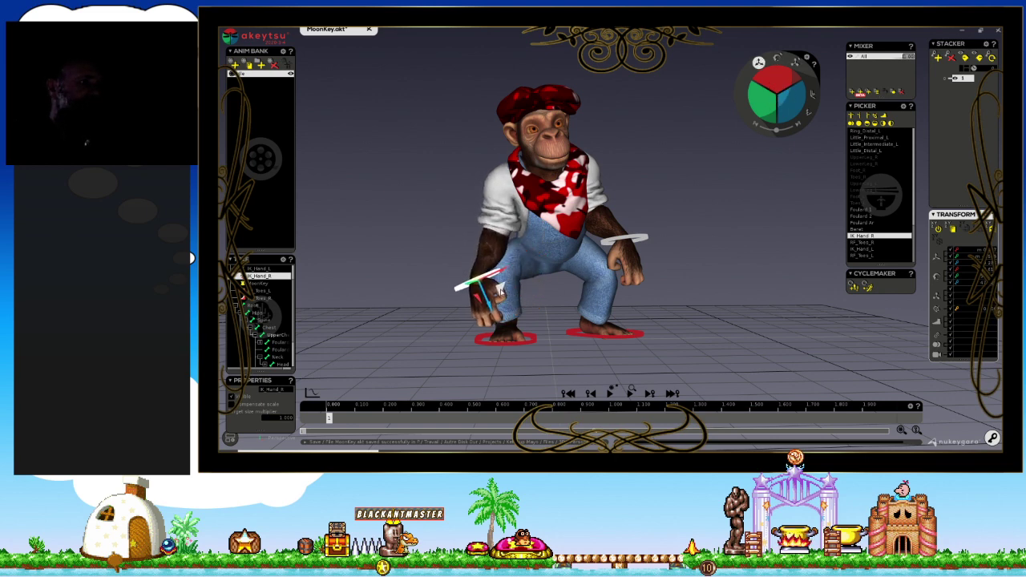
click(561, 262)
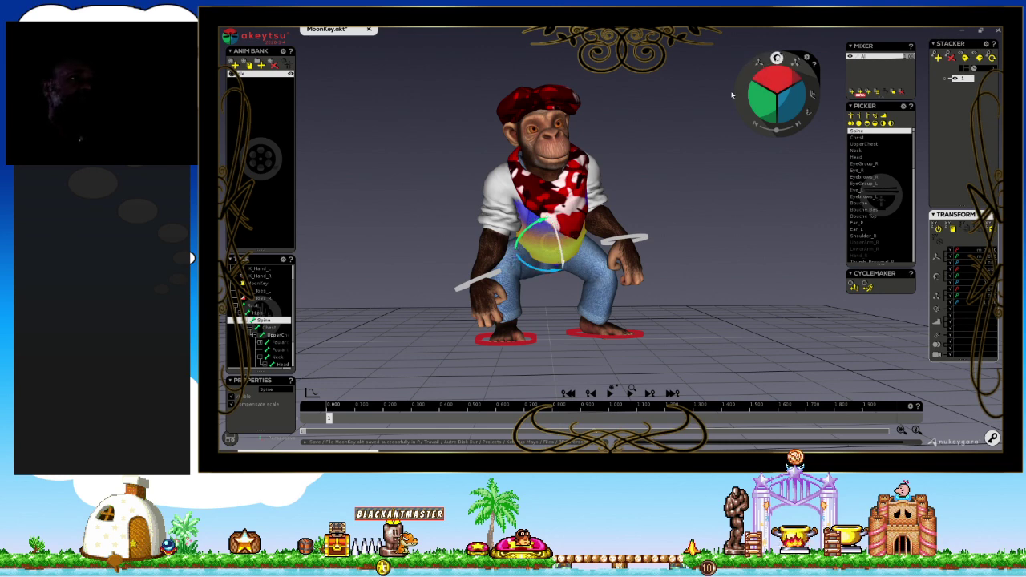
Test-bend the Spine forward, back and sideways, then play back the pose.
middle_drag(704, 229, 563, 232)
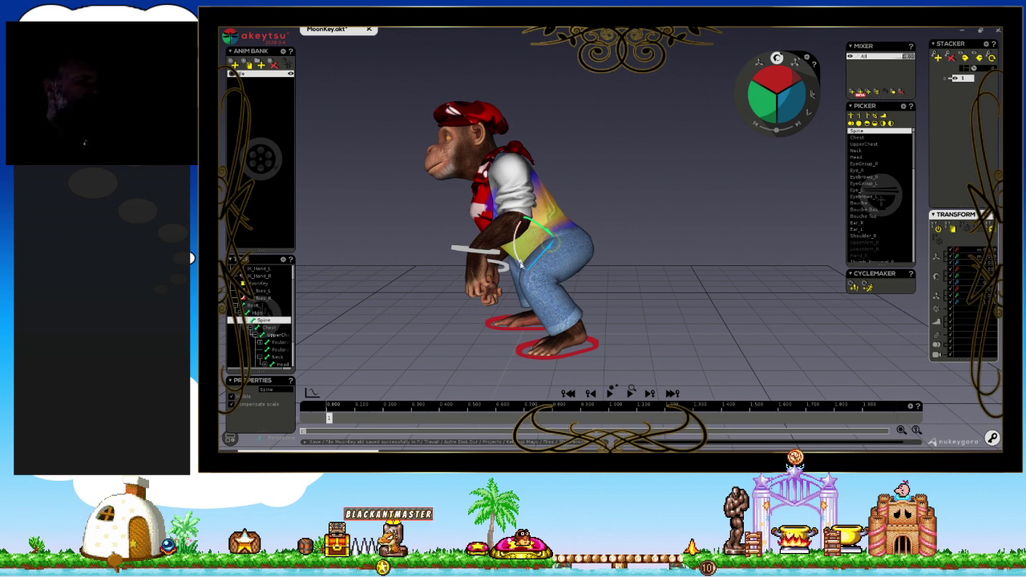
drag(521, 265, 514, 254)
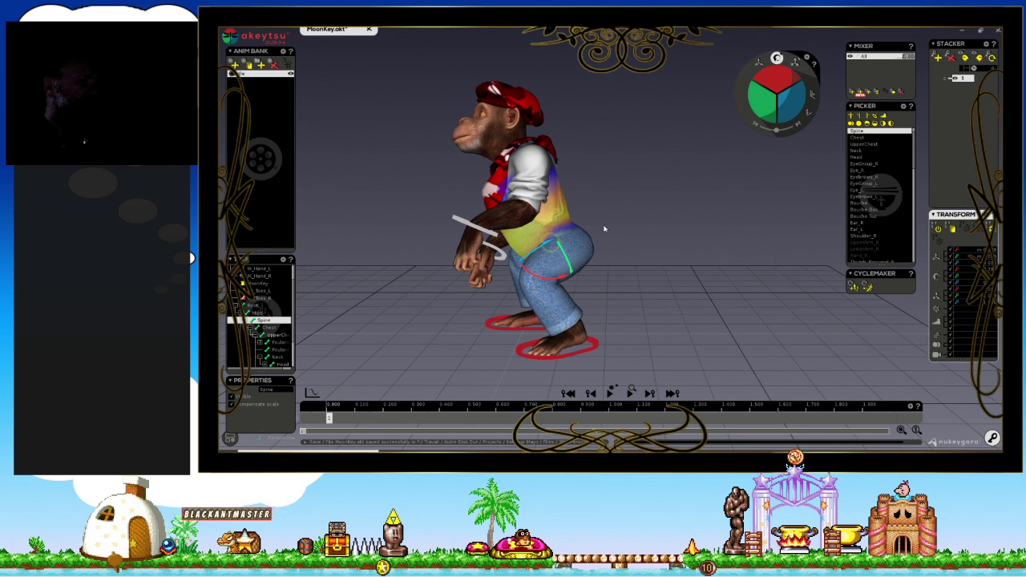
middle_drag(605, 229, 540, 274)
drag(540, 277, 592, 337)
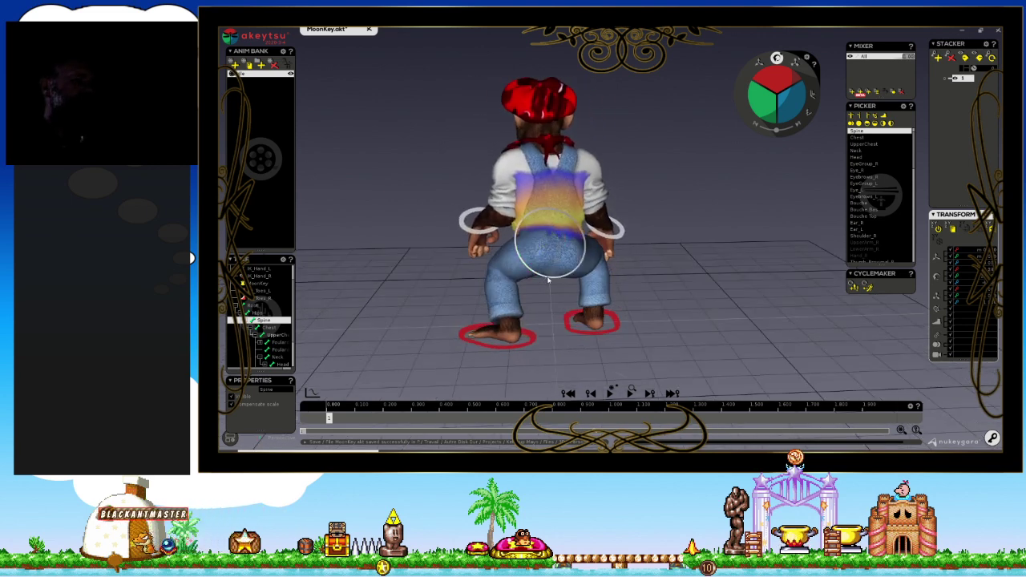
click(613, 328)
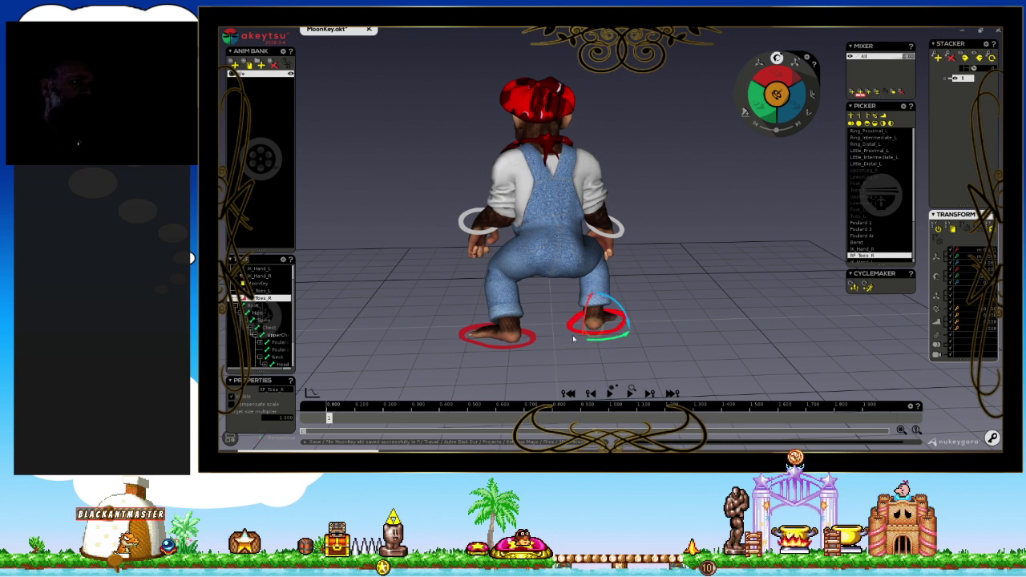
click(571, 238)
key(space)
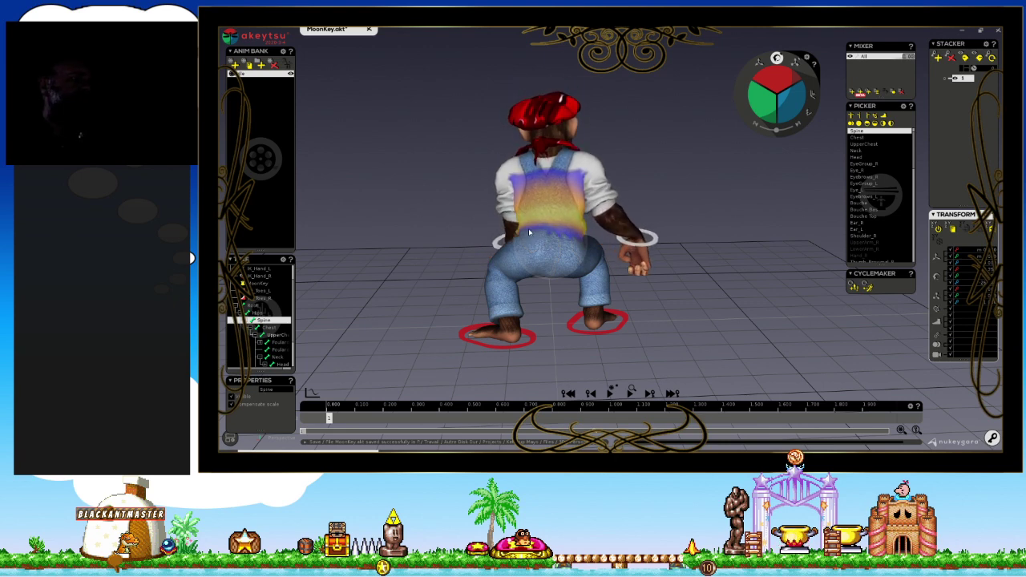
Rotate UpperChest to test its bend and check the upper-chest weights in the Skin Atelier.
click(532, 236)
click(551, 254)
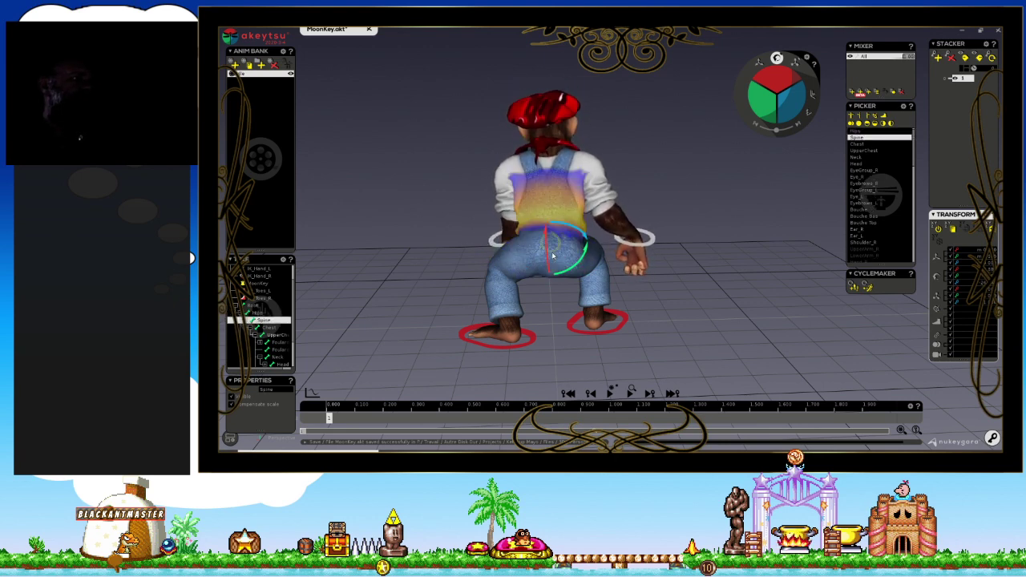
click(551, 211)
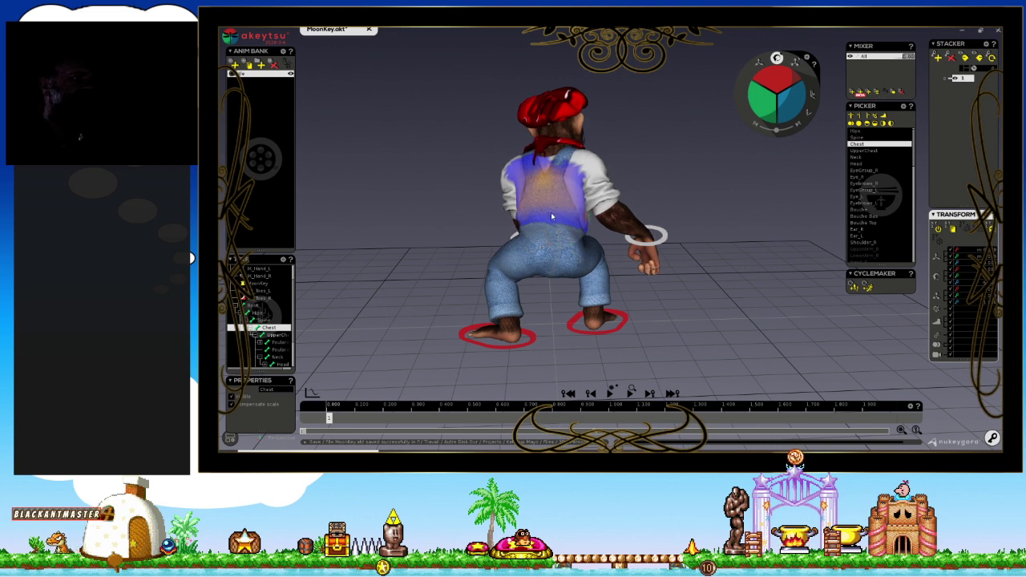
click(560, 222)
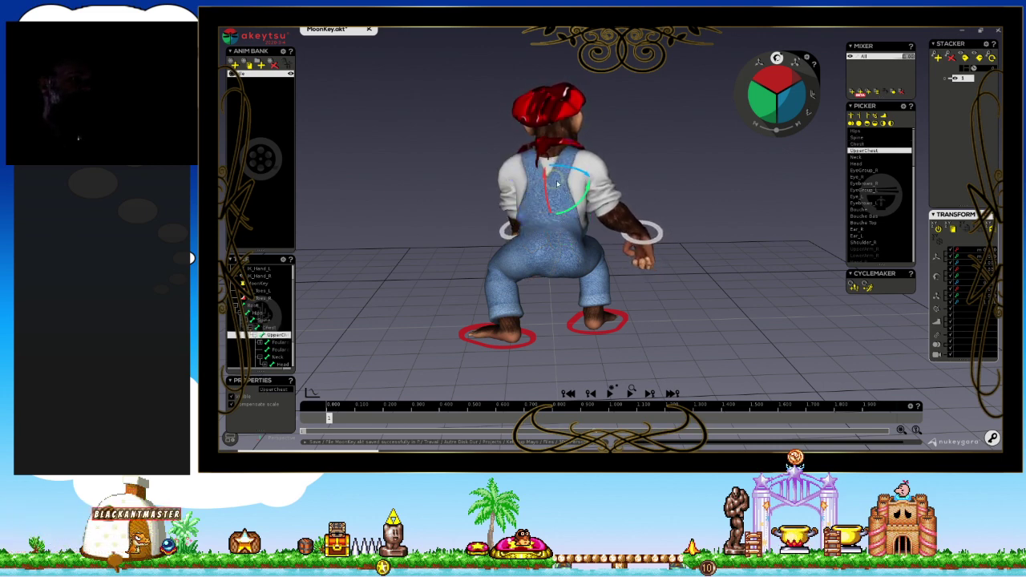
drag(557, 185, 565, 206)
scroll(617, 147, up, 5)
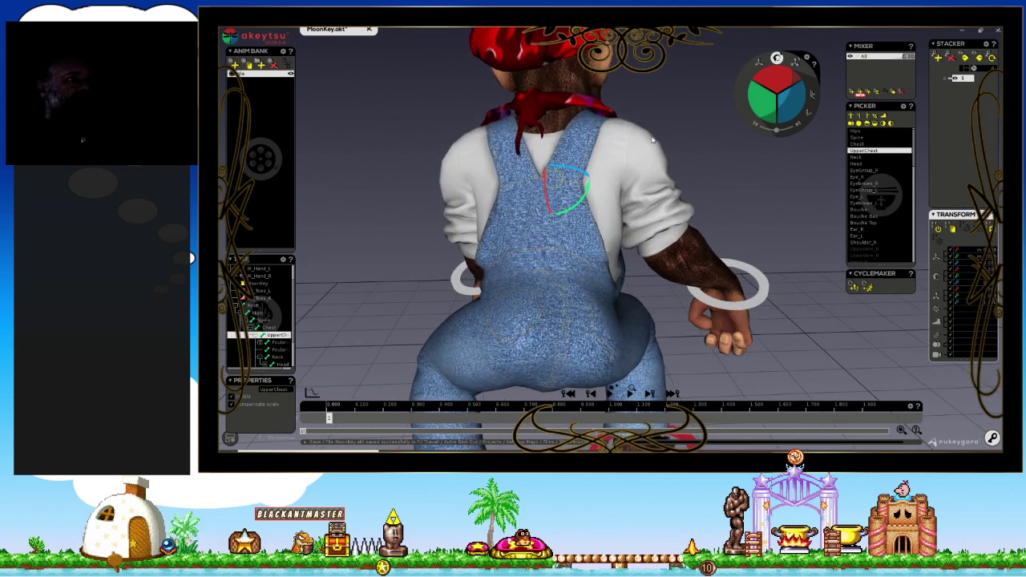
mouse_move(649, 137)
middle_down()
mouse_move(641, 179)
mouse_move(507, 170)
middle_up()
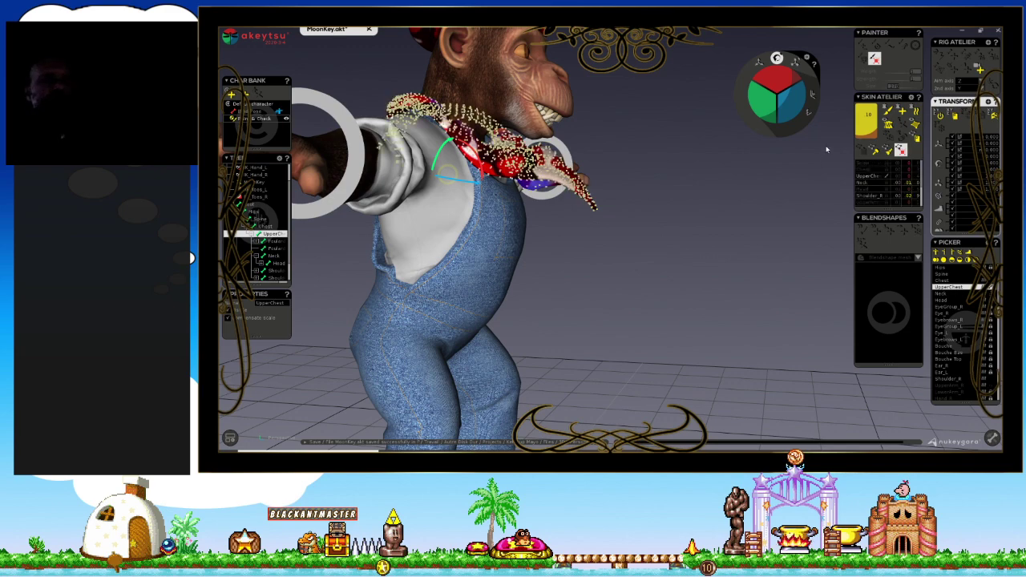
click(868, 112)
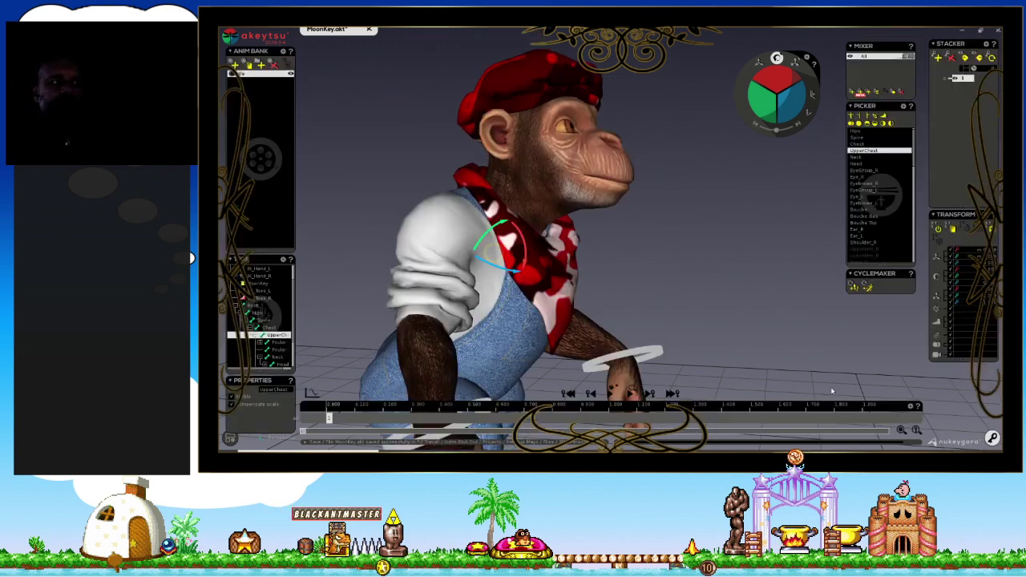
mouse_move(659, 282)
middle_down()
mouse_move(676, 242)
mouse_move(584, 248)
mouse_move(642, 262)
middle_up()
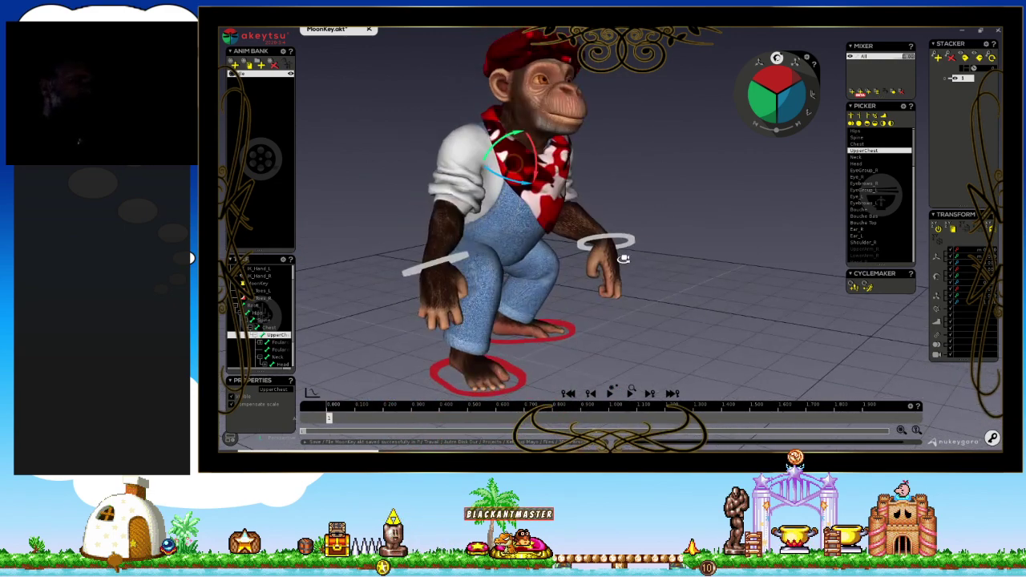
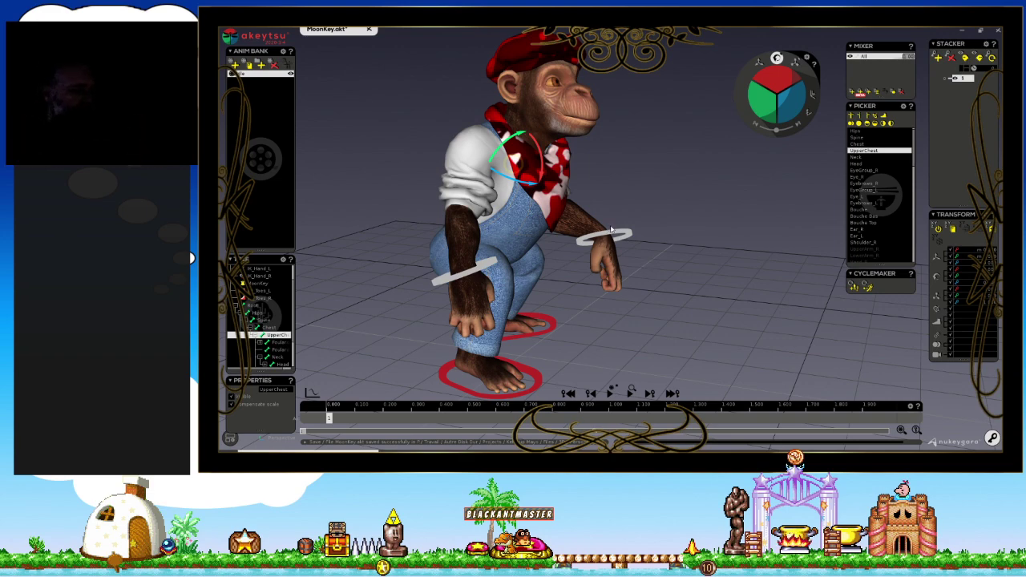
Lower the chimp's left IK hand toward its knees.
mouse_move(642, 258)
middle_down()
mouse_move(614, 214)
mouse_move(656, 184)
mouse_move(740, 217)
mouse_move(751, 201)
mouse_move(657, 201)
mouse_move(651, 228)
mouse_move(562, 240)
mouse_move(481, 268)
middle_up()
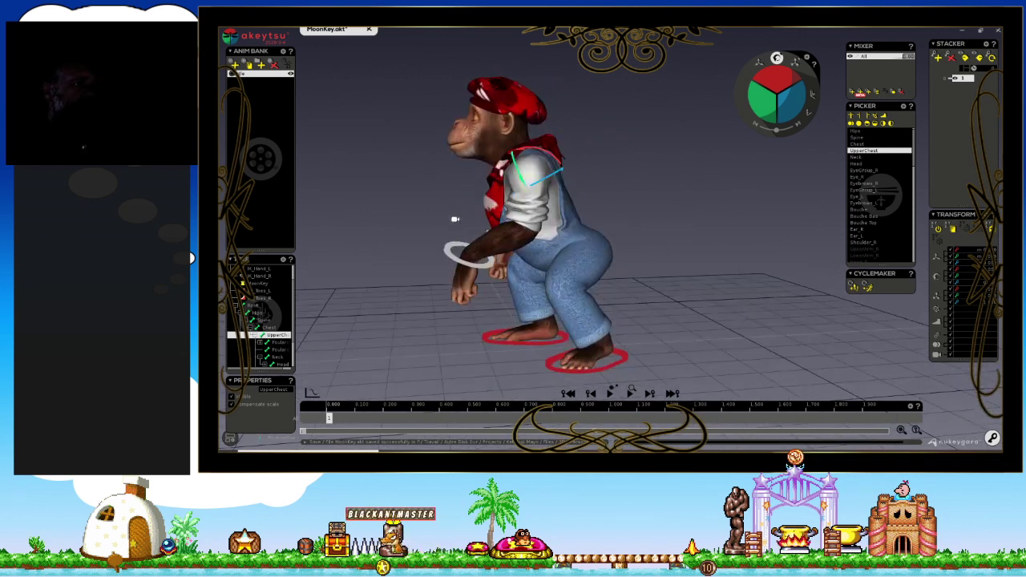
click(478, 273)
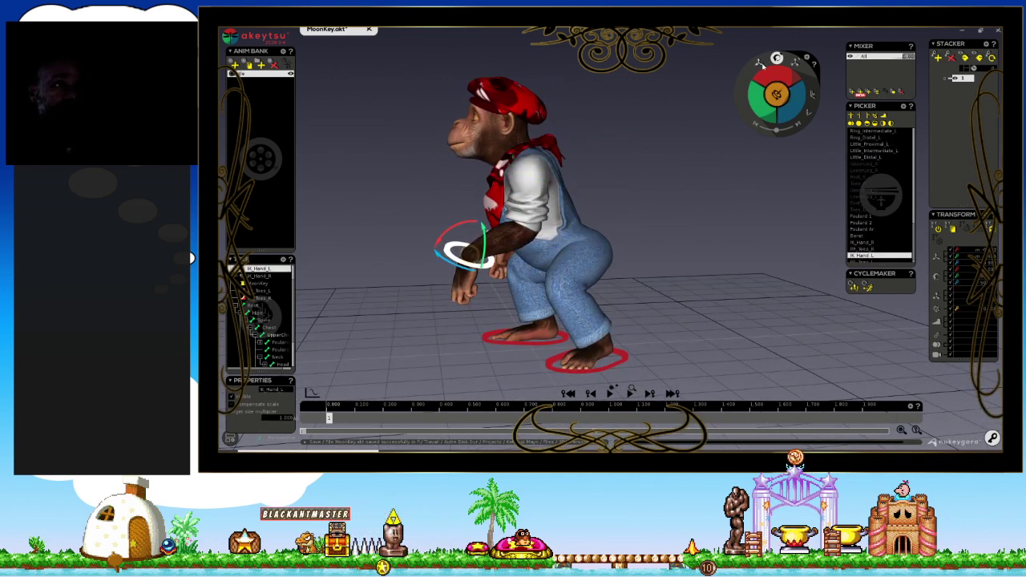
key(w)
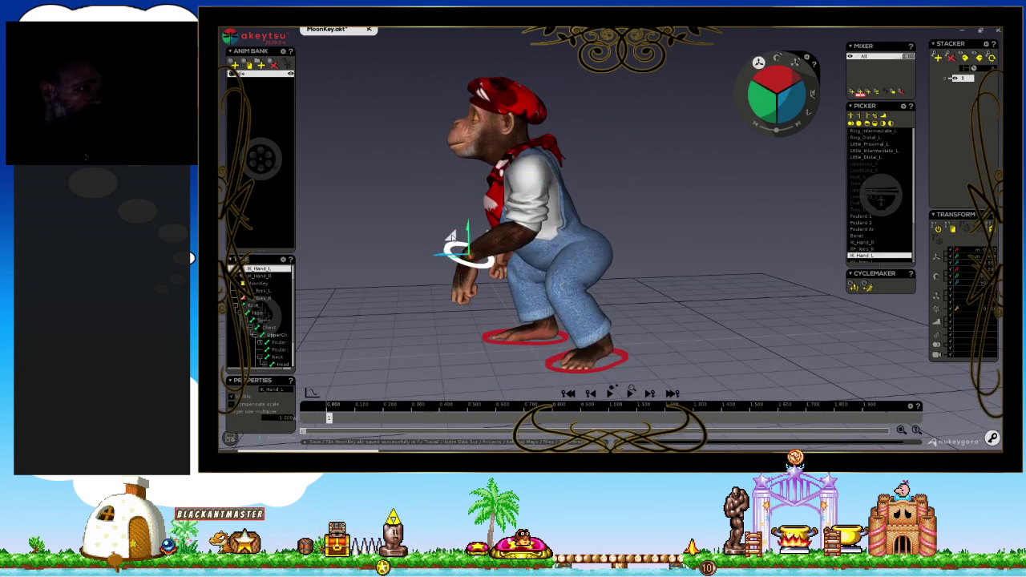
mouse_move(463, 251)
mouse_down()
mouse_move(503, 289)
mouse_move(495, 280)
mouse_up()
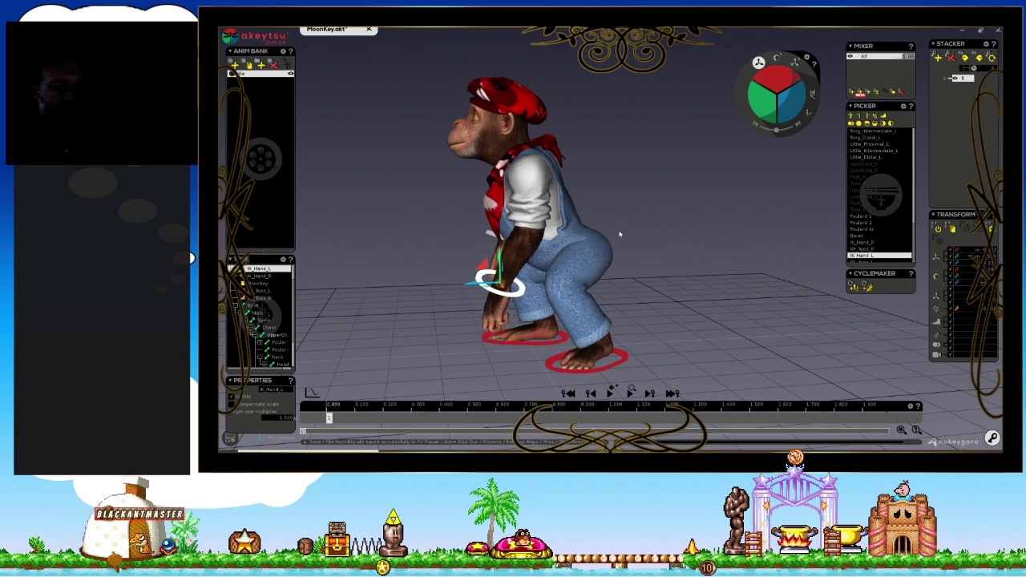
click(521, 341)
Bend the Spine forward to lower the torso and the Chest back up to raise the head.
click(590, 220)
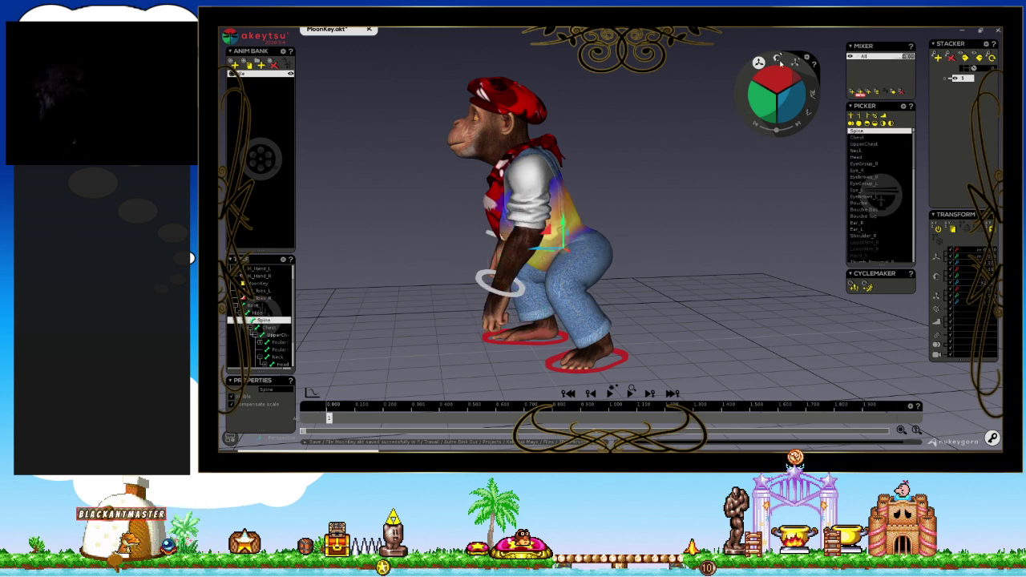
drag(529, 243, 523, 263)
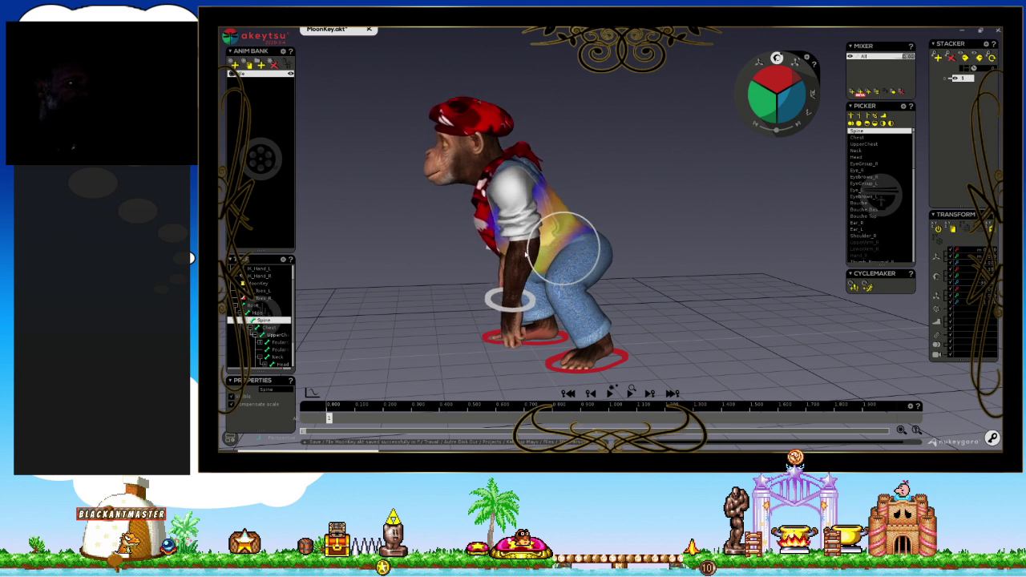
click(517, 232)
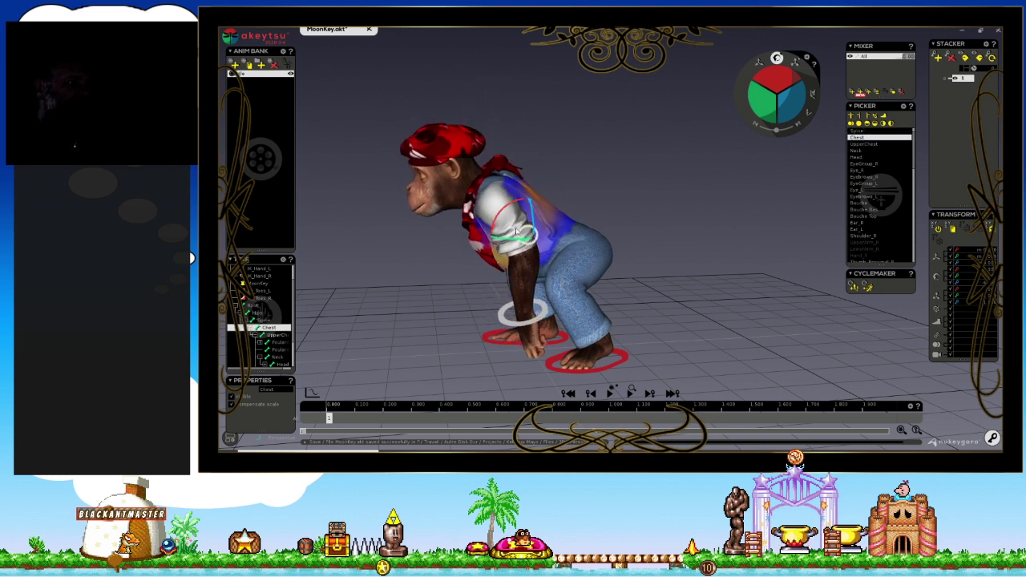
drag(521, 200, 526, 200)
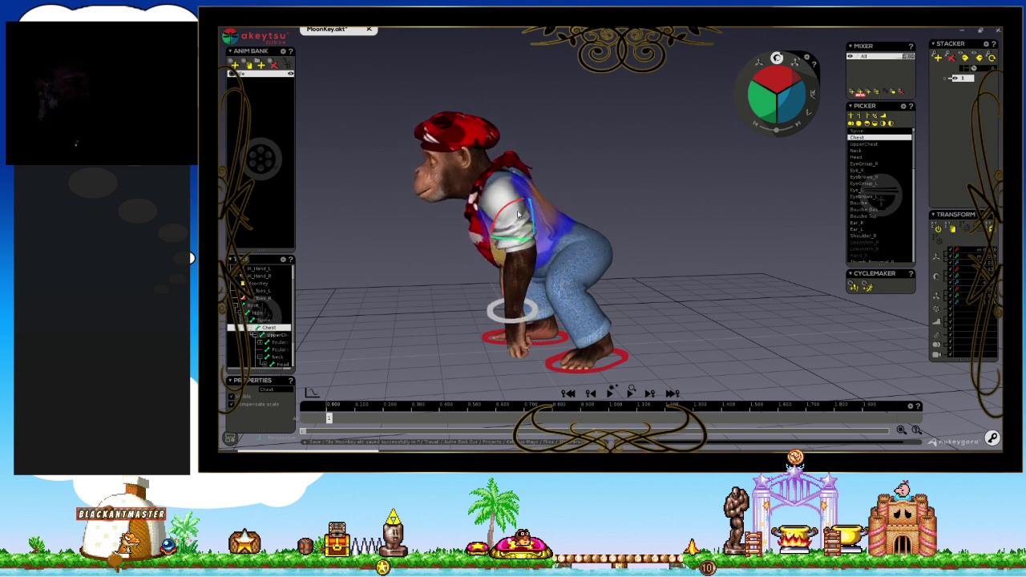
Fine-tune the left hand, nudging it slightly and pulling it forward away from the body.
click(534, 317)
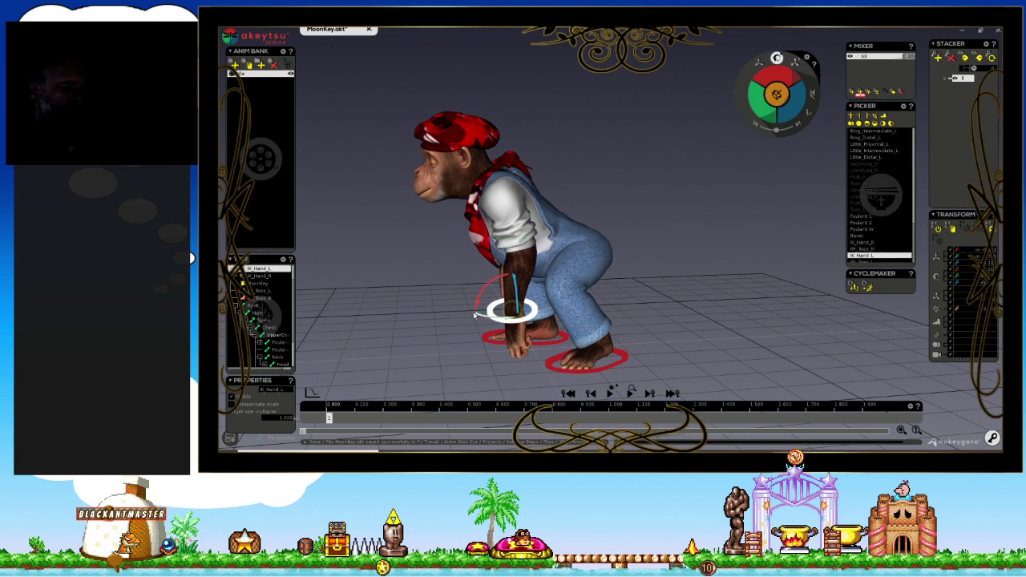
right_drag(475, 315, 535, 298)
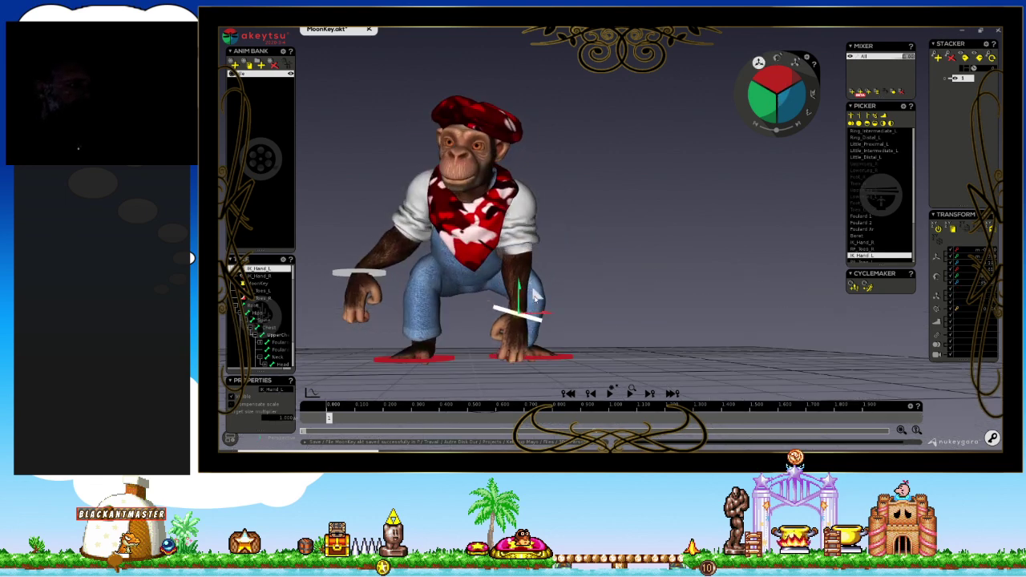
drag(536, 297, 539, 293)
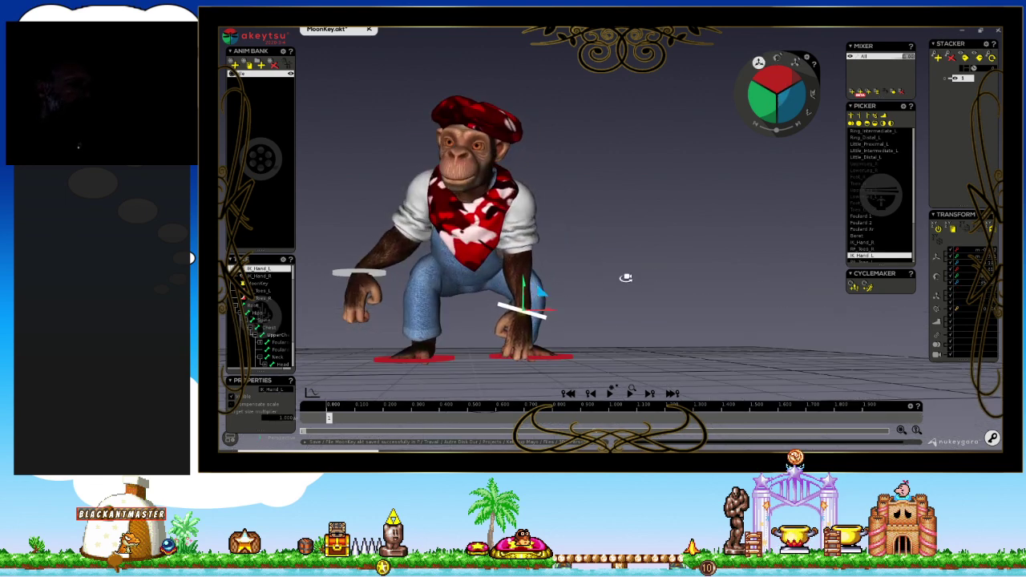
right_drag(626, 278, 490, 287)
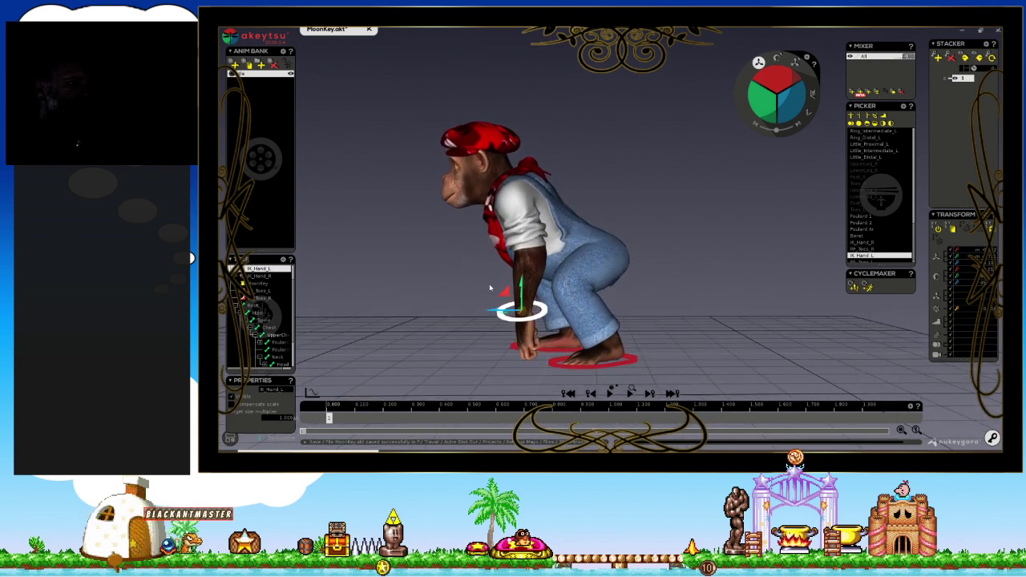
drag(490, 287, 473, 294)
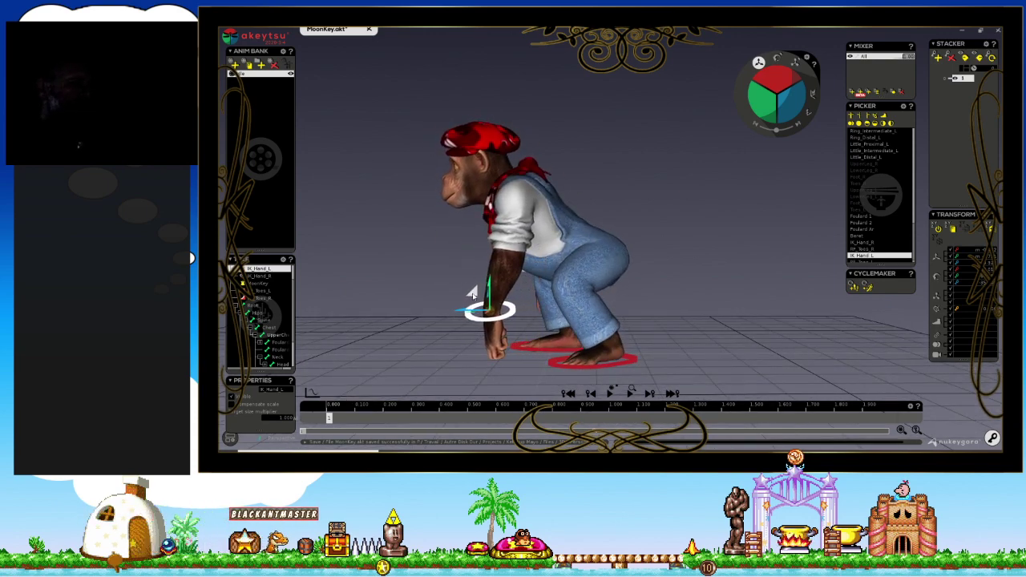
mouse_move(473, 294)
right_down()
mouse_move(607, 312)
mouse_move(609, 331)
right_up()
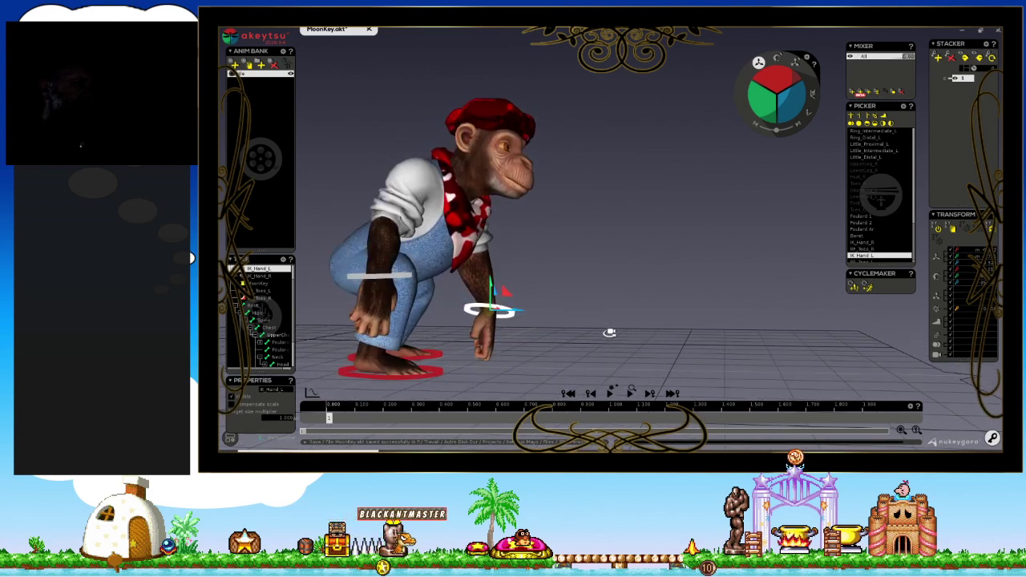
Shift the chimp's hips back and up.
click(439, 247)
mouse_move(439, 247)
right_down()
mouse_move(613, 276)
mouse_move(665, 259)
mouse_move(674, 268)
mouse_move(654, 258)
right_up()
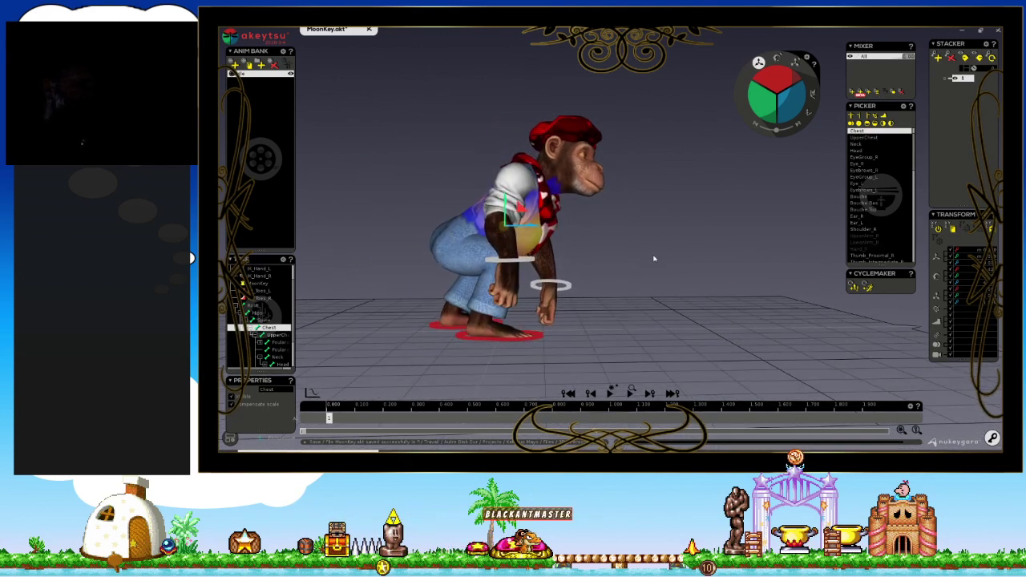
click(440, 243)
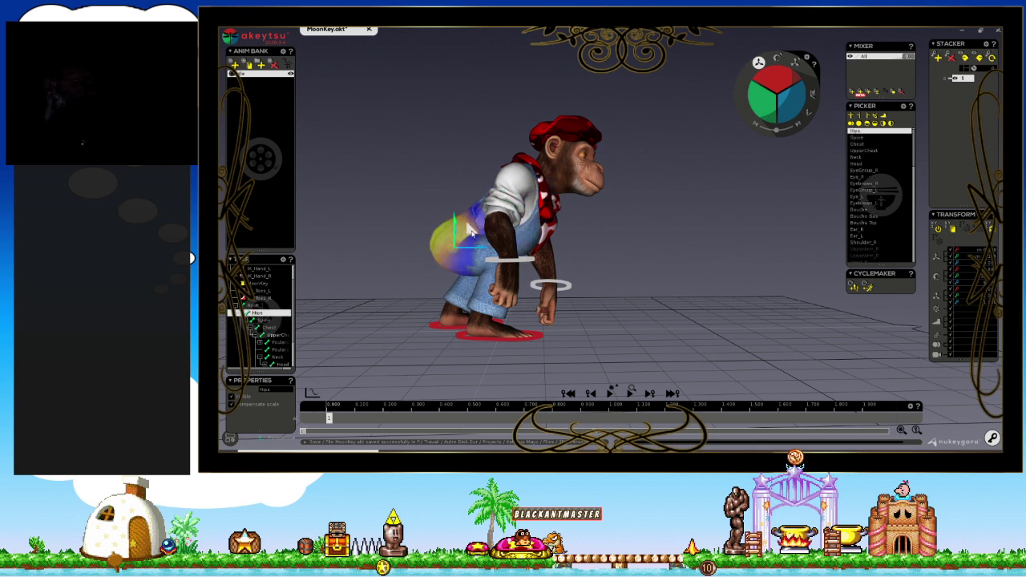
mouse_move(471, 231)
mouse_down()
mouse_move(497, 243)
mouse_move(461, 241)
mouse_move(475, 234)
mouse_up()
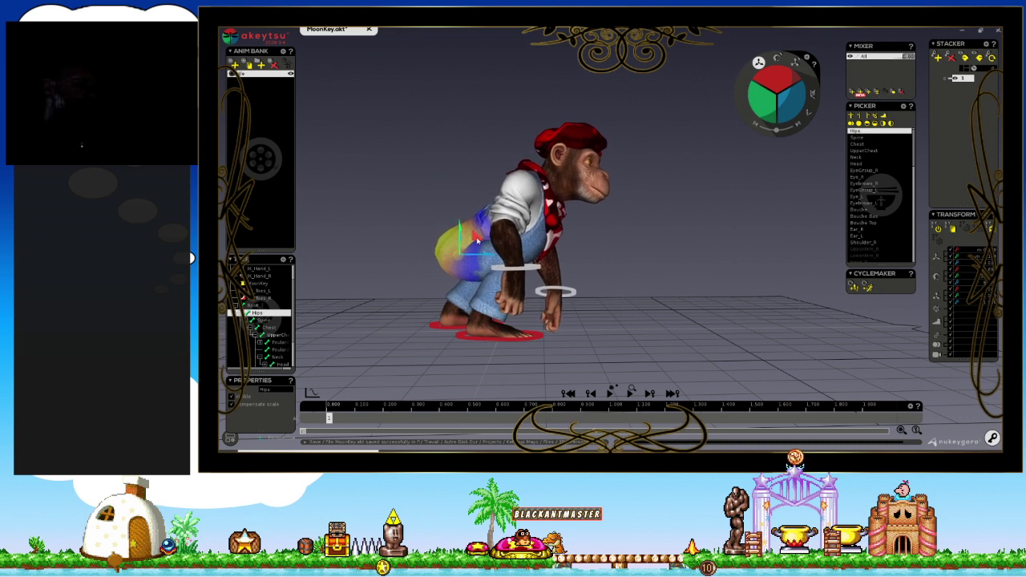
Select the left hand control and inspect the crouch from front, side and three-quarter views.
click(571, 294)
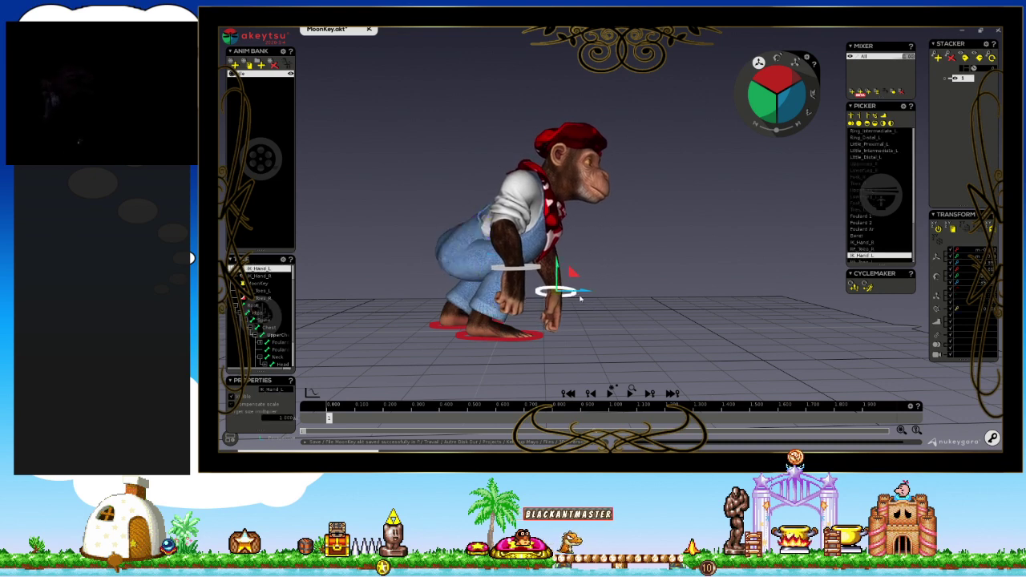
mouse_move(584, 286)
middle_down()
mouse_move(620, 315)
mouse_move(585, 280)
middle_up()
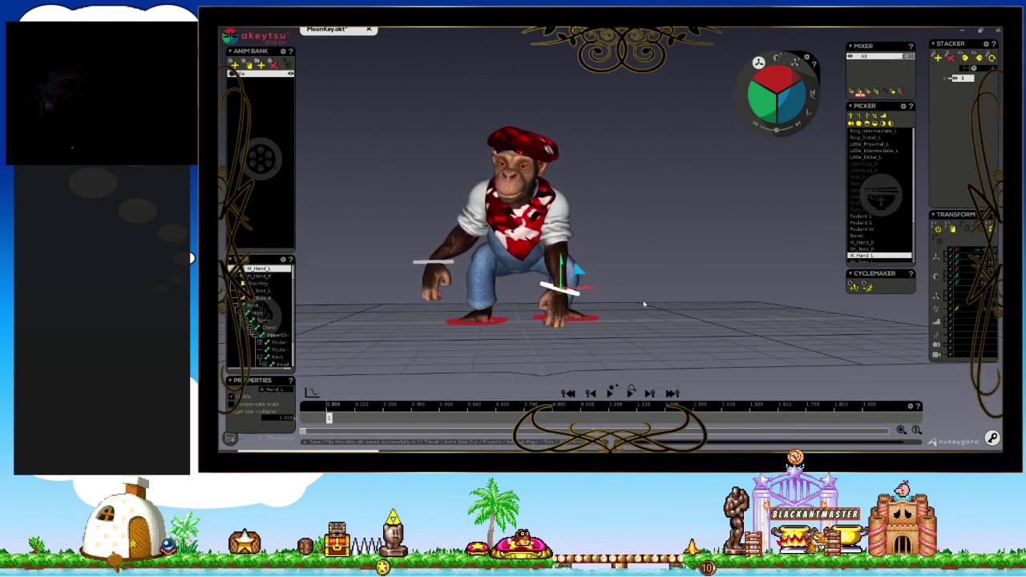
key(f)
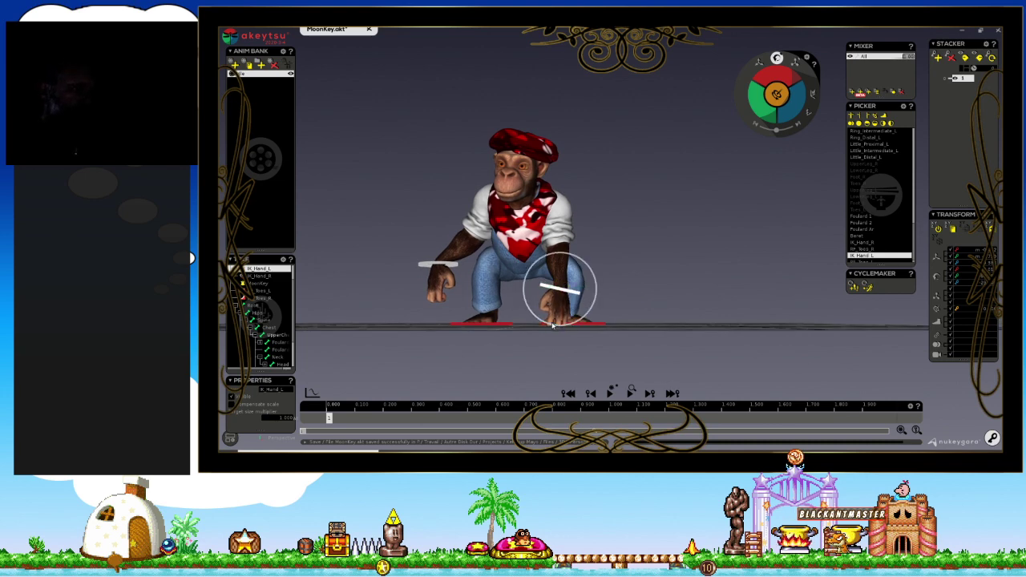
middle_drag(687, 306, 555, 298)
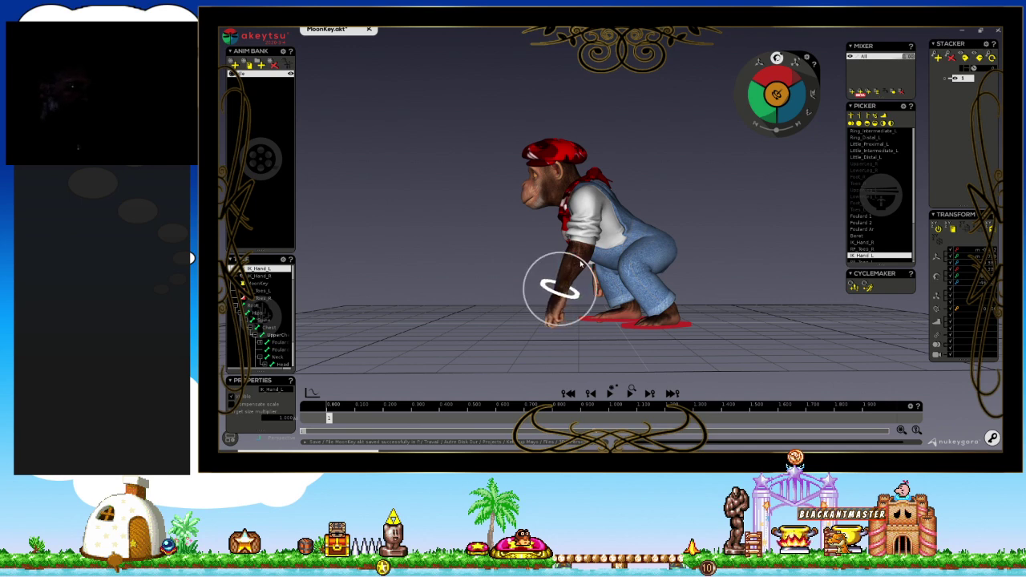
mouse_move(574, 265)
middle_down()
mouse_move(476, 314)
mouse_move(487, 321)
middle_up()
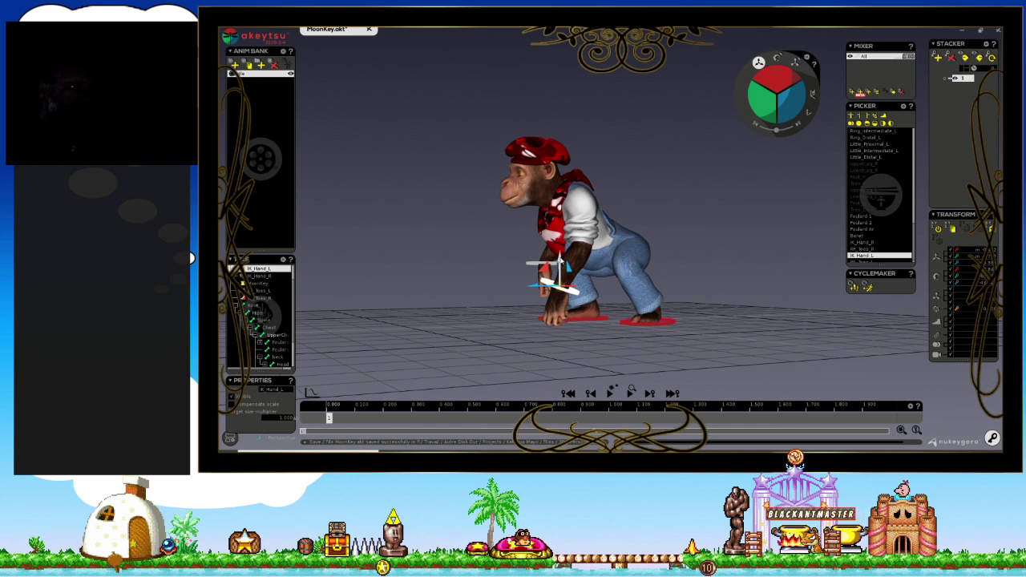
middle_drag(561, 264, 450, 314)
scroll(582, 336, up, 3)
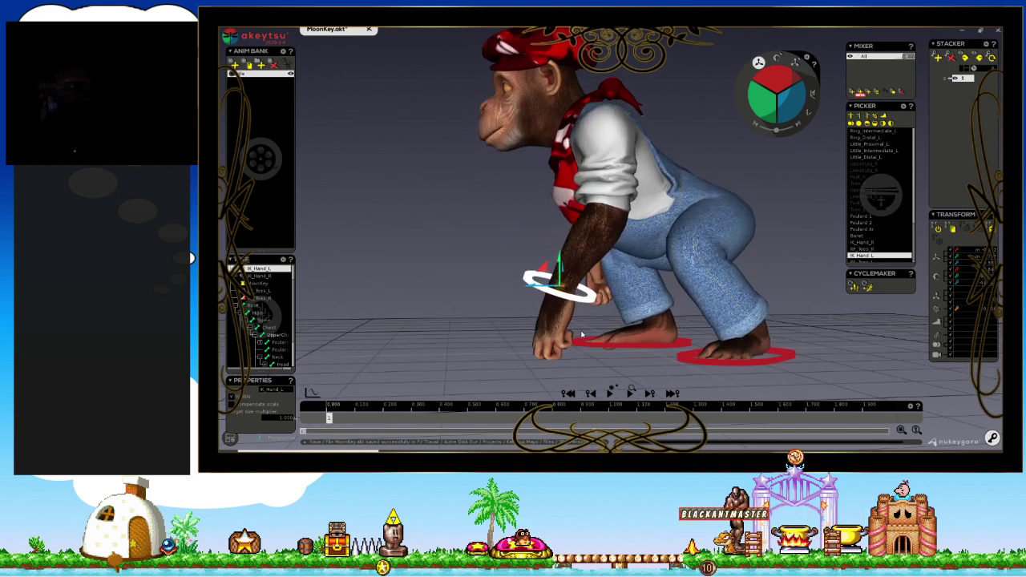
mouse_move(582, 335)
middle_down()
mouse_move(556, 300)
mouse_move(650, 300)
mouse_move(595, 313)
middle_up()
scroll(681, 184, down, 3)
middle_drag(738, 245, 693, 275)
Raise the chimp's right IK hand up and out to the side.
click(469, 288)
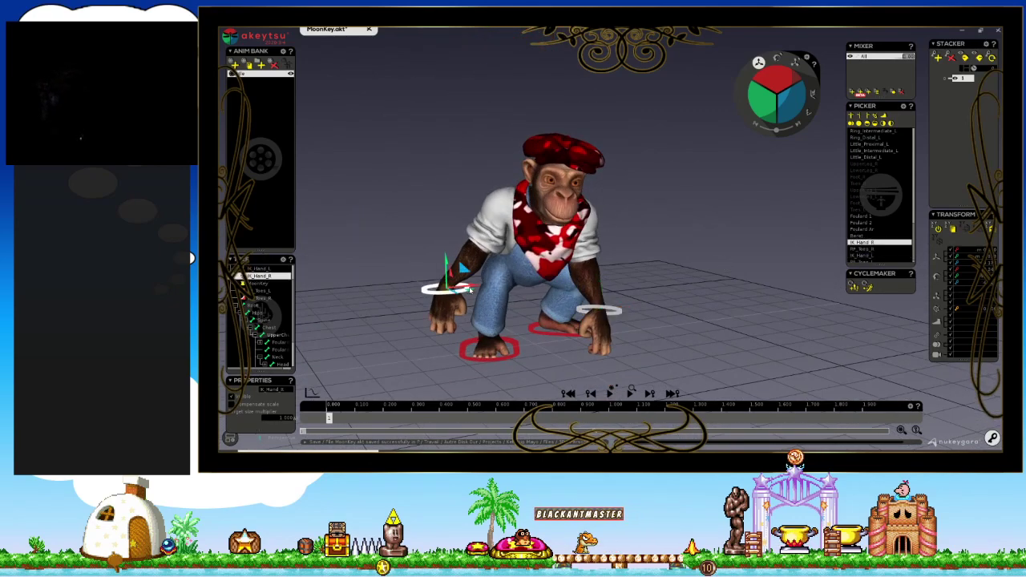
drag(461, 269, 453, 241)
mouse_move(453, 241)
middle_down()
mouse_move(544, 273)
mouse_move(641, 289)
middle_up()
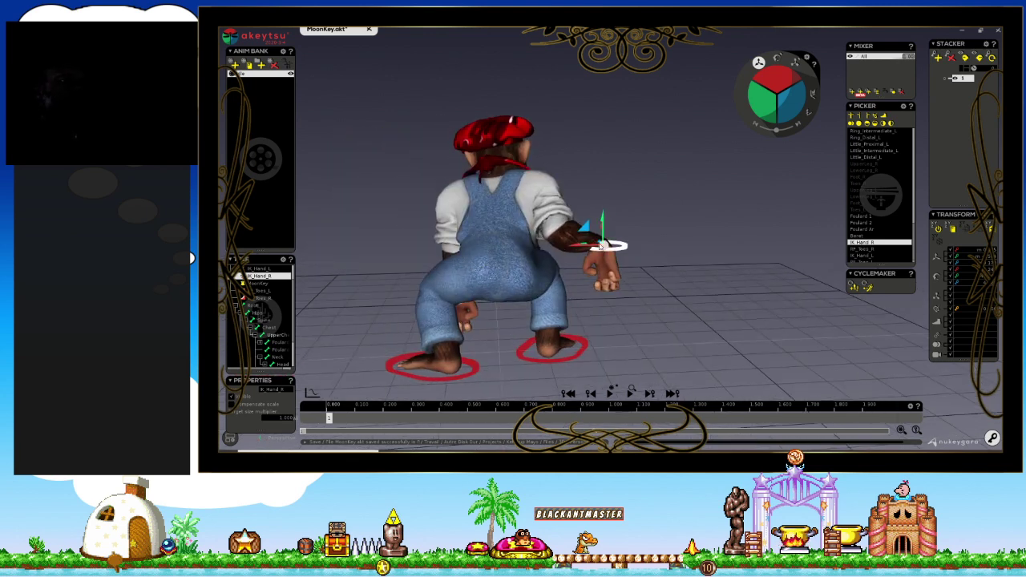
drag(588, 224, 597, 213)
key(e)
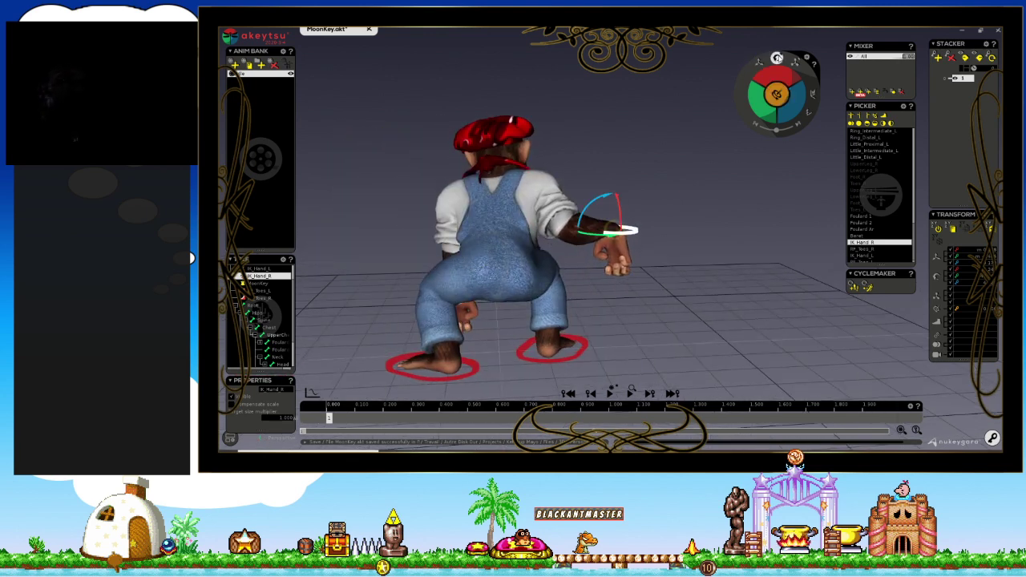
mouse_move(561, 265)
middle_down()
mouse_move(500, 265)
mouse_move(535, 288)
mouse_move(487, 290)
middle_up()
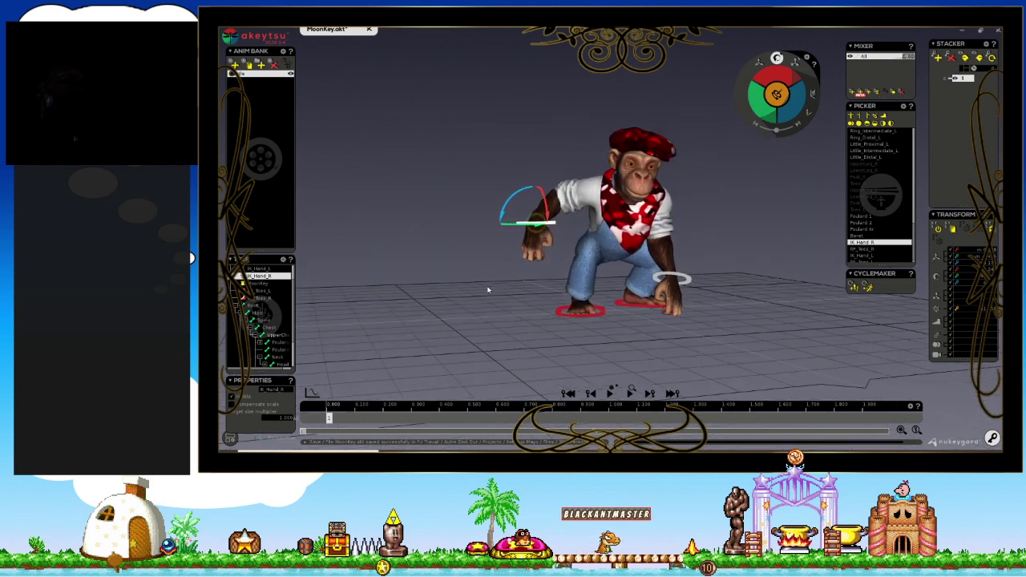
mouse_move(779, 259)
middle_down()
mouse_move(669, 277)
mouse_move(626, 273)
middle_up()
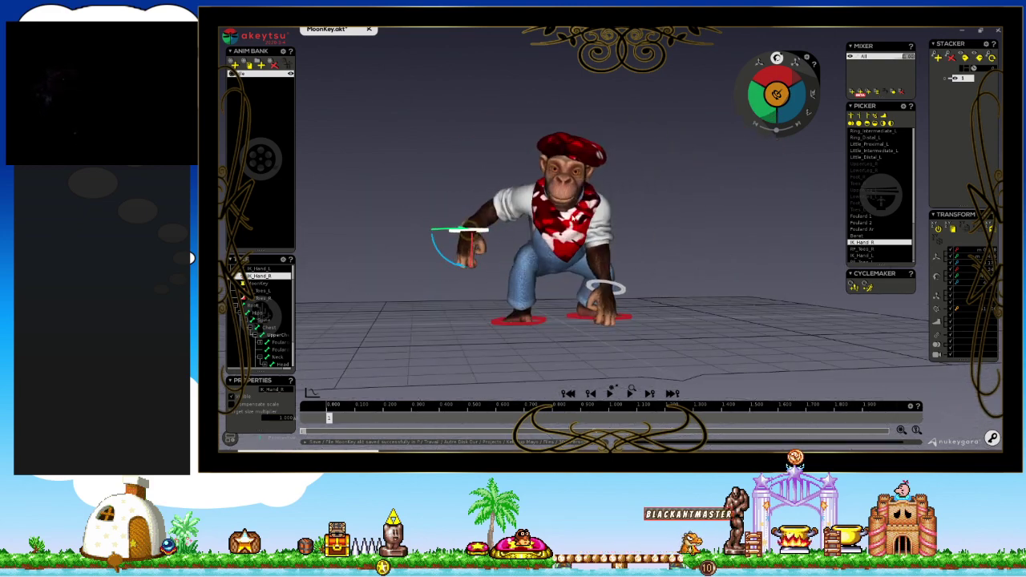
Select the Head controller and tilt the chimp's head slightly.
click(574, 181)
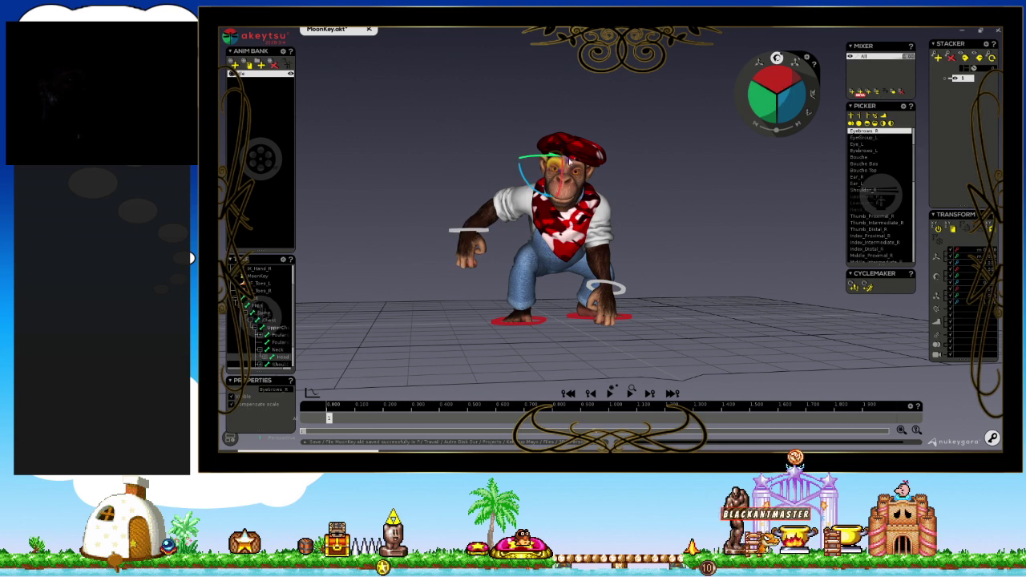
click(569, 161)
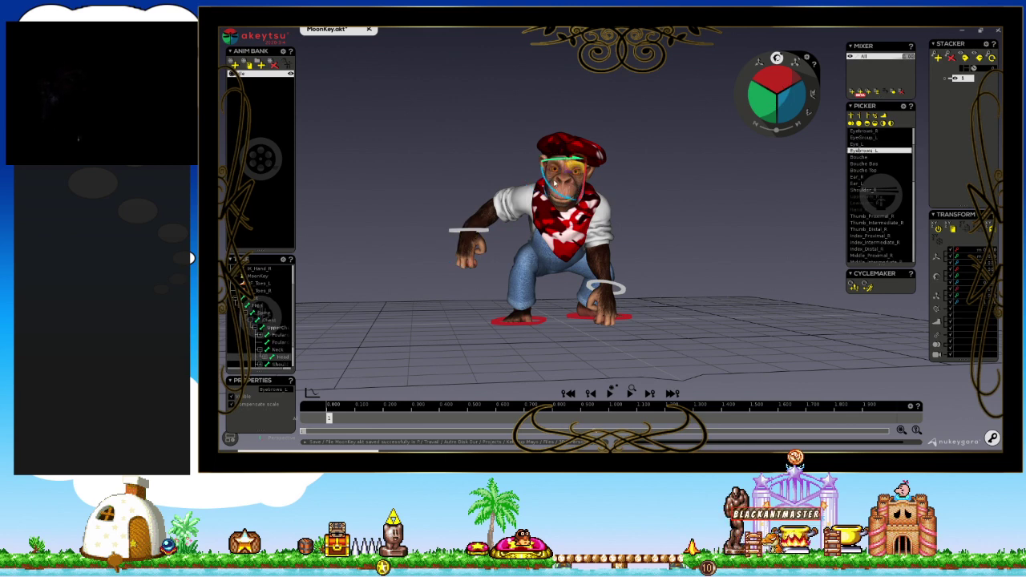
click(558, 182)
middle_drag(684, 241, 665, 236)
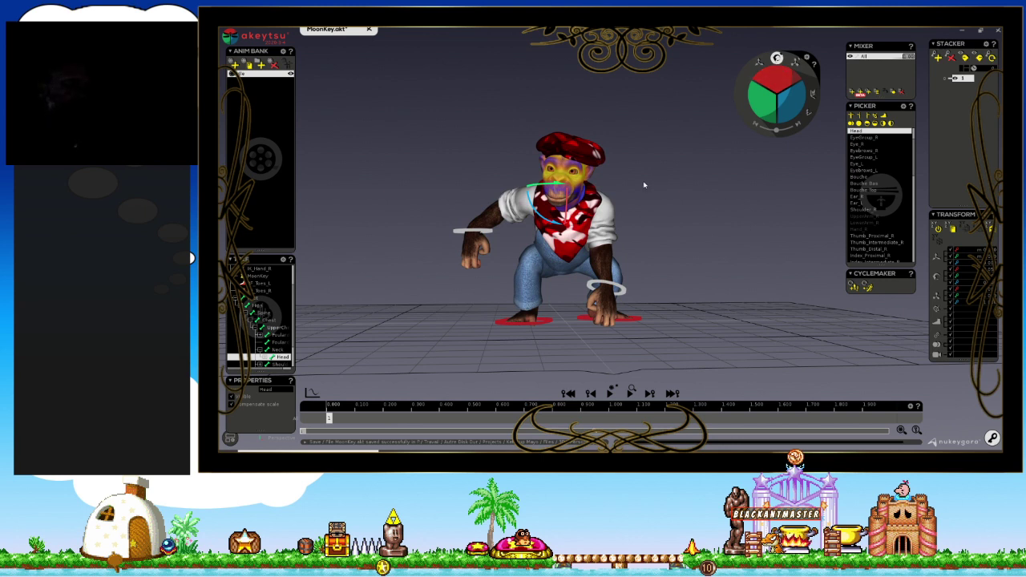
drag(562, 194, 572, 192)
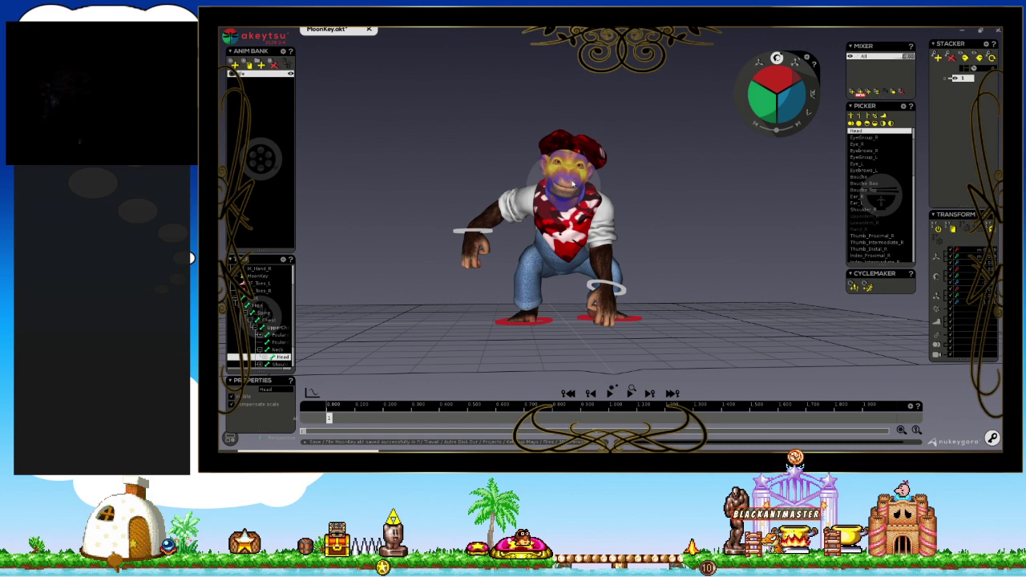
Add a new Stacker layer and lengthen its clip on the timeline.
mouse_move(611, 194)
middle_down()
mouse_move(633, 222)
mouse_move(724, 229)
mouse_move(666, 234)
mouse_move(650, 261)
mouse_move(630, 254)
mouse_move(816, 254)
mouse_move(678, 287)
mouse_move(732, 265)
mouse_move(674, 275)
mouse_move(740, 291)
mouse_move(839, 289)
mouse_move(671, 305)
mouse_move(614, 328)
mouse_move(390, 293)
mouse_move(737, 332)
mouse_move(699, 299)
mouse_move(756, 312)
mouse_move(945, 86)
middle_up()
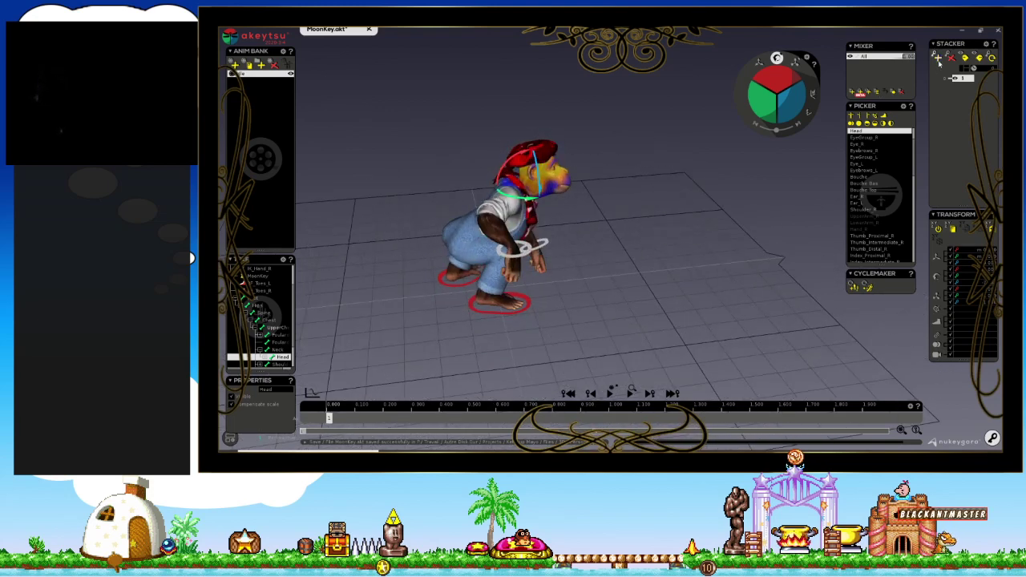
click(938, 60)
drag(386, 418, 612, 420)
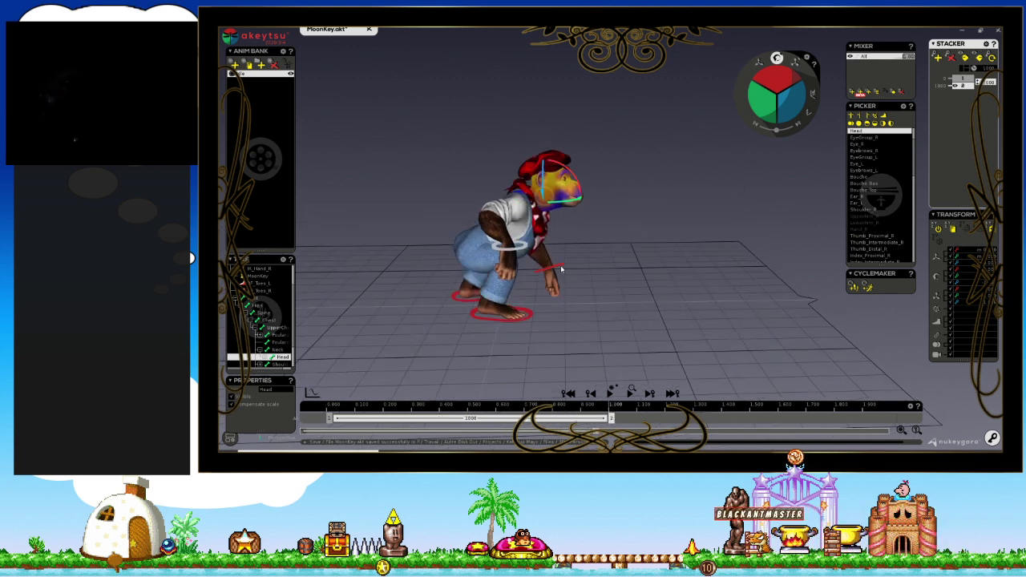
Reselect the layer's clip and add a looping extension to it.
click(787, 214)
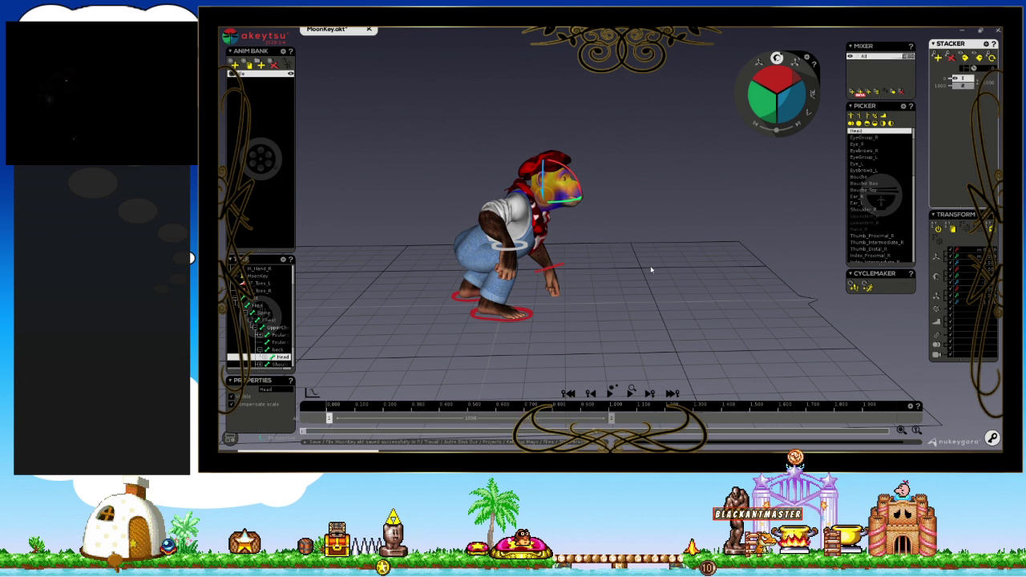
click(956, 83)
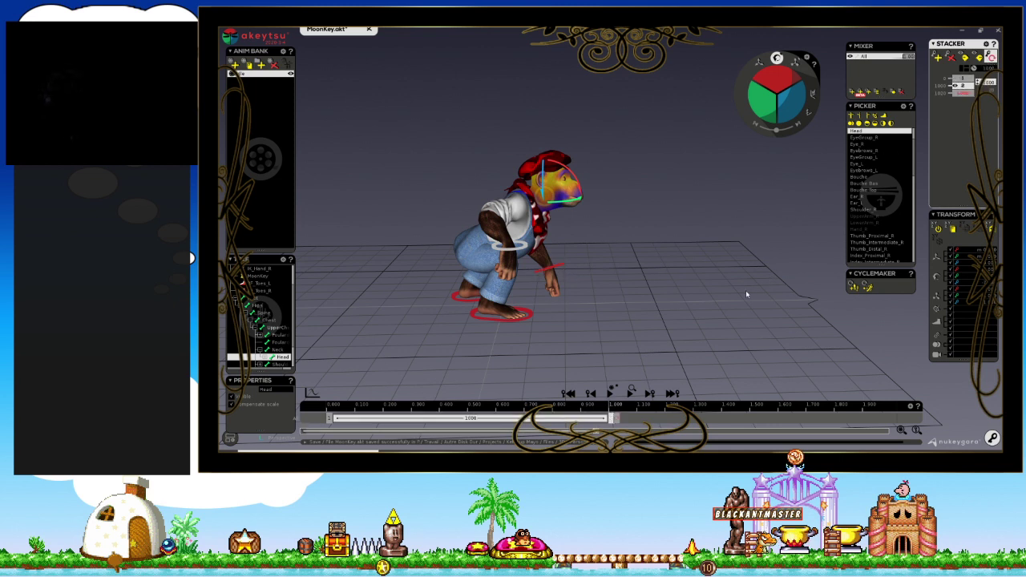
drag(611, 417, 841, 423)
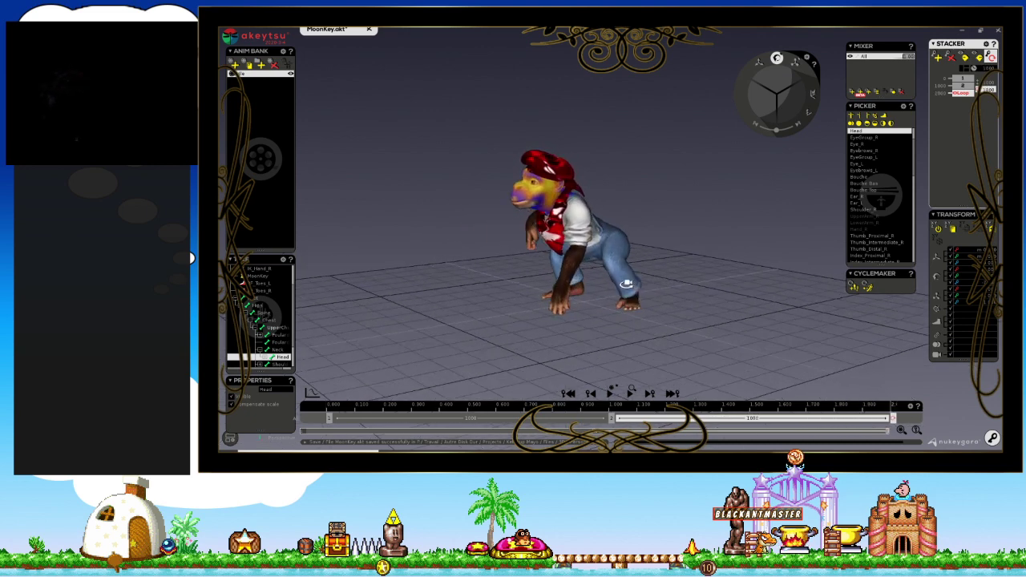
Move the Hips controller to shift the hips and upper body left, up, then right.
click(634, 247)
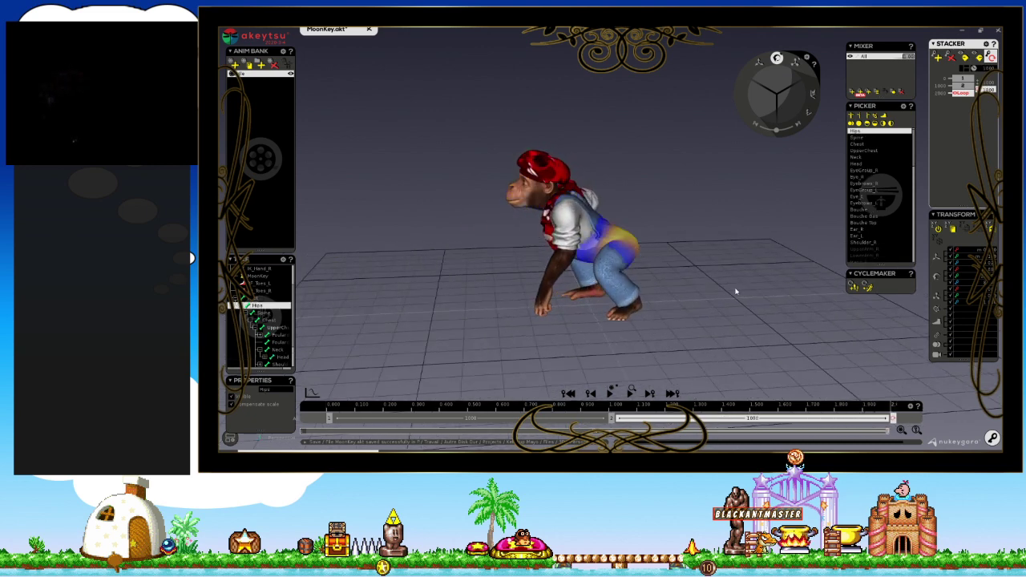
key(space)
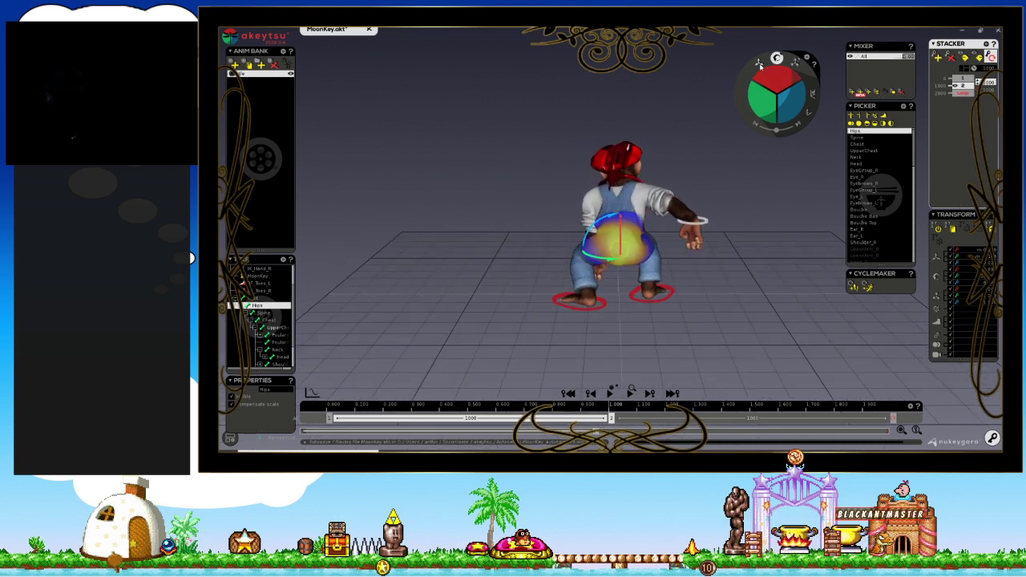
key(w)
drag(602, 237, 590, 227)
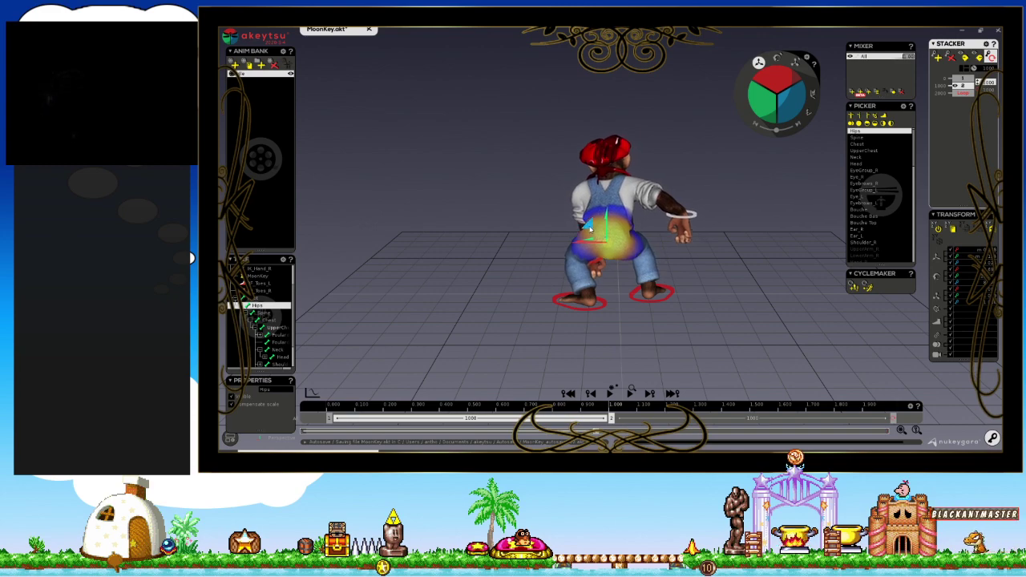
mouse_move(550, 268)
middle_down()
mouse_move(534, 261)
mouse_move(760, 254)
mouse_move(706, 271)
mouse_move(639, 258)
middle_up()
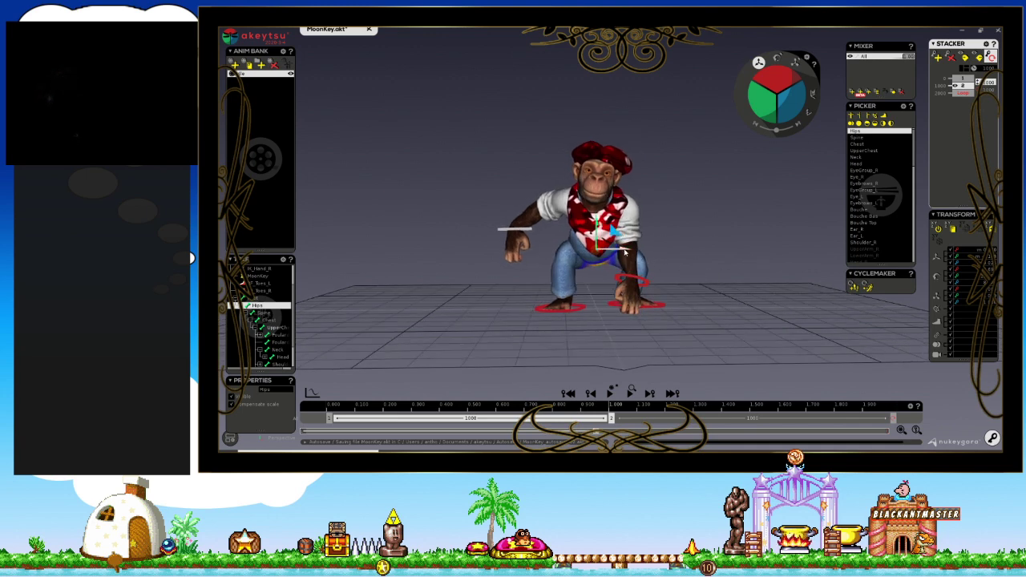
drag(624, 251, 645, 251)
Rotate the hips so the chimp's body leans sideways, then select the Bouche Top control.
key(e)
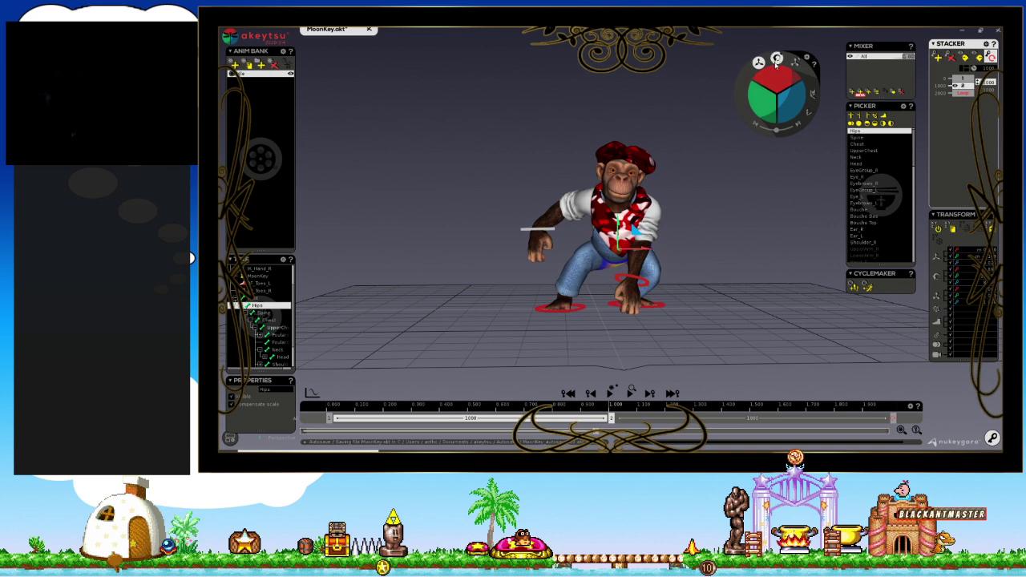
middle_drag(669, 241, 676, 278)
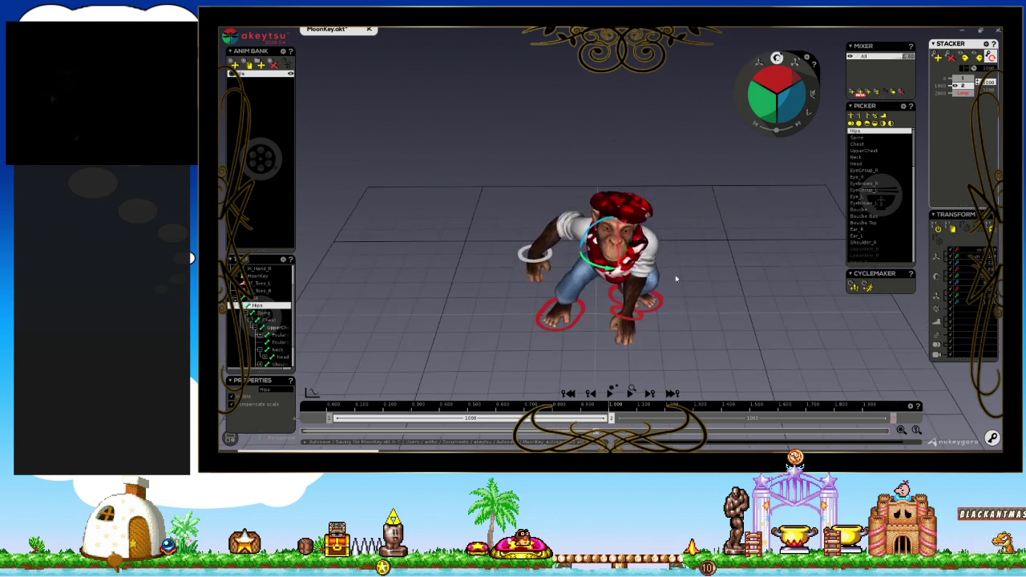
drag(729, 331, 730, 331)
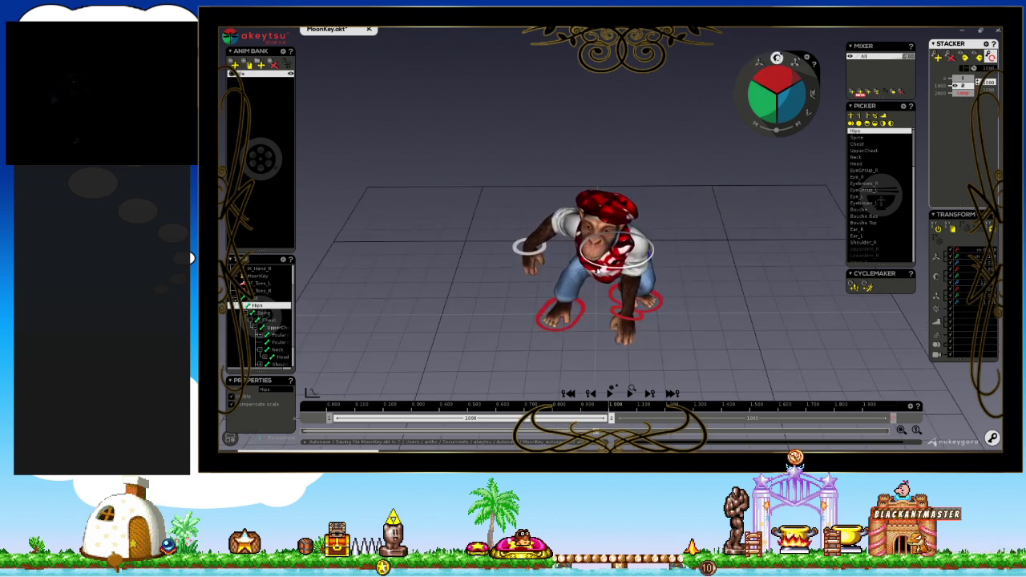
middle_drag(729, 331, 609, 183)
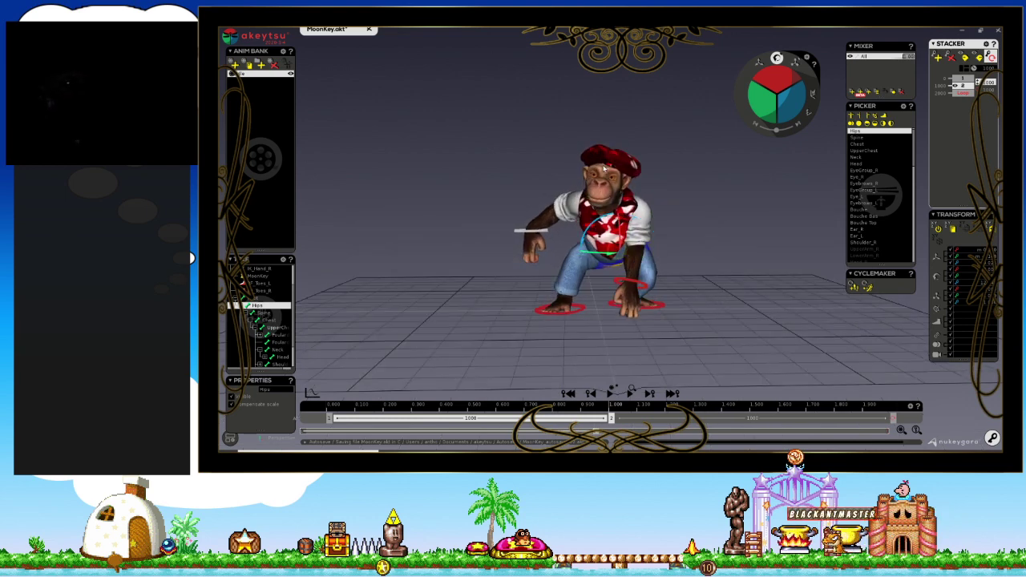
click(607, 187)
Select the Neck control and turn the chimp's head to face the camera.
key(Up)
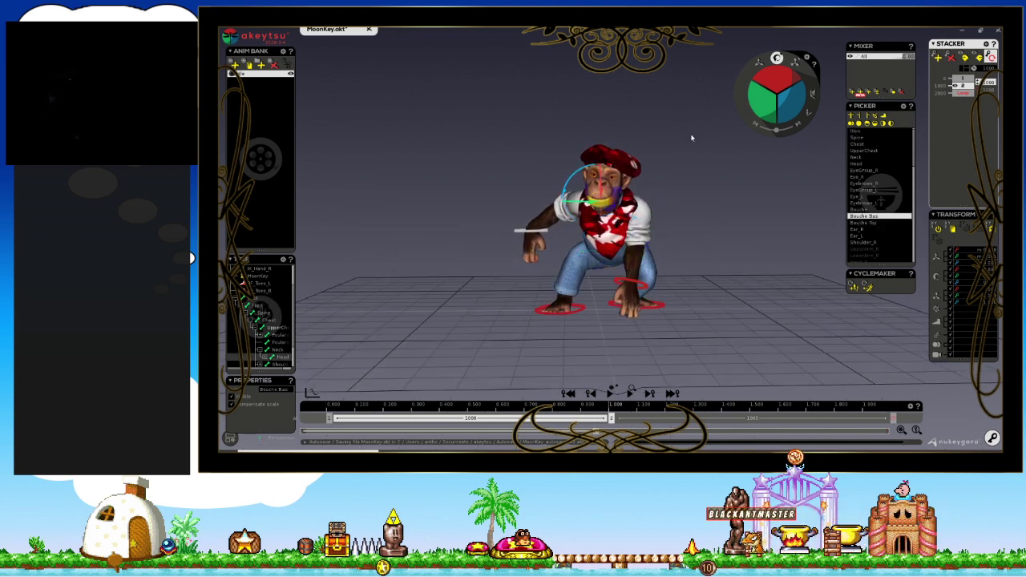
key(Up)
key(Up)
key(Up)
key(Up)
key(Up)
key(Up)
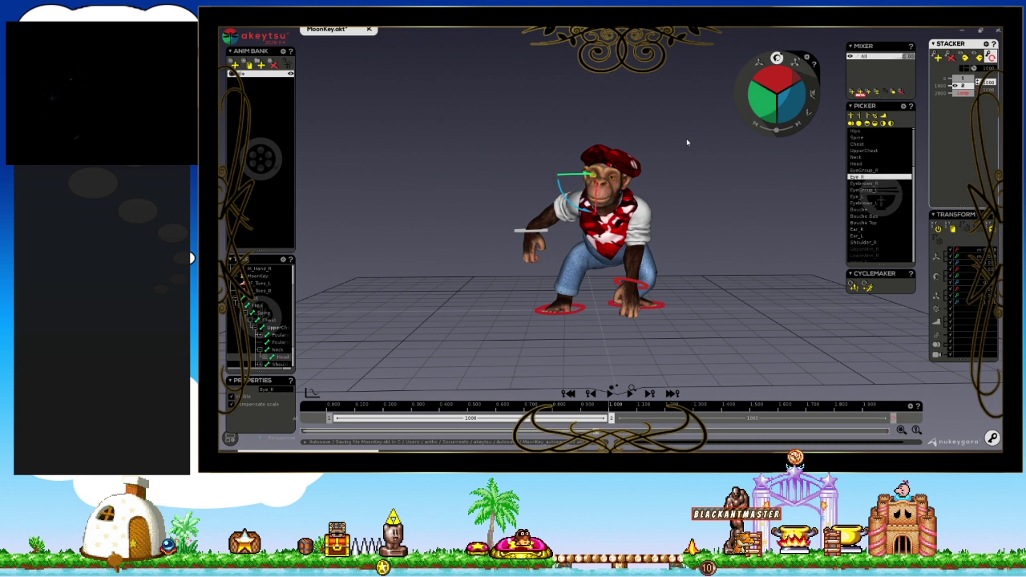
key(Up)
key(Up)
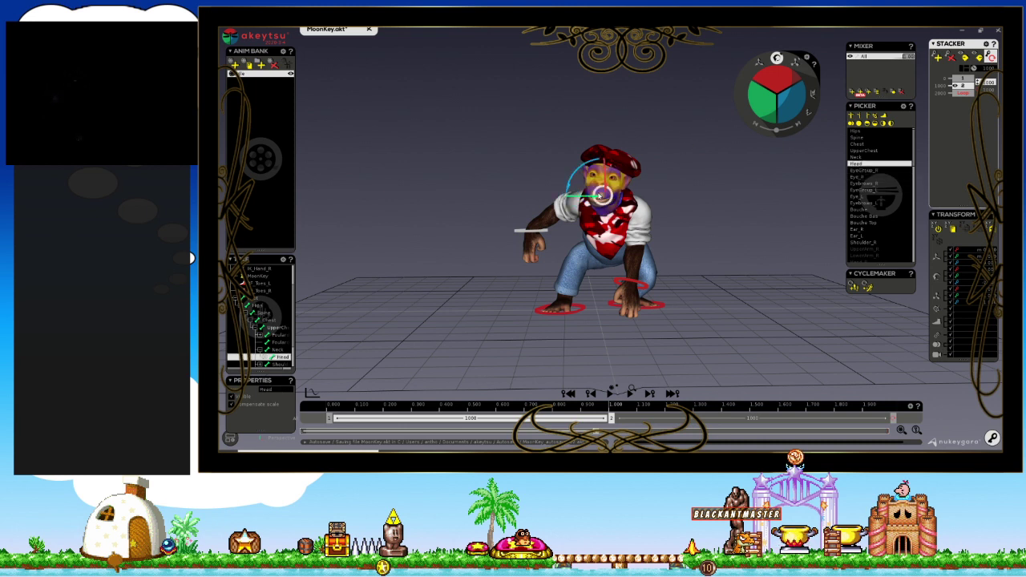
key(Up)
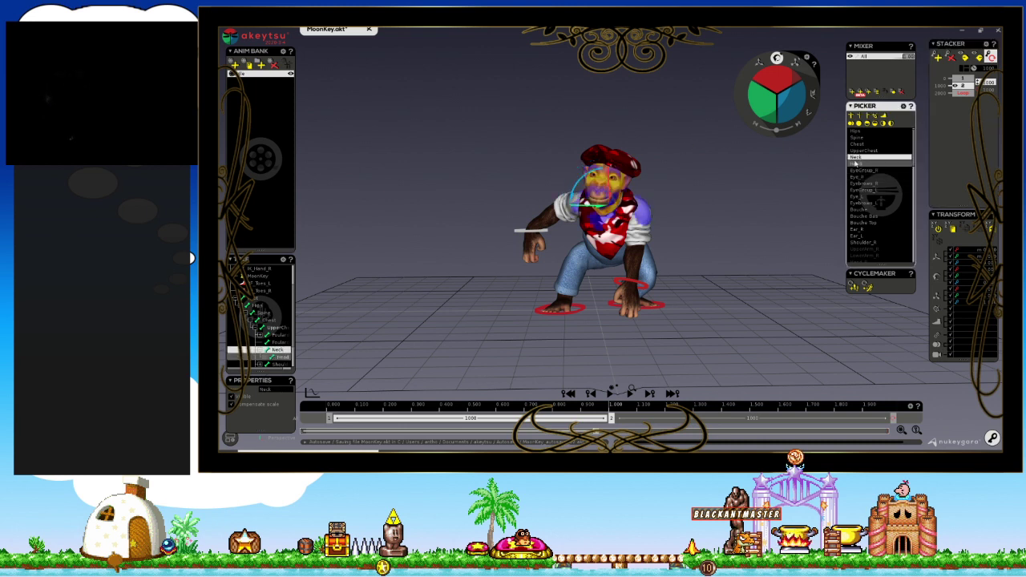
drag(613, 191, 597, 204)
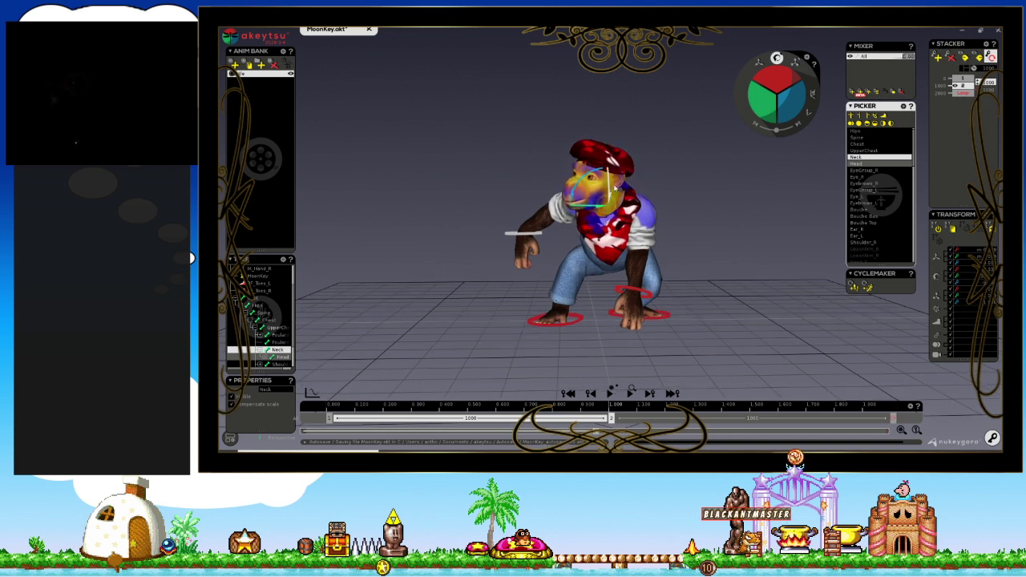
middle_drag(663, 190, 724, 192)
drag(631, 202, 605, 191)
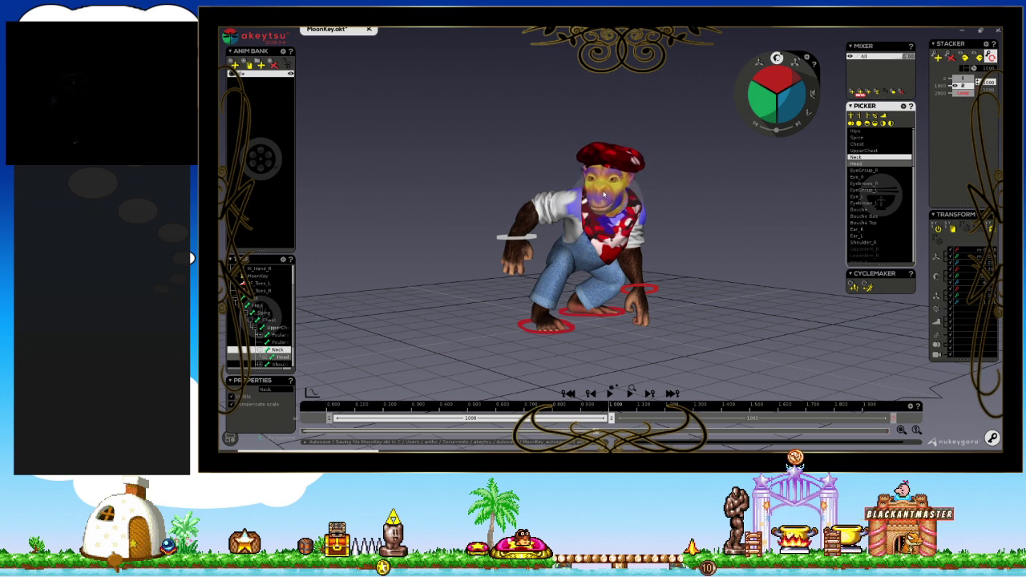
Key the pose on IK_Hand_R and pull the right hand in closer to the body.
click(532, 238)
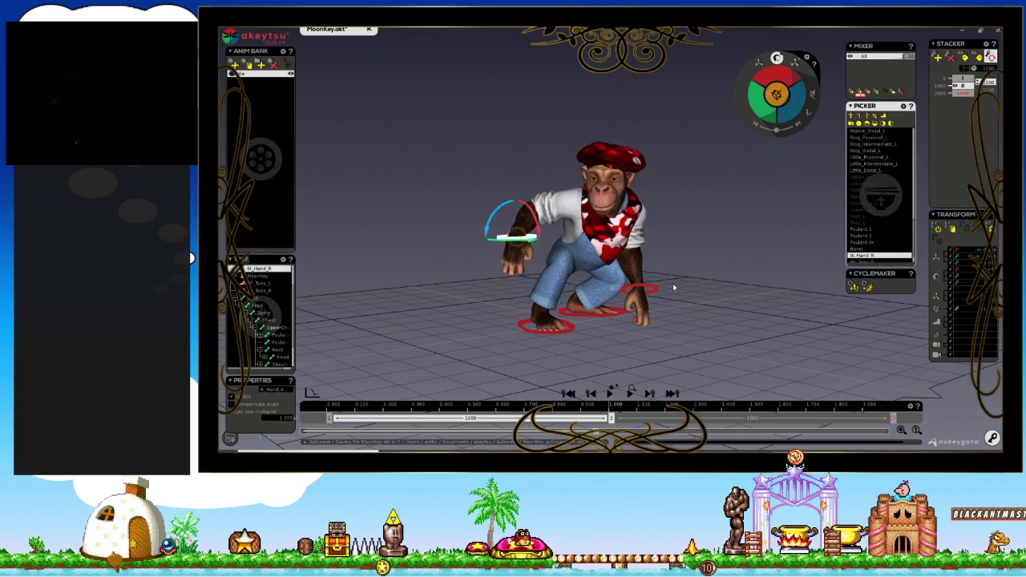
click(963, 57)
mouse_move(706, 219)
middle_down()
mouse_move(465, 222)
mouse_move(556, 222)
mouse_move(751, 90)
mouse_move(618, 259)
mouse_move(687, 248)
mouse_move(614, 268)
mouse_move(537, 240)
middle_up()
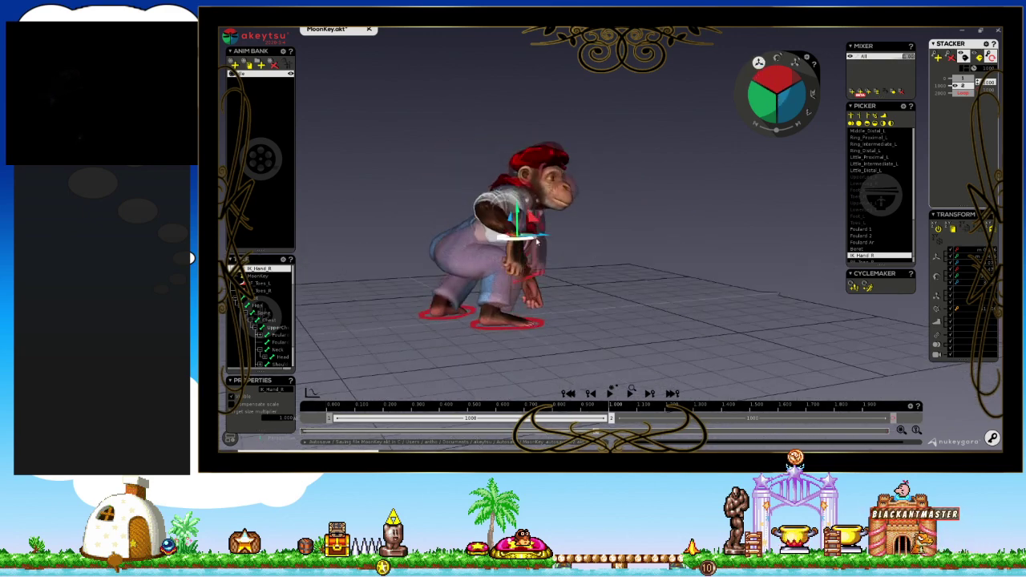
mouse_move(537, 240)
mouse_down()
mouse_move(505, 224)
mouse_move(492, 231)
mouse_move(510, 231)
mouse_up()
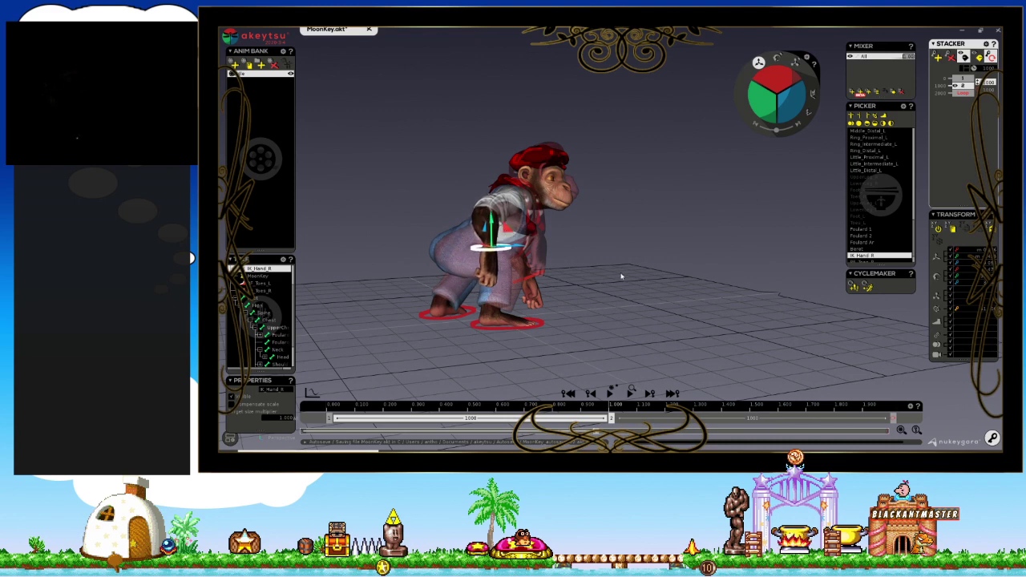
middle_drag(621, 276, 551, 282)
key(e)
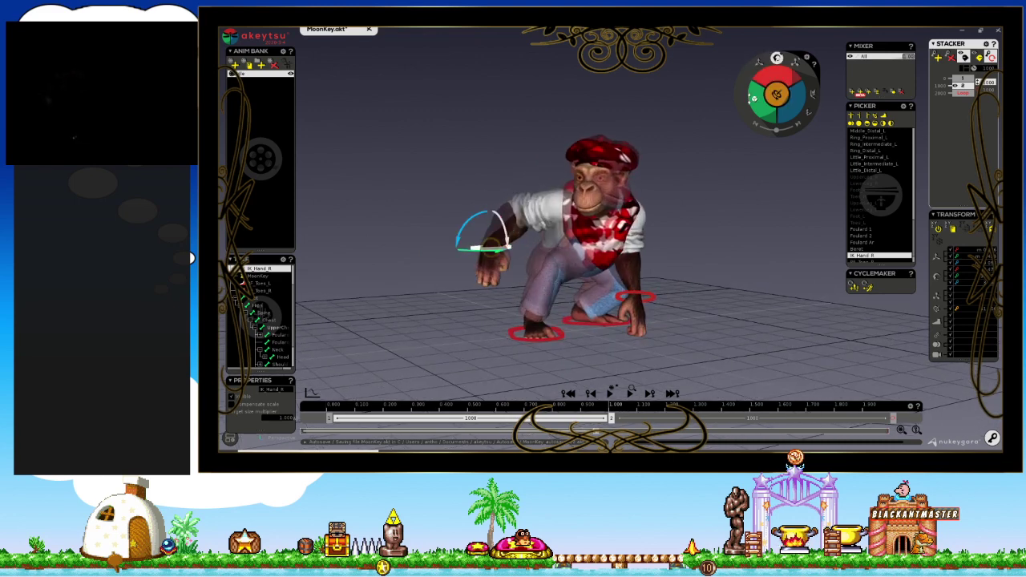
mouse_move(792, 95)
middle_down()
mouse_move(809, 280)
mouse_move(529, 268)
middle_up()
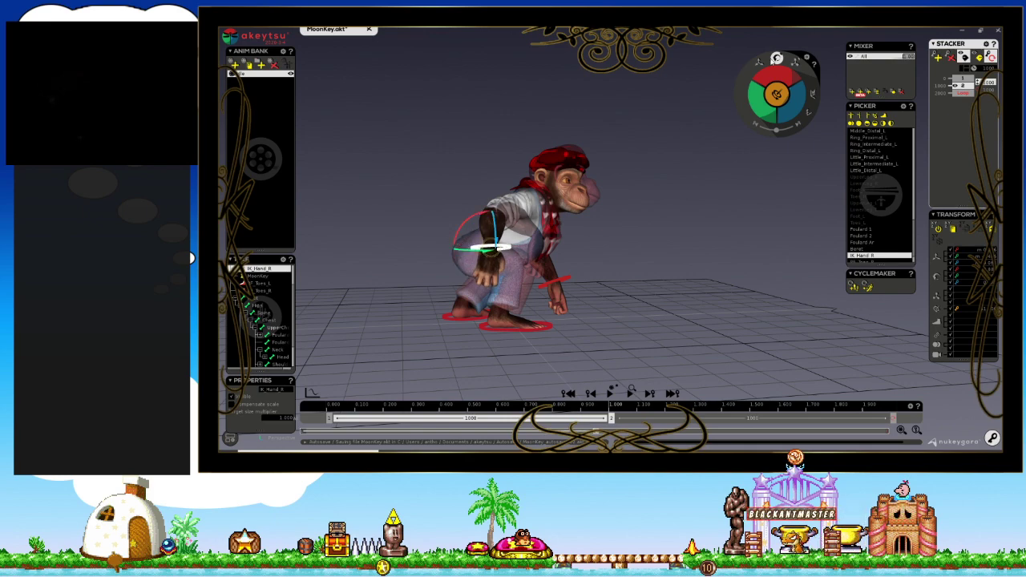
key(w)
middle_drag(696, 309, 600, 314)
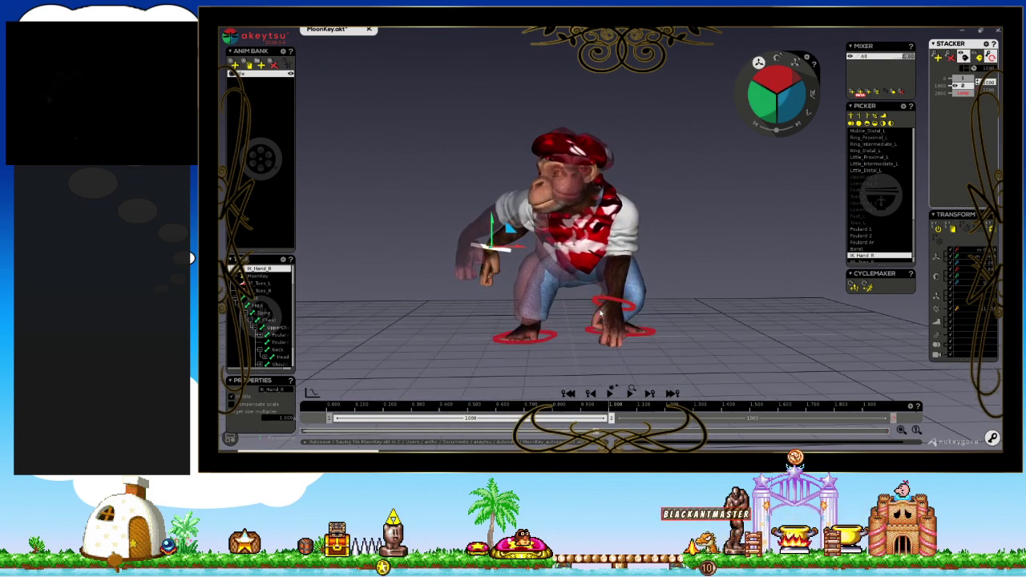
mouse_move(717, 339)
middle_down()
mouse_move(657, 334)
mouse_move(710, 335)
mouse_move(720, 346)
middle_up()
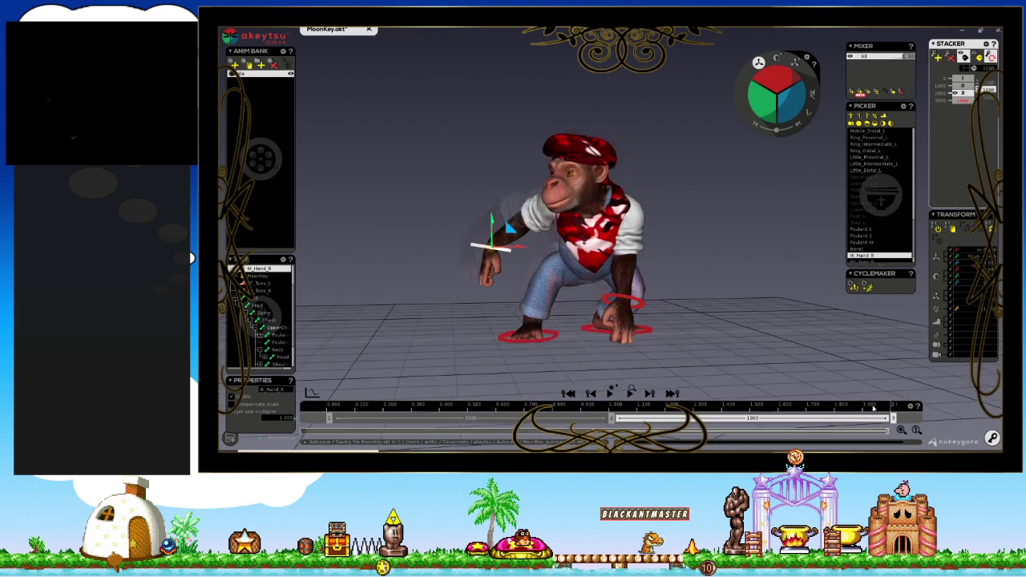
Lengthen the first pose interval in the Stacker to 1000.
click(902, 432)
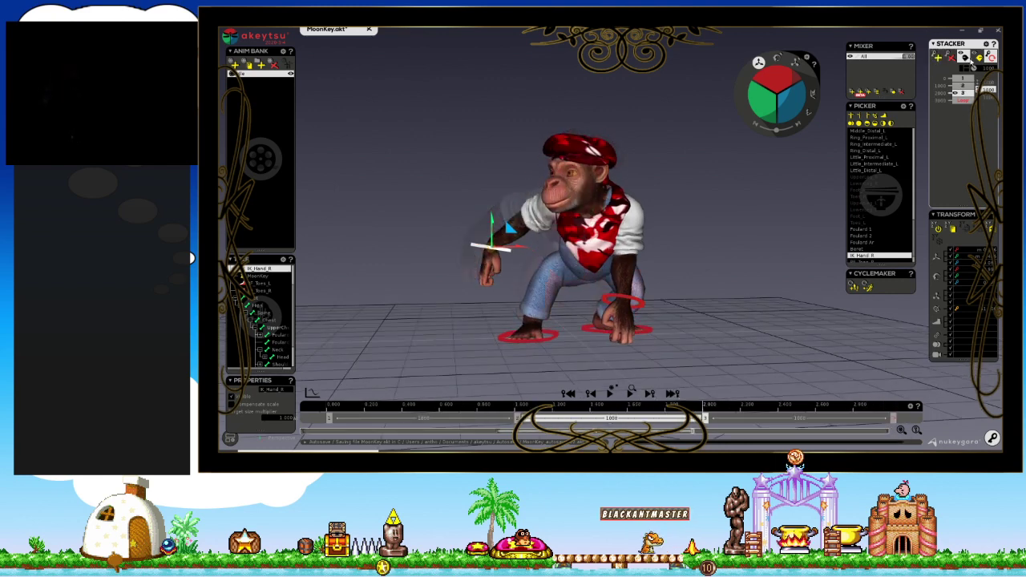
key(Right)
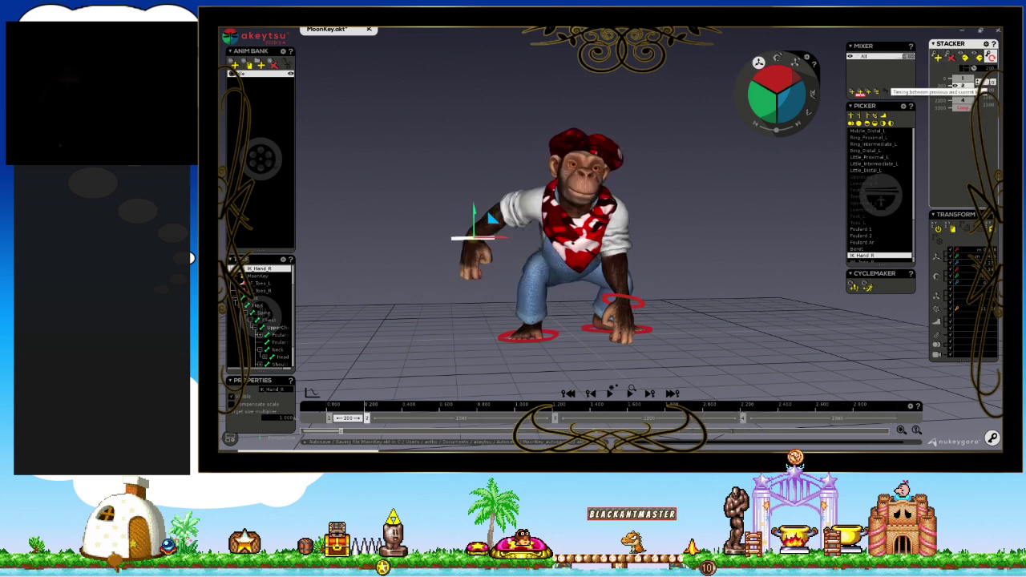
drag(972, 85, 988, 85)
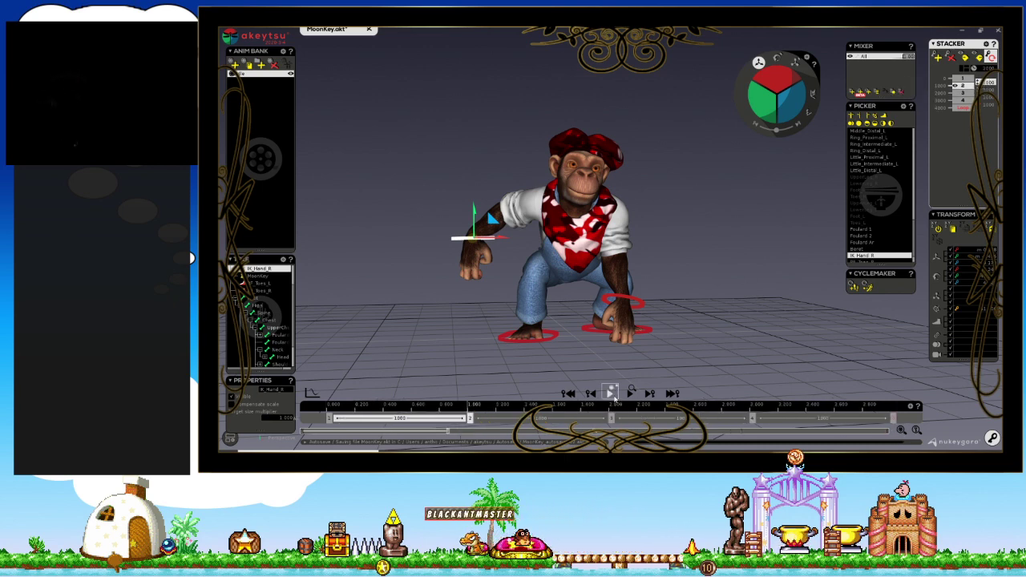
Play the animation loop and orbit around the moving chimp.
key(space)
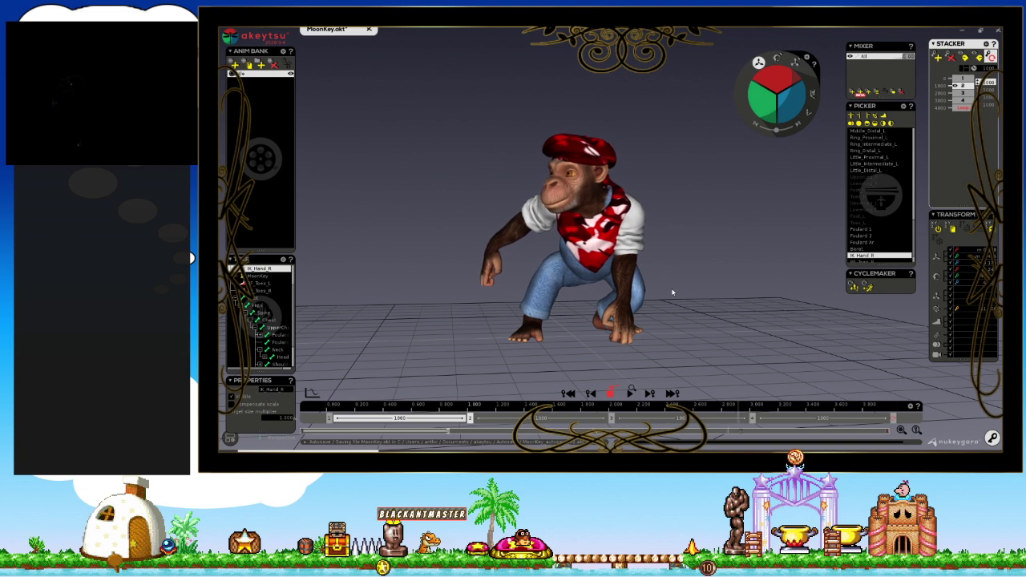
mouse_move(682, 323)
middle_down()
mouse_move(702, 235)
mouse_move(668, 289)
mouse_move(607, 296)
mouse_move(654, 251)
mouse_move(685, 275)
middle_up()
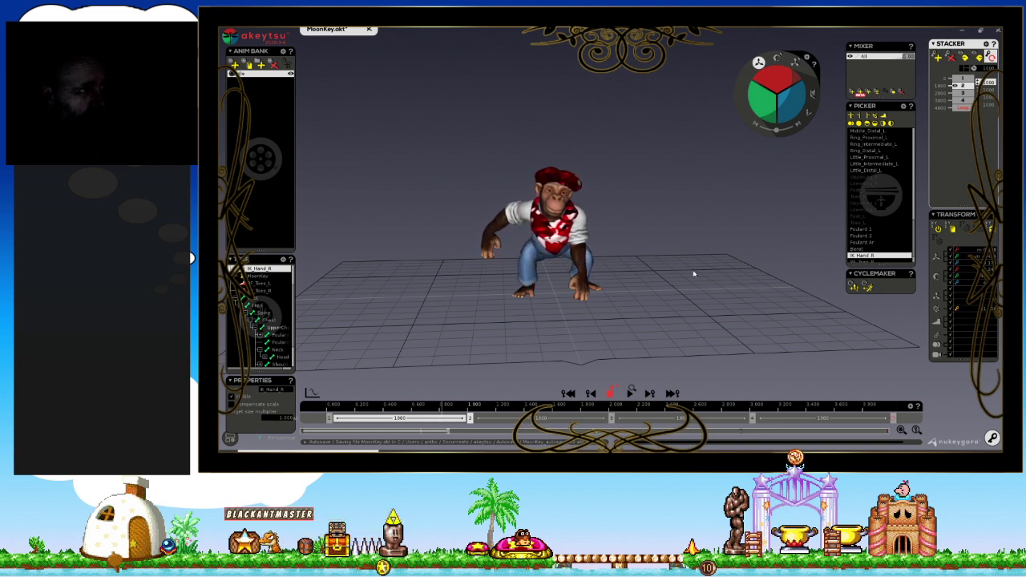
mouse_move(694, 274)
middle_down()
mouse_move(630, 264)
mouse_move(625, 243)
mouse_move(443, 265)
mouse_move(442, 297)
mouse_move(430, 277)
mouse_move(428, 291)
mouse_move(434, 299)
mouse_move(620, 266)
mouse_move(702, 267)
middle_up()
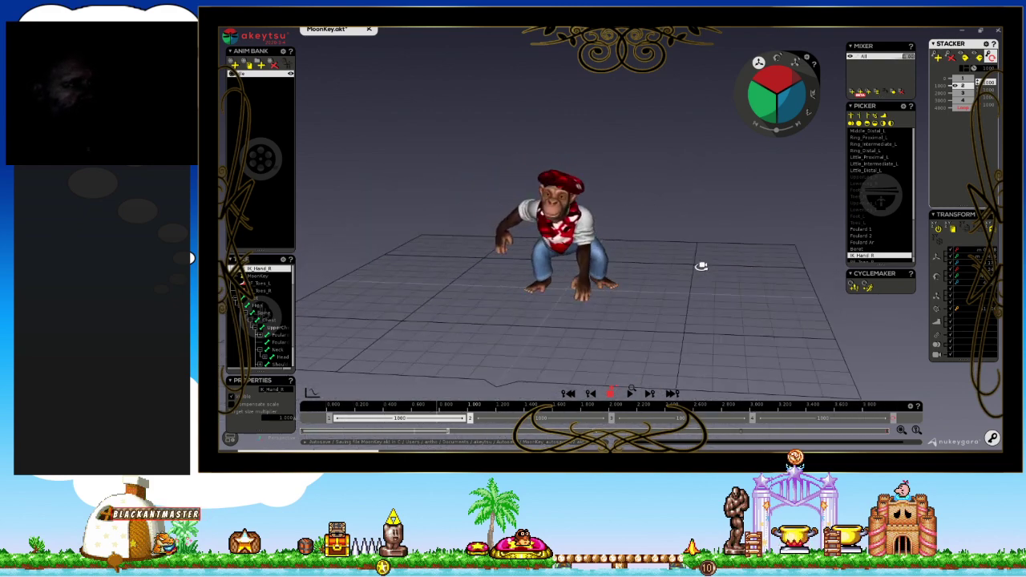